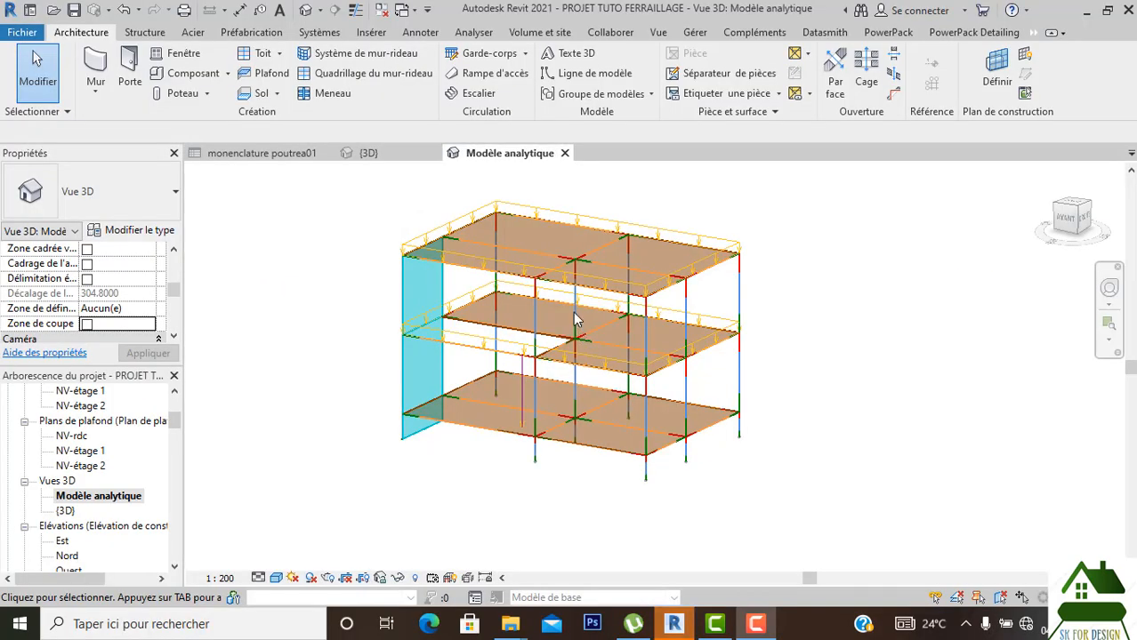
Examine the slabs, columns, beams and surface loads of the analytical model in 3D.
scroll(556, 264, "up", 3)
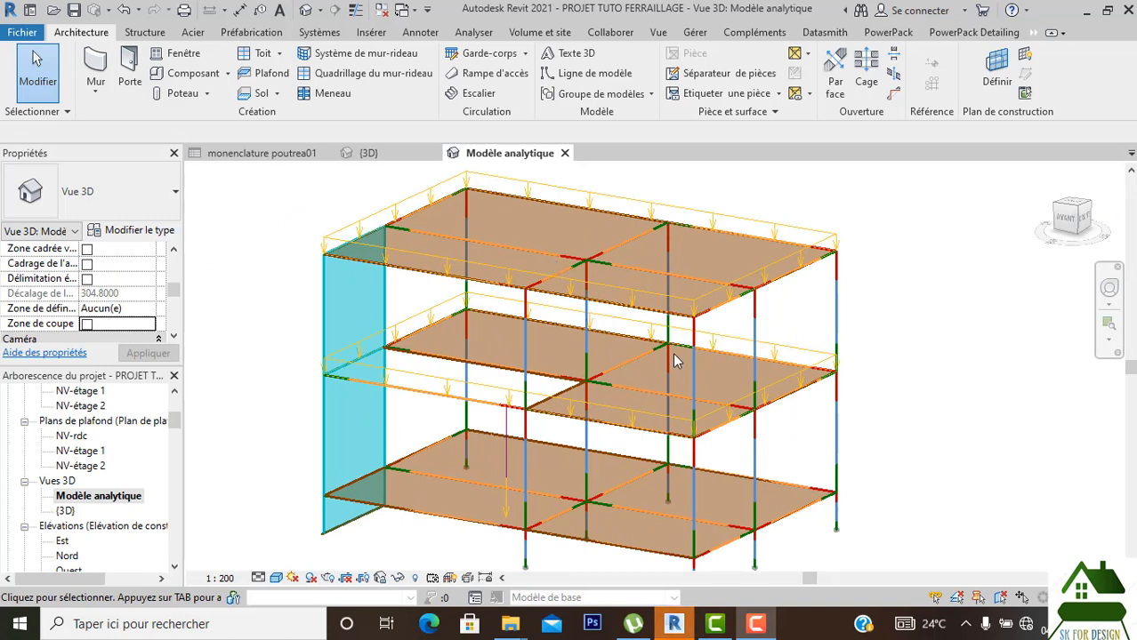
scroll(673, 354, "down", 2)
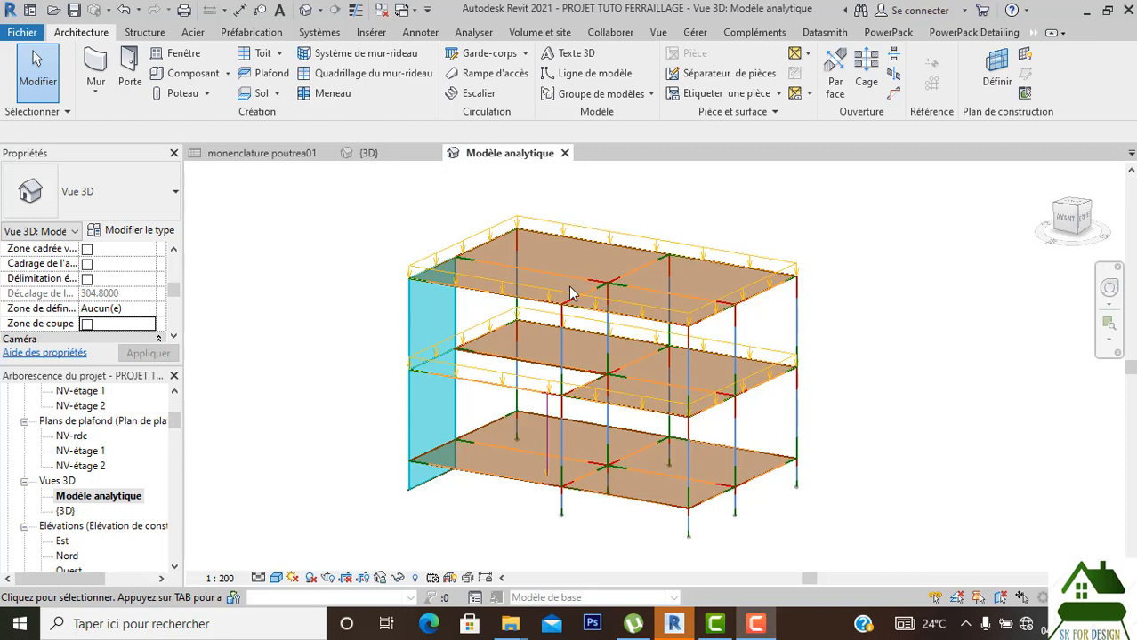
scroll(570, 294, "down", 3)
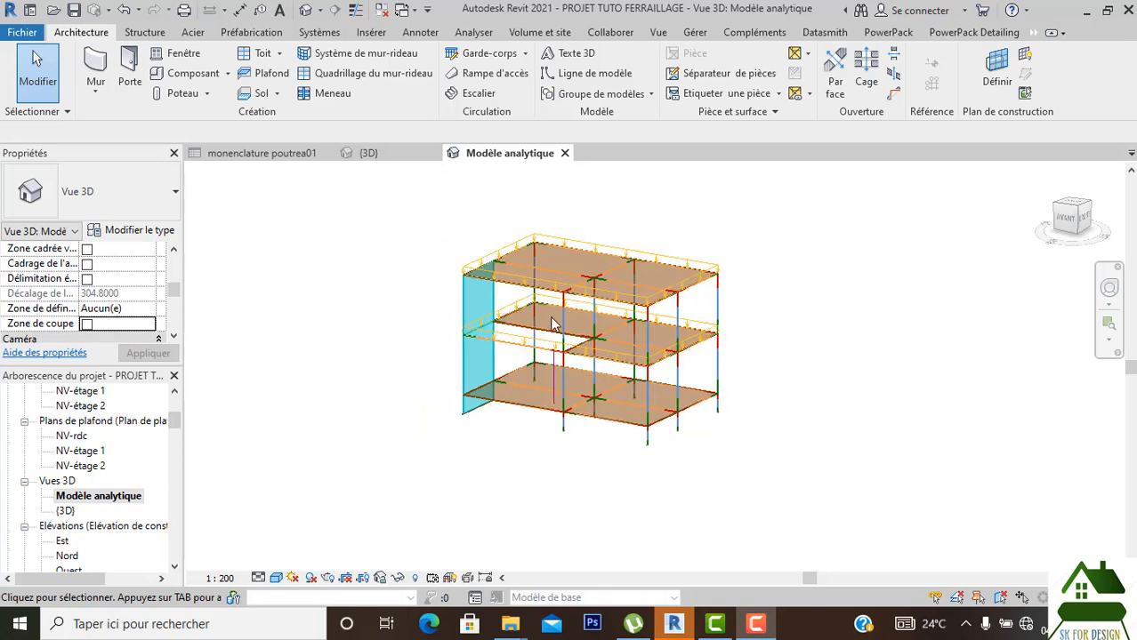
scroll(534, 417, "up", 2)
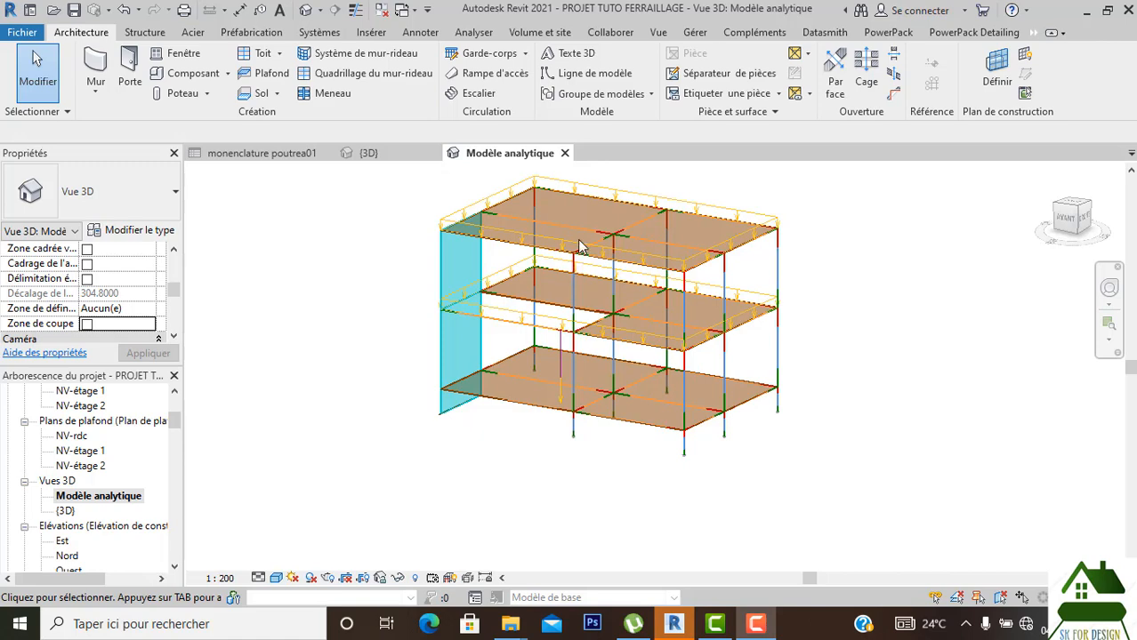
scroll(588, 240, "down", 2)
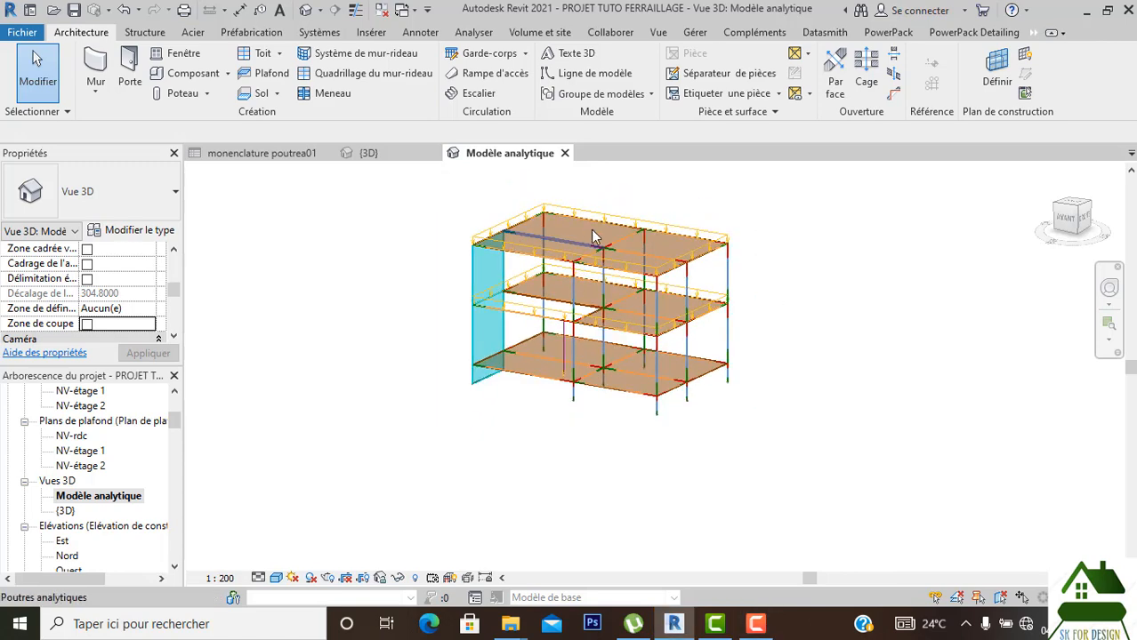
middle_click_drag(594, 236, 584, 273)
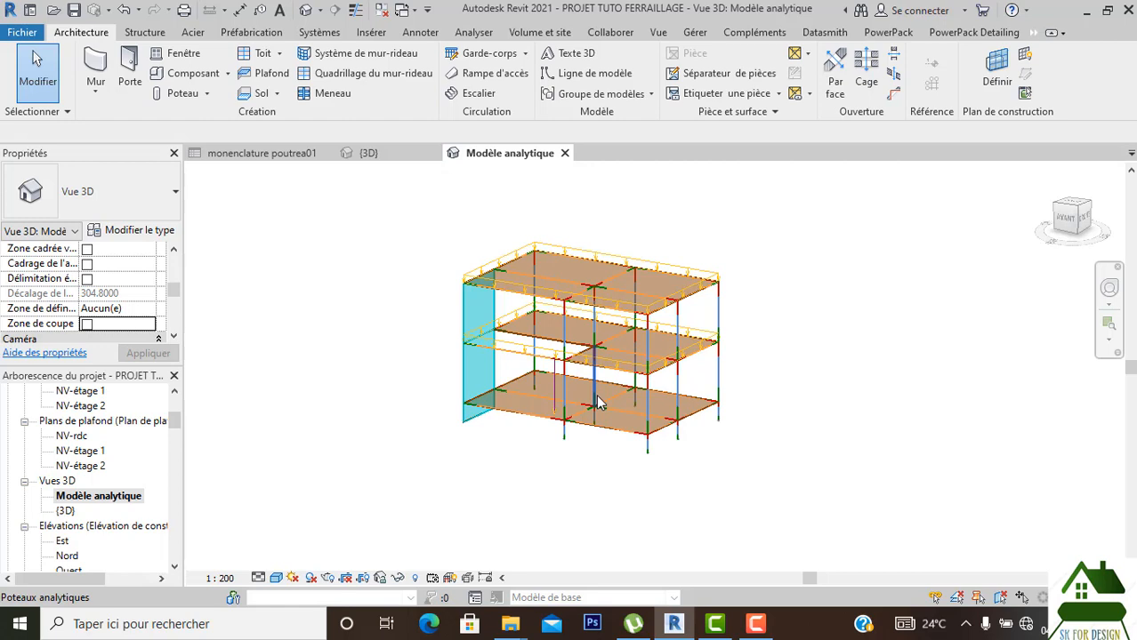
scroll(599, 403, "up", 3)
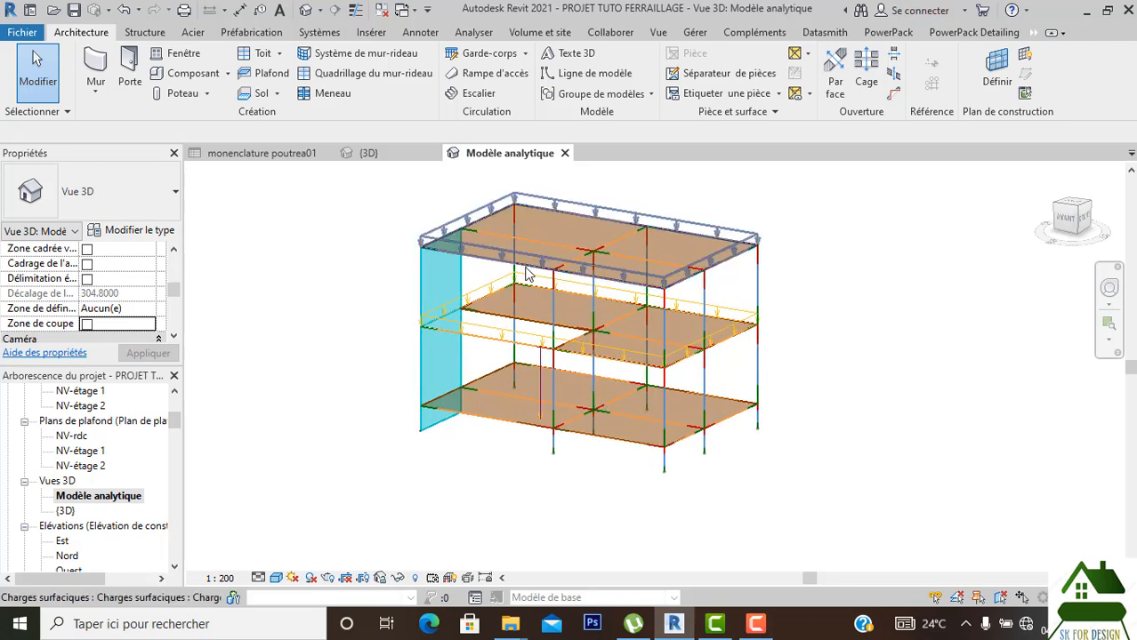
scroll(529, 277, "down", 2)
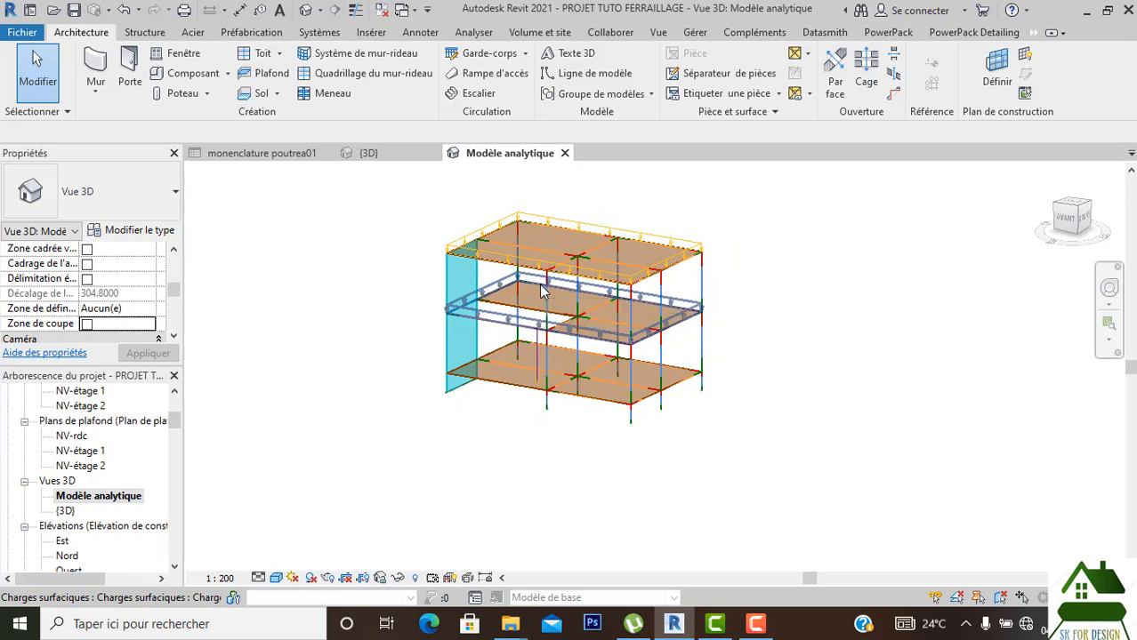
scroll(540, 290, "up", 2)
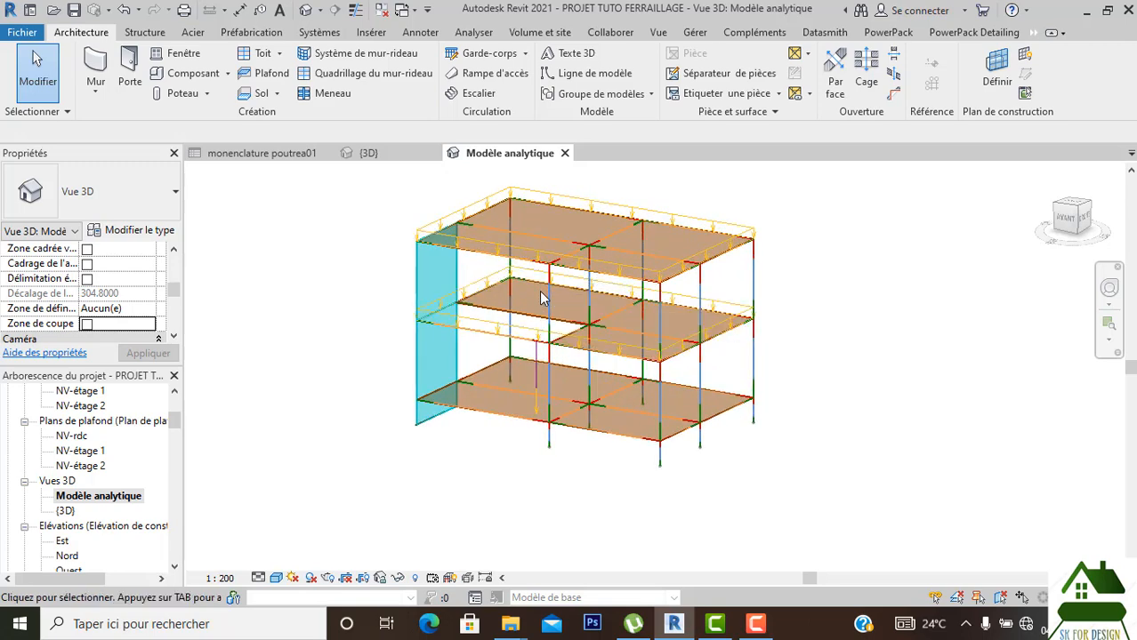
Open the NV-étage 1 ceiling plan and examine its beam and slab layout.
left_click(77, 452)
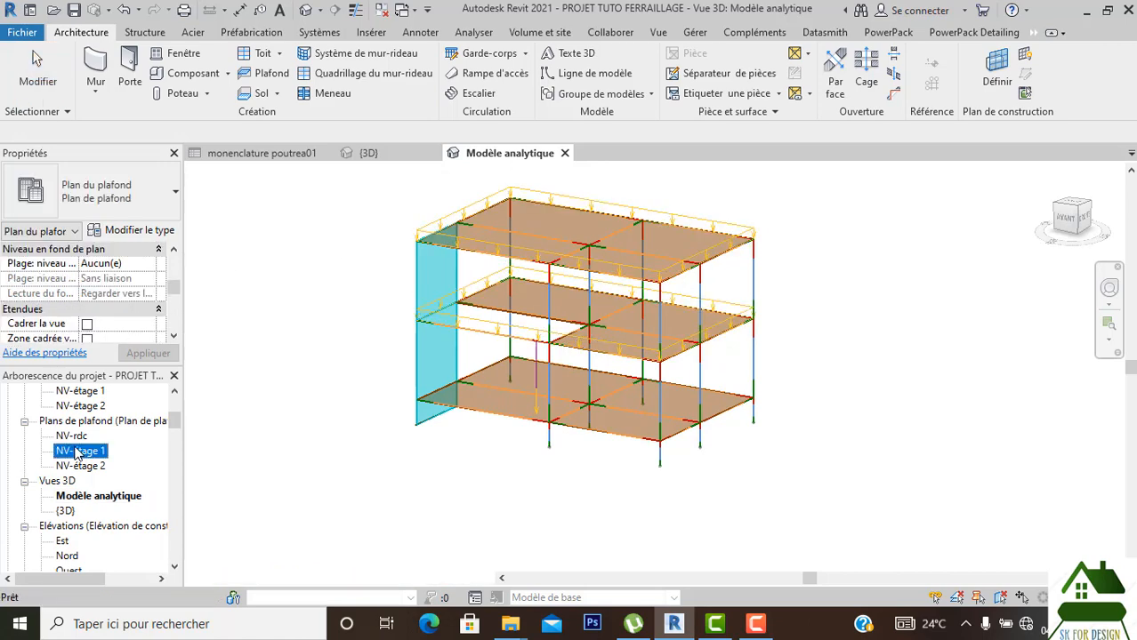
double_click(77, 452)
scroll(612, 391, "up", 5)
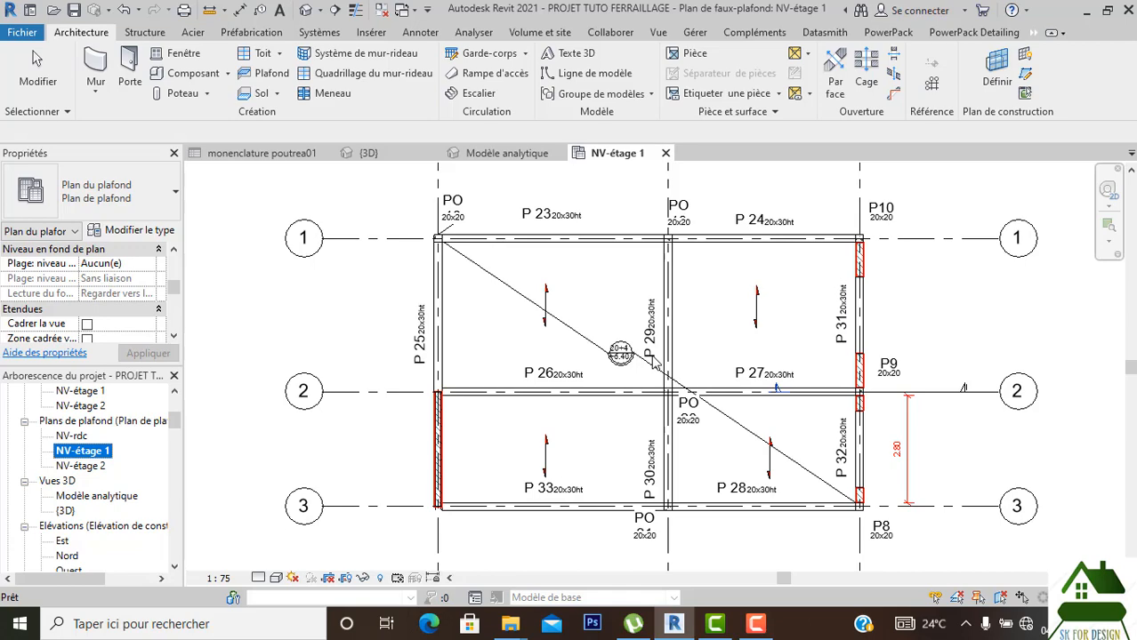
scroll(605, 283, "down", 1)
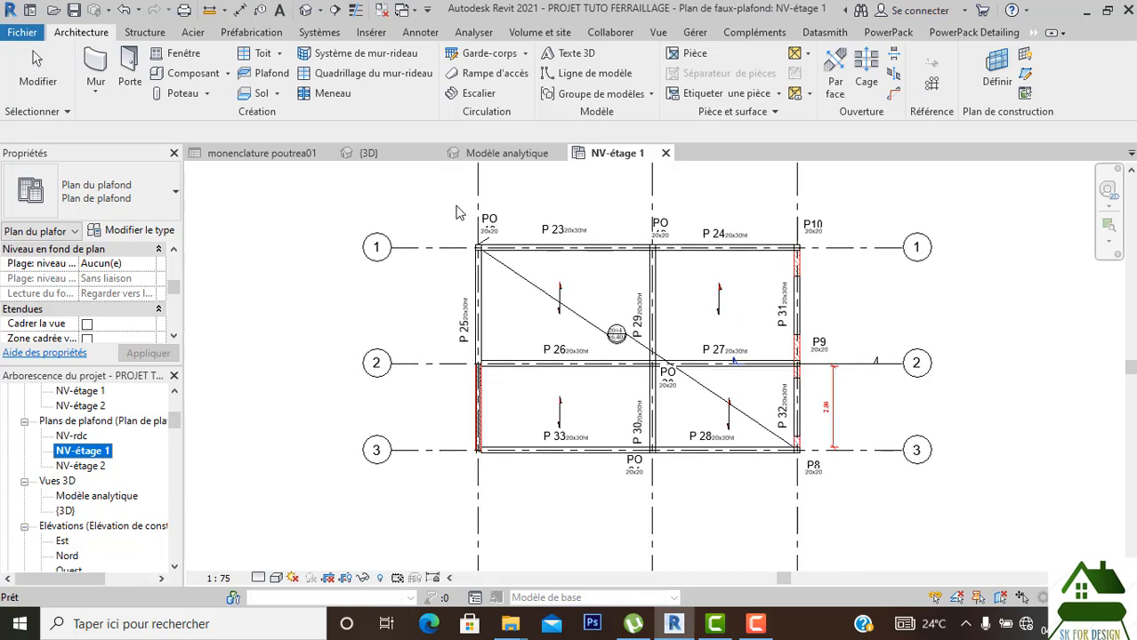
In the {3D} view, turn the model to its front-right corner and open the layer structure of the top slab's type 20+4.
left_click(368, 155)
middle_click_drag(683, 406, 636, 267, "shift")
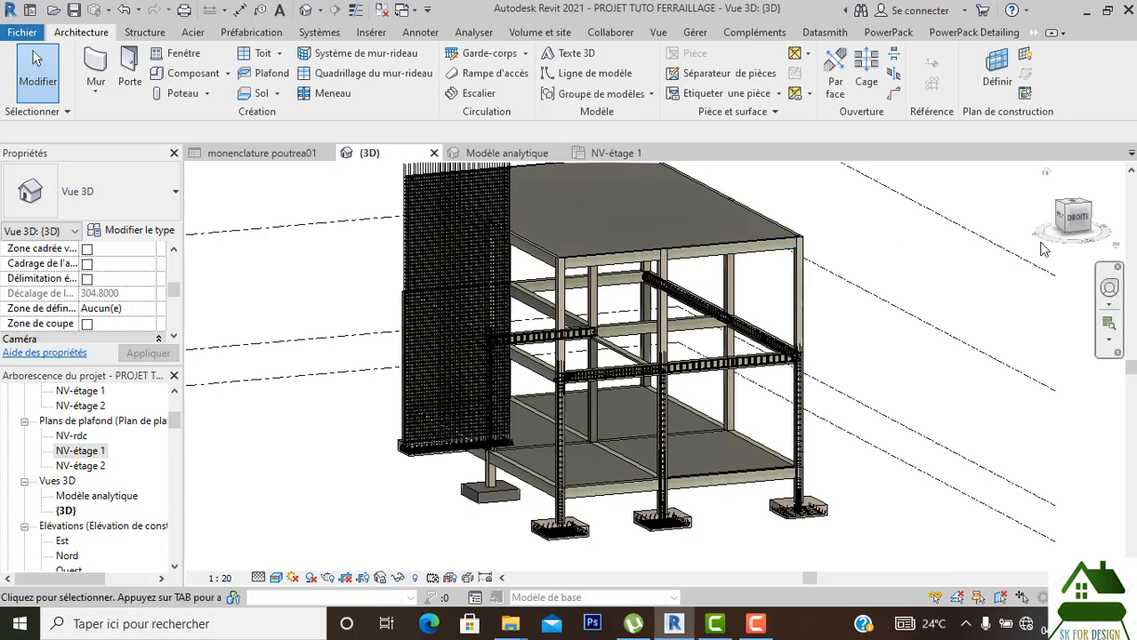
left_click(1091, 217)
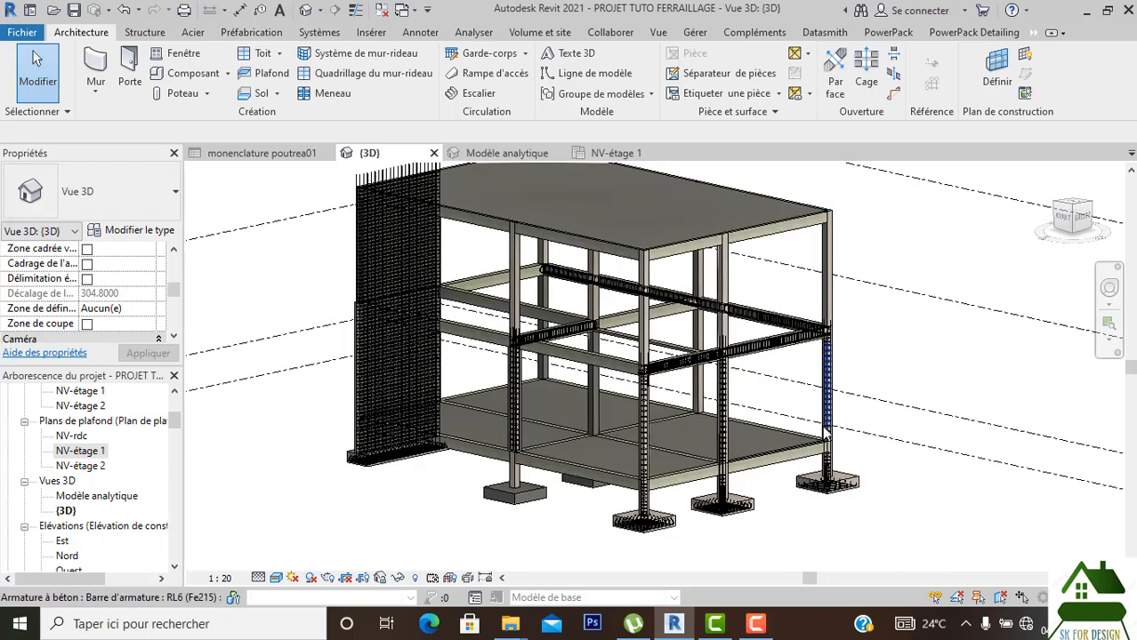
scroll(823, 425, "down", 1)
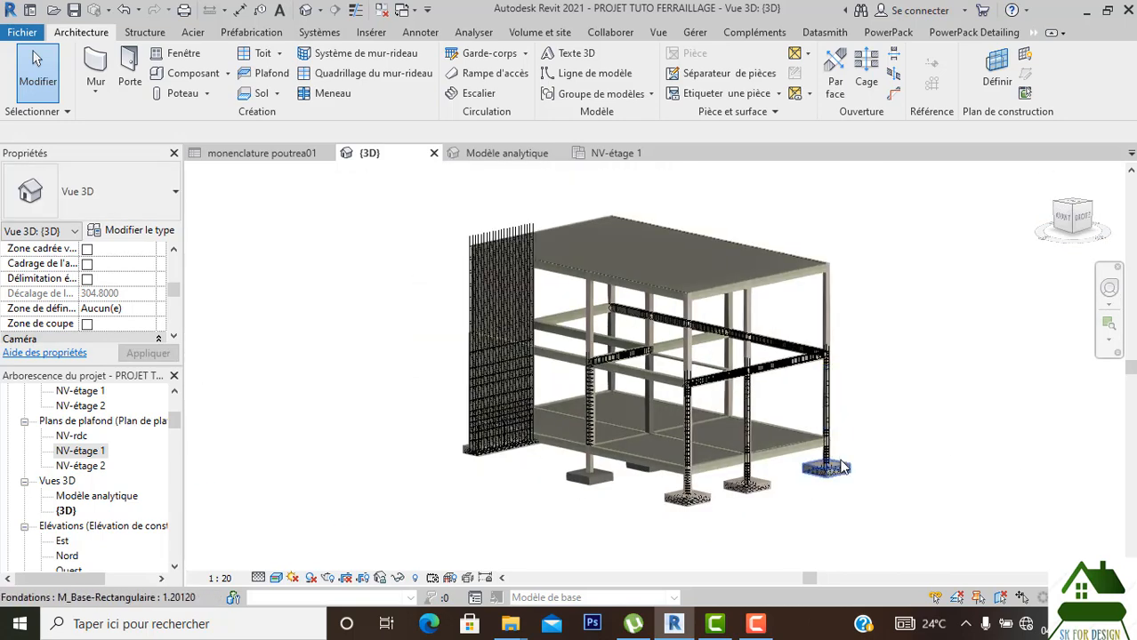
left_click(659, 229)
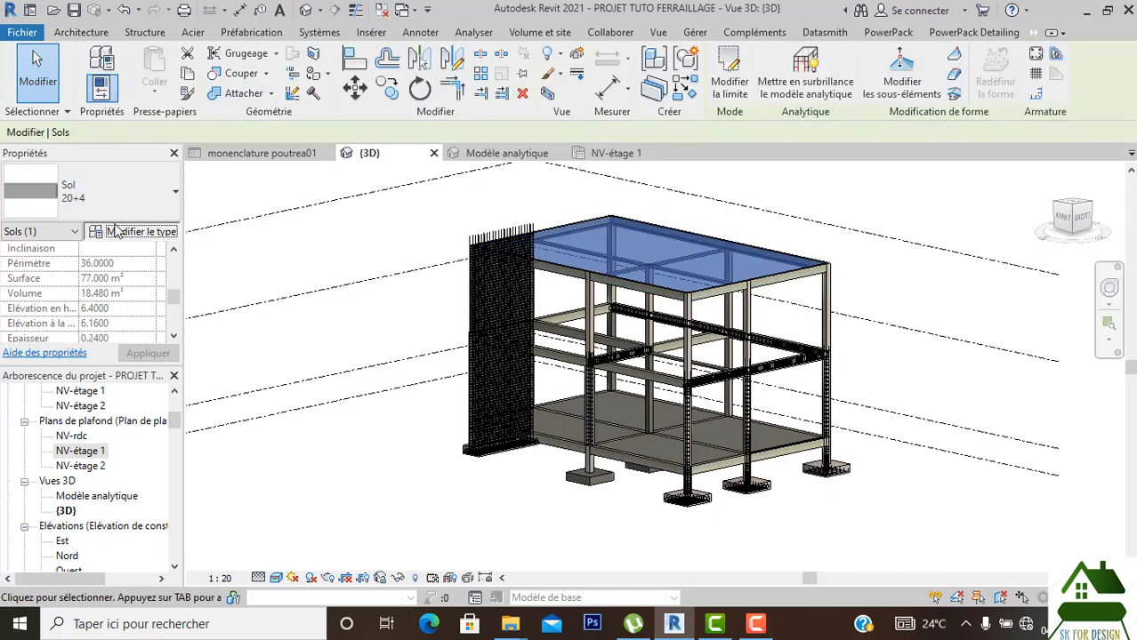
left_click(115, 231)
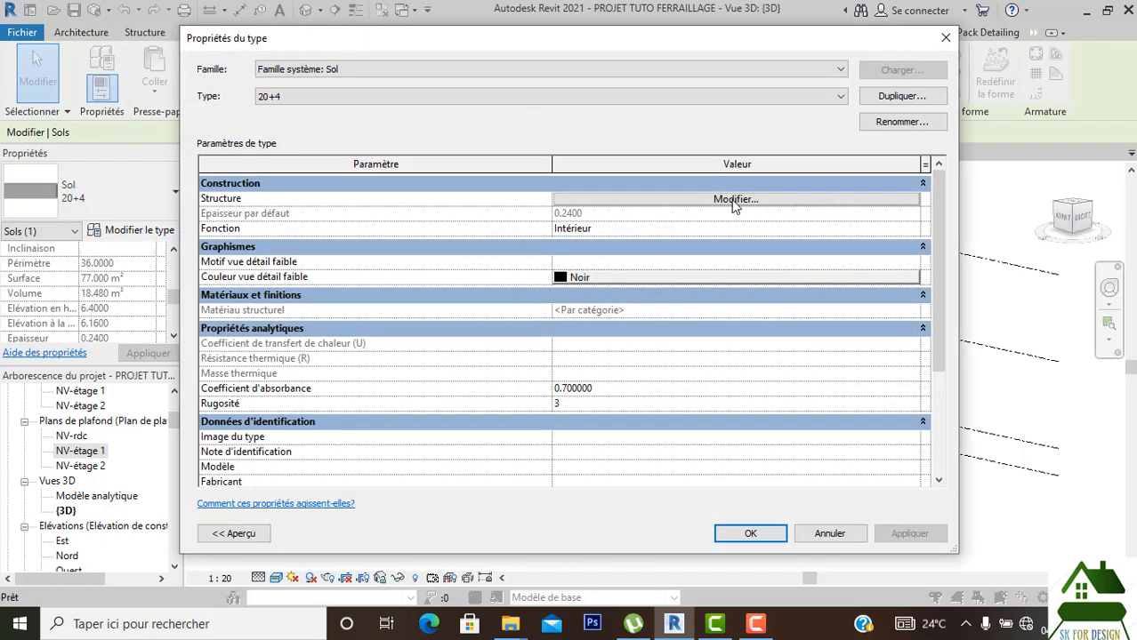
left_click(734, 200)
Assign the material Béton - Coulé sur place - Béton20 to the structural layer of floor type 20+4.
left_click(503, 210)
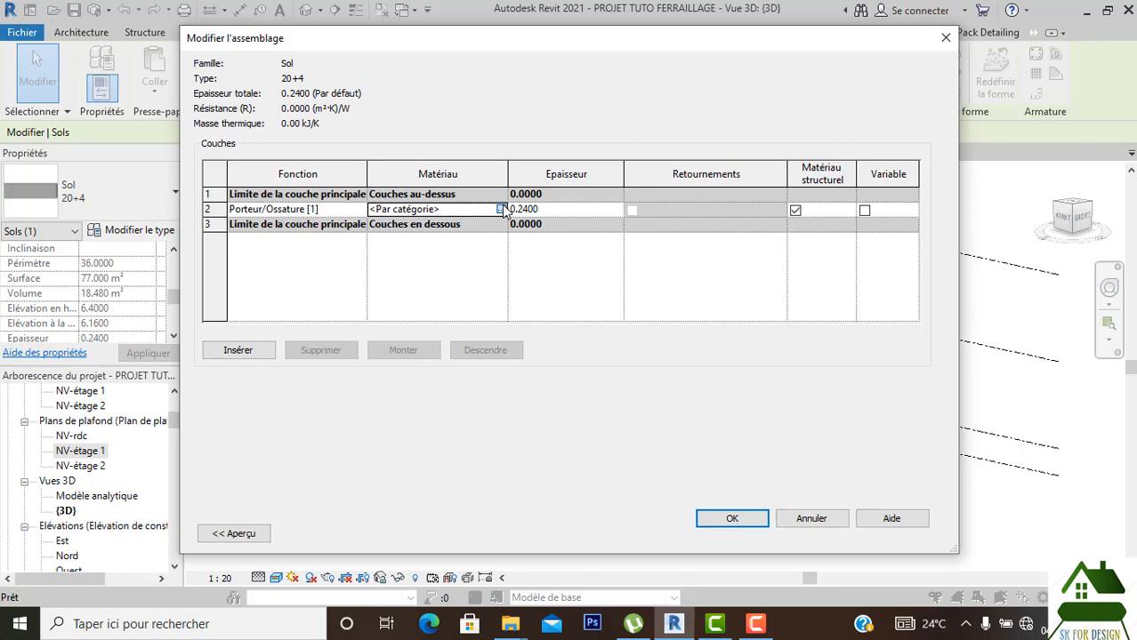
left_click(501, 209)
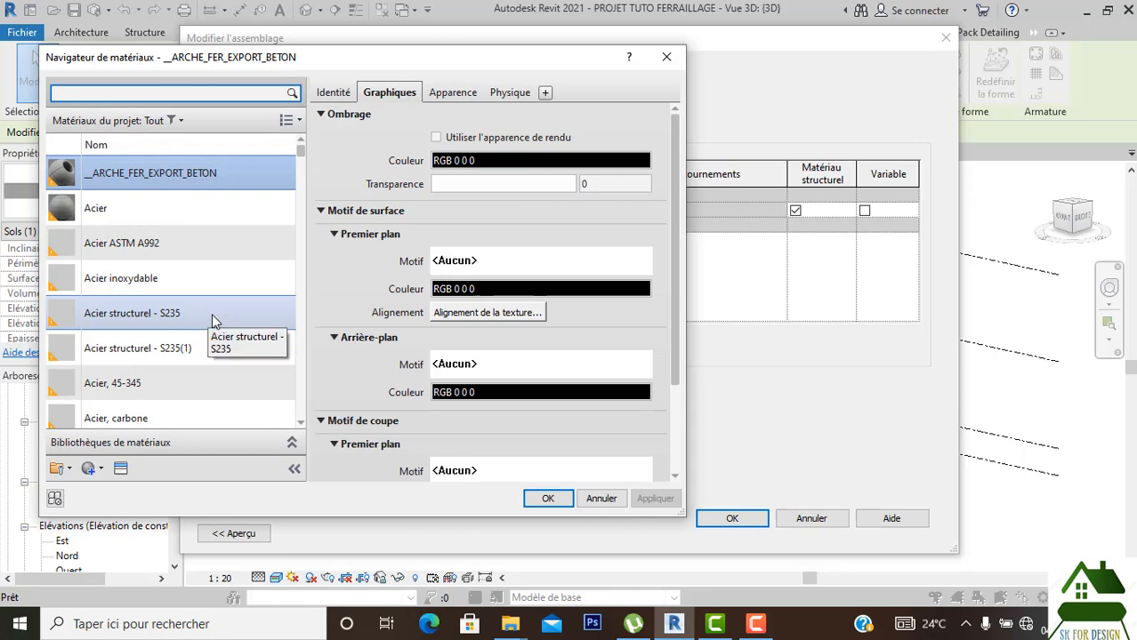
scroll(224, 270, "down", 1)
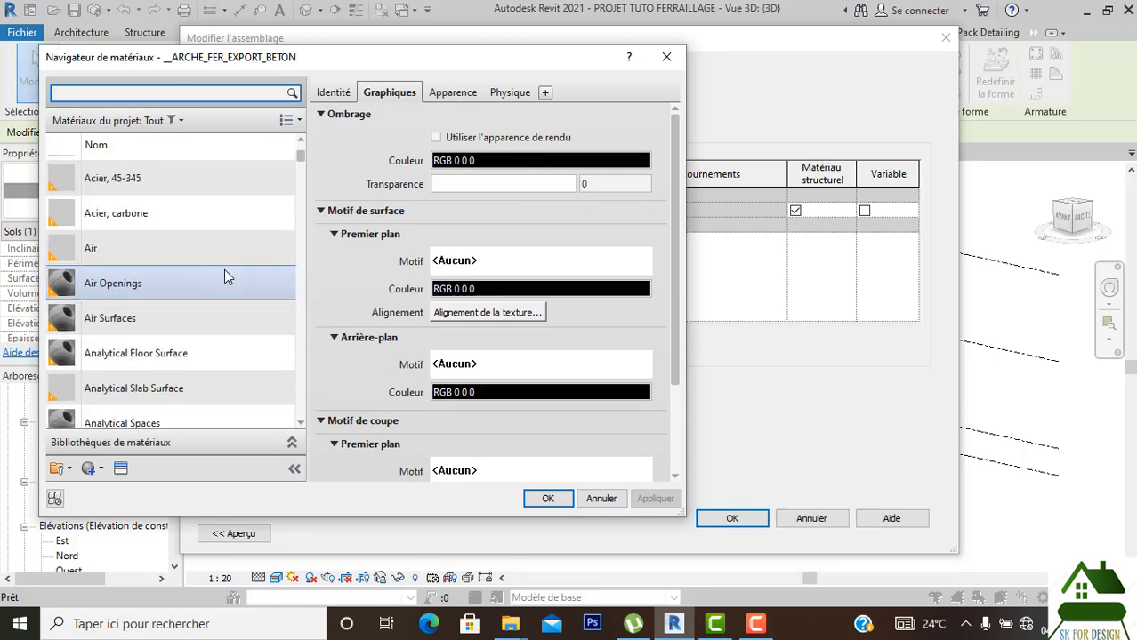
scroll(224, 270, "up", 2)
scroll(224, 269, "down", 10)
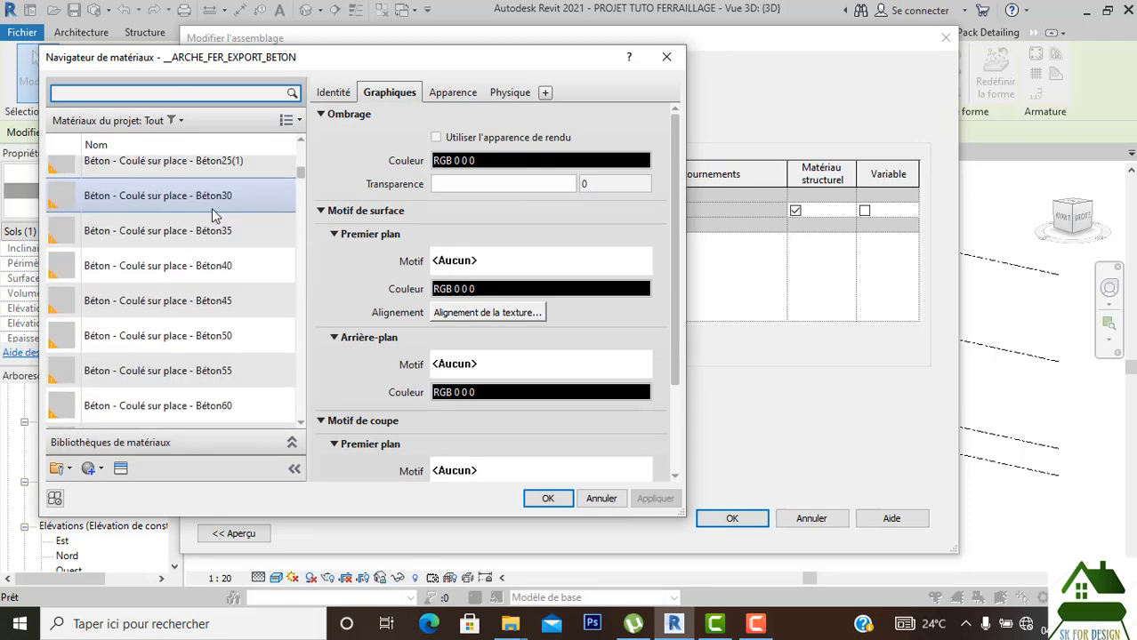
scroll(213, 214, "up", 3)
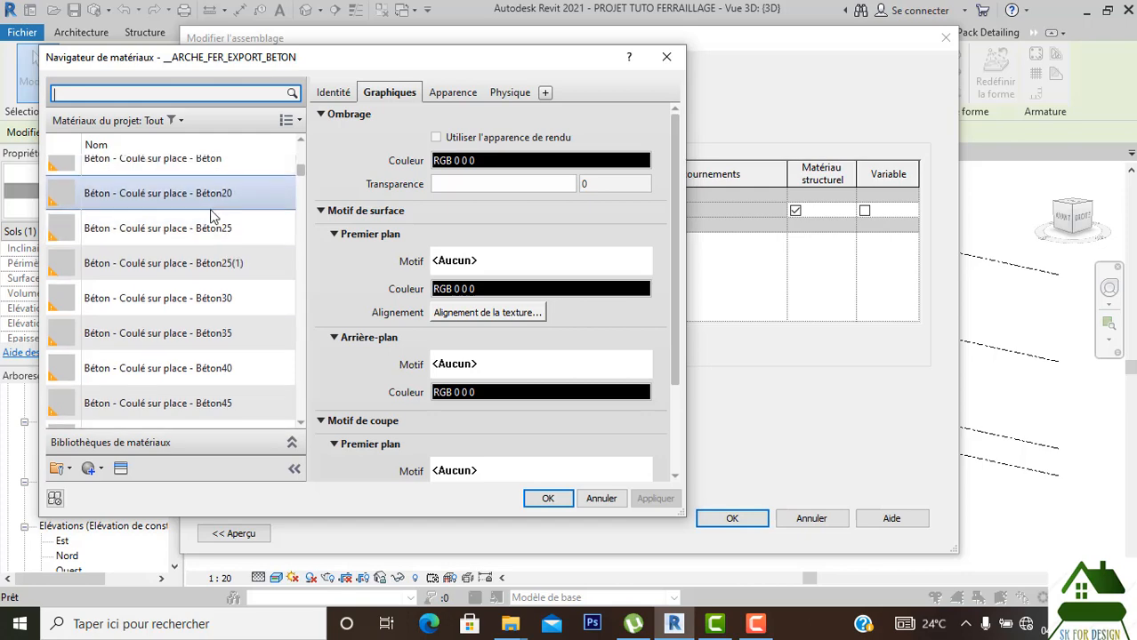
double_click(210, 193)
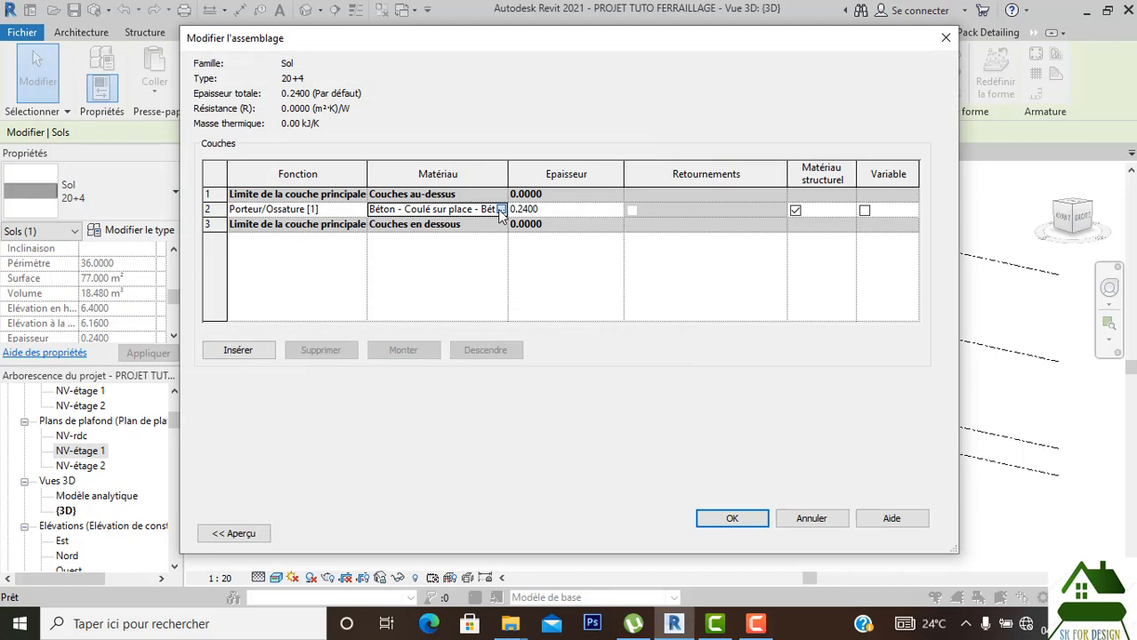
Inspect the physical and concrete properties of Béton20, comparing its compressive strength with that of Béton25.
left_click(501, 210)
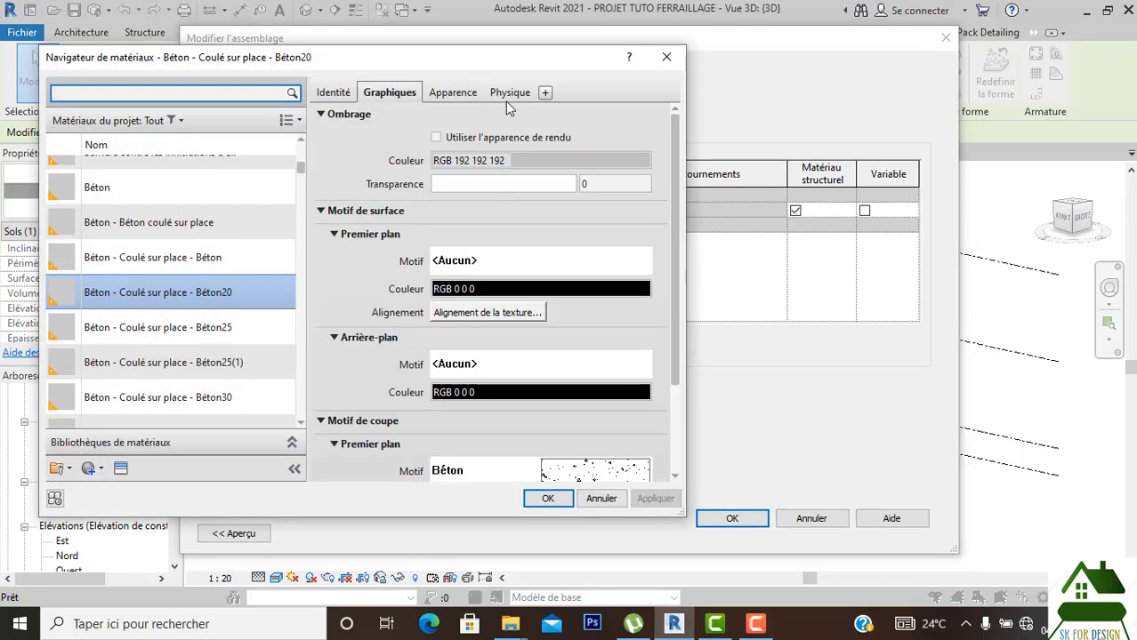
left_click(499, 94)
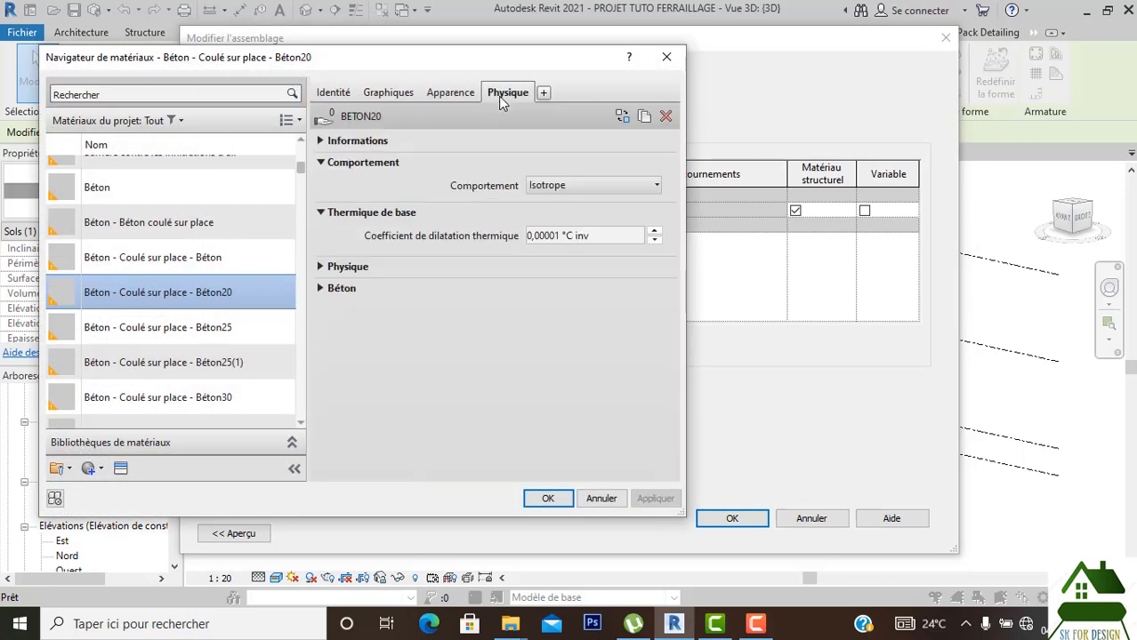
left_click(345, 290)
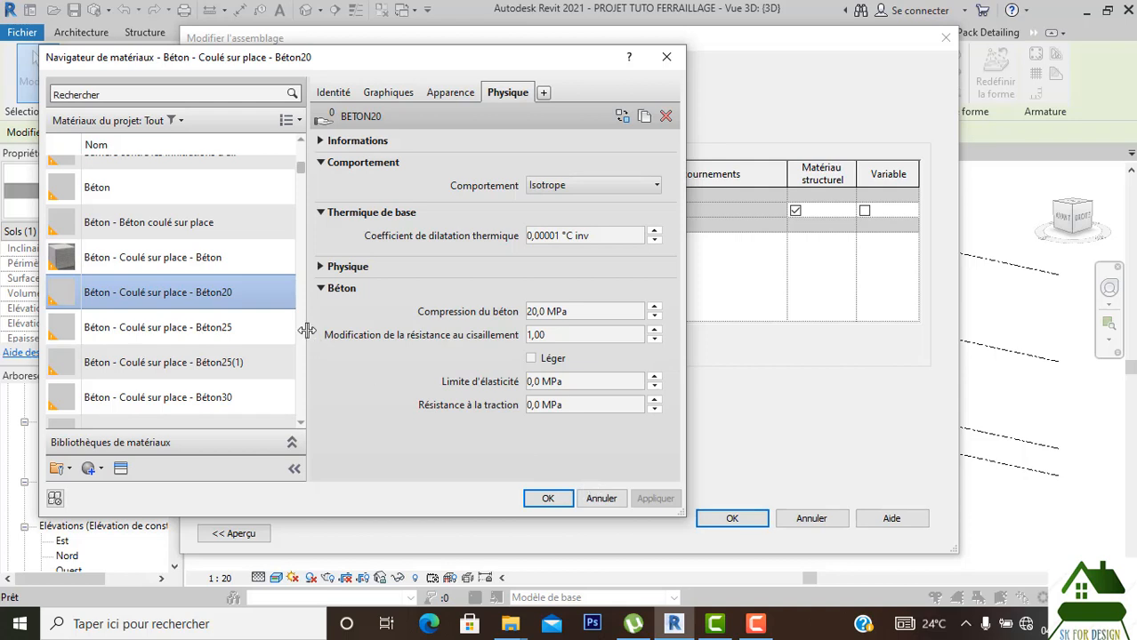
left_click(228, 329)
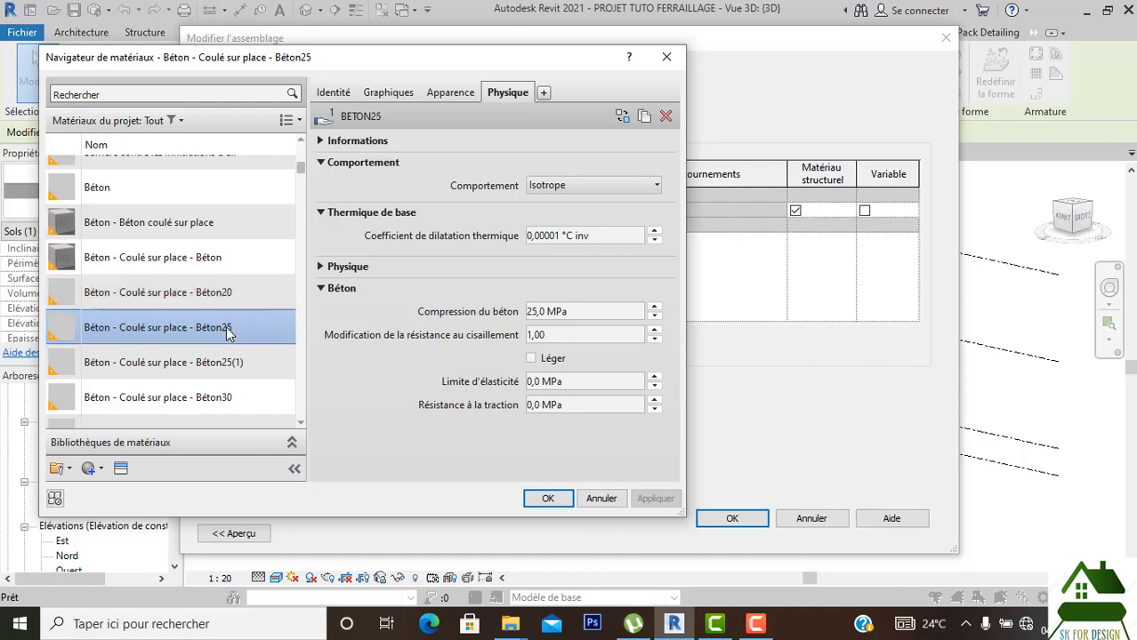
left_click(207, 295)
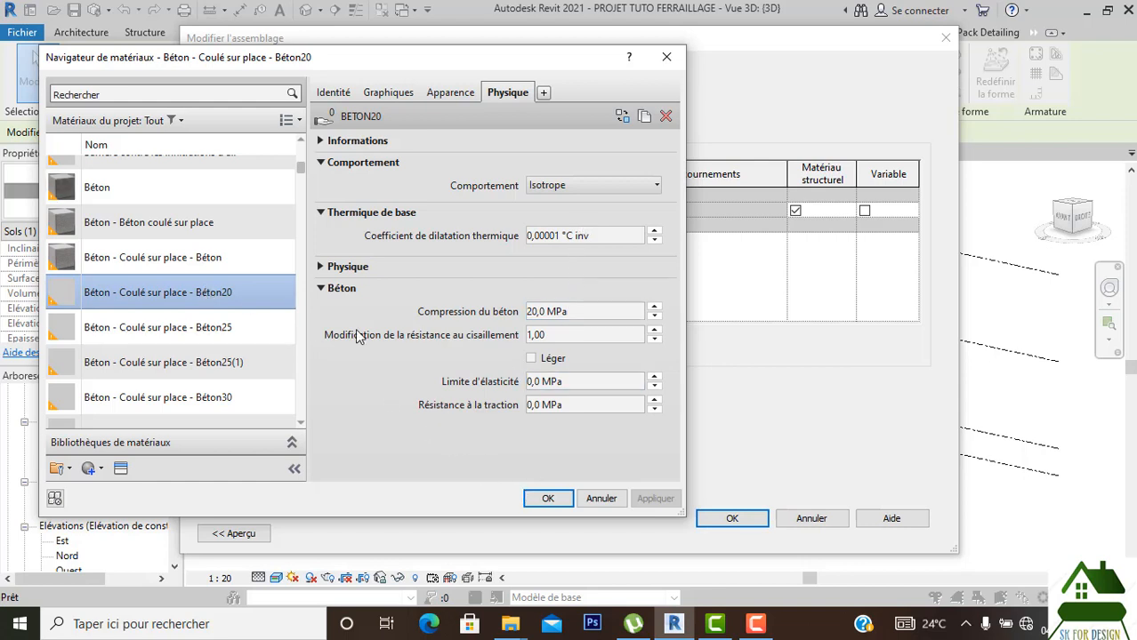
left_click(321, 267)
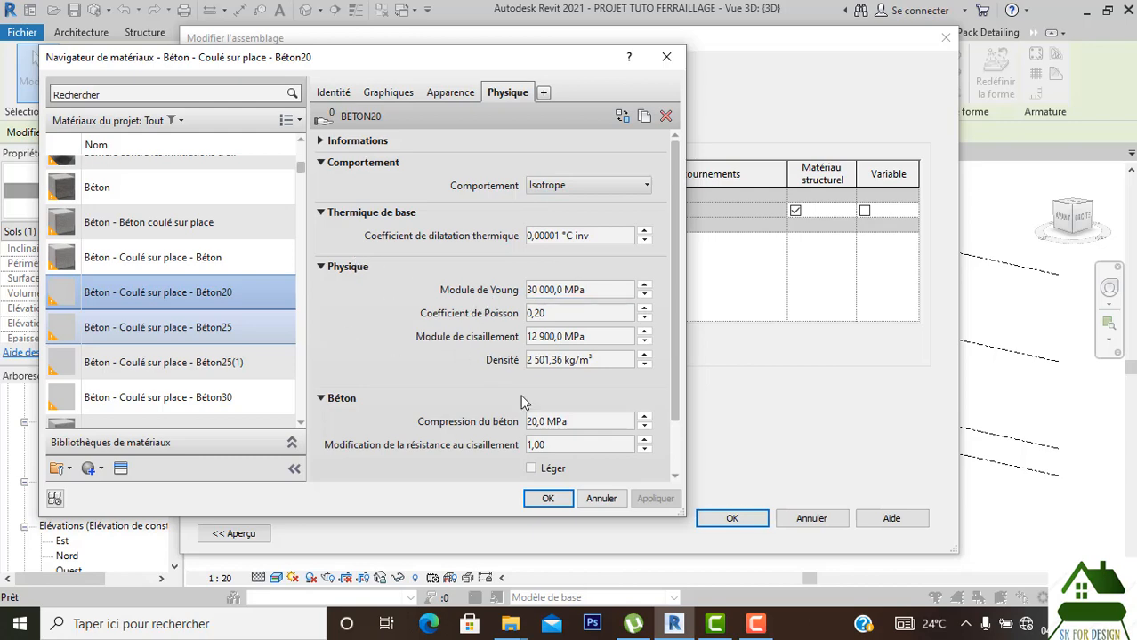
Keep Béton20 as the layer material and save the updated structure of floor type 20+4.
left_click(545, 499)
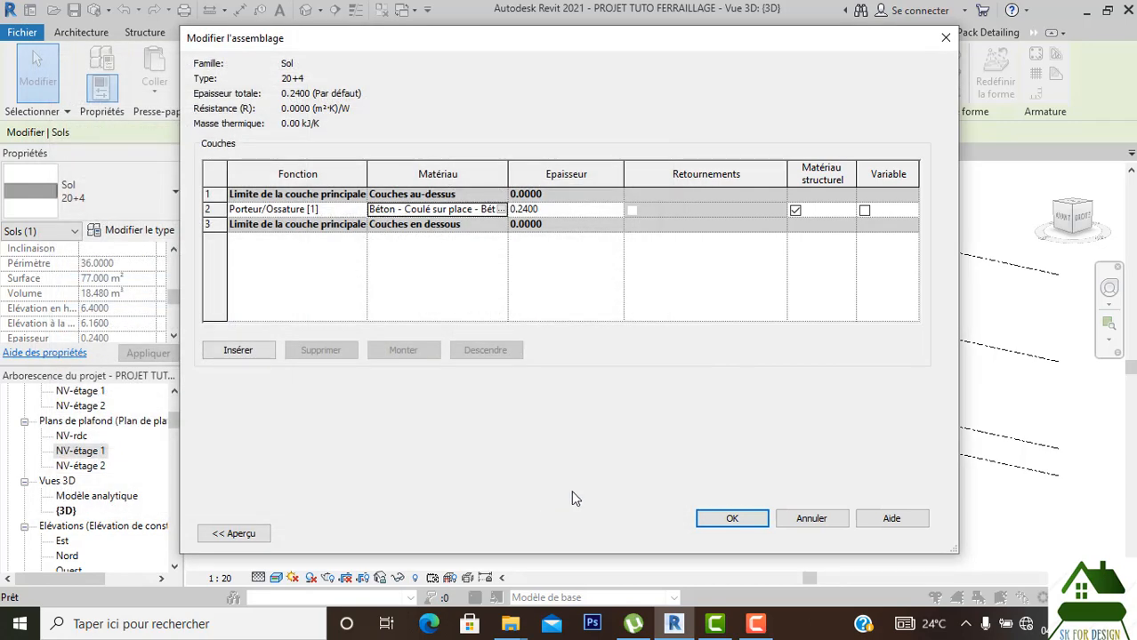
left_click(720, 518)
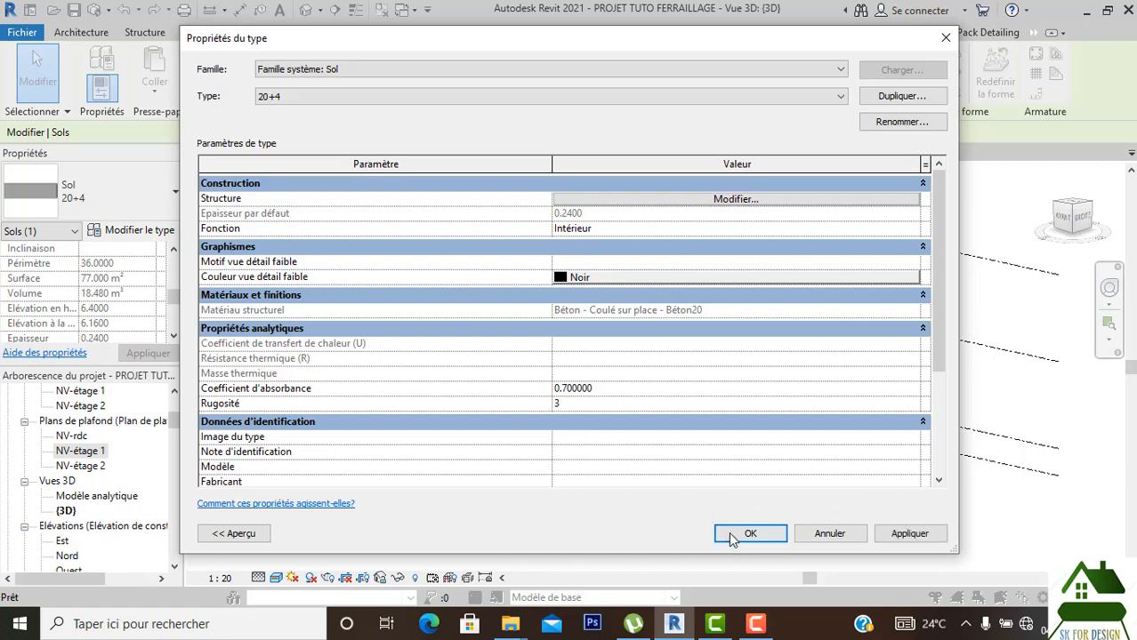
left_click(731, 537)
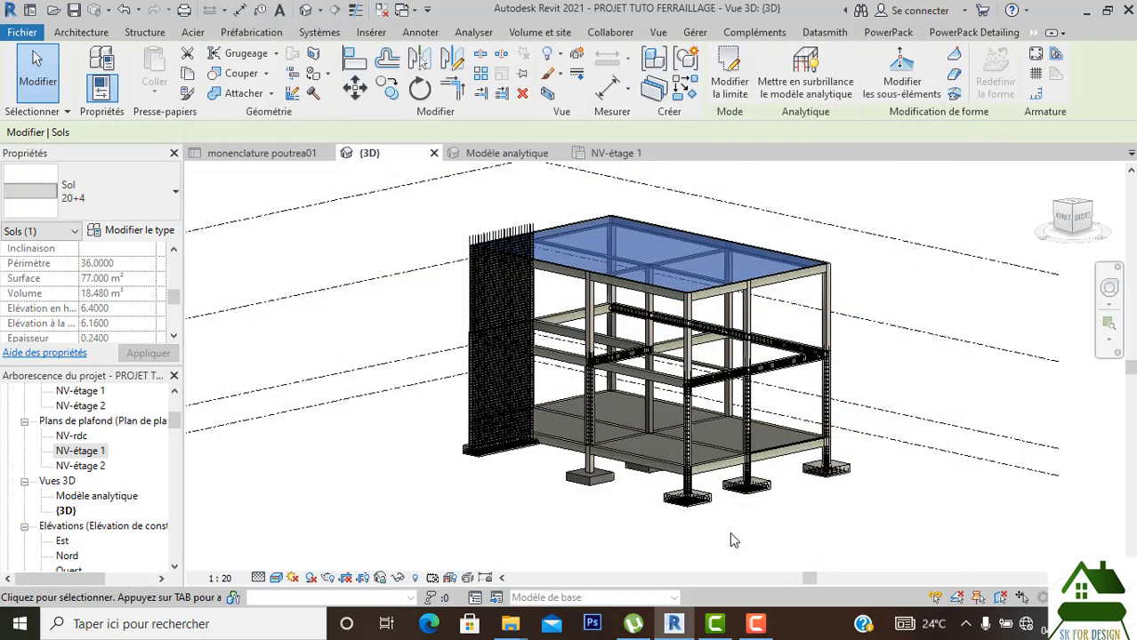
Assign the material Béton - Coulé sur place - Béton20 to the structural layer of the ground slab's floor type 13.
left_click(736, 429)
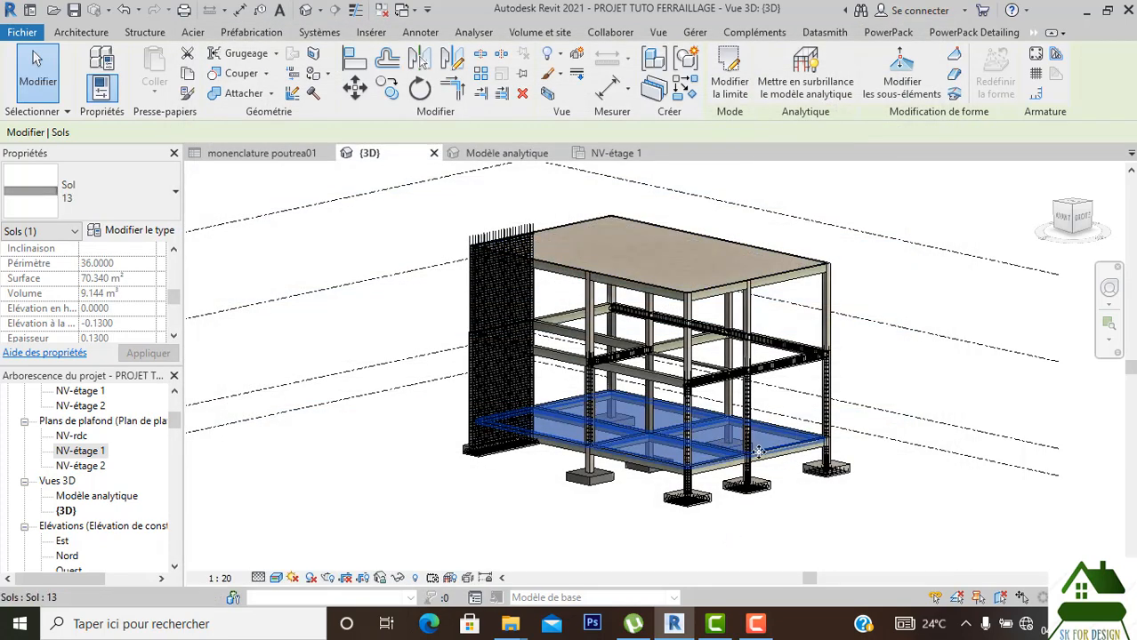
left_click(134, 230)
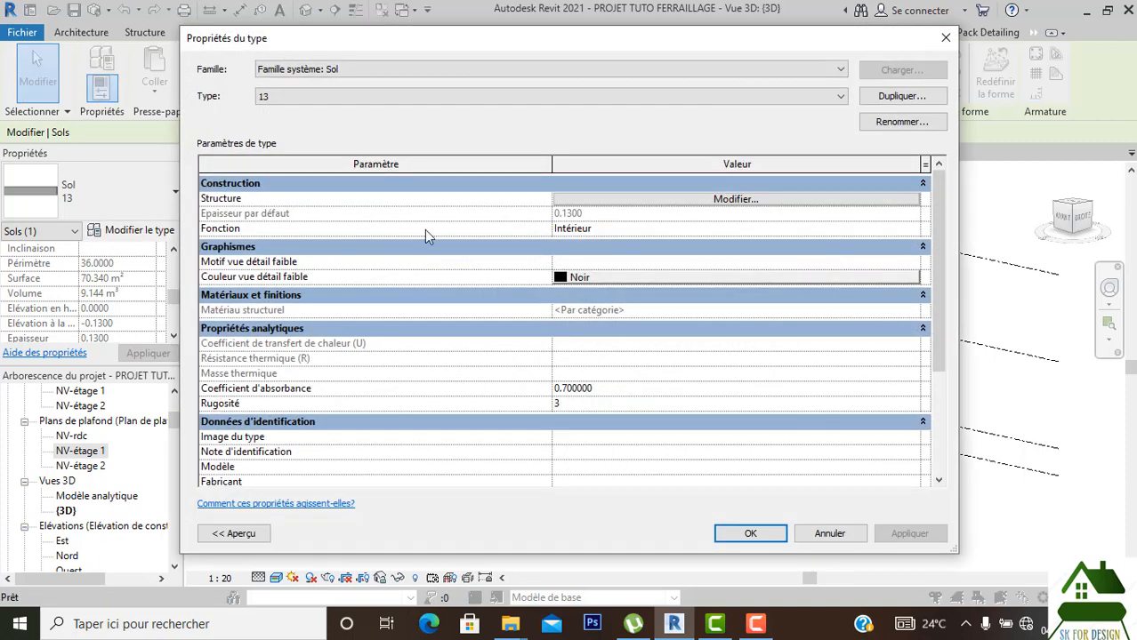
left_click(750, 204)
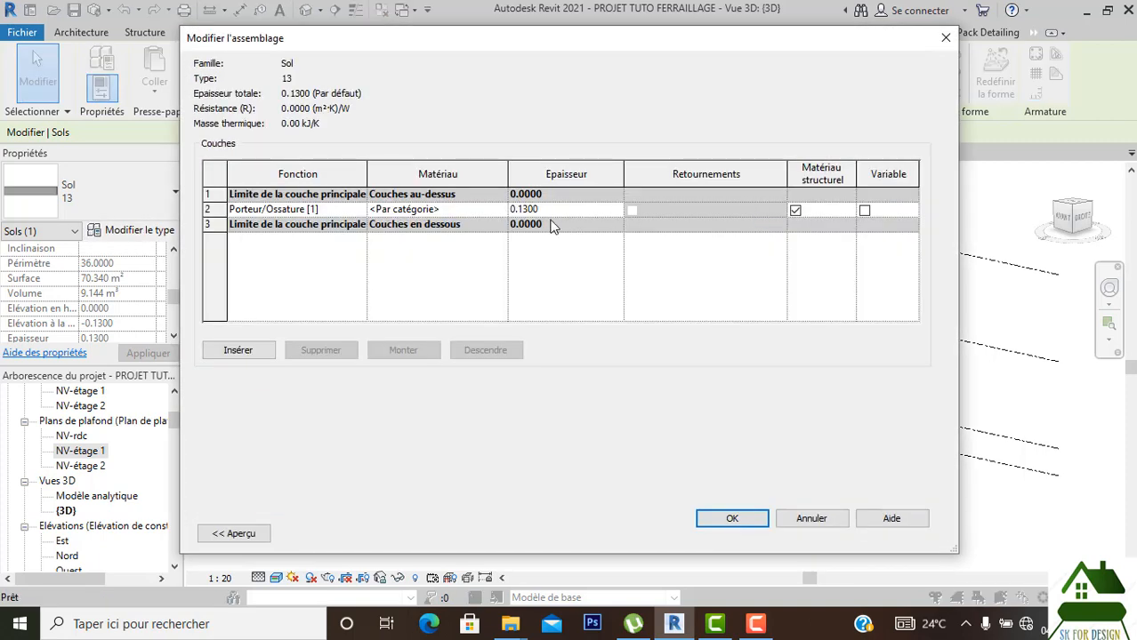
left_click(499, 210)
left_click(500, 210)
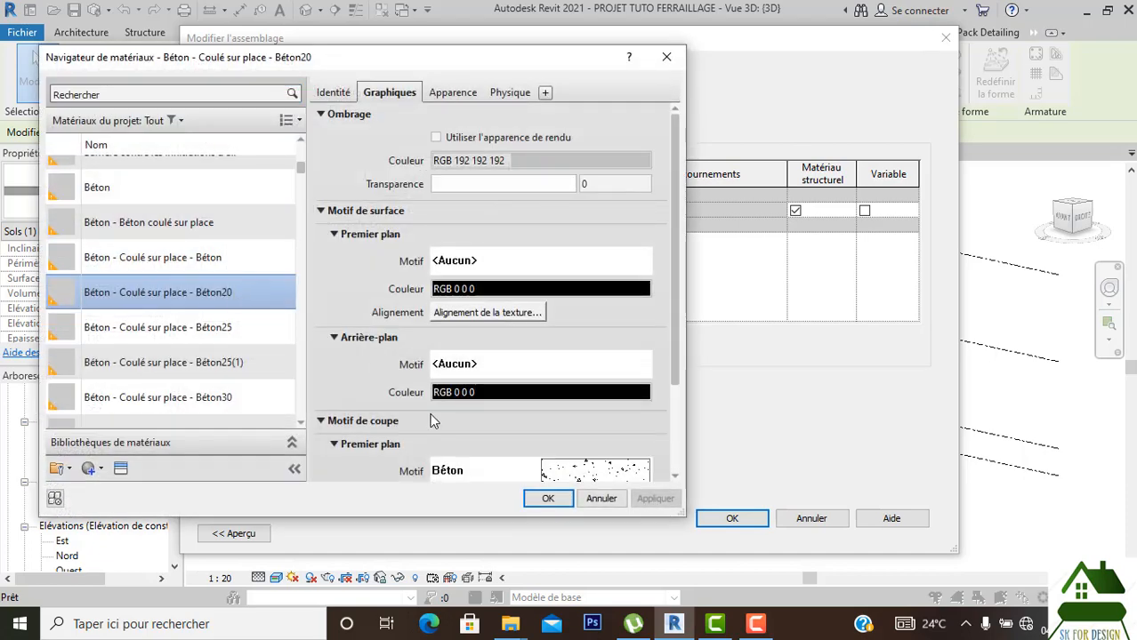
left_click(540, 499)
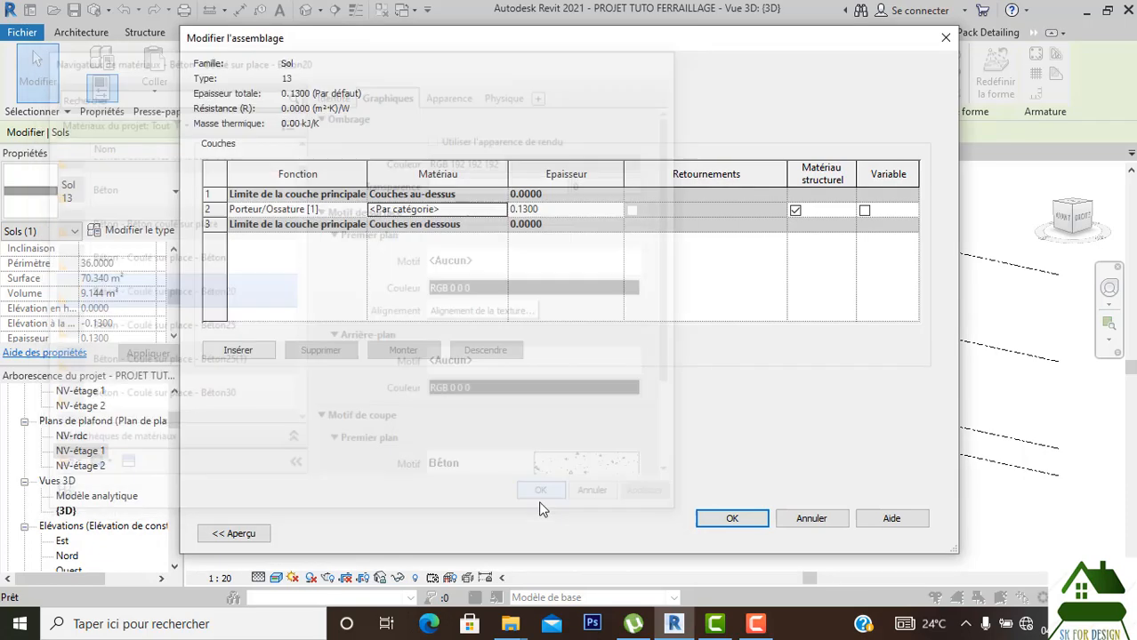
left_click(717, 521)
left_click(749, 534)
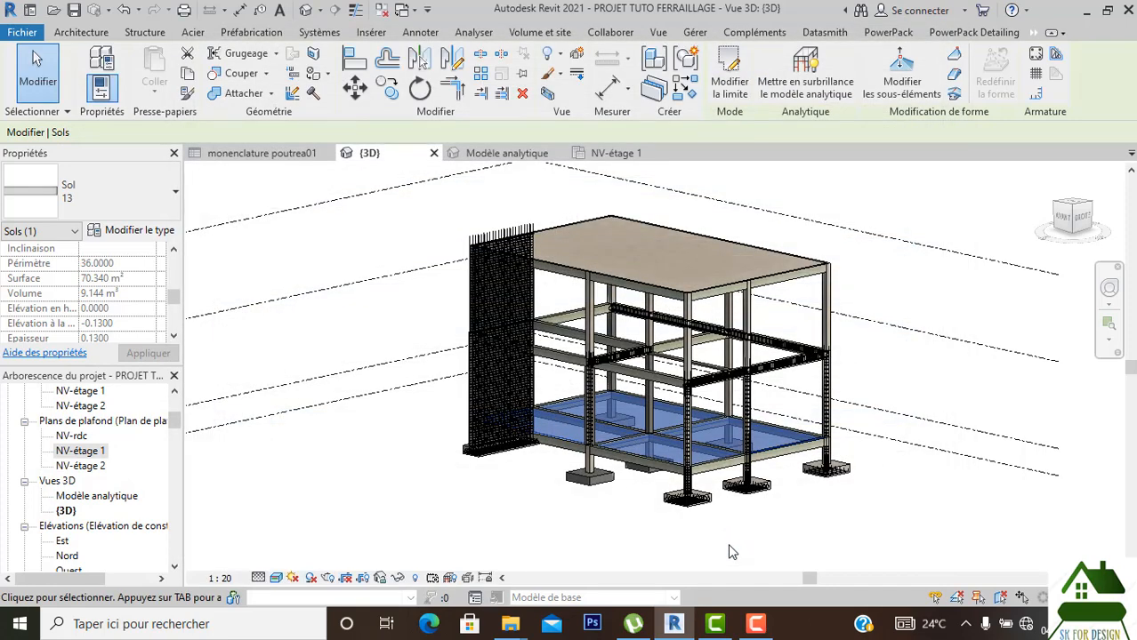
left_click(728, 545)
Reveal the hidden elements and unhide the first-storey 20+4 slab in the 3D view.
scroll(601, 318, "up", 5)
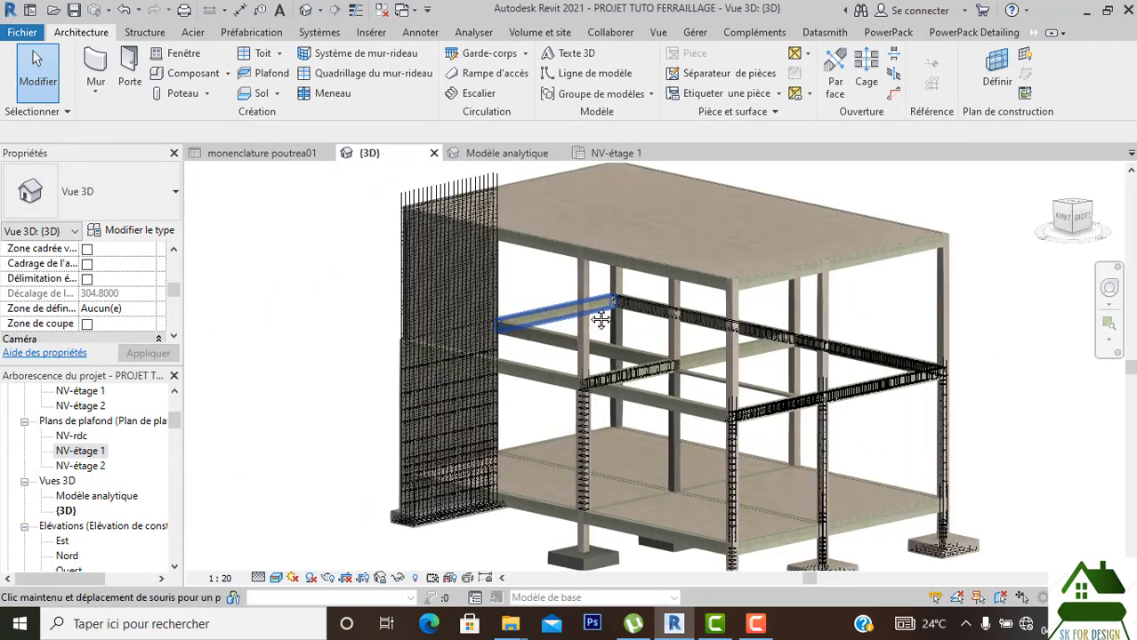
scroll(601, 318, "down", 3)
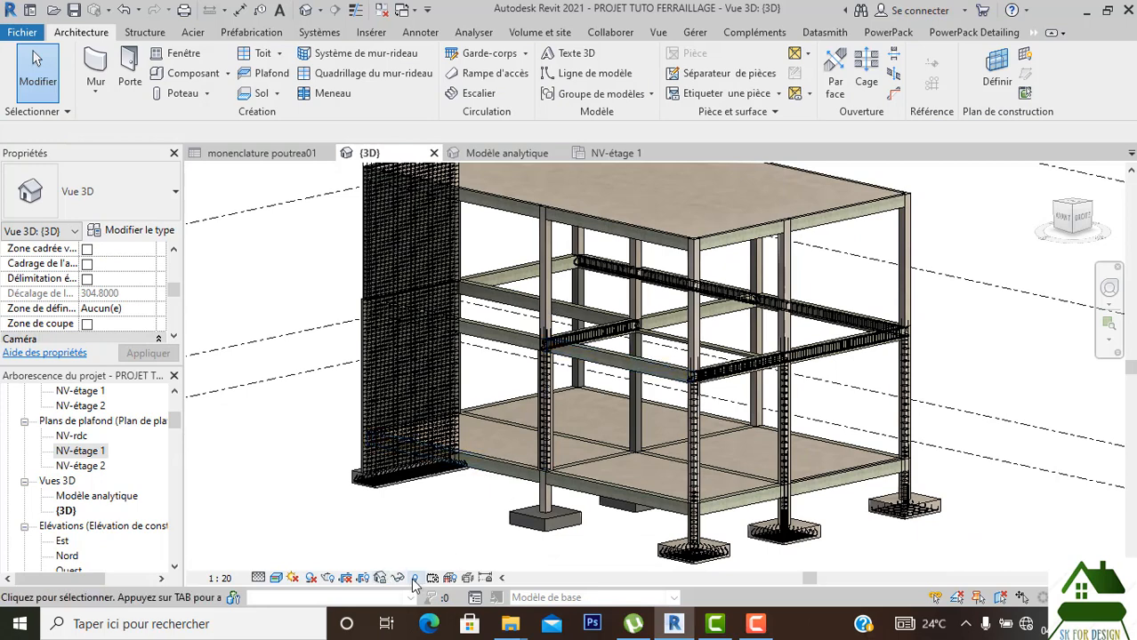
left_click(415, 579)
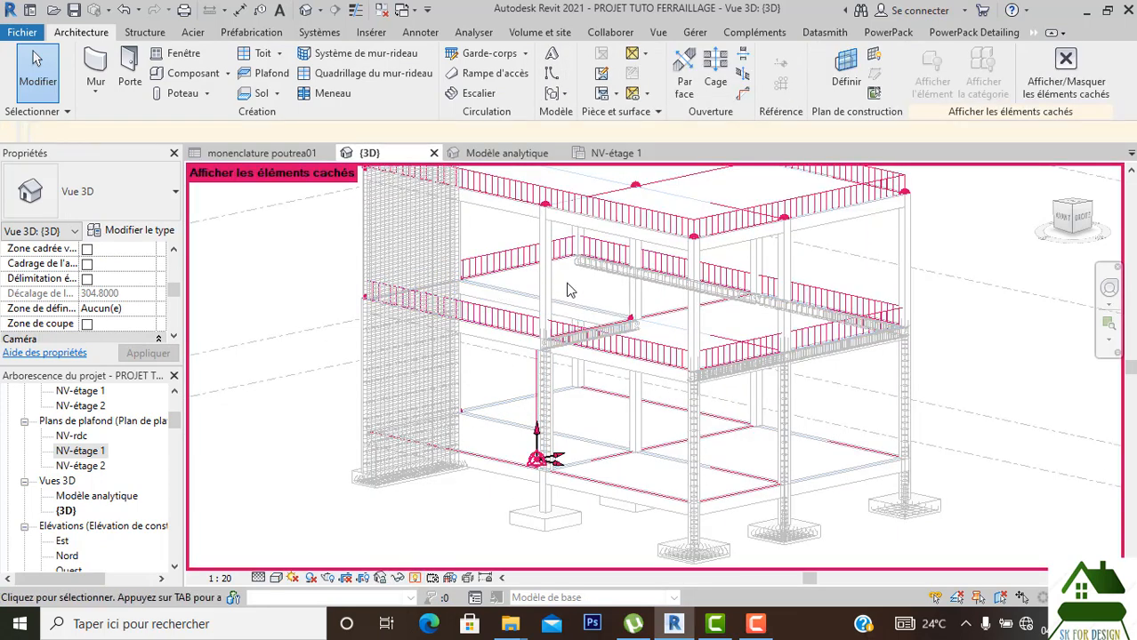
key("Tab")
key("Tab")
key("Tab")
key("Tab")
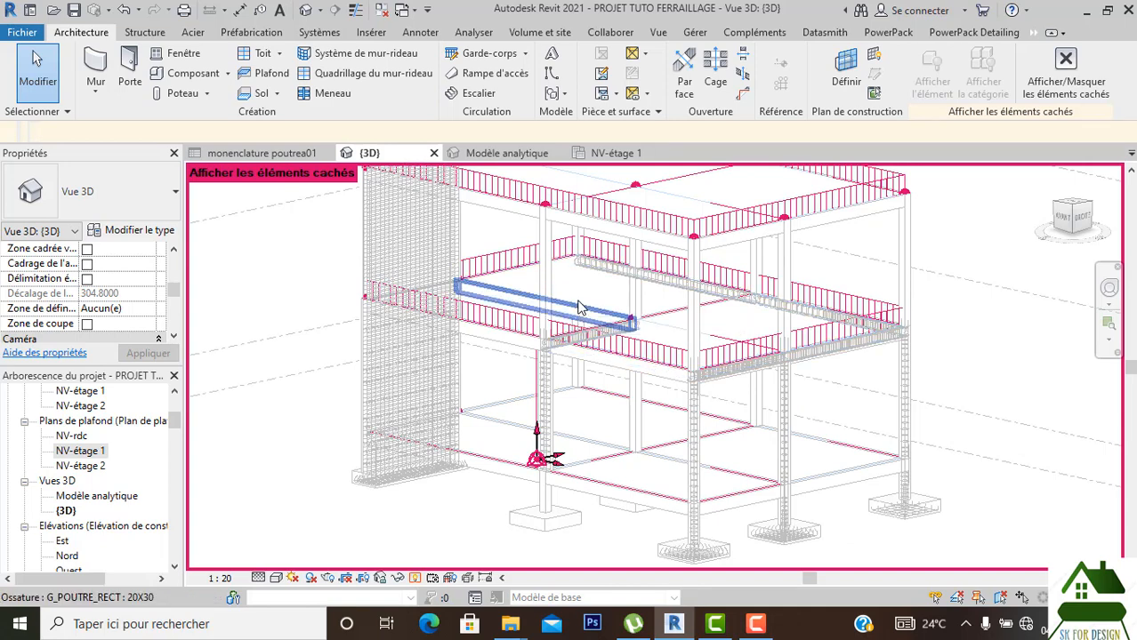
key("Tab")
key("Tab")
key("Tab")
key("Tab")
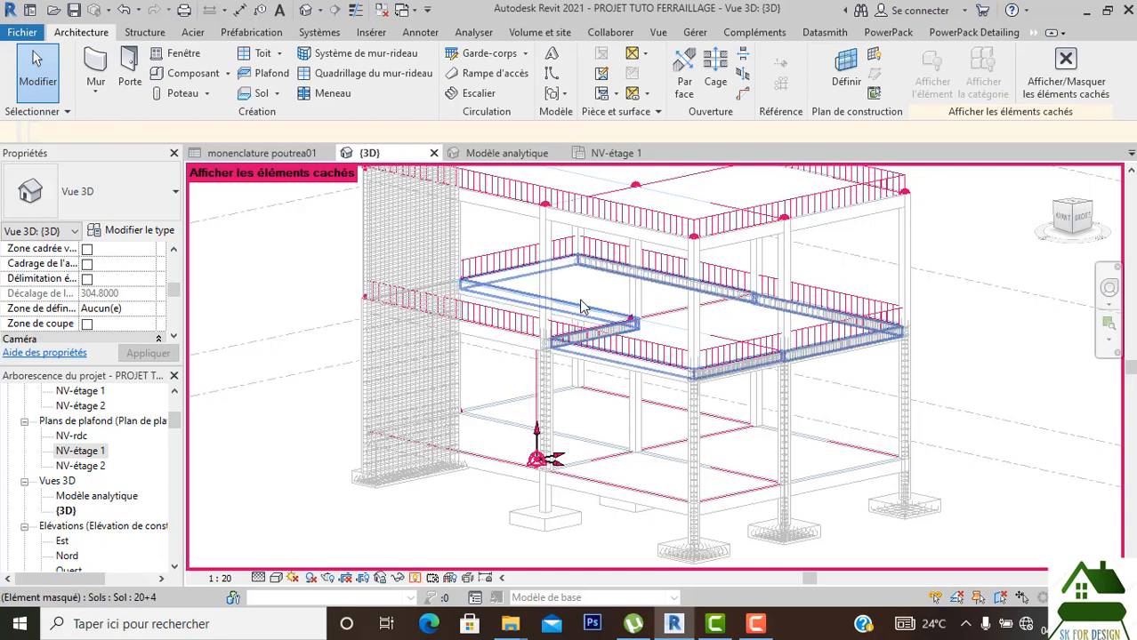
left_click(582, 305)
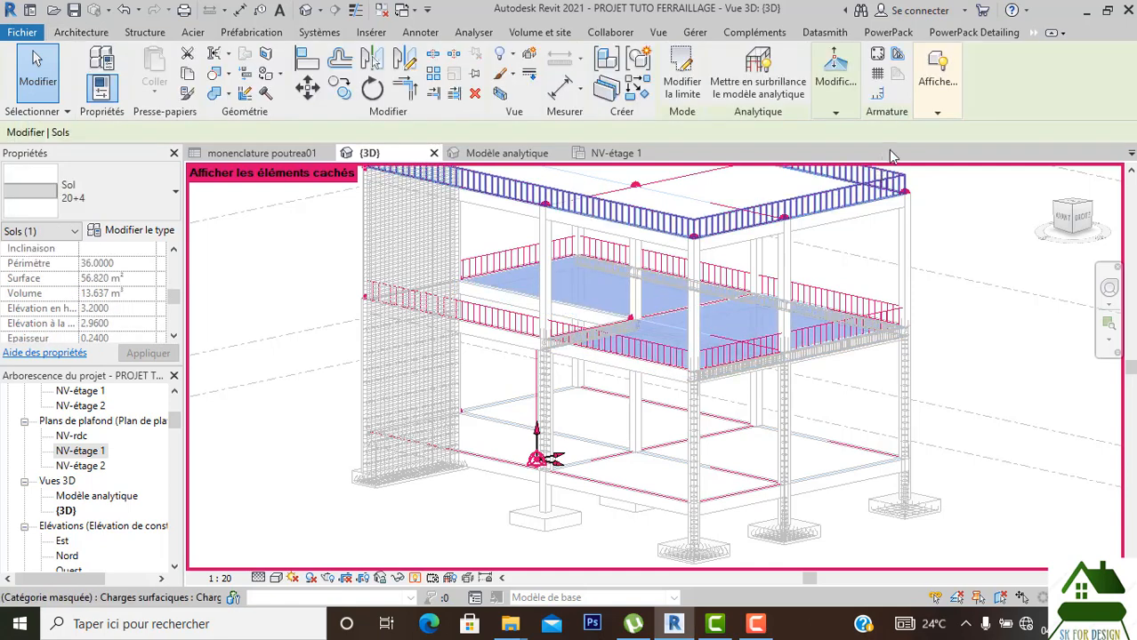
left_click(936, 113)
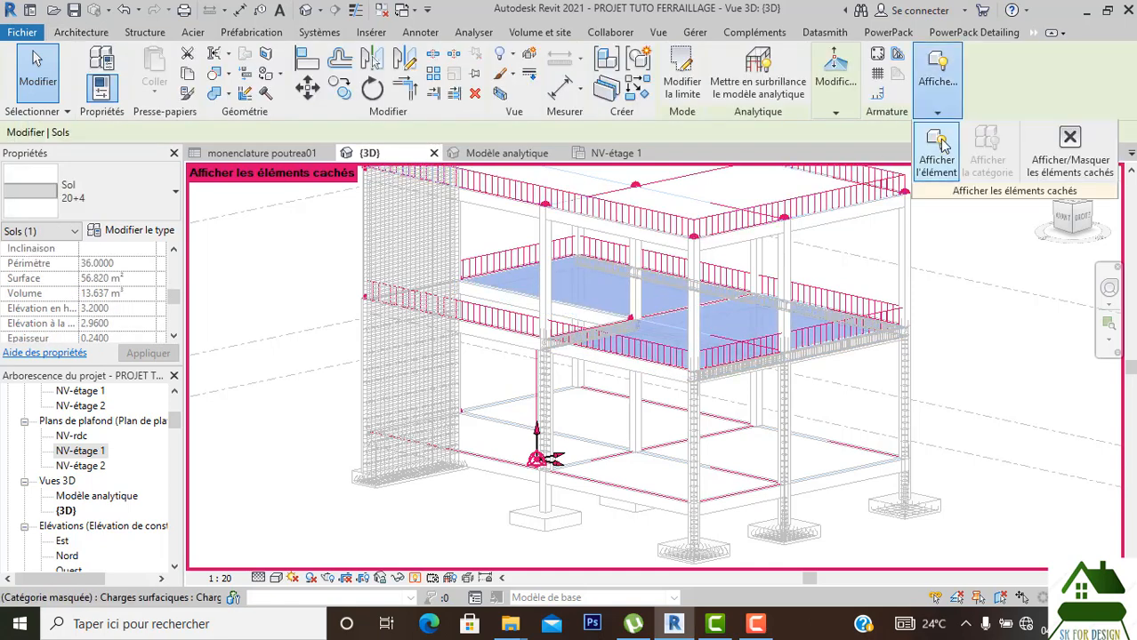
left_click(1059, 169)
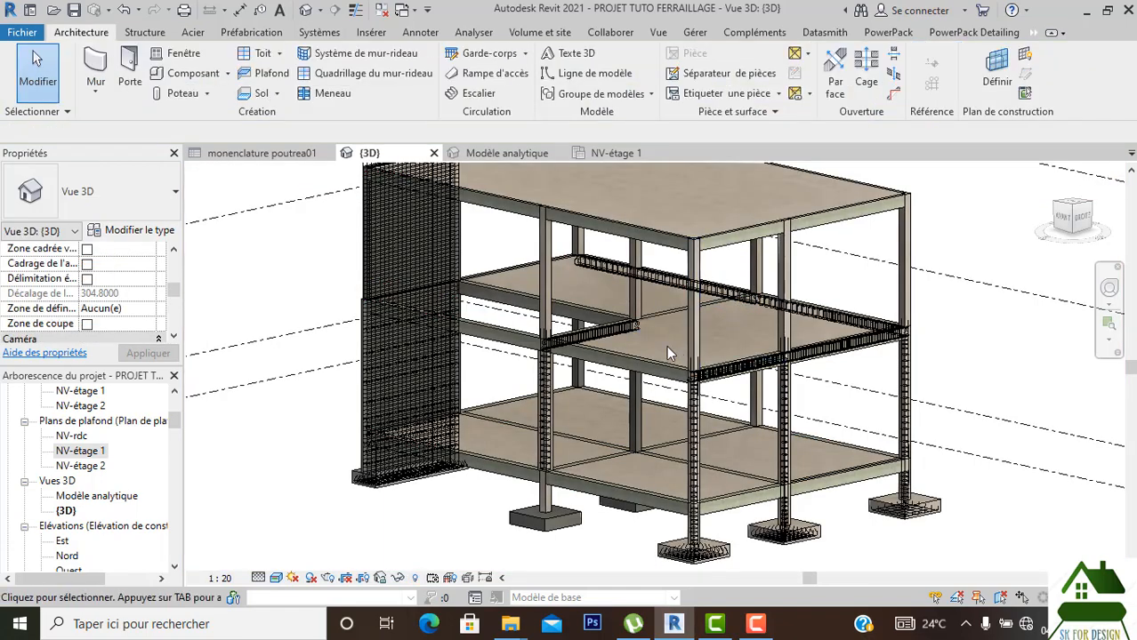
Check the material of the structural layer in the first-storey slab's type 20+4, keeping Béton20.
left_click(602, 307)
left_click(102, 231)
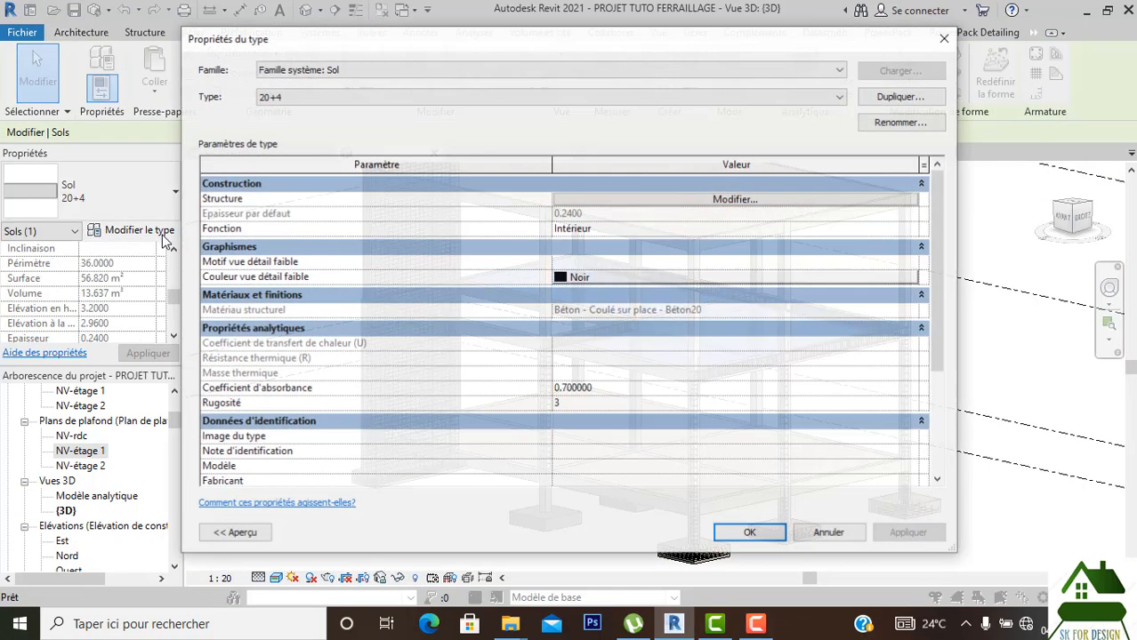
left_click(649, 200)
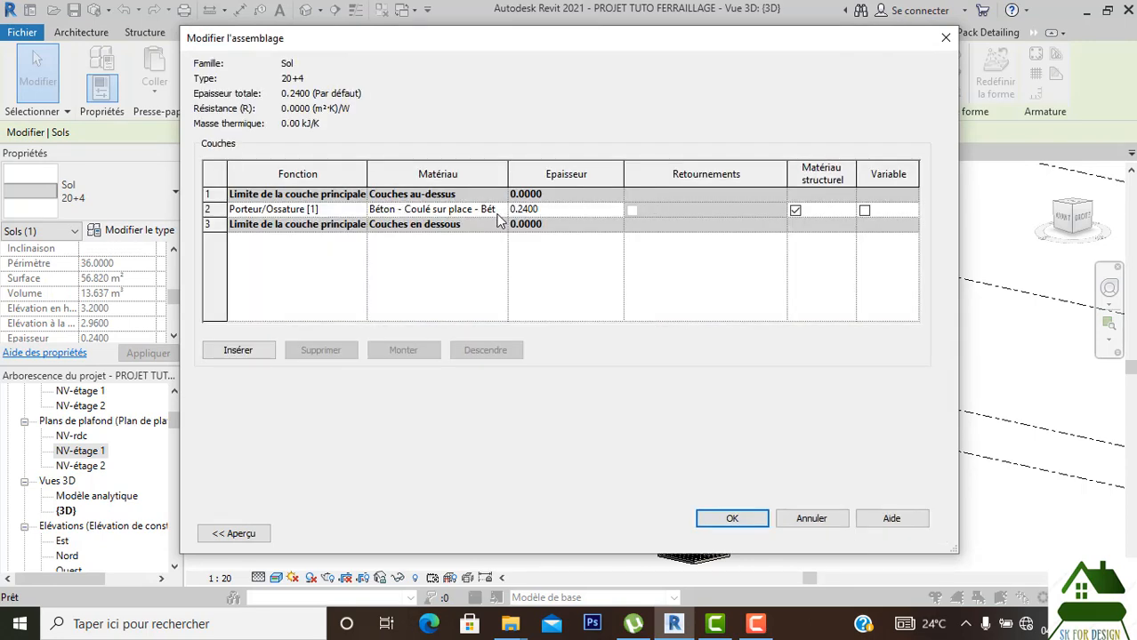
left_click(500, 213)
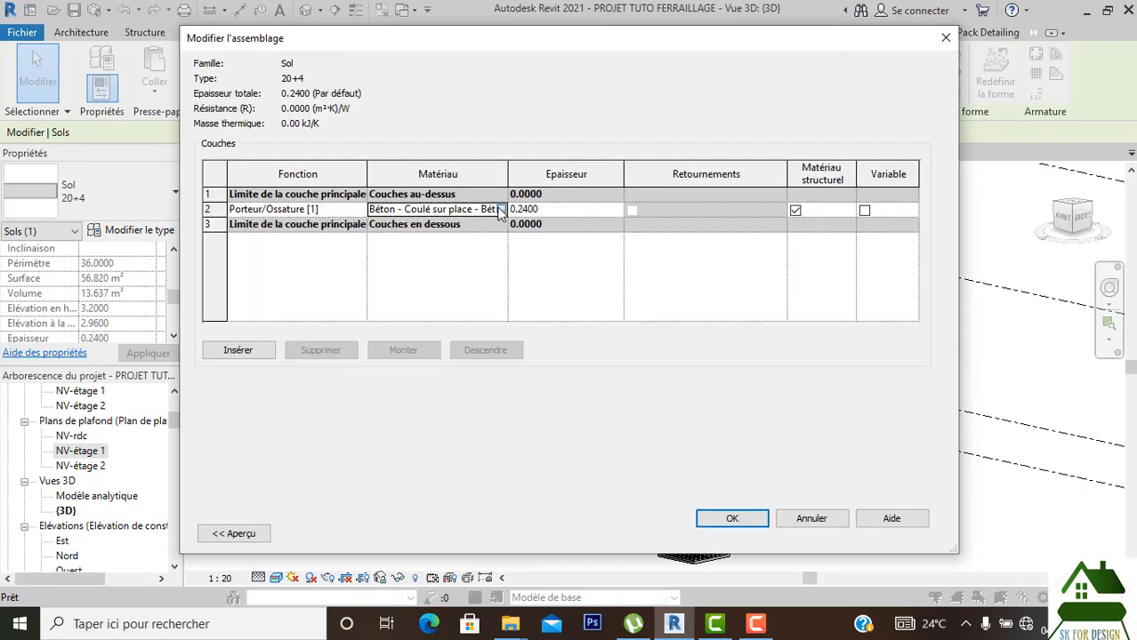
left_click(501, 210)
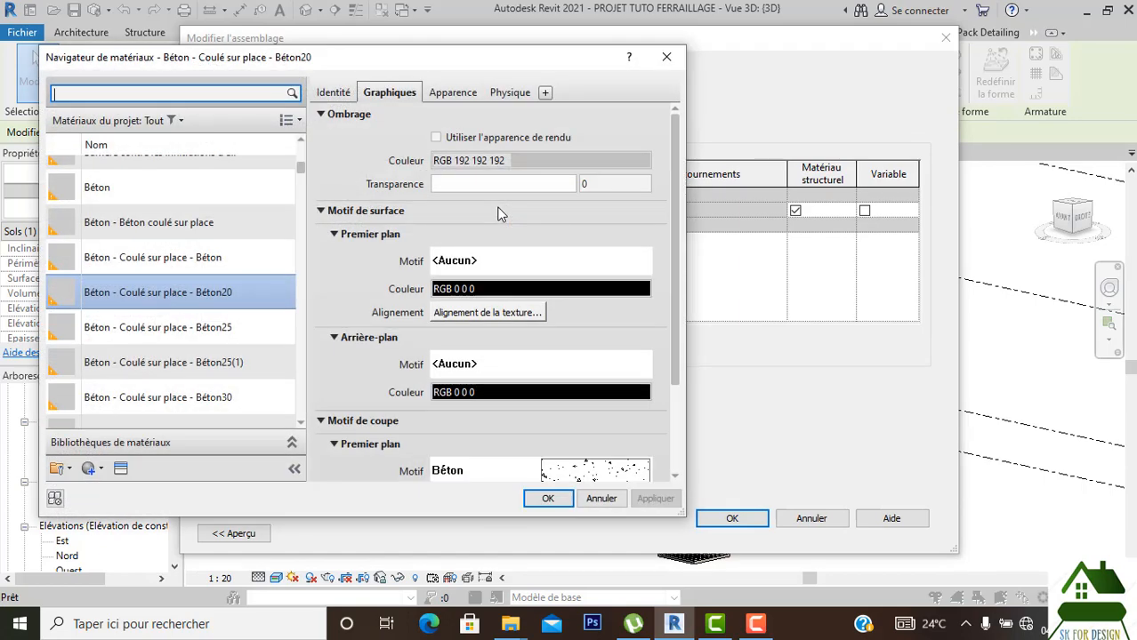
left_click(546, 498)
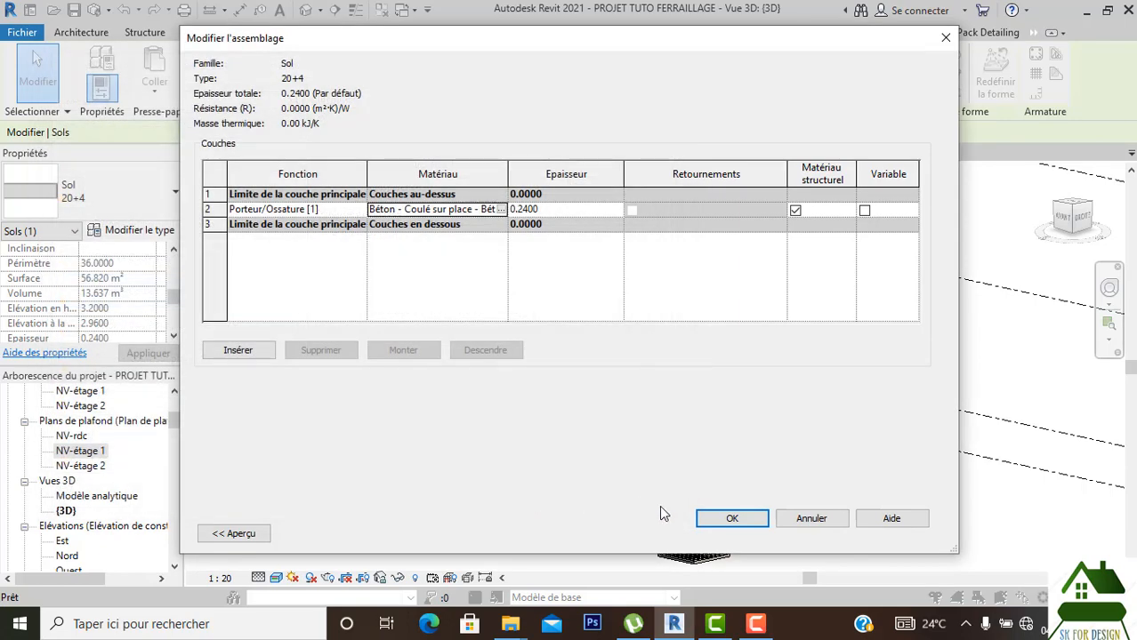
left_click(731, 518)
left_click(738, 532)
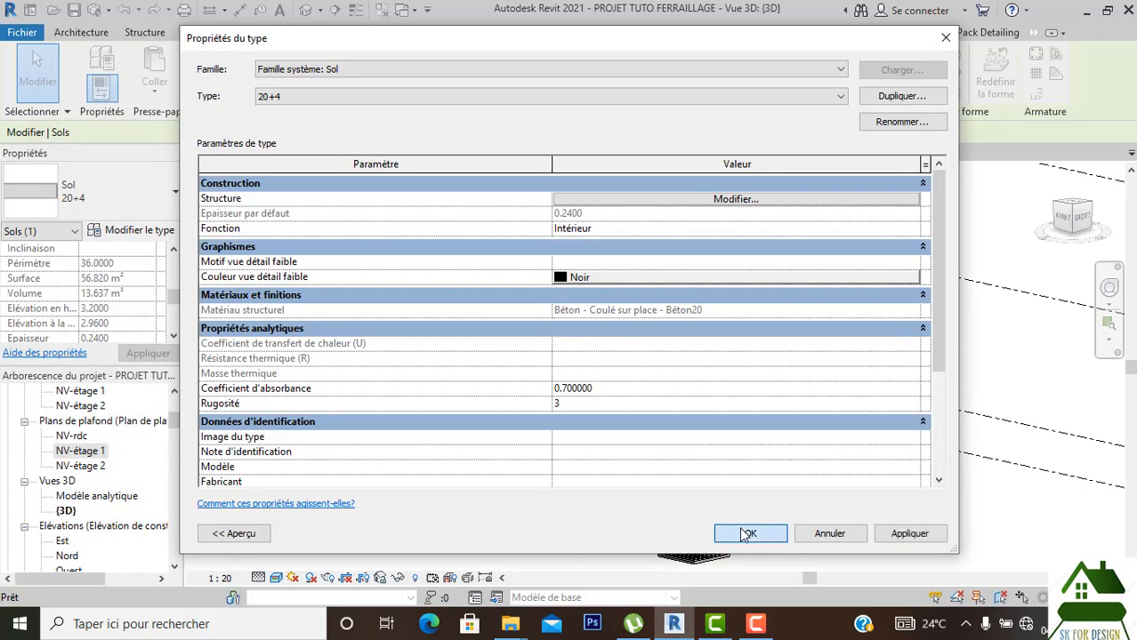
left_click(871, 554)
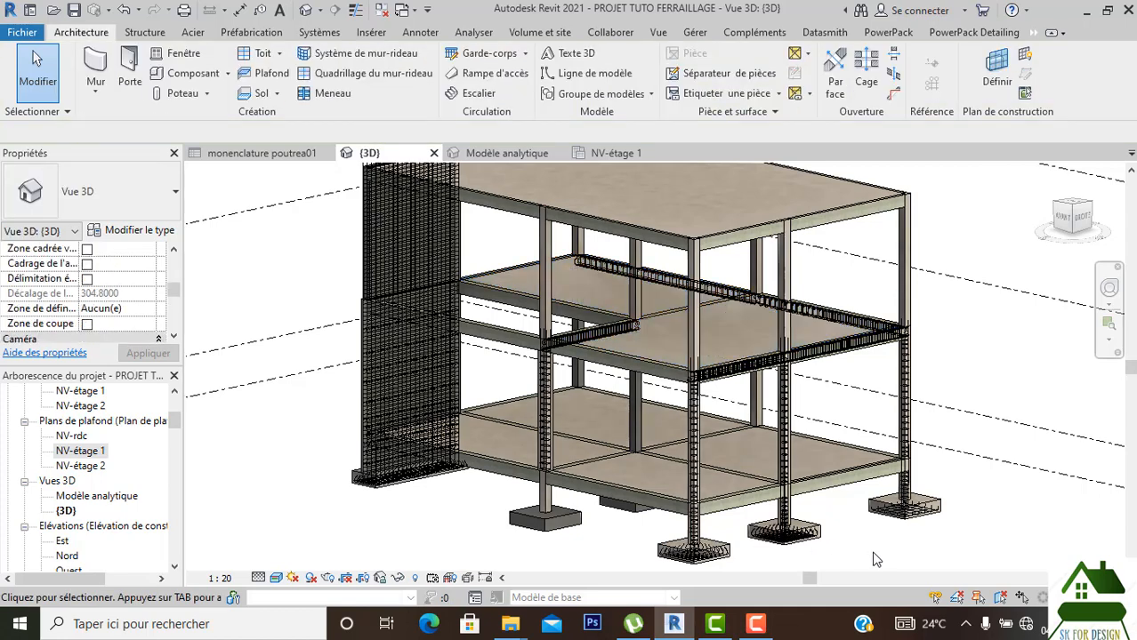
Review the type properties of the front upper-storey column G_Pot_Rect 20X20 without changing them.
scroll(873, 554, "down", 1)
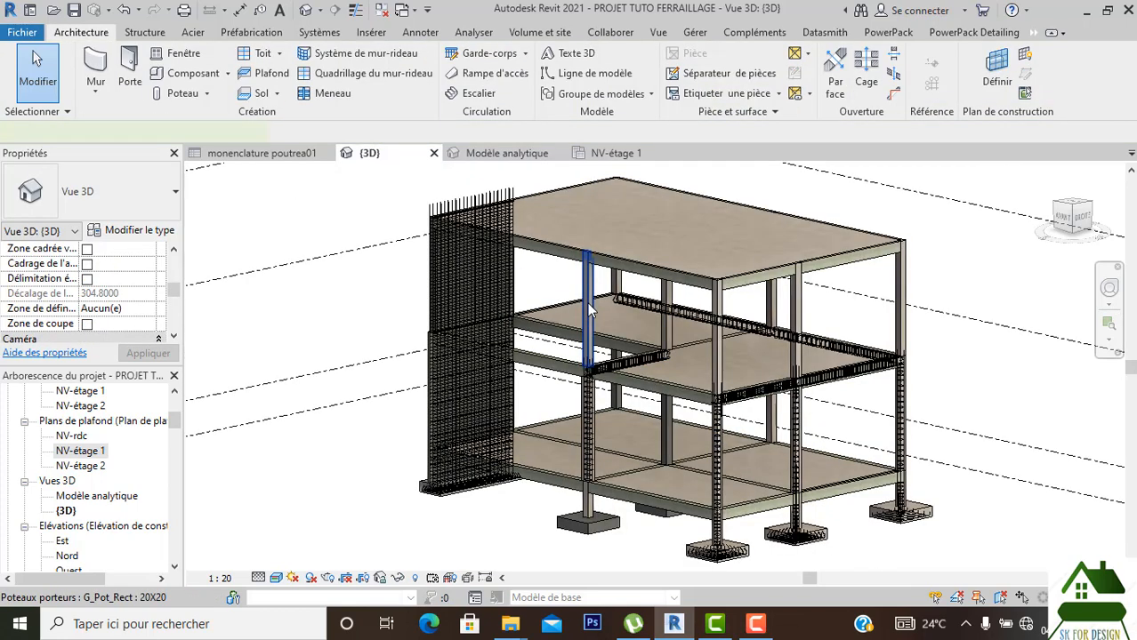
left_click(587, 302)
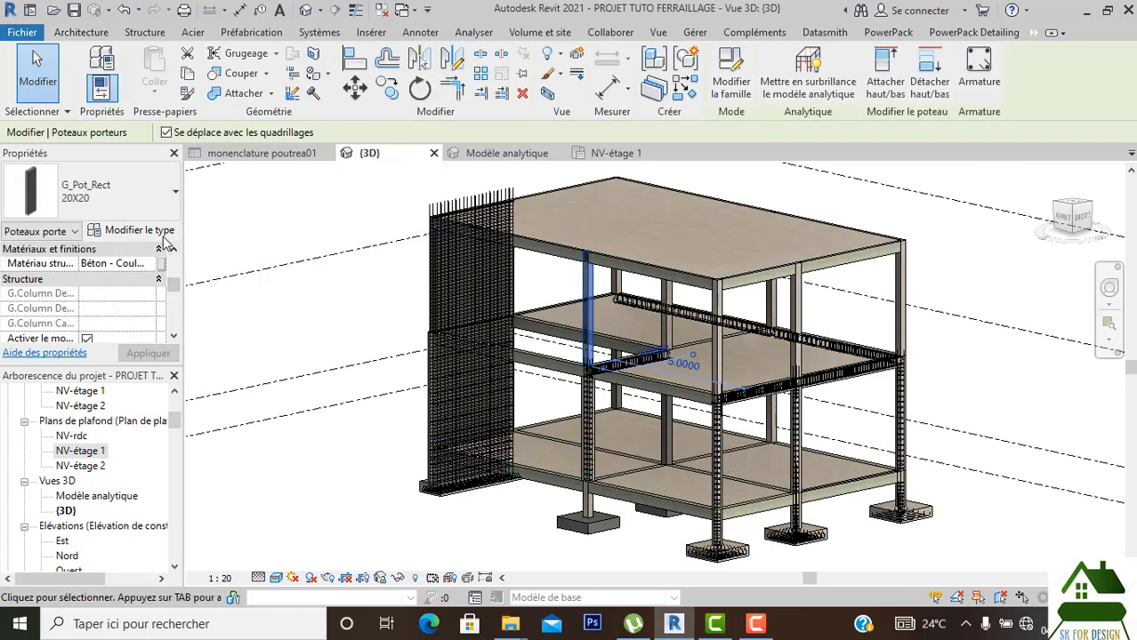
left_click(153, 233)
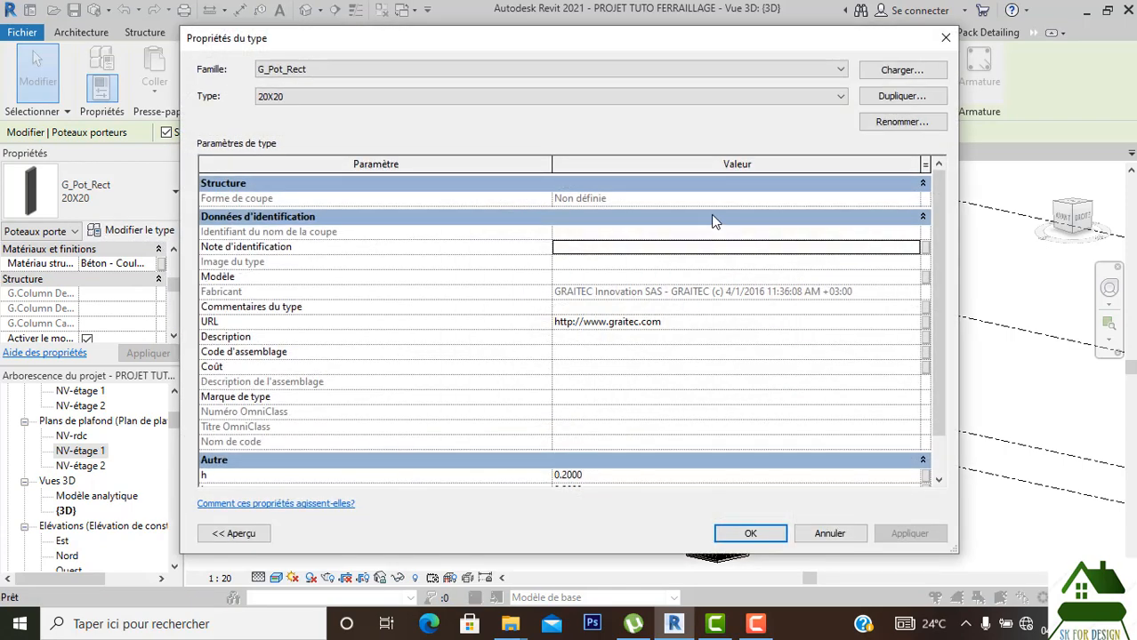
scroll(792, 342, "down", 1)
scroll(791, 338, "up", 1)
left_click(946, 37)
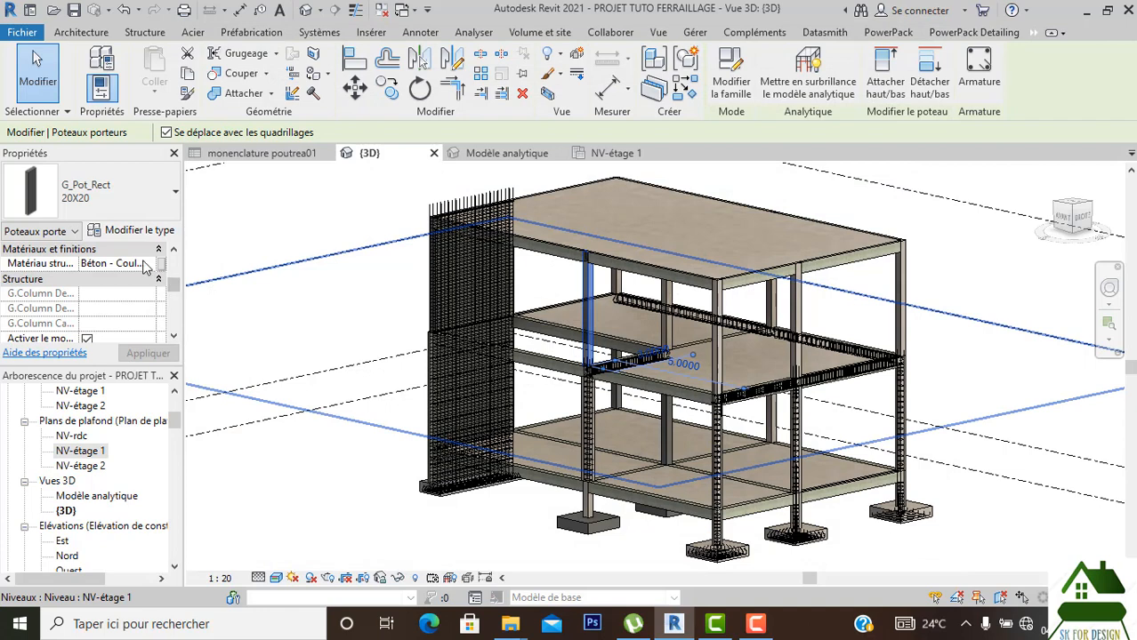
Inspect the physical properties of the selected upper-storey column's structural material and keep that material.
left_click(145, 264)
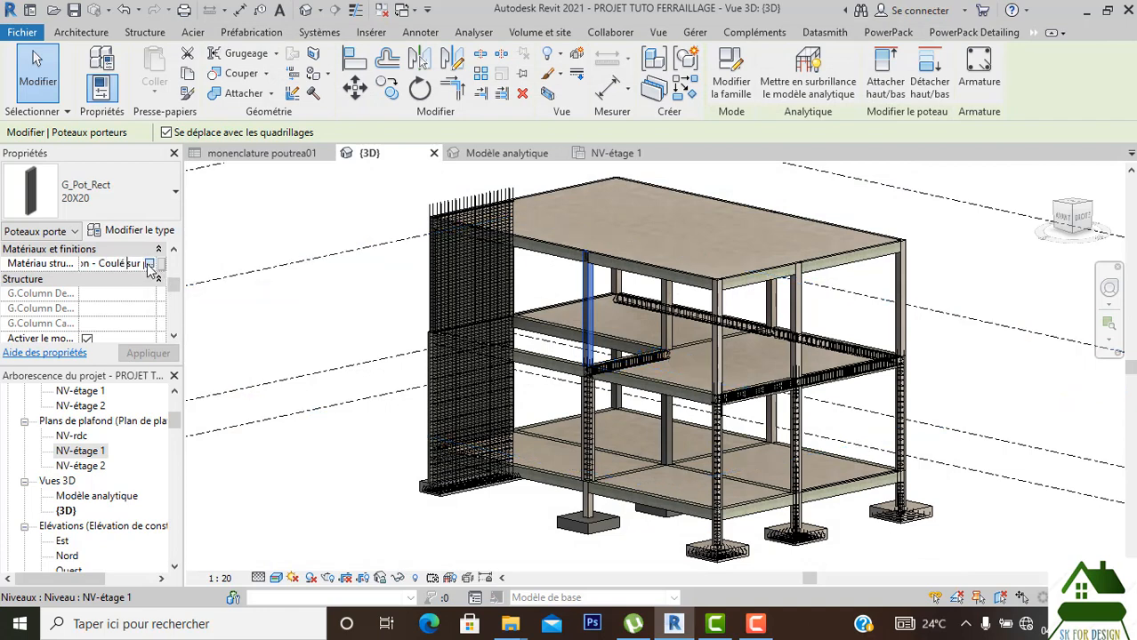
left_click(148, 264)
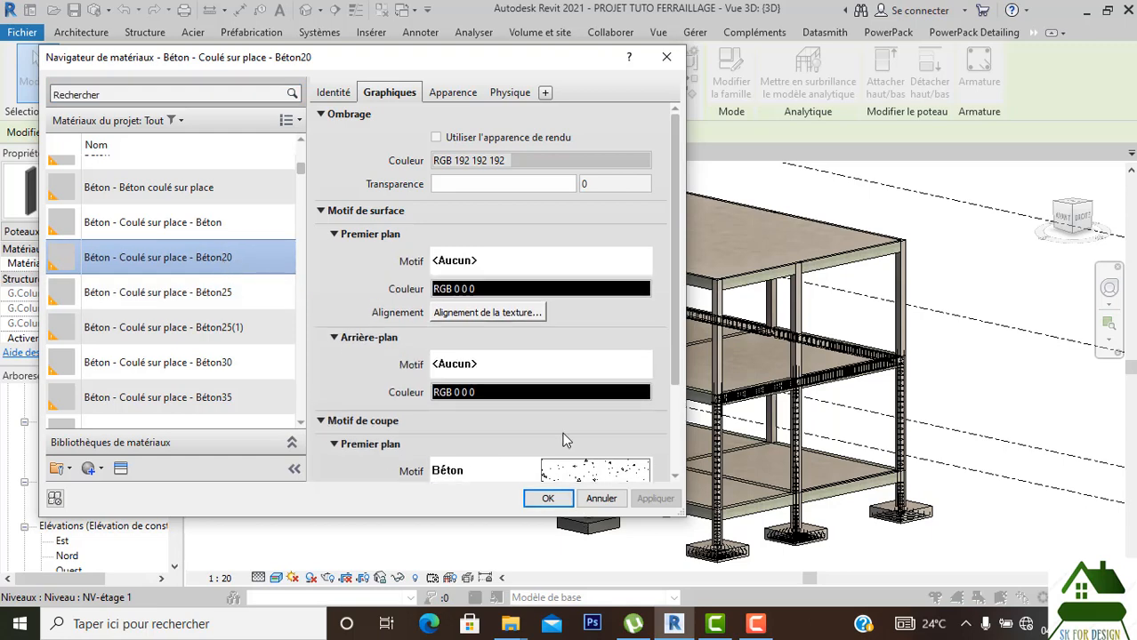
left_click(507, 93)
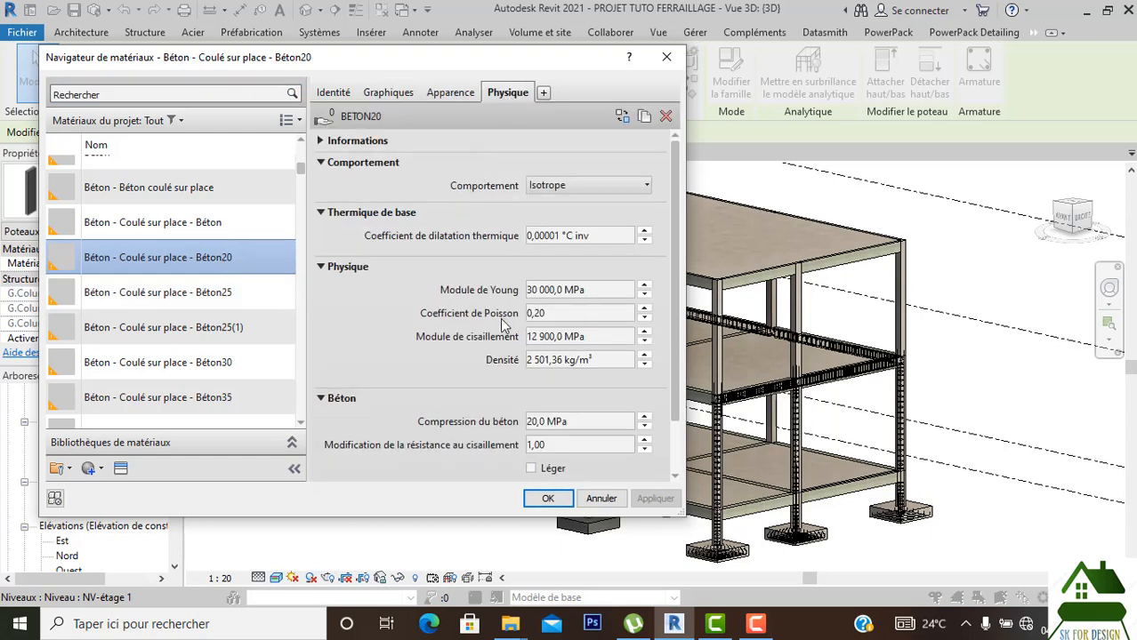
left_click(548, 498)
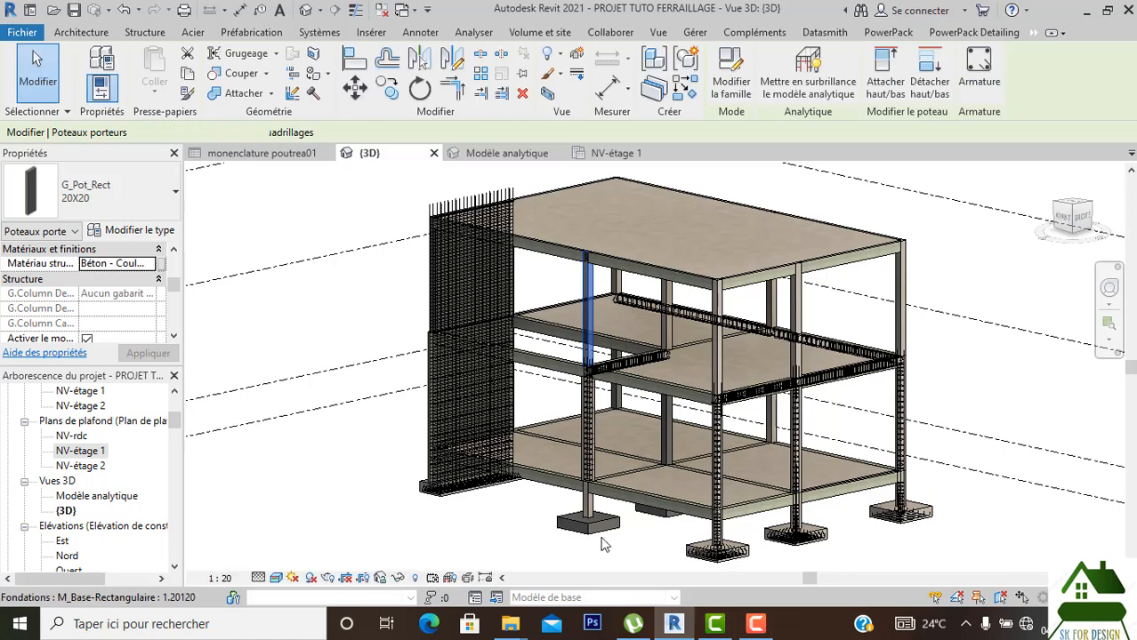
Assign Béton - Coulé sur place - Béton20 to all visible 20X20 2 columns, disabling the Graitec Advance BIM Designers element geometry reactor updater.
scroll(601, 544, "up", 2)
scroll(584, 402, "up", 3)
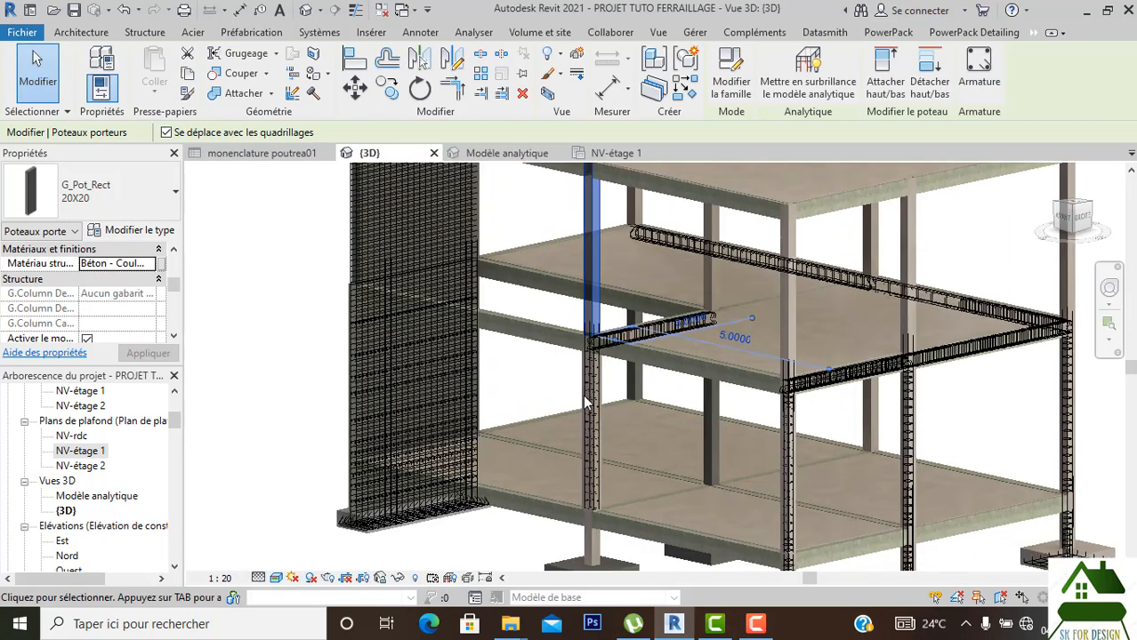
scroll(595, 396, "up", 3)
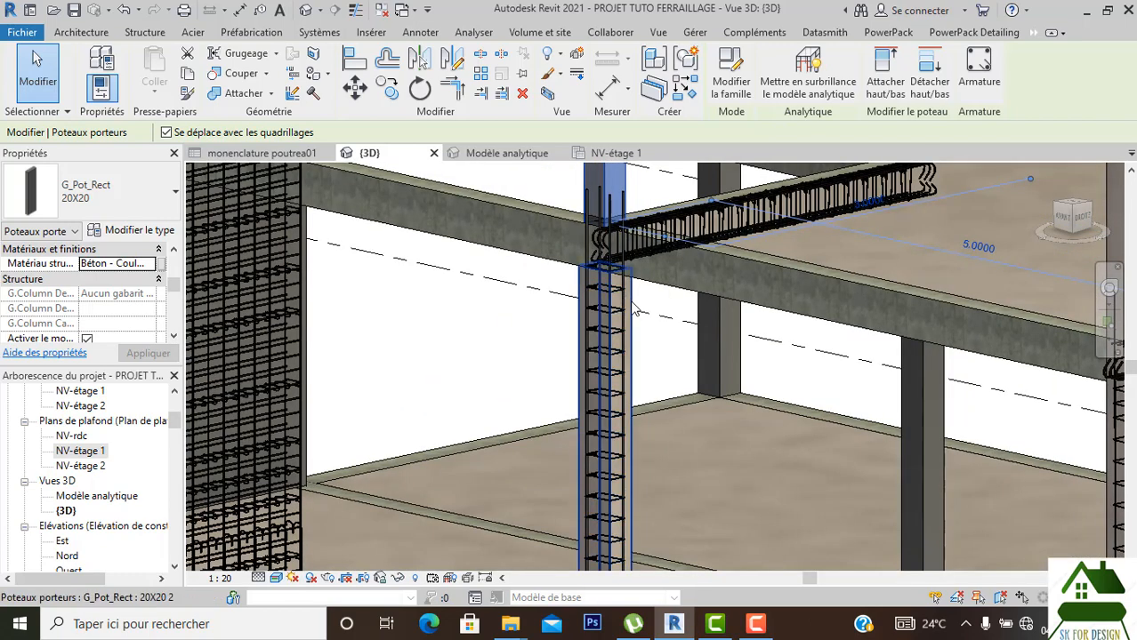
left_click(633, 307)
right_click(635, 308)
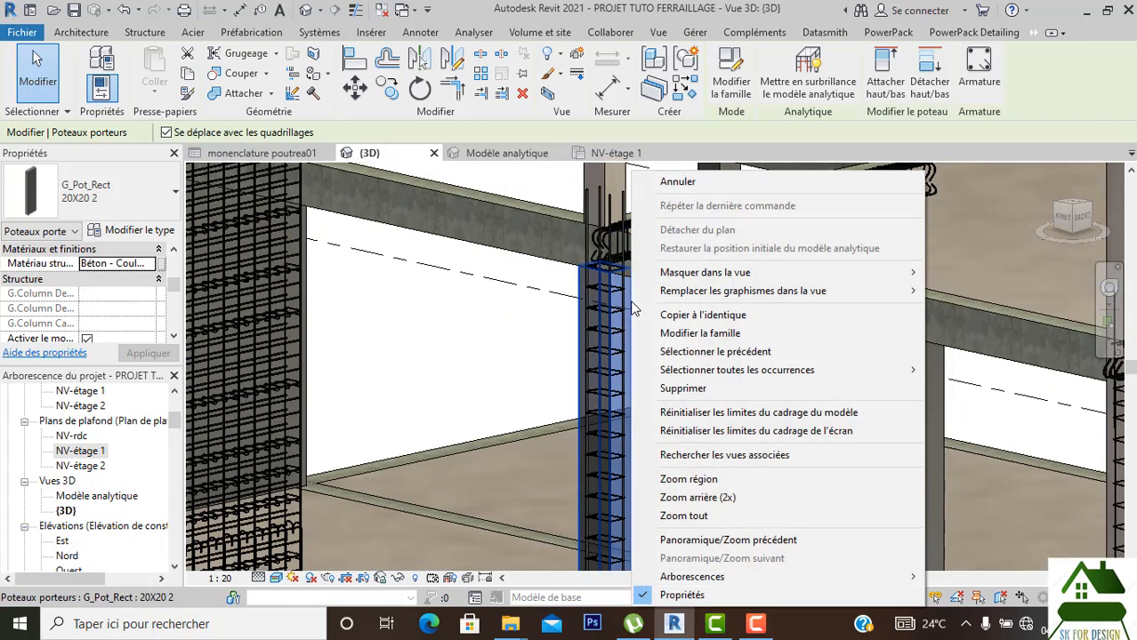
mouse_move(725, 369)
left_click(987, 370)
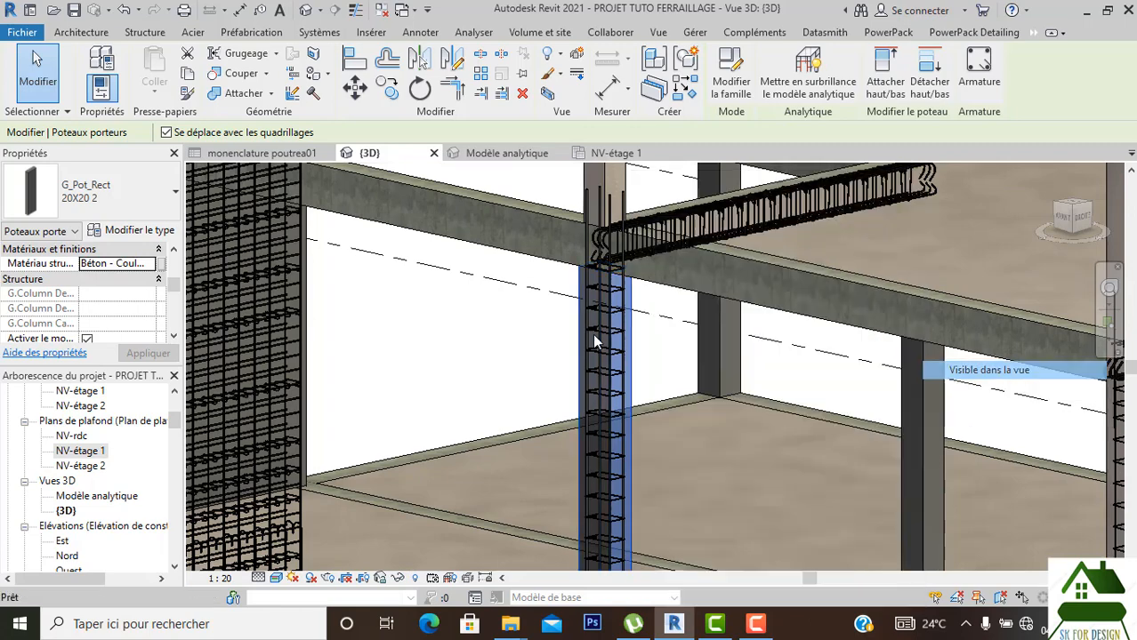
scroll(498, 334, "down", 6)
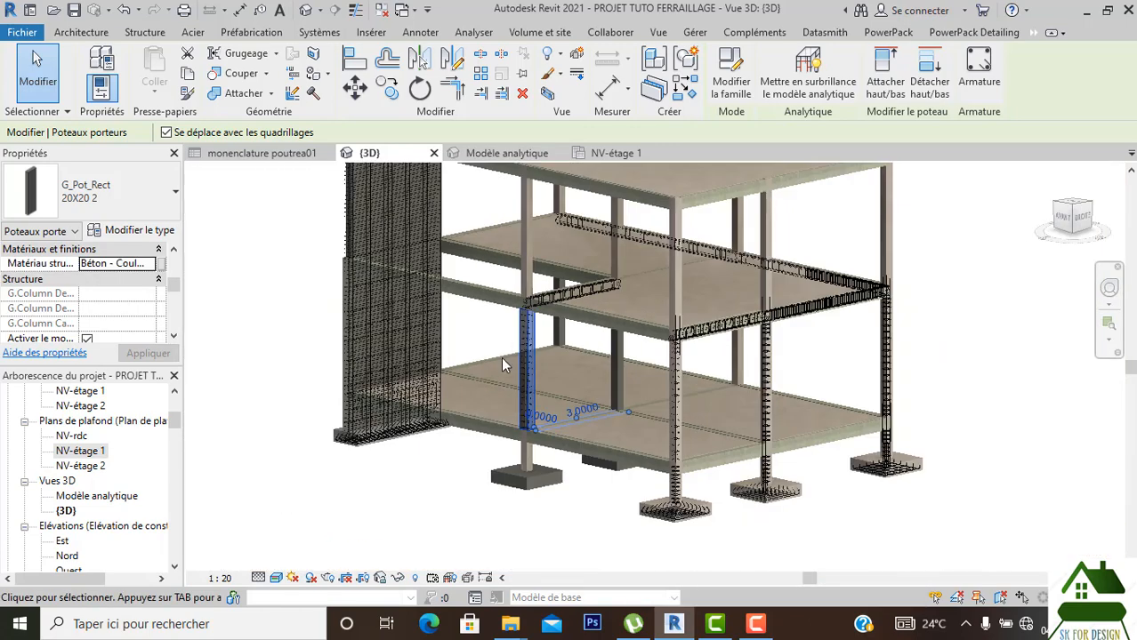
scroll(501, 365, "down", 5)
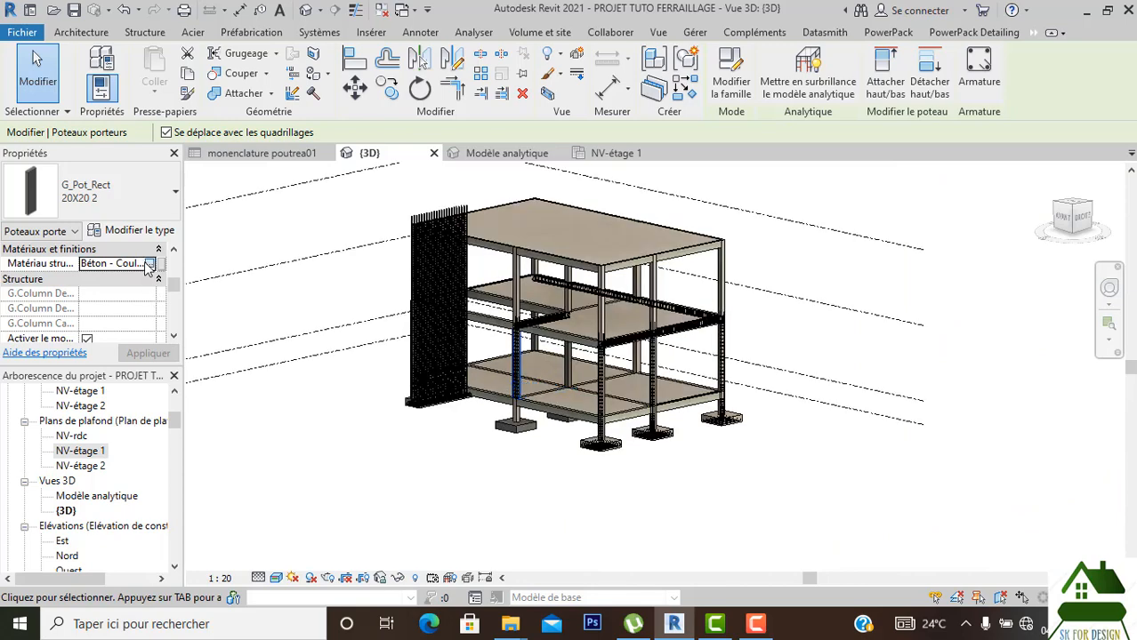
left_click(150, 263)
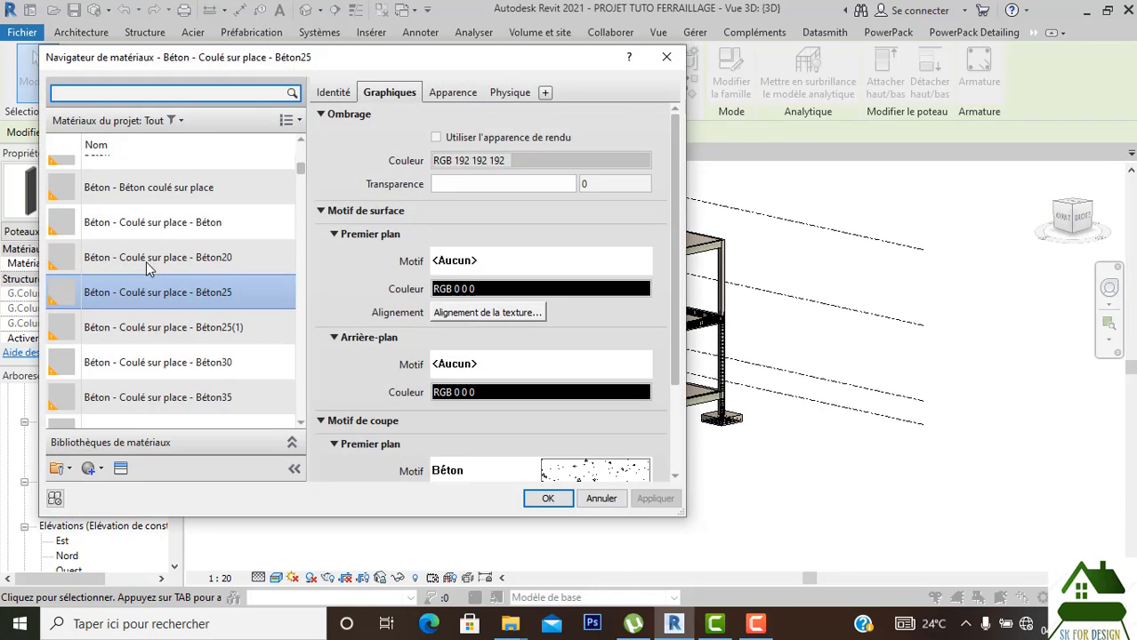
left_click(191, 262)
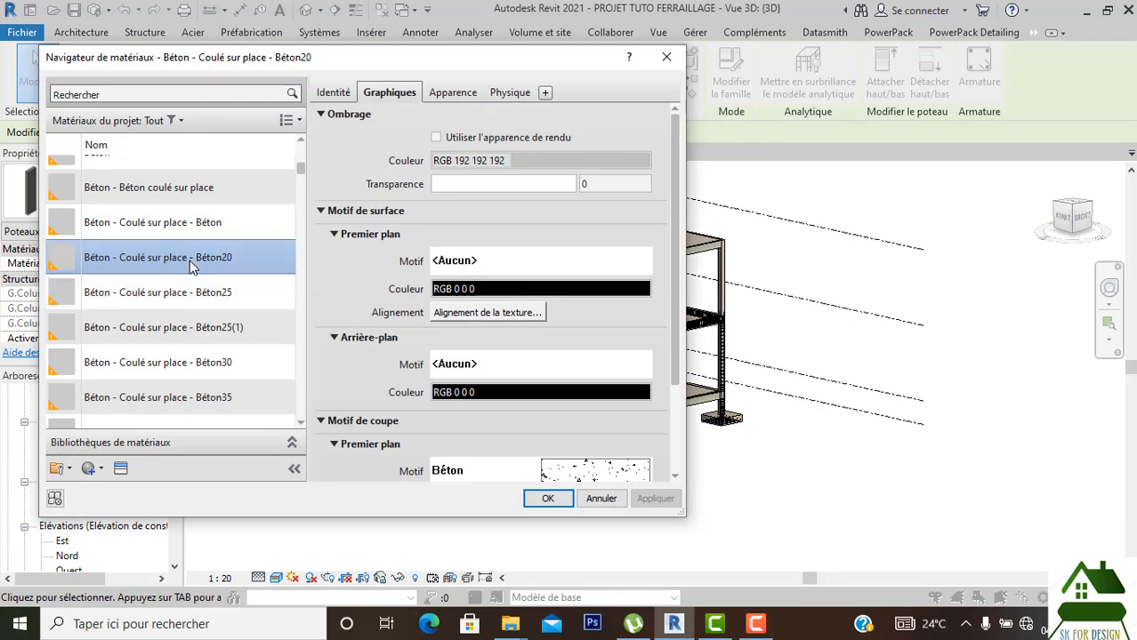
left_click(548, 498)
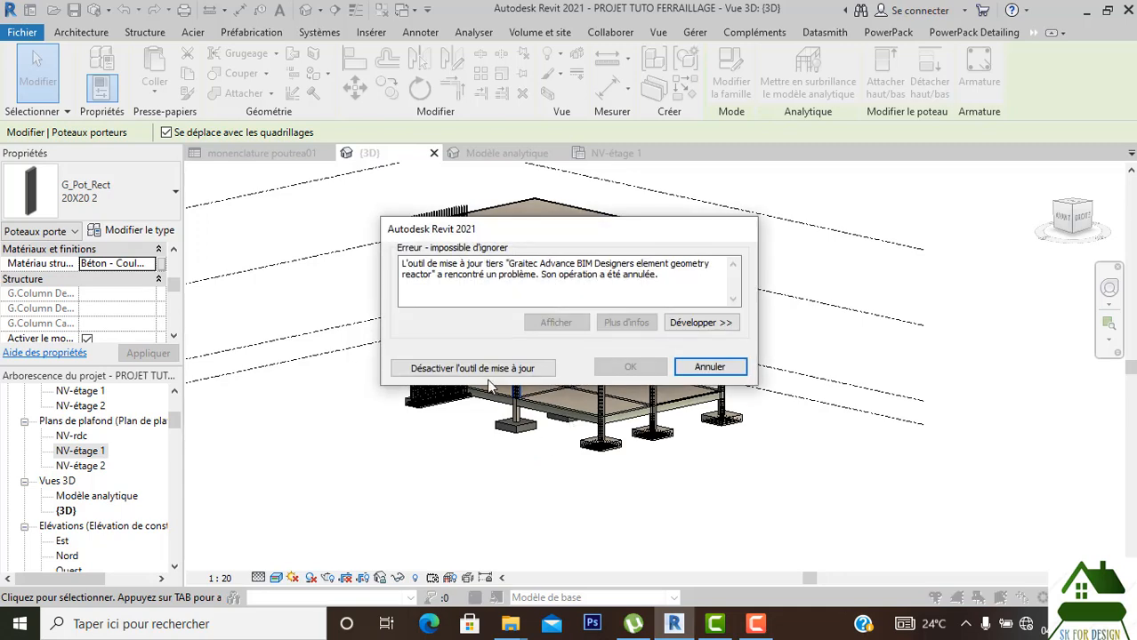
left_click(481, 368)
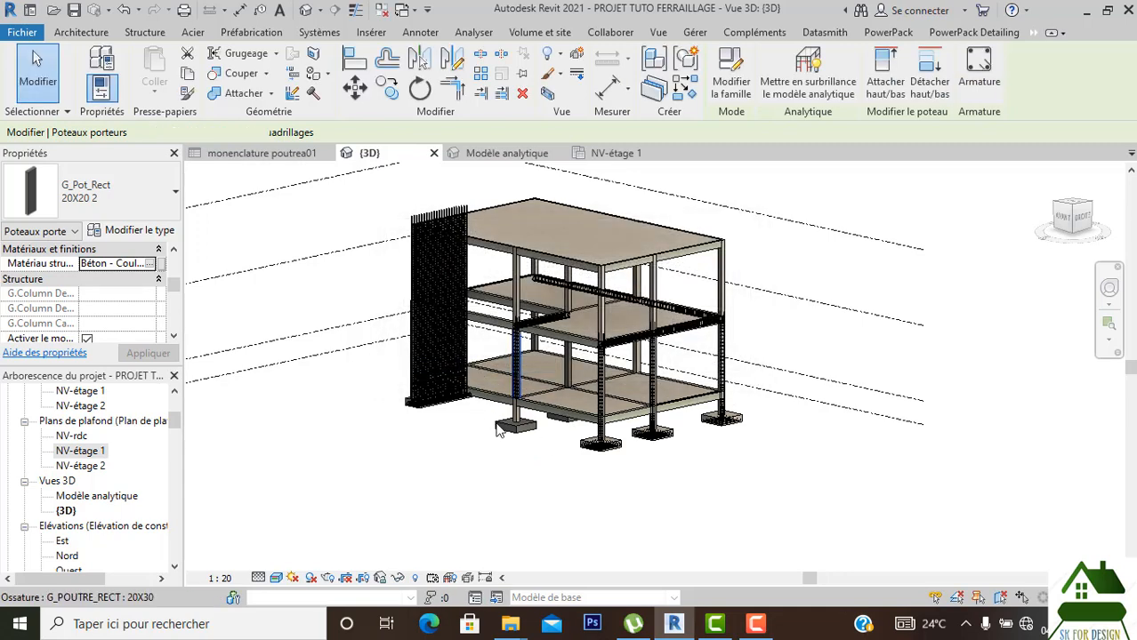
Select all isolated footings of type M_Base-Rectangulaire 1.20120 visible in the 3D view.
scroll(522, 425, "up", 2)
left_click(522, 424)
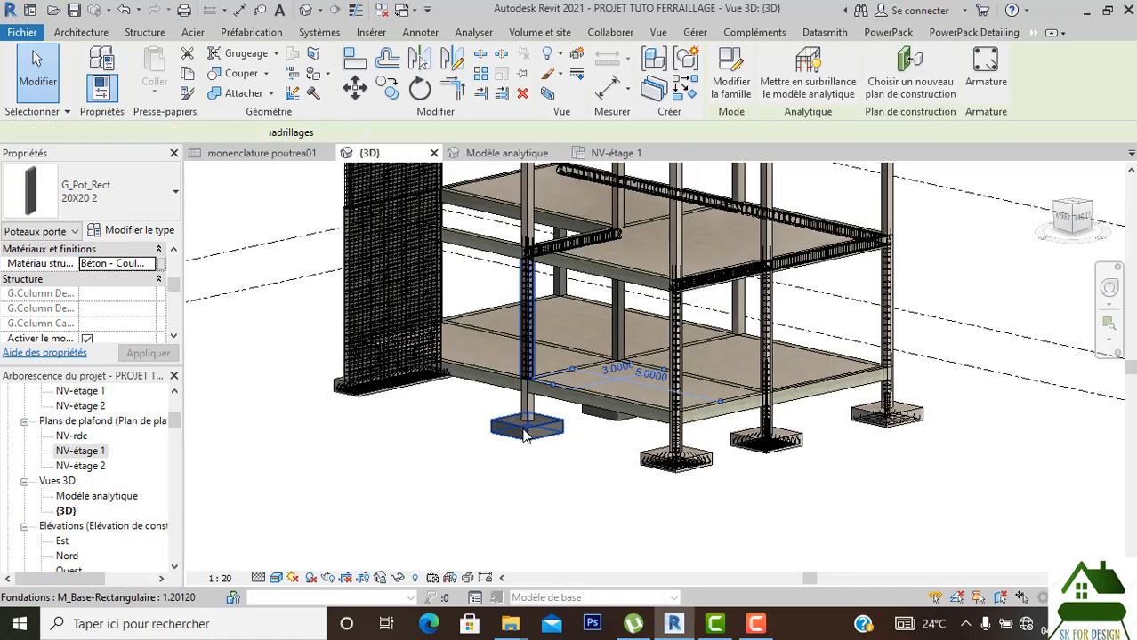
left_click(527, 415)
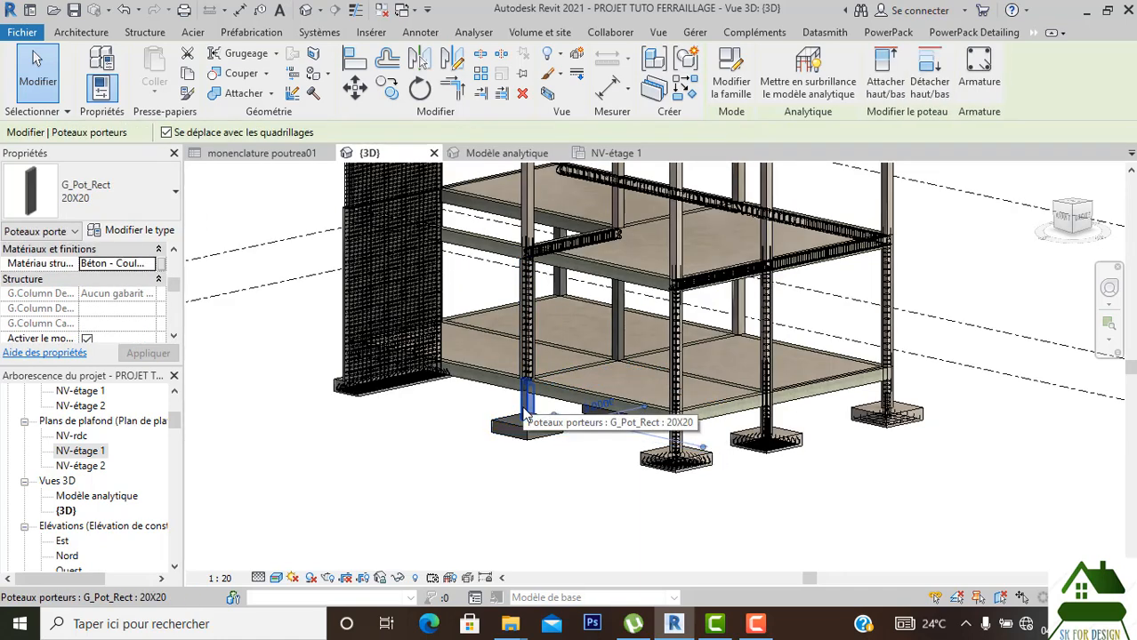
left_click(513, 467)
left_click(523, 427)
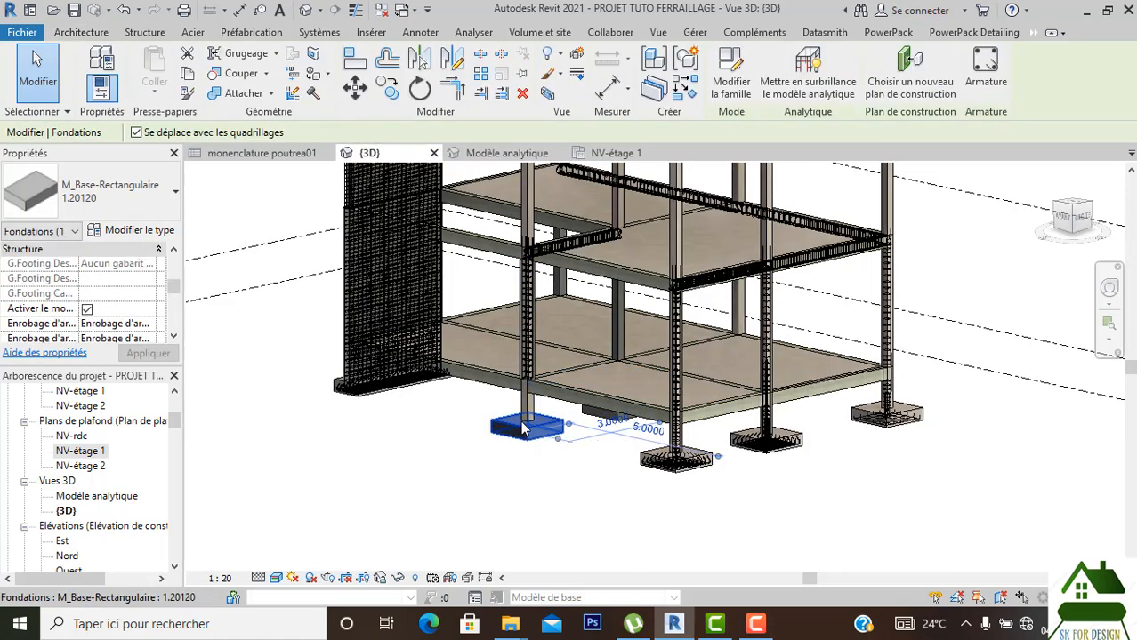
right_click(523, 427)
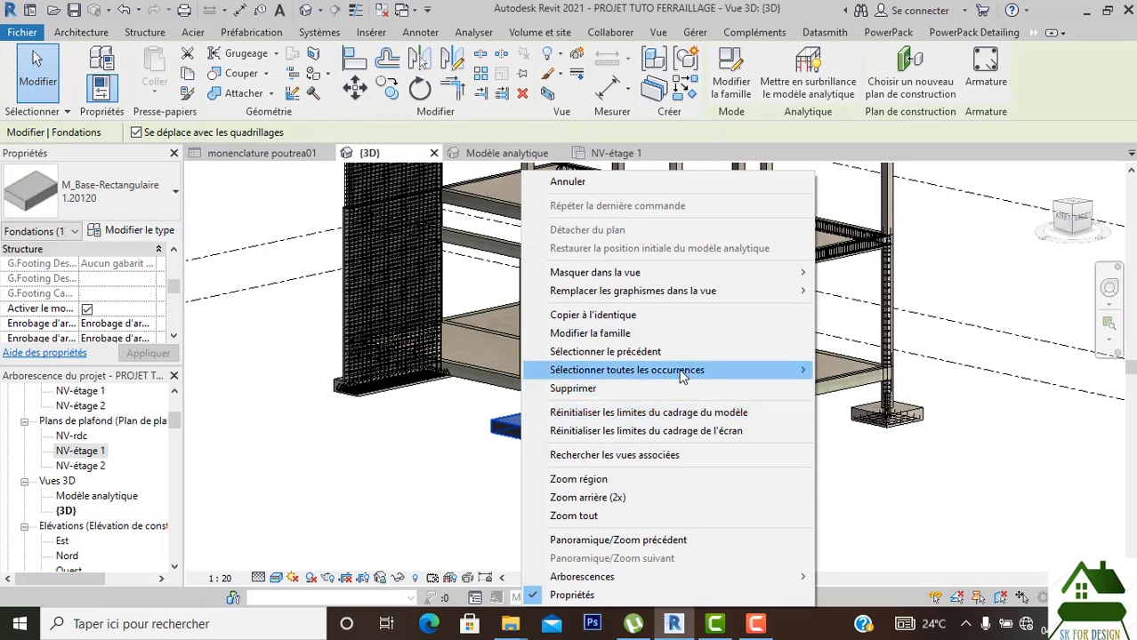
mouse_move(685, 370)
left_click(903, 372)
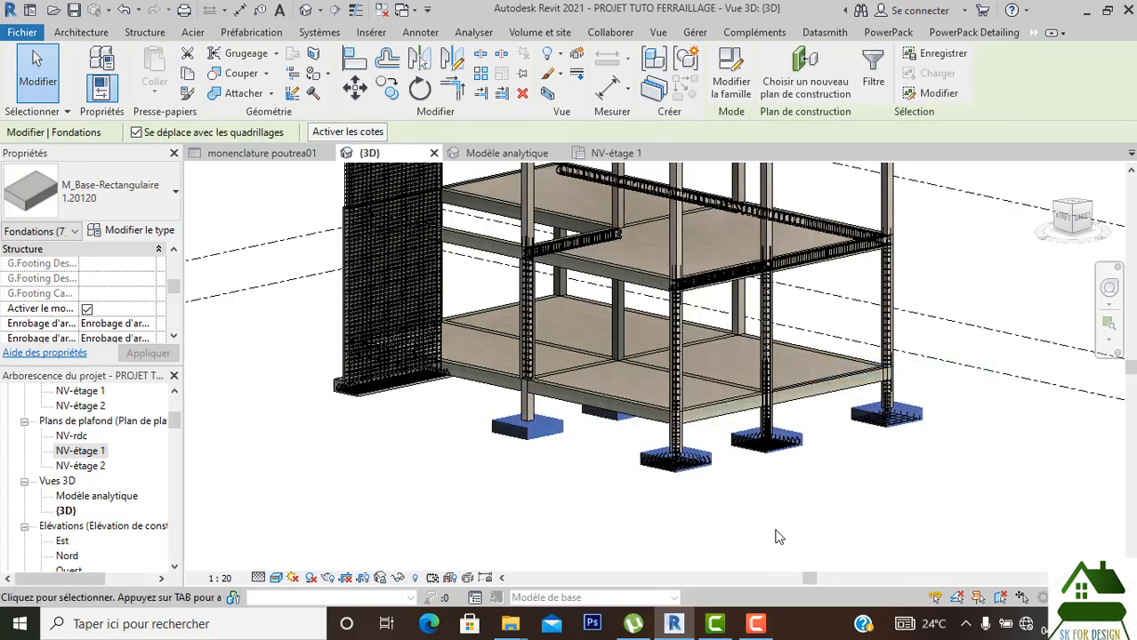
Review the instance and type properties of the selected rectangular footings without changing them.
scroll(143, 283, "down", 6)
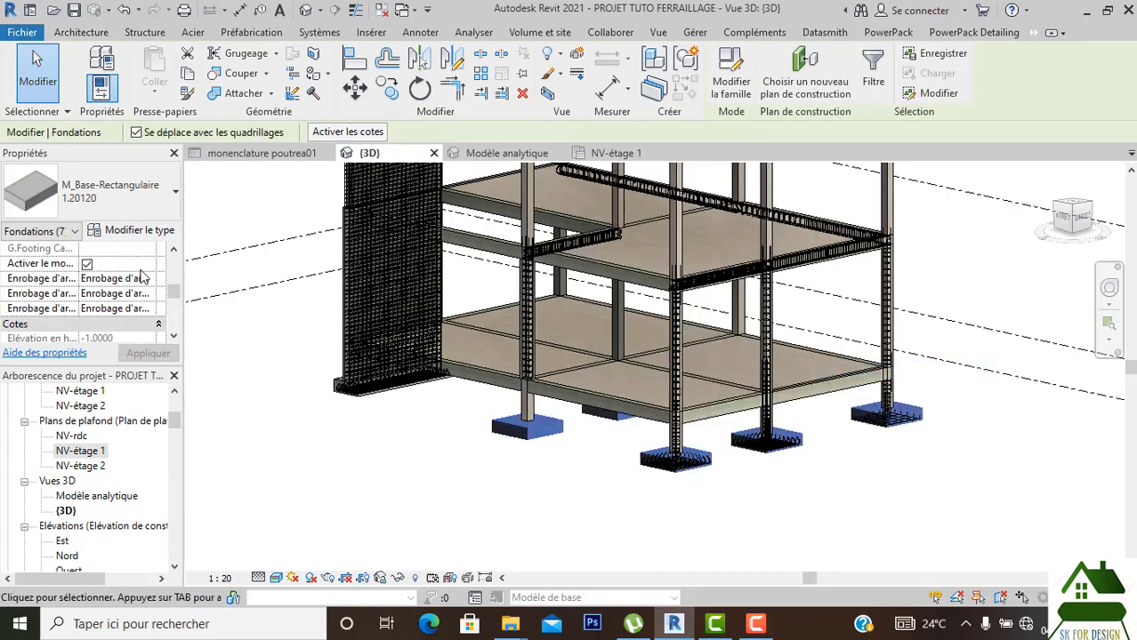
scroll(127, 304, "up", 6)
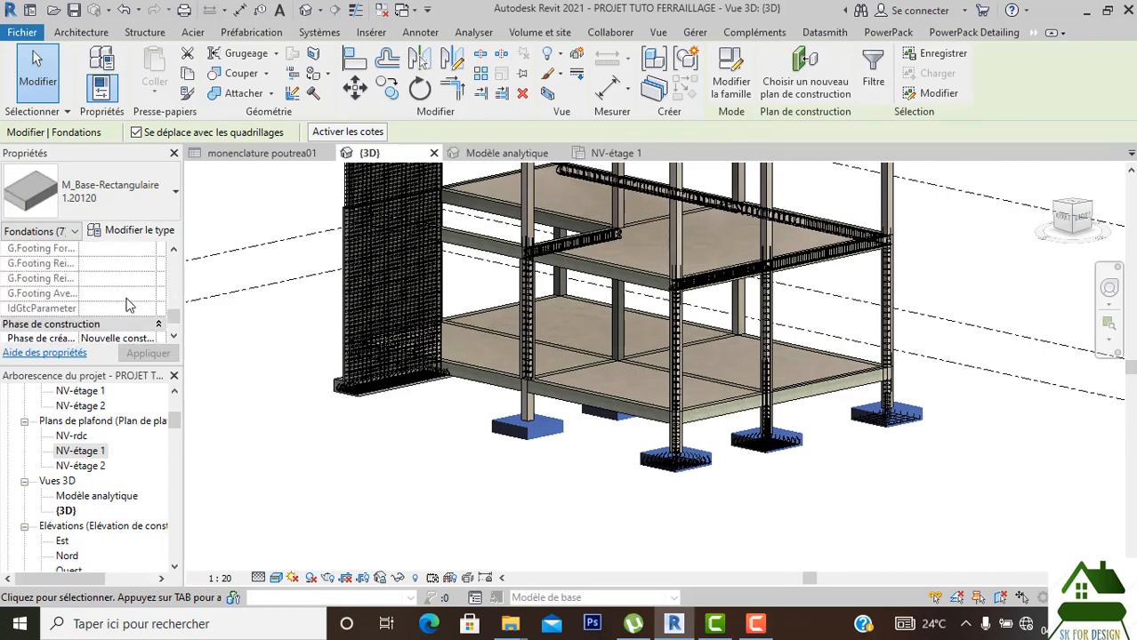
left_click(122, 233)
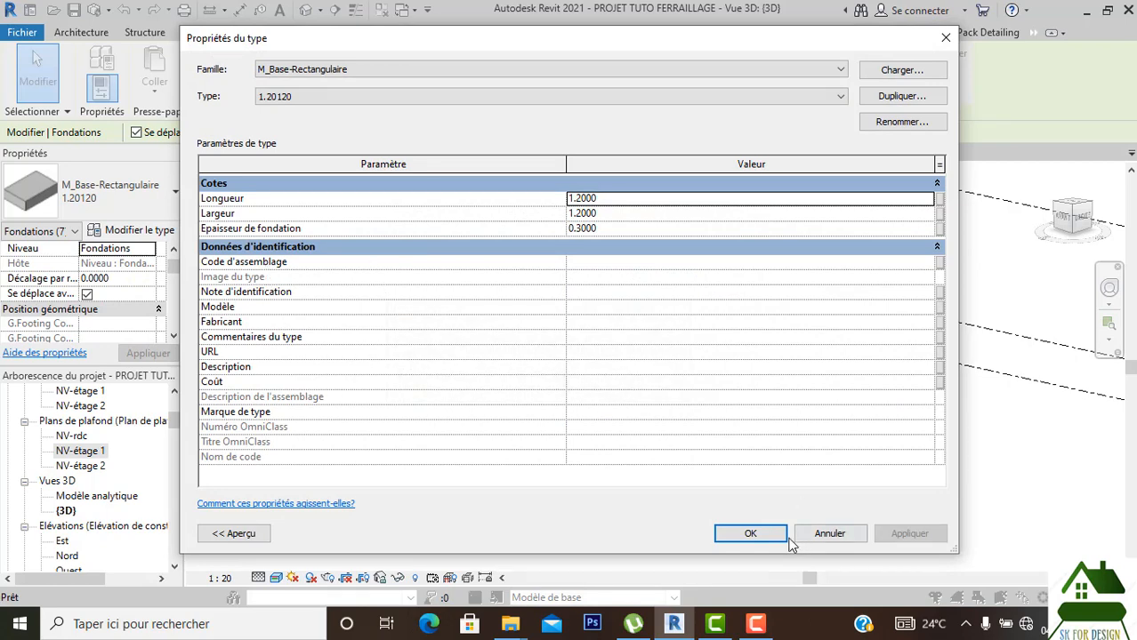
left_click(751, 534)
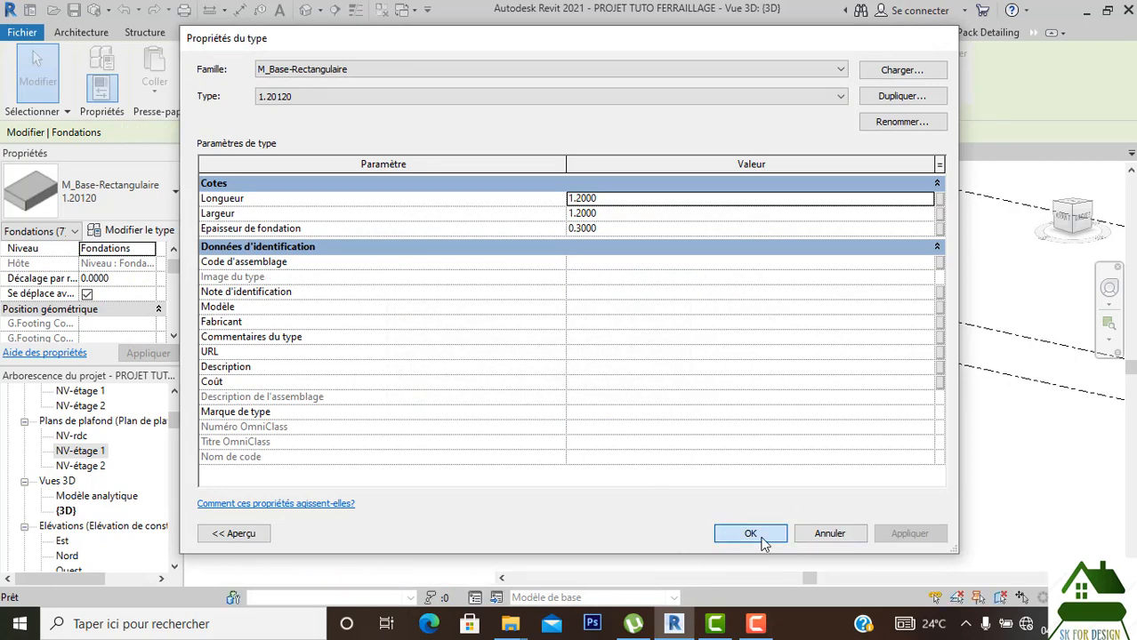
Set the structural material of the selected rectangular footings to Béton - Coulé sur place - Béton20.
scroll(133, 283, "down", 6)
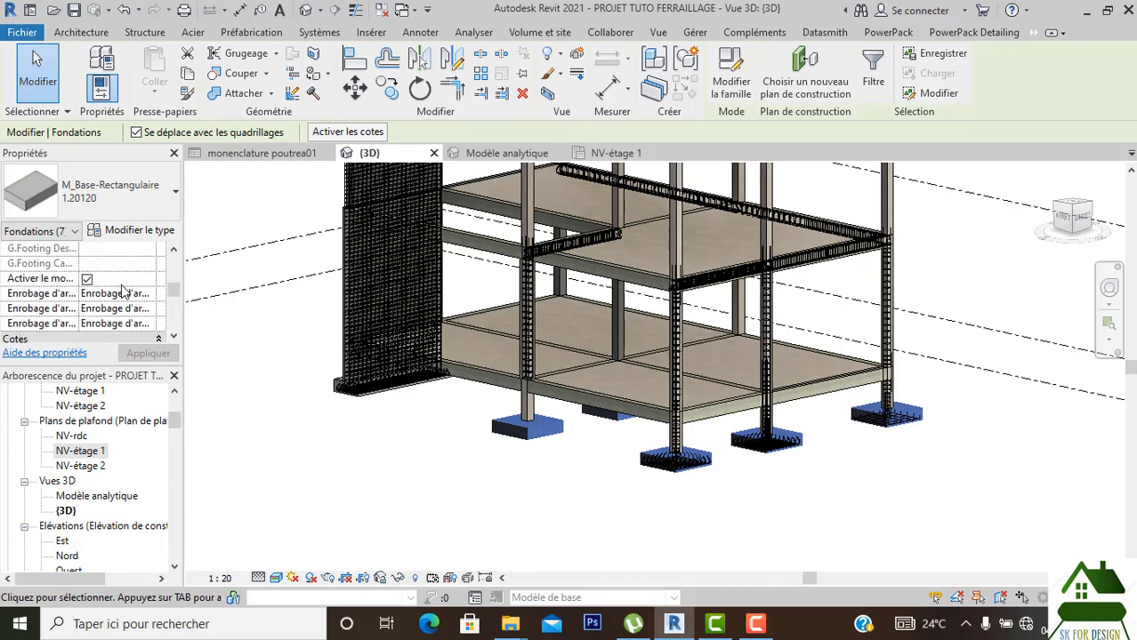
scroll(122, 284, "up", 3)
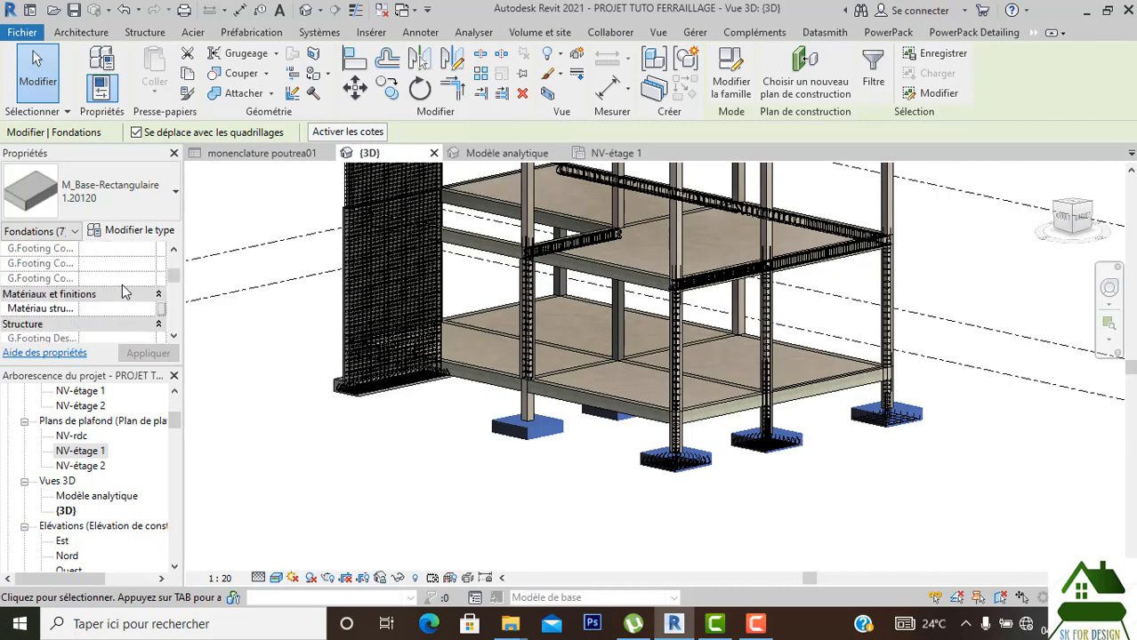
left_click(144, 295)
left_click(147, 311)
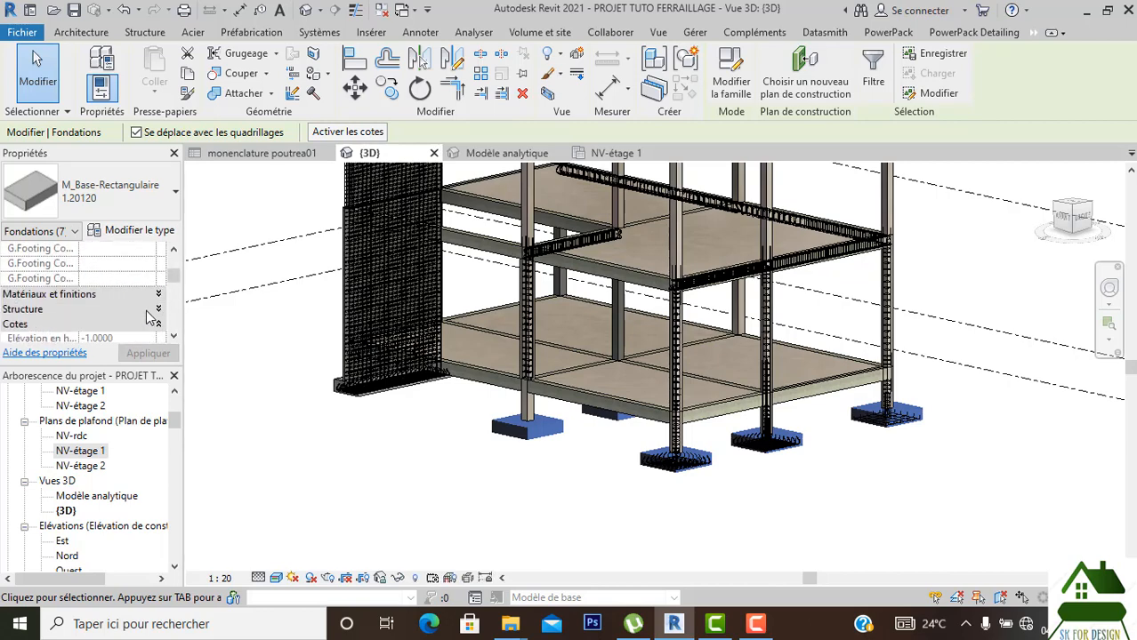
left_click(149, 311)
scroll(133, 290, "up", 1)
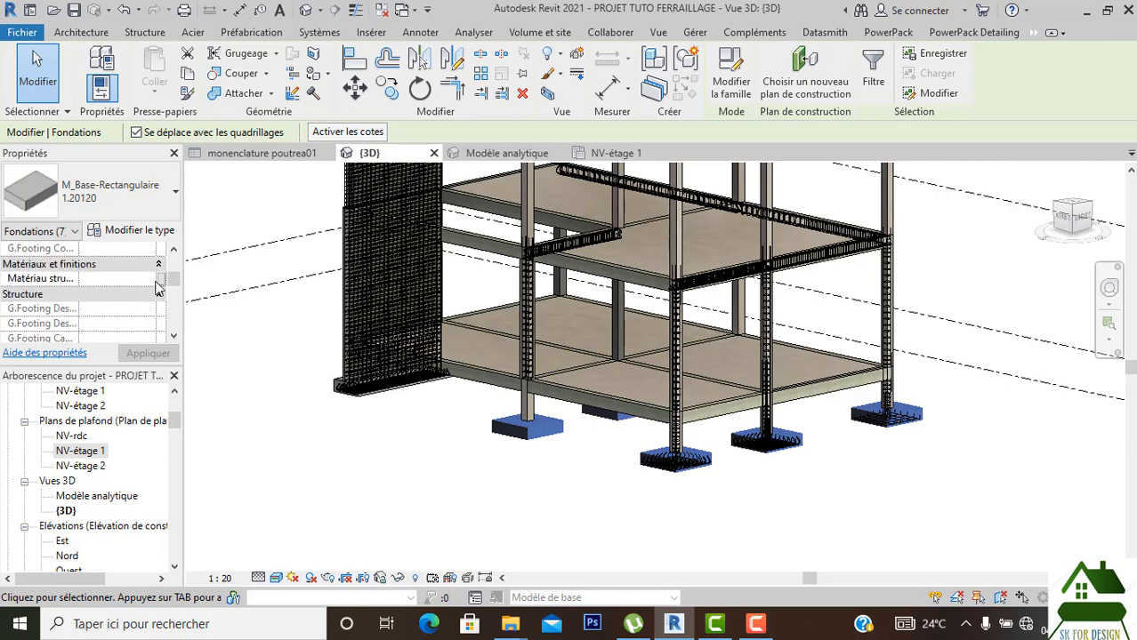
left_click(125, 278)
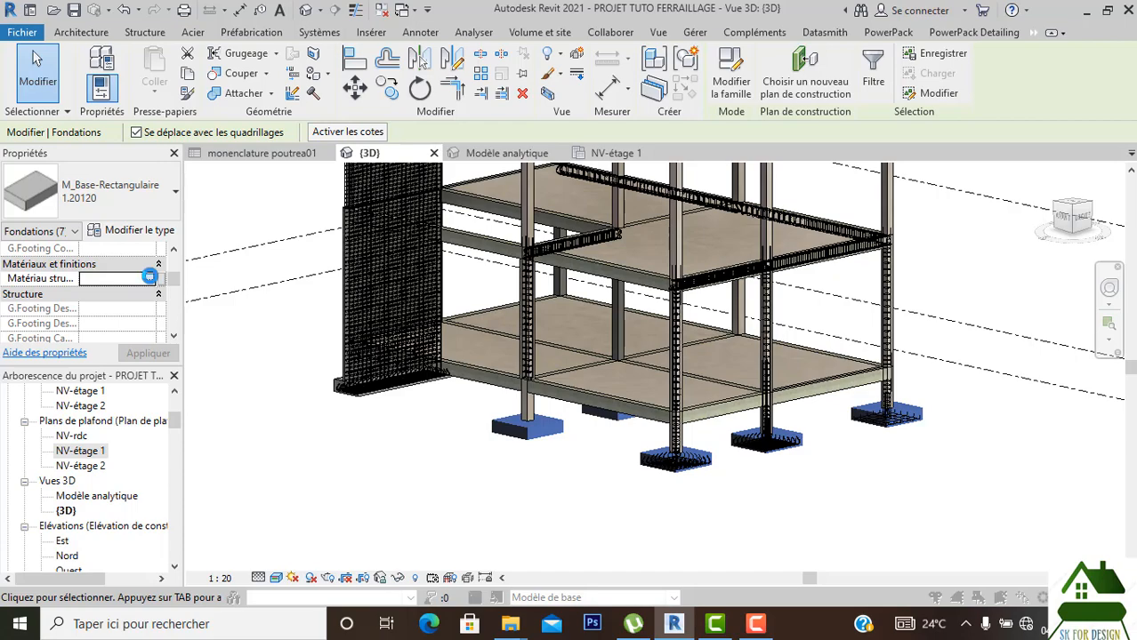
left_click(148, 277)
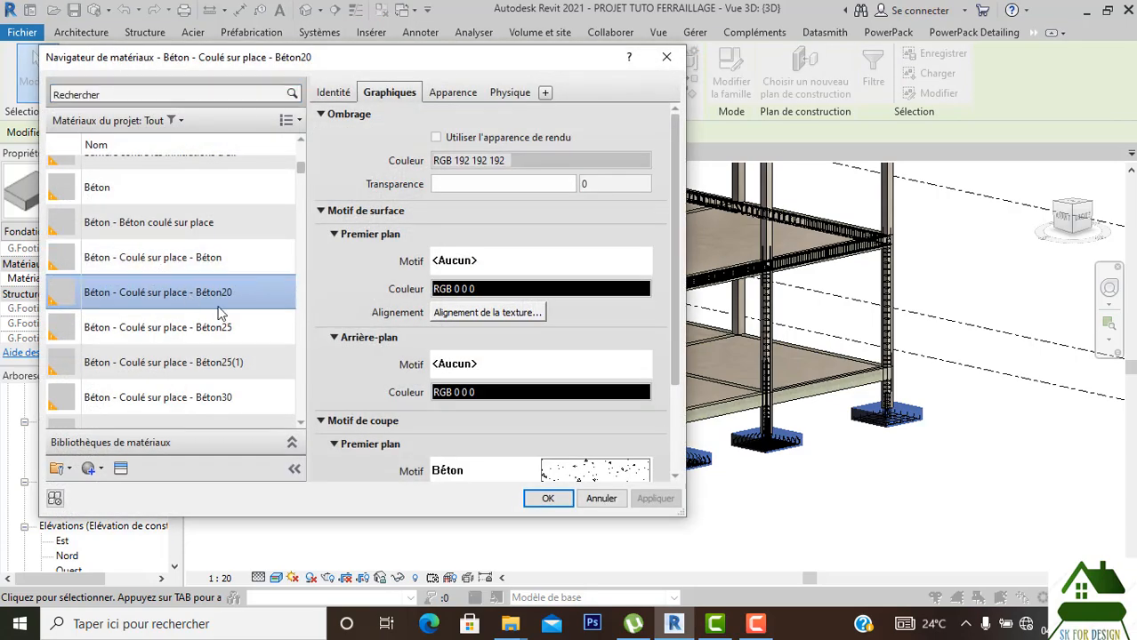
left_click(548, 500)
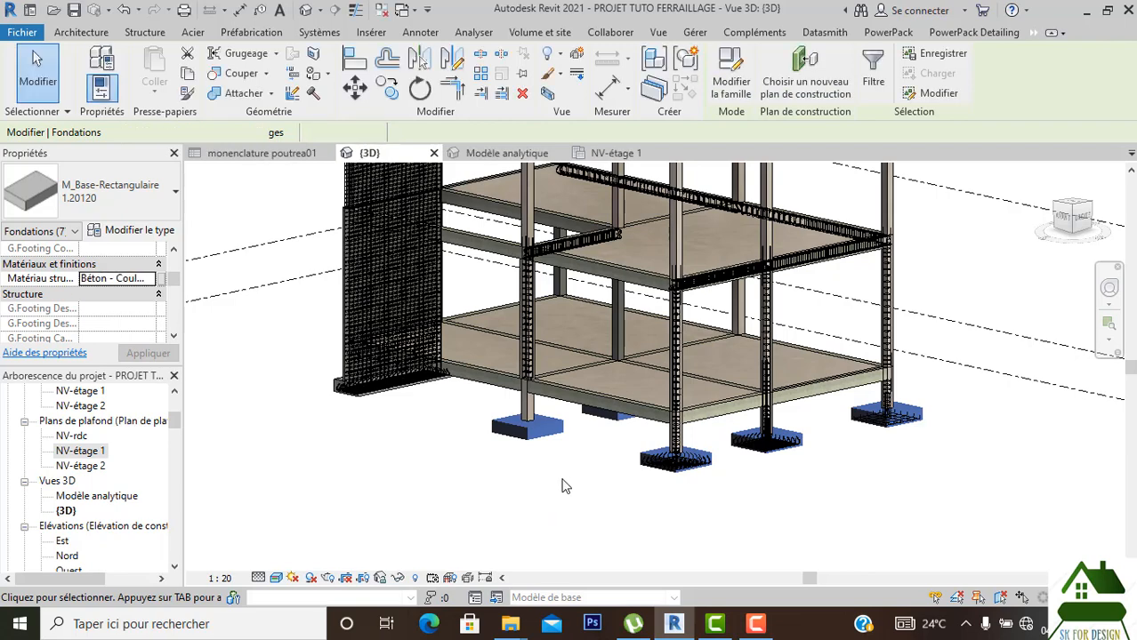
Select the strip footing beneath the reinforced wall in the 3D view.
scroll(828, 488, "down", 2)
left_click_drag(1069, 225, 459, 213)
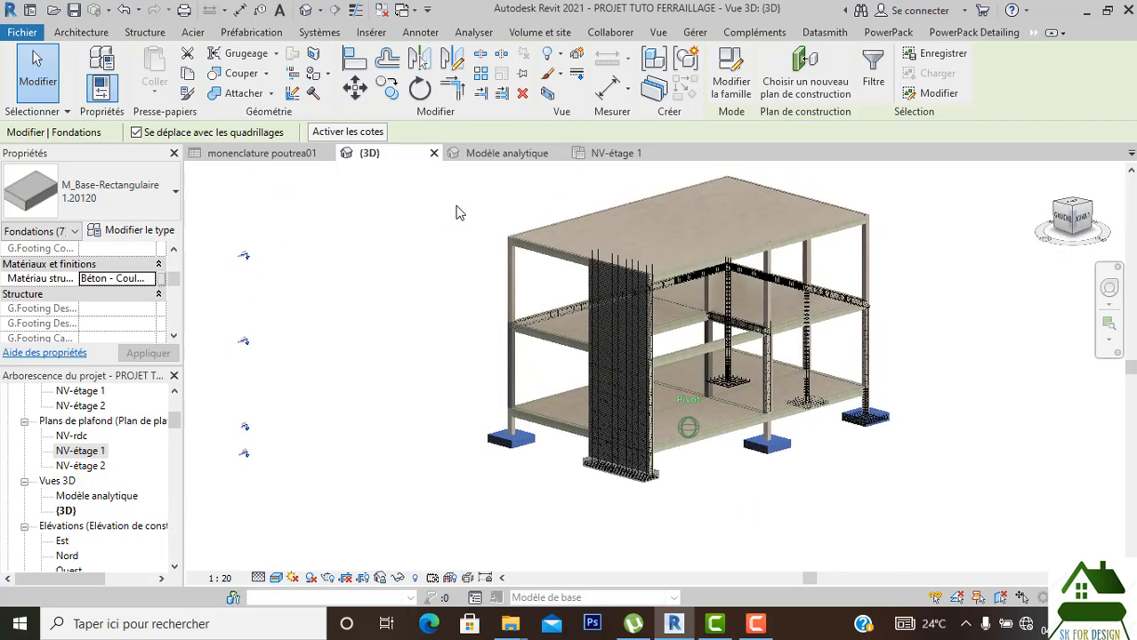
scroll(655, 490, "up", 5)
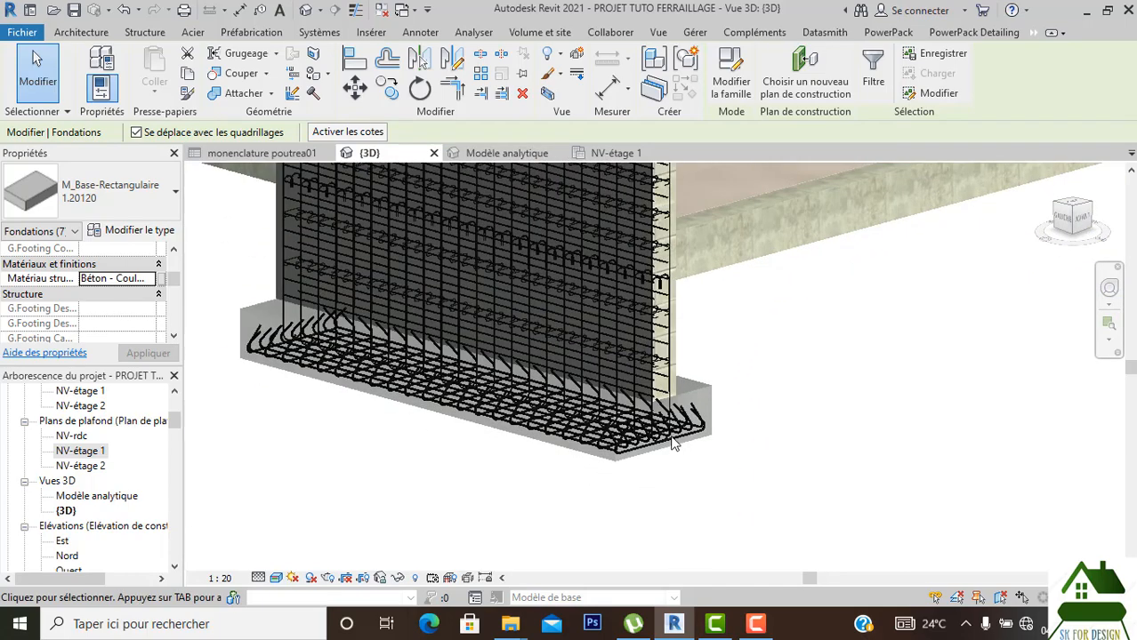
left_click(702, 398)
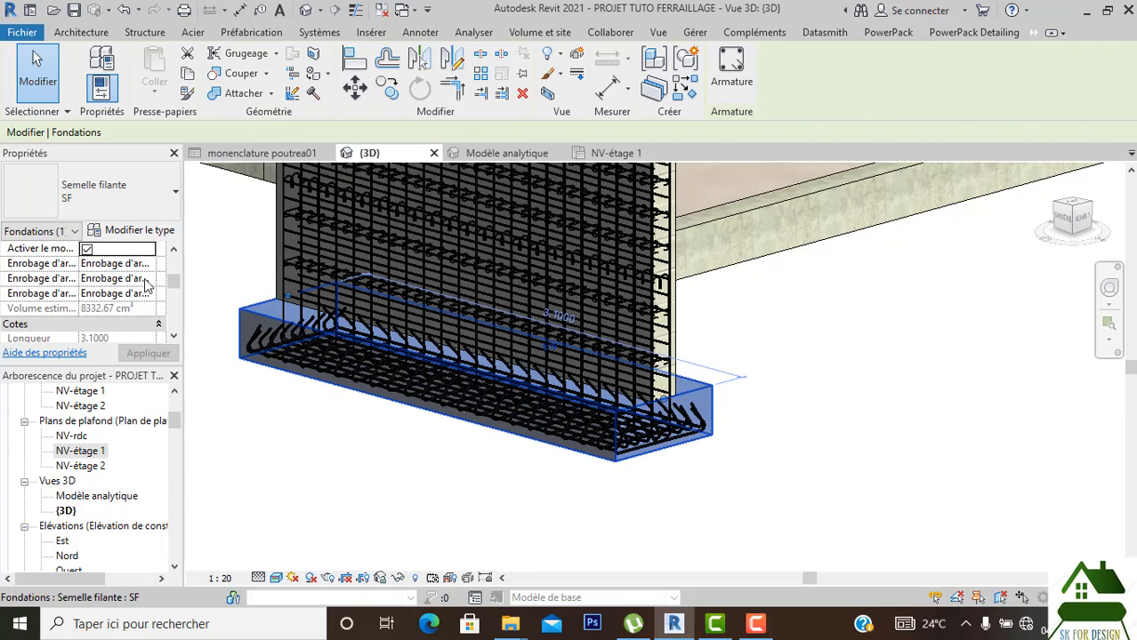
Set the structural material of the strip footing type SF to Béton - Coulé sur place - Béton20.
scroll(145, 307, "up", 2)
scroll(142, 307, "down", 5)
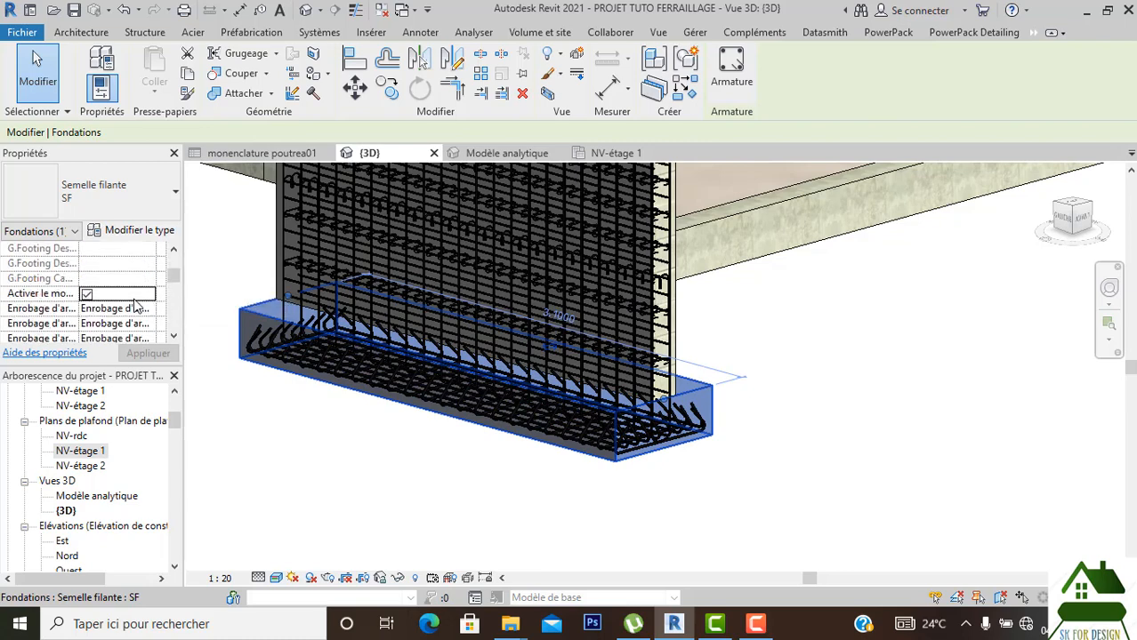
scroll(133, 303, "down", 4)
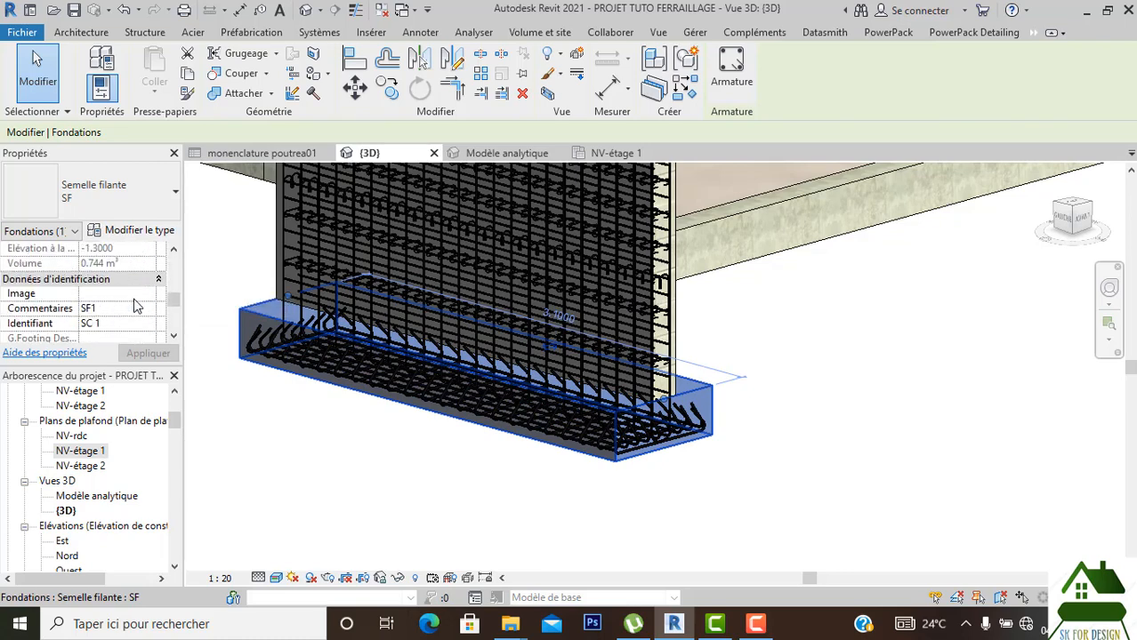
scroll(136, 306, "up", 6)
scroll(136, 302, "up", 5)
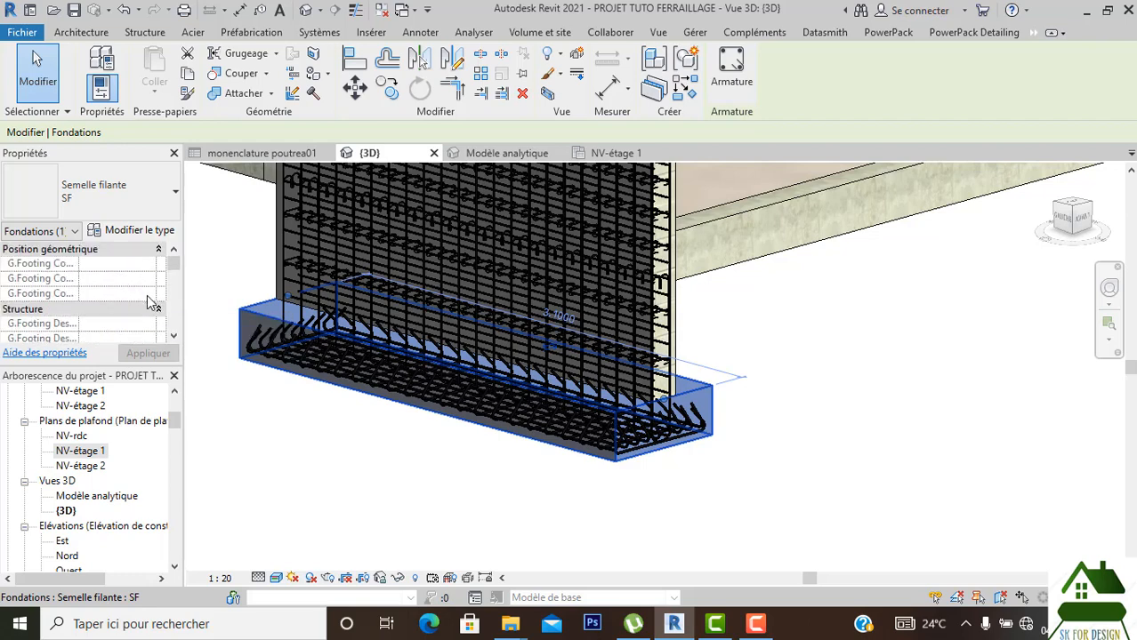
scroll(147, 294, "down", 1)
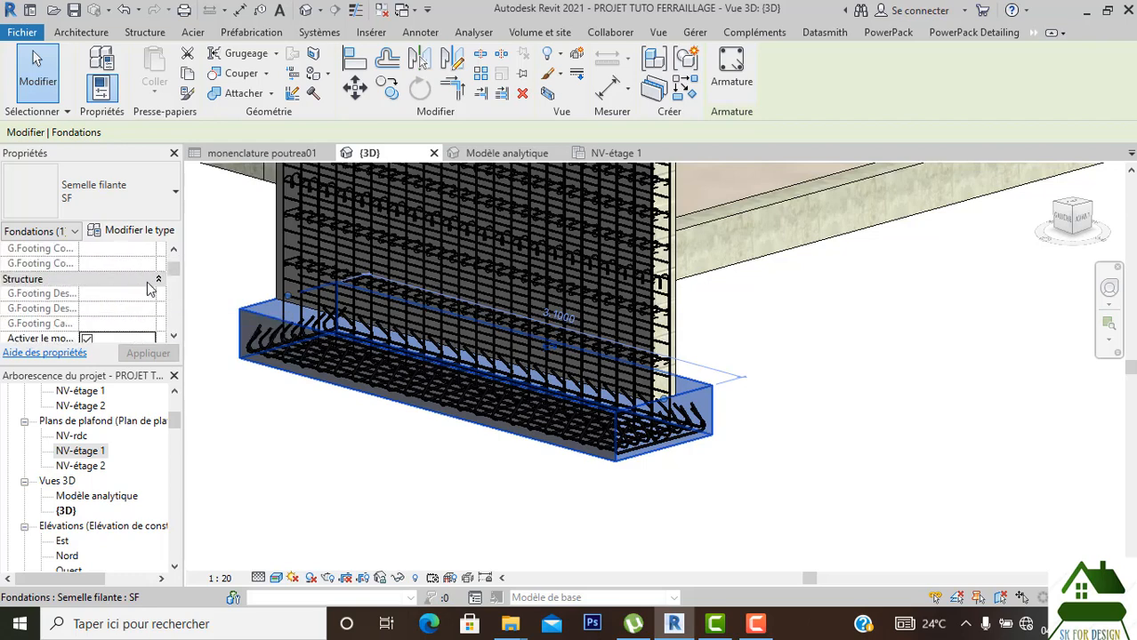
scroll(151, 294, "down", 1)
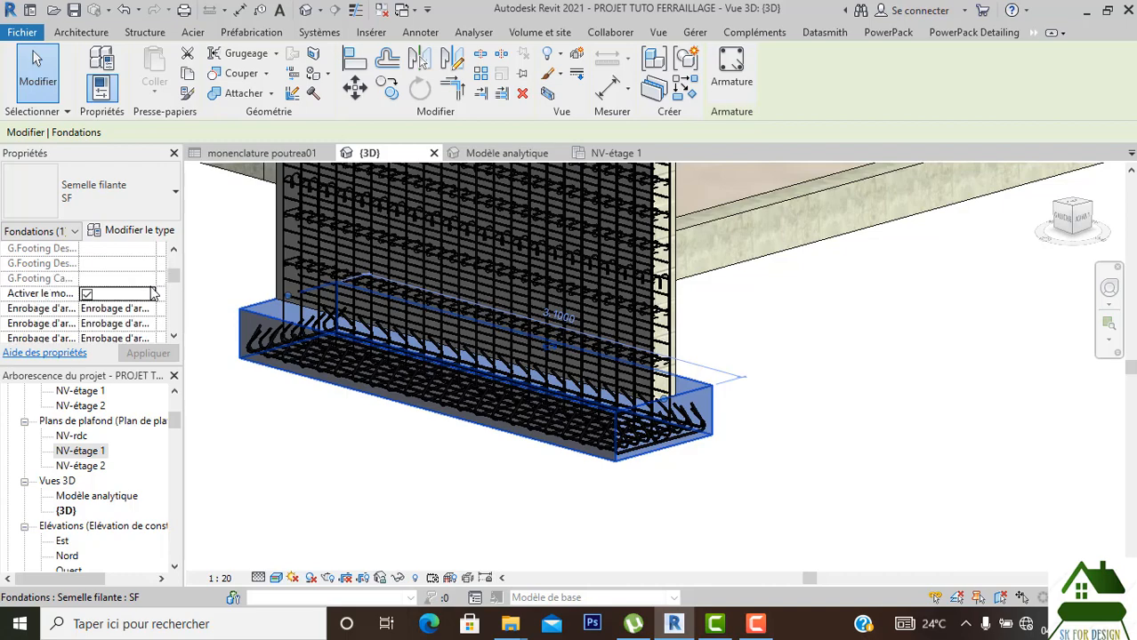
left_click(133, 234)
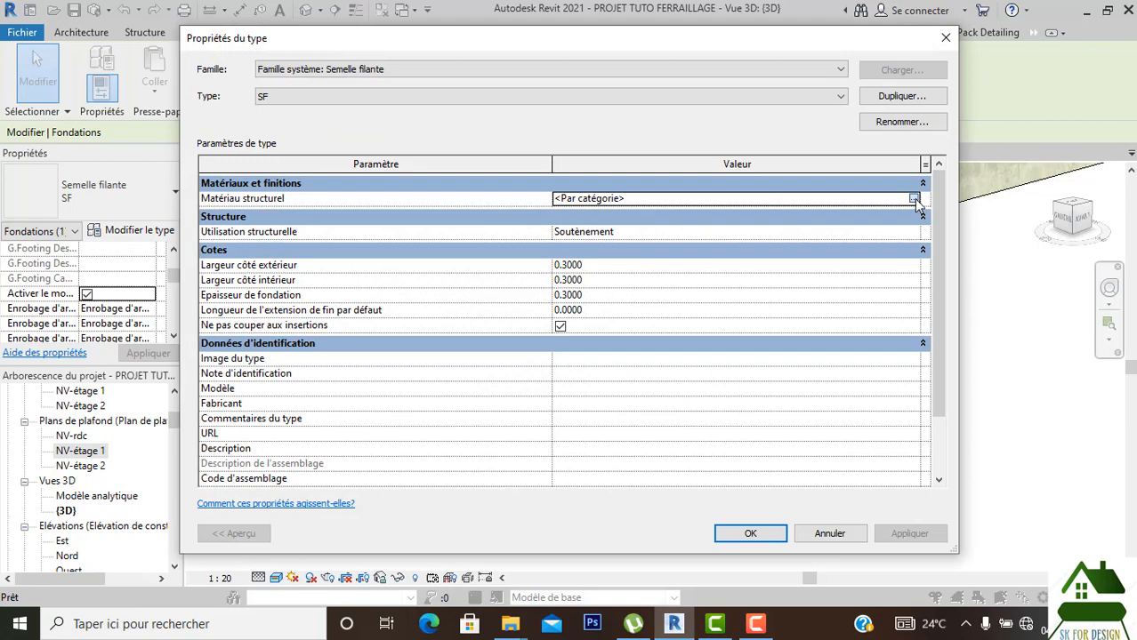
left_click(914, 199)
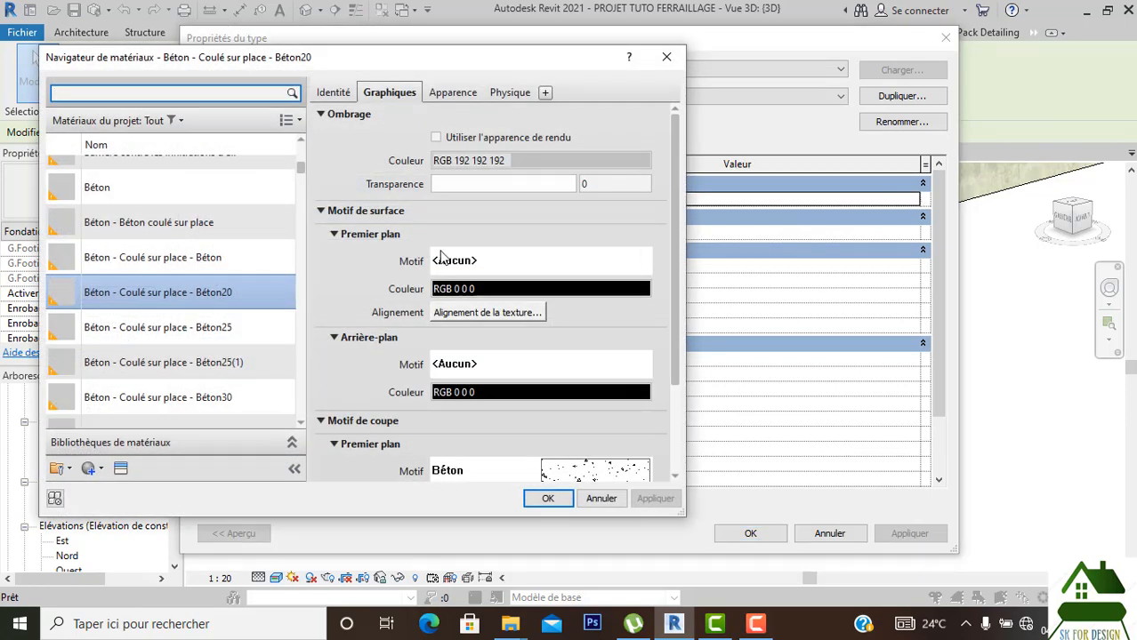
left_click(548, 498)
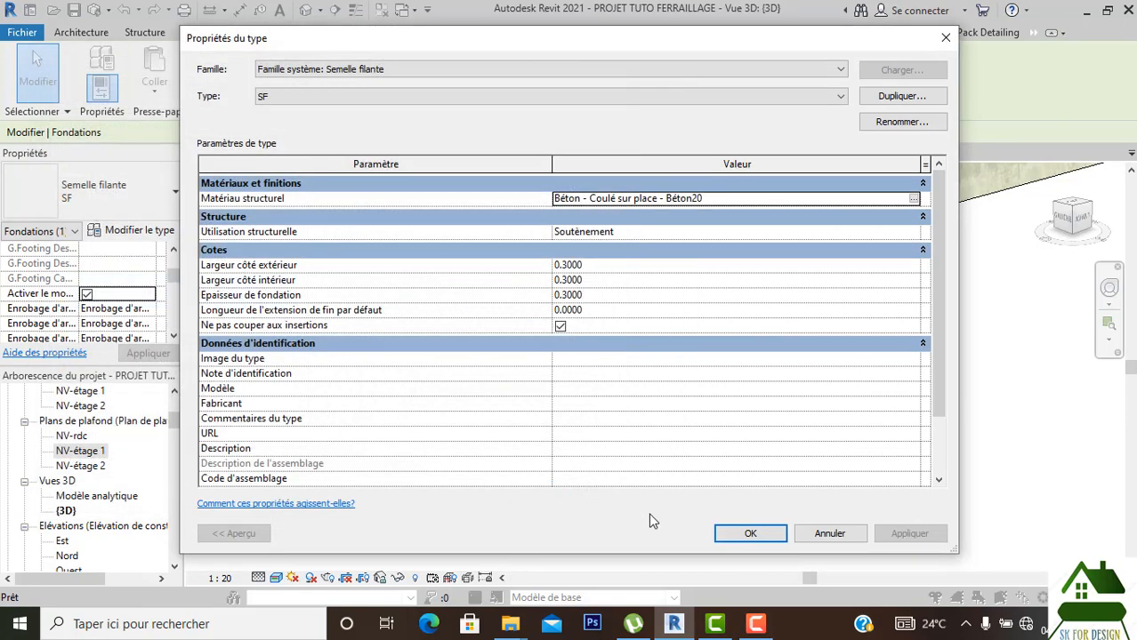
left_click(747, 533)
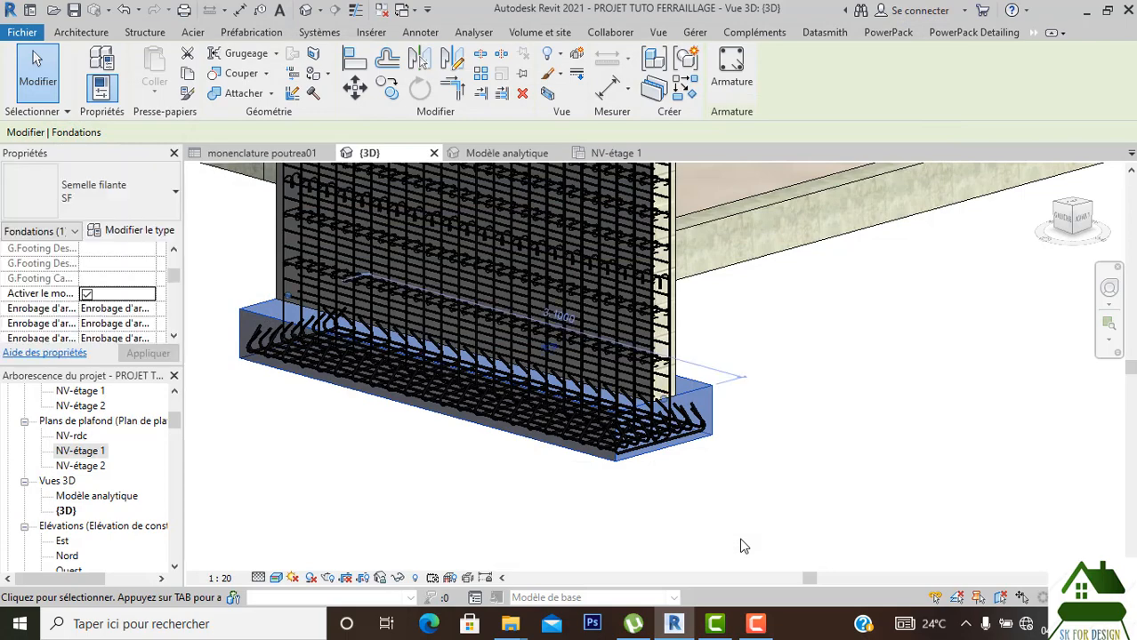
Clear the footing selection and select the reinforced Générique - 200 mm wall standing directly on the strip footing.
scroll(744, 546, "down", 3)
left_click(637, 541)
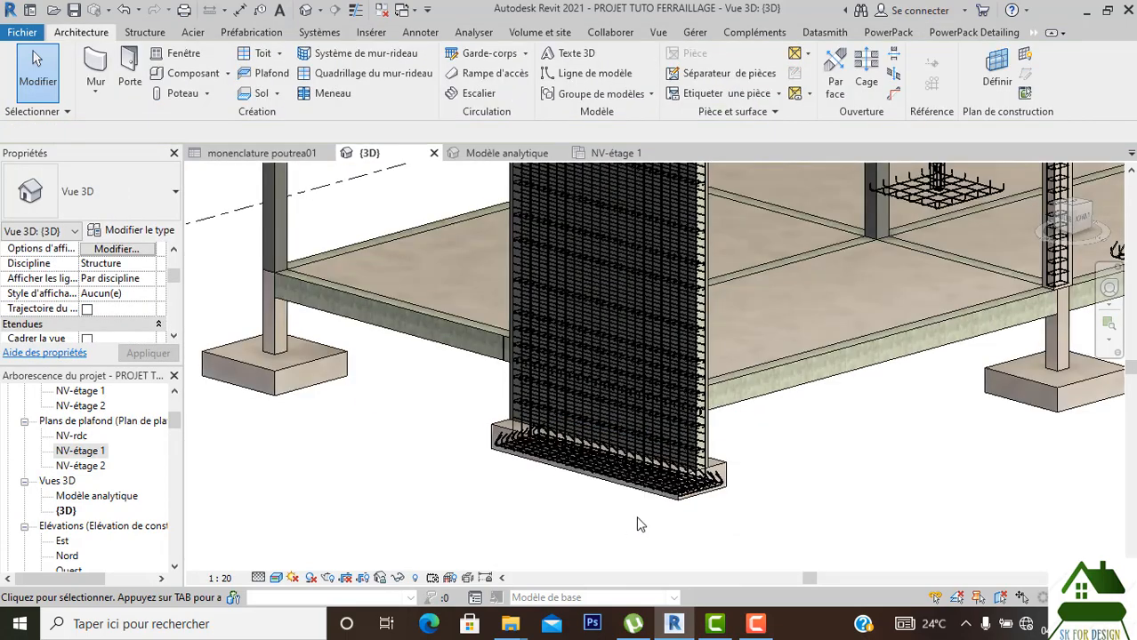
scroll(637, 525, "down", 3)
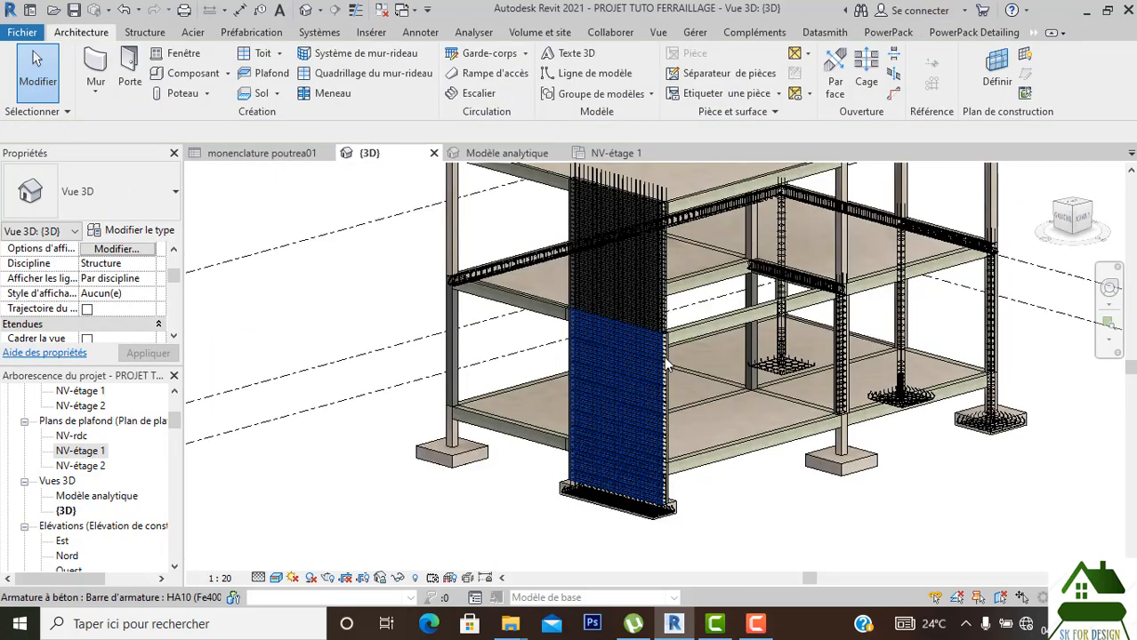
left_click(667, 365)
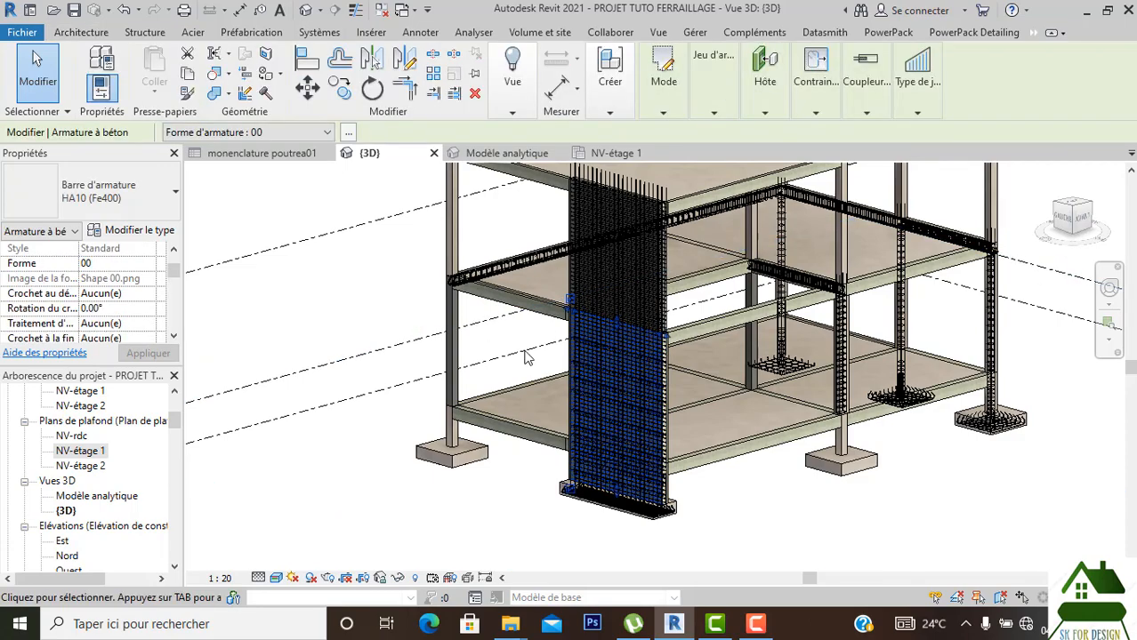
left_click(750, 511)
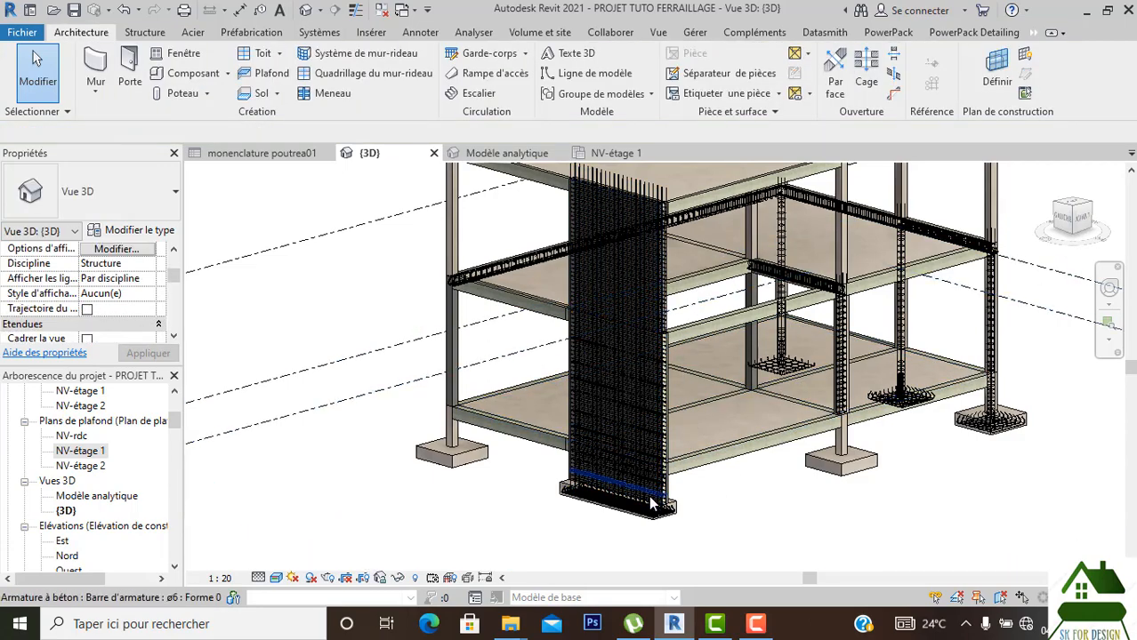
scroll(666, 512, "up", 5)
scroll(665, 524, "up", 3)
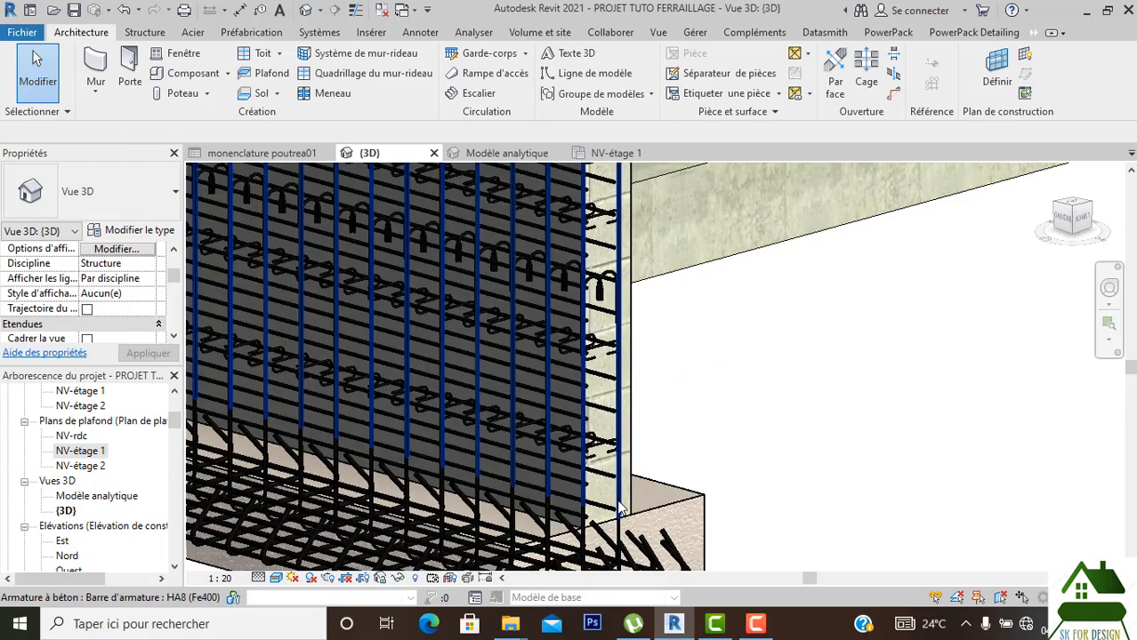
left_click(629, 503)
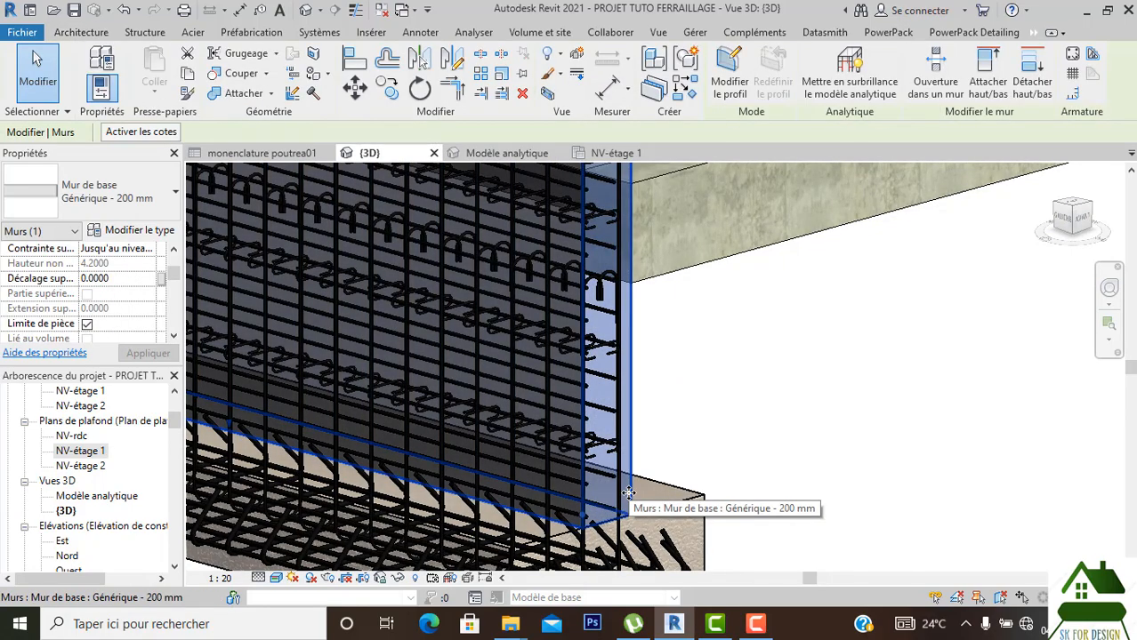
Examine the extent of the selected lower wall and its junction with the wall above at the floor beam.
scroll(629, 498, "down", 5)
scroll(629, 493, "down", 3)
middle_click_drag(706, 477, 663, 569)
scroll(639, 412, "down", 3)
scroll(623, 419, "down", 3)
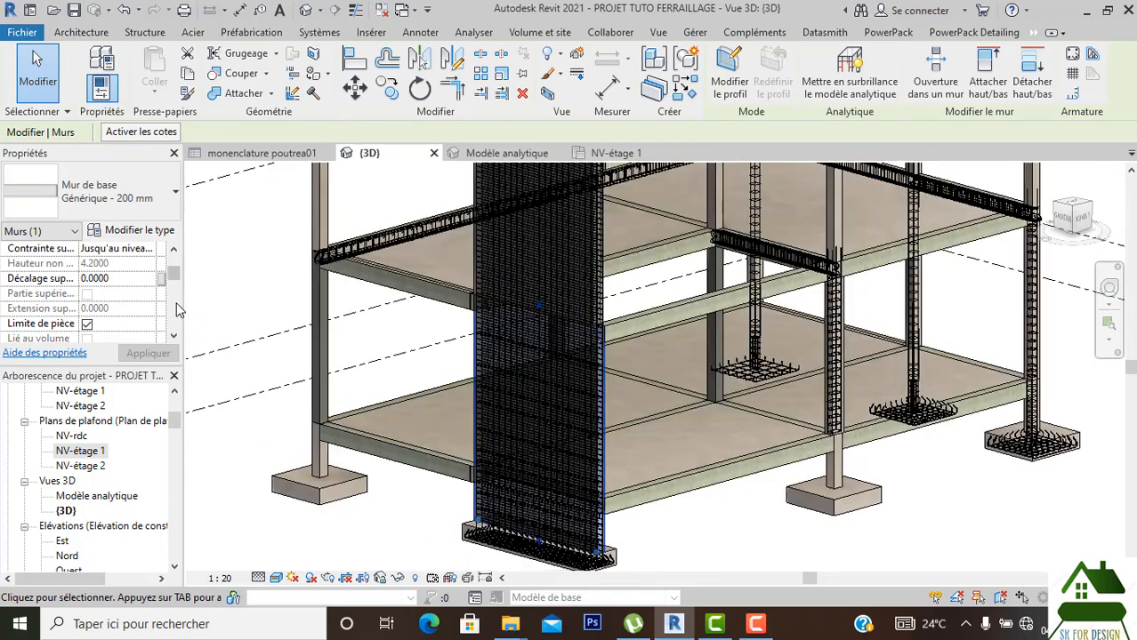
scroll(611, 334, "up", 5)
scroll(611, 334, "up", 4)
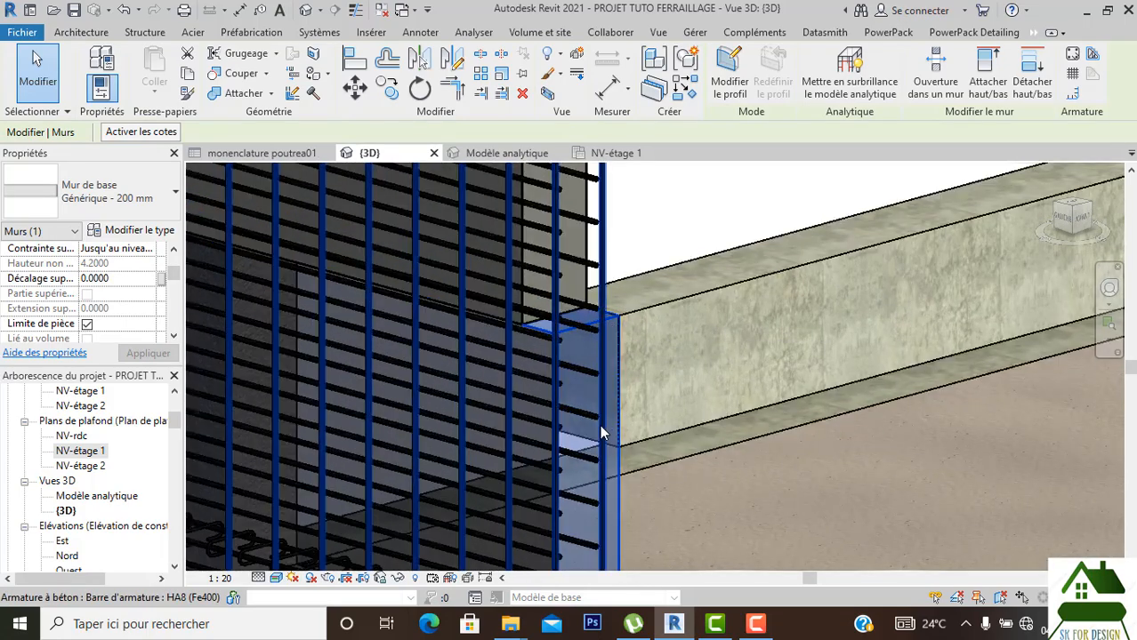
scroll(600, 426, "down", 3)
scroll(599, 431, "down", 3)
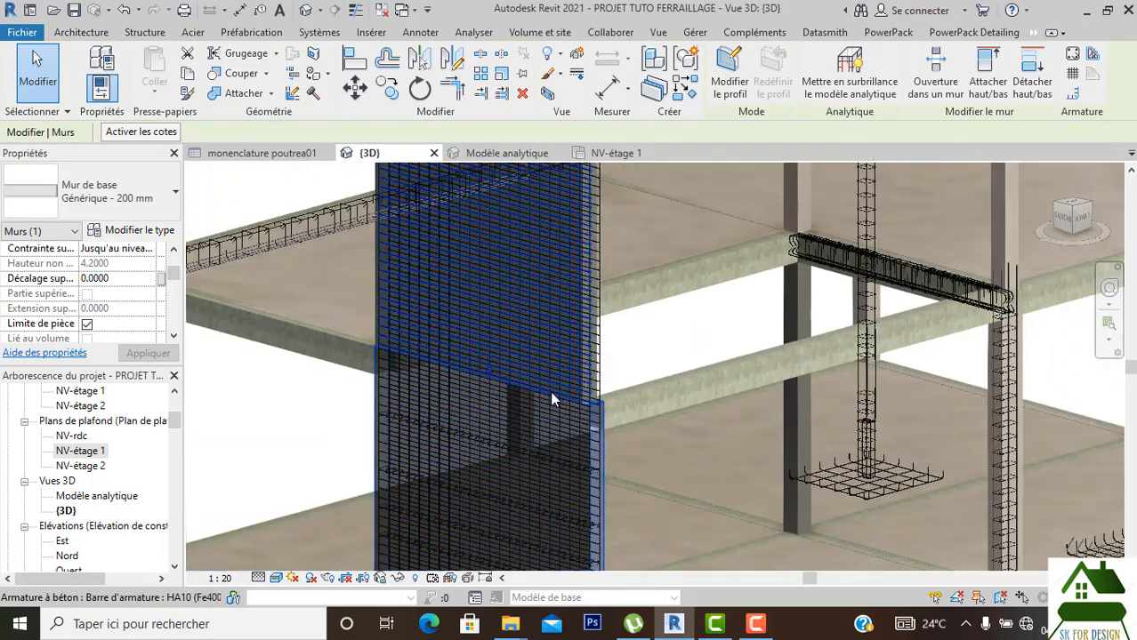
scroll(600, 406, "up", 3)
scroll(600, 406, "up", 3)
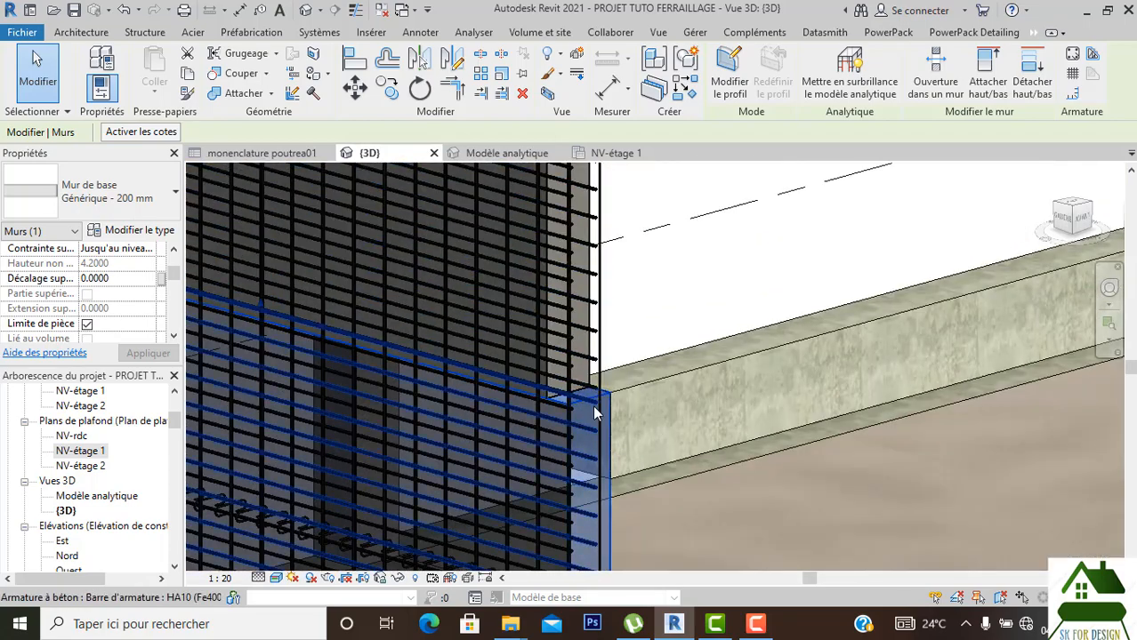
scroll(595, 409, "down", 3)
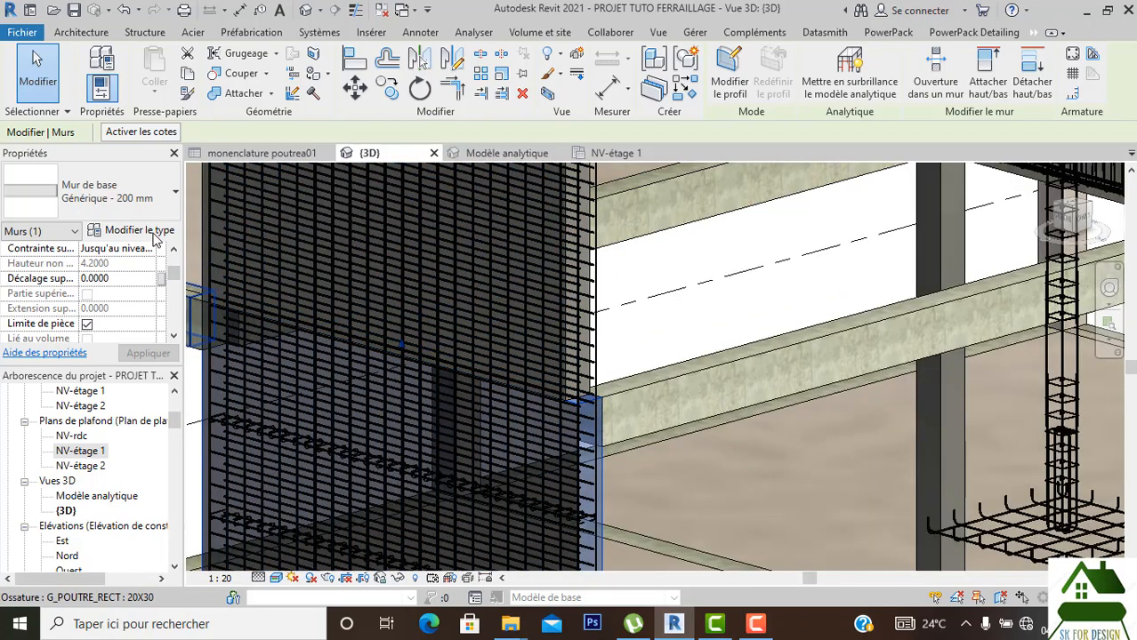
Set the Porteur/Ossature layer material of wall type Générique - 200 mm to Béton - Coulé sur place - Béton20.
left_click(151, 233)
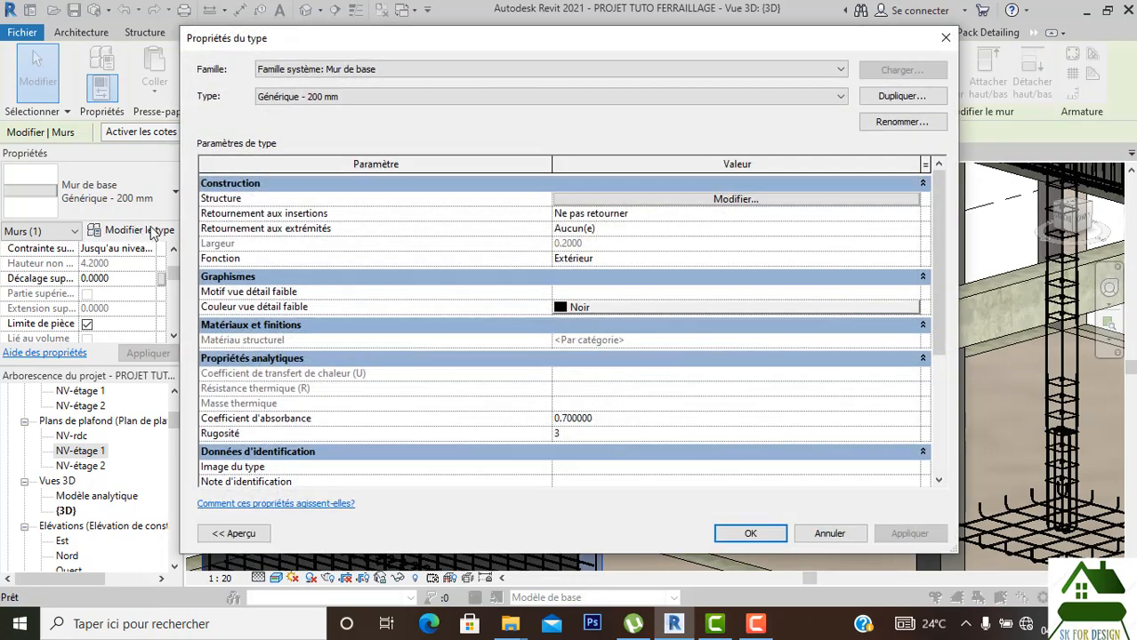
left_click(739, 202)
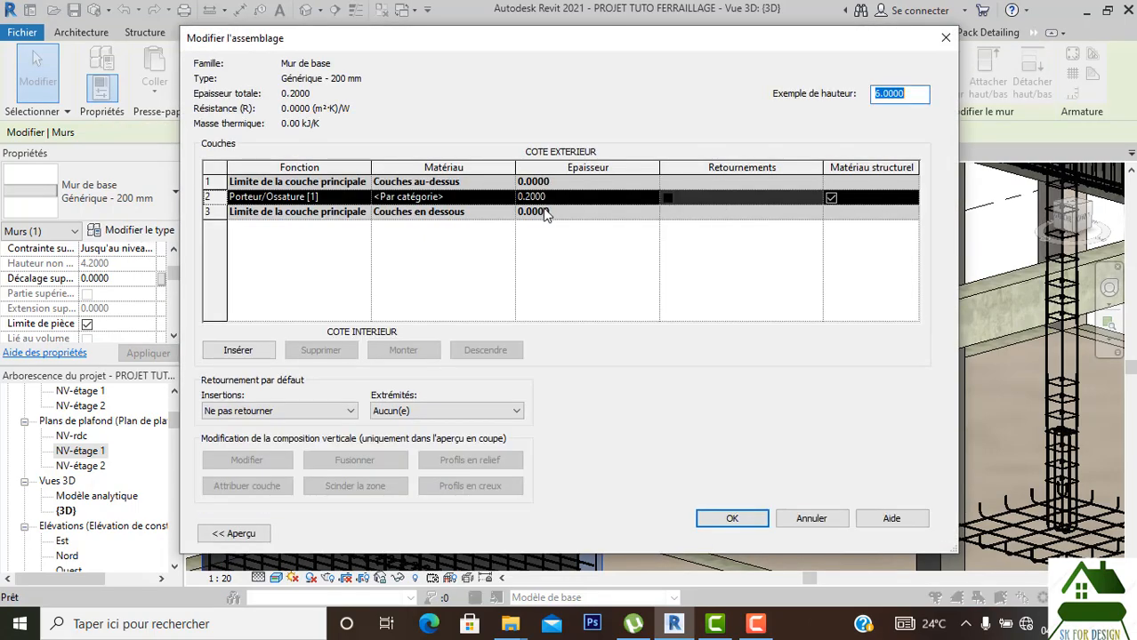
left_click(503, 197)
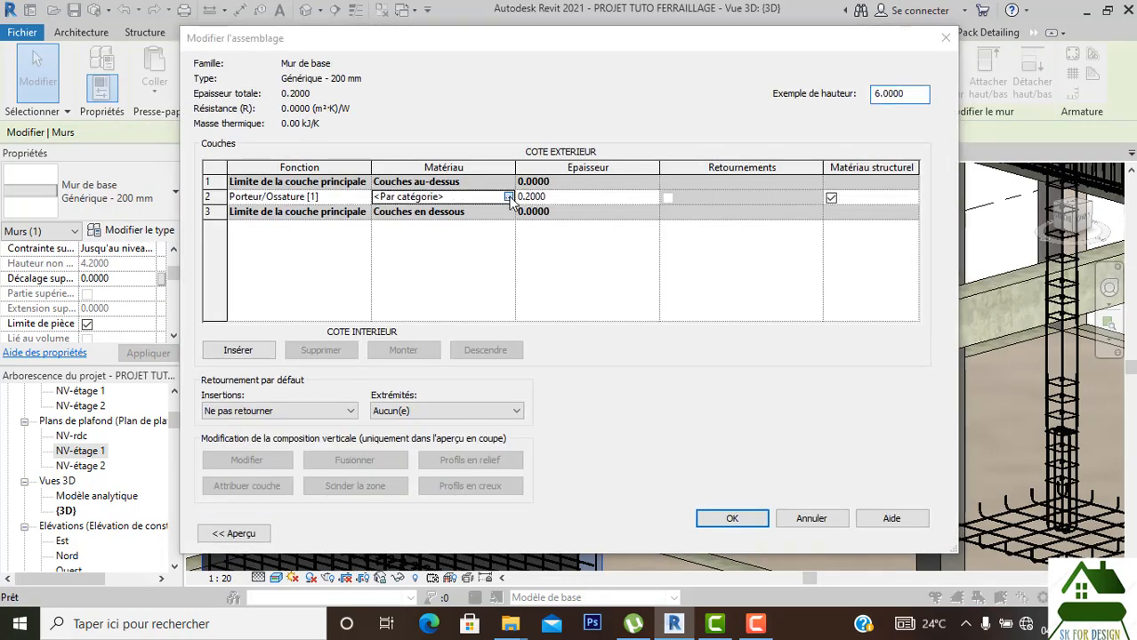
left_click(508, 197)
double_click(263, 297)
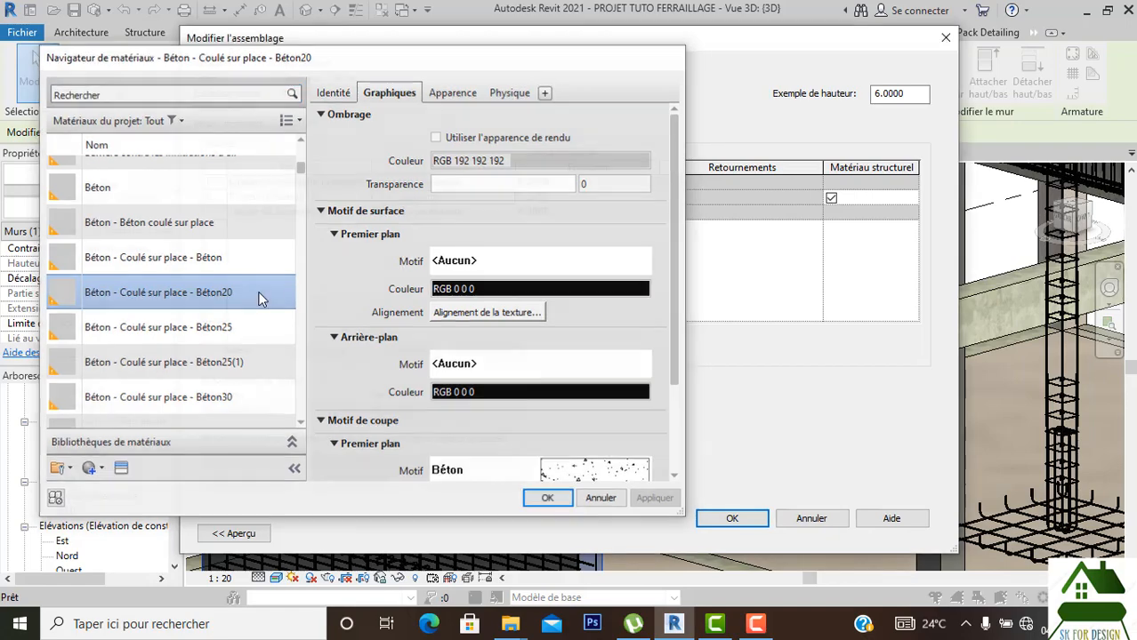
left_click(729, 519)
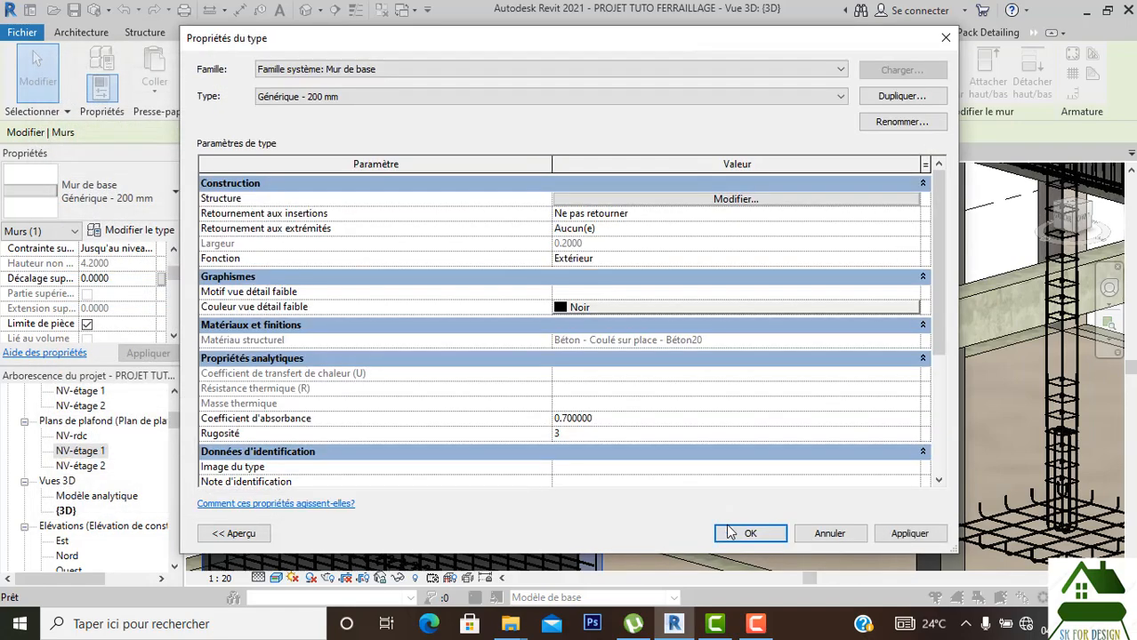
left_click(730, 534)
Select the upper reinforced wall directly above the lower wall and inspect the junction between them.
scroll(669, 397, "down", 6)
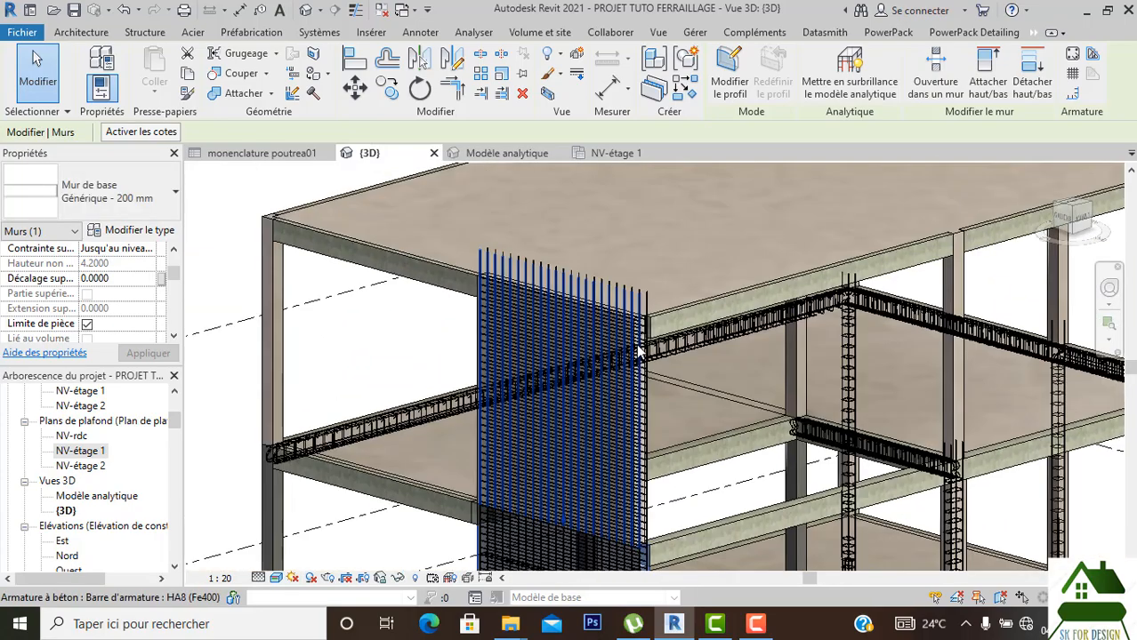
scroll(641, 343, "up", 3)
middle_click_drag(662, 480, 606, 358)
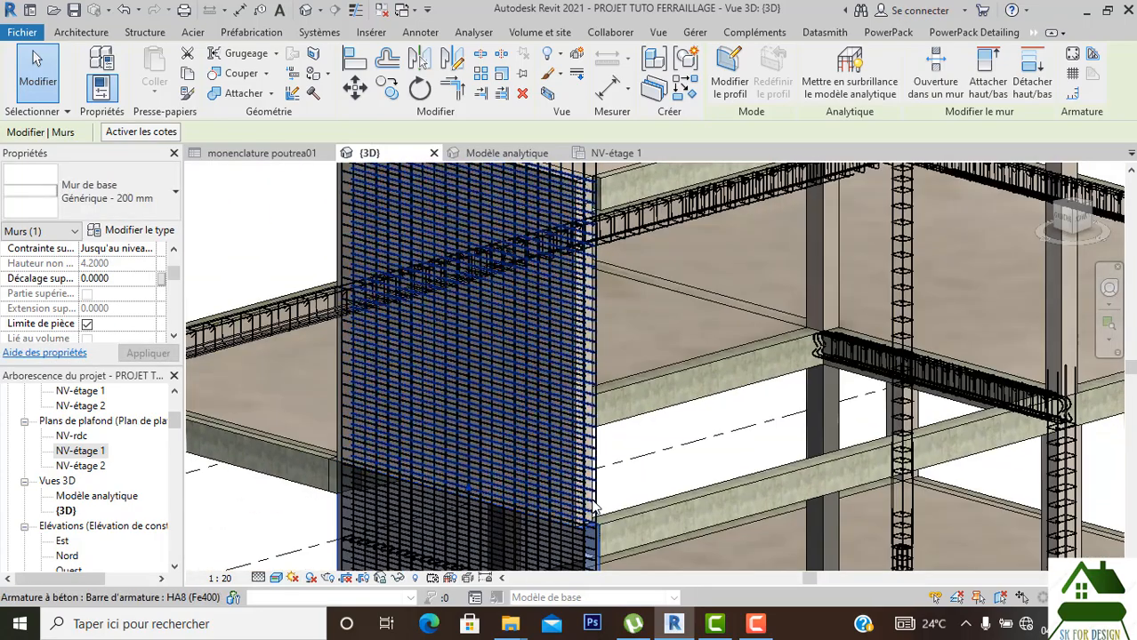
scroll(590, 507, "up", 5)
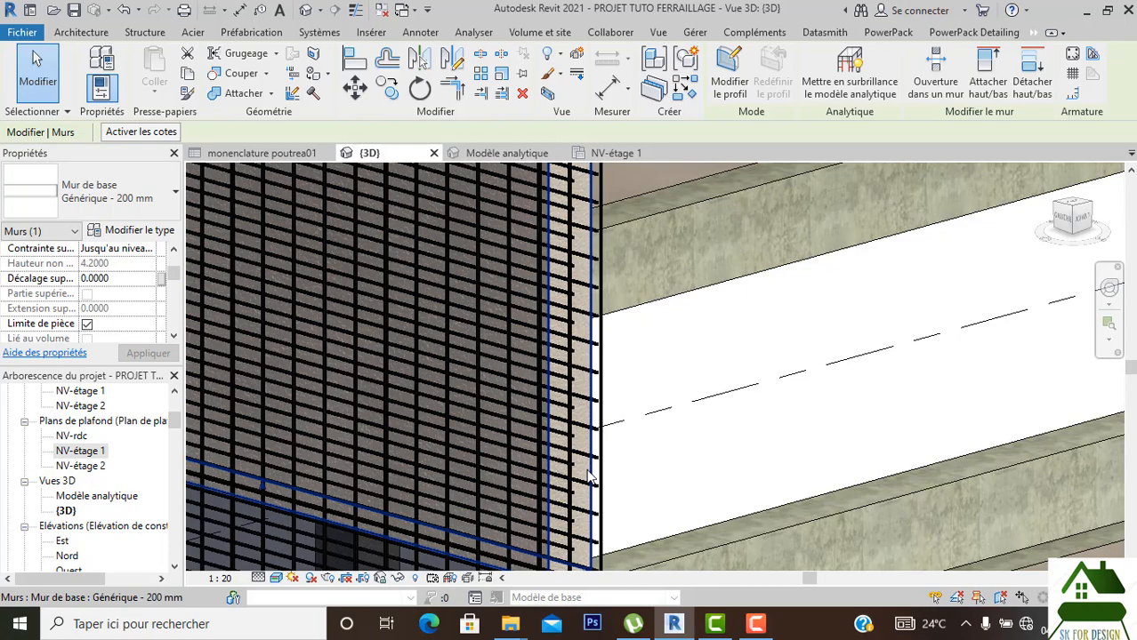
scroll(591, 471, "down", 4)
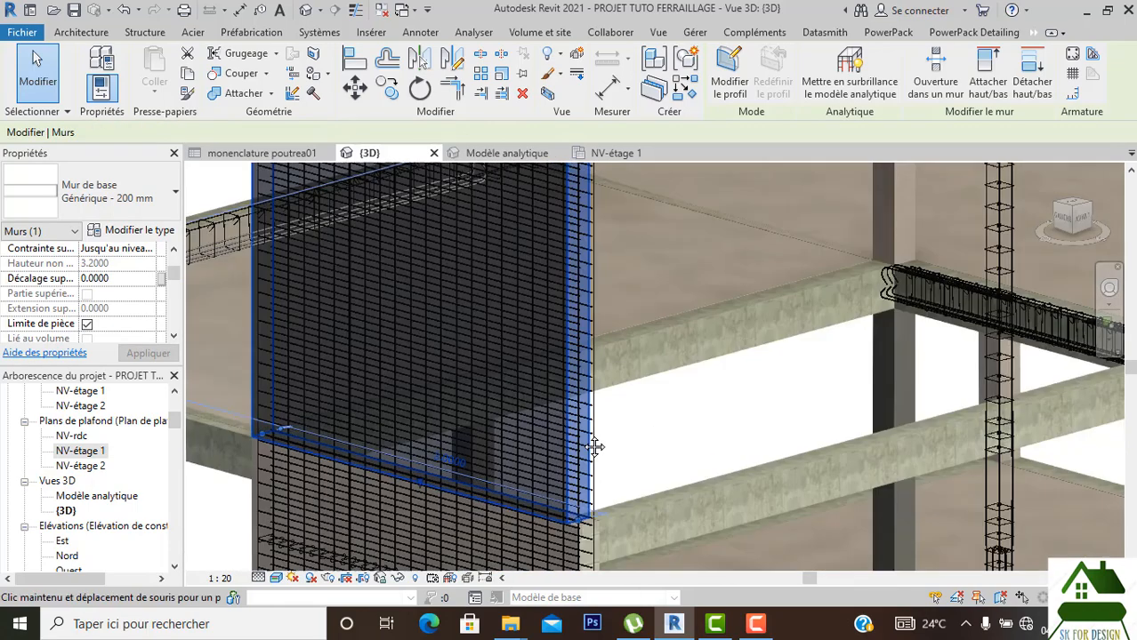
scroll(595, 446, "up", 5)
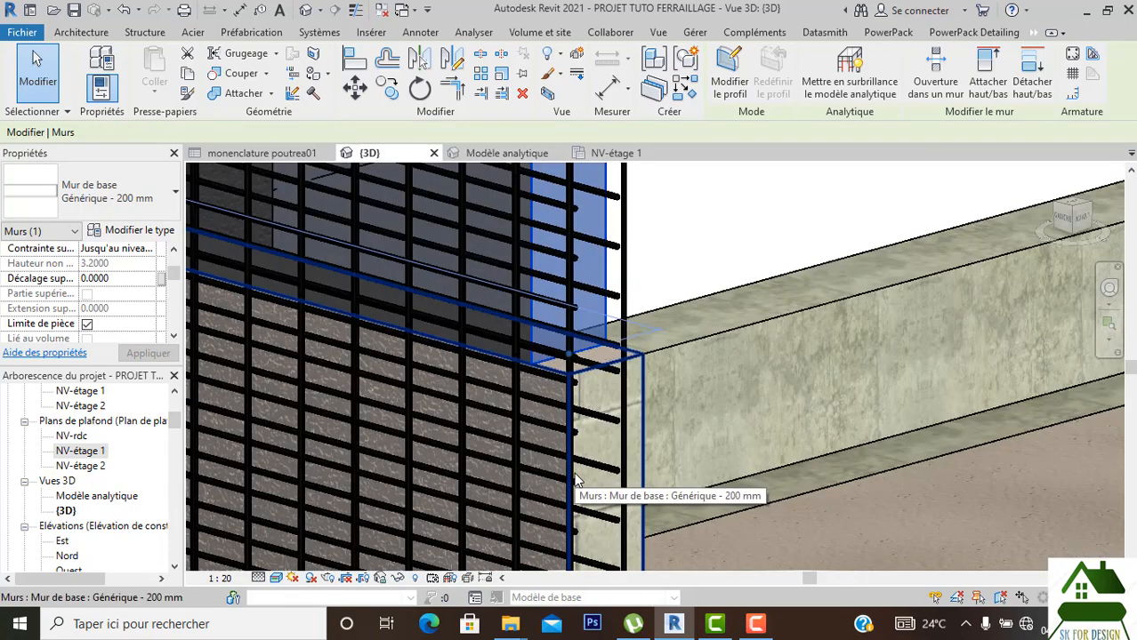
scroll(575, 478, "down", 3)
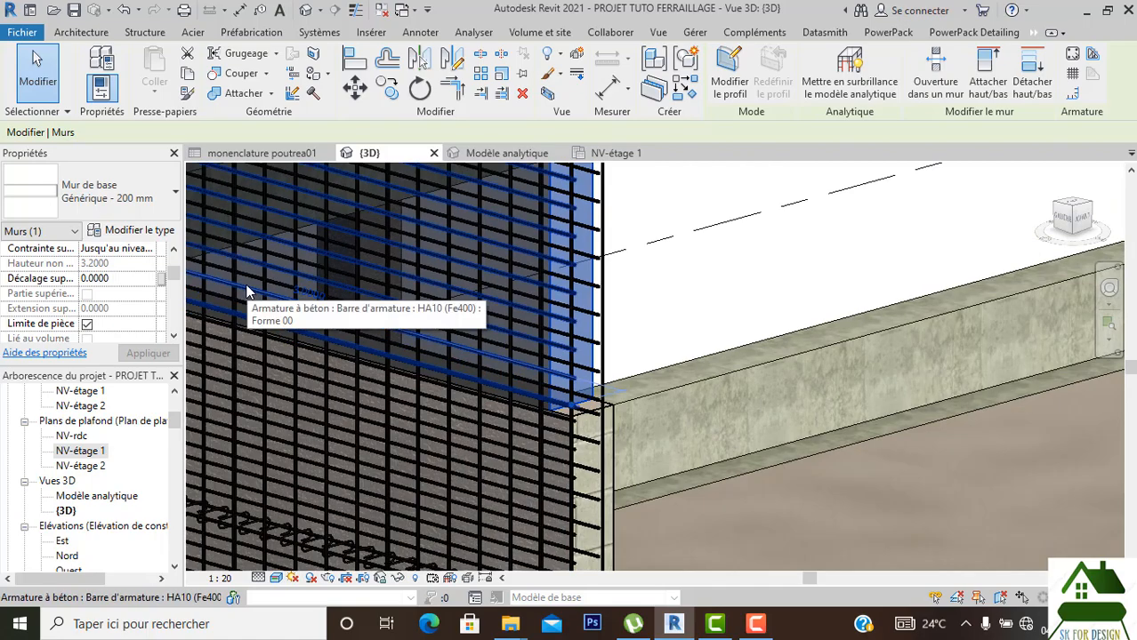
Check the Porteur/Ossature layer material of the upper wall's type Générique - 200 mm and accept its type settings.
left_click(139, 233)
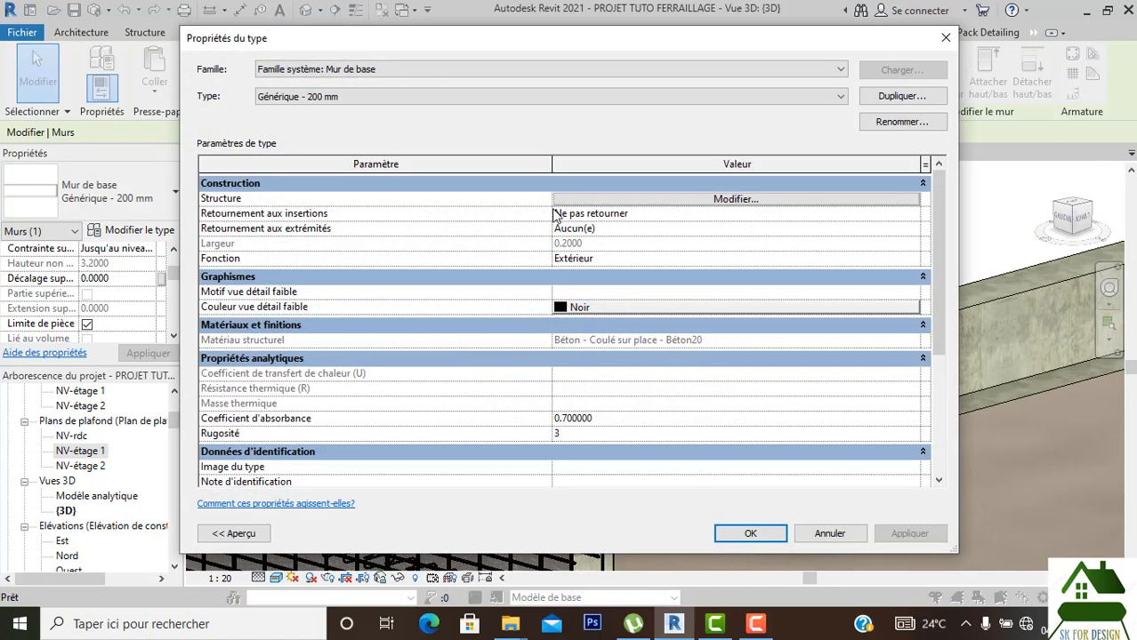
left_click(755, 199)
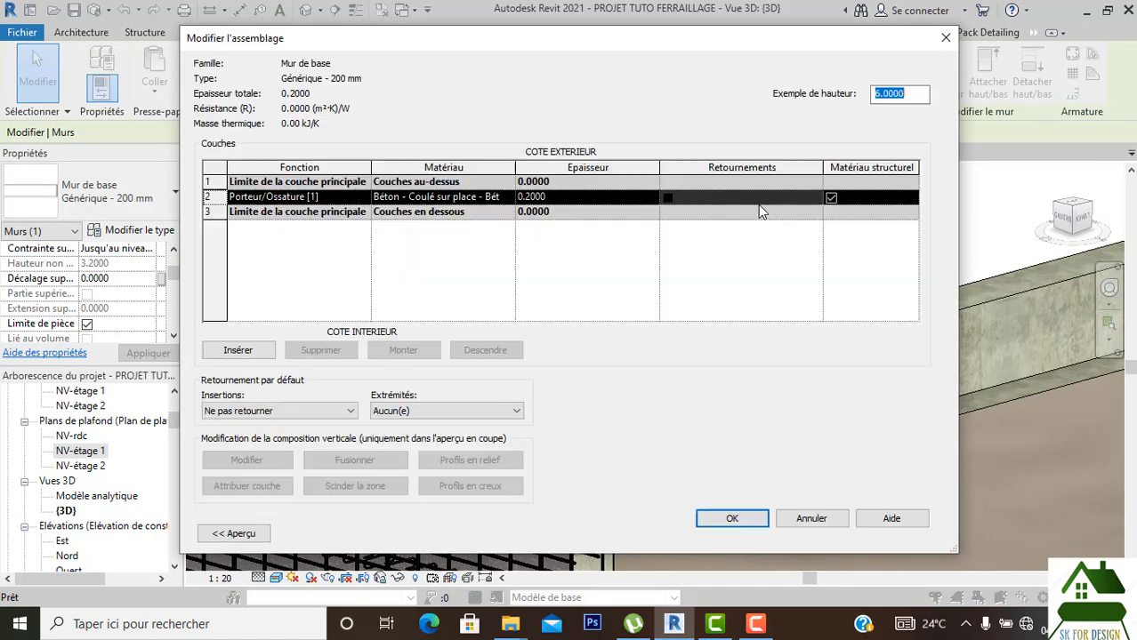
left_click(509, 202)
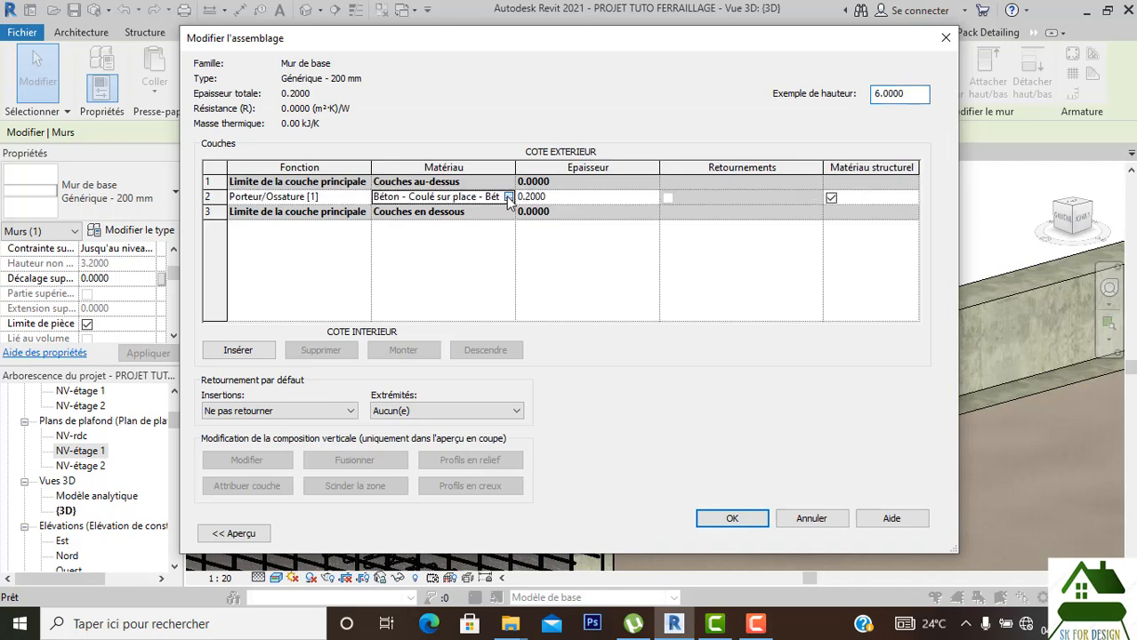
left_click(508, 196)
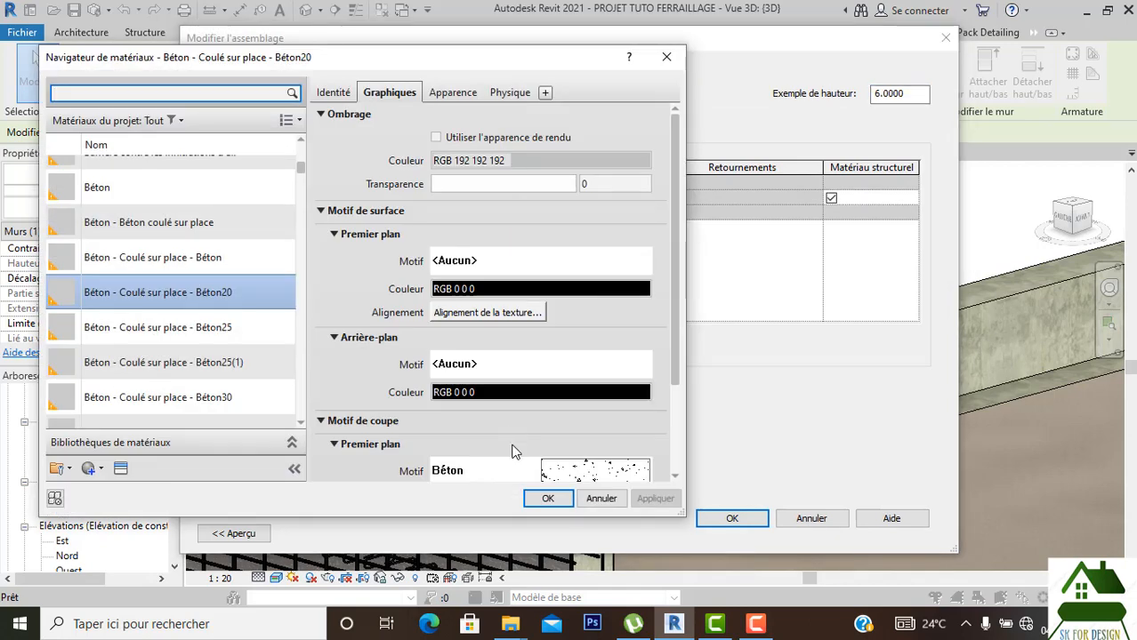
left_click(545, 500)
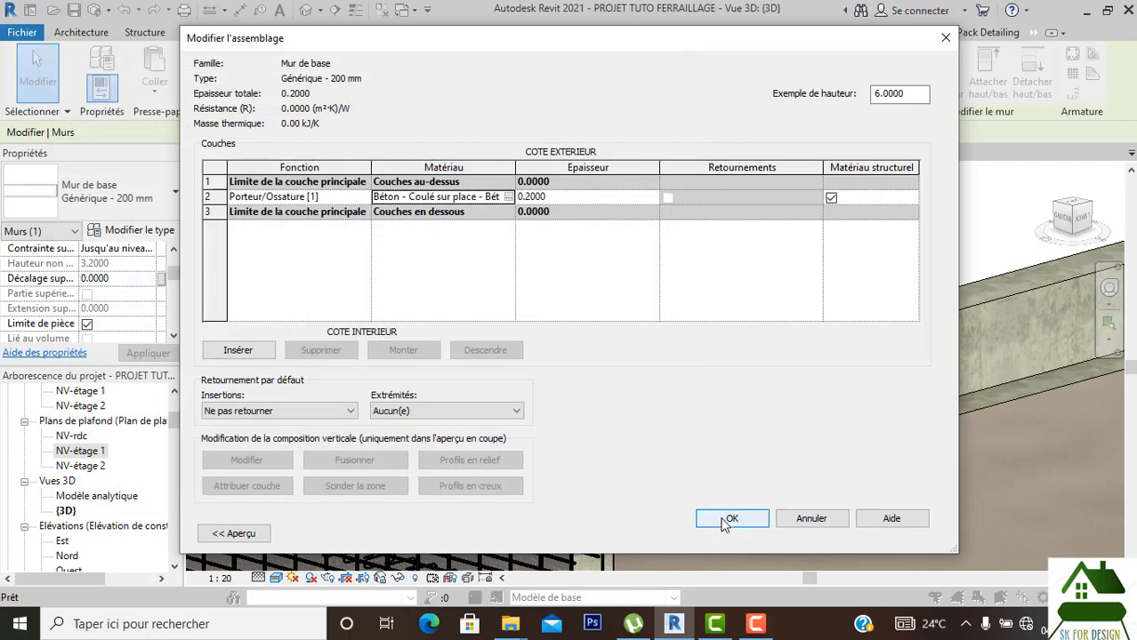
left_click(729, 520)
left_click(738, 531)
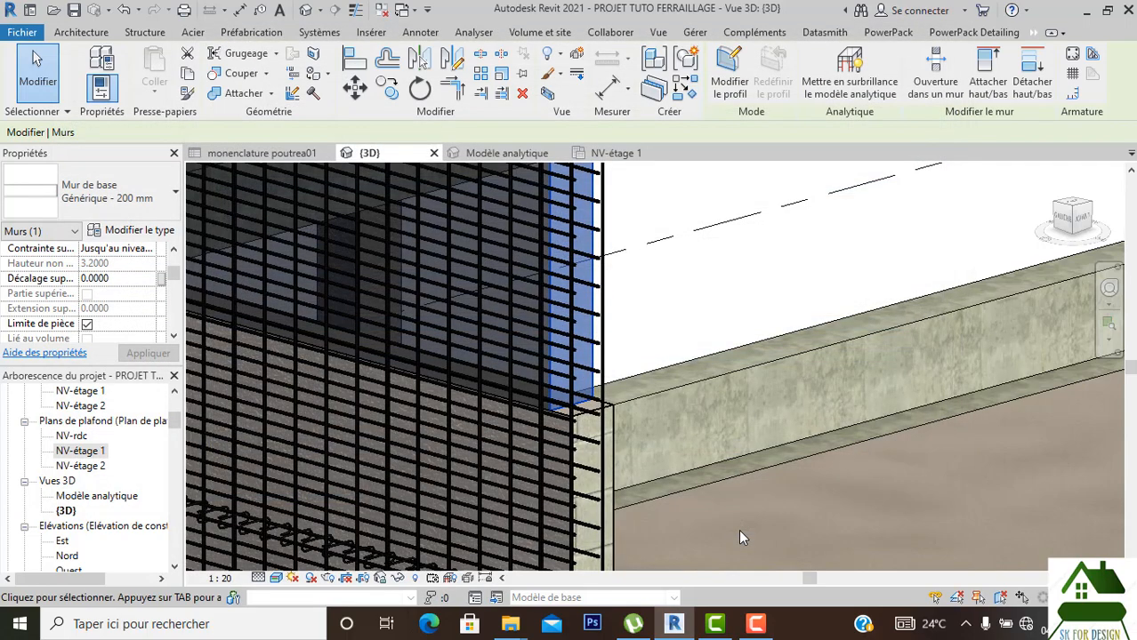
Open the Modèle analytique view and examine the junction between the analytical wall and the first-floor beams from both sides.
scroll(660, 408, "down", 10)
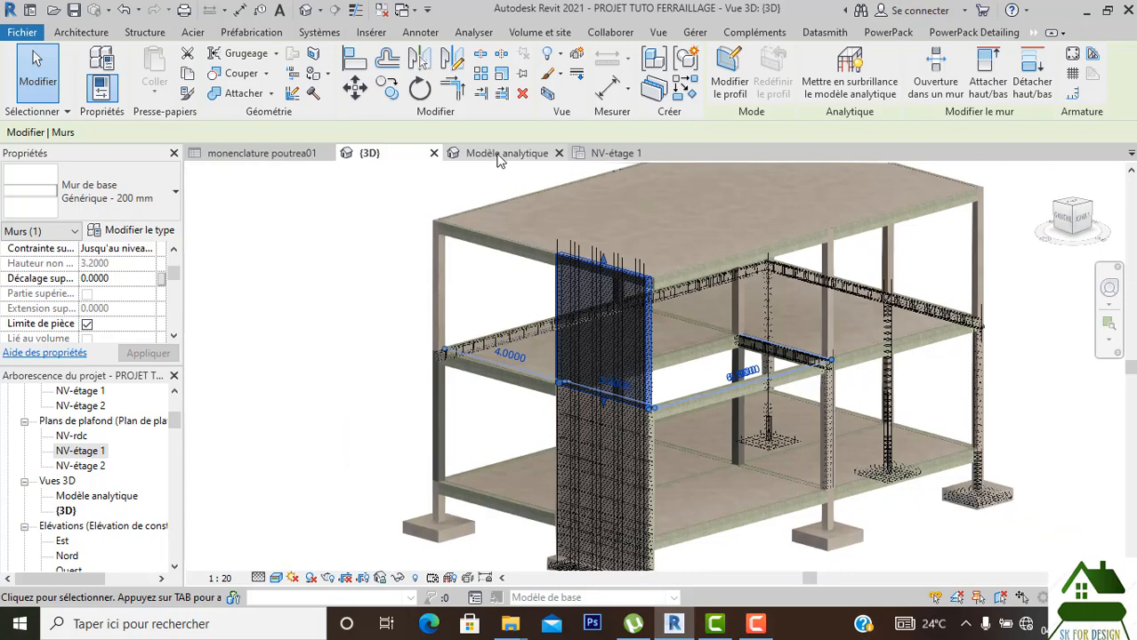
left_click(500, 154)
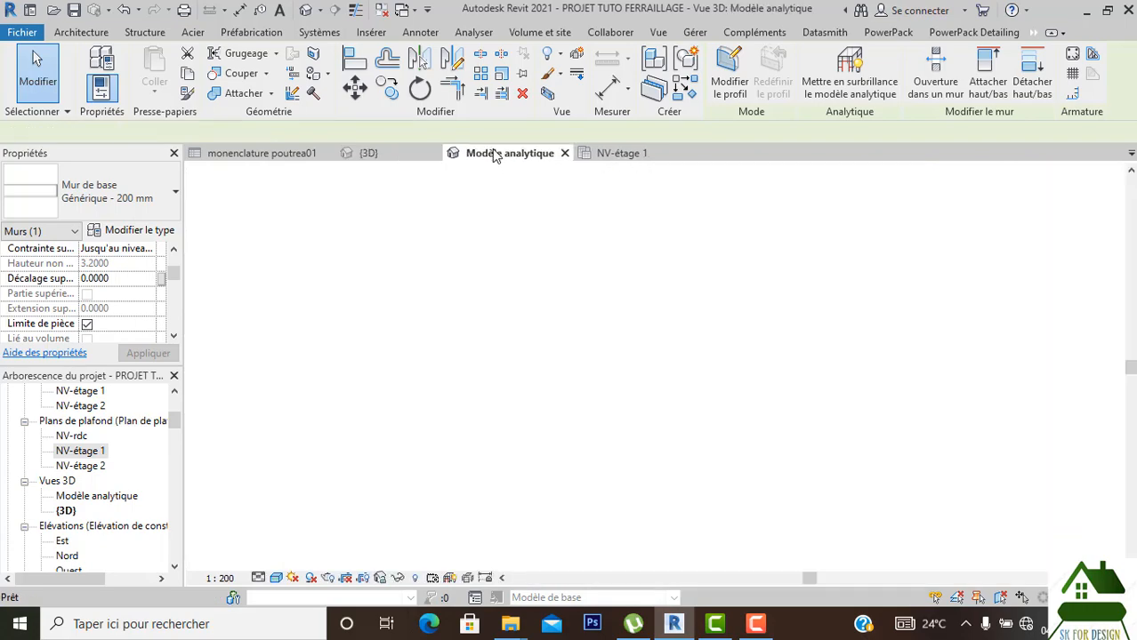
scroll(438, 356, "up", 8)
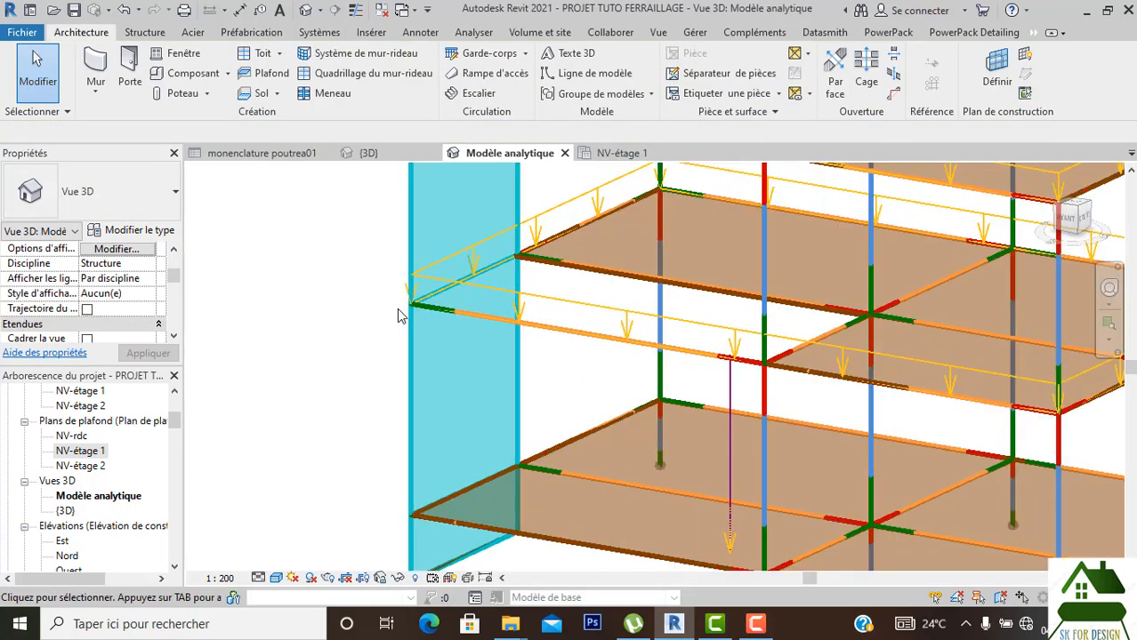
scroll(385, 302, "up", 3)
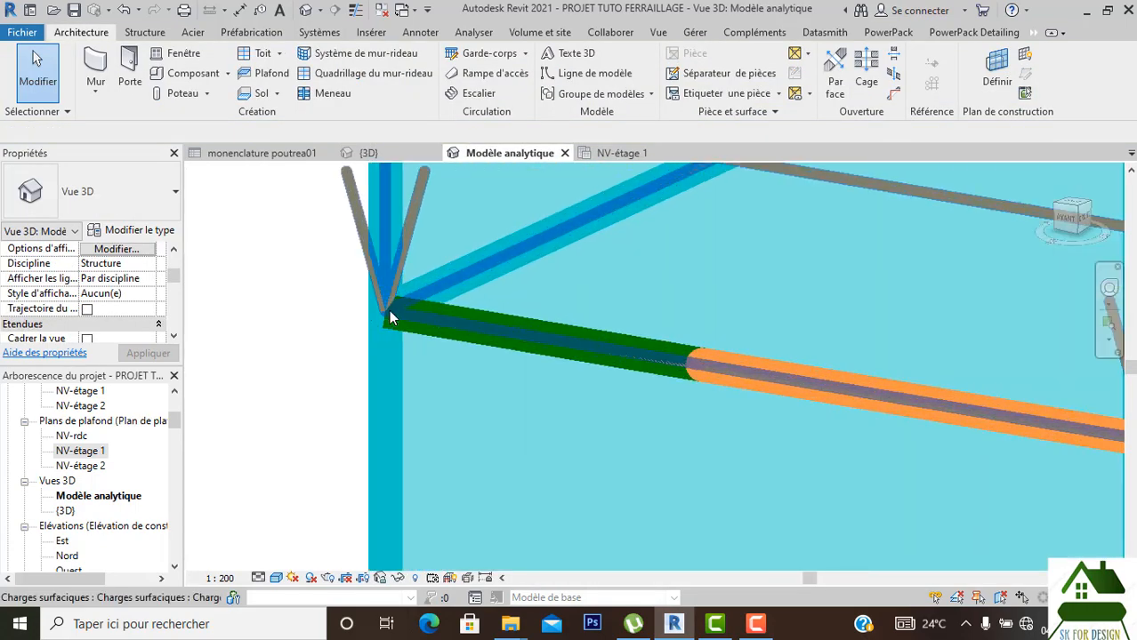
scroll(365, 382, "down", 5)
scroll(418, 420, "down", 6)
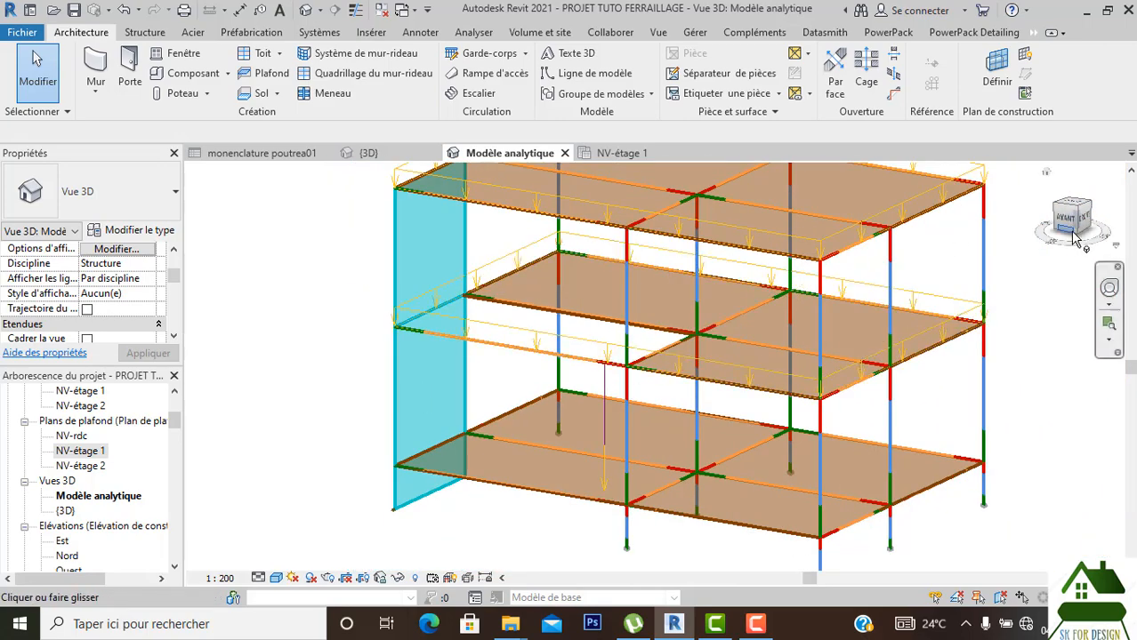
middle_click_drag(872, 263, 347, 231, "shift")
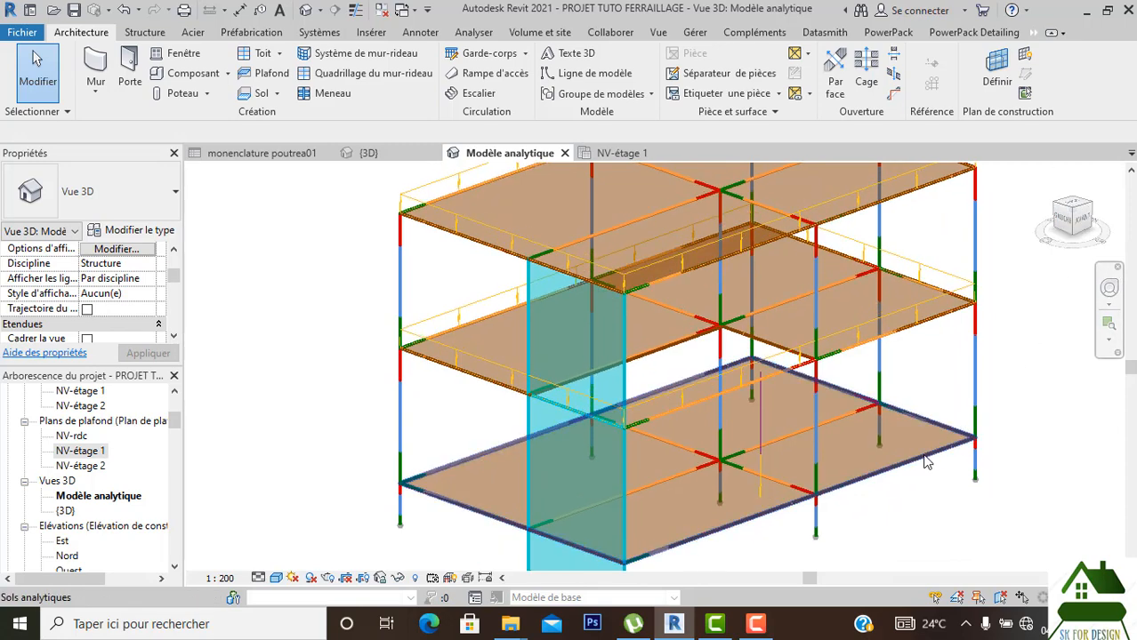
scroll(664, 336, "up", 6)
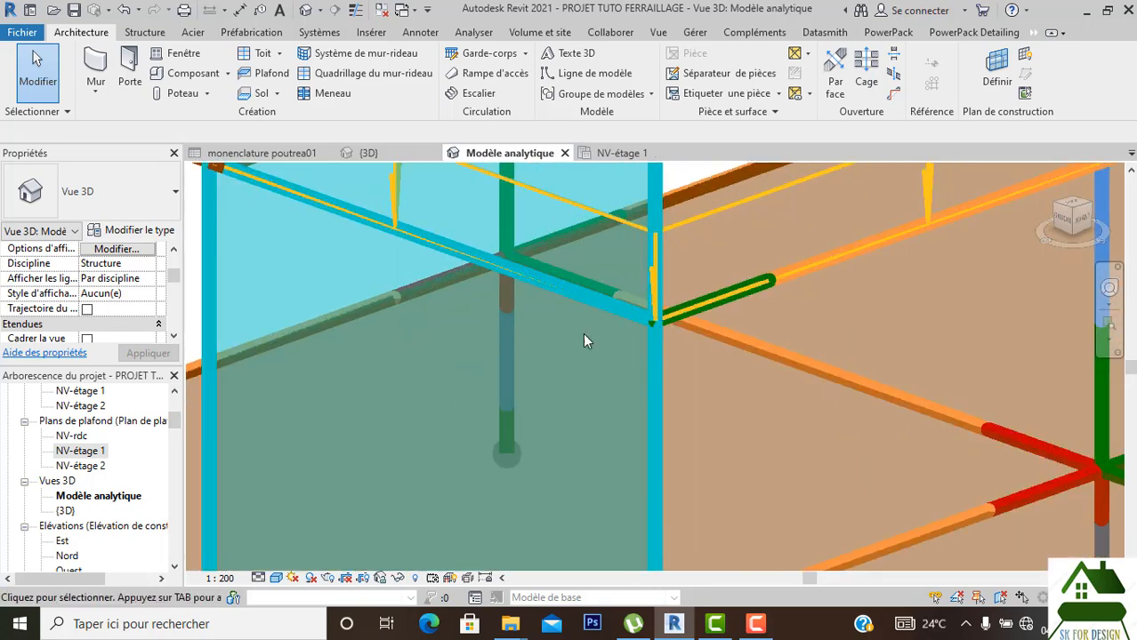
scroll(654, 321, "up", 3)
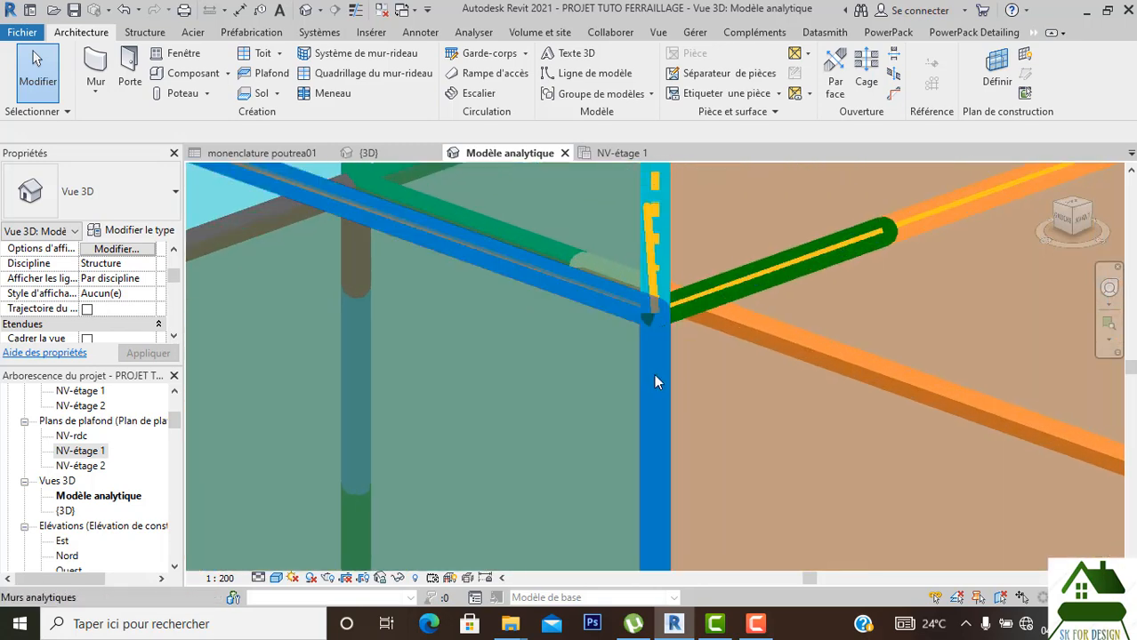
Edit the analytical model, apply wall adjustment (Mur Réglage) to the analytical wall at the first-floor beam junction, and finish the edit.
left_click(654, 374)
left_click(922, 87)
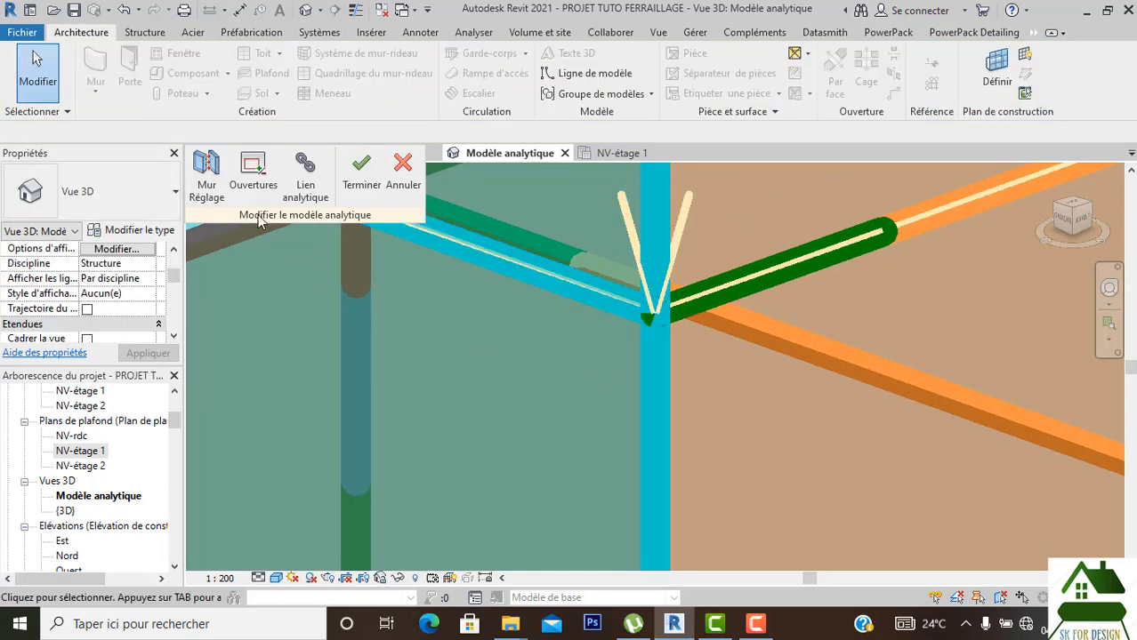
left_click(207, 180)
middle_click_drag(683, 373, 681, 435)
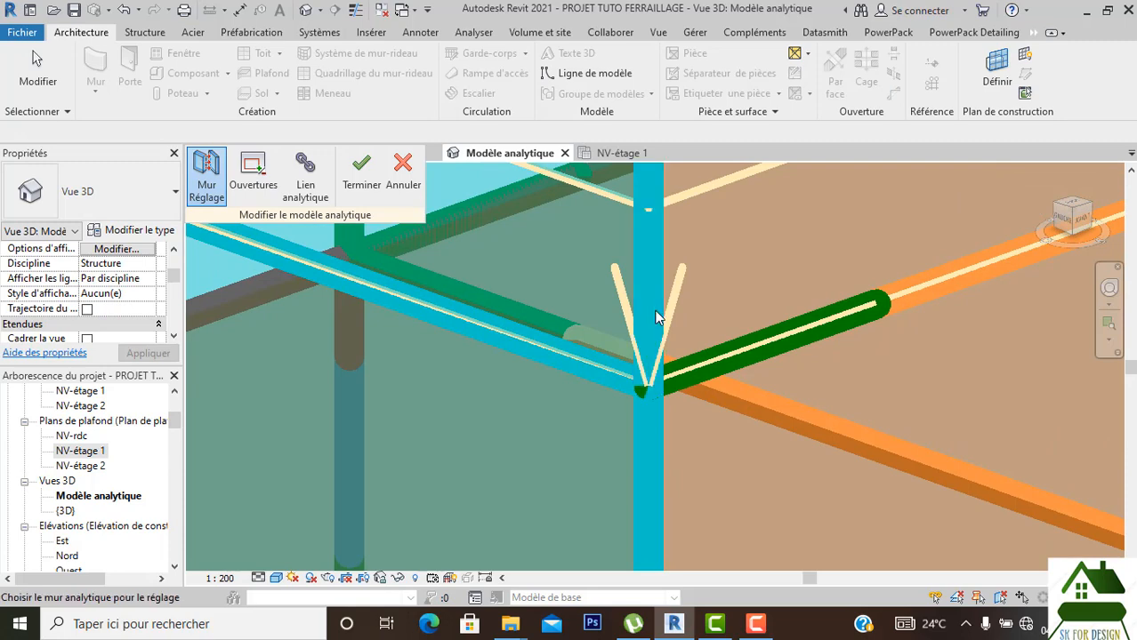
left_click(646, 433)
scroll(646, 435, "down", 5)
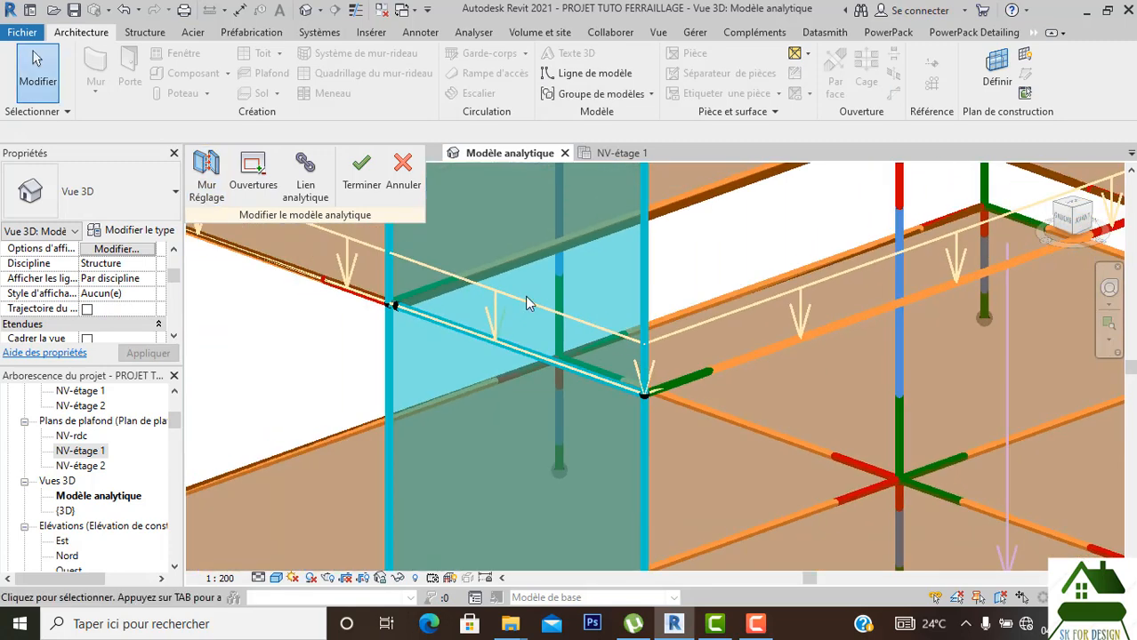
left_click(360, 172)
Inspect the single concentrated load in the analytical model and delete it.
scroll(631, 398, "down", 8)
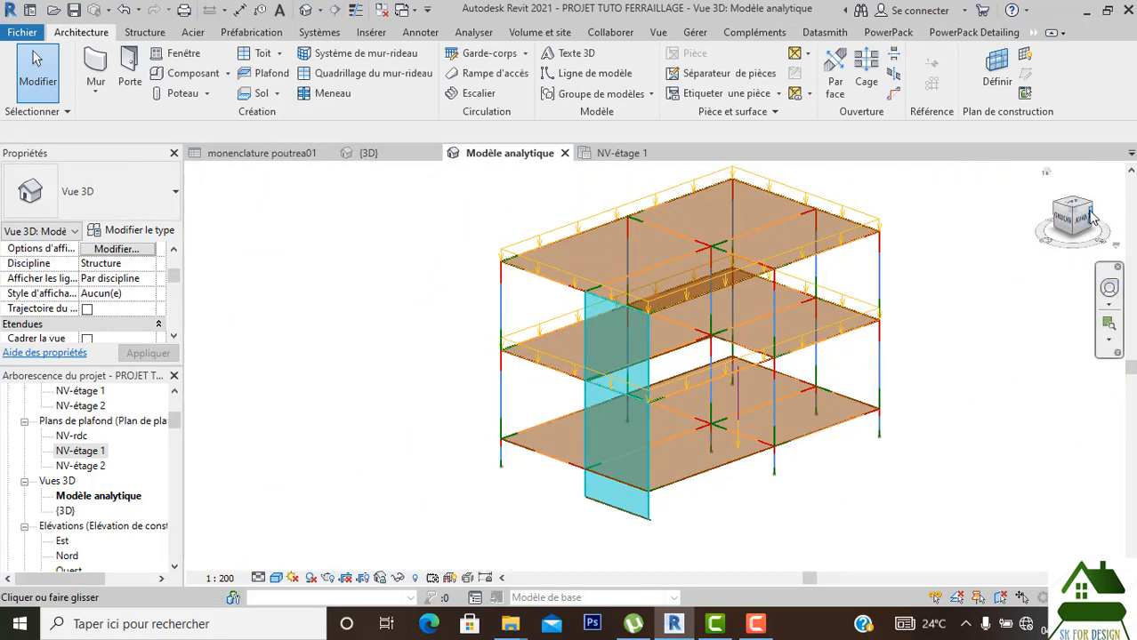
middle_click_drag(1023, 253, 903, 219, "shift")
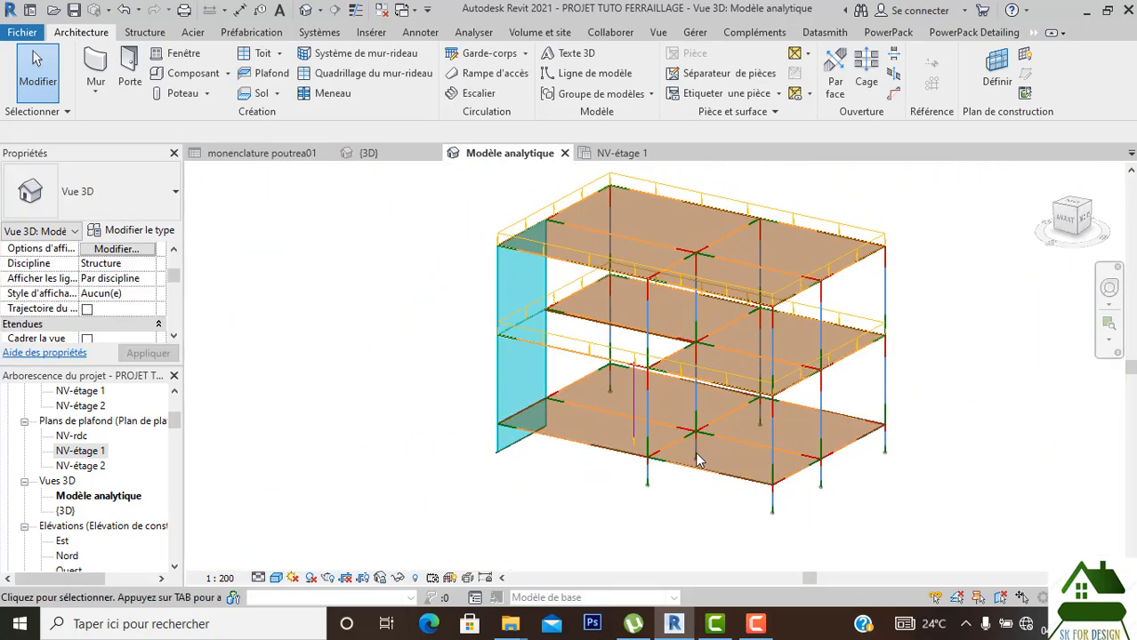
scroll(625, 378, "up", 3)
left_click(624, 380)
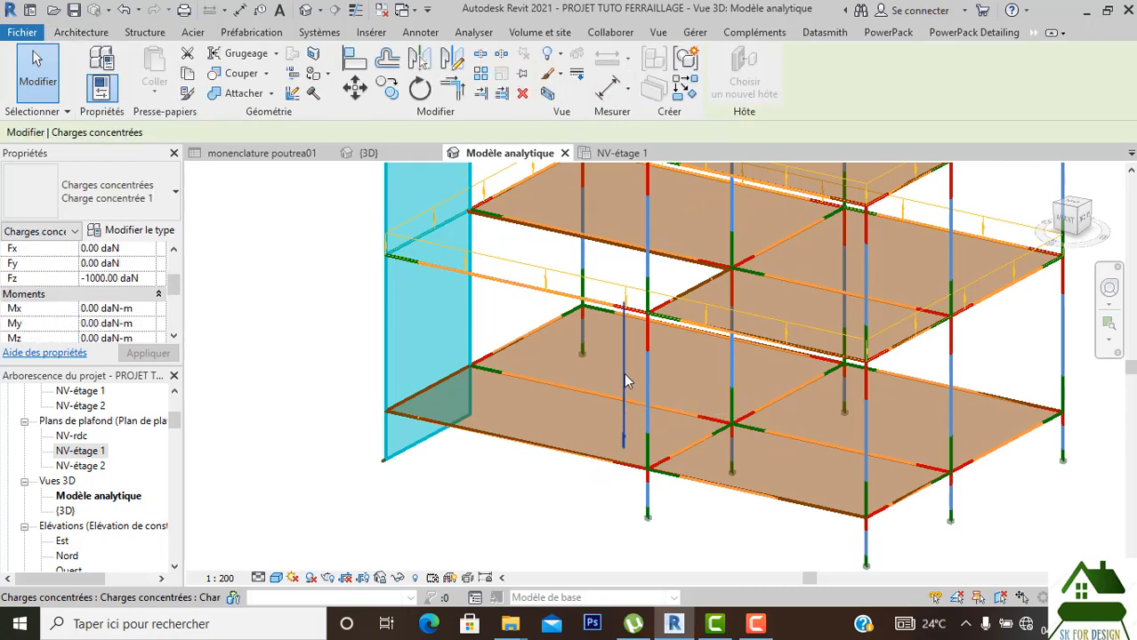
key("Escape")
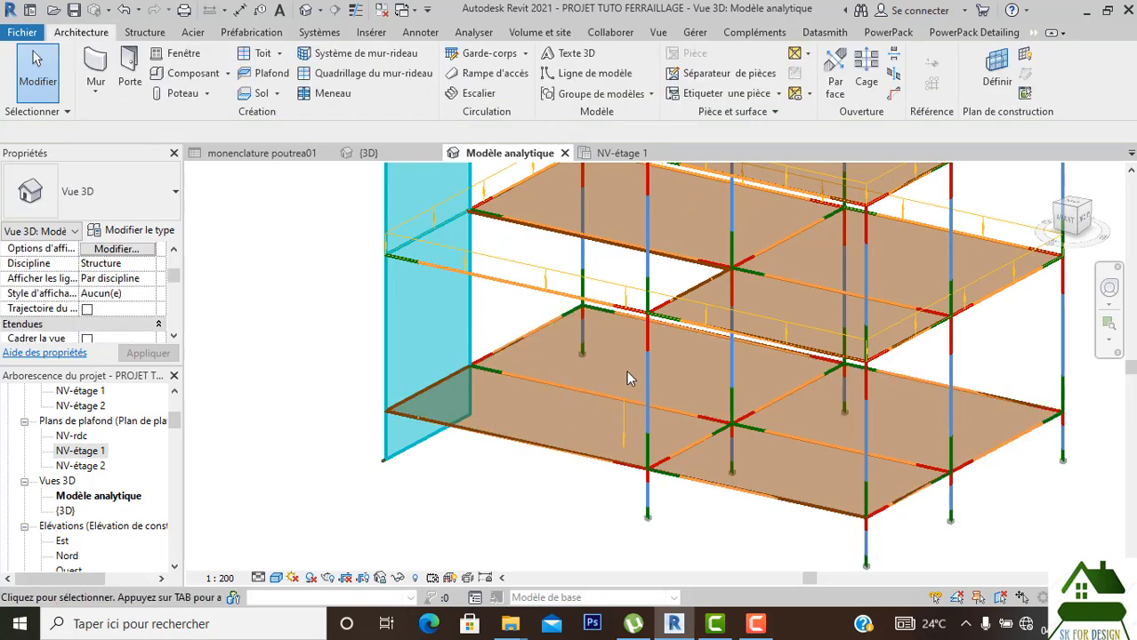
mouse_move(1073, 223)
left_mouse_down()
mouse_move(1119, 226)
mouse_move(251, 223)
mouse_move(338, 226)
left_mouse_up()
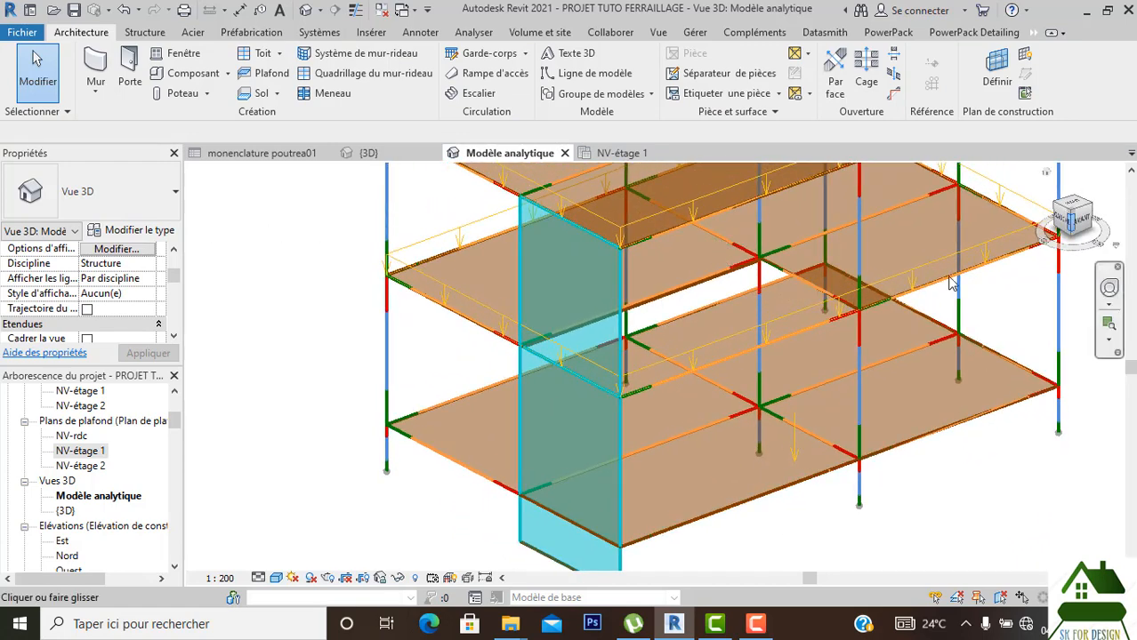
left_click(793, 438)
key("Delete")
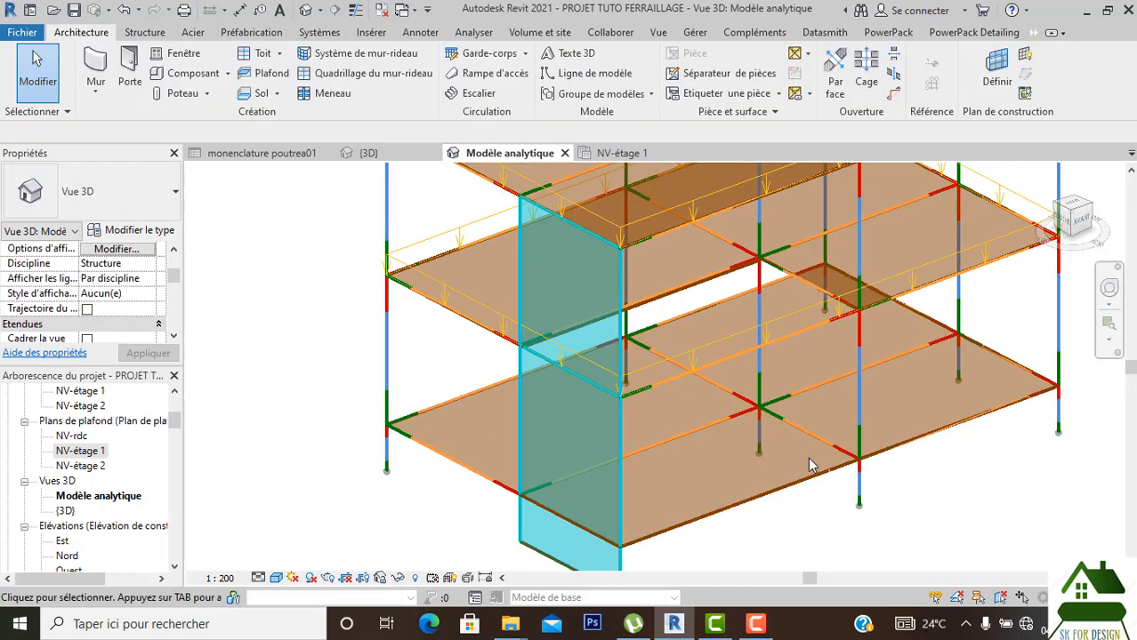
Send the analytical model to Robot Structural Analysis with direct integration and decline to view the message list.
scroll(807, 462, "down", 1)
middle_click_drag(809, 466, 749, 473)
scroll(849, 365, "down", 1)
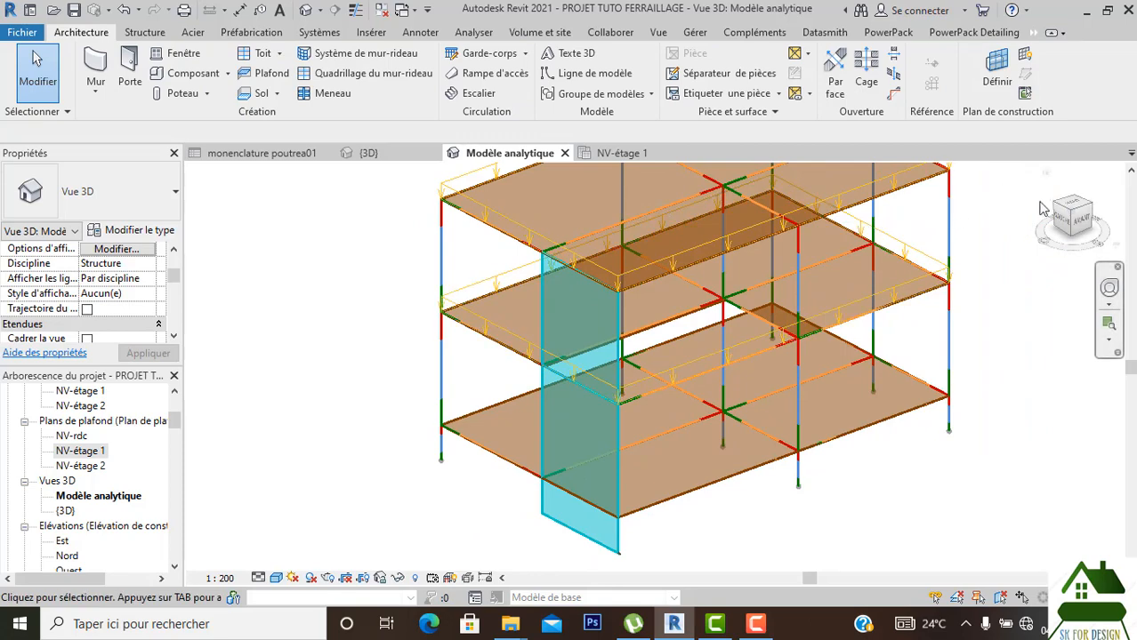
left_click(1065, 224)
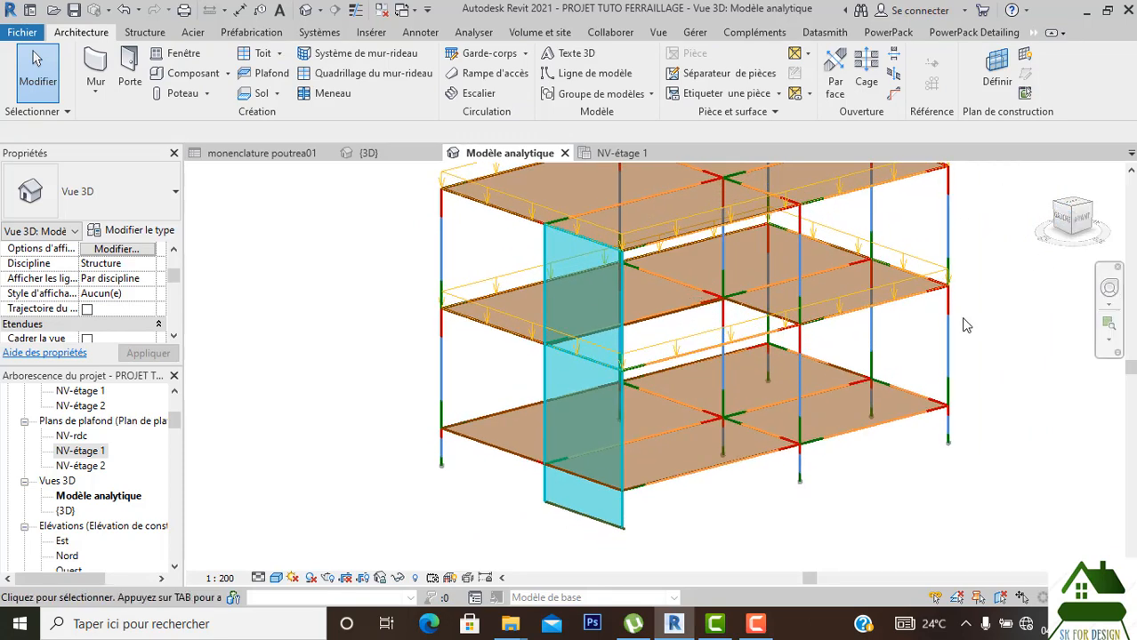
middle_click_drag(969, 342, 928, 381)
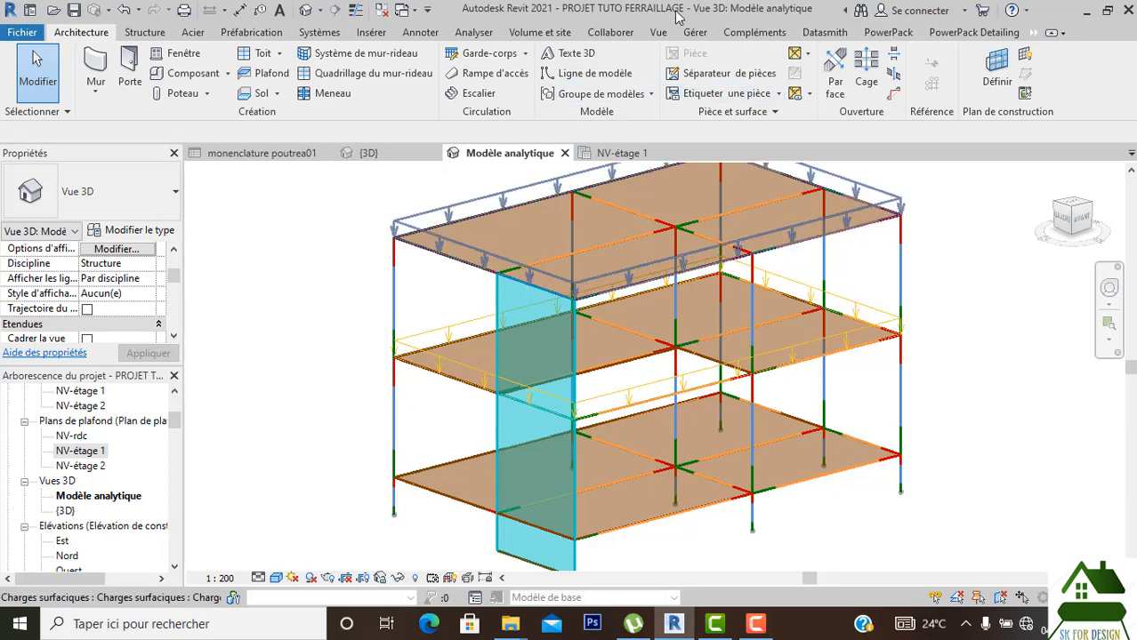
left_click(474, 33)
left_click(991, 113)
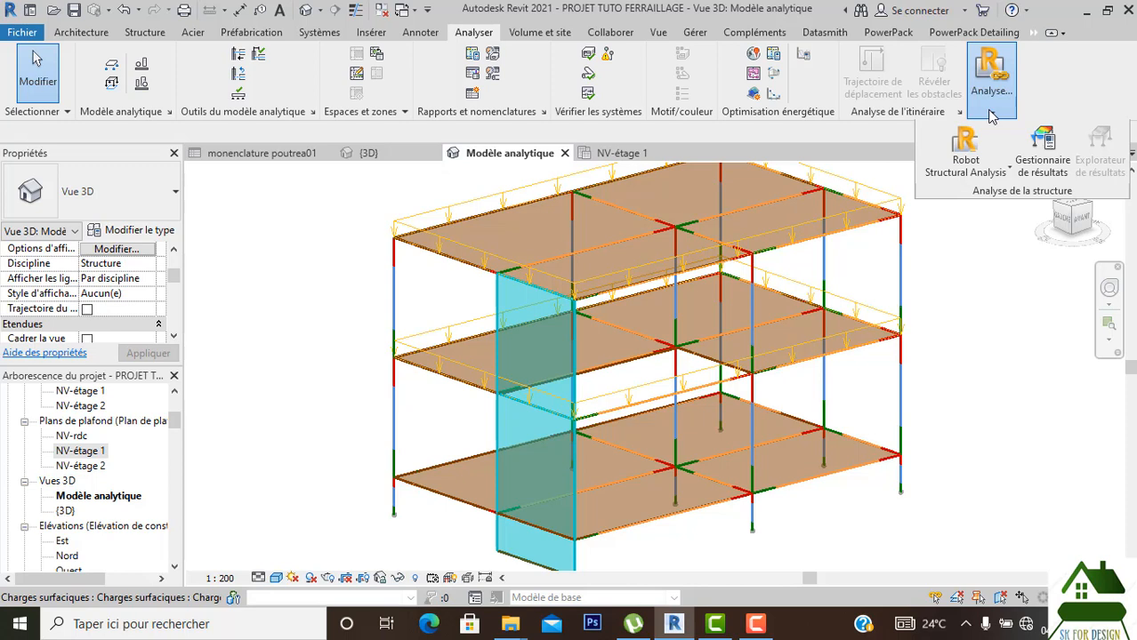
left_click(1007, 172)
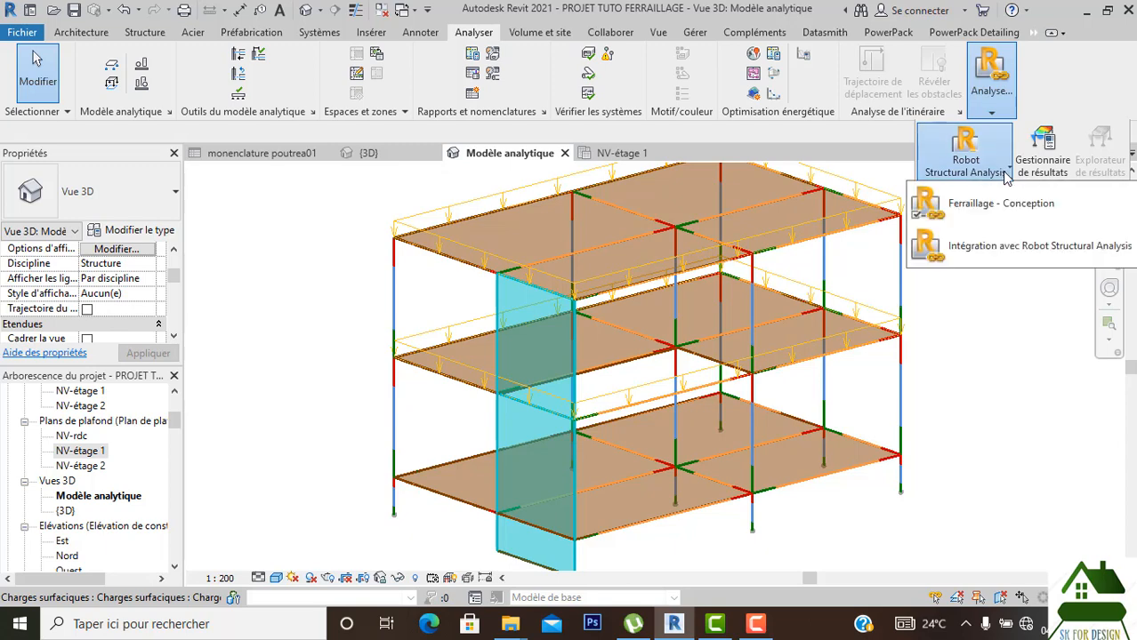
left_click(1017, 248)
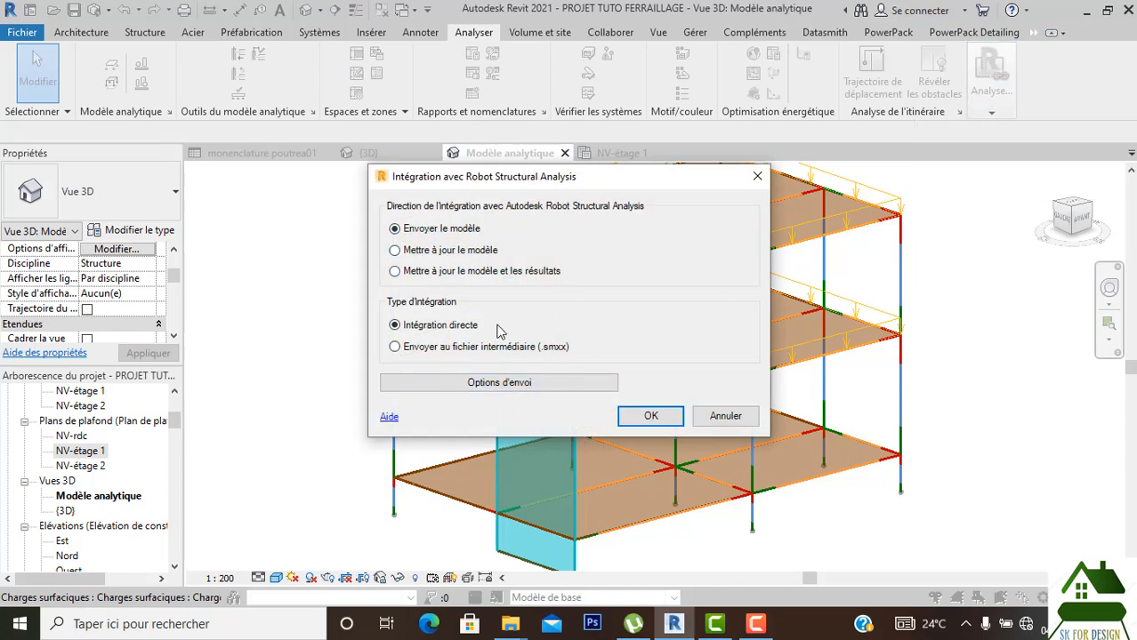
left_click(651, 419)
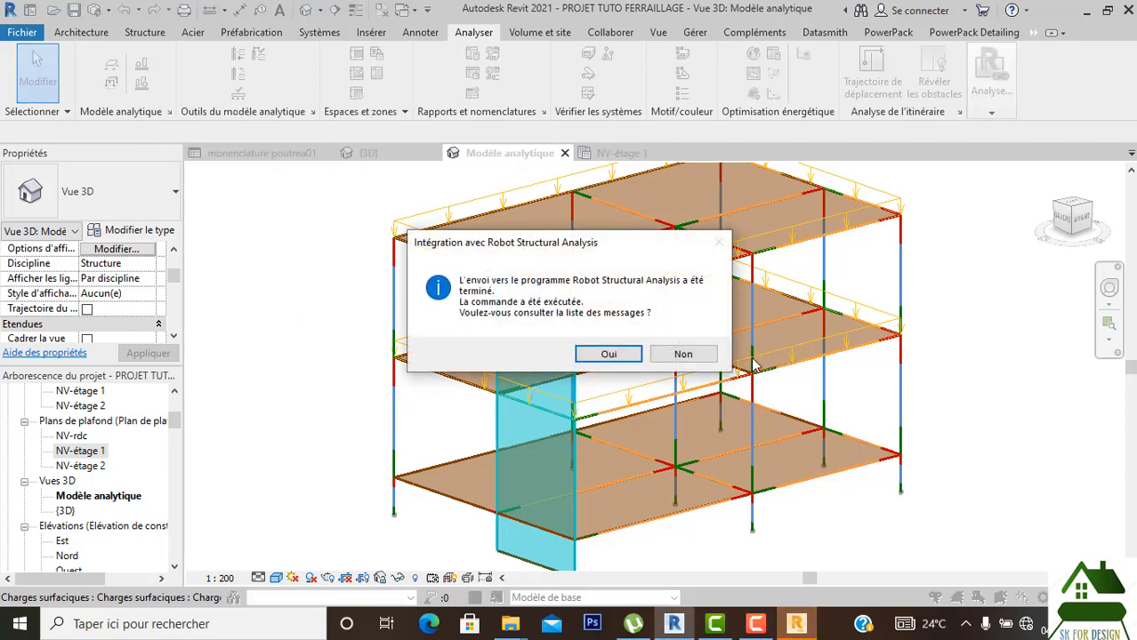
left_click(683, 354)
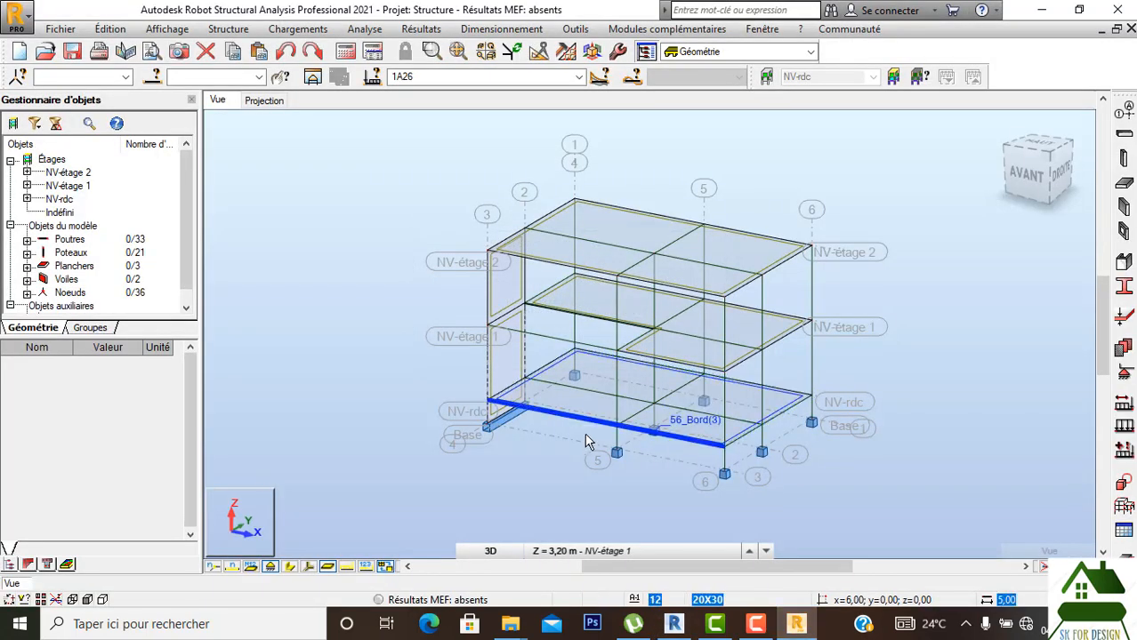
Display the bar section shapes in Robot Structural Analysis and examine the imported structure from the front and rear.
left_click(289, 567)
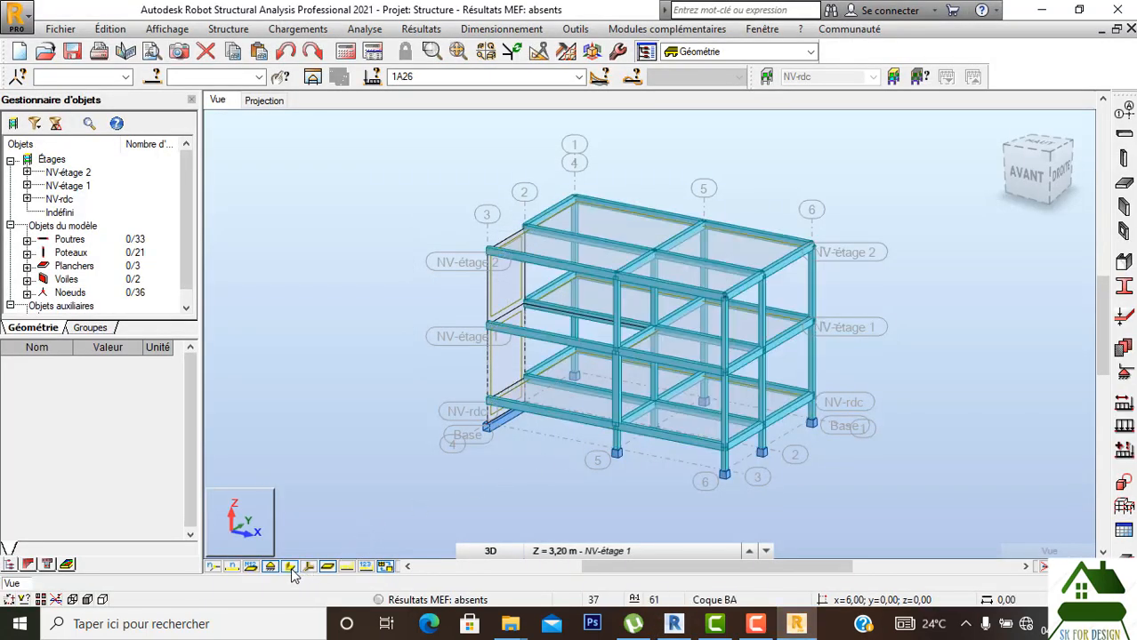
left_click(1006, 171)
left_click_drag(1032, 169, 1132, 169)
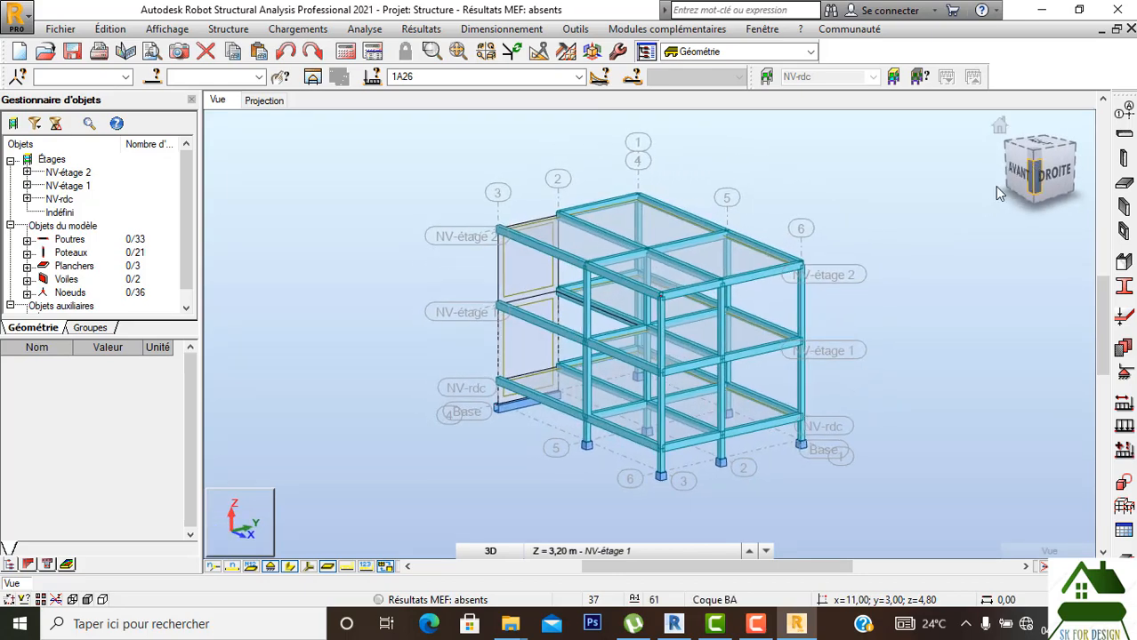
scroll(845, 365, "up", 4)
scroll(843, 371, "down", 4)
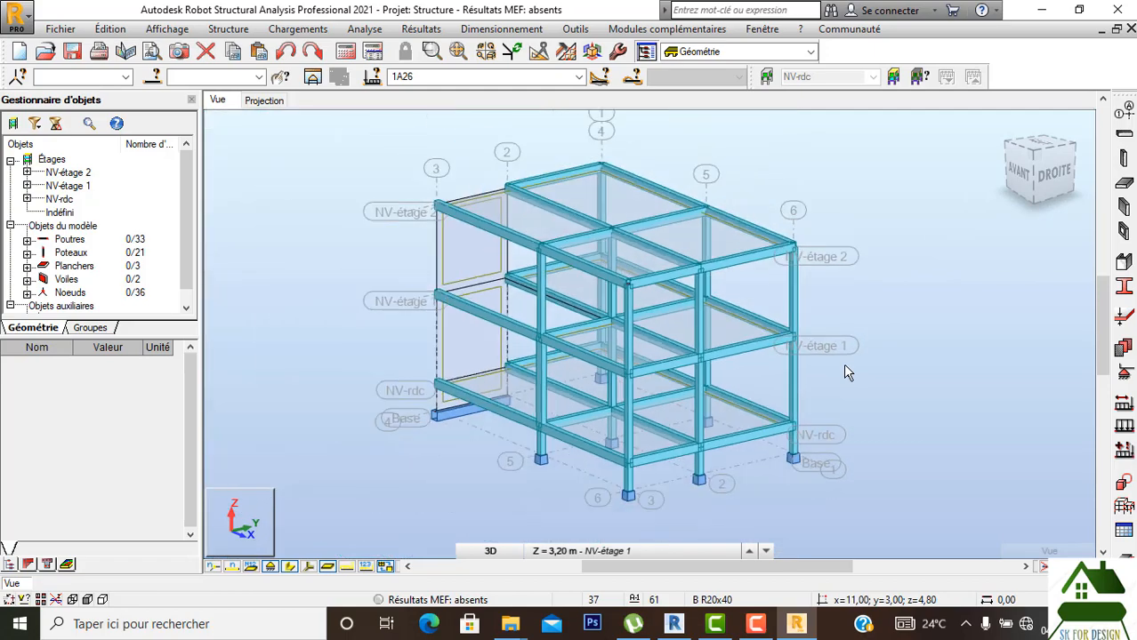
left_click_drag(1034, 173, 1085, 174)
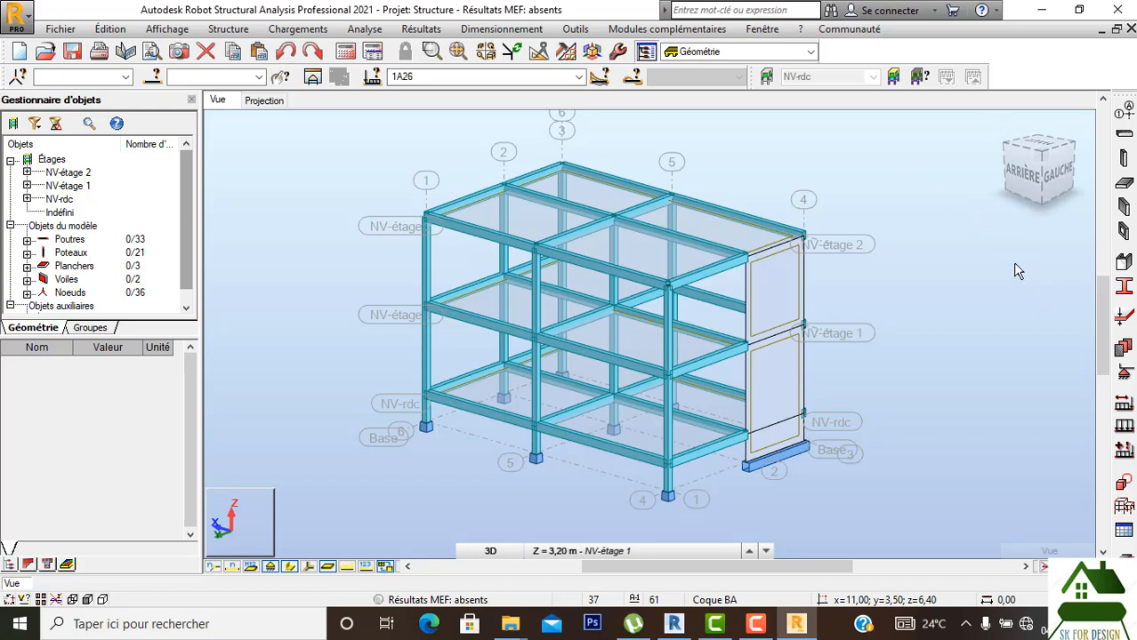
Switch to the Chargements layout and delete all load cases except DL1 and LL1.
left_click(811, 52)
left_click(741, 112)
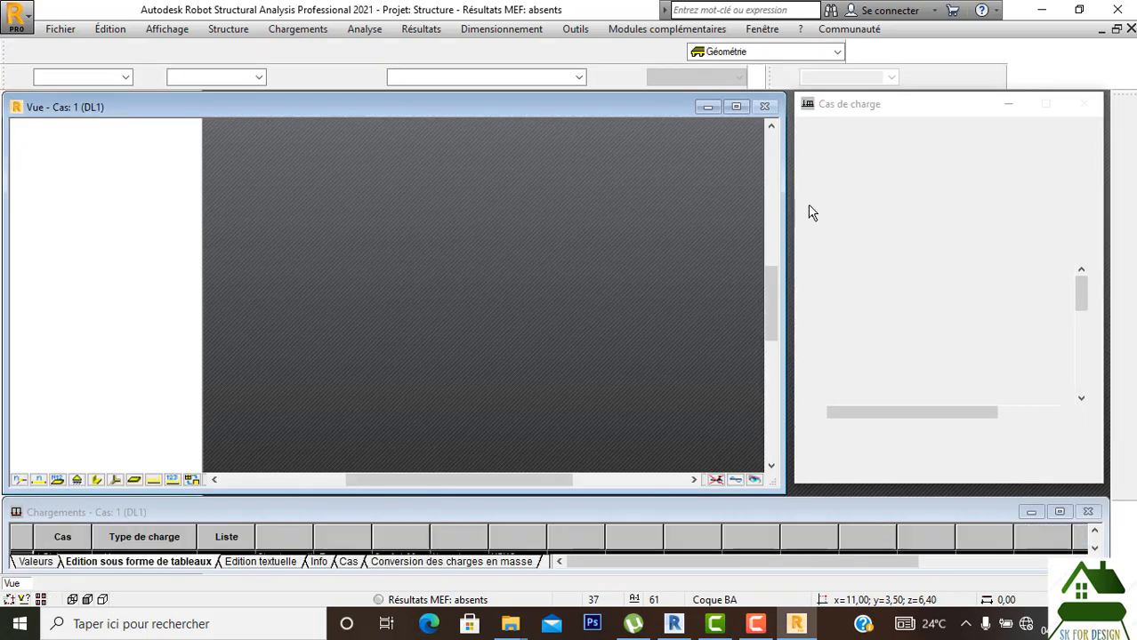
scroll(972, 325, "down", 6)
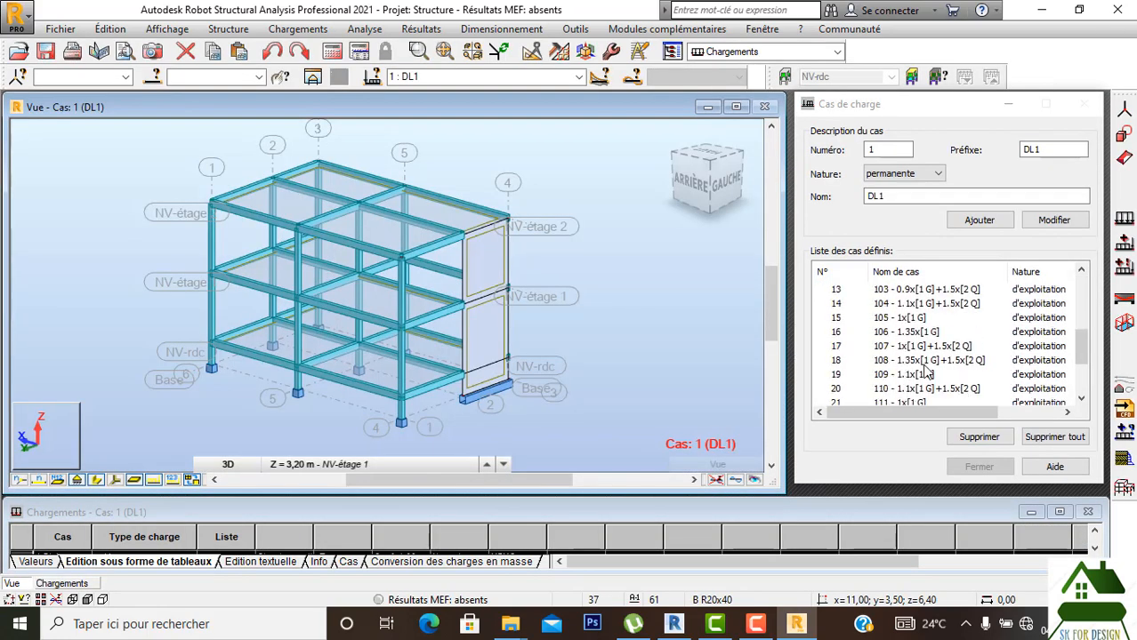
left_click(837, 389)
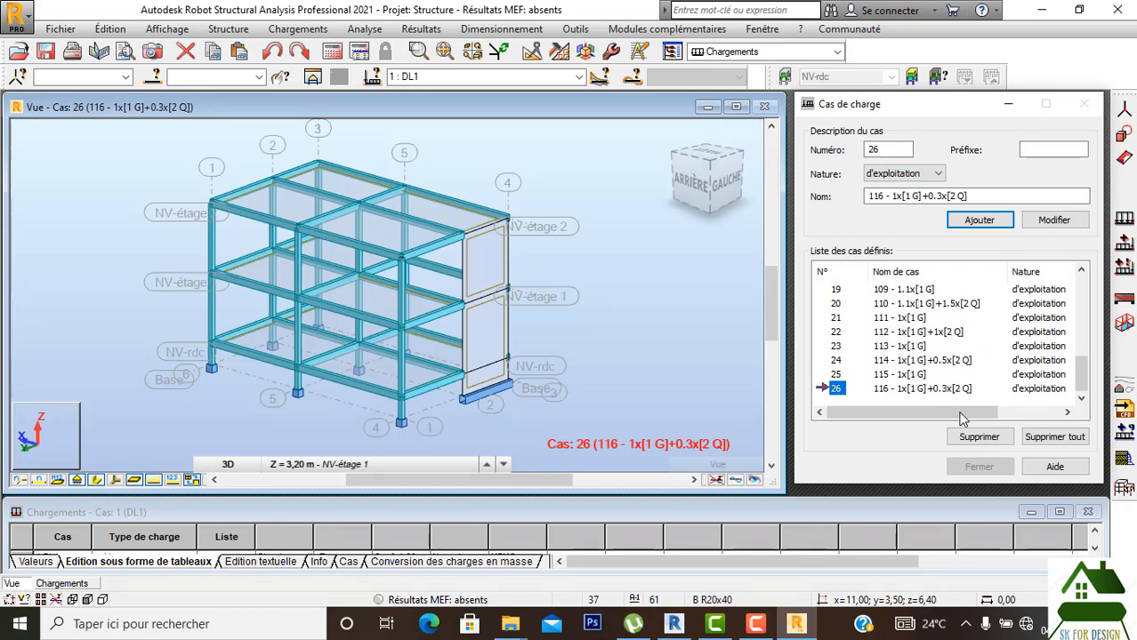
left_click(978, 438)
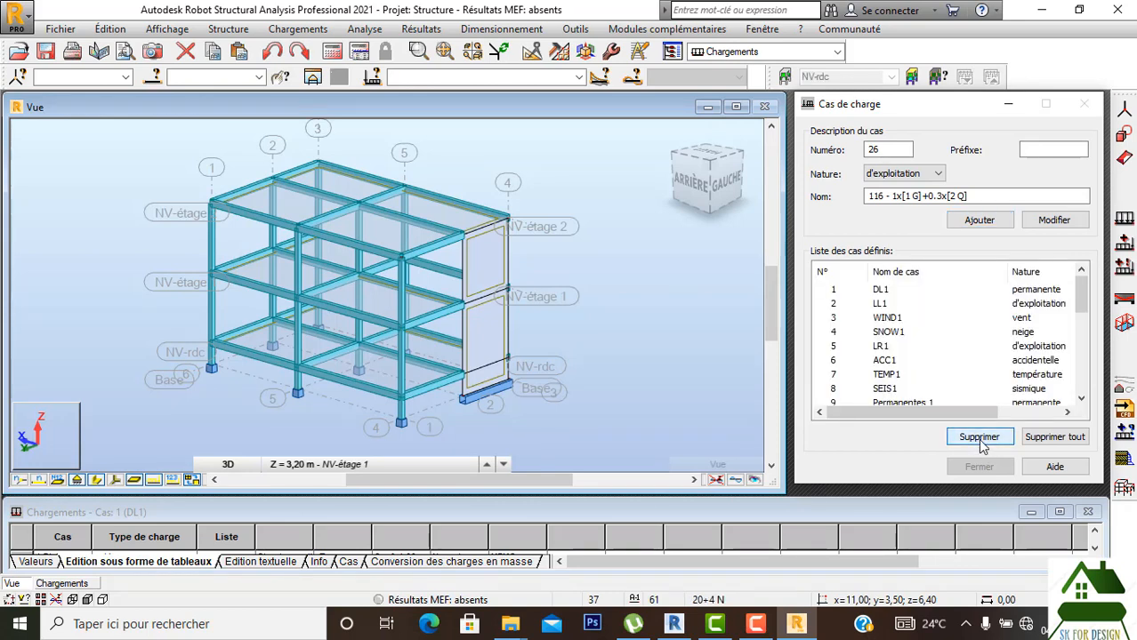
left_click(833, 318)
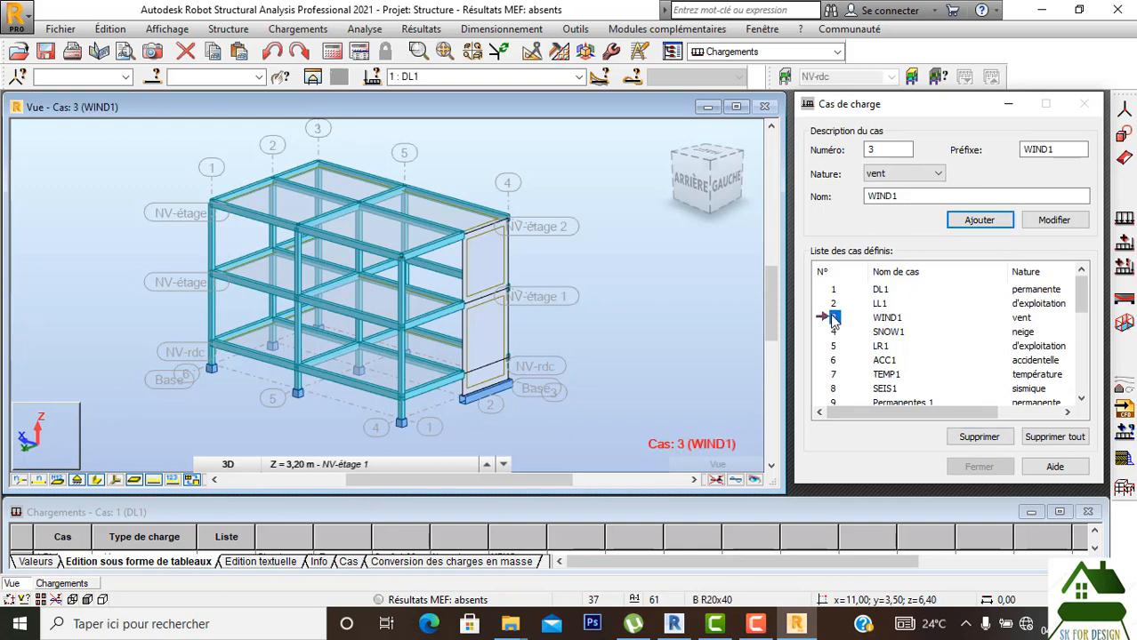
left_click(961, 438)
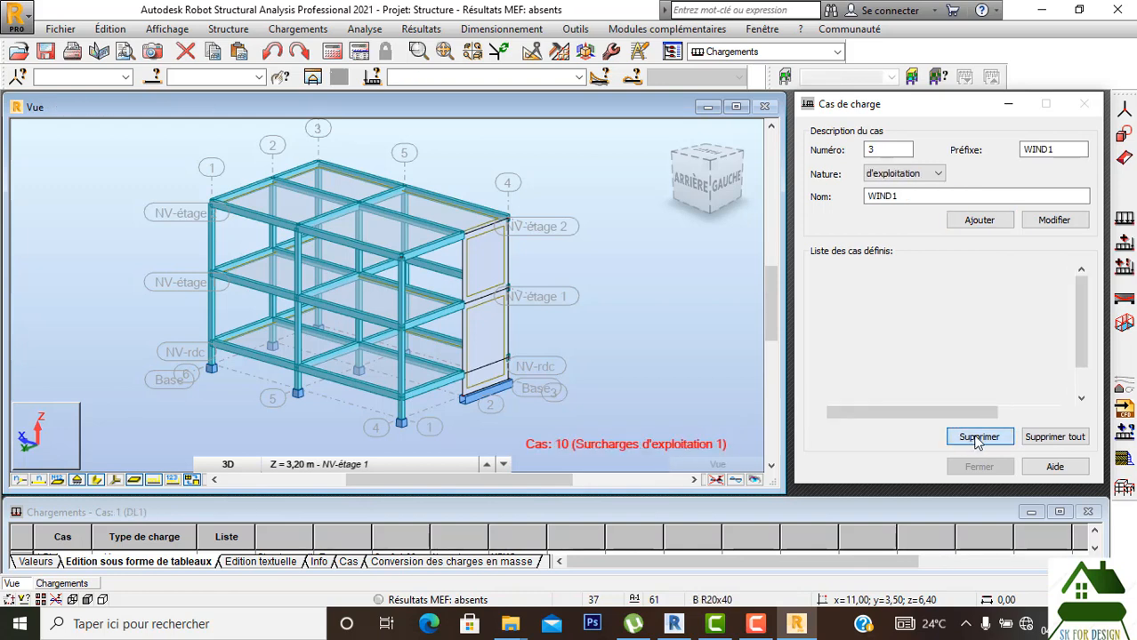
Display load cases DL1 and LL1 in turn and examine the loads applied to the structure.
left_click(830, 291)
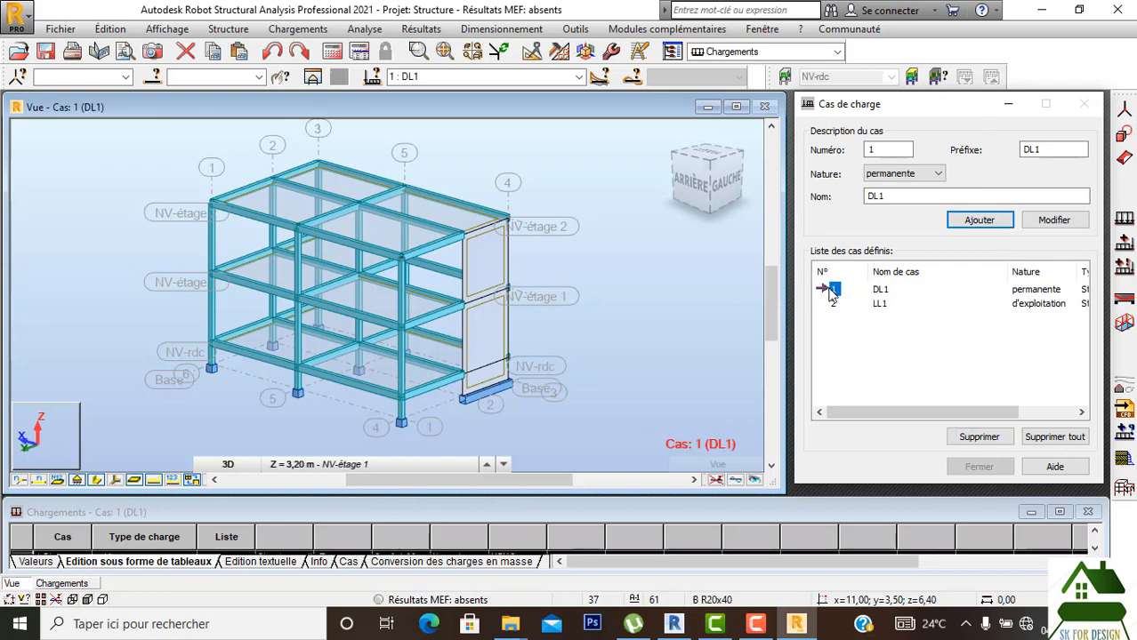
left_click(833, 303)
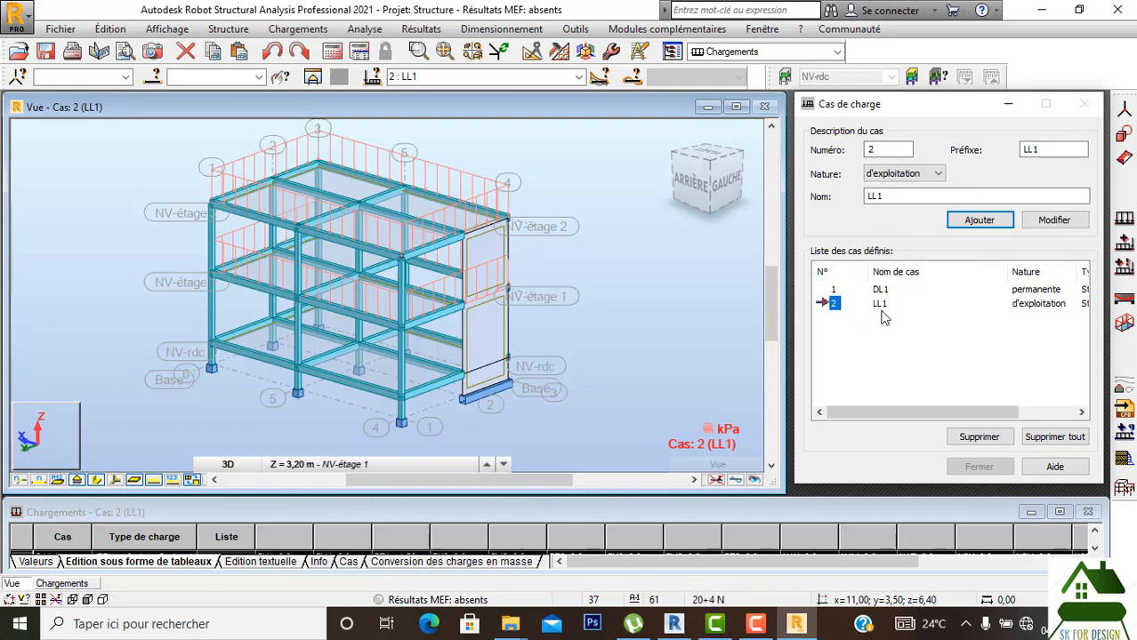
scroll(680, 387, "down", 2)
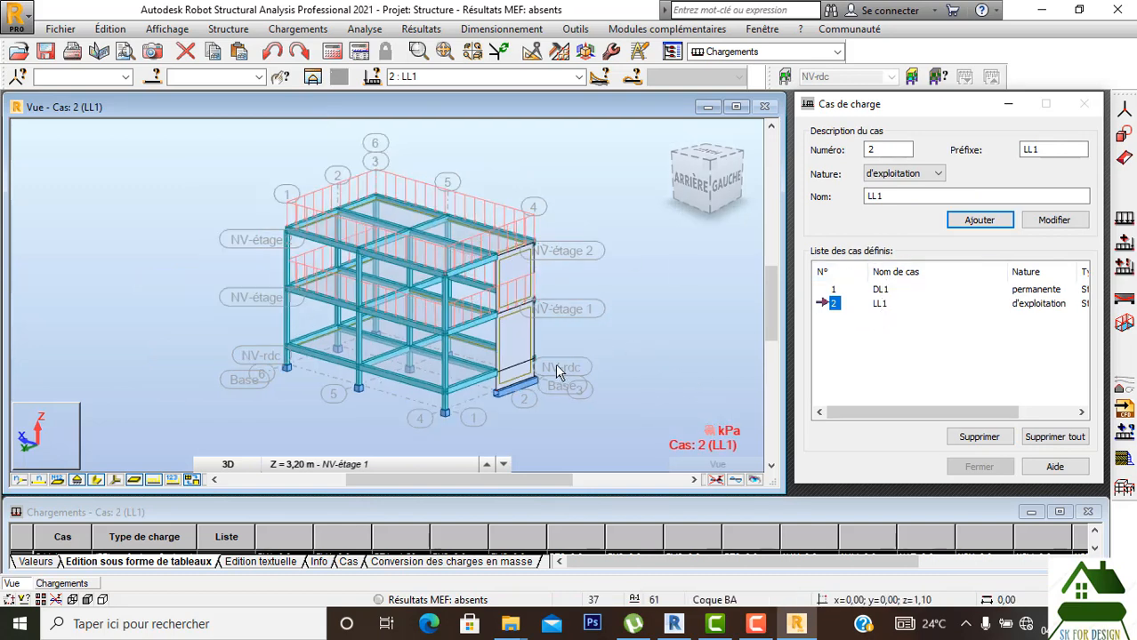
scroll(555, 364, "up", 3)
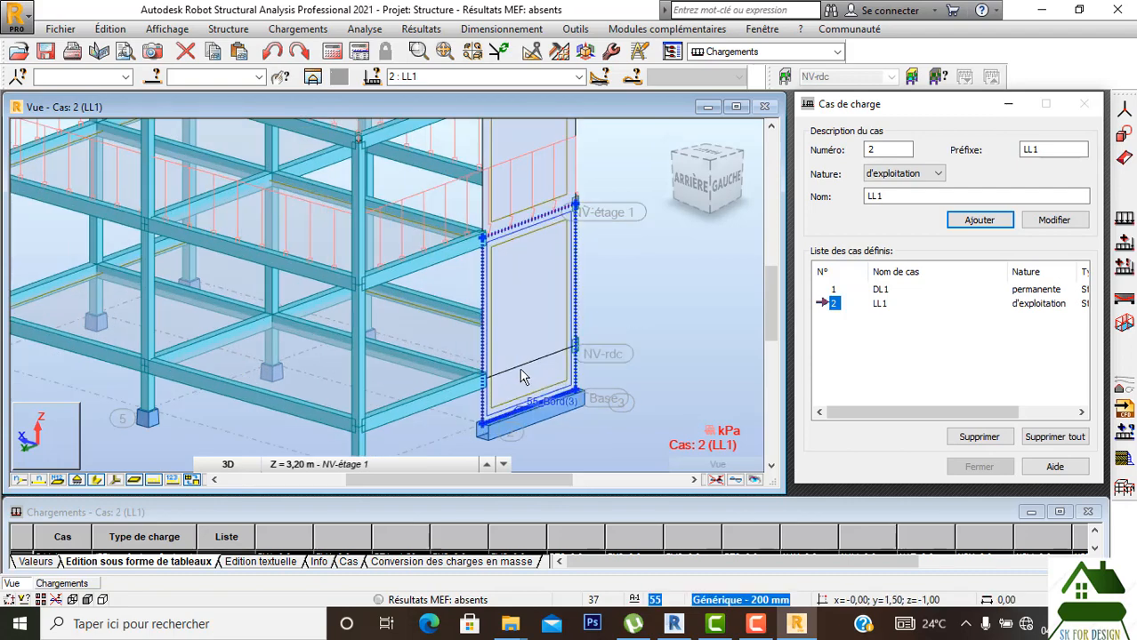
scroll(521, 369, "up", 5)
scroll(522, 348, "down", 6)
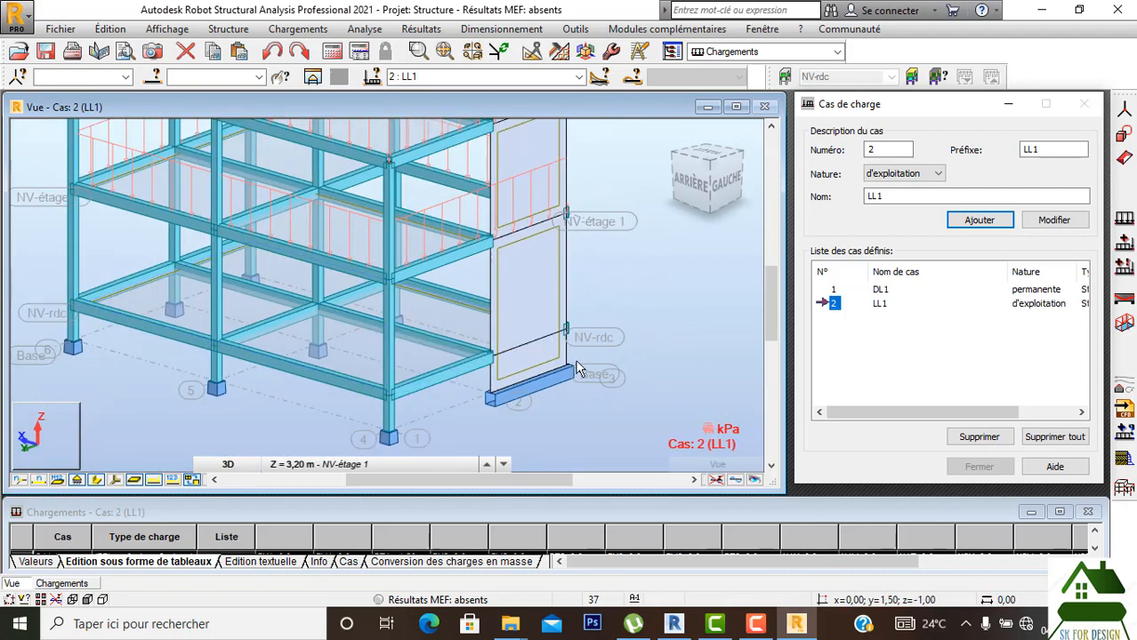
scroll(578, 369, "down", 4)
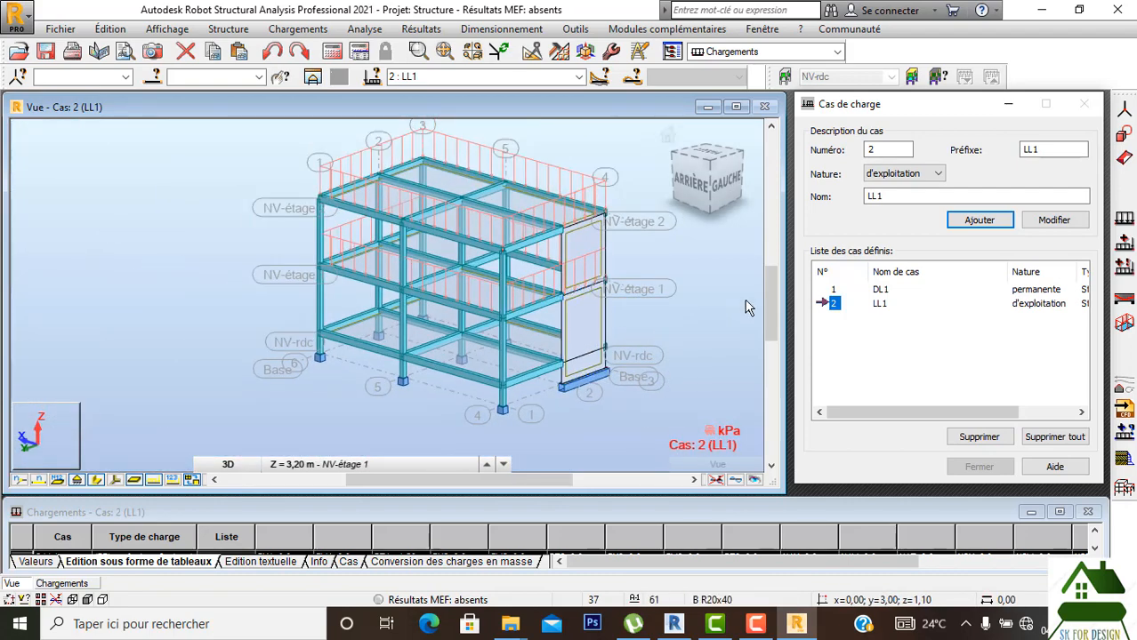
Return to the Géométrie layout and set the job's design codes to BAEL 91 mod. 99 for reinforced concrete and DTU 13.12 for geotechnics.
left_click(837, 52)
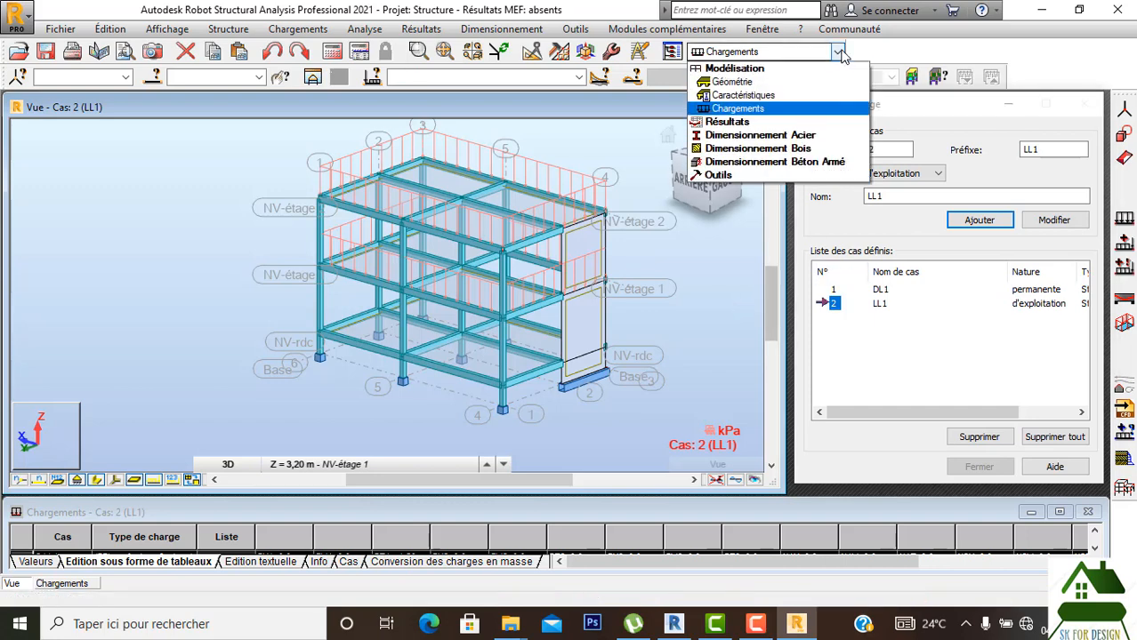
left_click(786, 85)
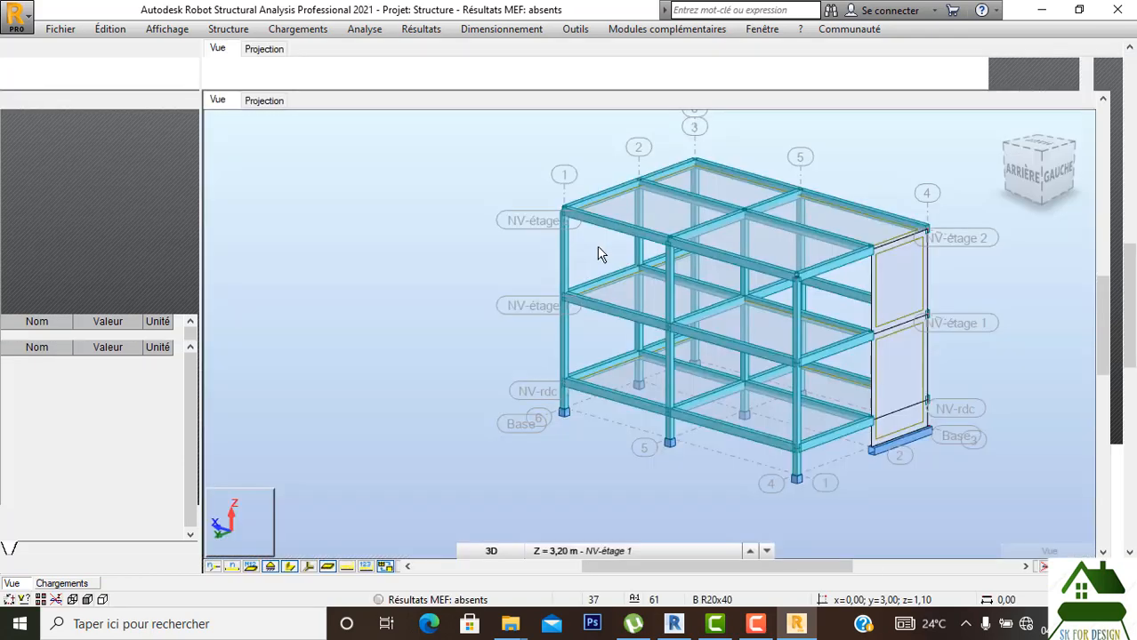
left_click(576, 29)
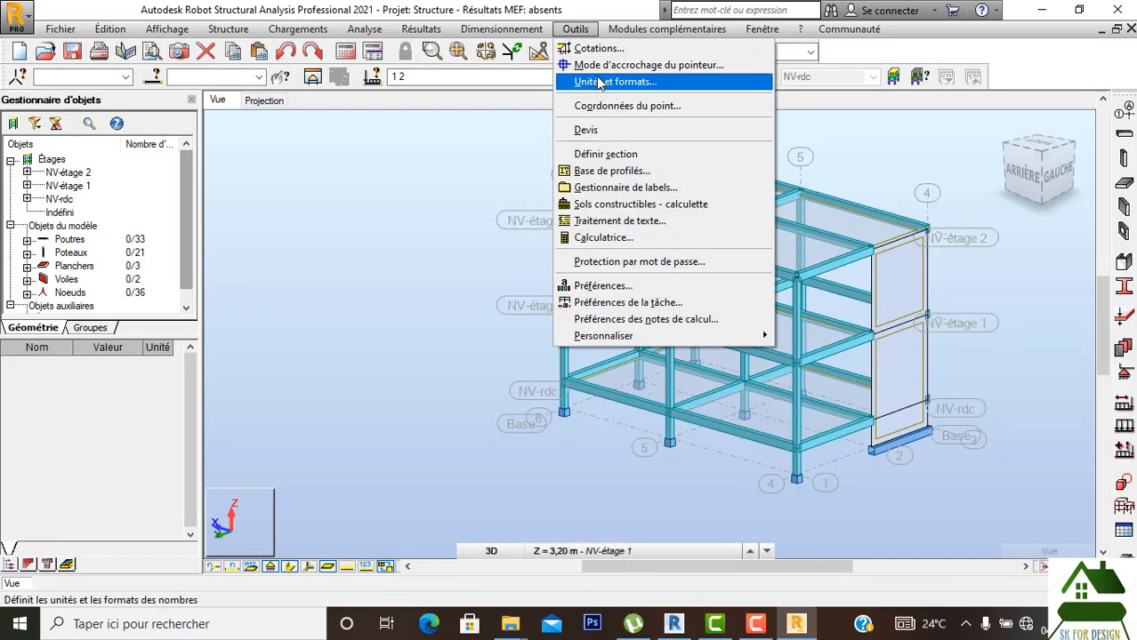
left_click(613, 305)
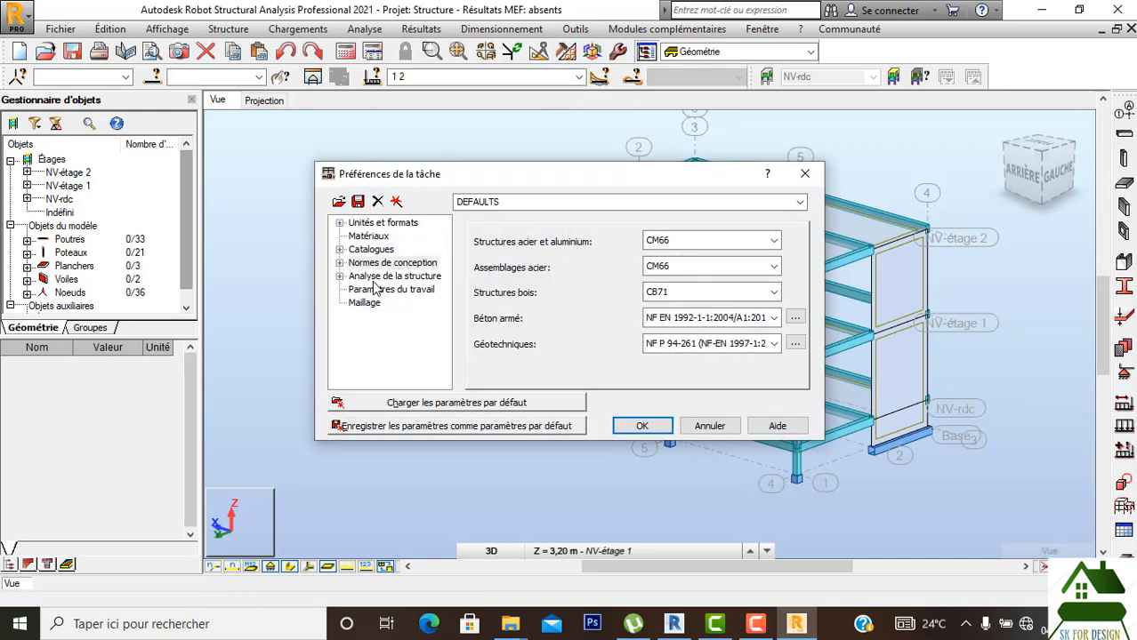
left_click(377, 278)
left_click(378, 264)
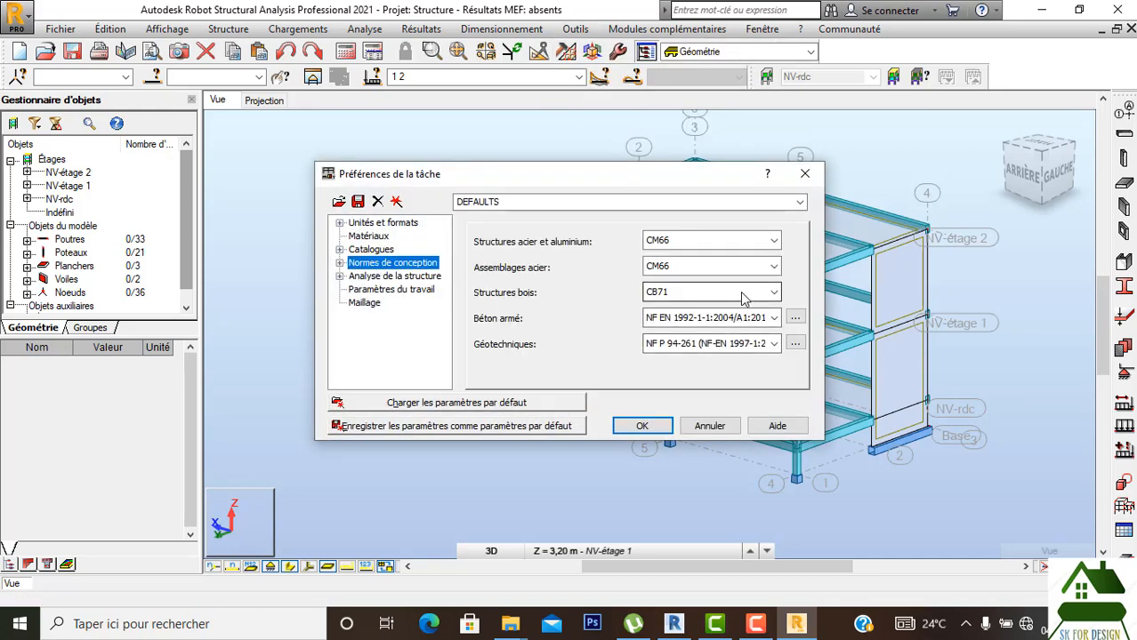
left_click(774, 317)
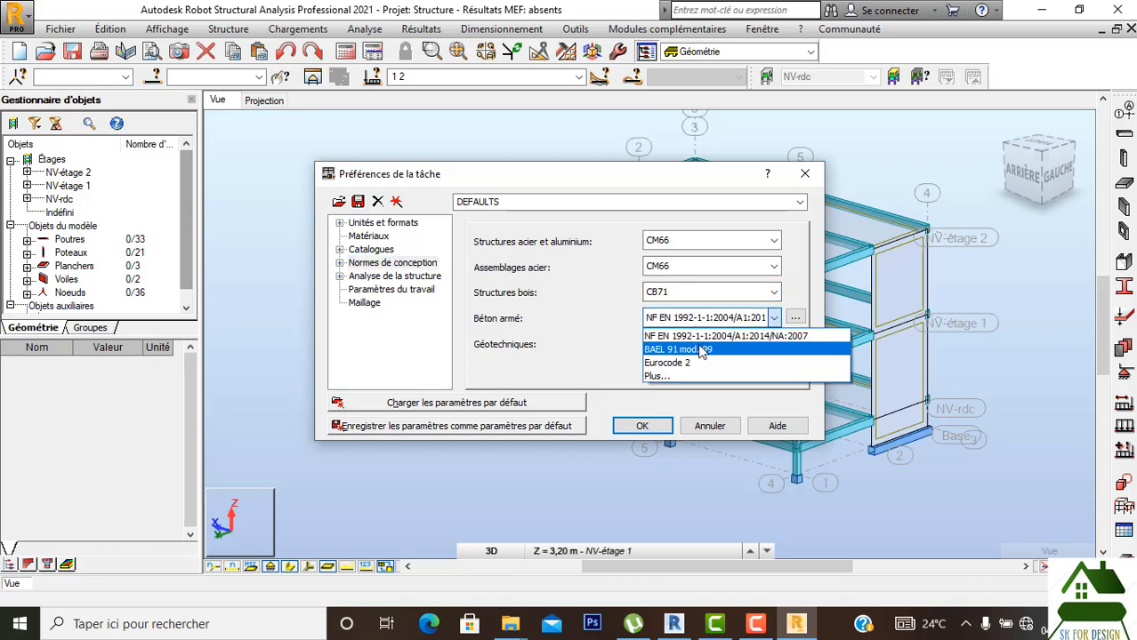
left_click(678, 350)
left_click(773, 344)
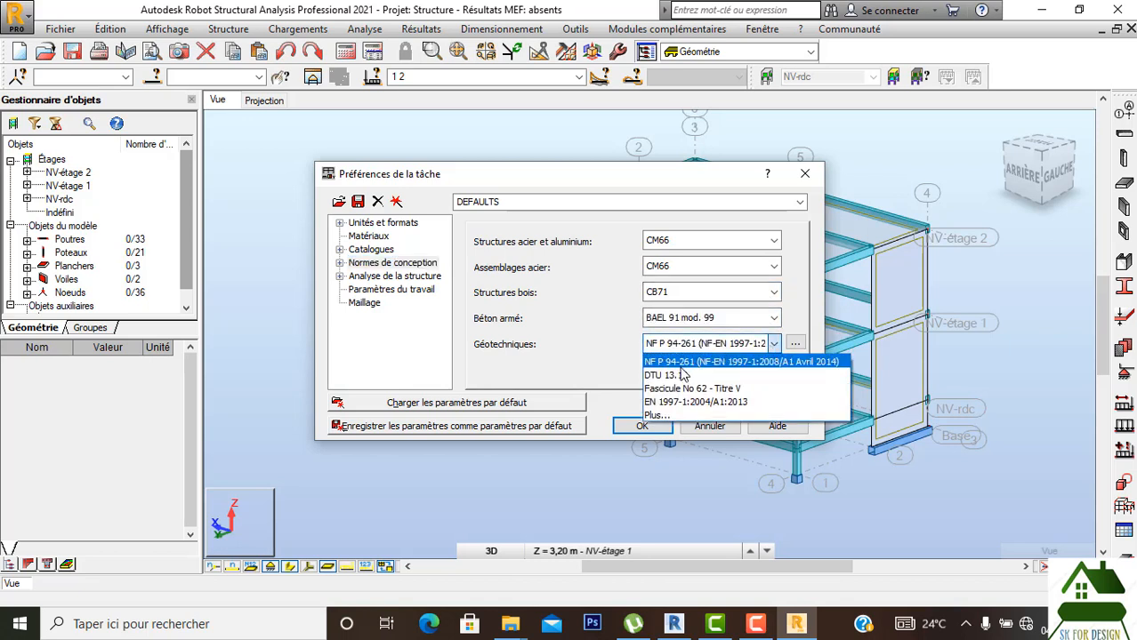
left_click(675, 365)
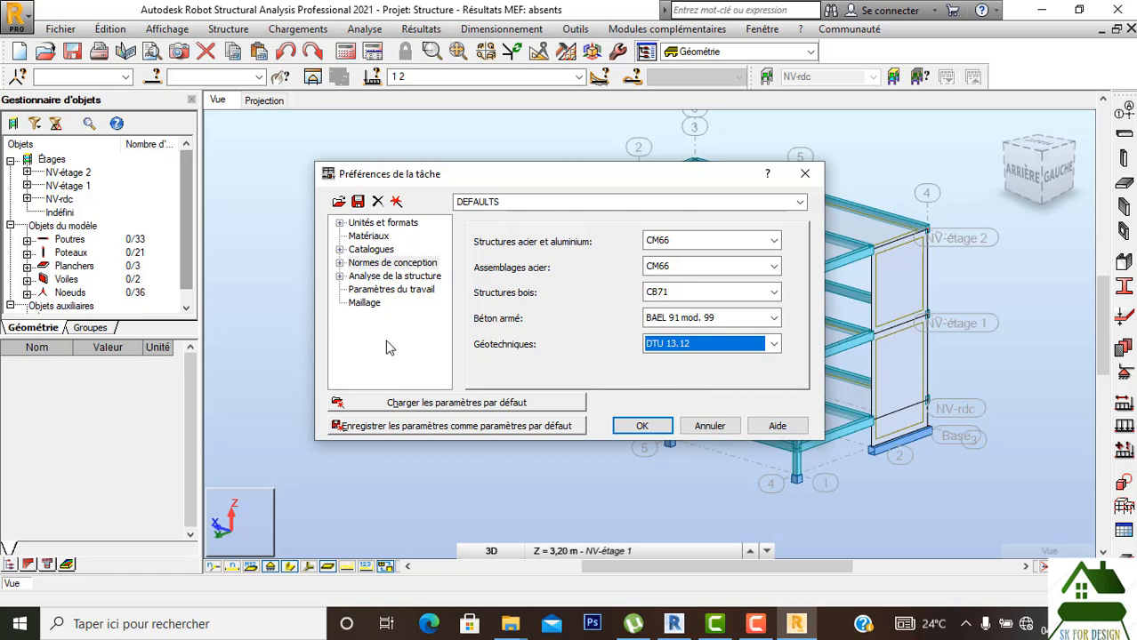
Review the job's material, structural analysis and meshing preferences, and accept the job preferences.
left_click(369, 236)
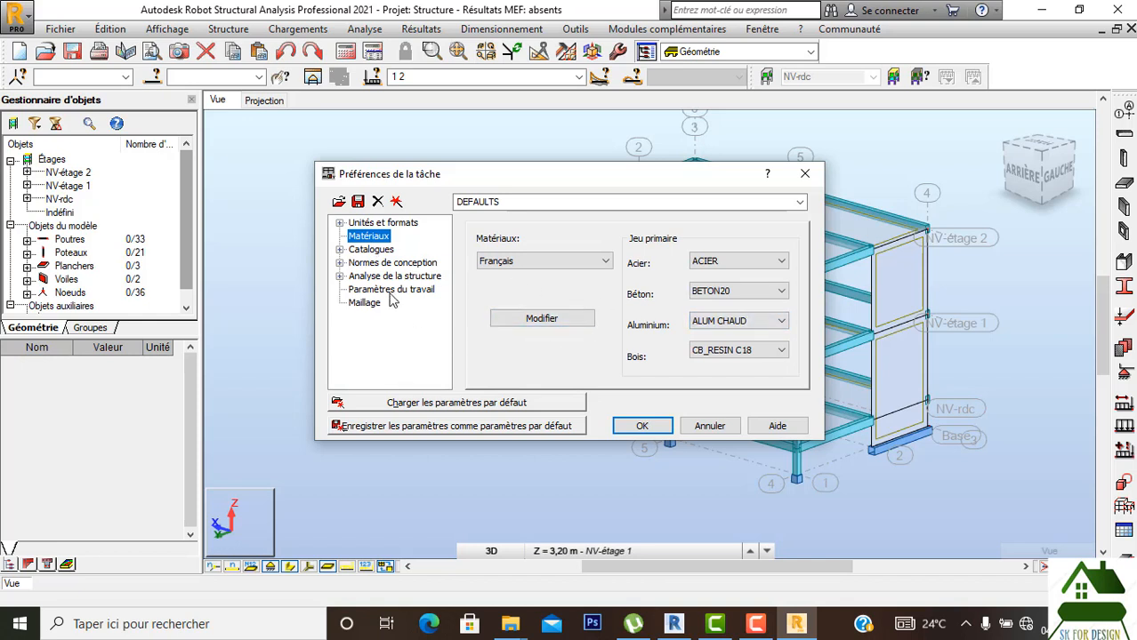
left_click(391, 276)
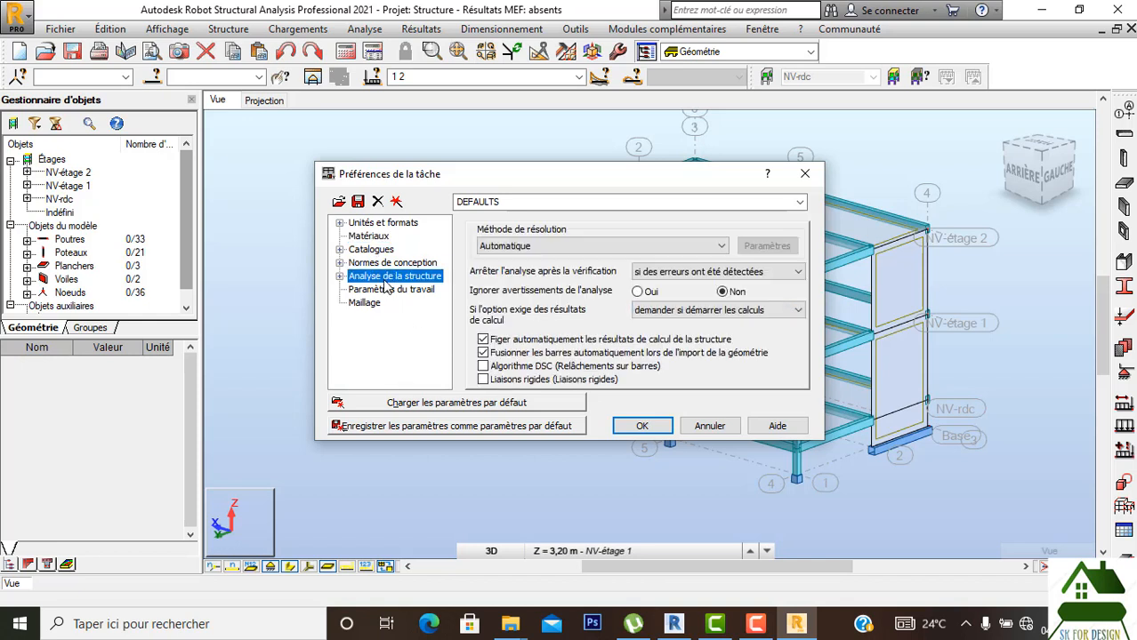
left_click(538, 248)
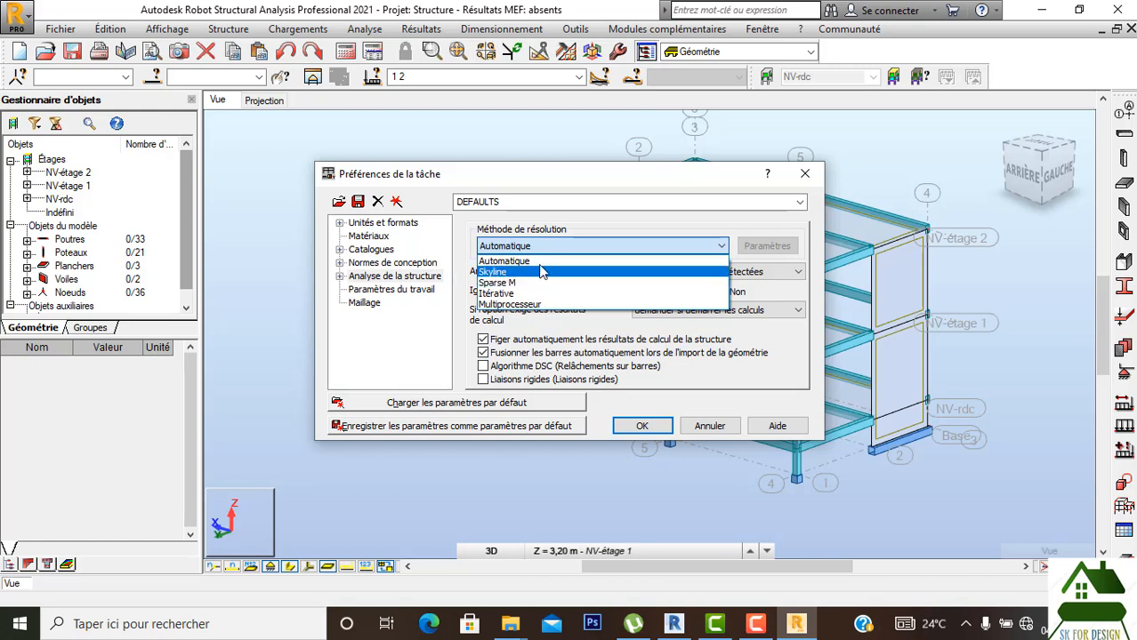
key("Escape")
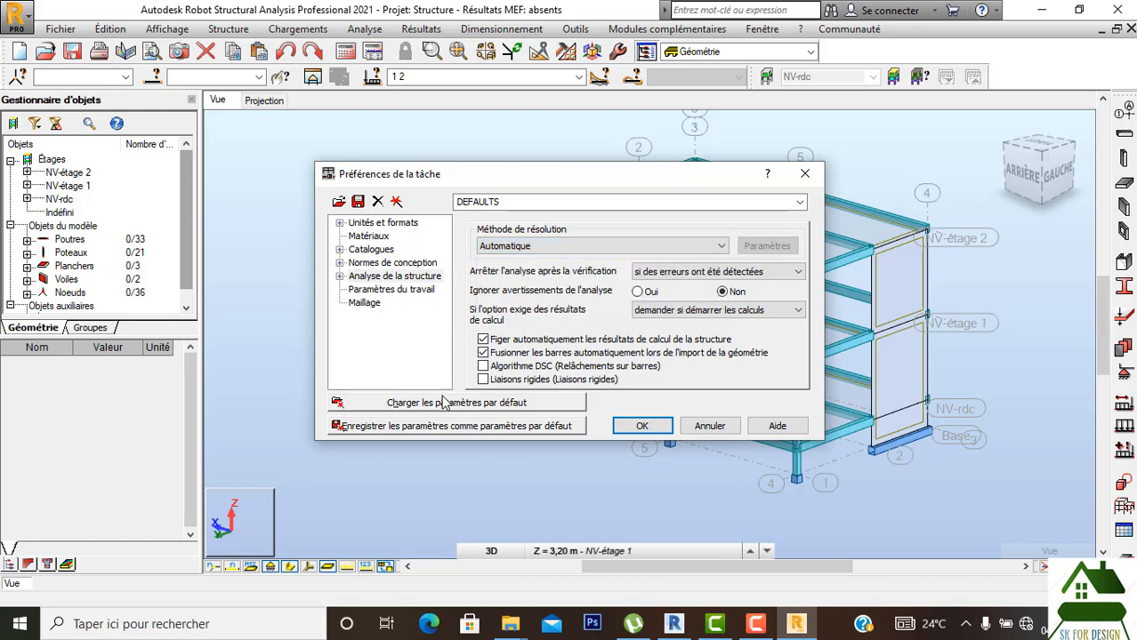
left_click(366, 303)
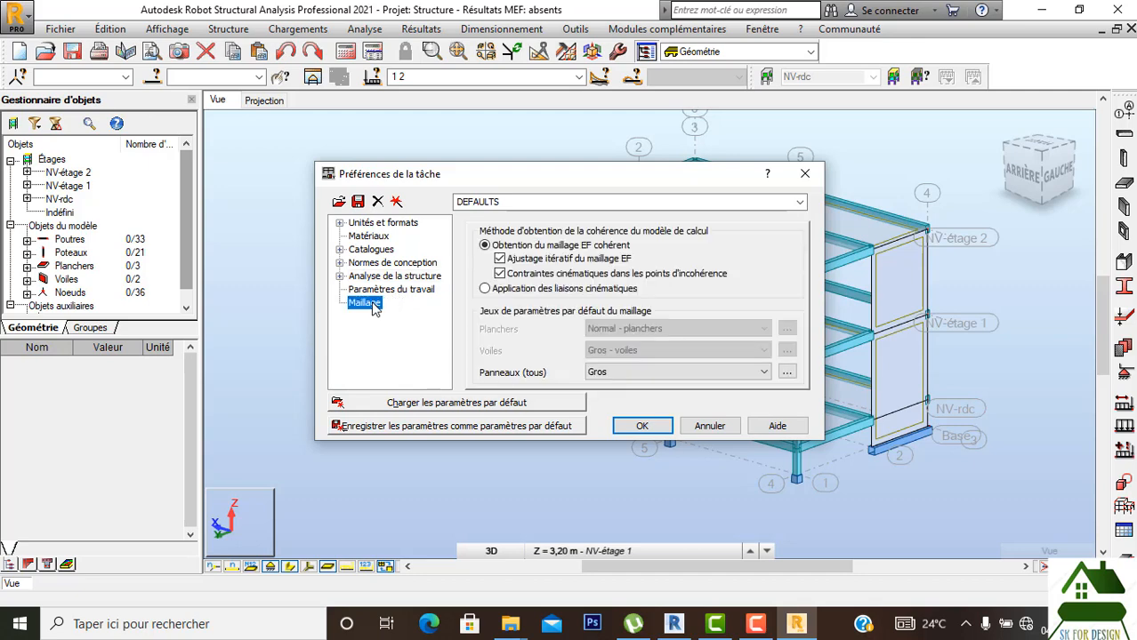
left_click(642, 426)
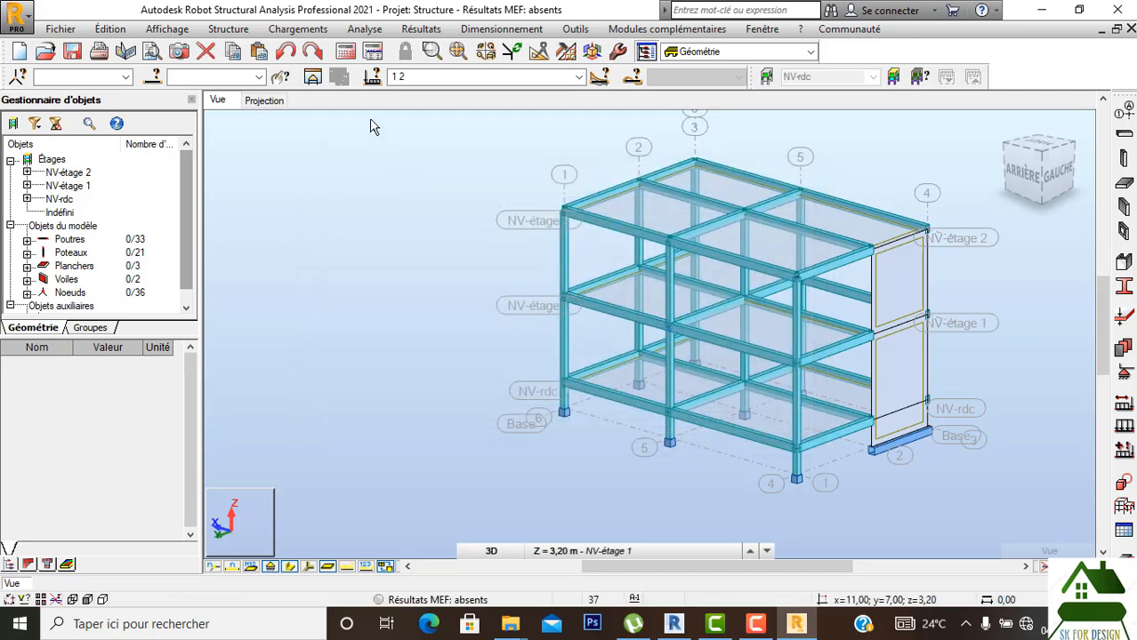
Set the load combinations to complete automatic combinations under BAEL 91, open their advanced settings and agree to replace the previous combinations.
left_click(292, 30)
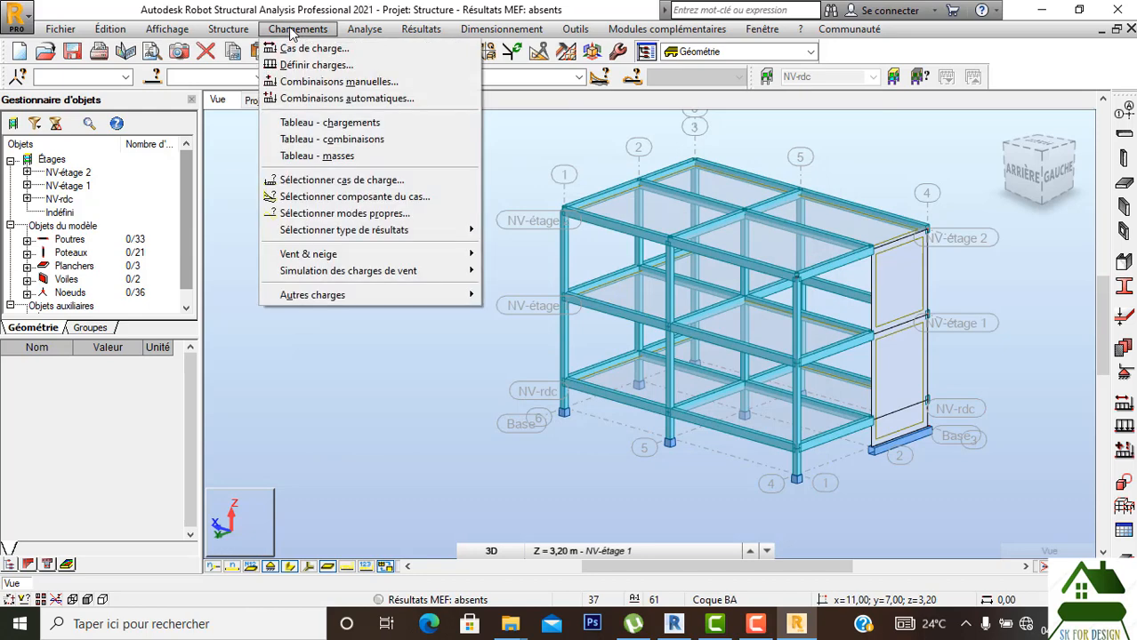
left_click(325, 98)
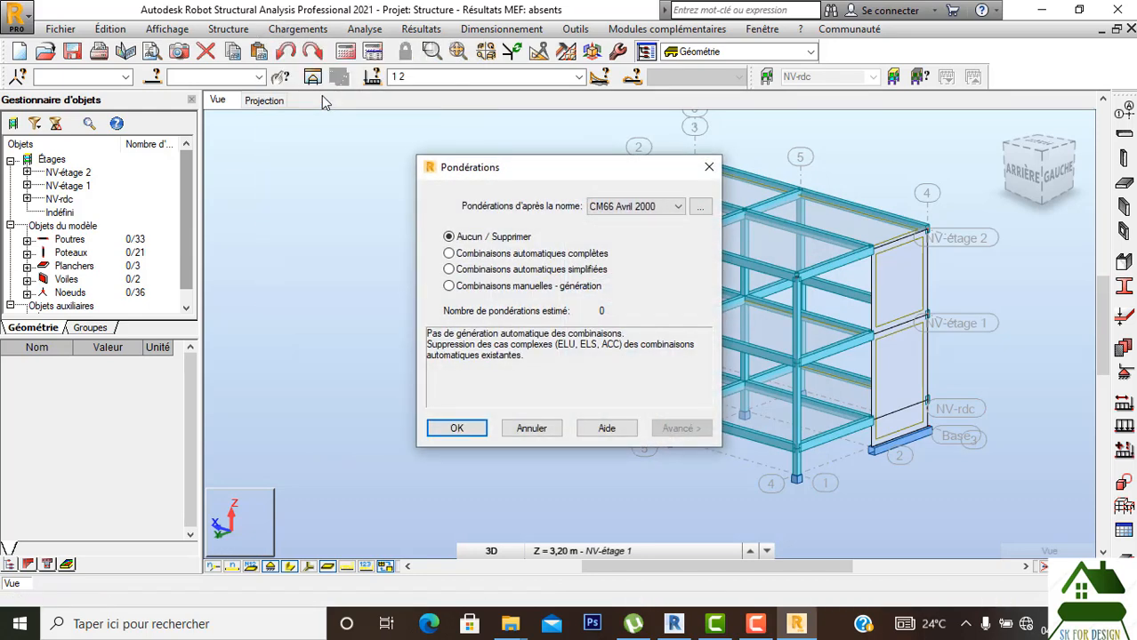
left_click(678, 207)
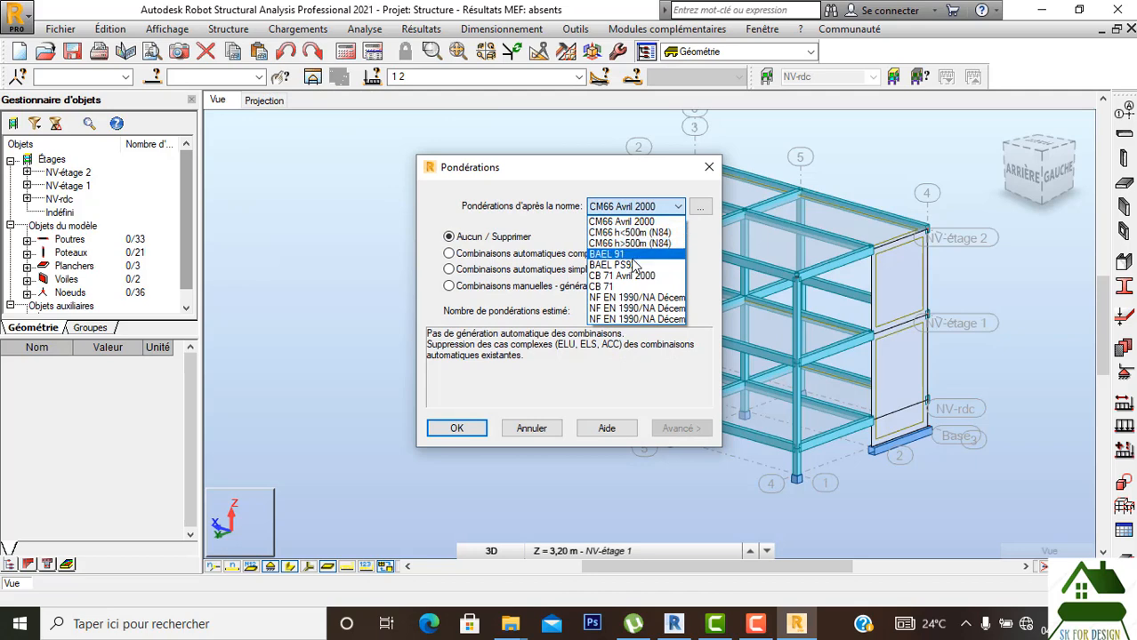
left_click(622, 255)
left_click(449, 254)
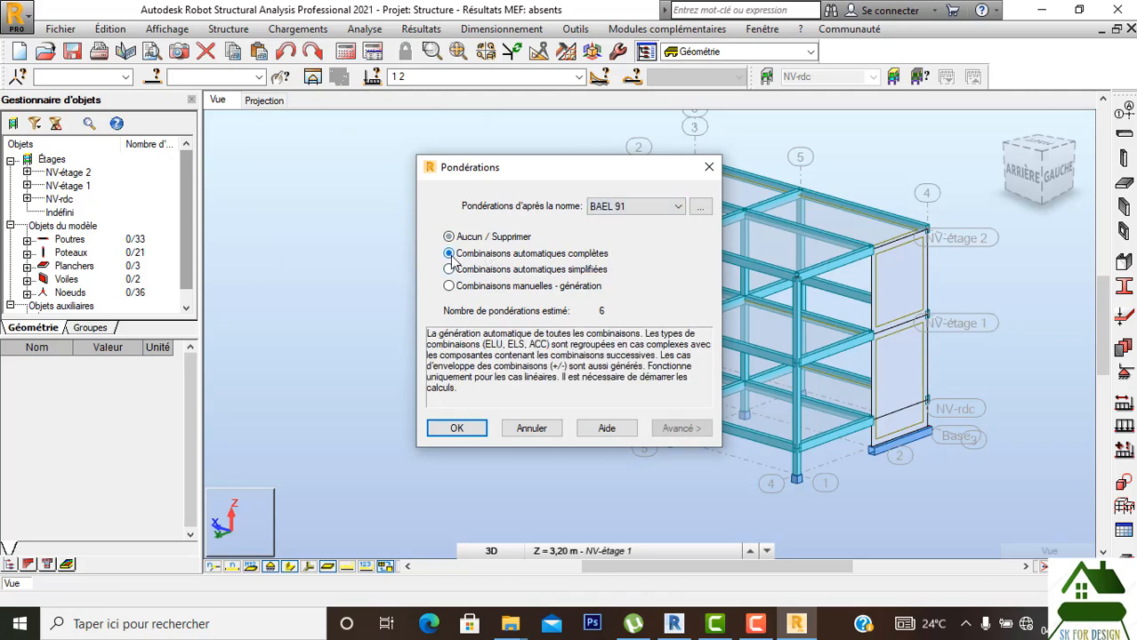
left_click(676, 430)
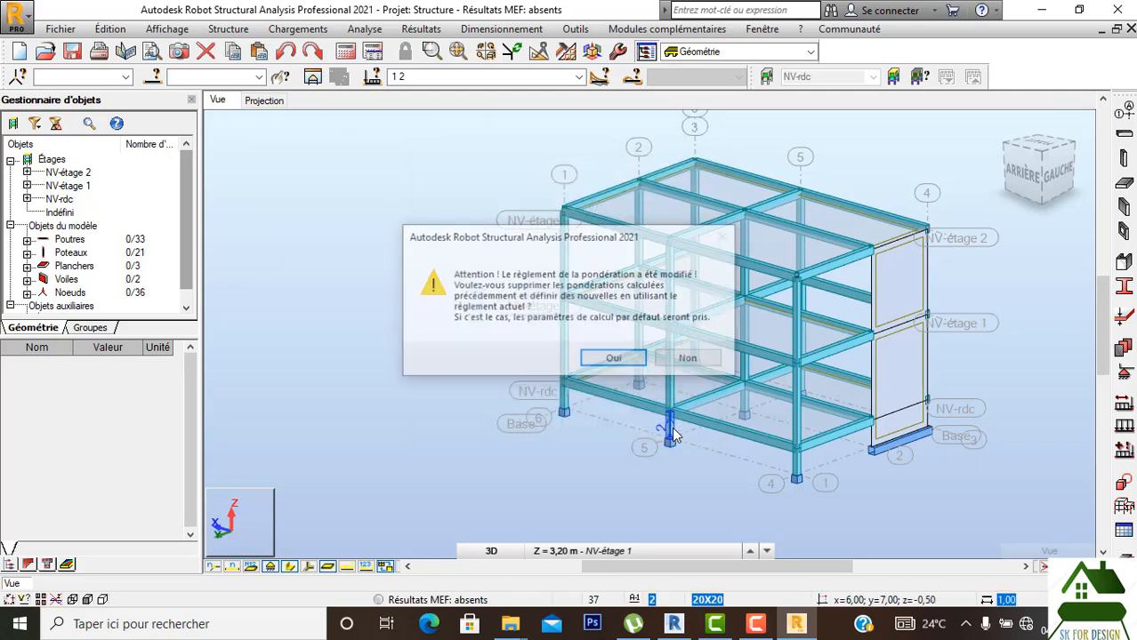
left_click(614, 358)
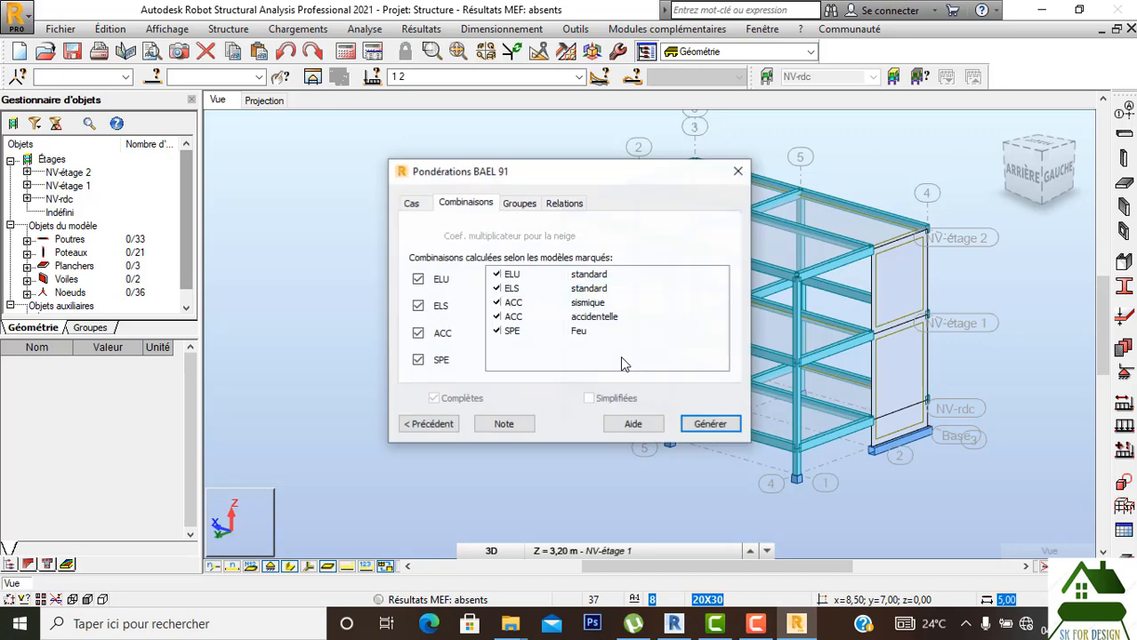
Add the permanent load group G1 to the combination relations with the "et" operator and generate the combinations.
left_click(564, 203)
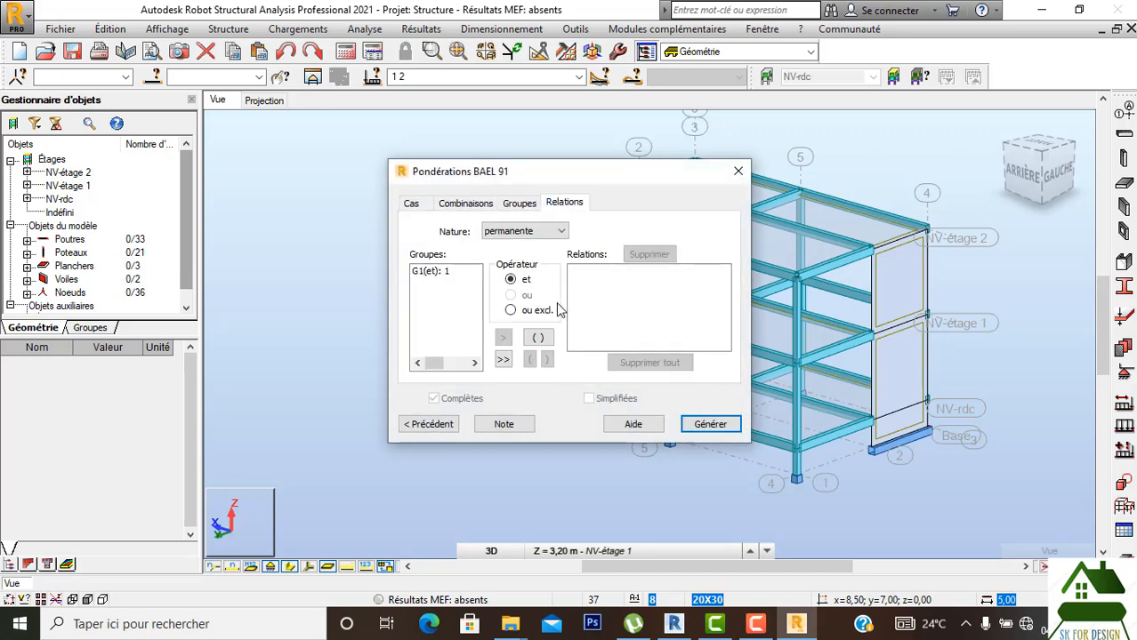
left_click(503, 359)
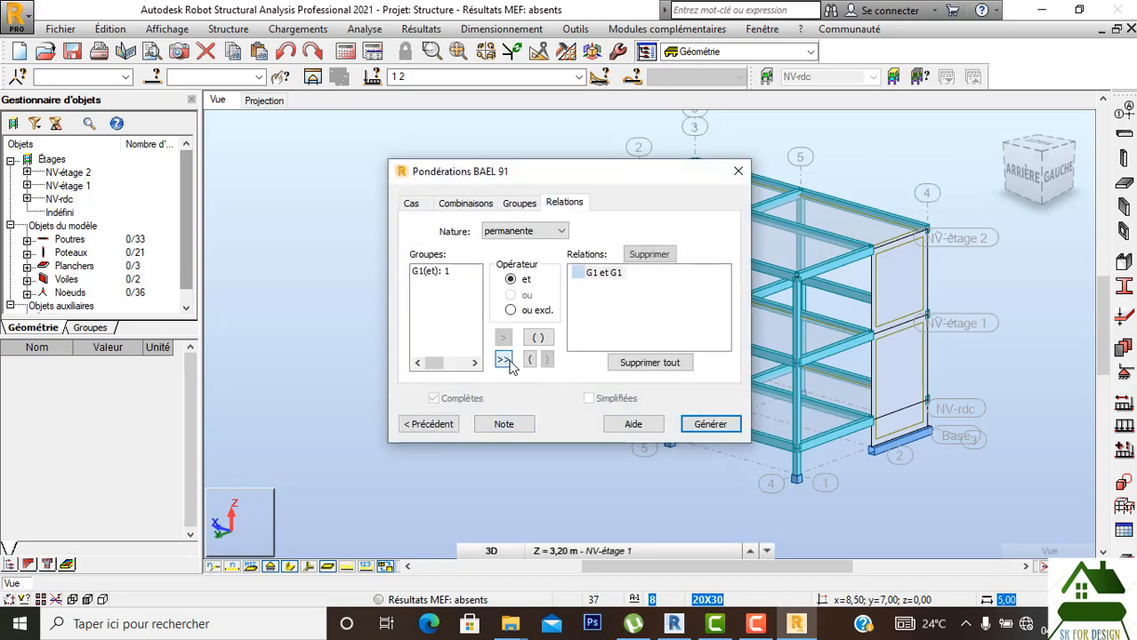
left_click(709, 425)
left_click(823, 293)
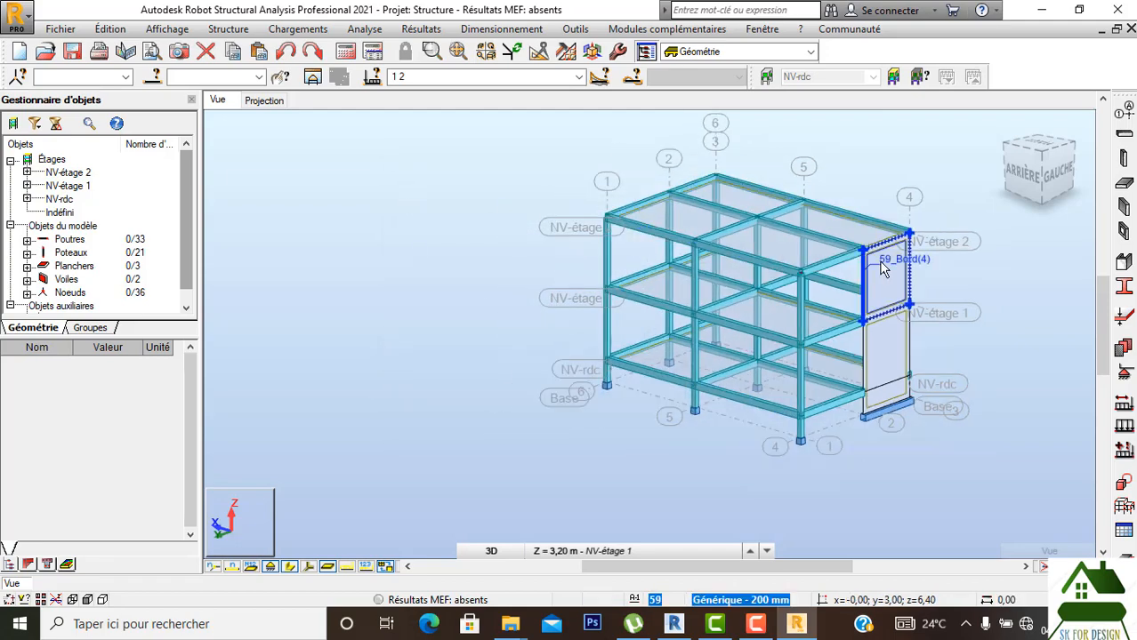
Display the structure definition tools as a compact floating palette beside the model, seen from the rear.
scroll(783, 383, "up", 3)
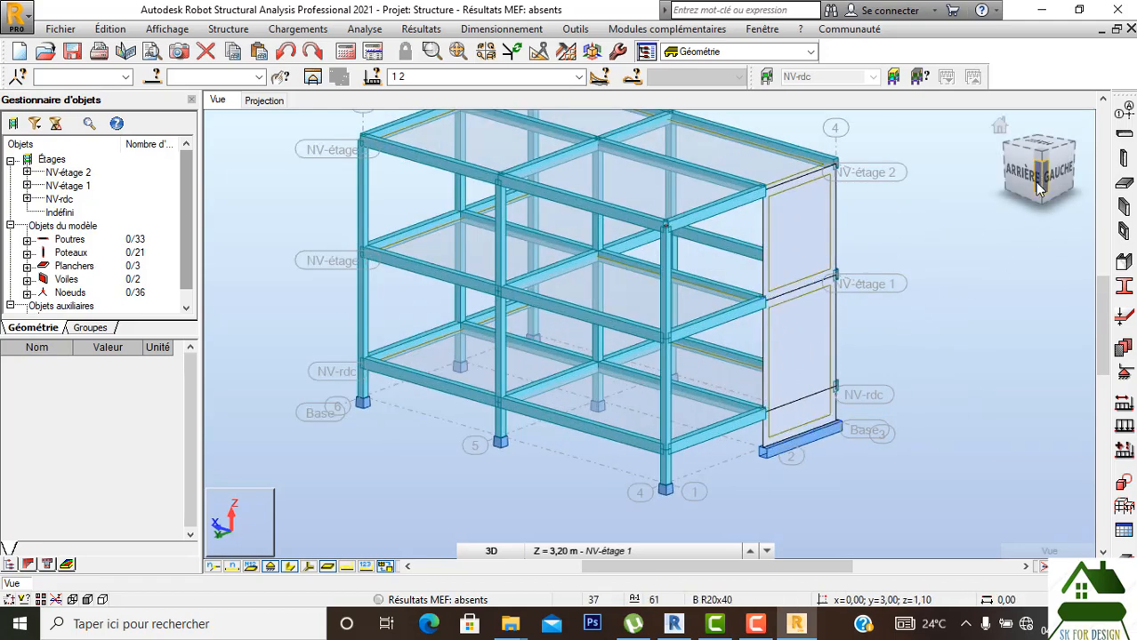
left_click_drag(1043, 181, 1101, 190)
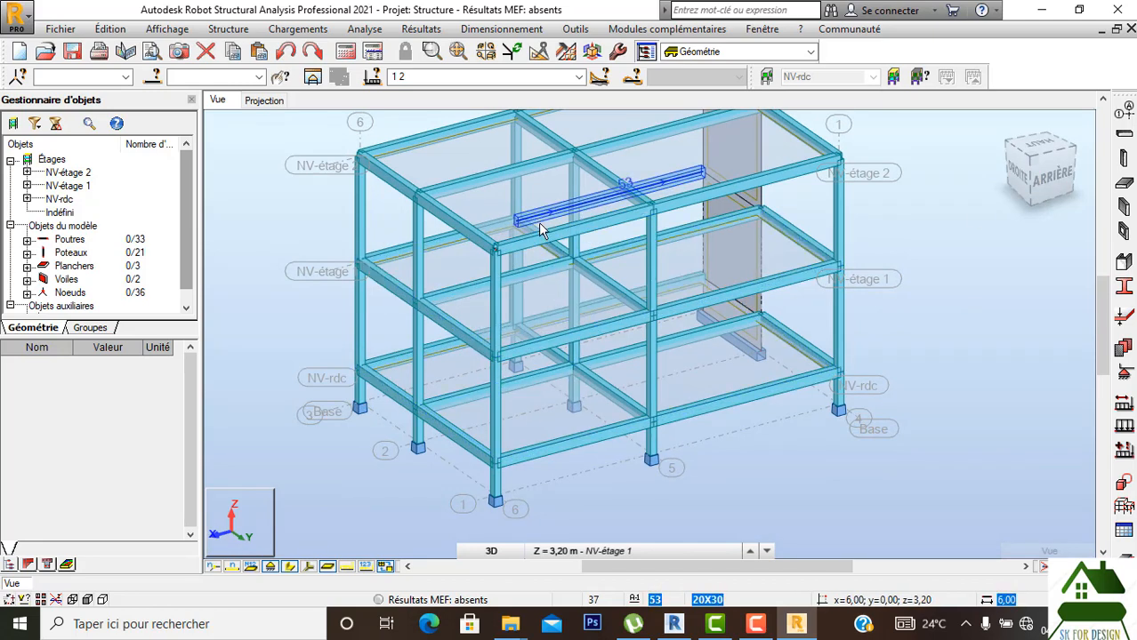
middle_click_drag(583, 297, 580, 321)
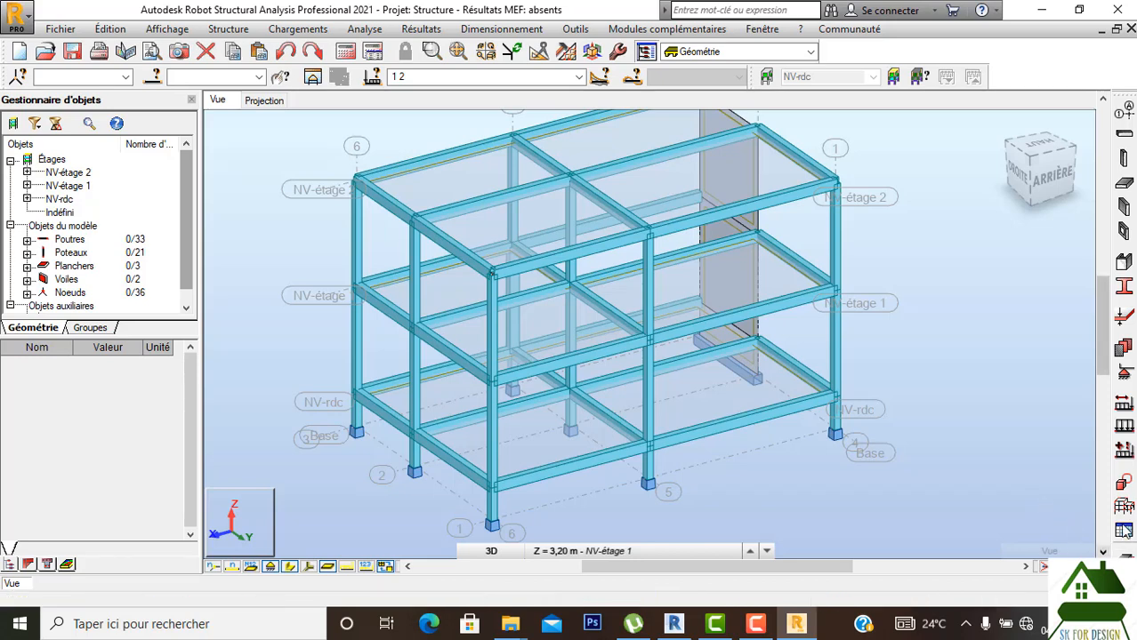
left_click(1124, 509)
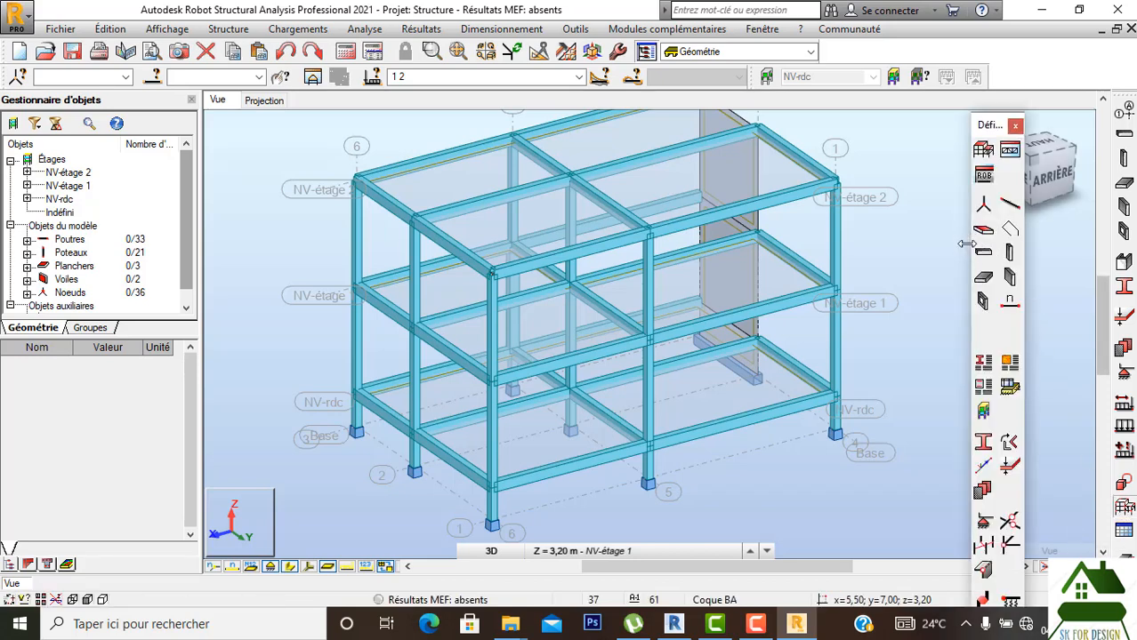
left_click_drag(966, 244, 881, 230)
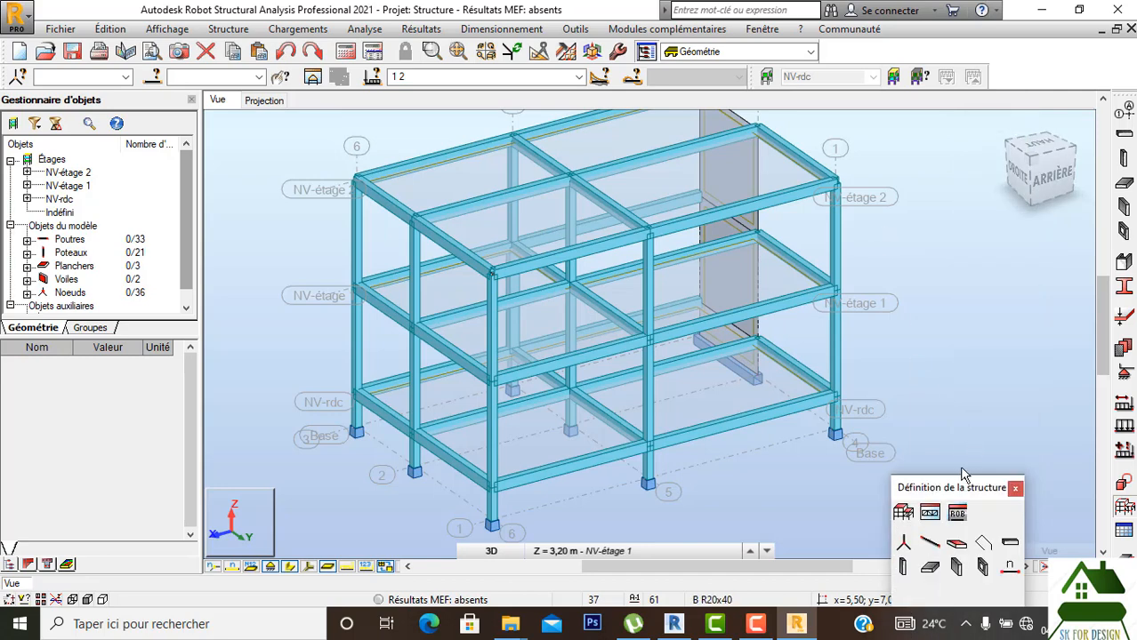
left_click_drag(956, 487, 948, 187)
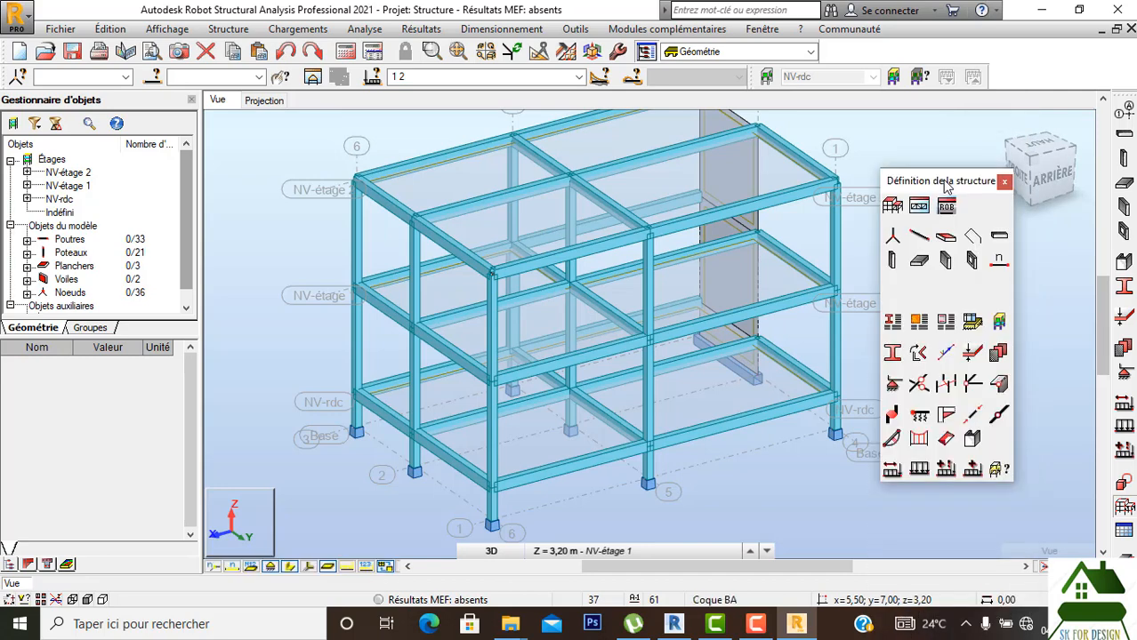
Assign the Direction X load distribution to the NV-étage 2 floor slab and close the load distribution settings.
left_click(946, 441)
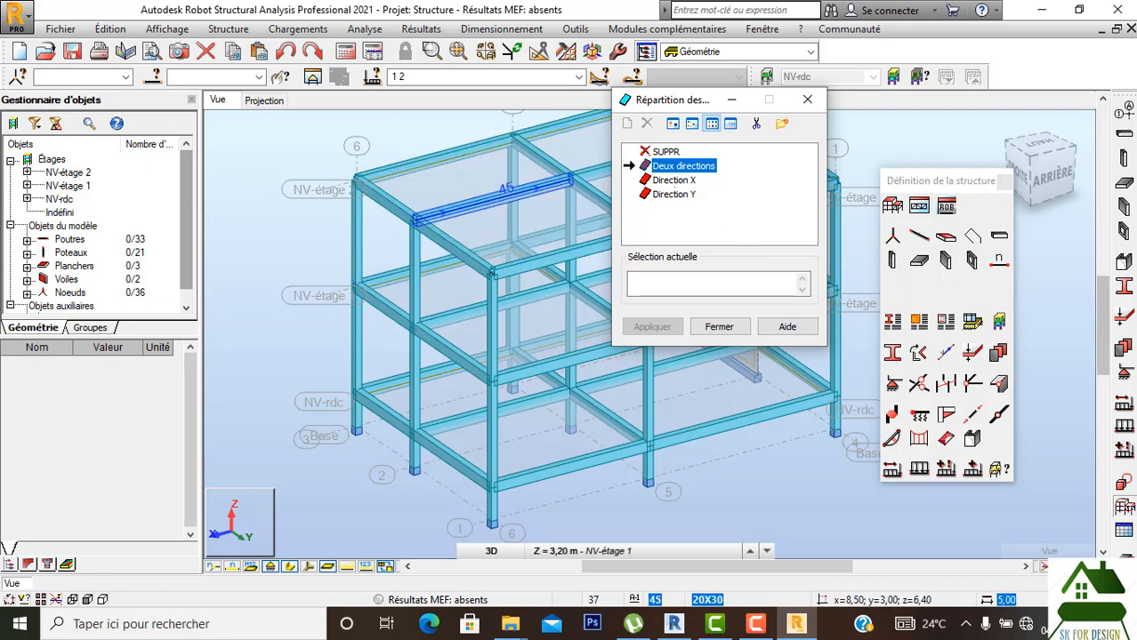
left_click(674, 181)
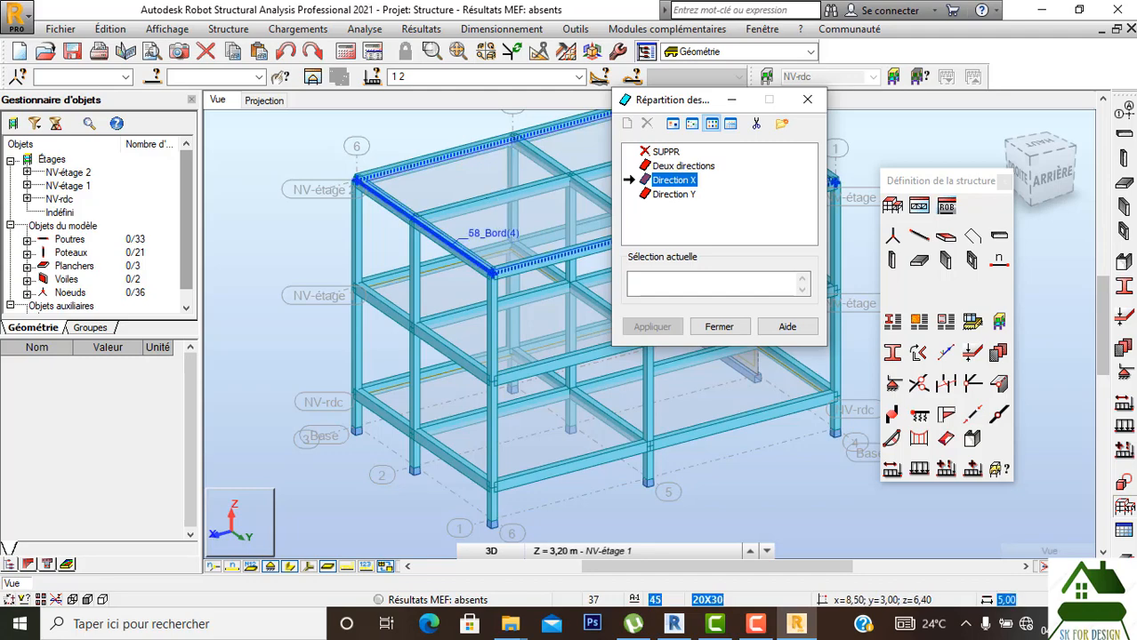
left_click(462, 151)
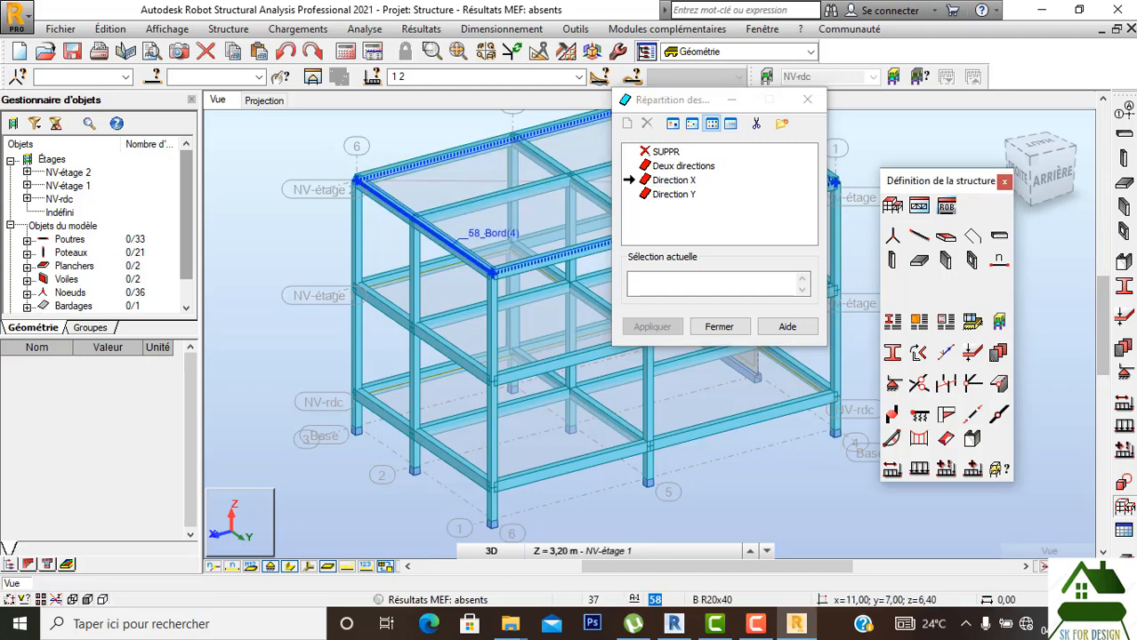
middle_click_drag(454, 242, 366, 300)
scroll(396, 281, "down", 2)
scroll(483, 218, "up", 4)
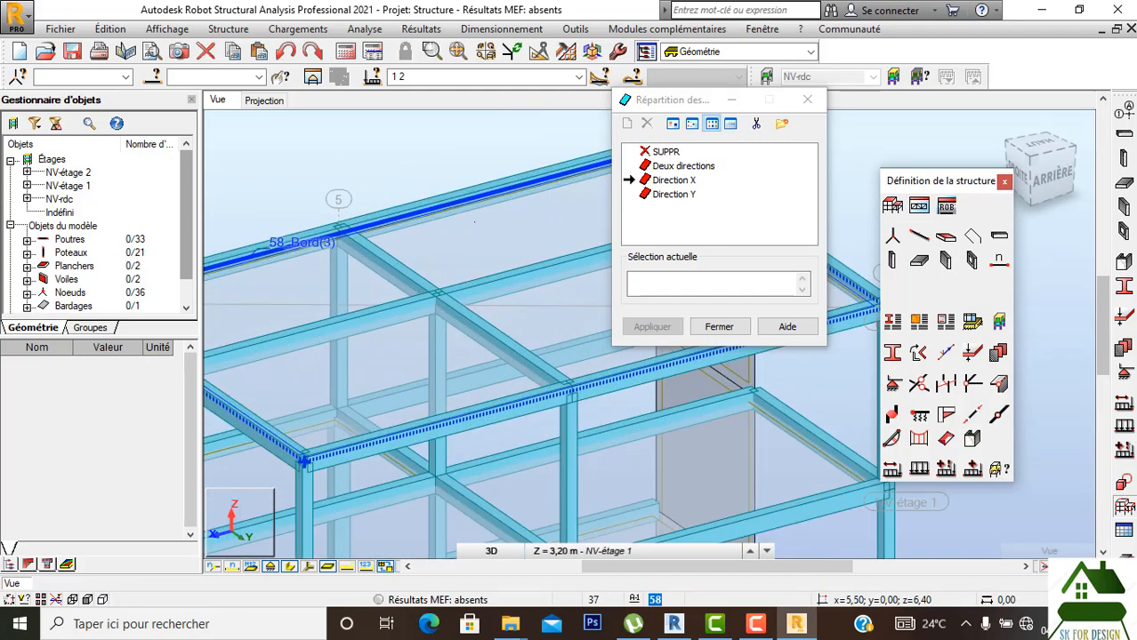
scroll(482, 213, "down", 3)
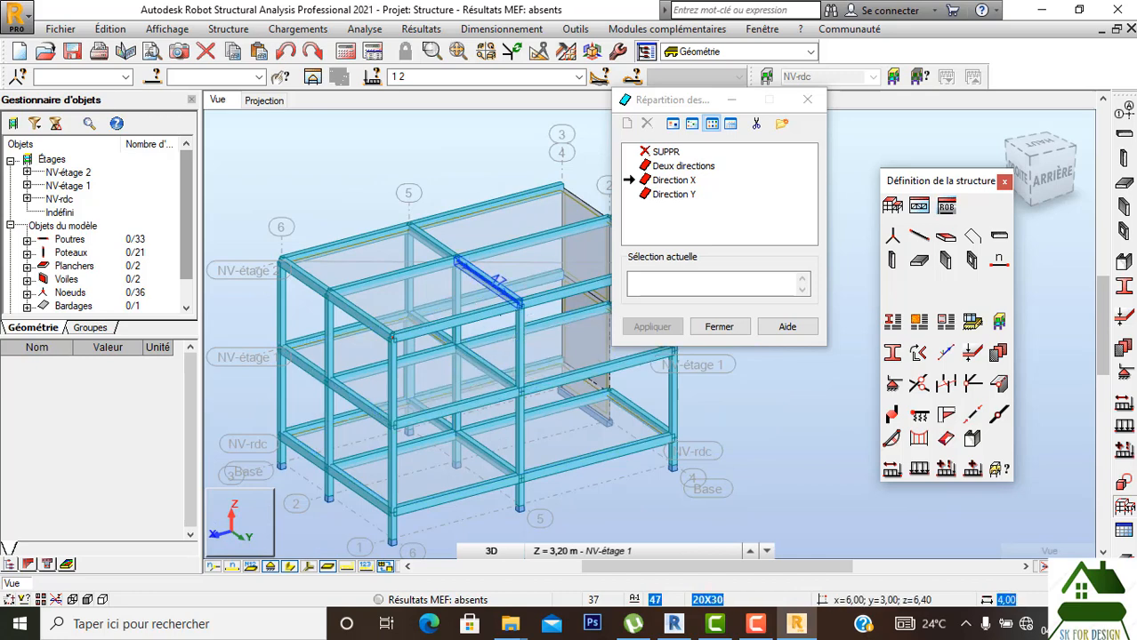
left_click(806, 99)
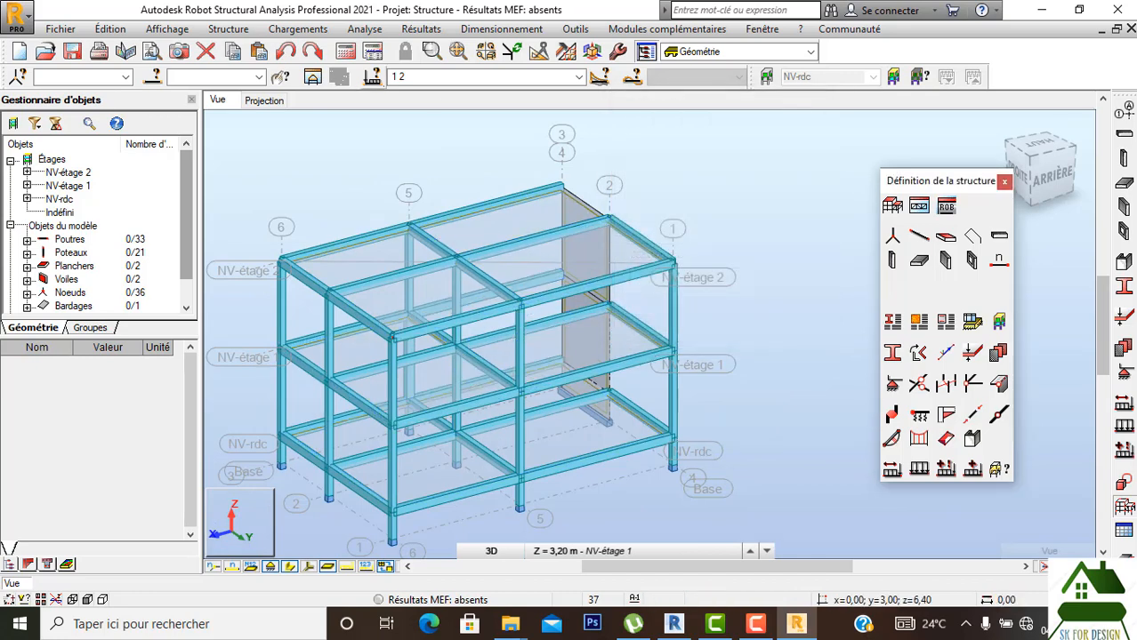
Turn on the display of the load distribution zones (Zones de répartition de la charge) in the view attributes.
left_click(167, 29)
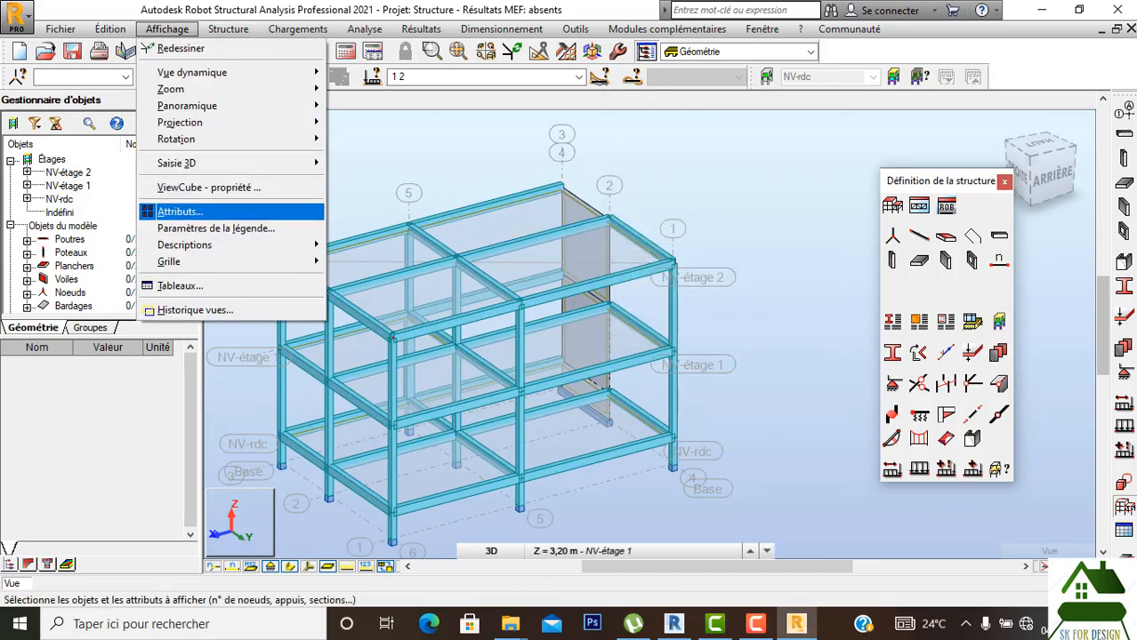
left_click(181, 211)
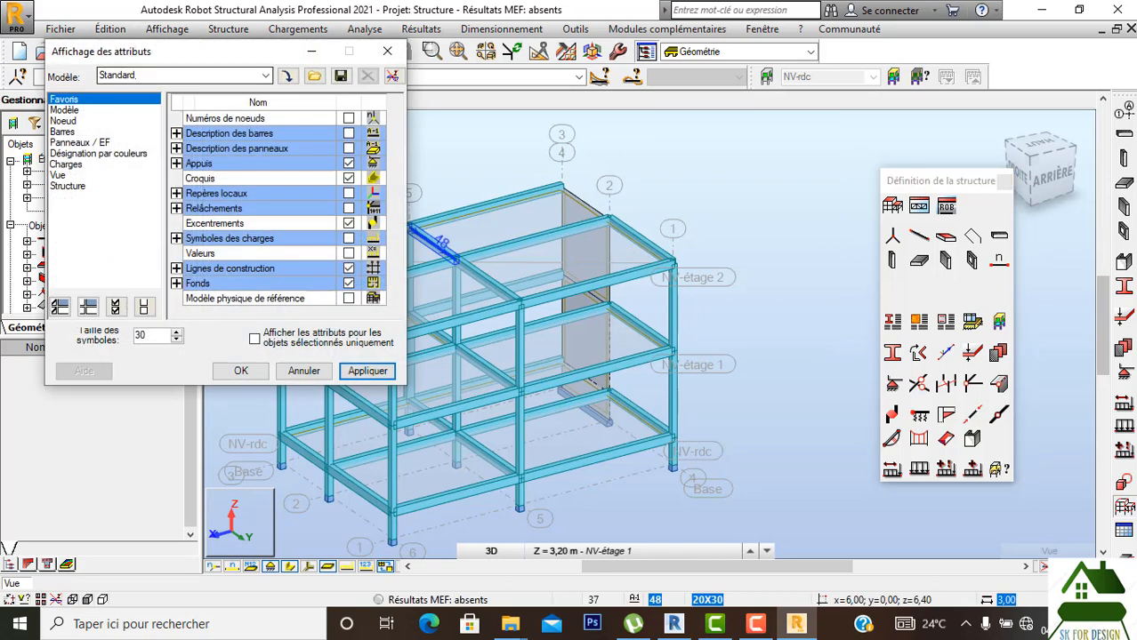
left_click_drag(196, 52, 371, 53)
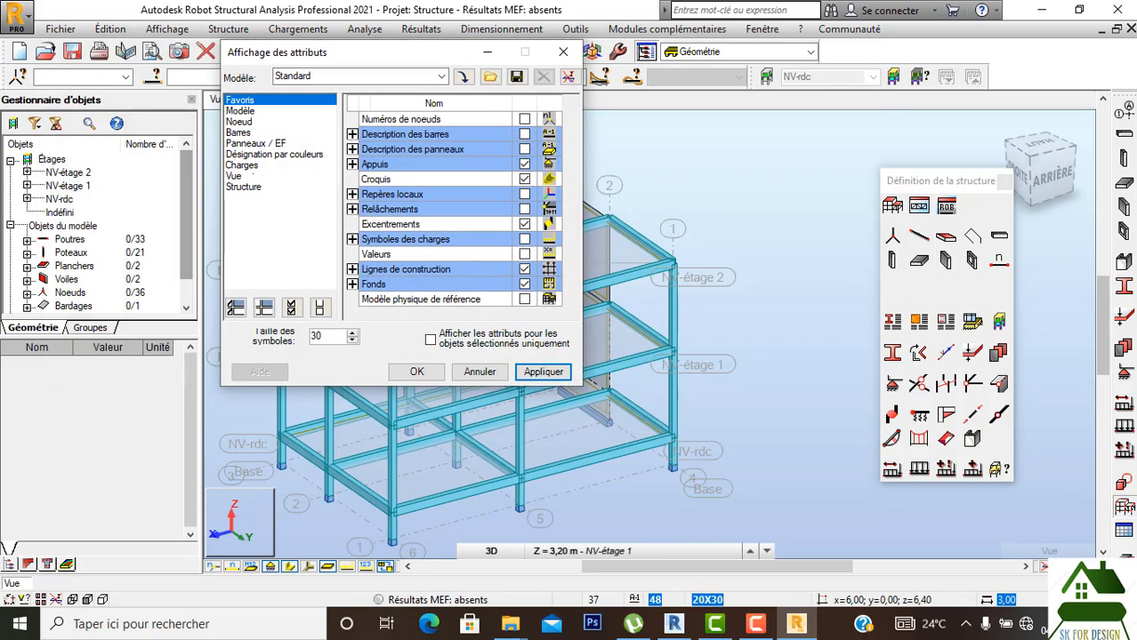
left_click(242, 165)
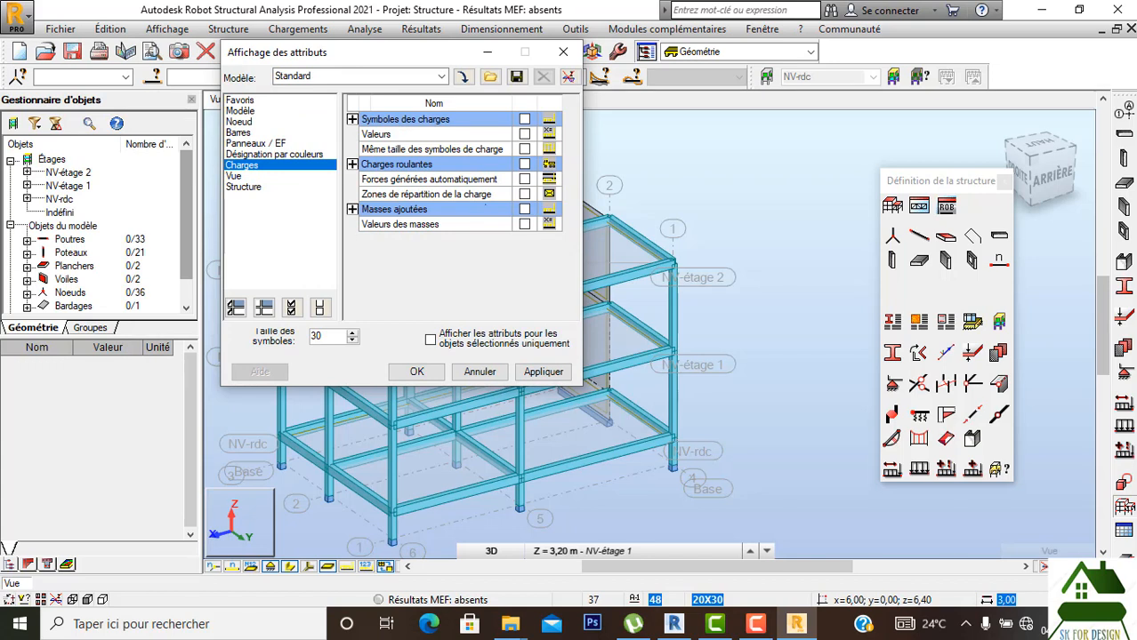
left_click(524, 194)
left_click(542, 372)
left_click(416, 372)
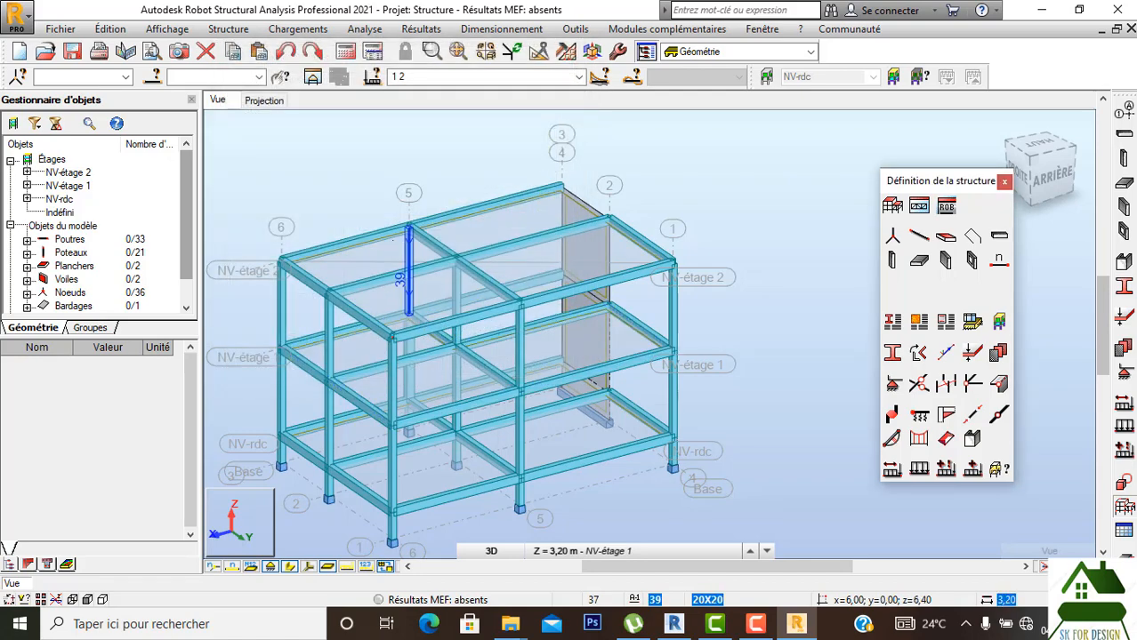
scroll(463, 258, "up", 3)
scroll(473, 238, "down", 2)
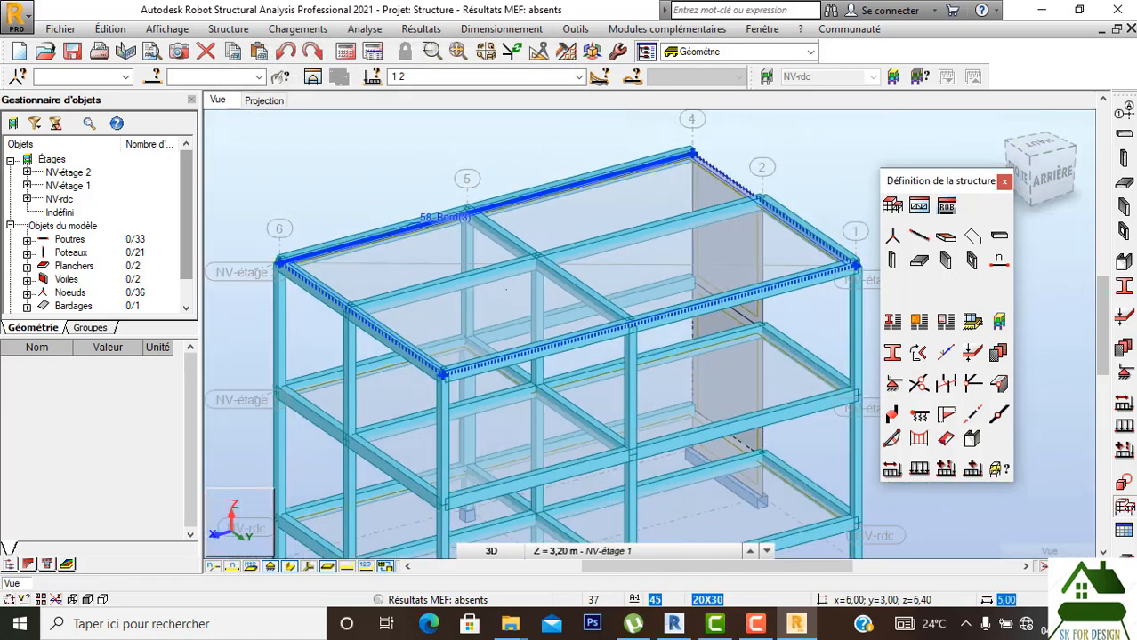
Switch the view to the XY plan of level NV-étage 2 at 6,40 m.
mouse_move(527, 554)
left_click(491, 551)
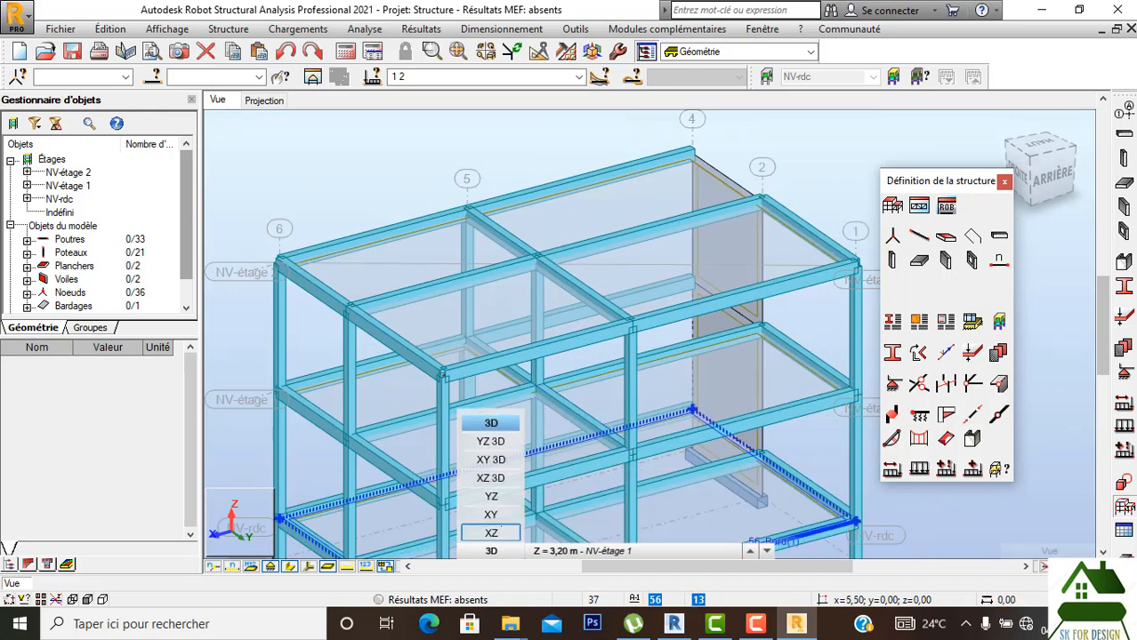
left_click(485, 524)
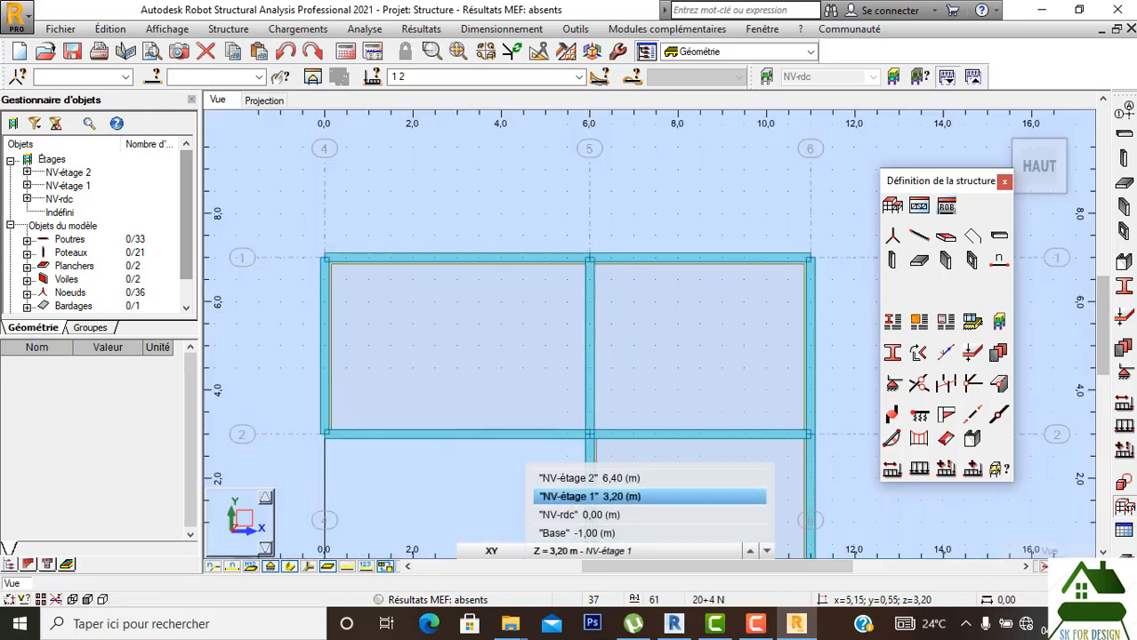
left_click(589, 477)
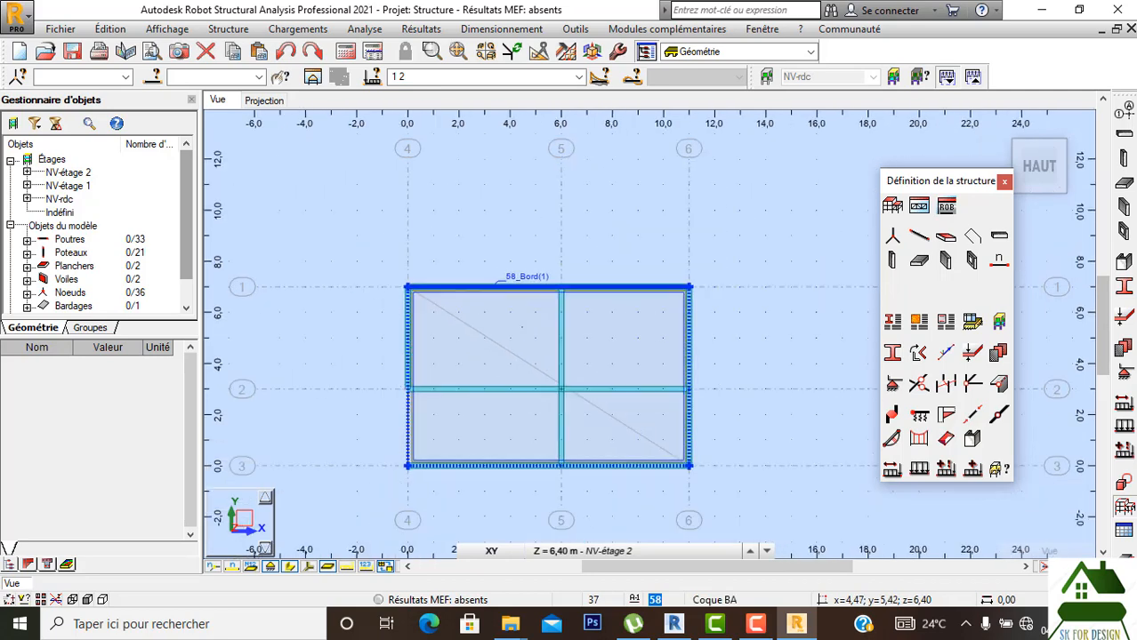
scroll(520, 327, "down", 1)
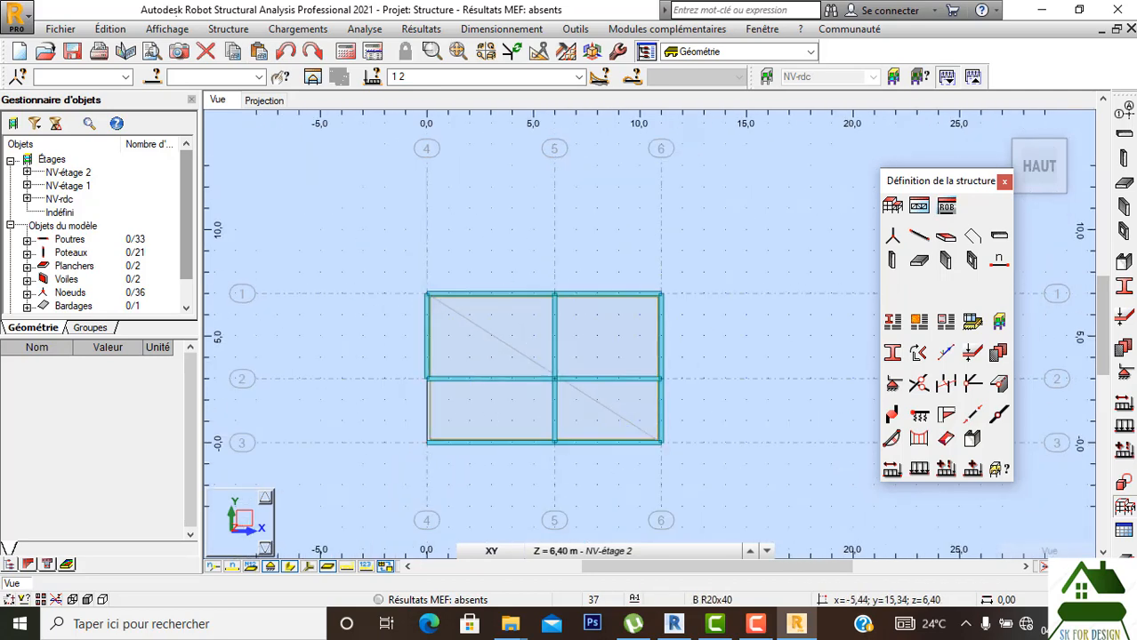
Turn on the display of the panels' load distribution direction (Direction de répartition de la charge), leaving the reinforcement direction hidden.
left_click(167, 29)
left_click(178, 212)
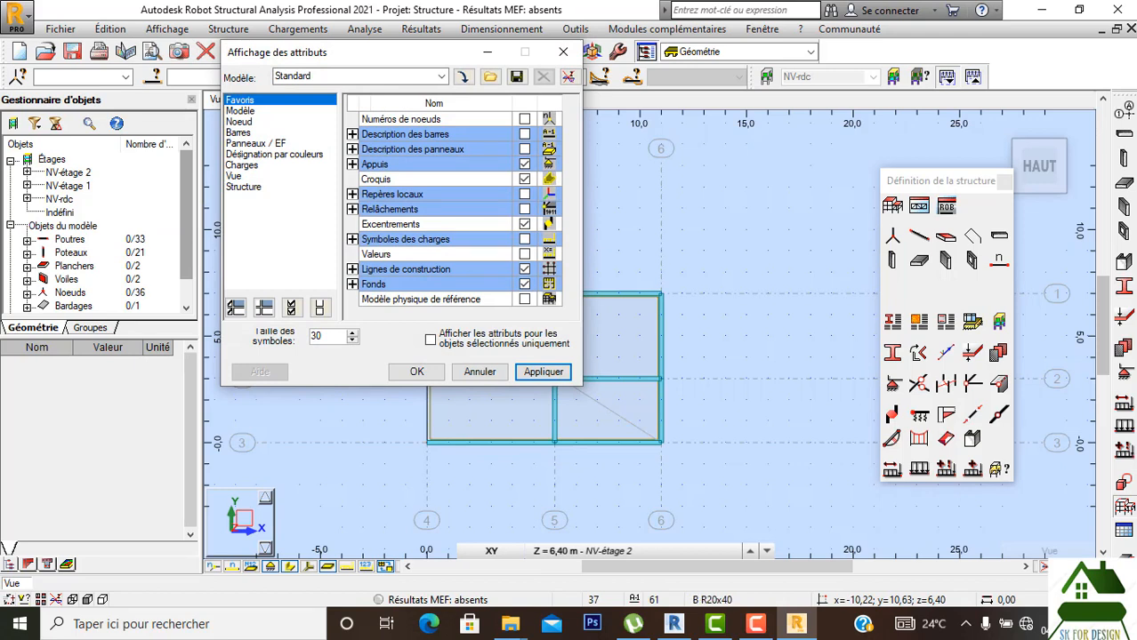
left_click(256, 143)
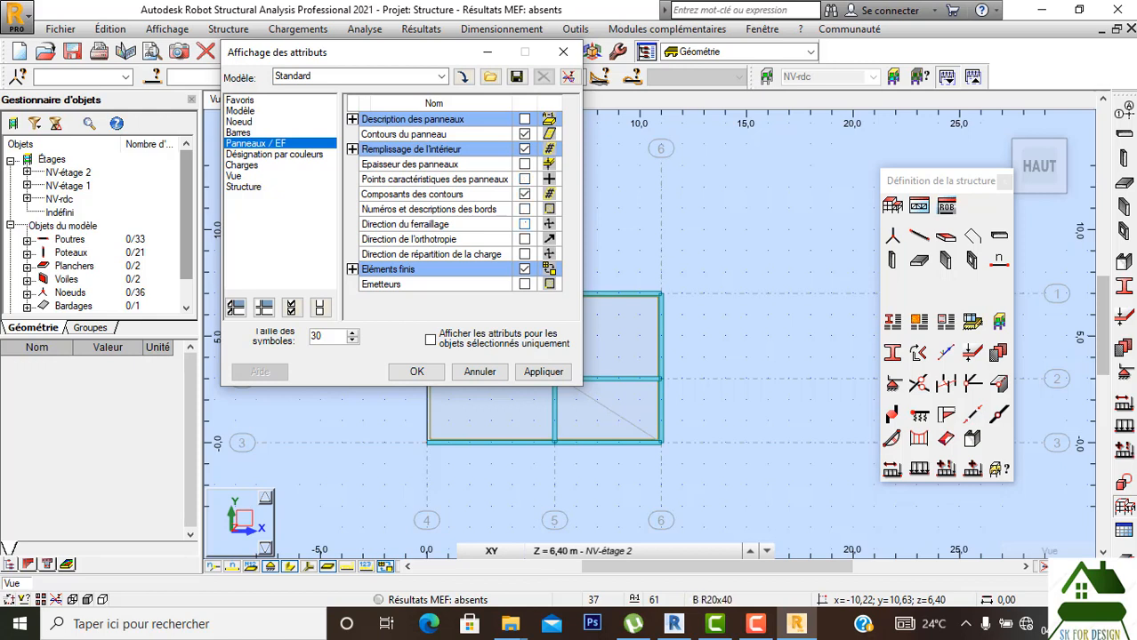
left_click(524, 224)
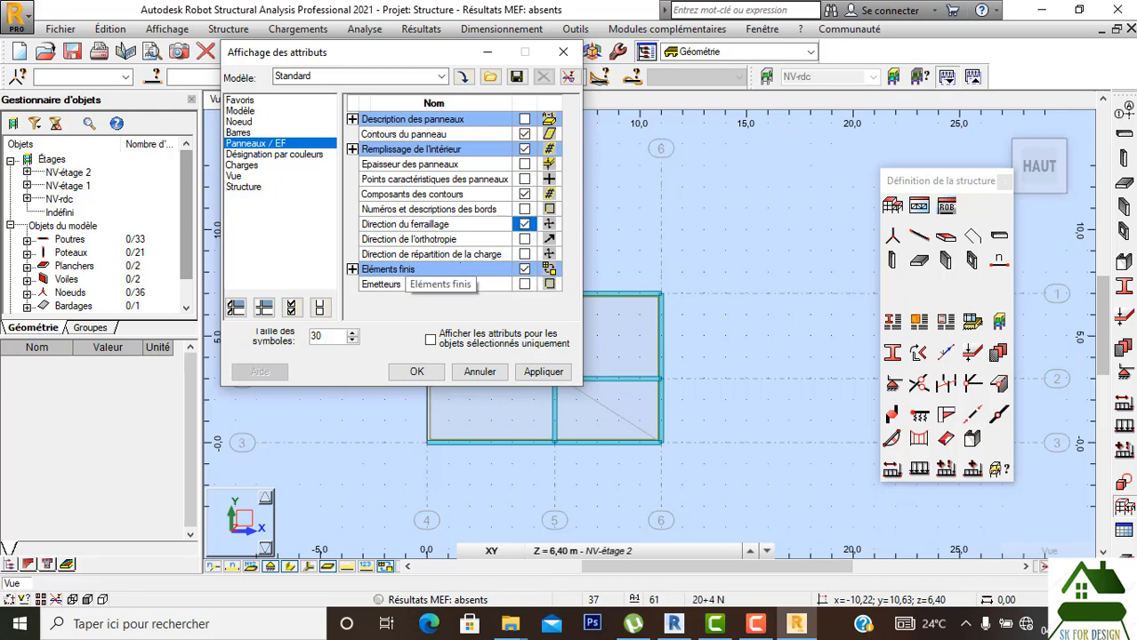
left_click(524, 254)
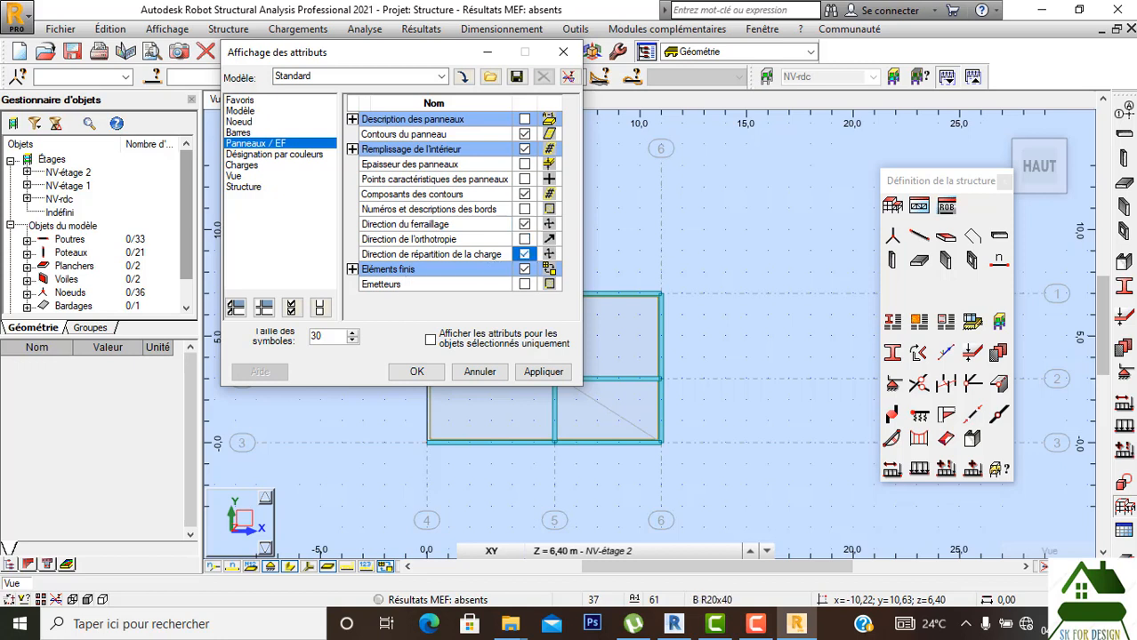
left_click(524, 225)
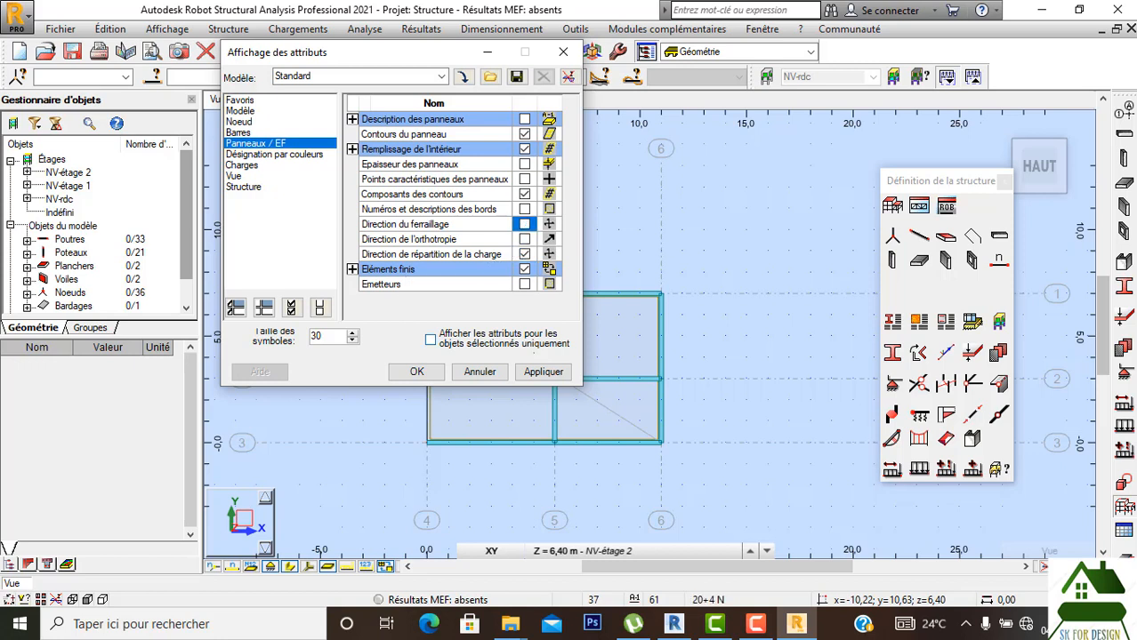
left_click(541, 371)
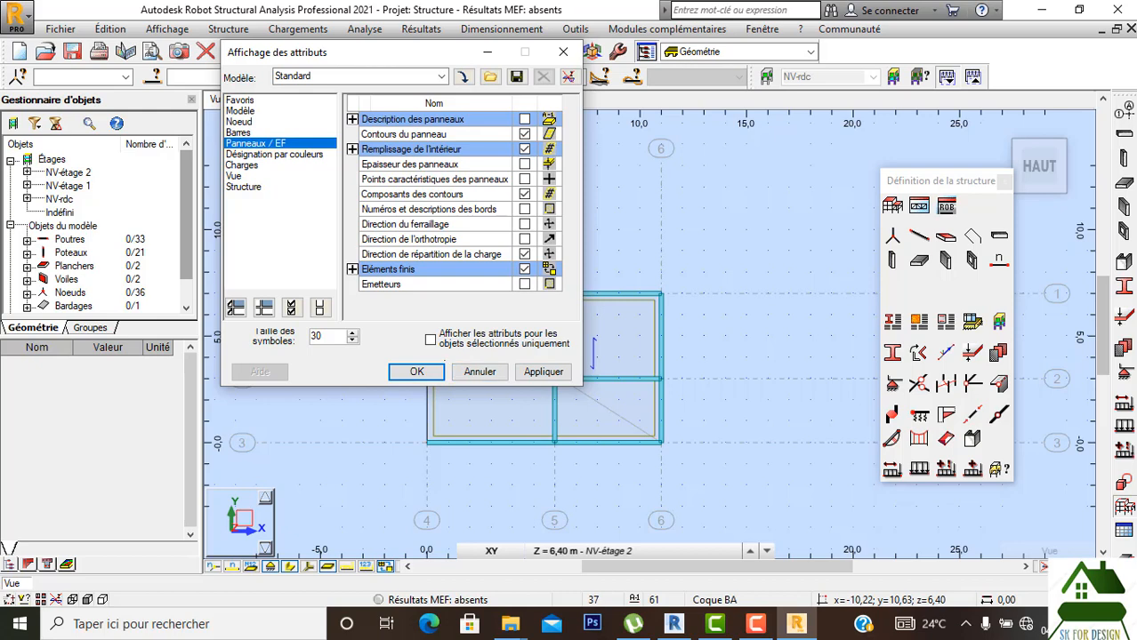
left_click(416, 371)
scroll(627, 360, "up", 4)
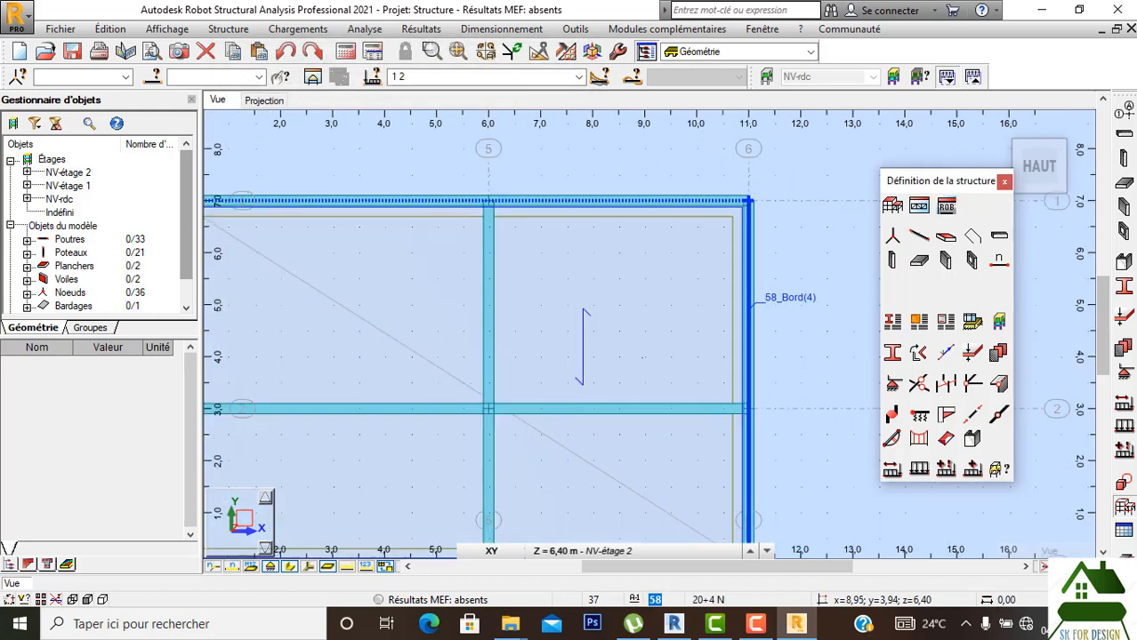
scroll(625, 296, "down", 4)
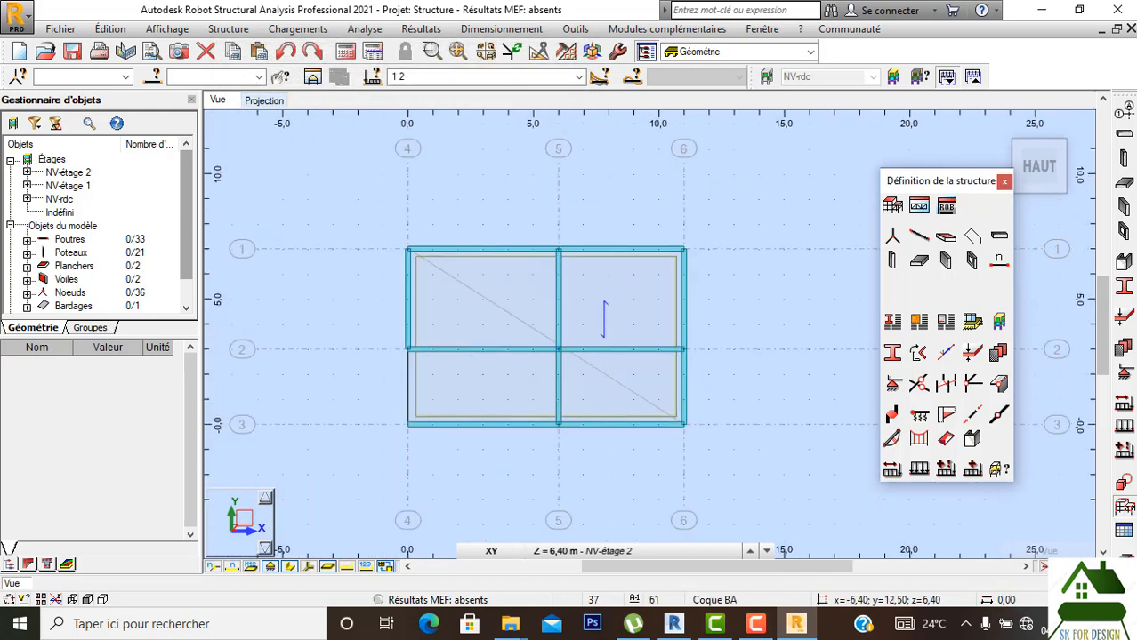
Examine the load distribution direction of the NV-étage 1 slab in the Projection plan view.
left_click(265, 100)
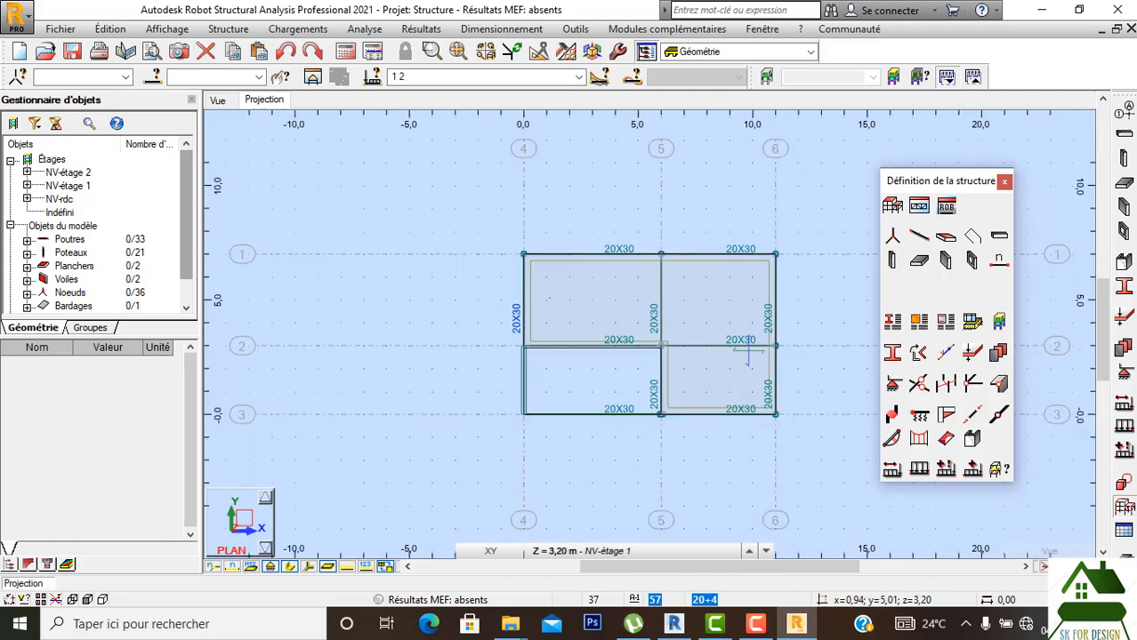
scroll(743, 347, "up", 4)
scroll(735, 324, "down", 2)
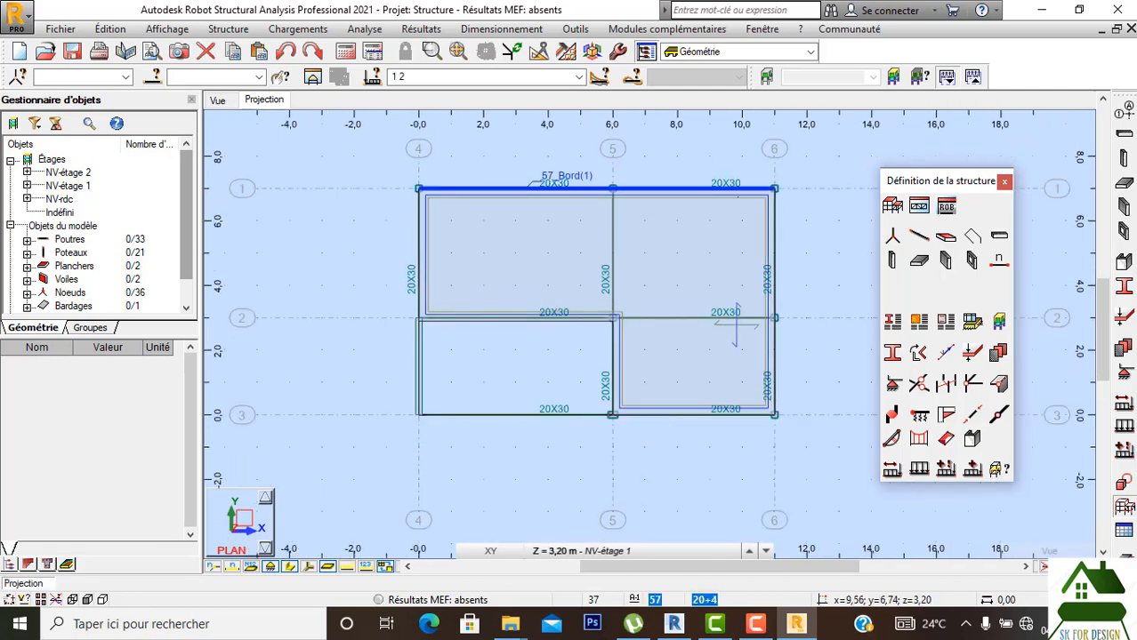
Return to the main model view in its 3D home orientation and close the structure definition tools.
left_click(217, 99)
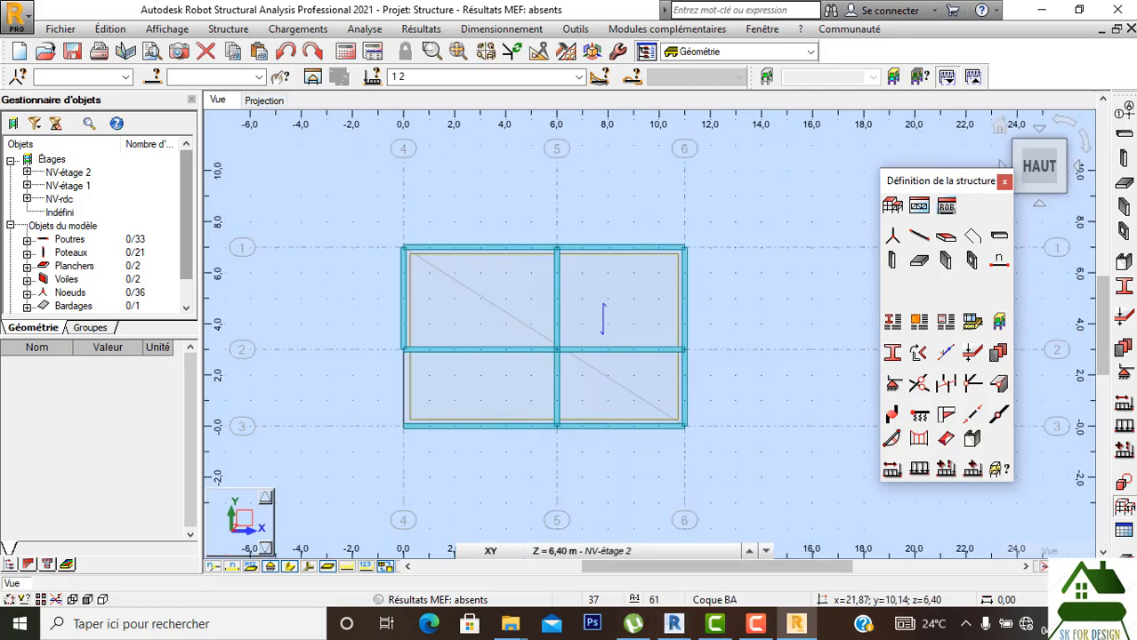
left_click(998, 125)
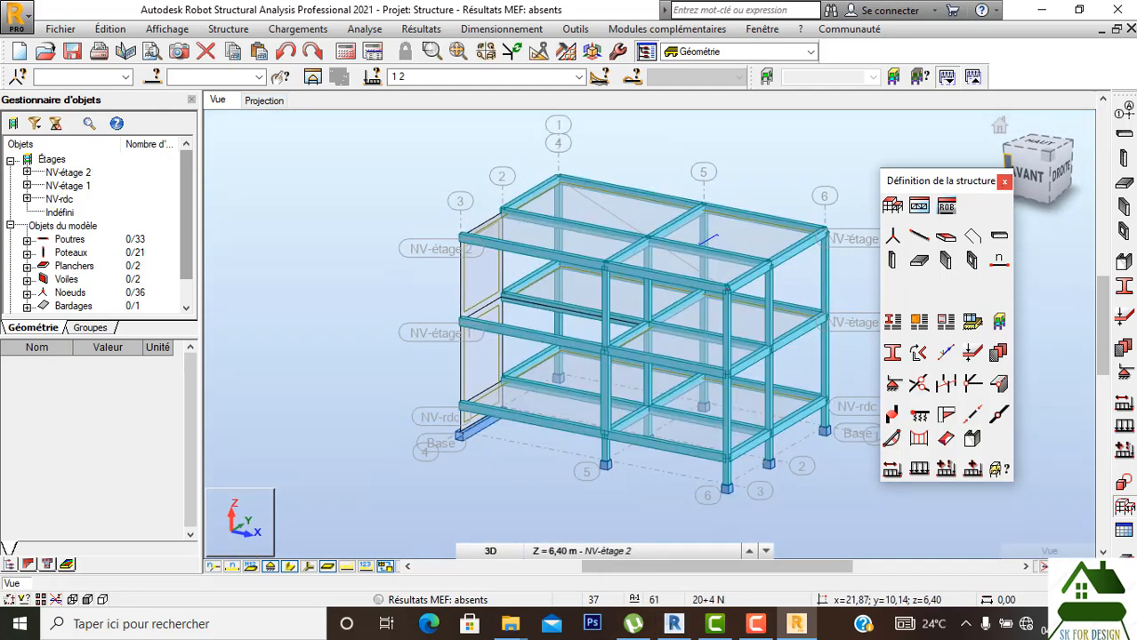
left_click(1004, 182)
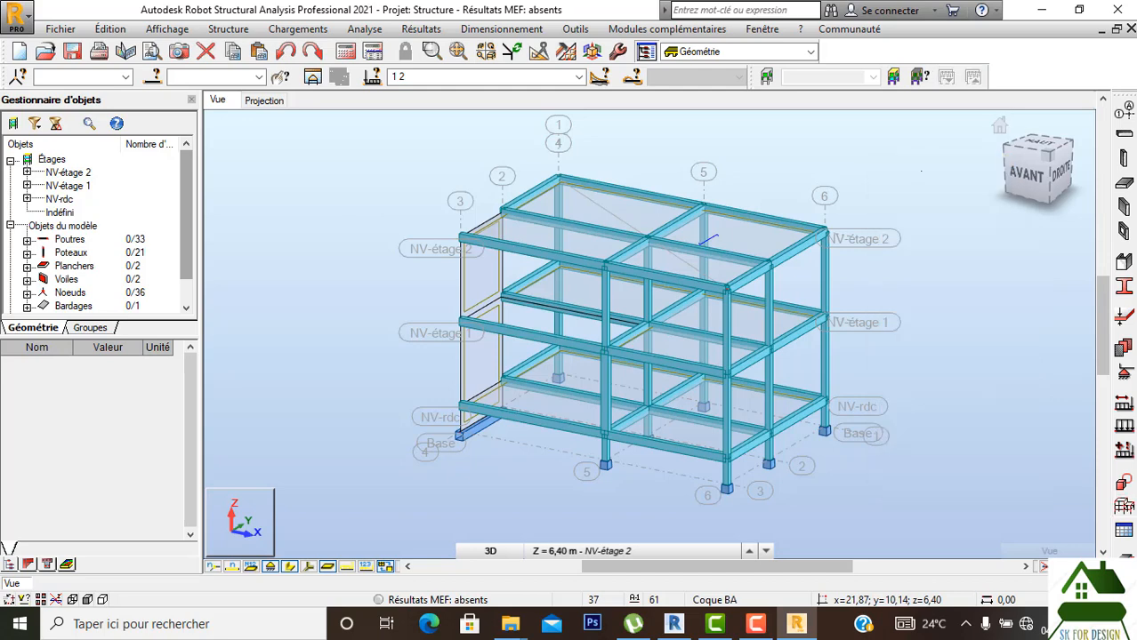
scroll(773, 218, "up", 1)
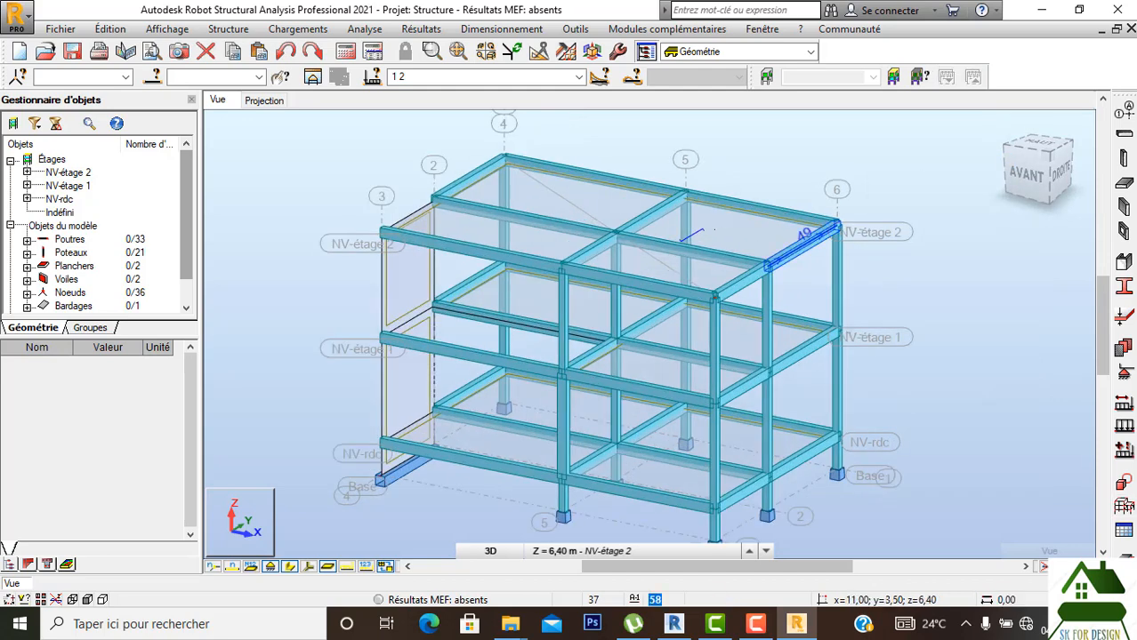
scroll(716, 237, "down", 2)
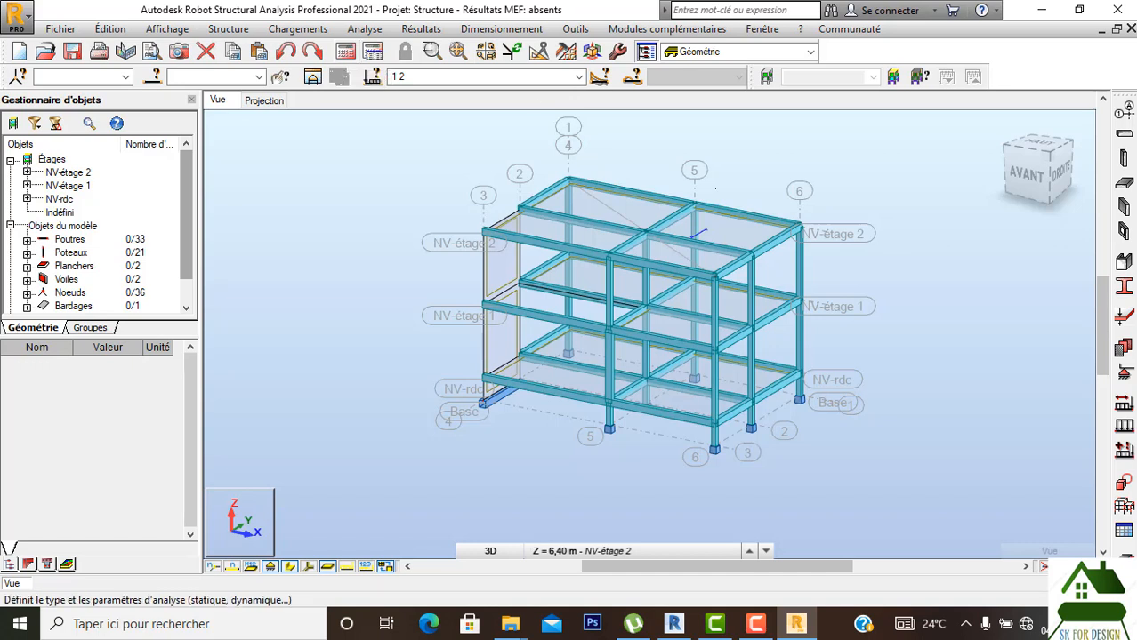
left_click(1125, 133)
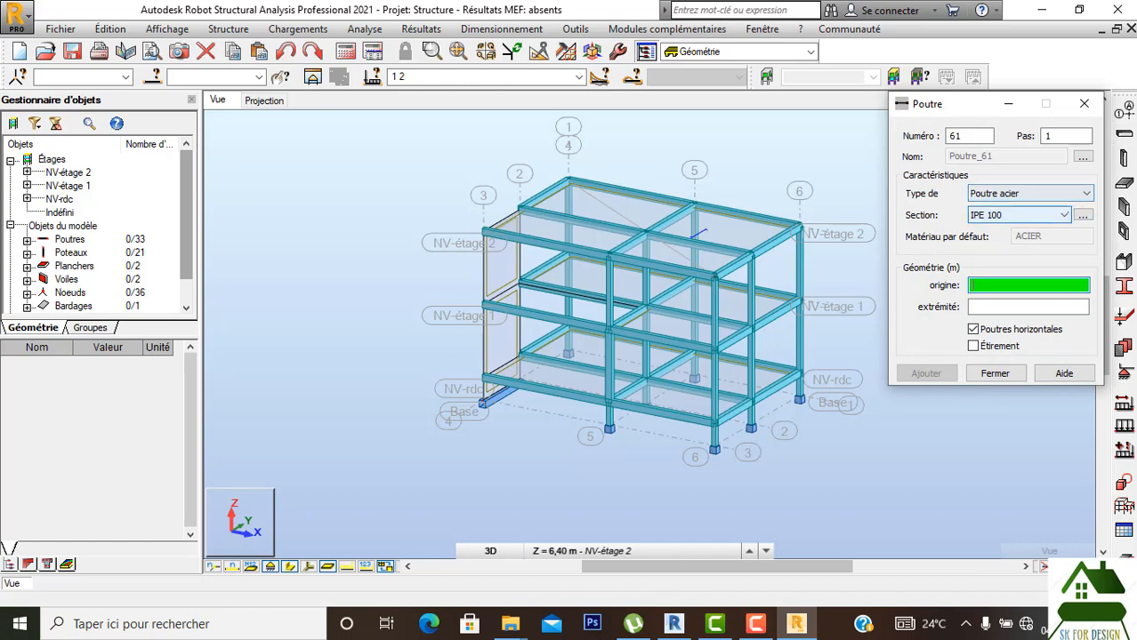
left_click(1074, 194)
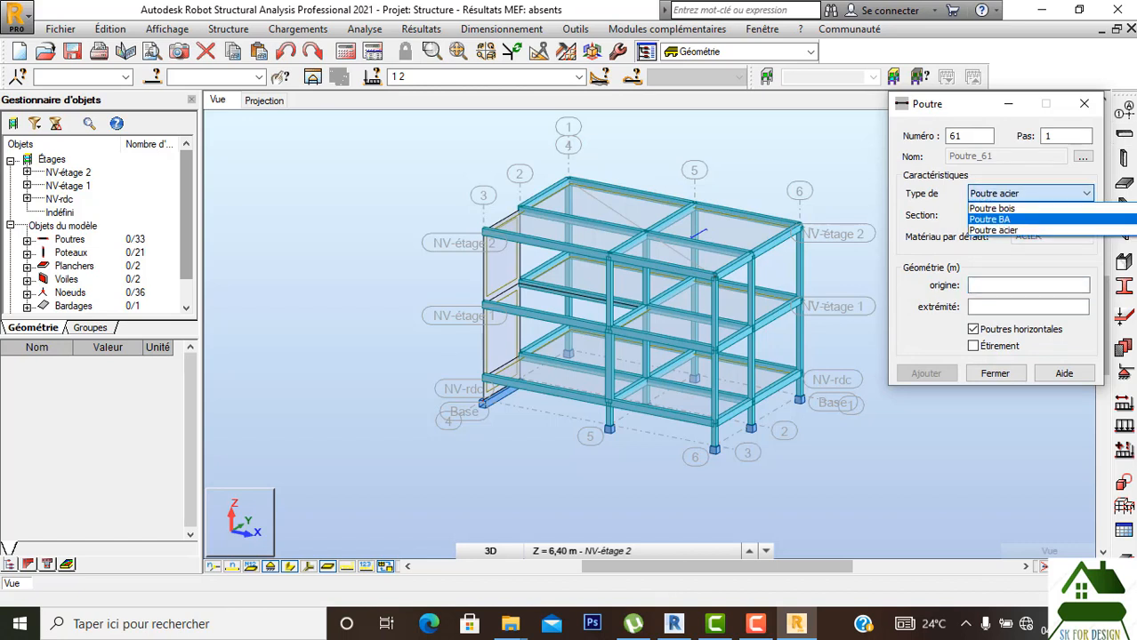
left_click(1032, 218)
left_click(1064, 215)
left_click(1014, 229)
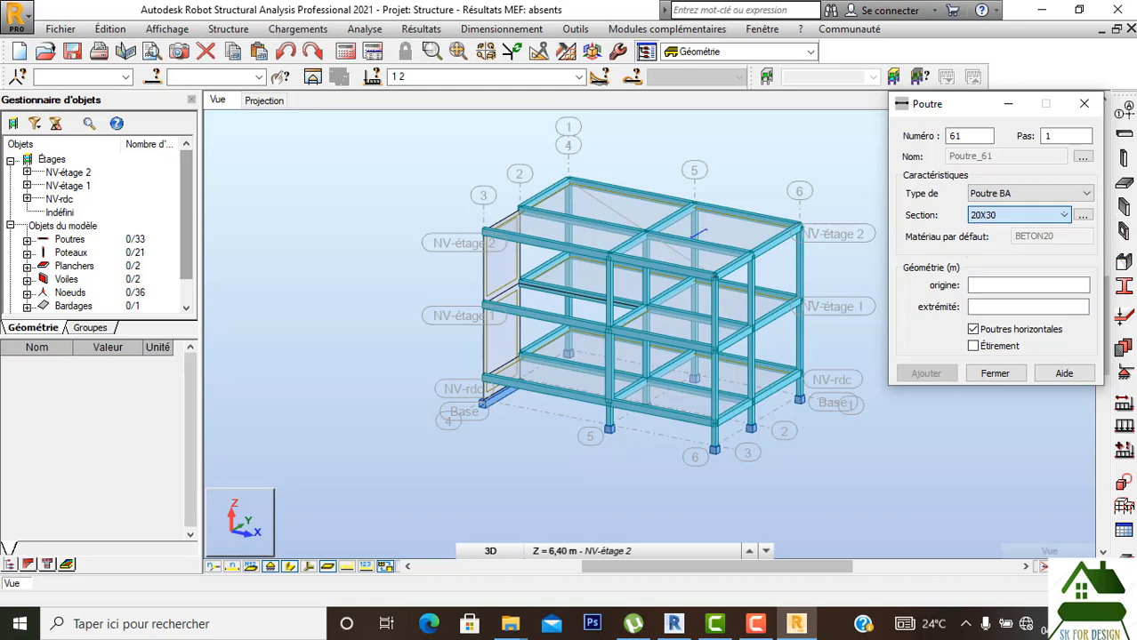
scroll(754, 307, "down", 1)
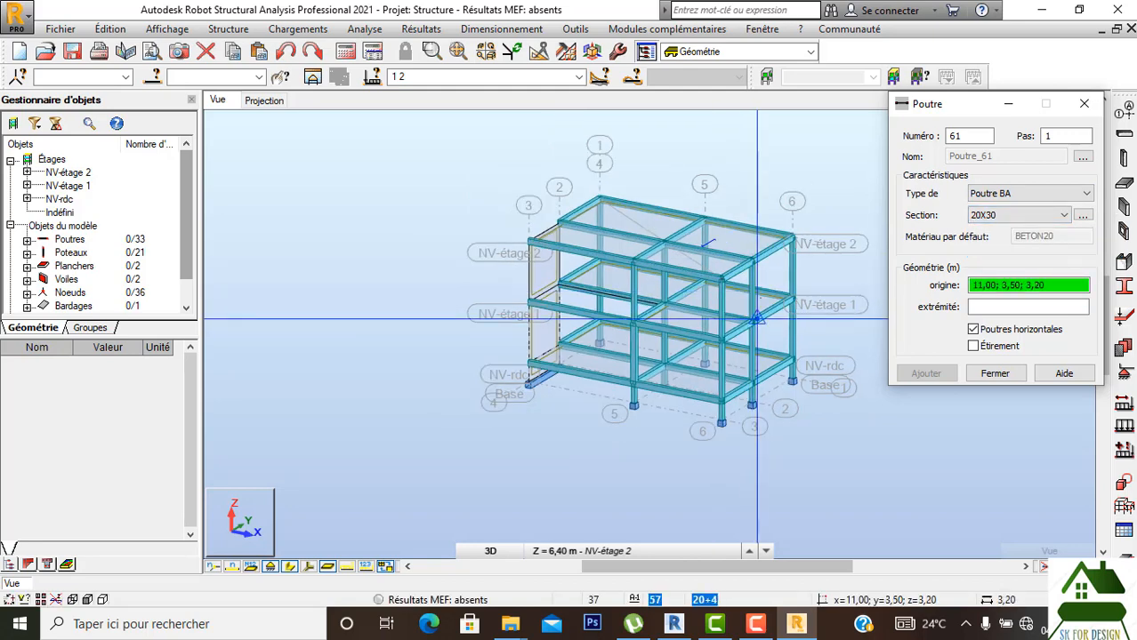
key("Escape")
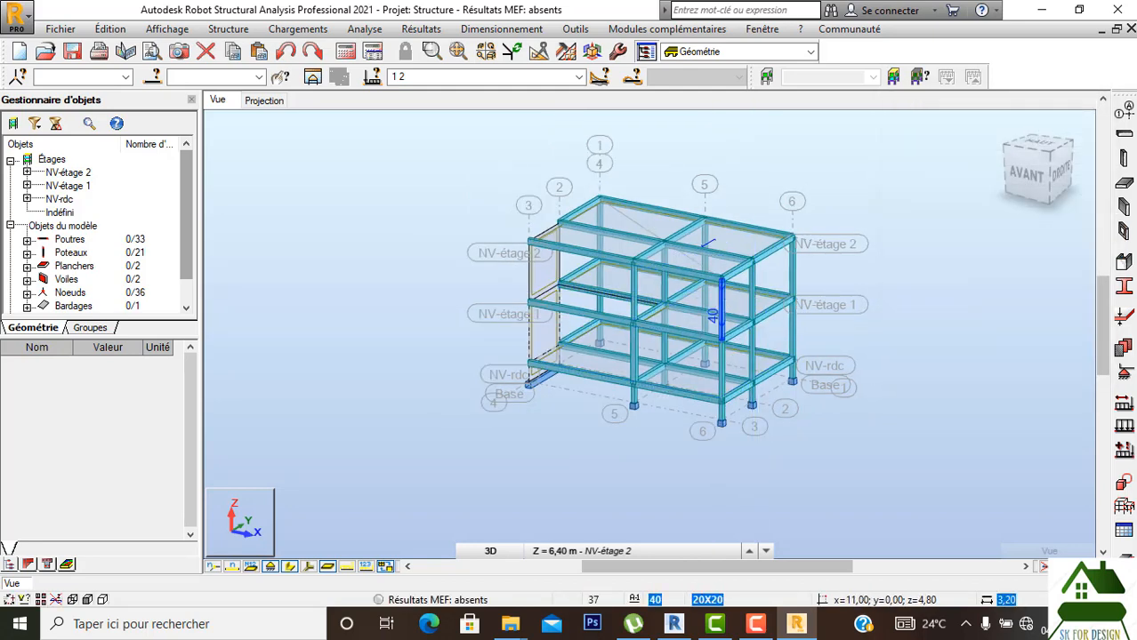
Examine the section and material properties of the front corner column on axis 6 between NV-étage 1 and NV-étage 2.
left_click(721, 311)
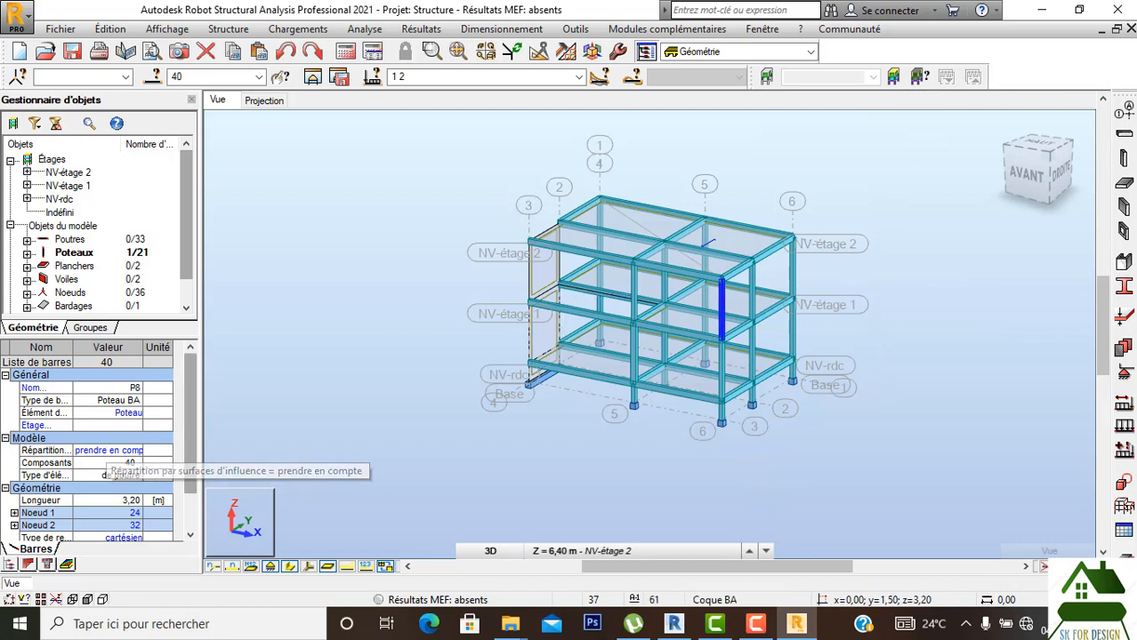
scroll(99, 447, "down", 5)
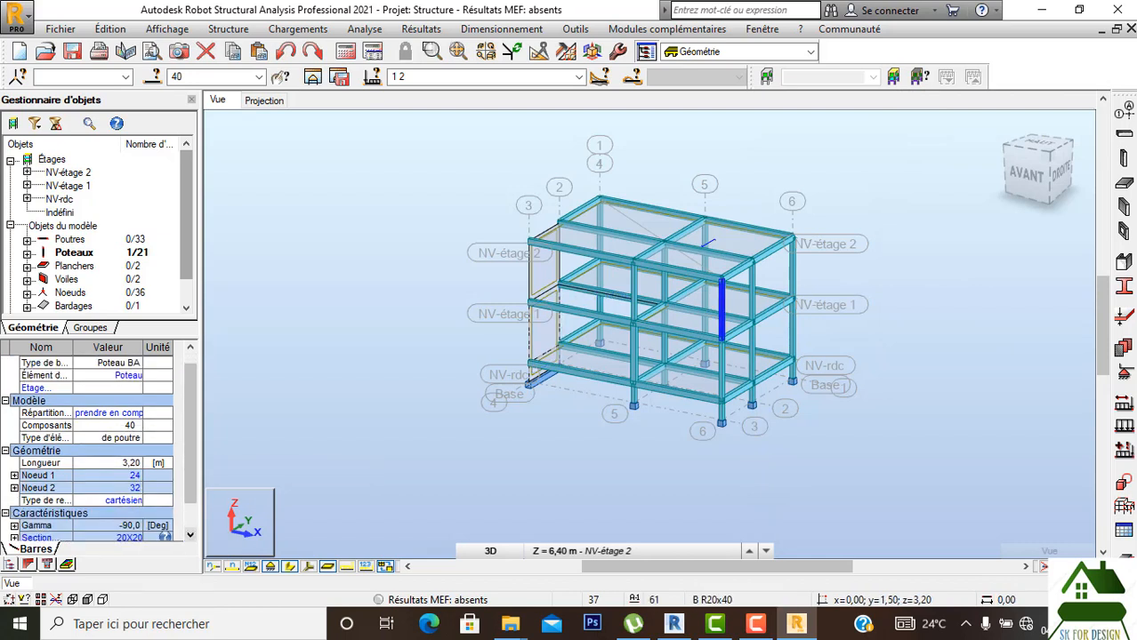
scroll(99, 448, "down", 1)
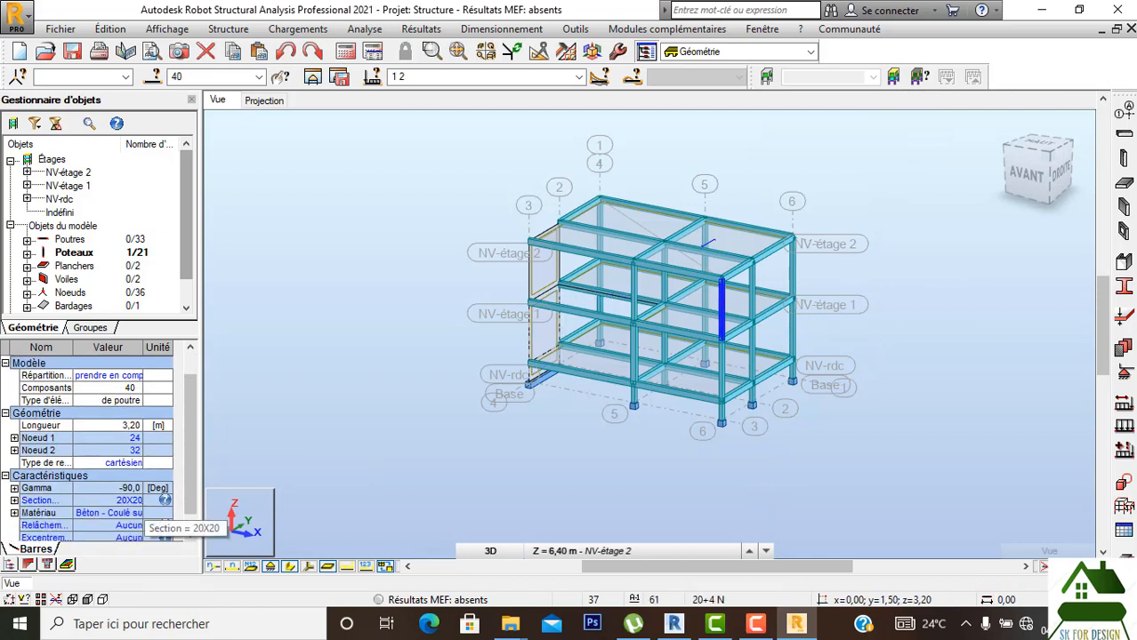
left_click(134, 501)
left_click(133, 501)
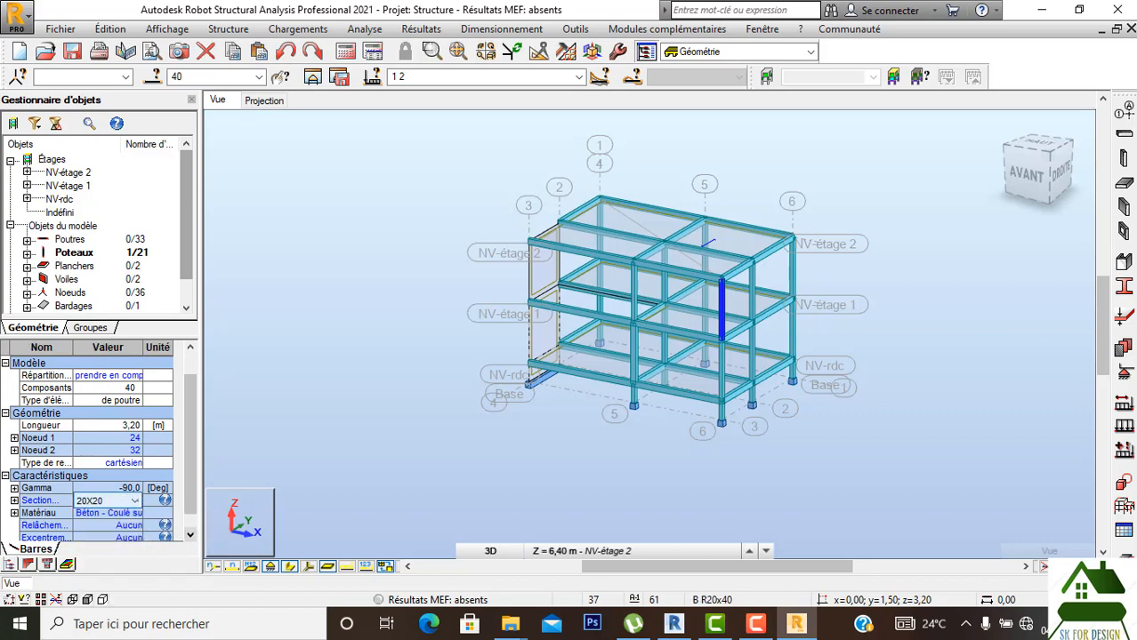
scroll(99, 445, "down", 4)
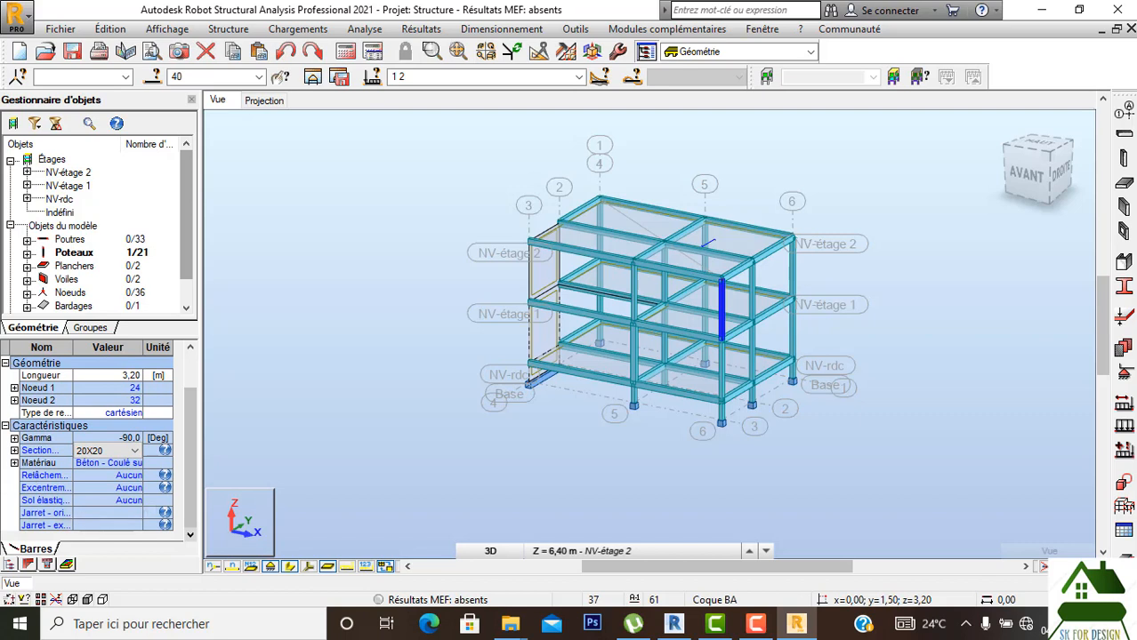
left_click(14, 463)
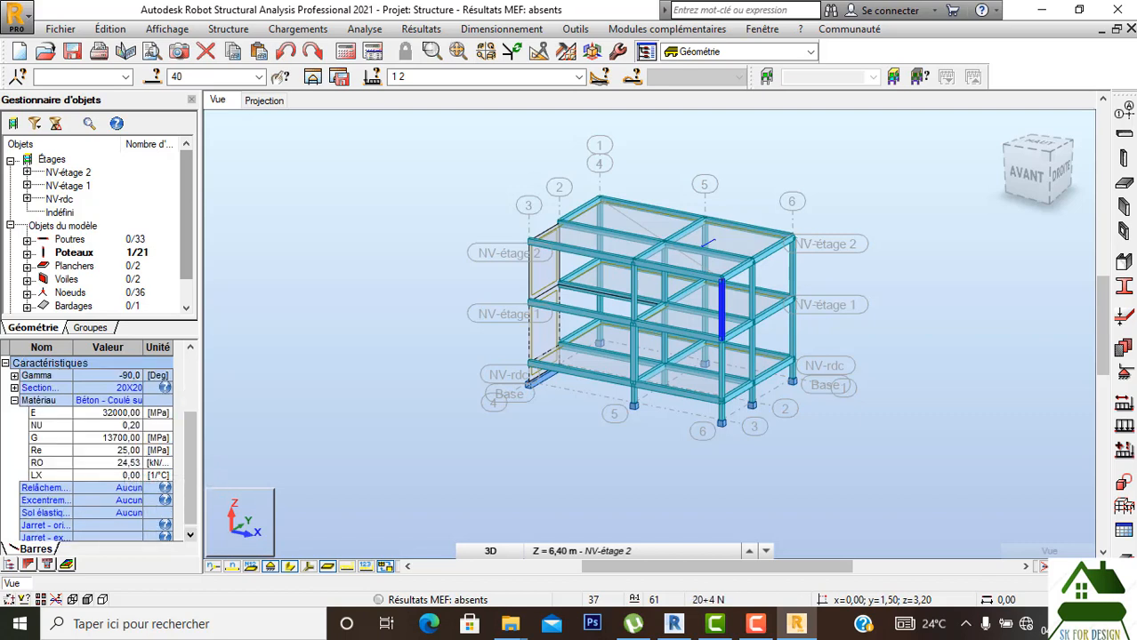
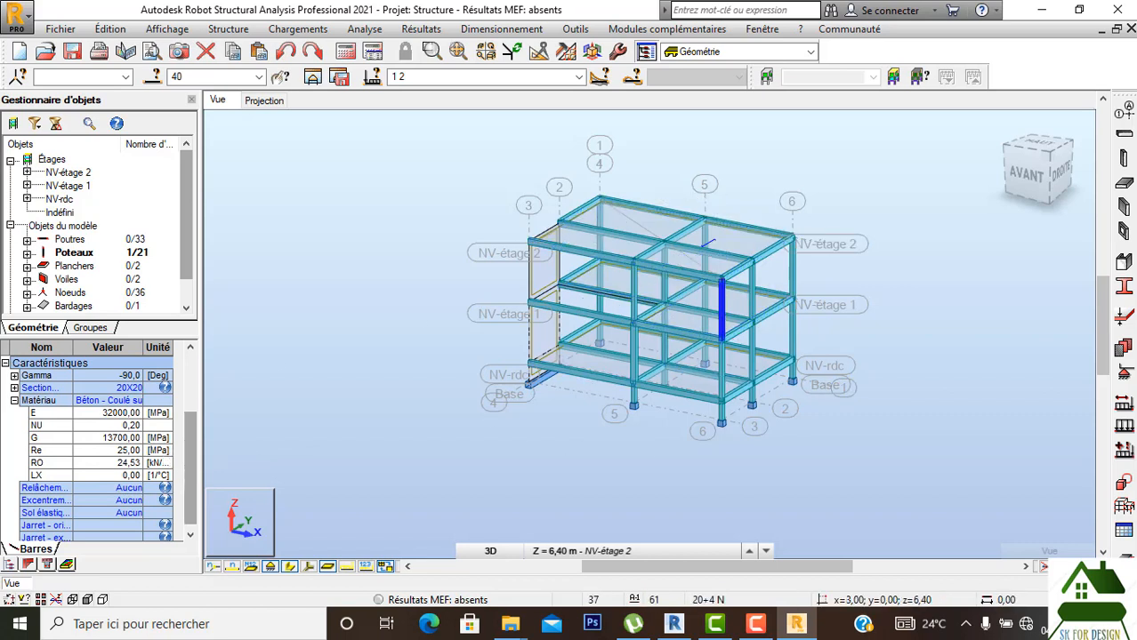
left_click(637, 481)
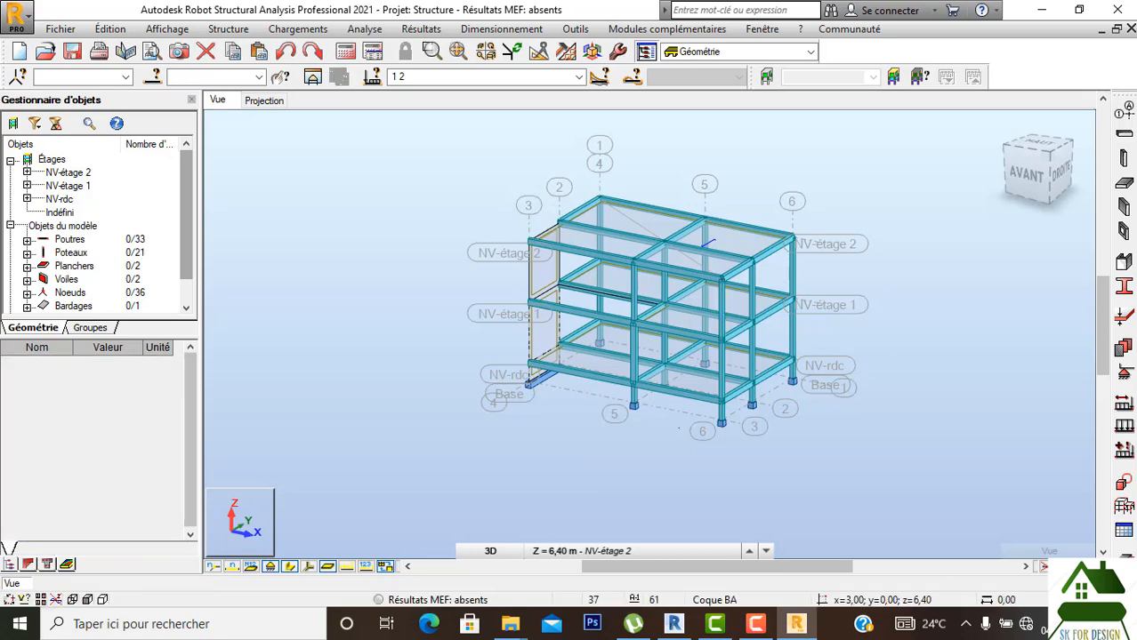
Open the mesh options for all panels of the structure and choose the Delaunay meshing method.
middle_click_drag(879, 444, 805, 476)
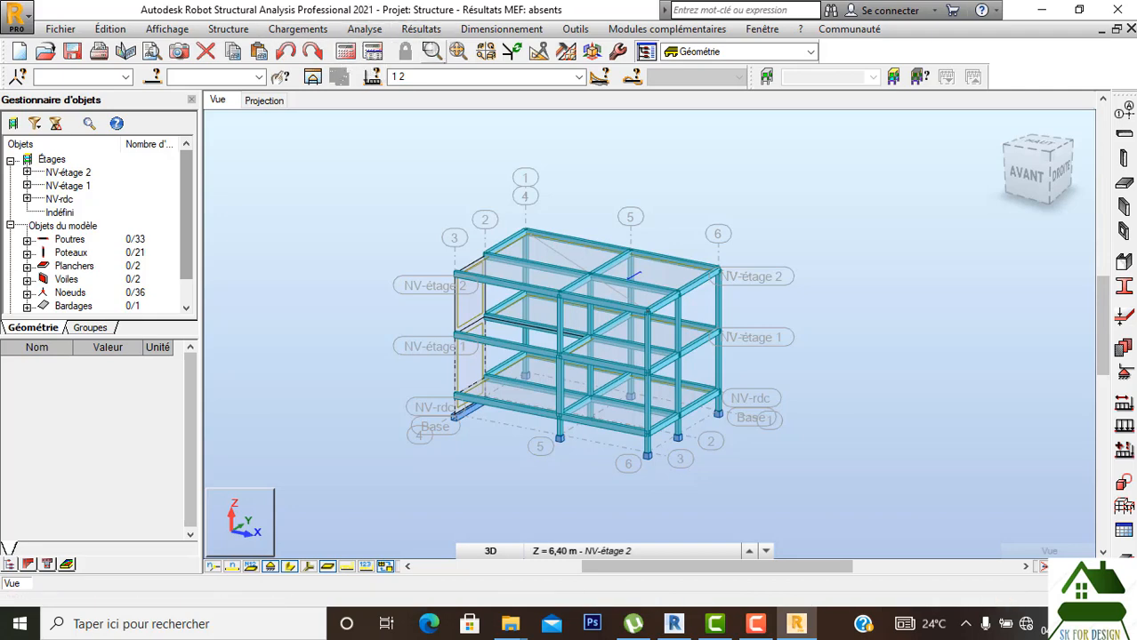
left_click(565, 51)
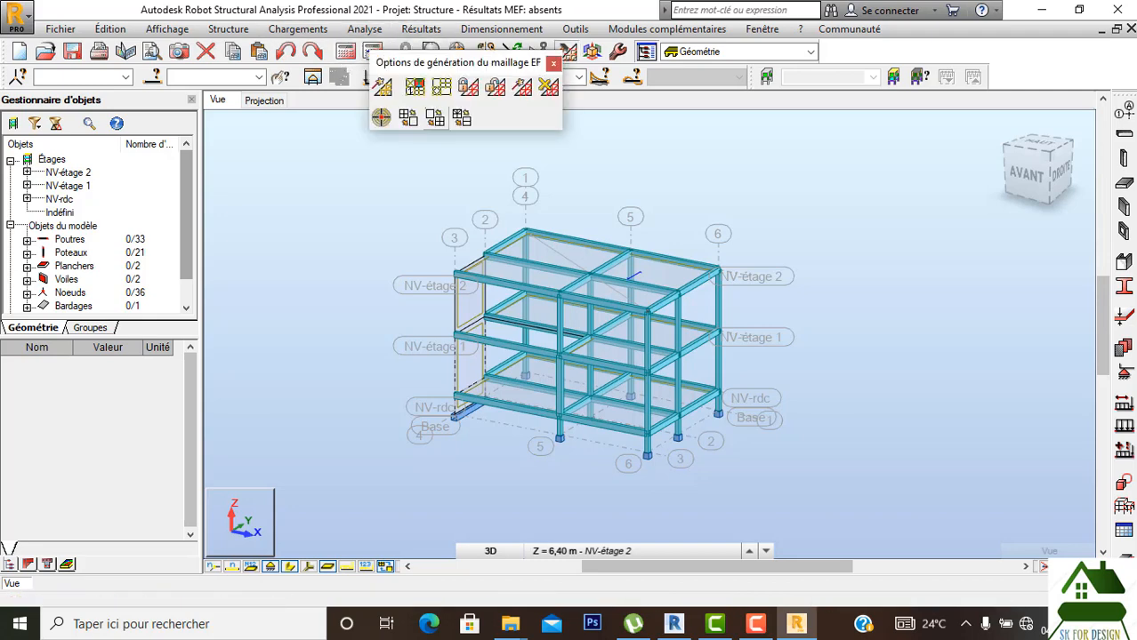
left_click(442, 86)
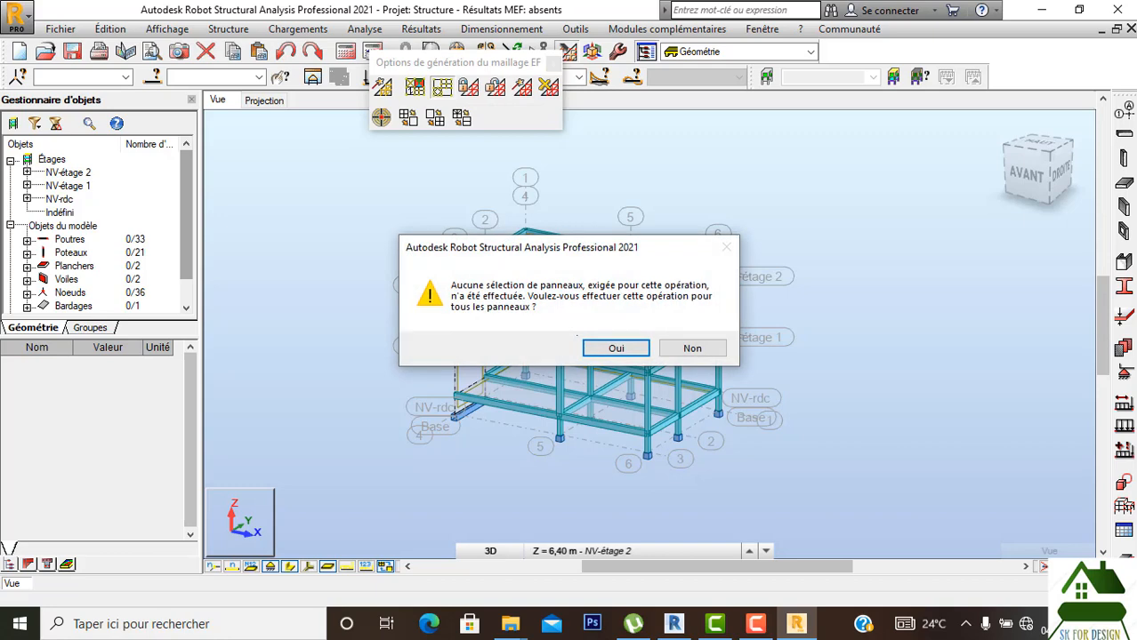
key("Return")
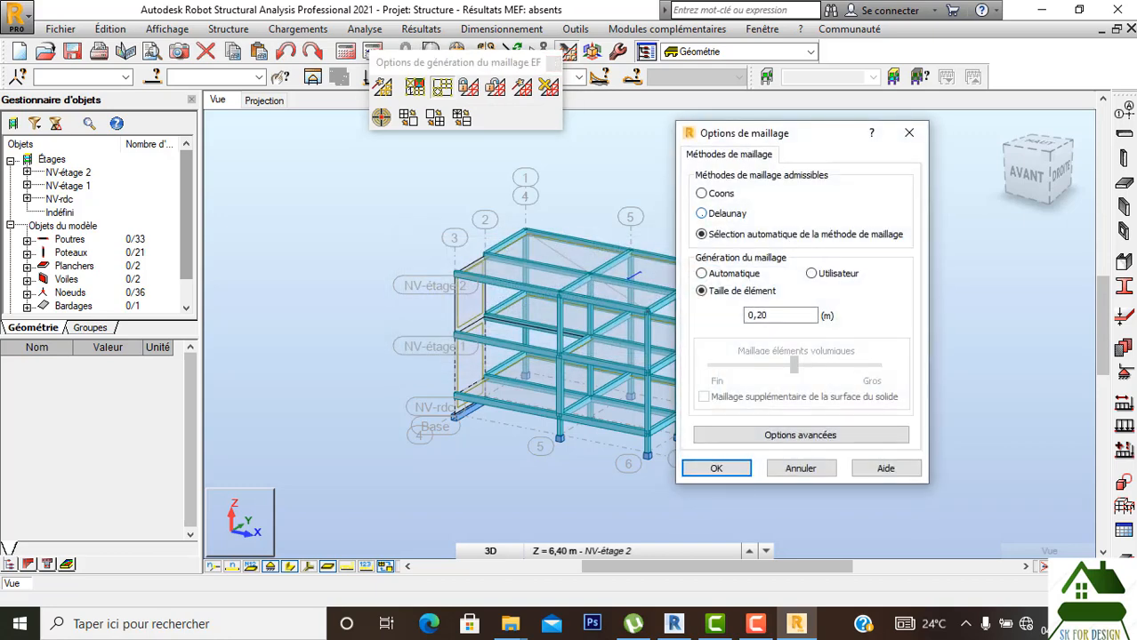
left_click(701, 213)
Set the advanced mesh options to Delaunay + Kang with H0 at 0,10 m, apply them and close the mesh tools.
left_click(800, 435)
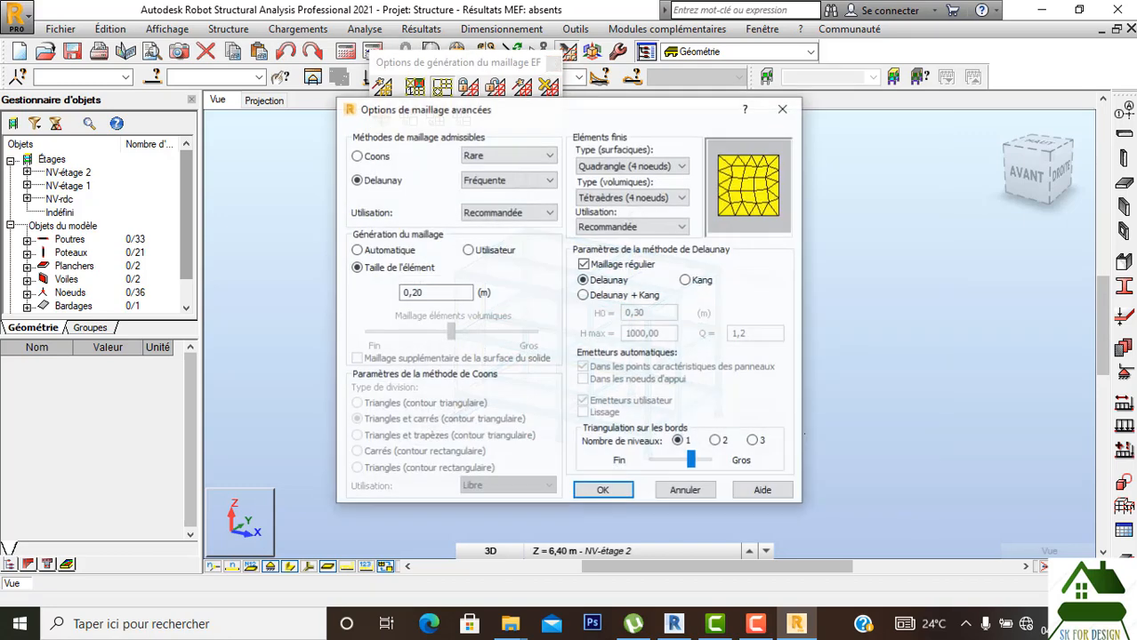
left_click(584, 295)
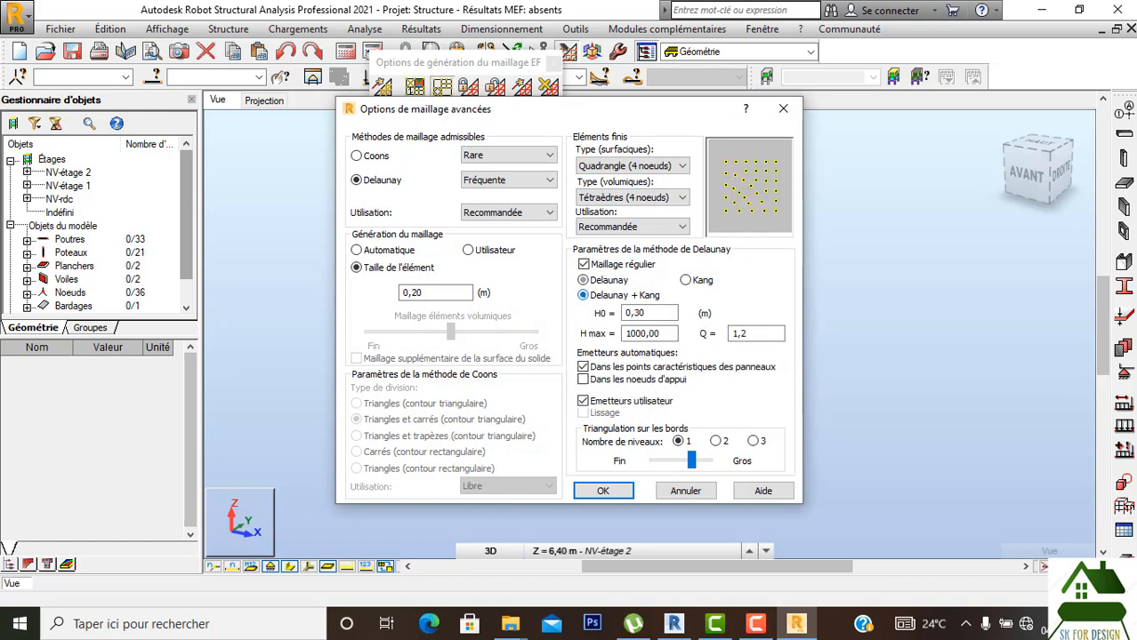
left_click(656, 313)
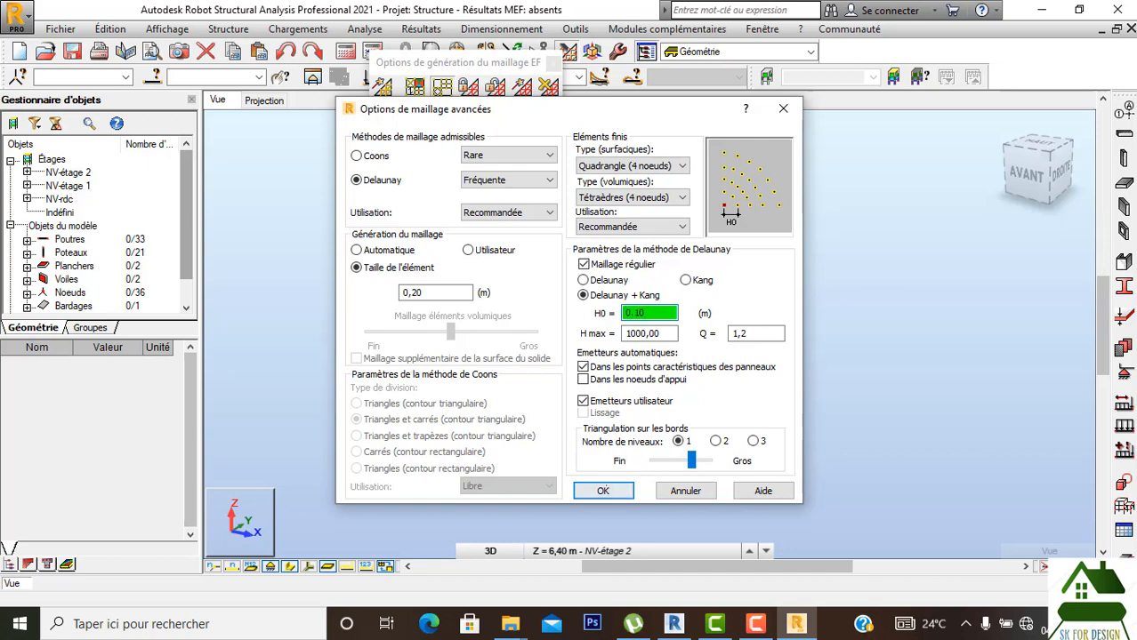
left_click(603, 491)
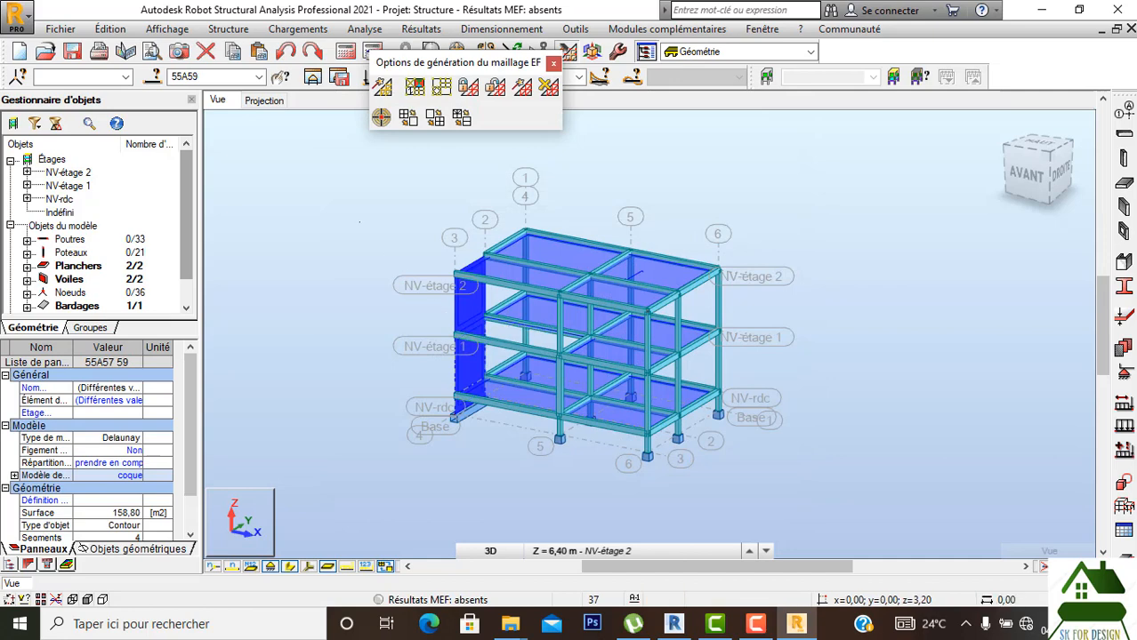
left_click(413, 240)
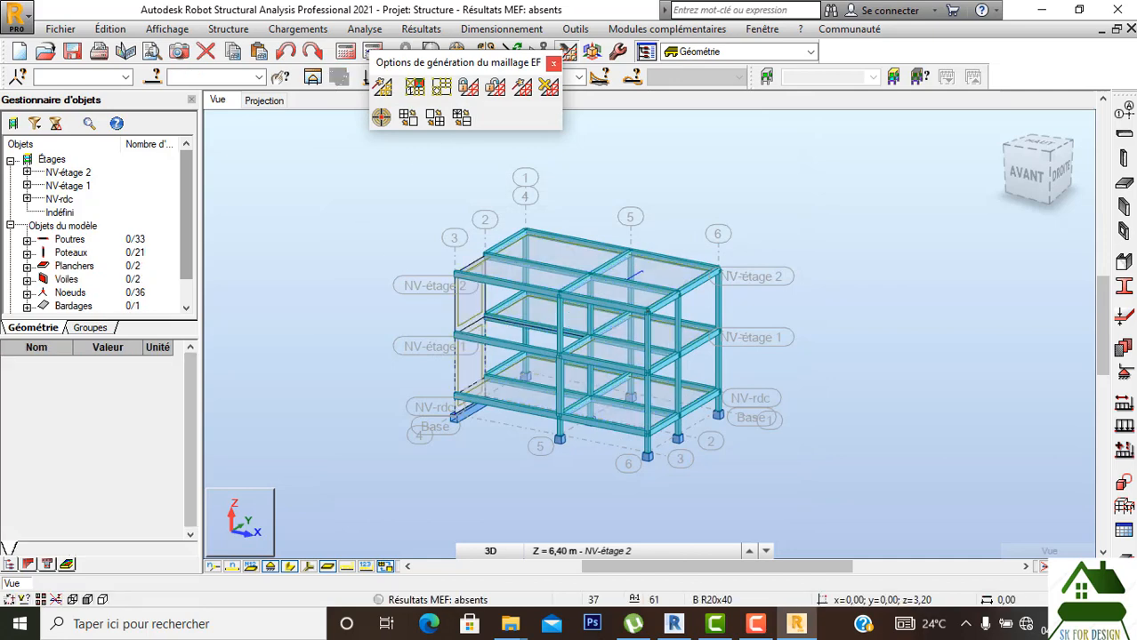
left_click(554, 64)
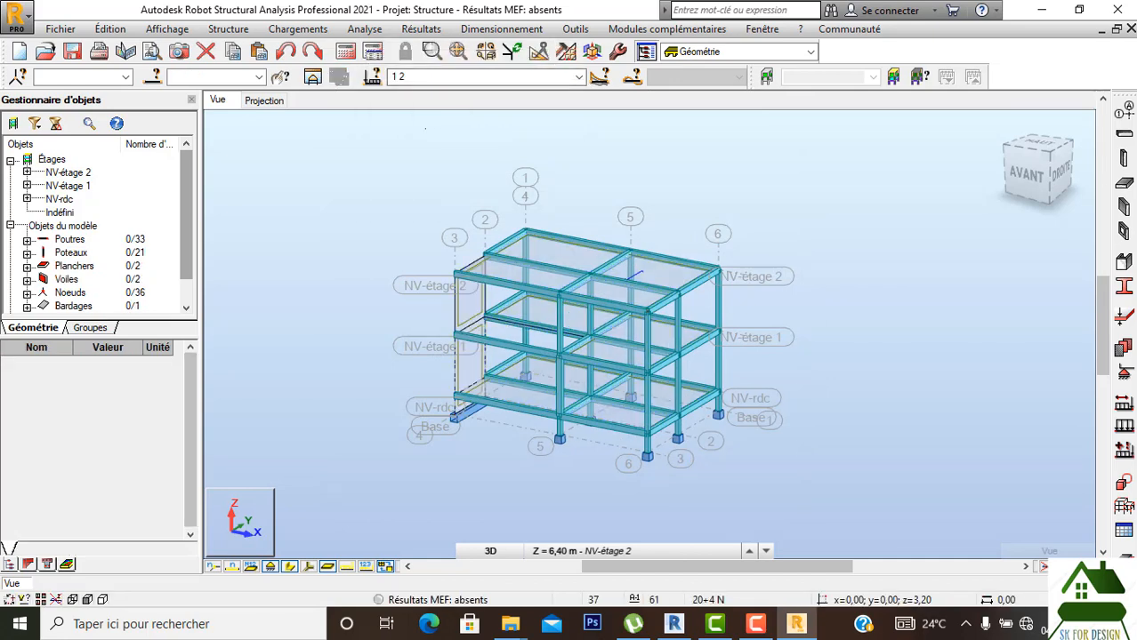
Run the structural calculation, choosing to continue despite the separated node warnings.
left_click(345, 52)
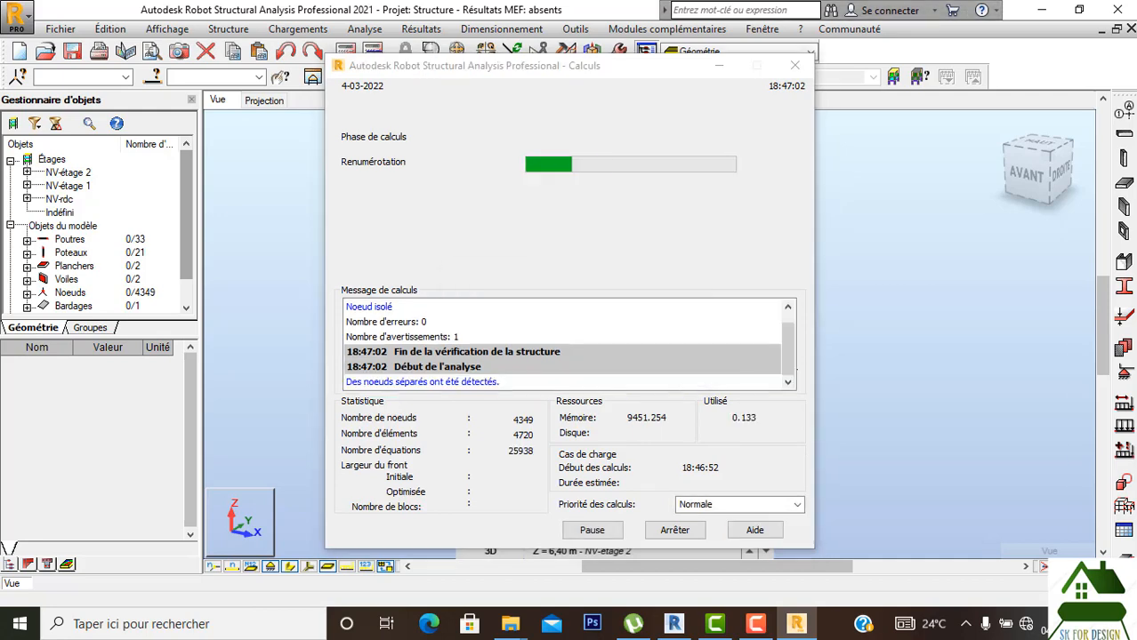
left_click(587, 372)
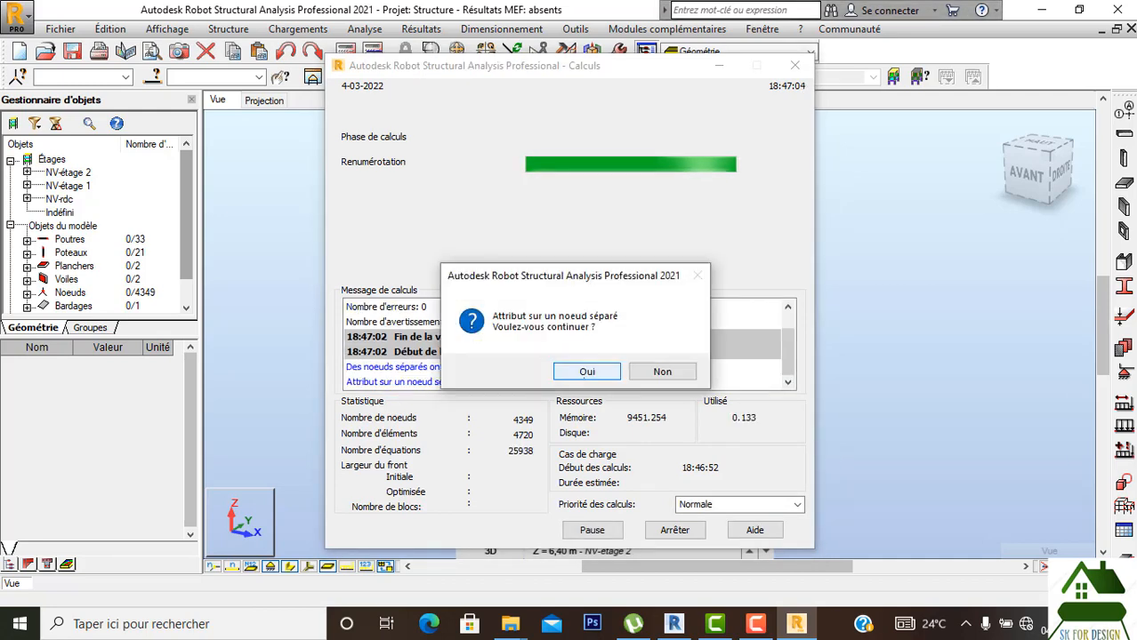
left_click(586, 372)
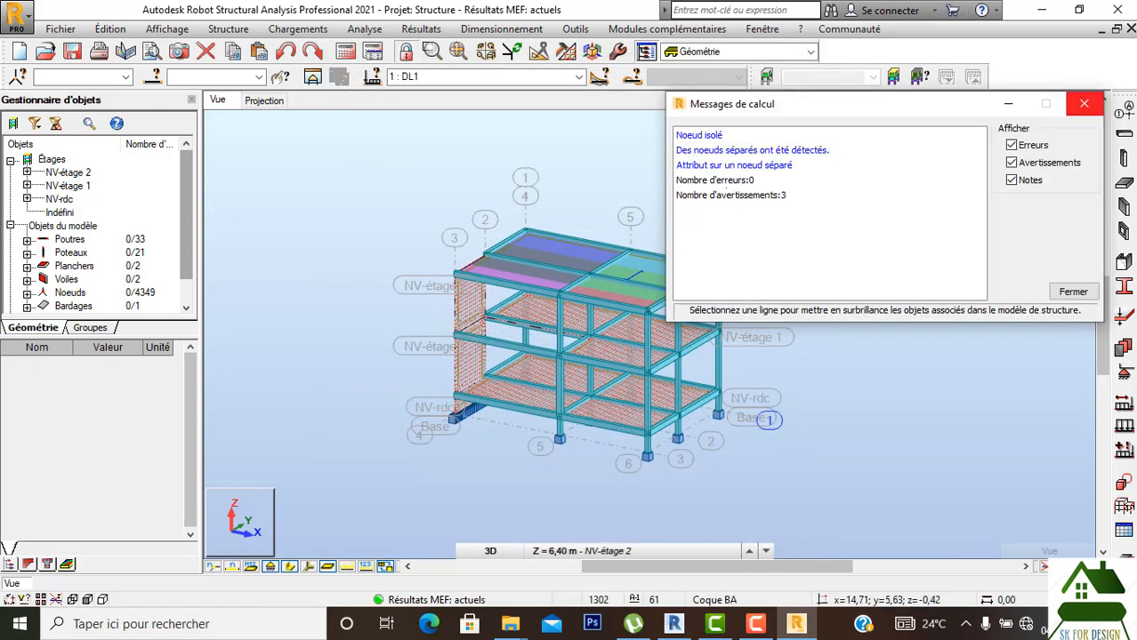
Highlight the node behind the "Attribut sur un noeud séparé" warning and examine it closely at the wall's linear support.
left_click(726, 184)
left_click(718, 165)
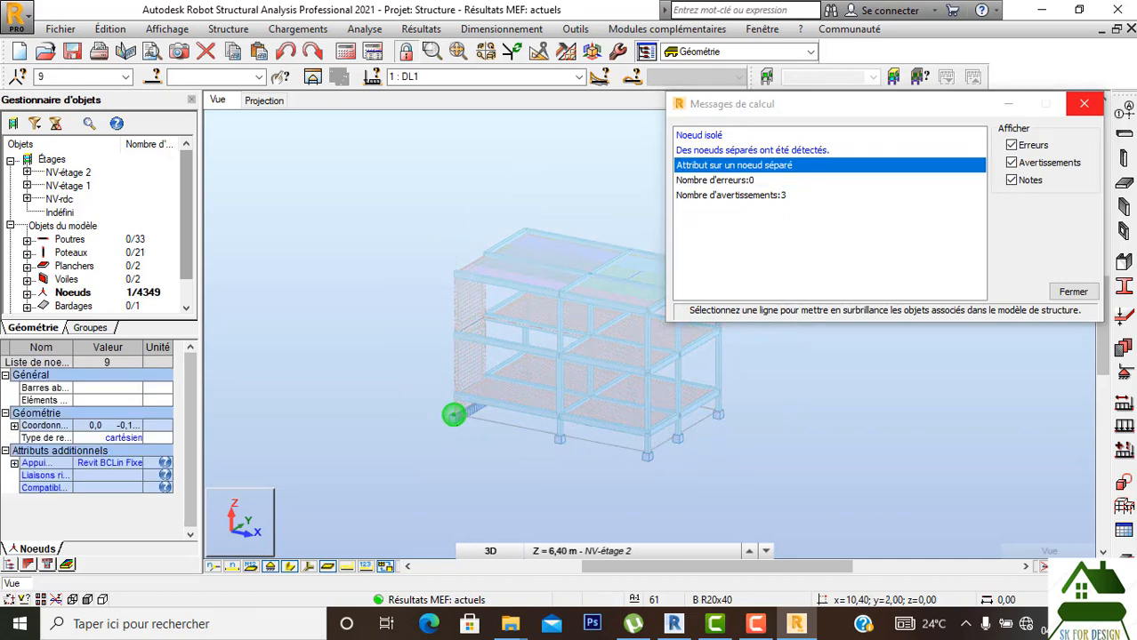
scroll(534, 401, "up", 3)
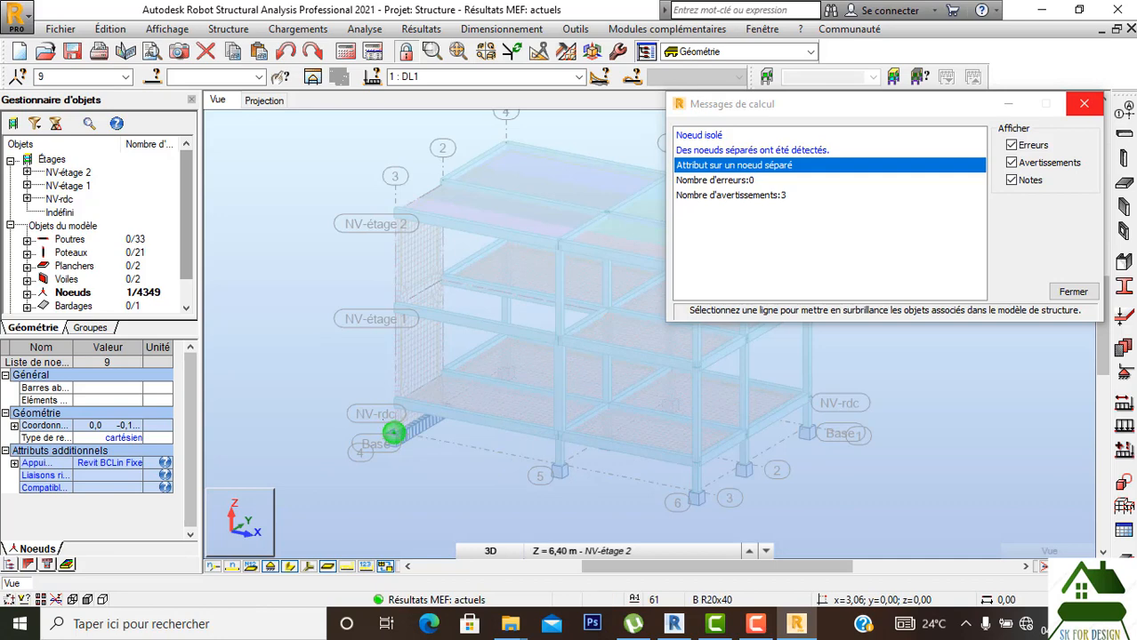
scroll(392, 432, "up", 4)
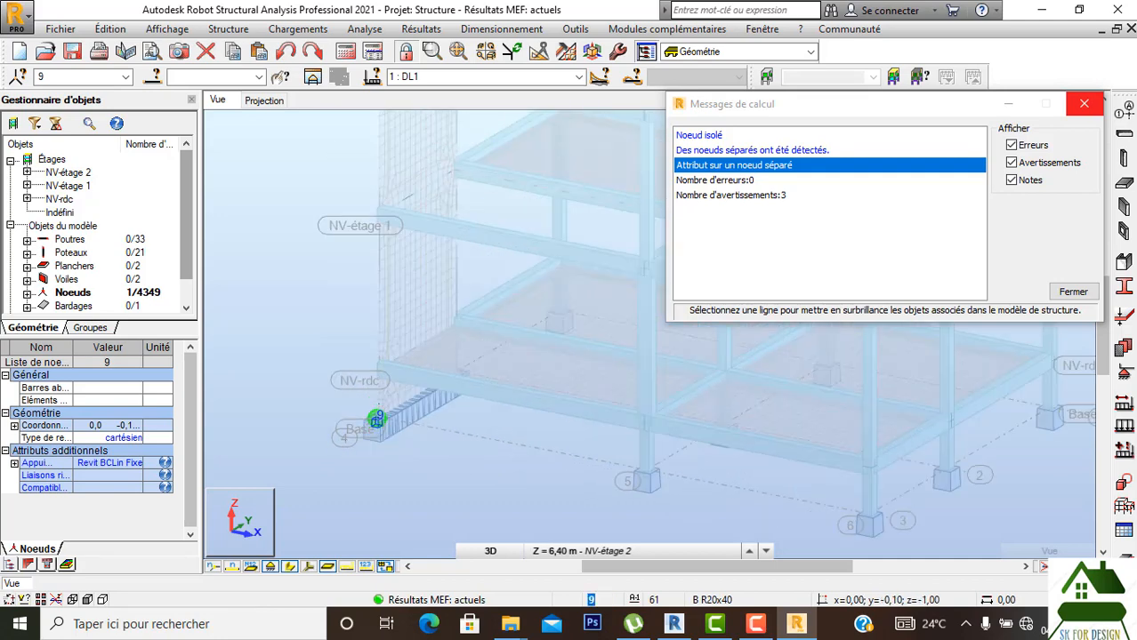
scroll(377, 420, "up", 3)
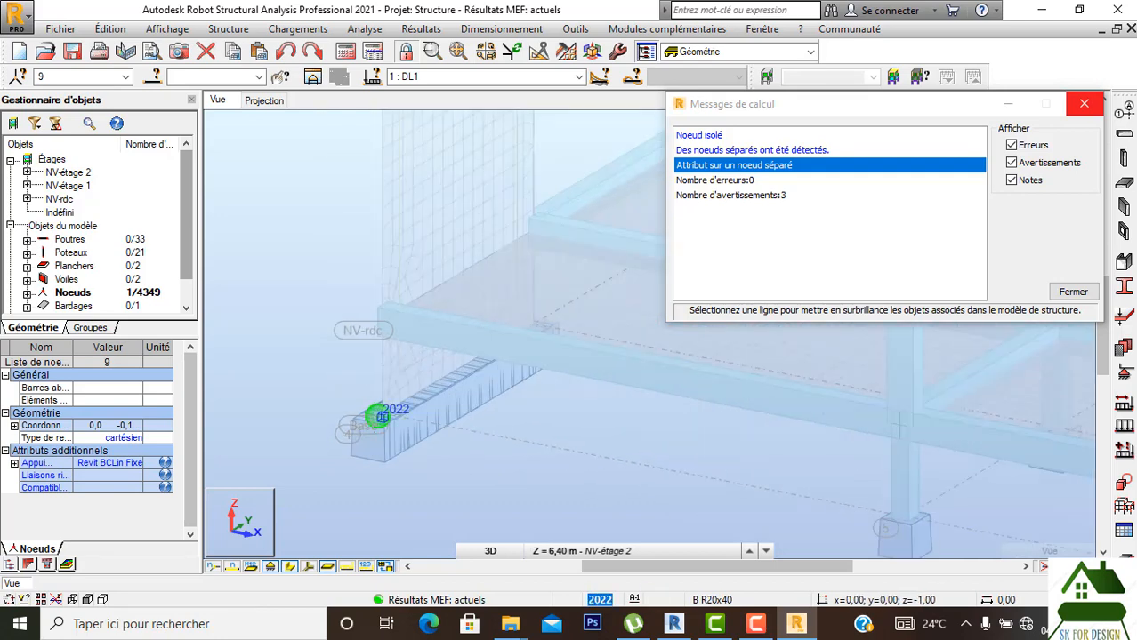
scroll(377, 418, "up", 4)
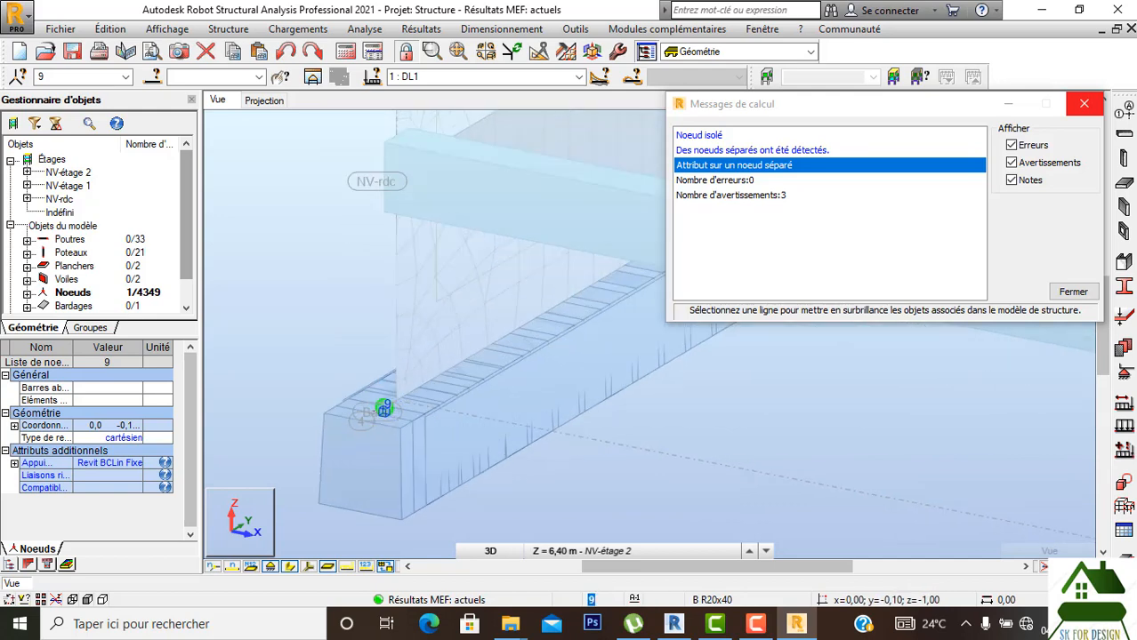
scroll(383, 407, "up", 3)
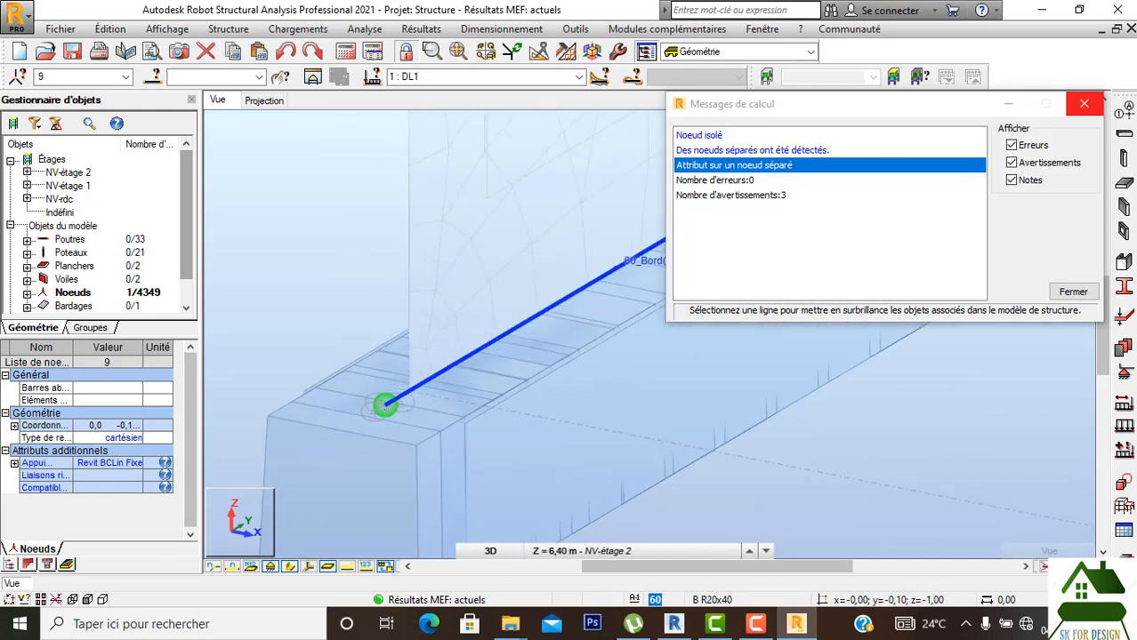
scroll(384, 405, "up", 4)
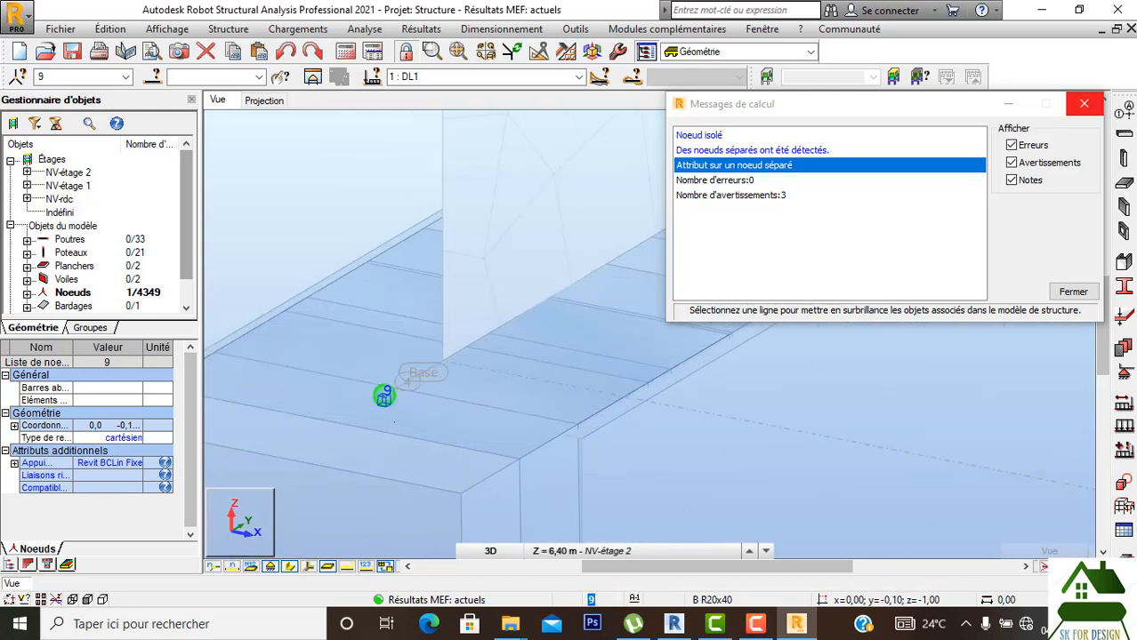
Examine the separated node at the wall's base support and compare it with the wall foundation's end in Revit's analytical model.
scroll(384, 397, "up", 3)
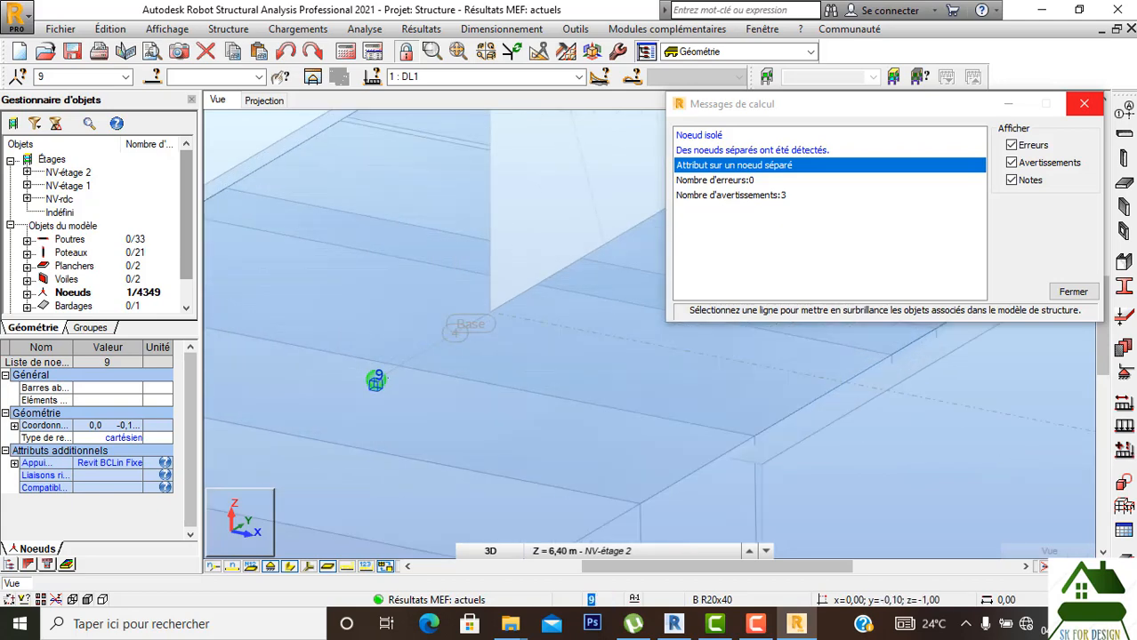
scroll(375, 381, "down", 2)
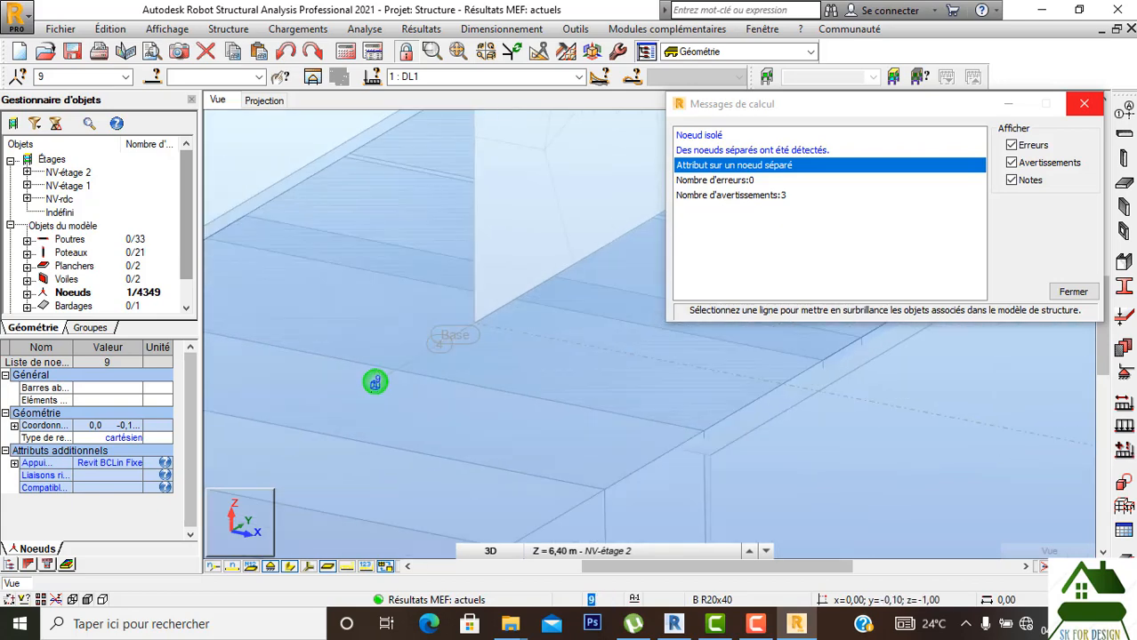
scroll(374, 382, "down", 3)
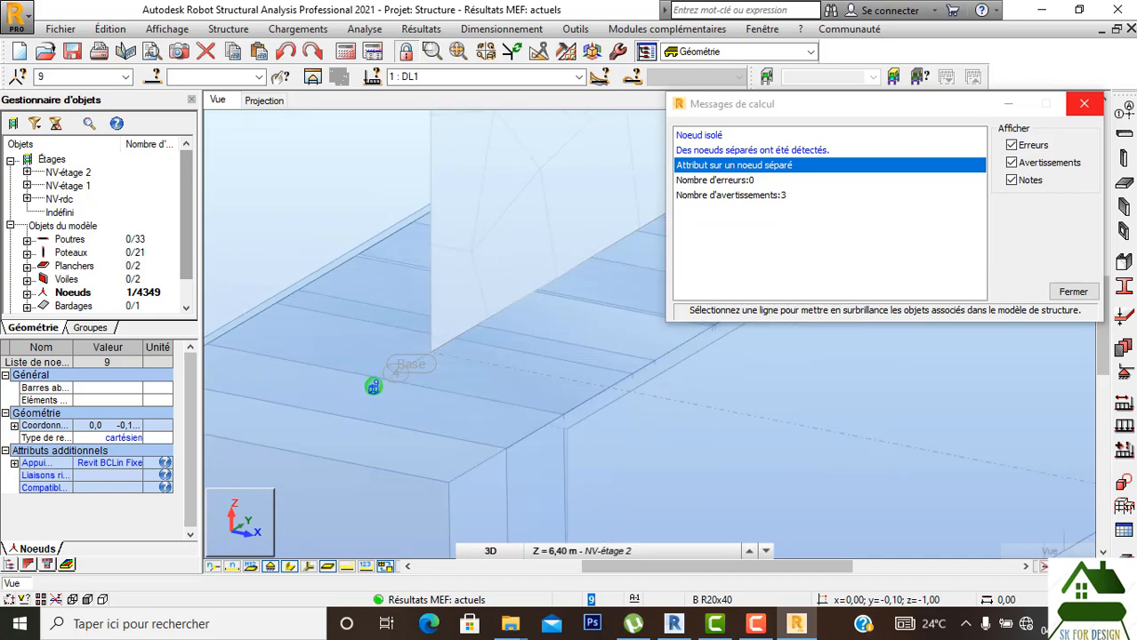
scroll(391, 397, "down", 2)
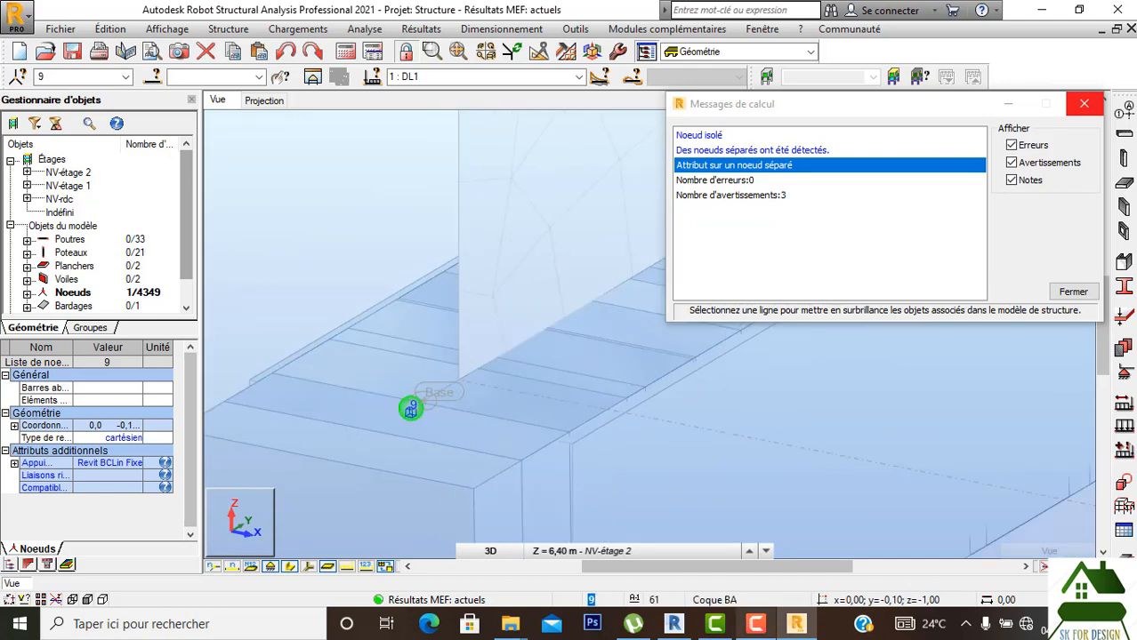
left_click(673, 624)
middle_click_drag(610, 511, 576, 409)
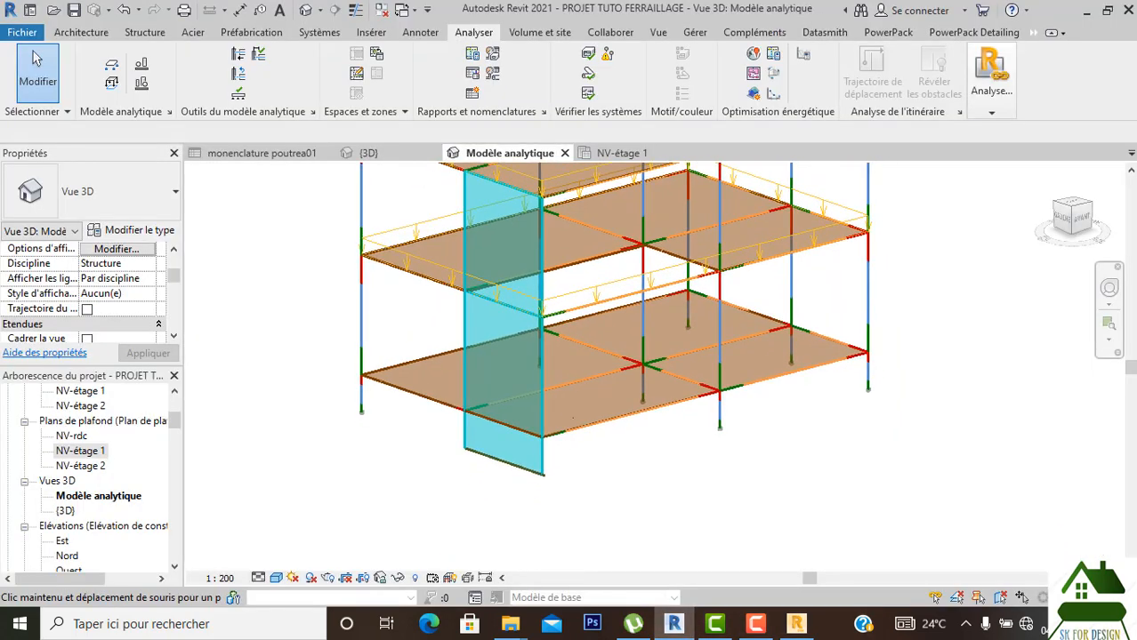
scroll(551, 482, "up", 6)
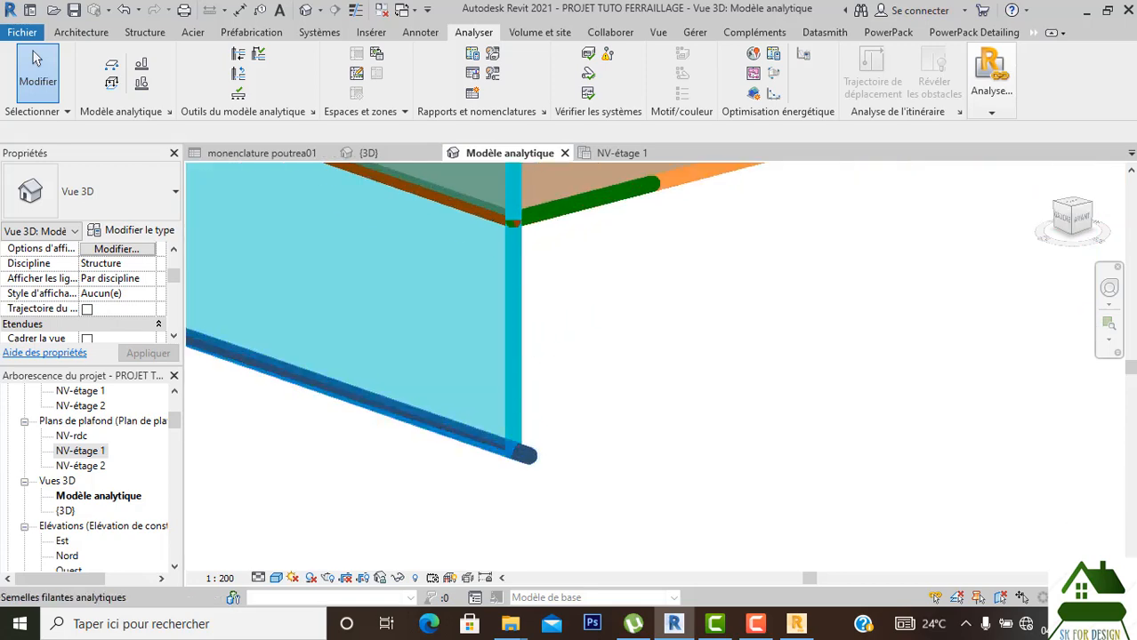
scroll(526, 458, "down", 4)
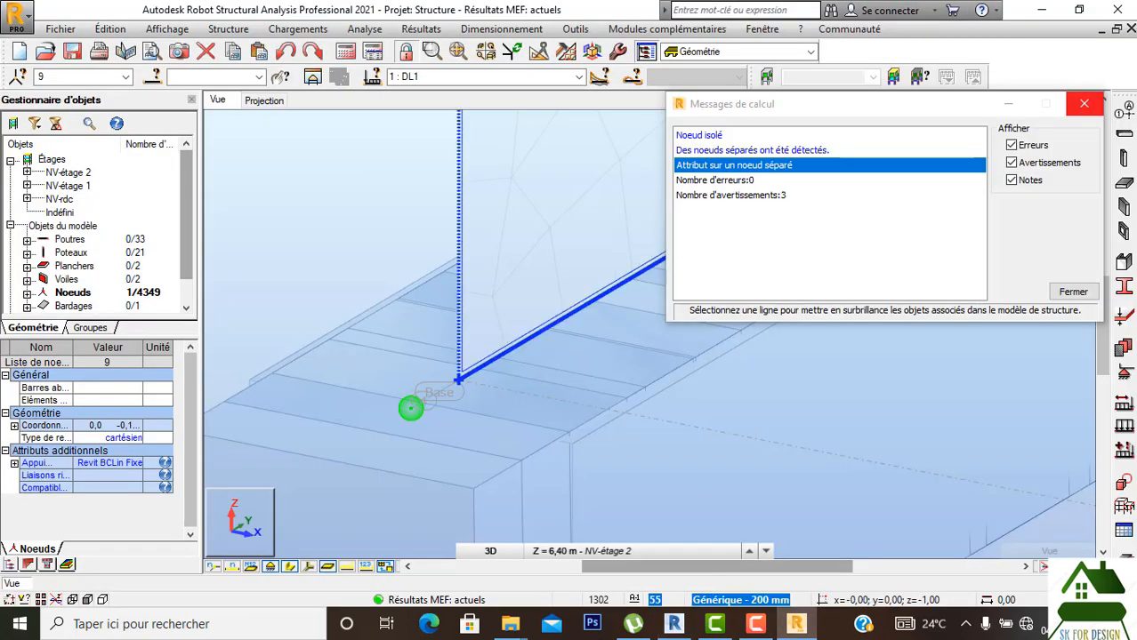
Highlight the objects behind the "Des noeuds séparés ont été détectés" and "Noeud isolé" warnings, moving the messages clear of the wall base.
left_click(753, 150)
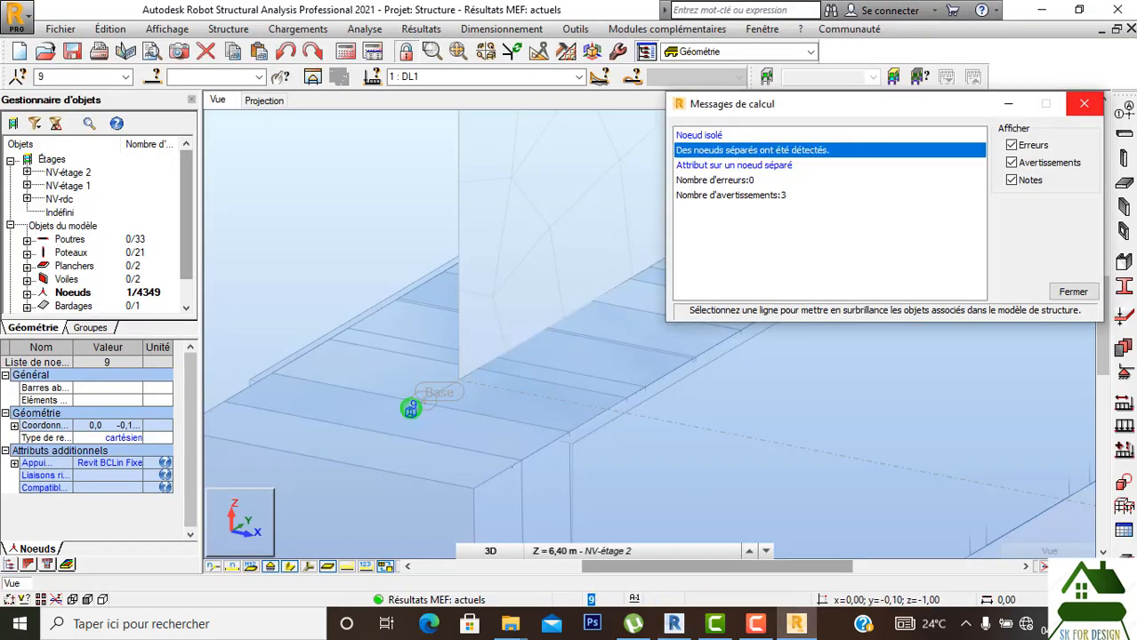
scroll(523, 457, "down", 2)
scroll(510, 381, "up", 3)
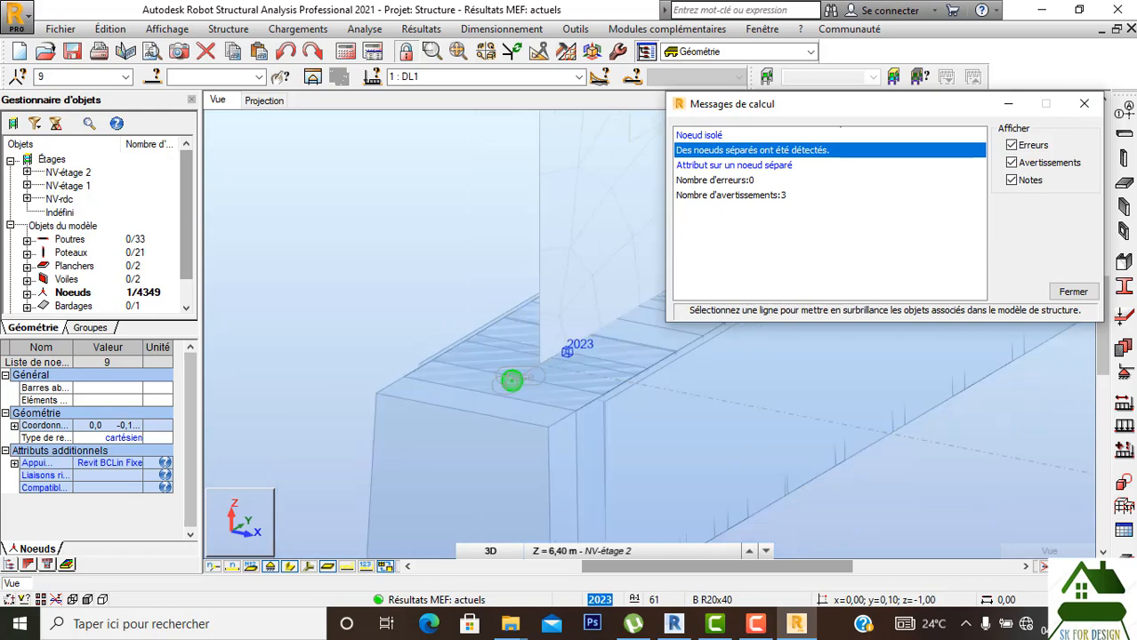
left_click_drag(784, 178, 803, 238)
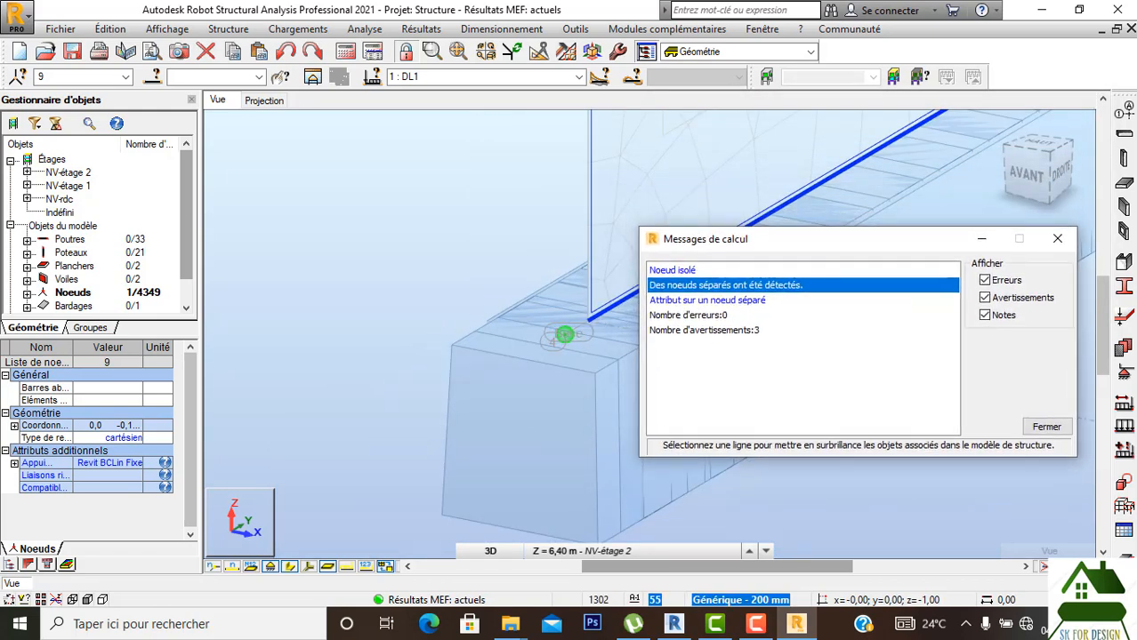
left_click(697, 270)
left_click(681, 287)
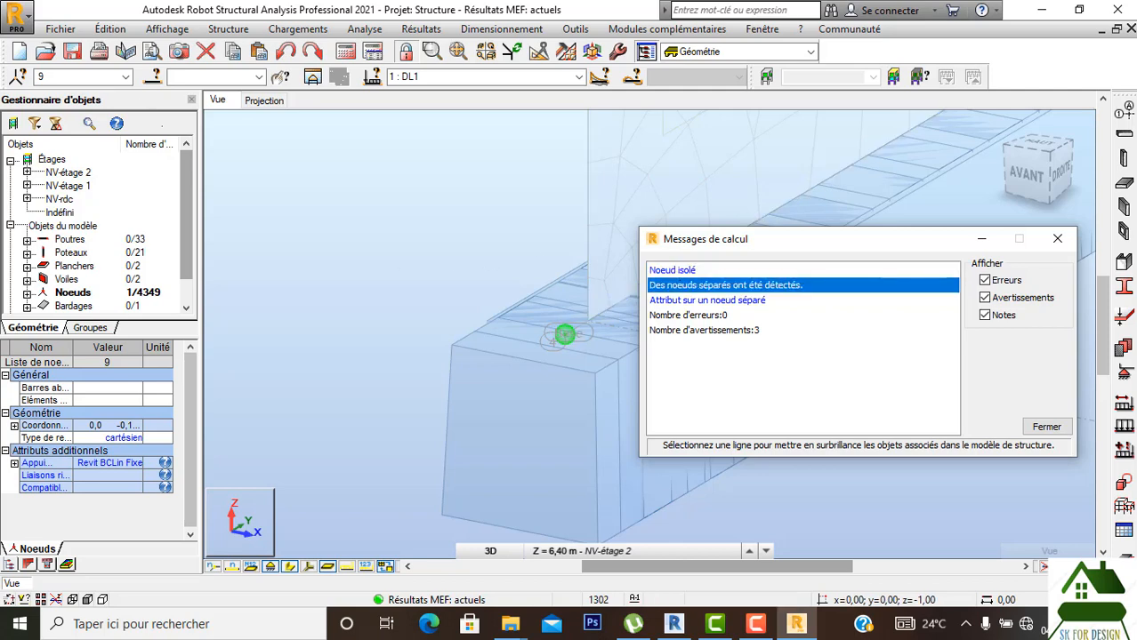
Open the structure correction tool and highlight the node behind the separated nodes warning again.
key("alt+f")
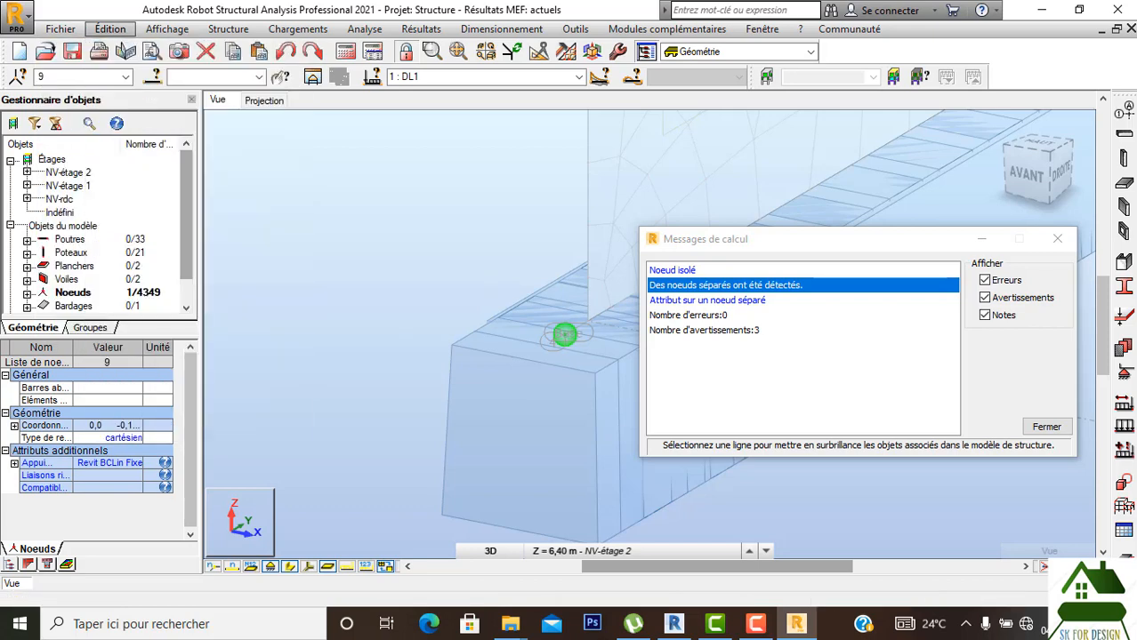
left_click(111, 30)
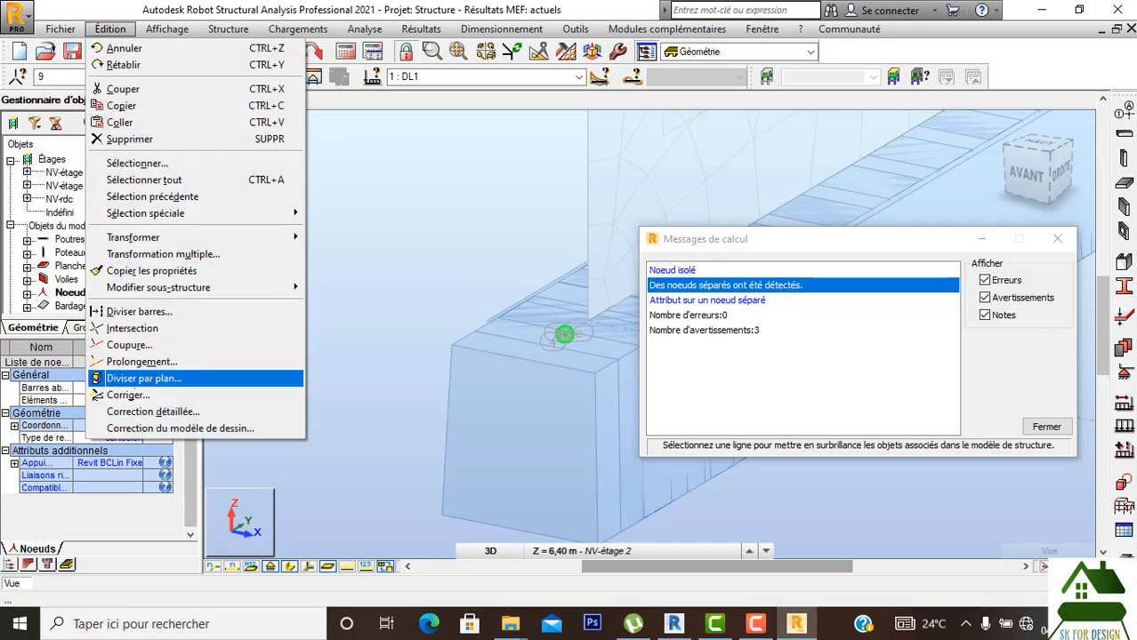
key("Return")
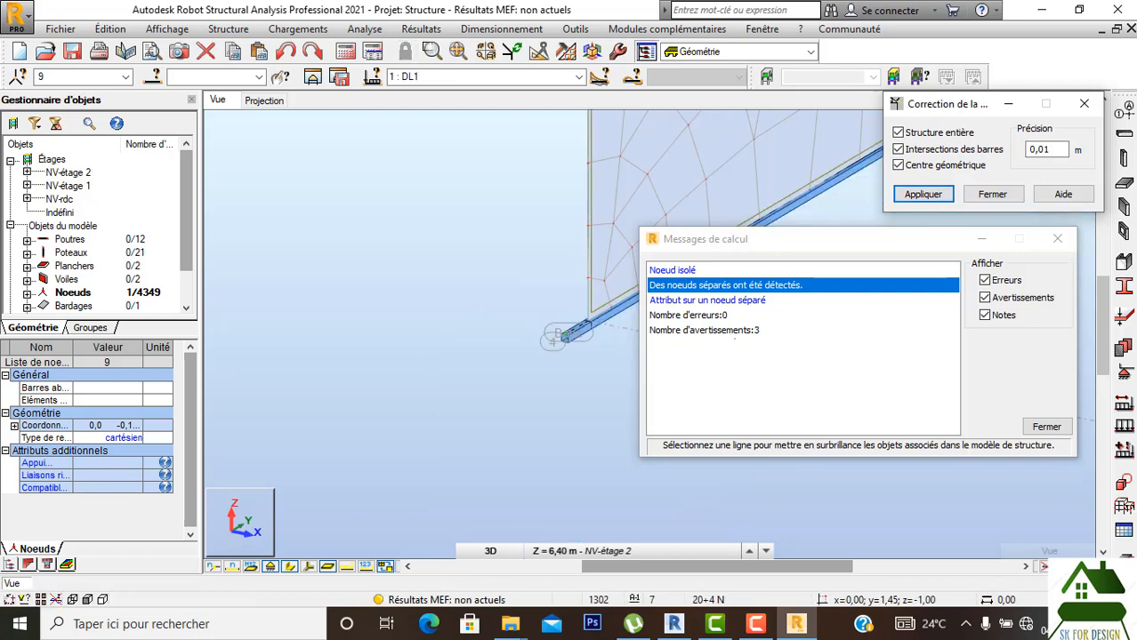
left_click(734, 301)
left_click(734, 286)
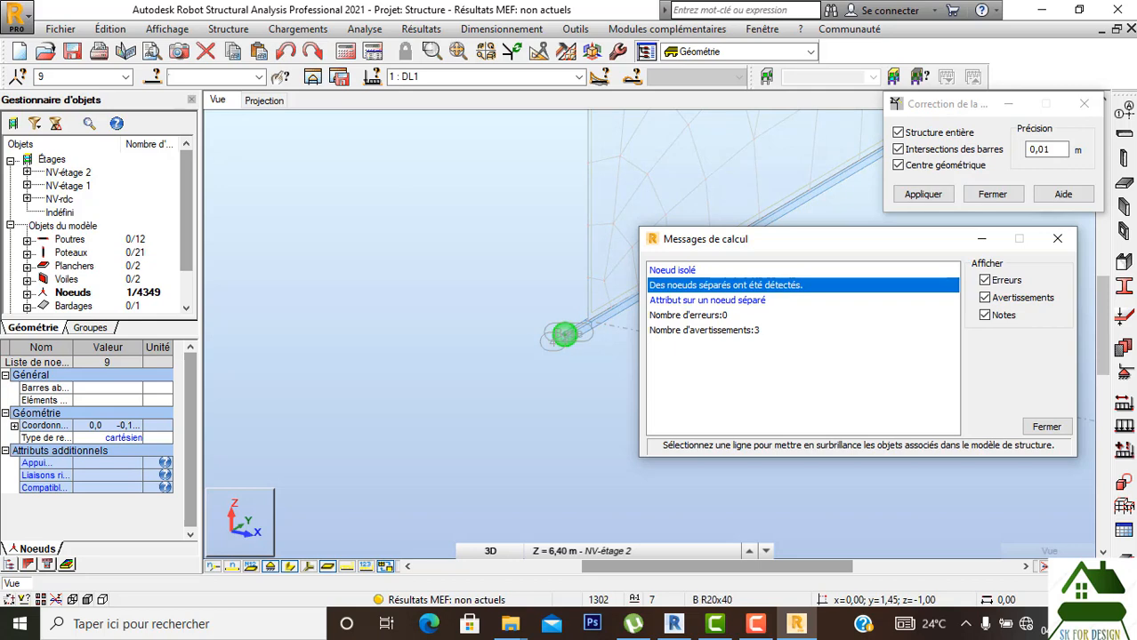
Apply a detailed correction to the entire structure, adjusting to selected objects with 0,01 m precision, and close it.
left_click(110, 28)
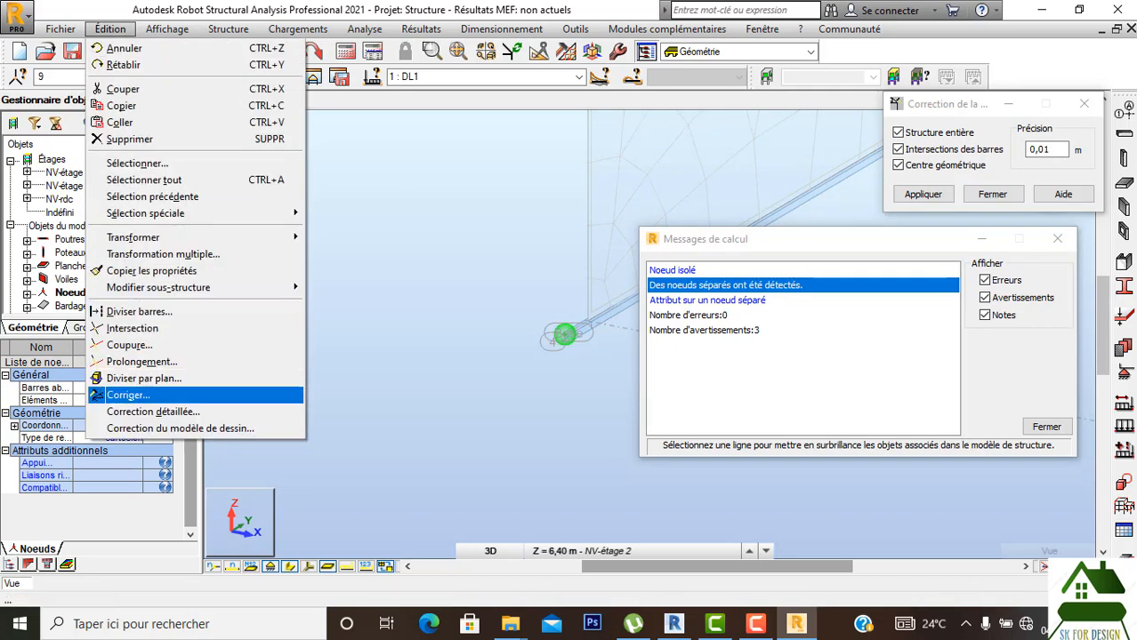
left_click(153, 412)
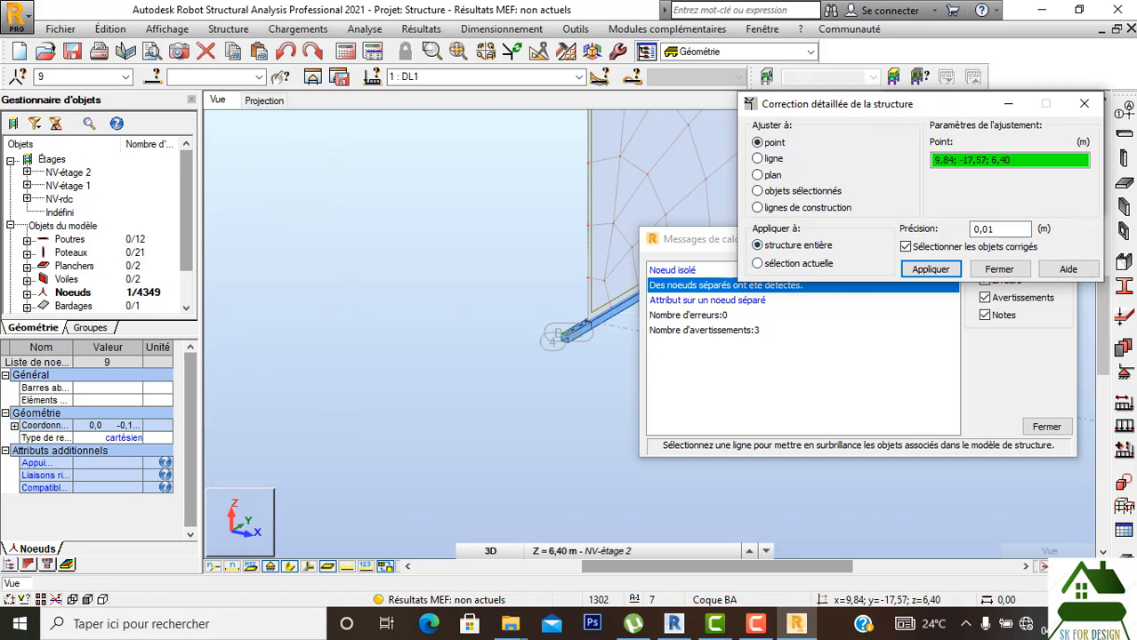
left_click(757, 191)
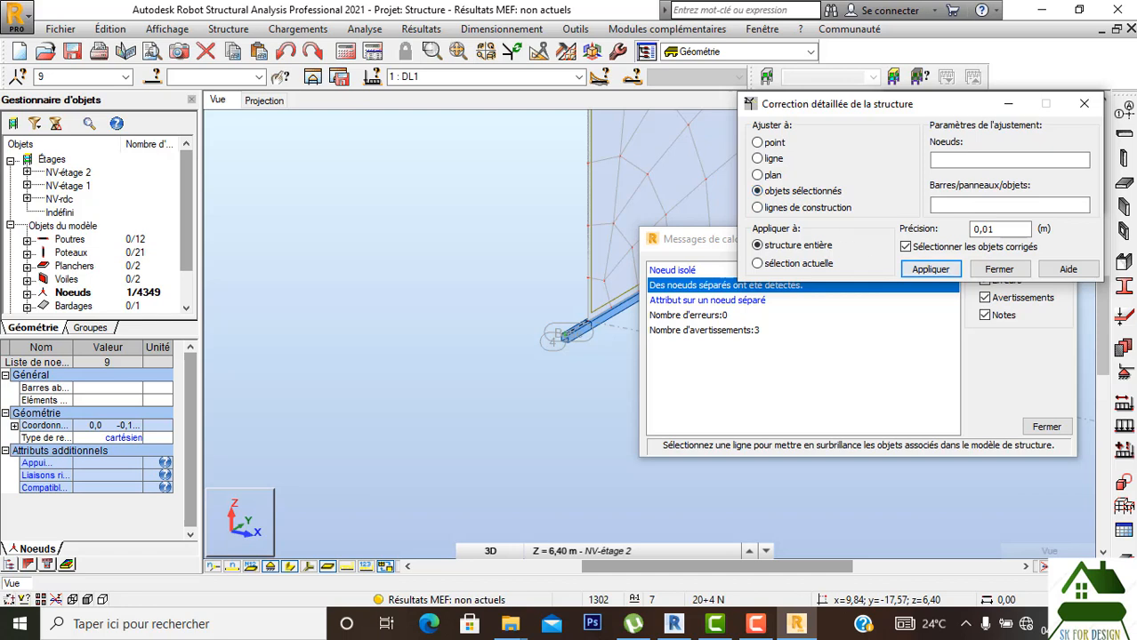
left_click(931, 269)
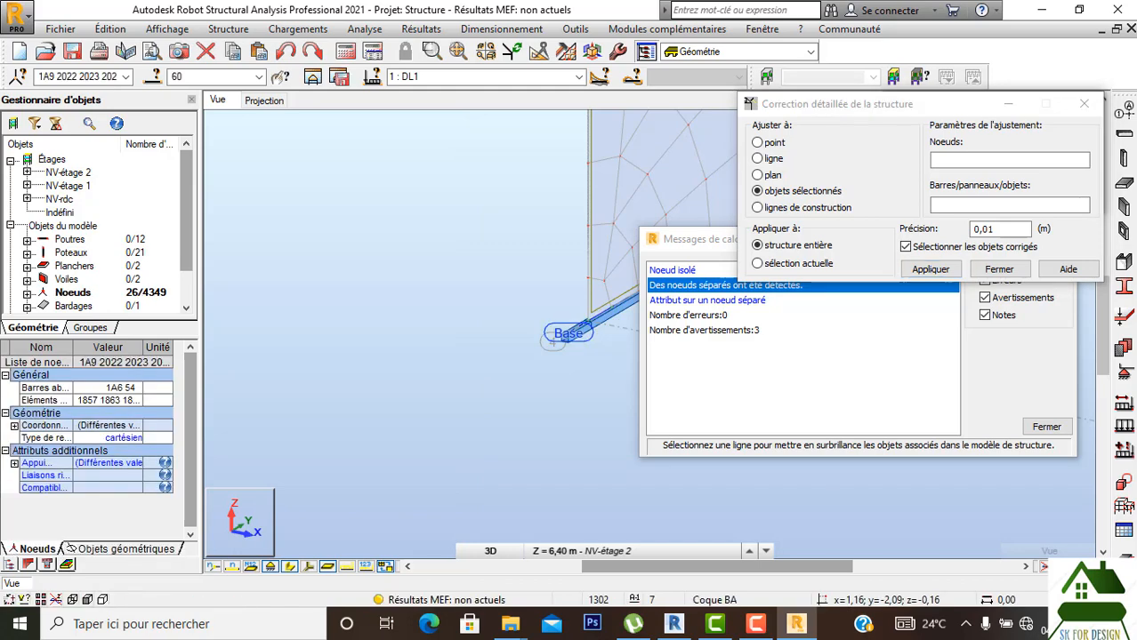
left_click(999, 270)
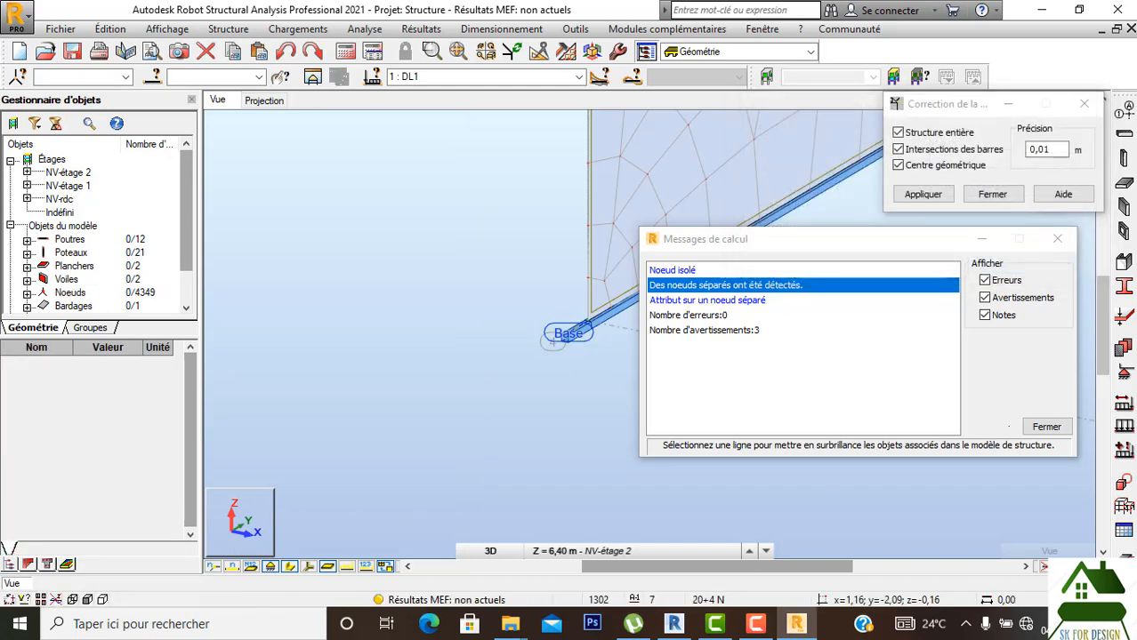
Close the calculation messages, look over the whole building and close the structure correction dialog.
left_click(1046, 427)
scroll(801, 374, "down", 3)
middle_click_drag(825, 377, 543, 414)
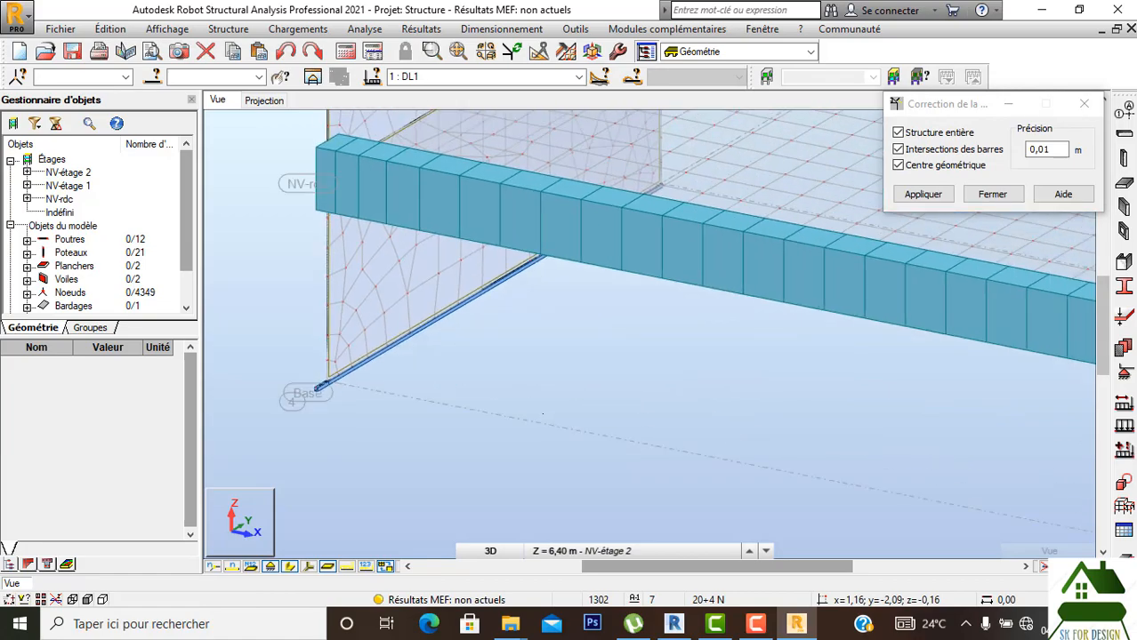
scroll(534, 418, "down", 2)
scroll(536, 471, "down", 4)
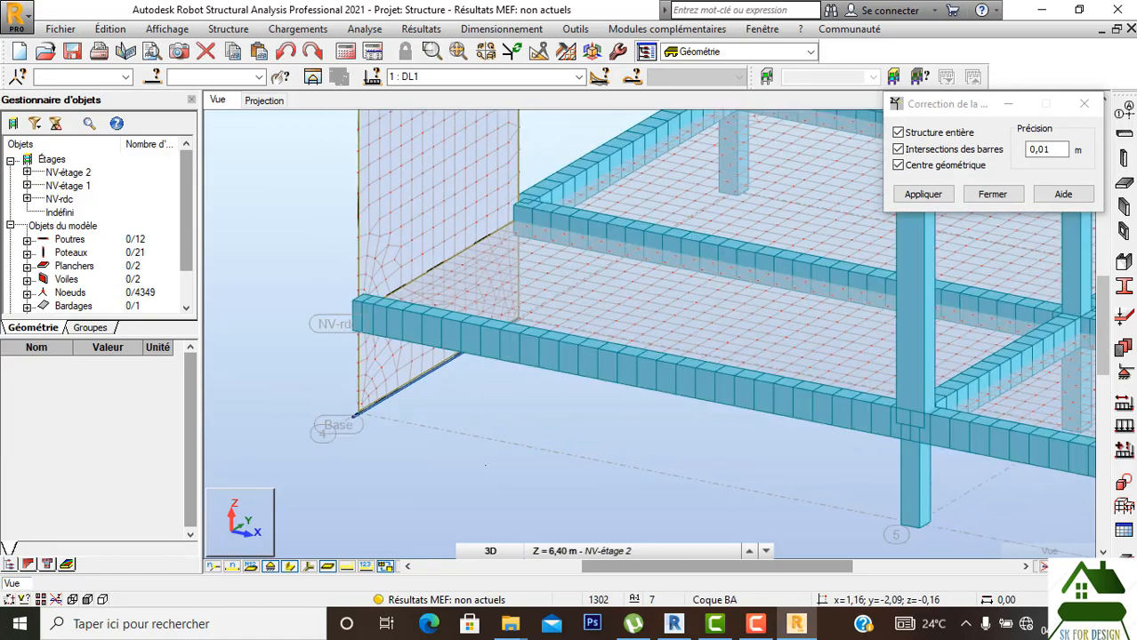
scroll(566, 331, "down", 1)
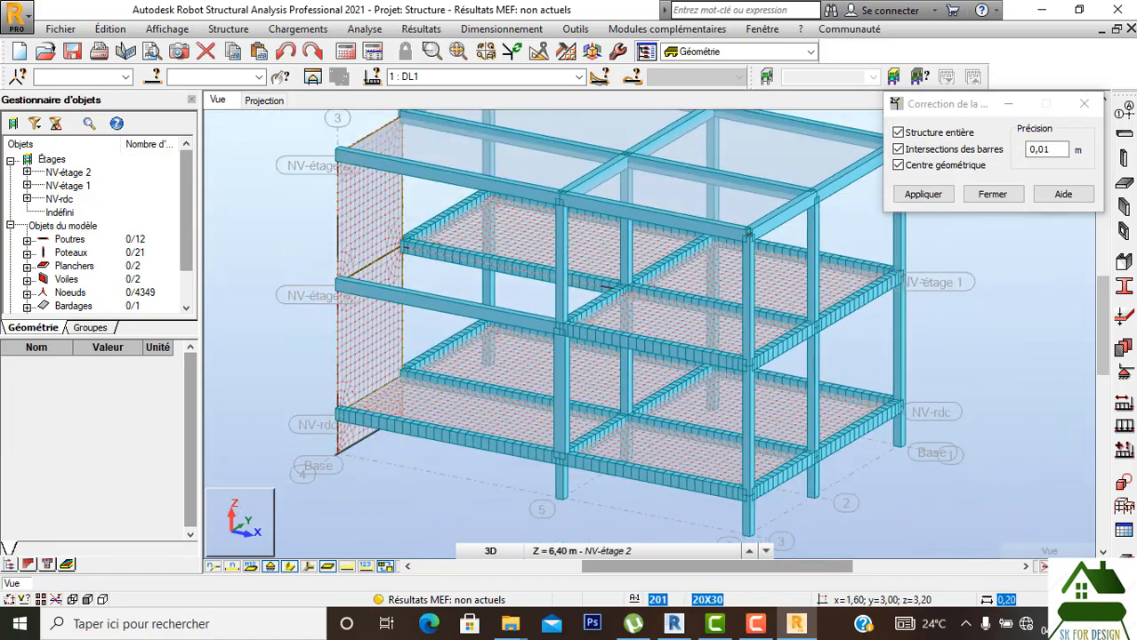
scroll(458, 263, "up", 6)
scroll(461, 268, "down", 5)
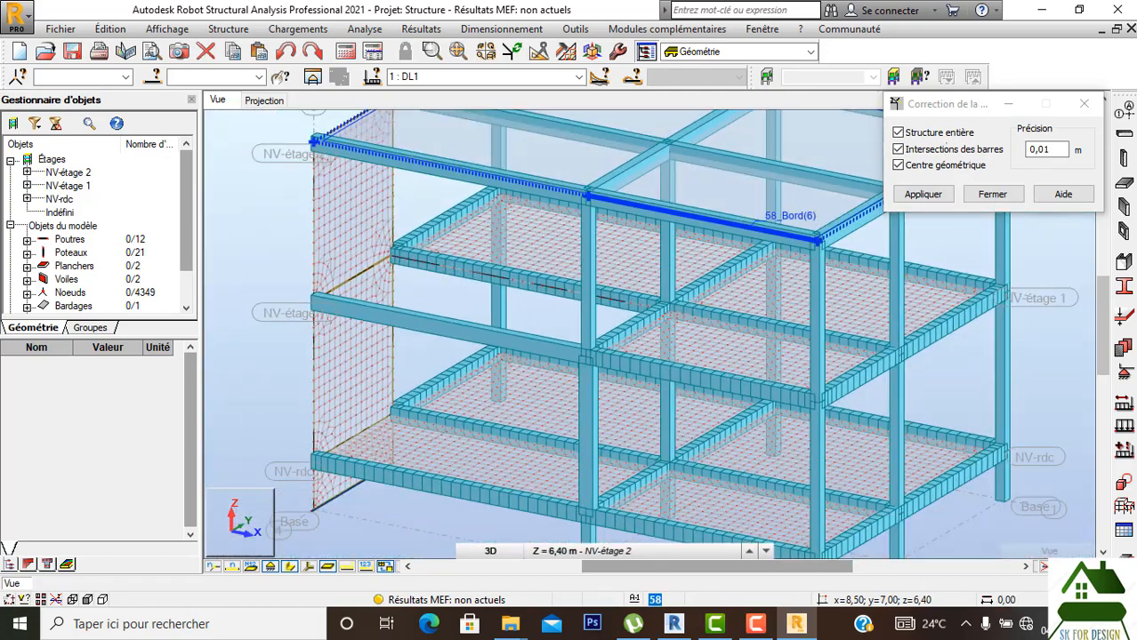
left_click(1083, 103)
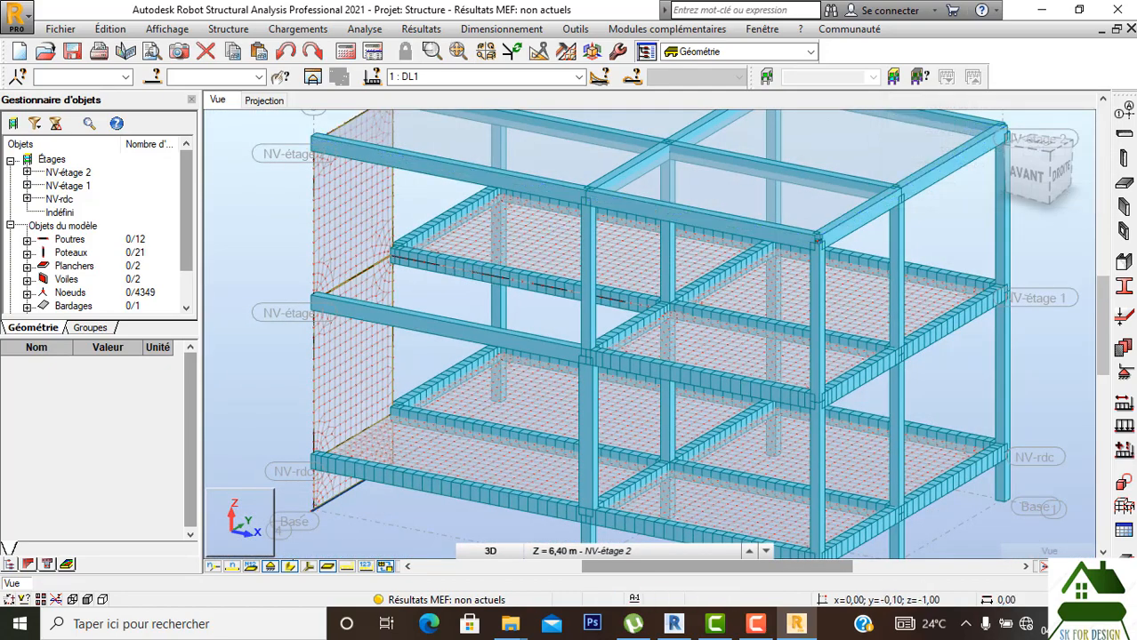
Rerun the structural calculation, accept continuing with separated nodes, and close the resulting calculation messages.
scroll(474, 396, "down", 4)
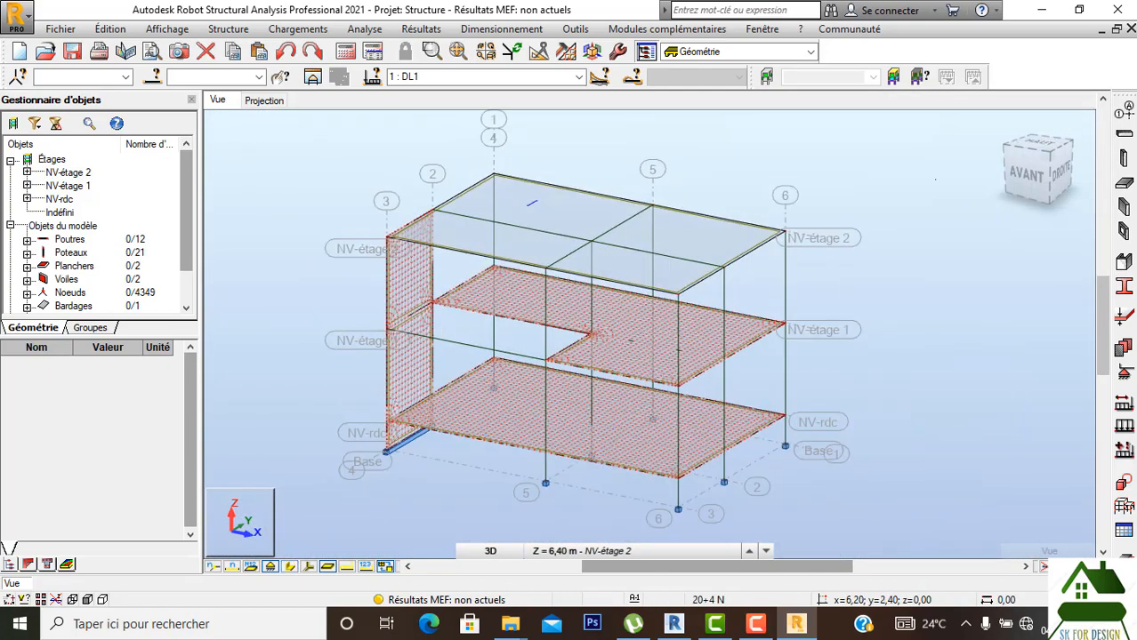
left_click_drag(1027, 174, 862, 169)
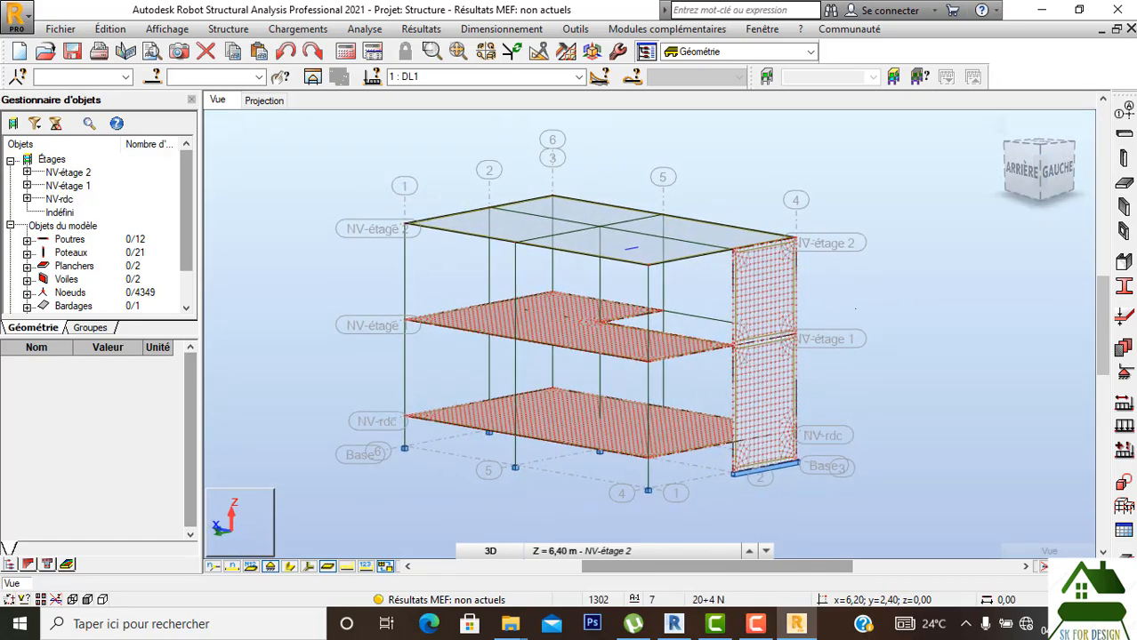
scroll(694, 522, "up", 2)
scroll(694, 522, "down", 3)
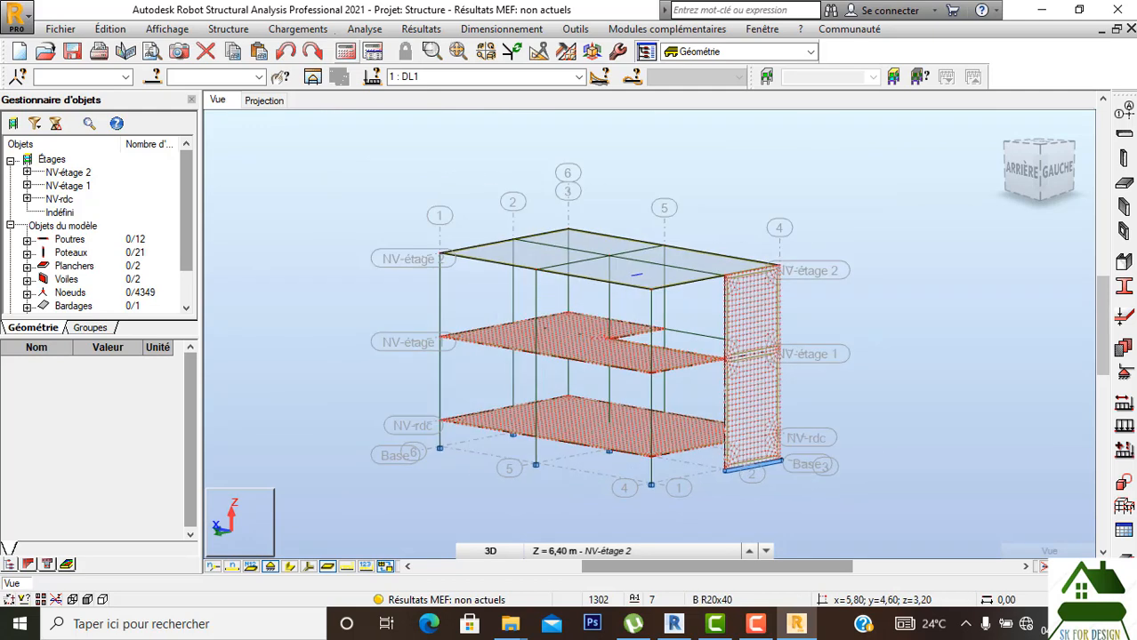
left_click(346, 52)
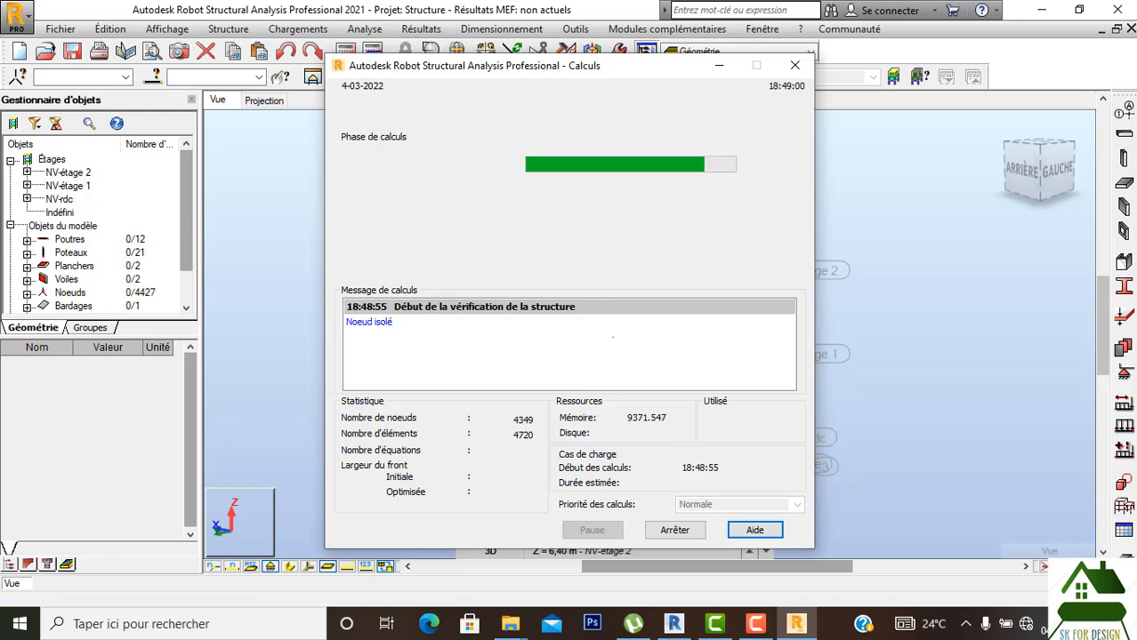
left_click(592, 372)
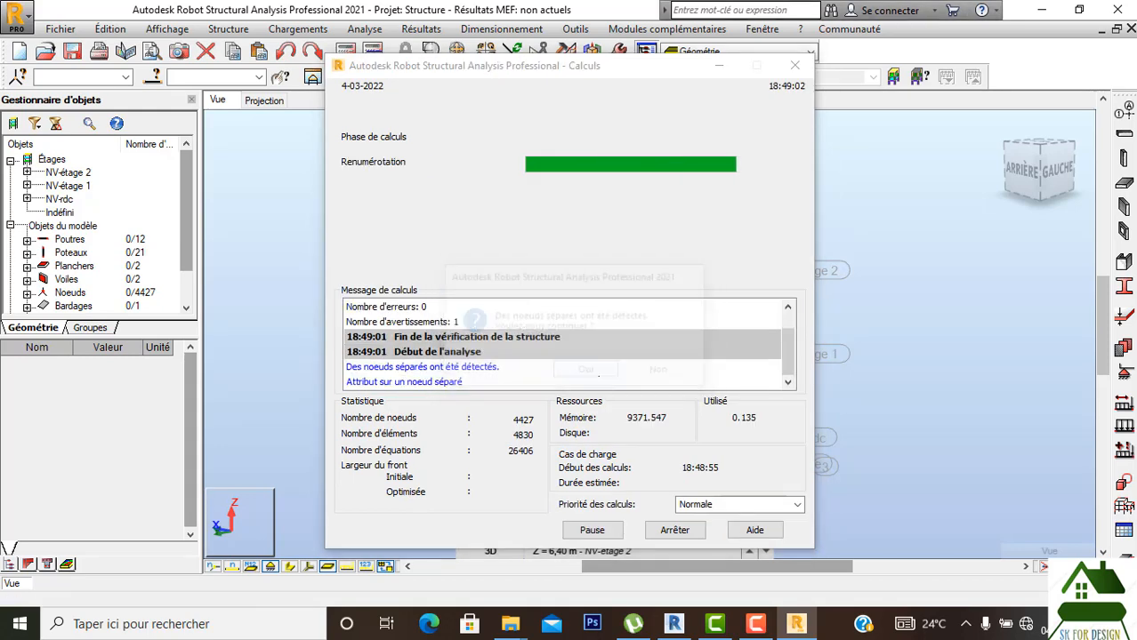
left_click(587, 370)
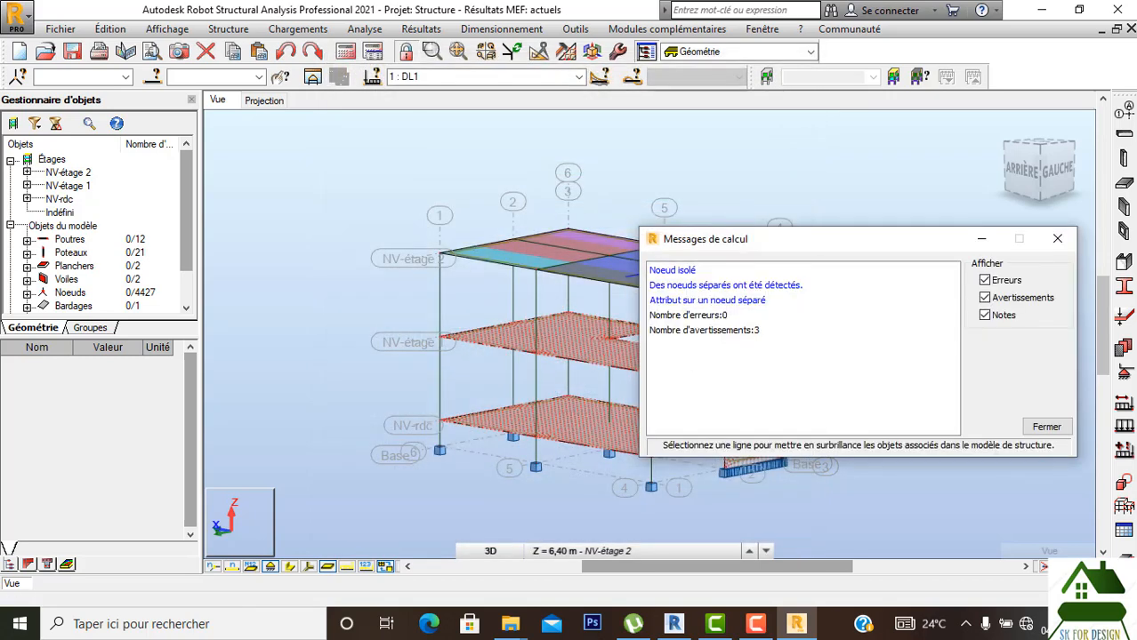
left_click(747, 331)
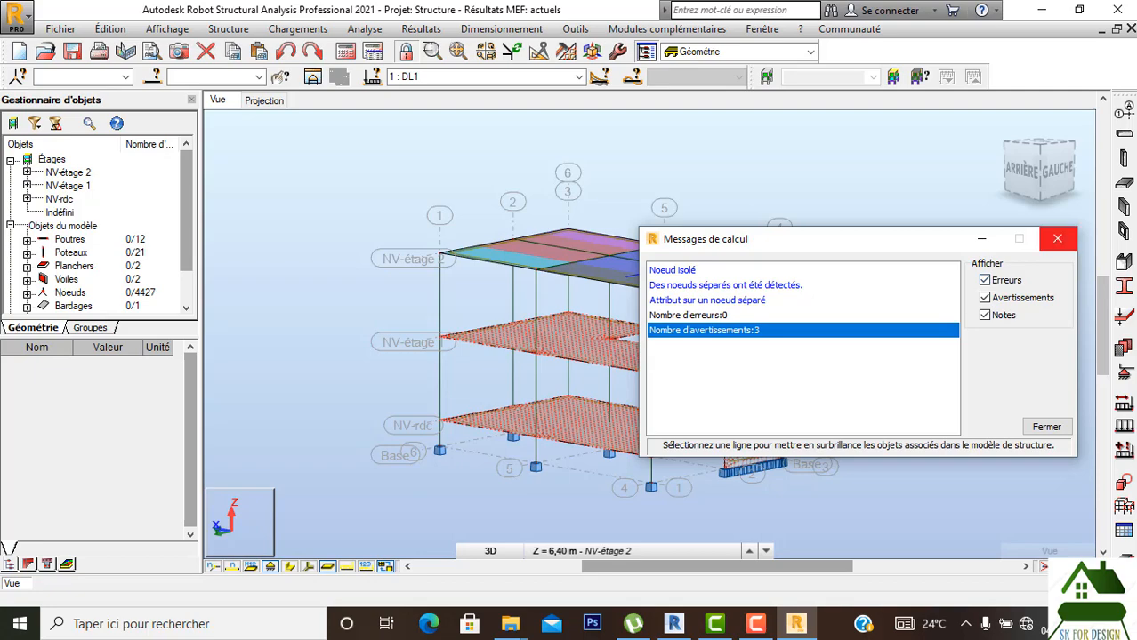
left_click(1057, 239)
Examine the coloured load distribution zones on the NV-étage 2 level from above.
scroll(827, 218, "down", 1)
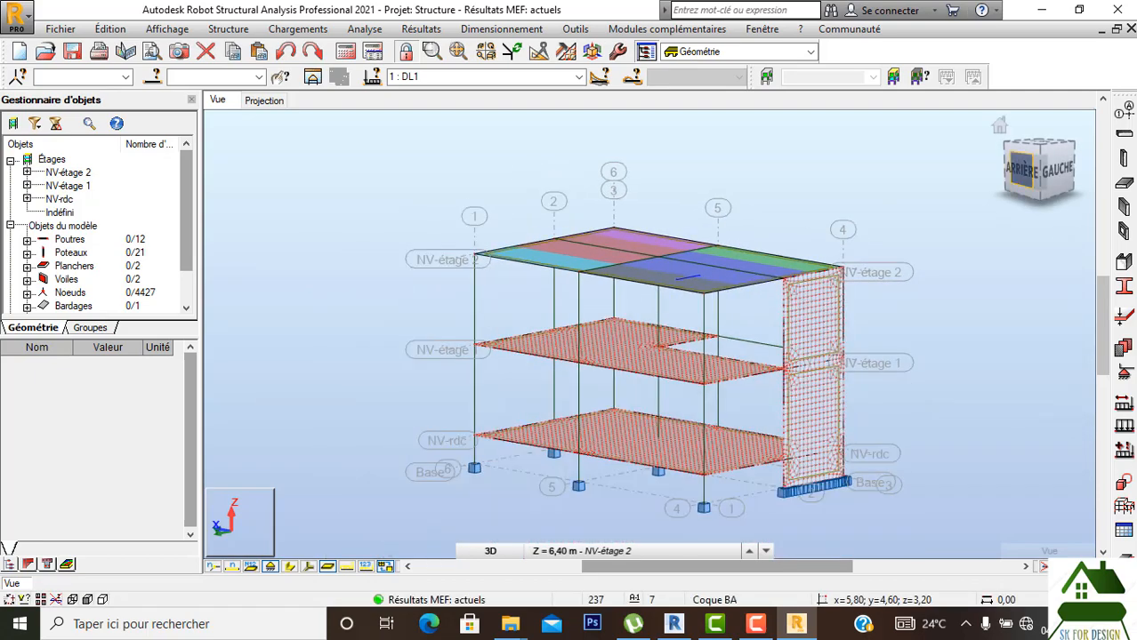
left_click_drag(1021, 169, 1022, 187)
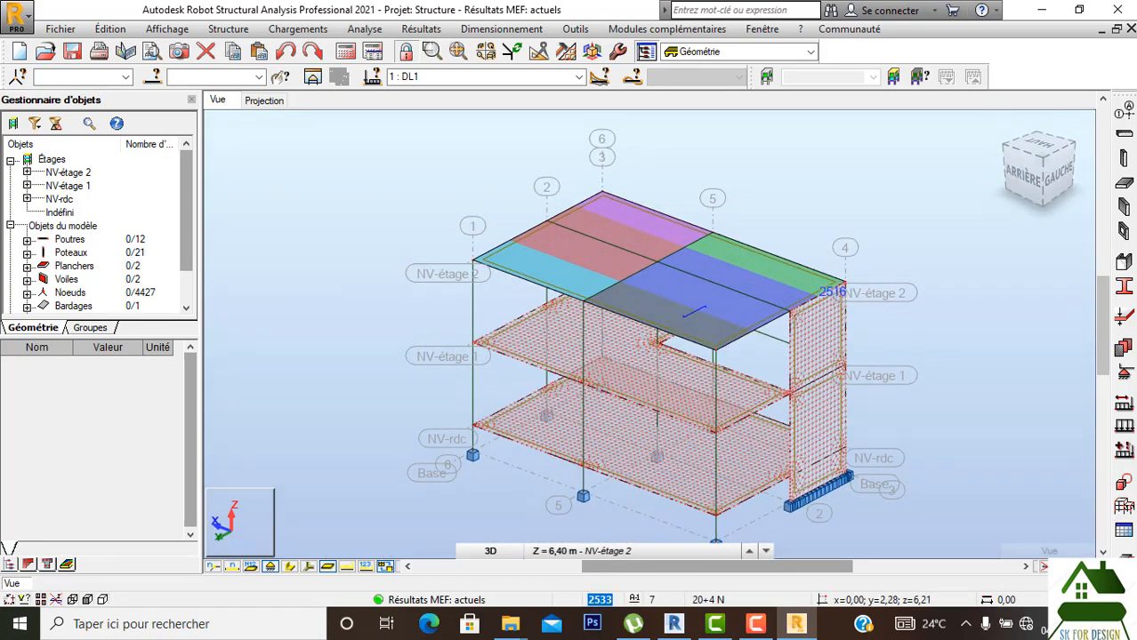
scroll(789, 310, "up", 2)
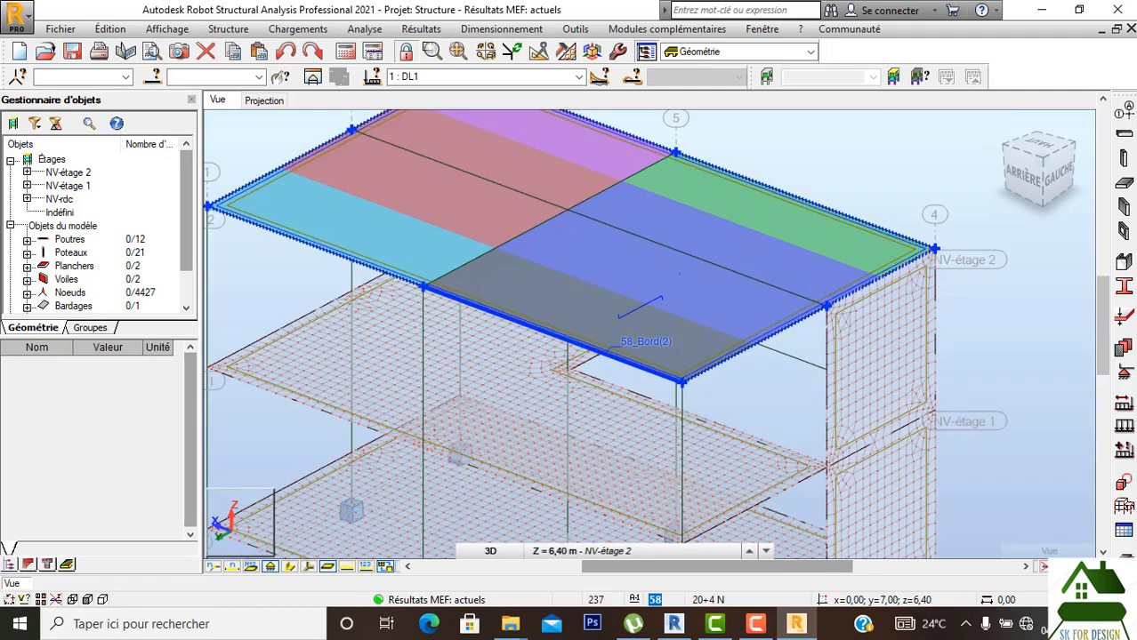
Examine the whole building and its NV-étage 2 load distribution zones from close up, from afar and from the opposite side.
scroll(578, 129, "up", 2)
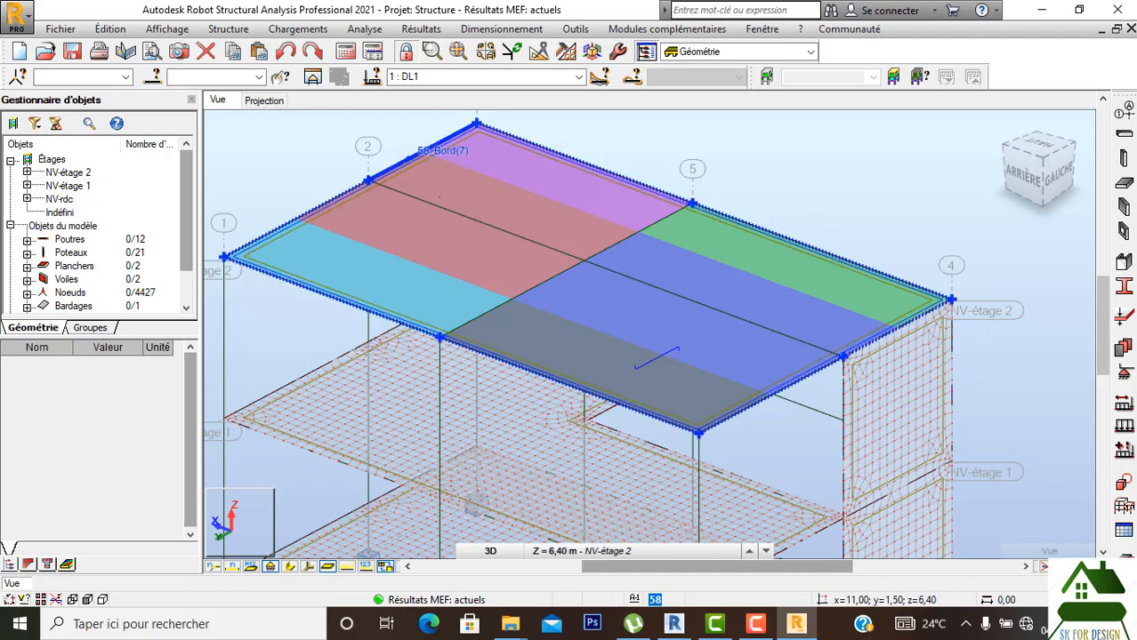
scroll(577, 206, "down", 2)
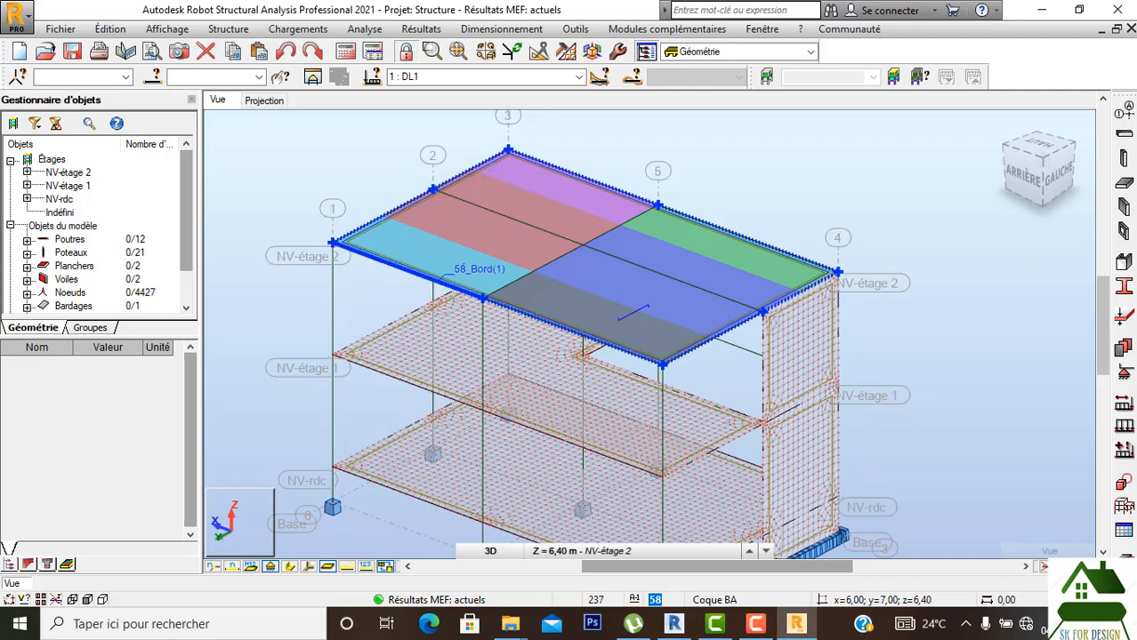
scroll(462, 264, "up", 2)
scroll(430, 282, "down", 1)
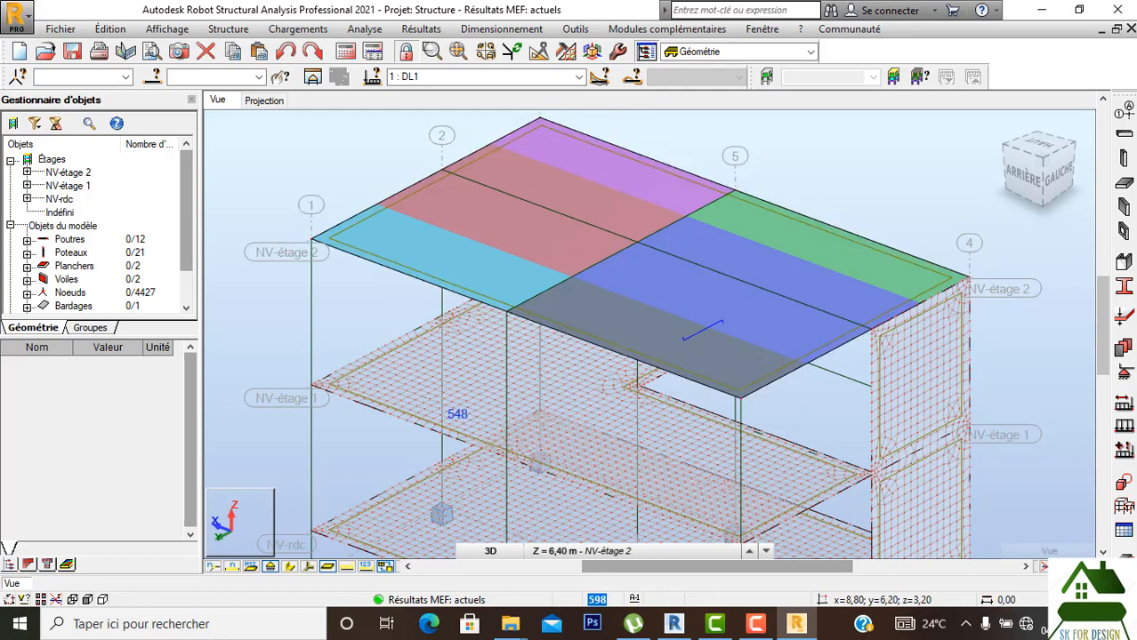
scroll(427, 356, "down", 1)
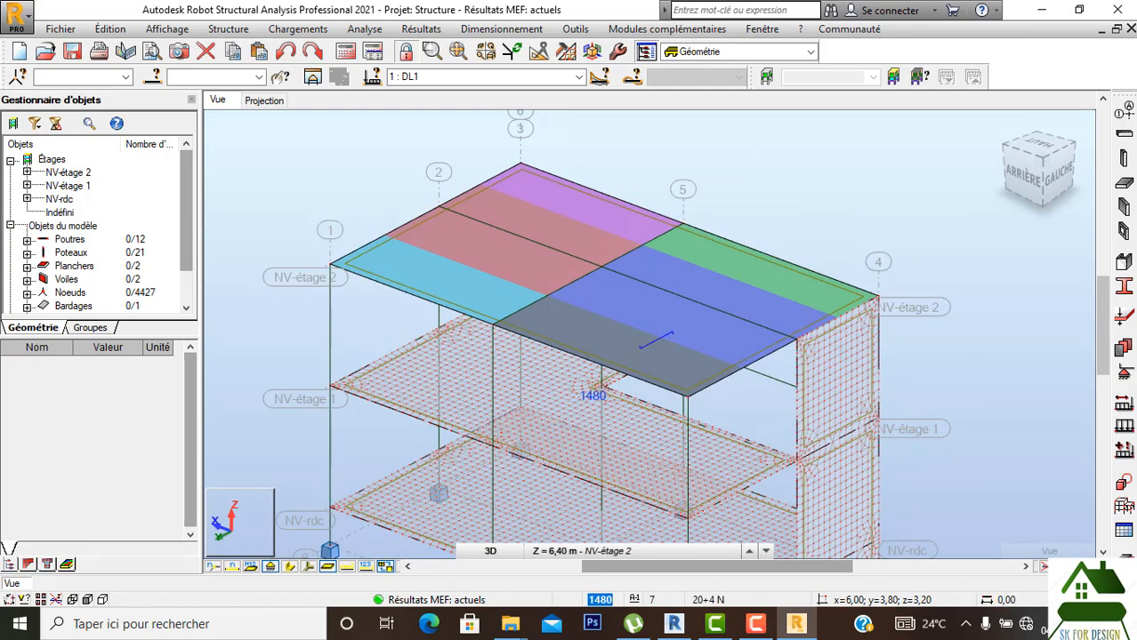
scroll(598, 226, "down", 2)
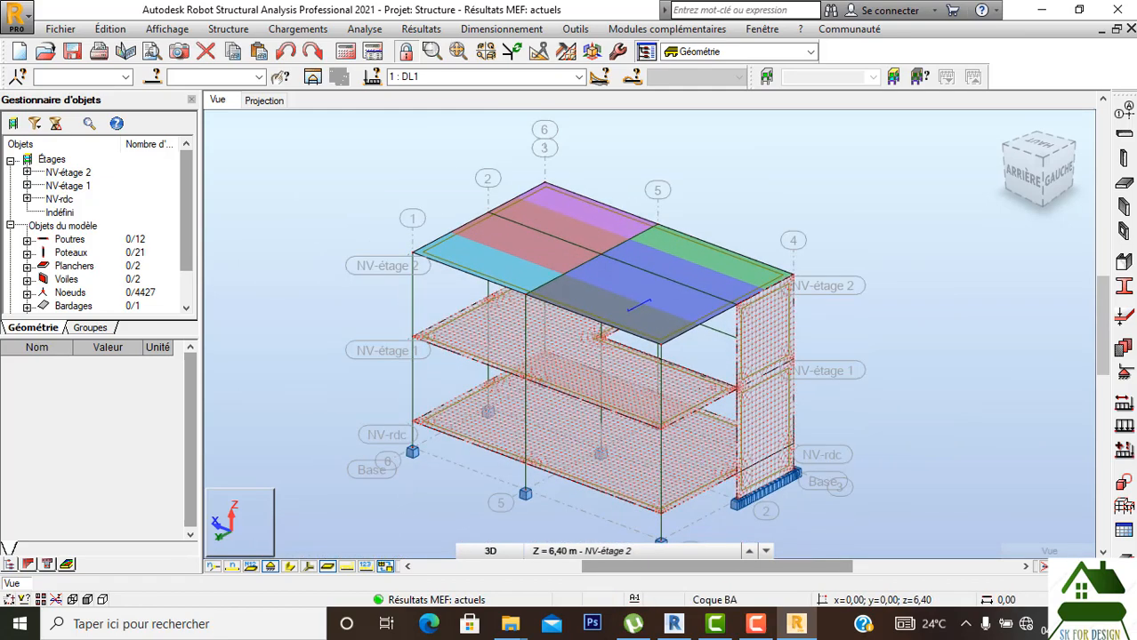
scroll(556, 278, "up", 2)
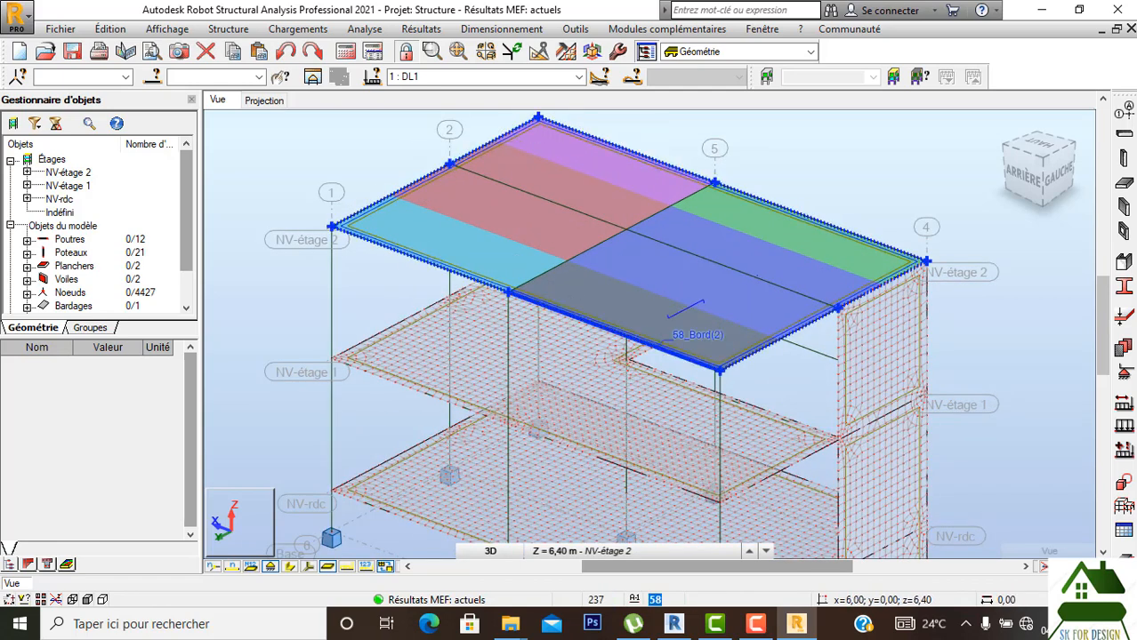
scroll(685, 309, "down", 2)
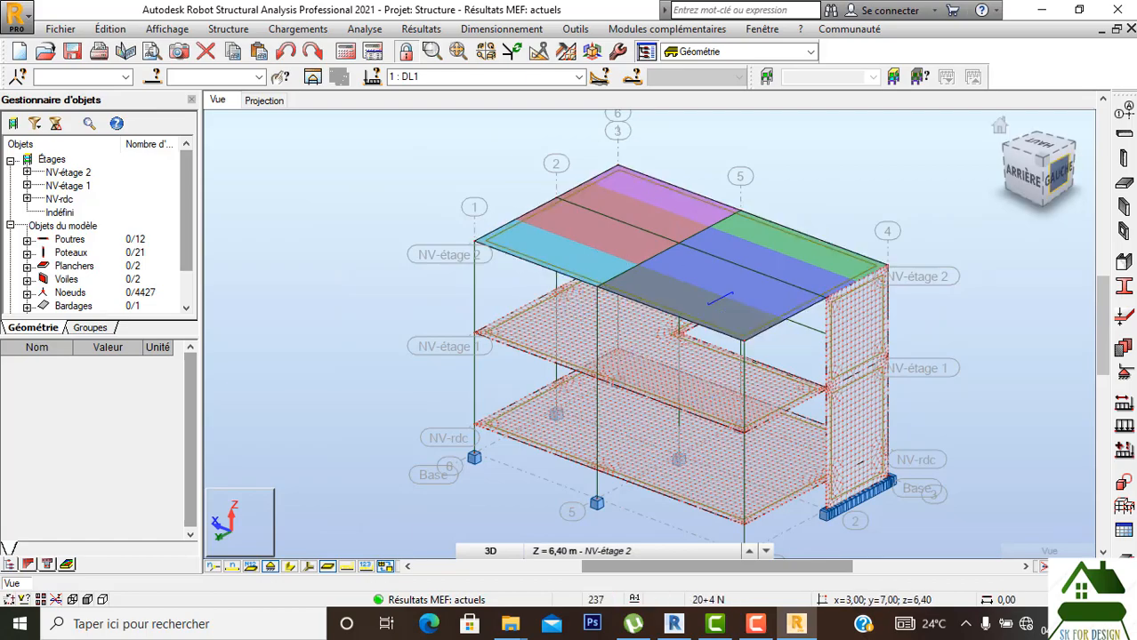
left_click_drag(1062, 174, 894, 170)
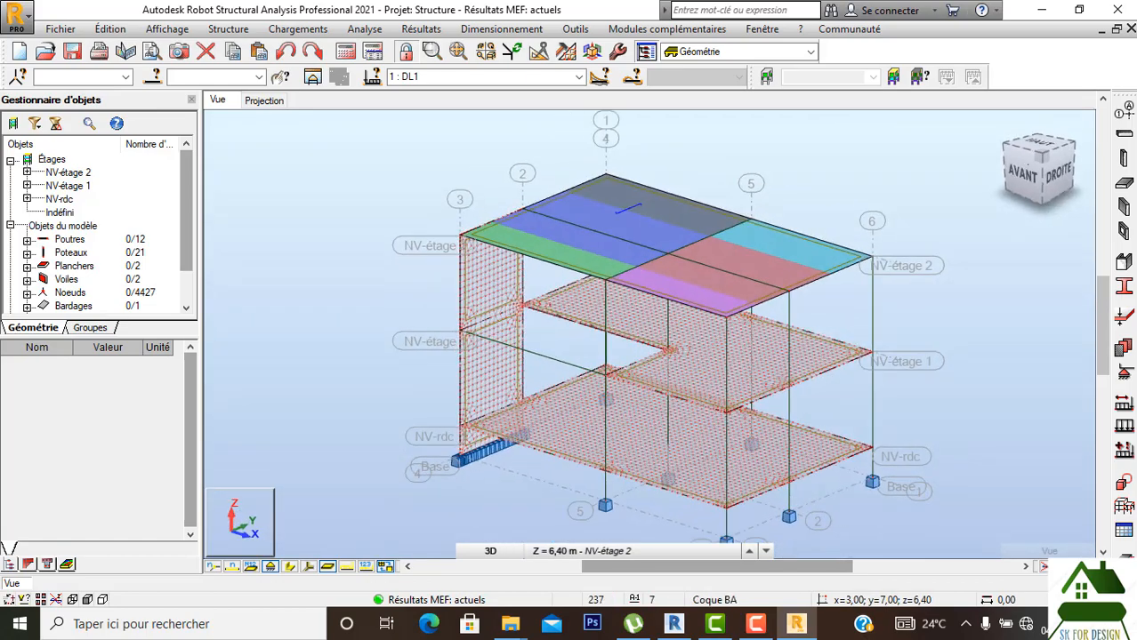
Switch to the results diagrams layout and display the Force Fx diagram on the building for load case DL1.
left_click(739, 52)
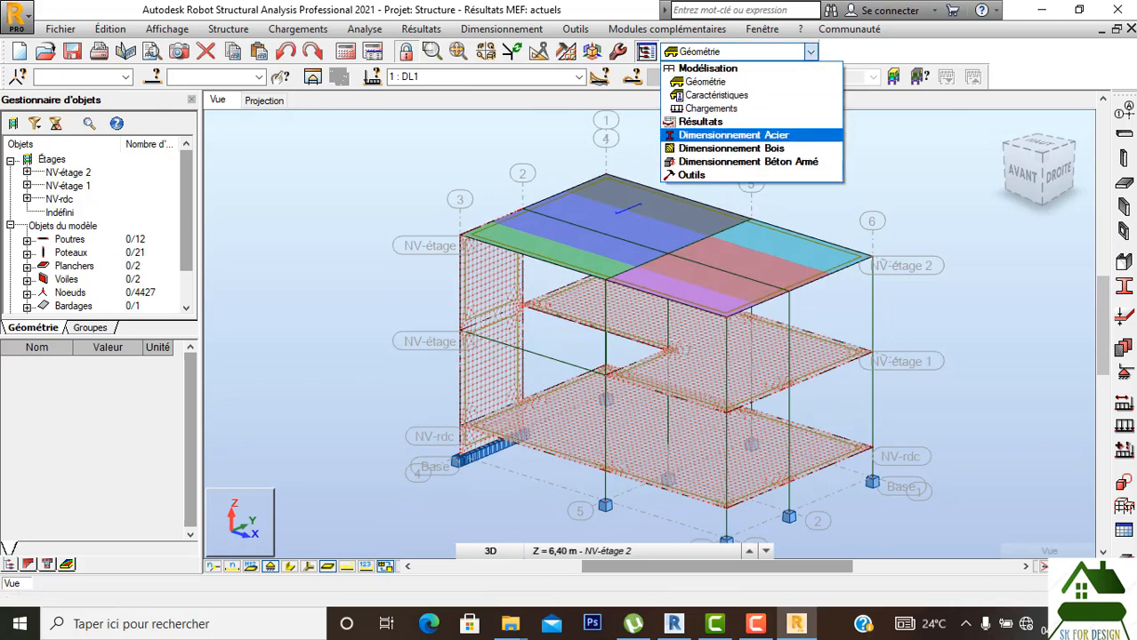
left_click(703, 122)
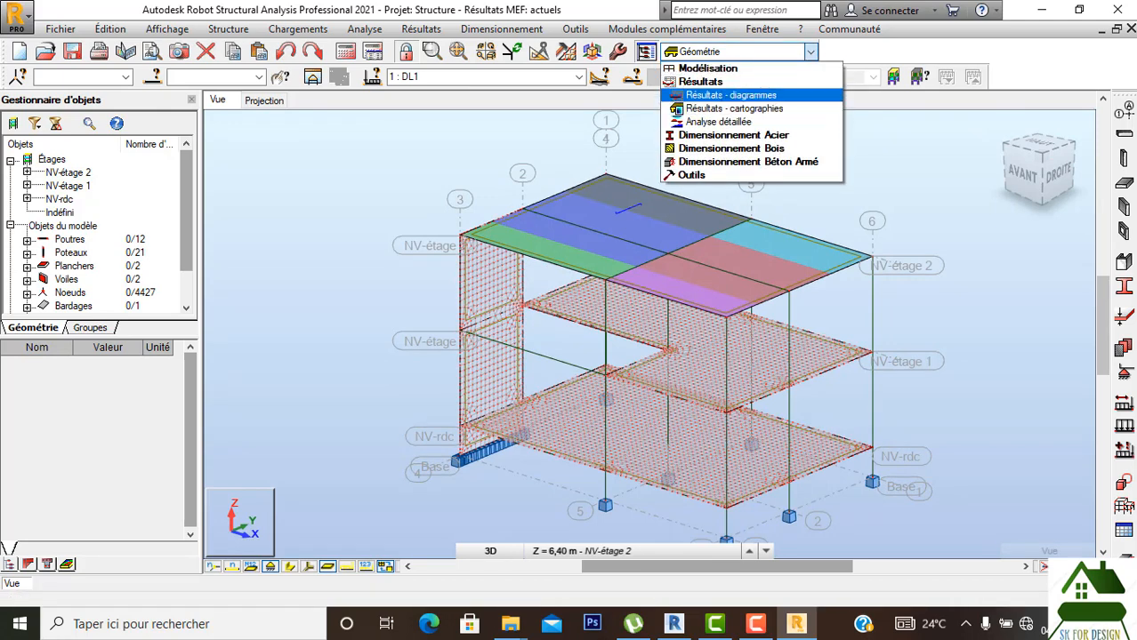
left_click(729, 95)
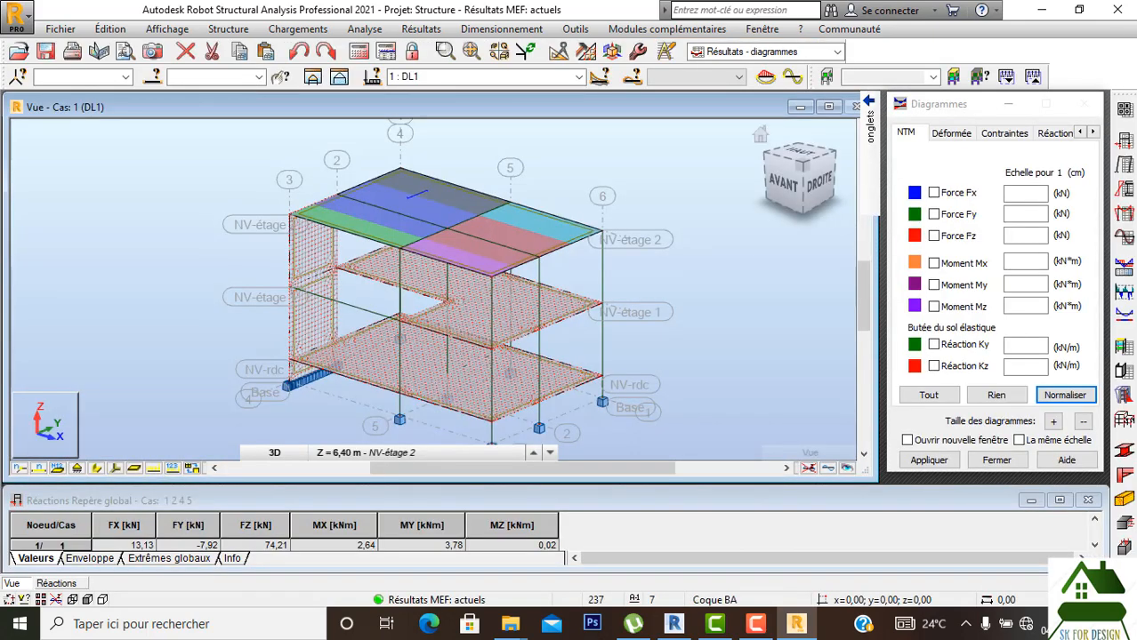
left_click(934, 194)
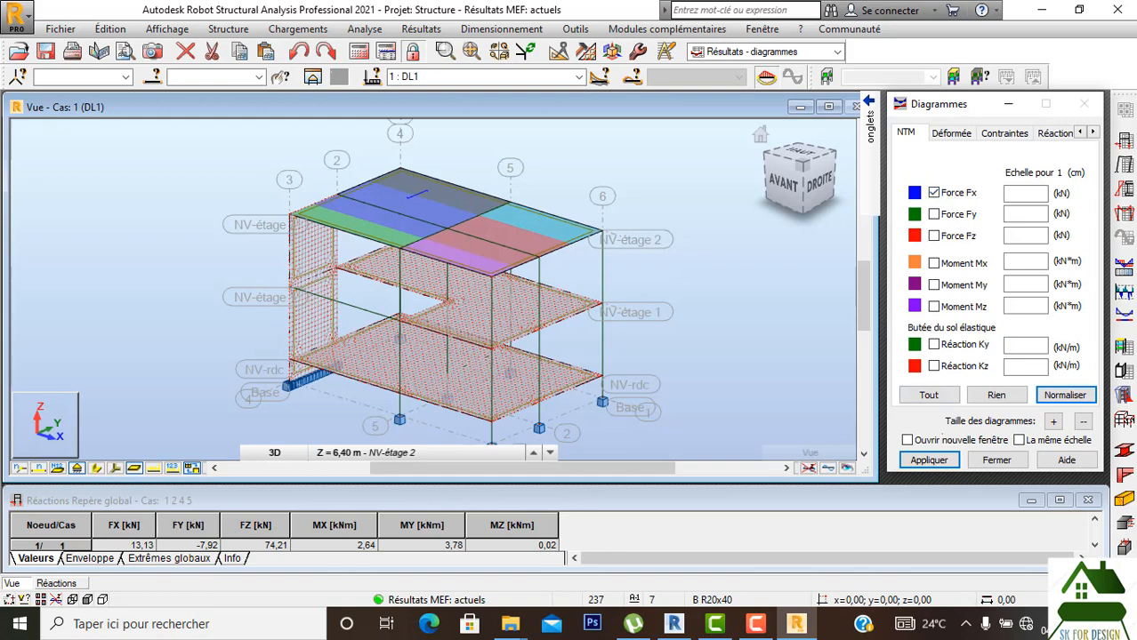
left_click(929, 460)
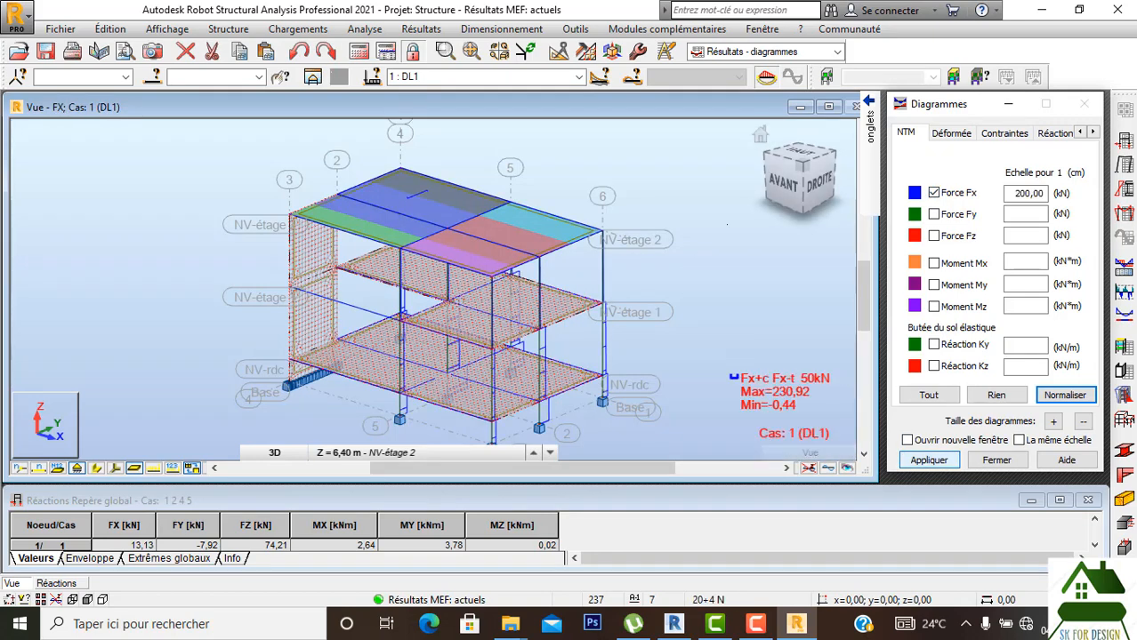
left_click_drag(819, 182, 758, 185)
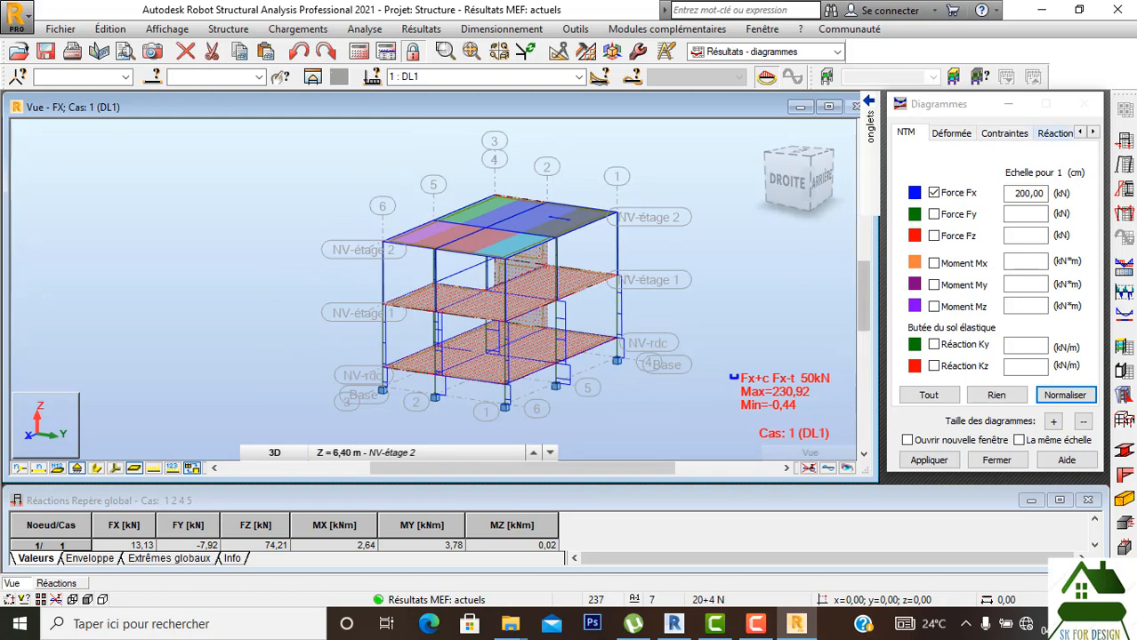
Set the diagram descriptions to labelled values (description) and apply them to the Fx diagram.
left_click(1055, 134)
left_click(1093, 132)
left_click(1093, 131)
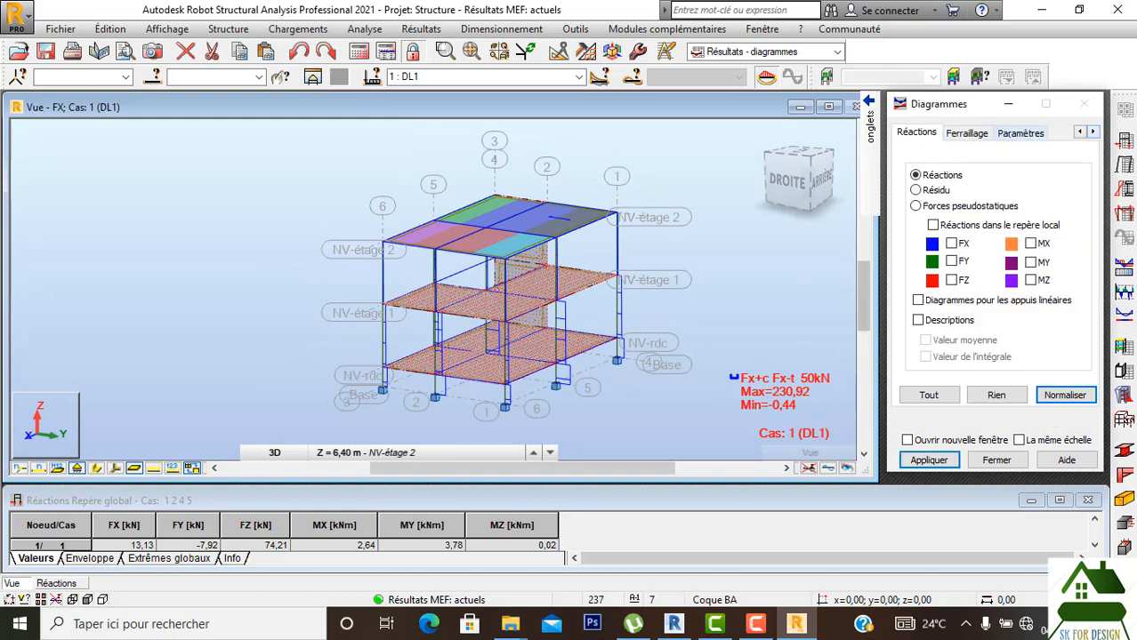
left_click(1020, 132)
left_click(967, 209)
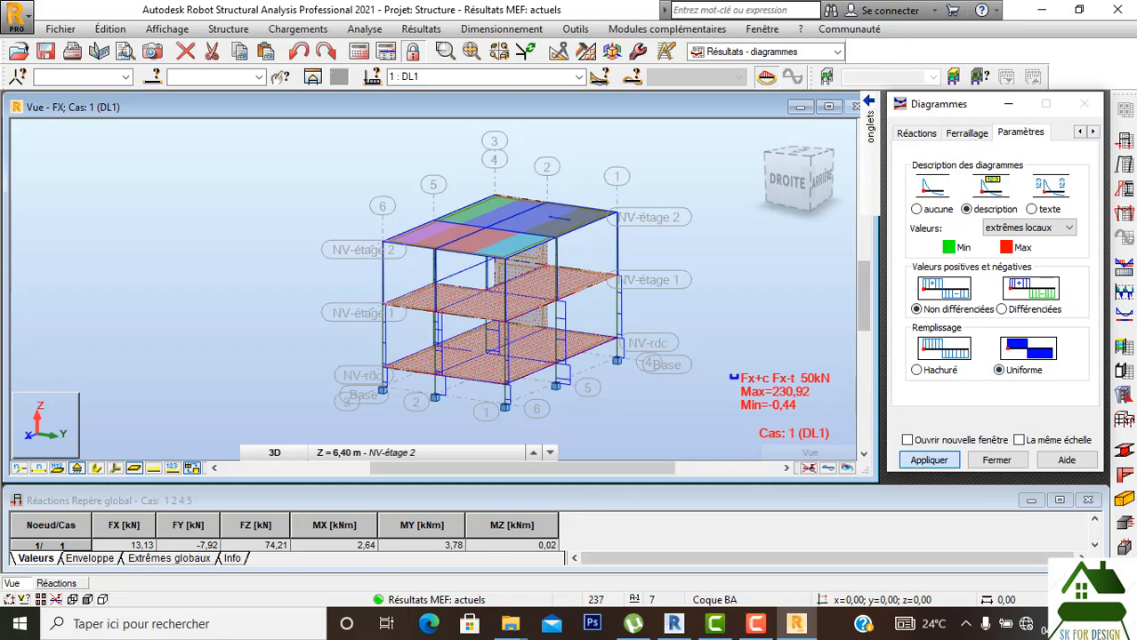
left_click(929, 460)
left_click_drag(786, 185, 943, 197)
Display the Fx diagram for the ELU+ case, followed by the ELS combination.
left_click(578, 78)
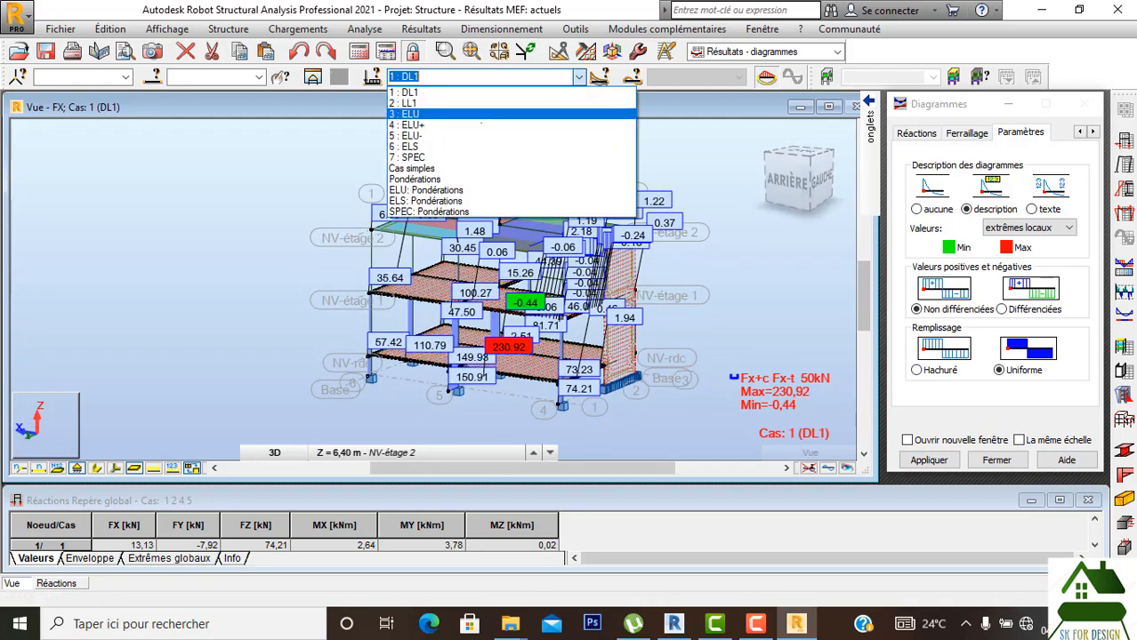
left_click(456, 125)
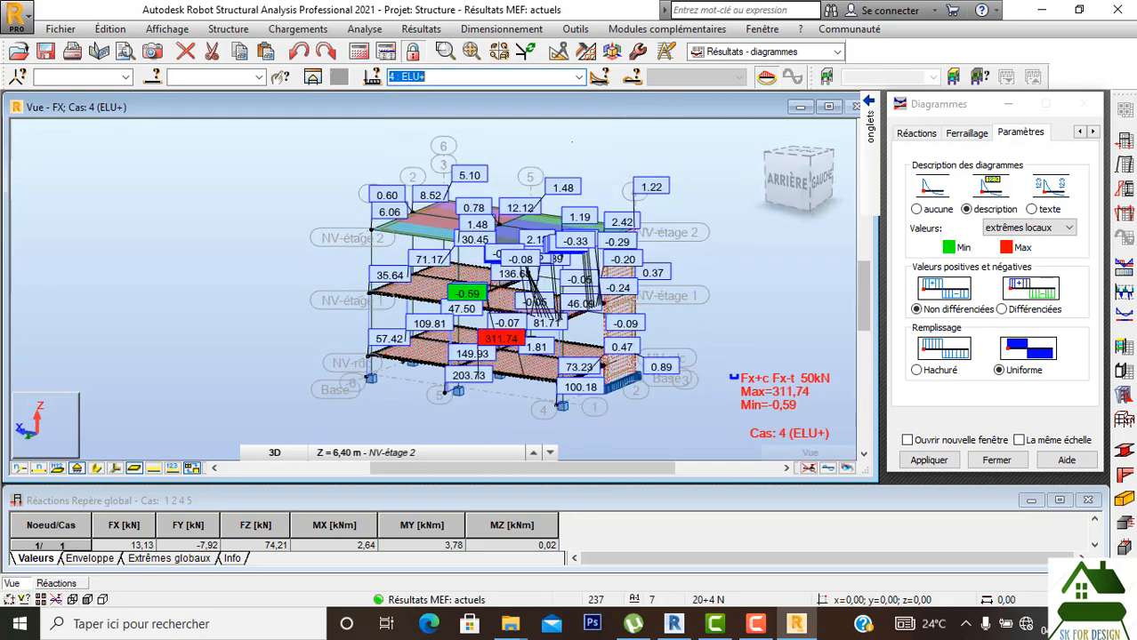
left_click(578, 77)
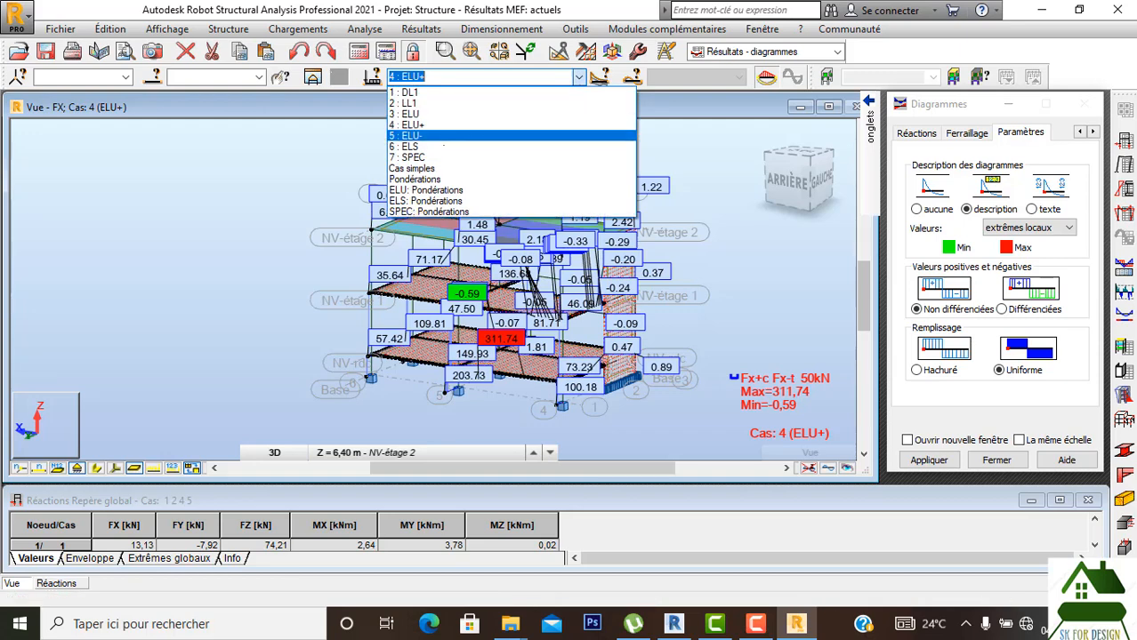
left_click(427, 146)
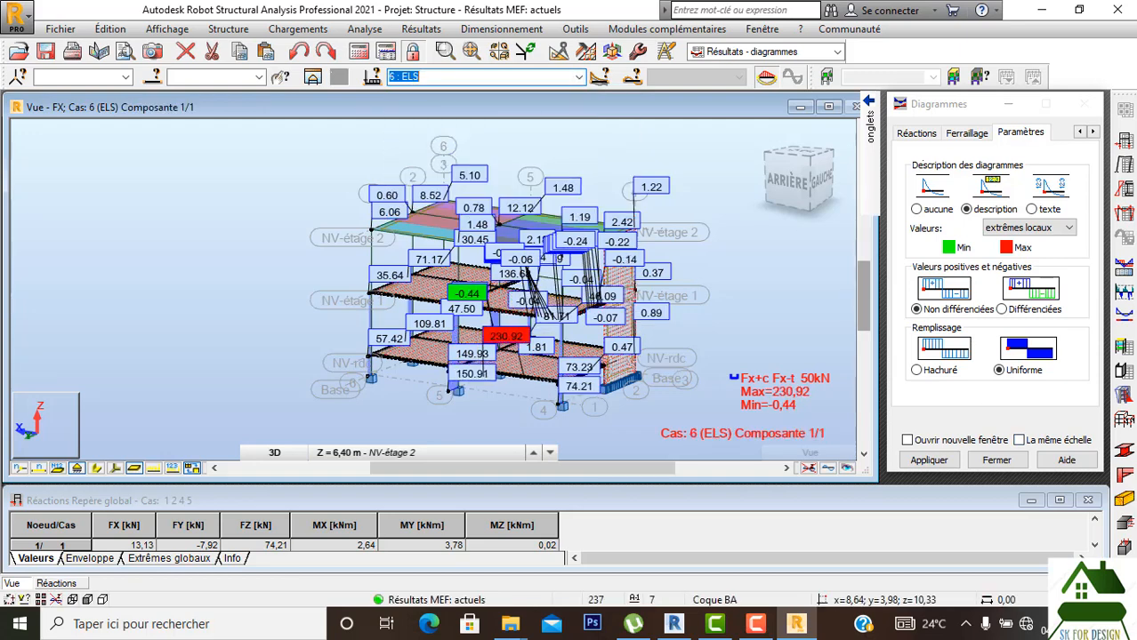
Enable the same scale option, reduce the Force Fx diagram size to 300 kN per 1 cm, and apply it.
left_click(917, 133)
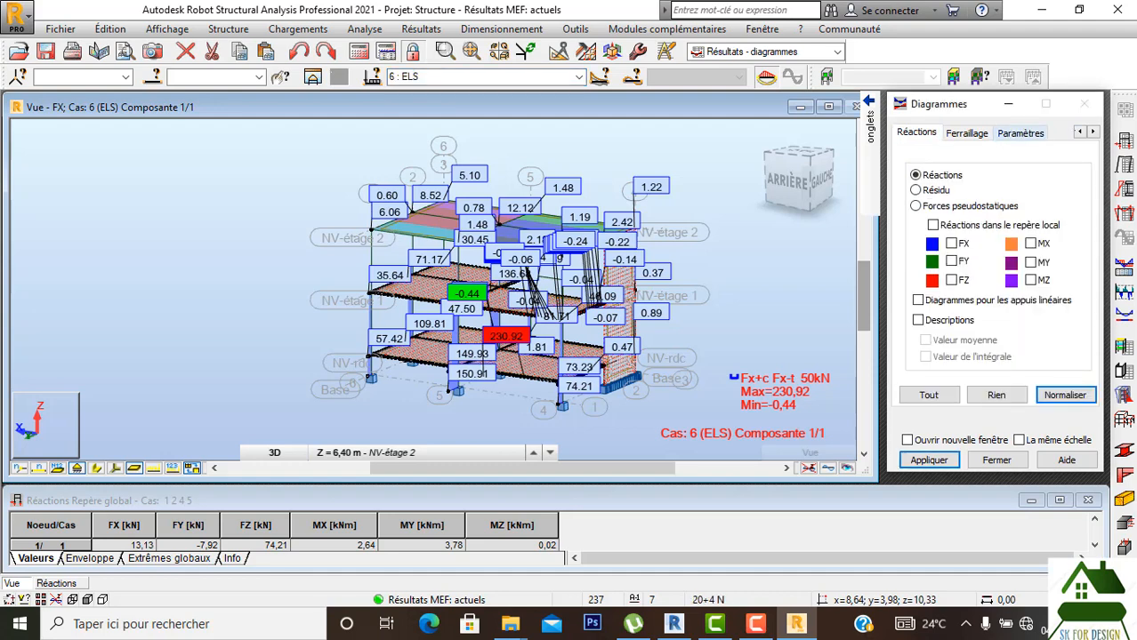
left_click(1080, 132)
left_click(1080, 132)
left_click(1080, 132)
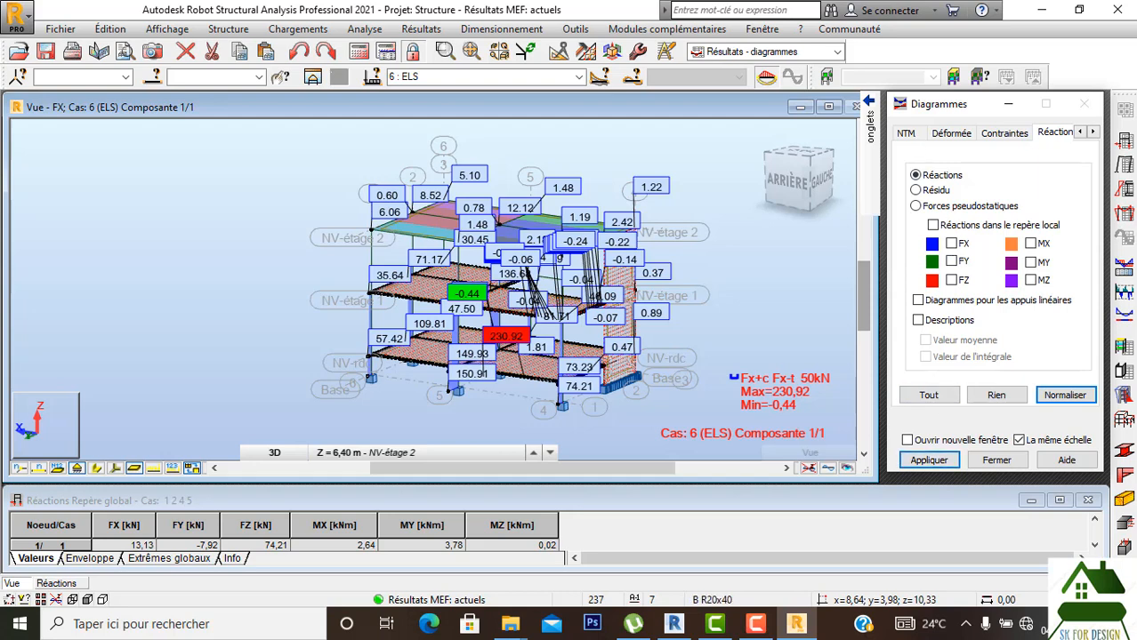
left_click(909, 133)
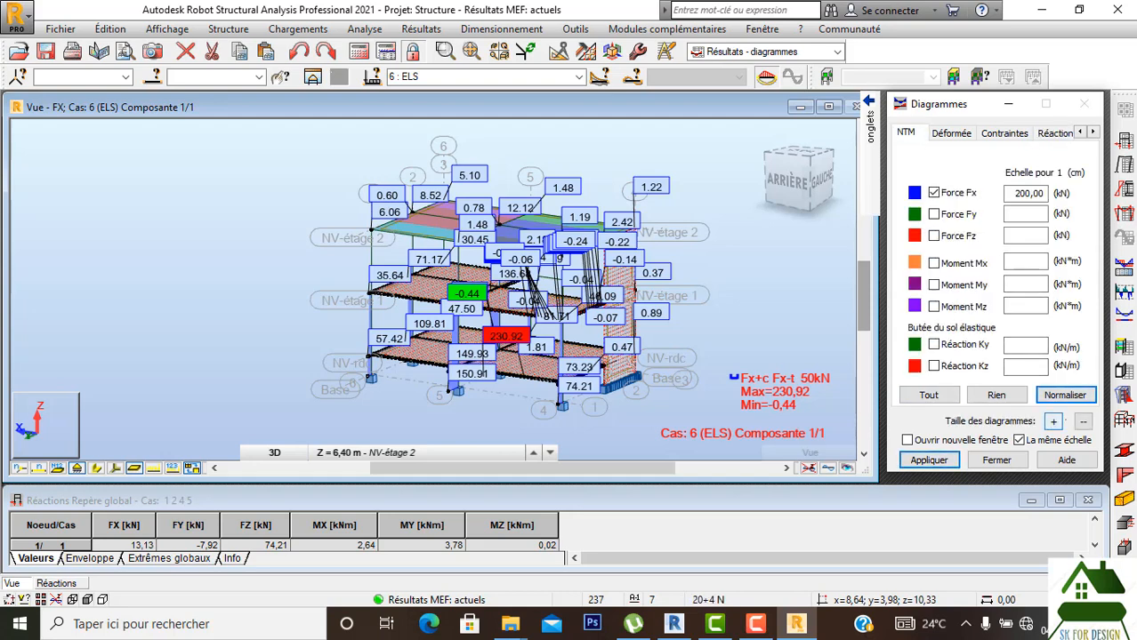
left_click(1082, 422)
left_click(928, 460)
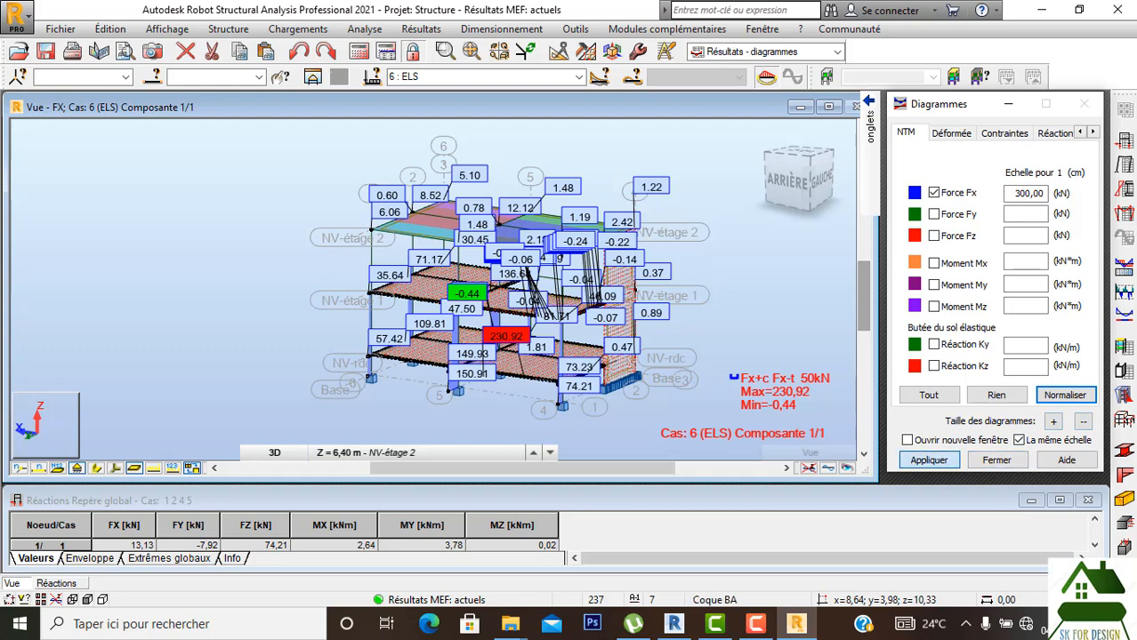
Try an Fx diagram scale of 1000 kN per cm, and normalise the scale again.
left_click(1083, 422)
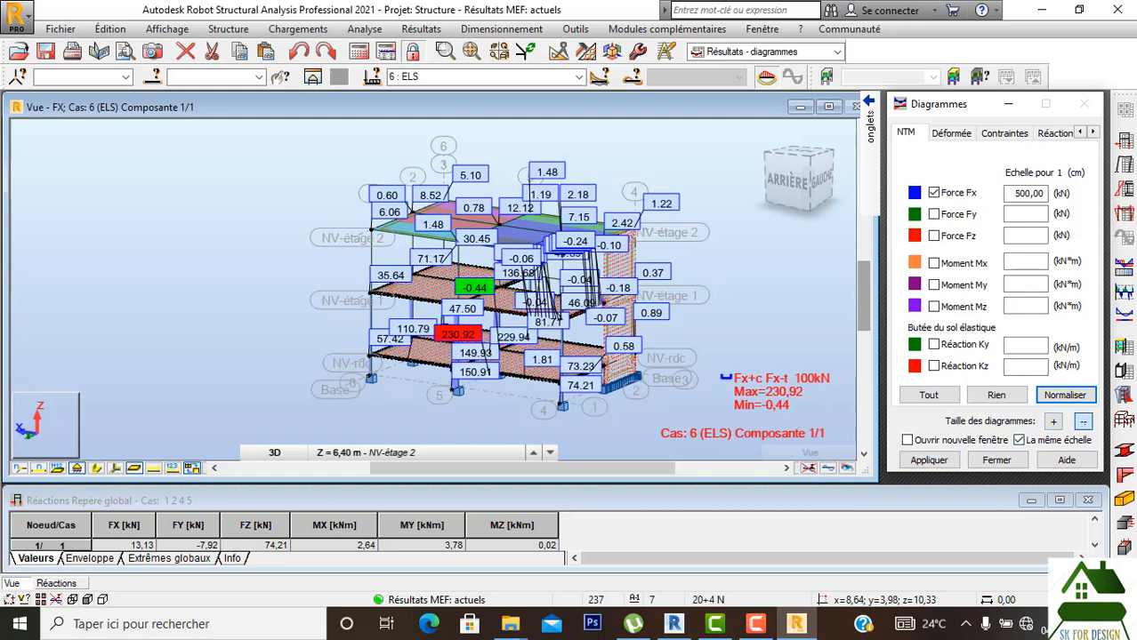
left_click(929, 460)
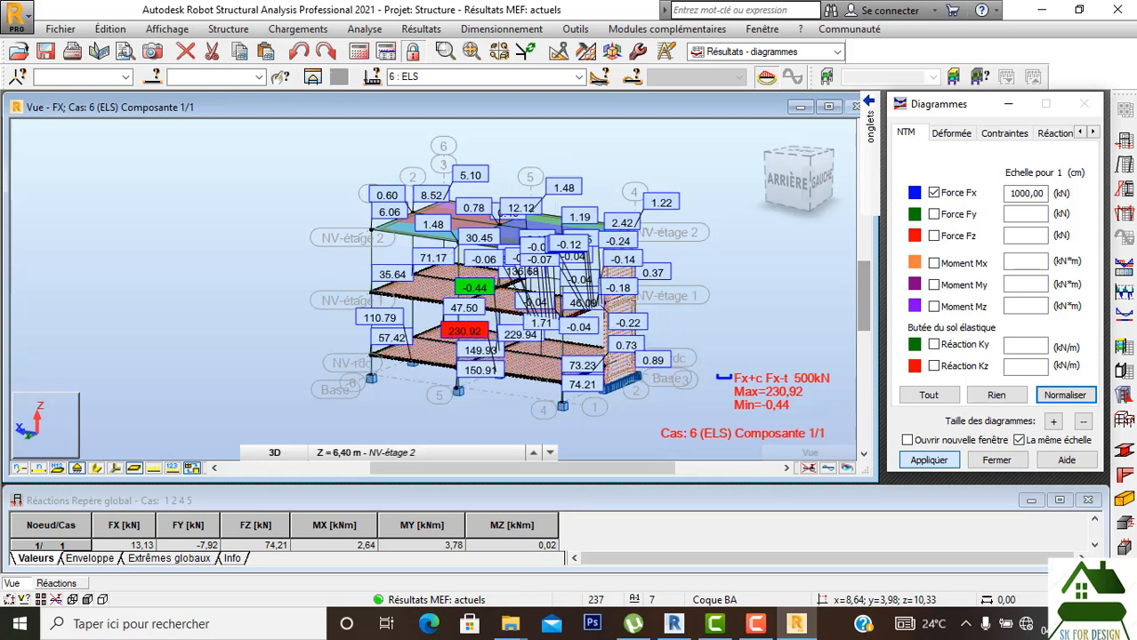
left_click(1065, 395)
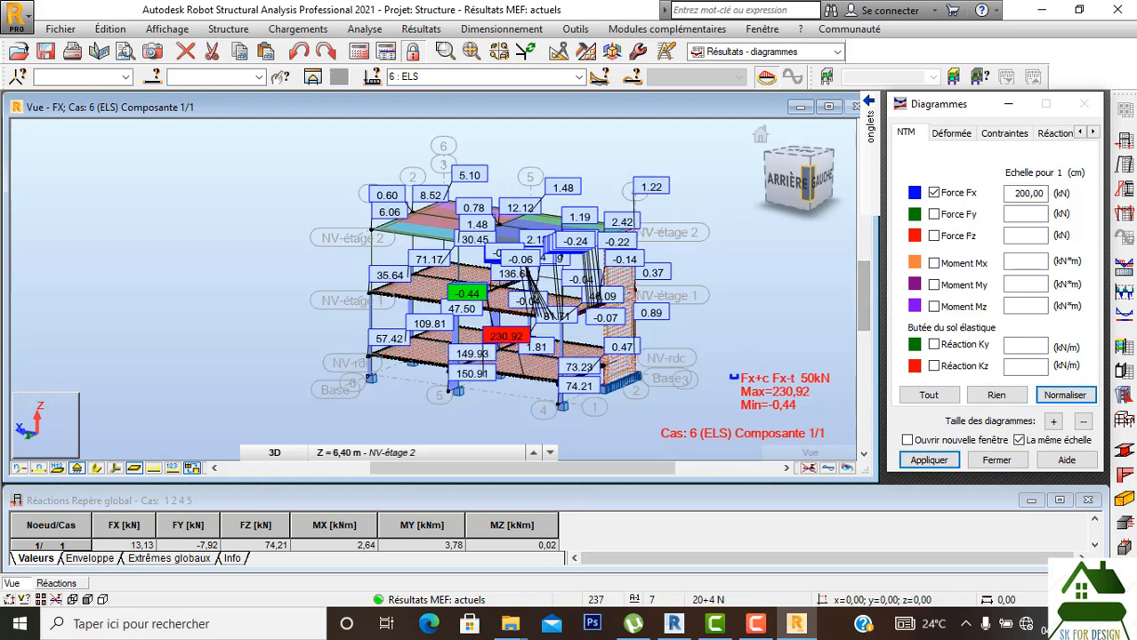
left_click_drag(791, 187, 760, 139)
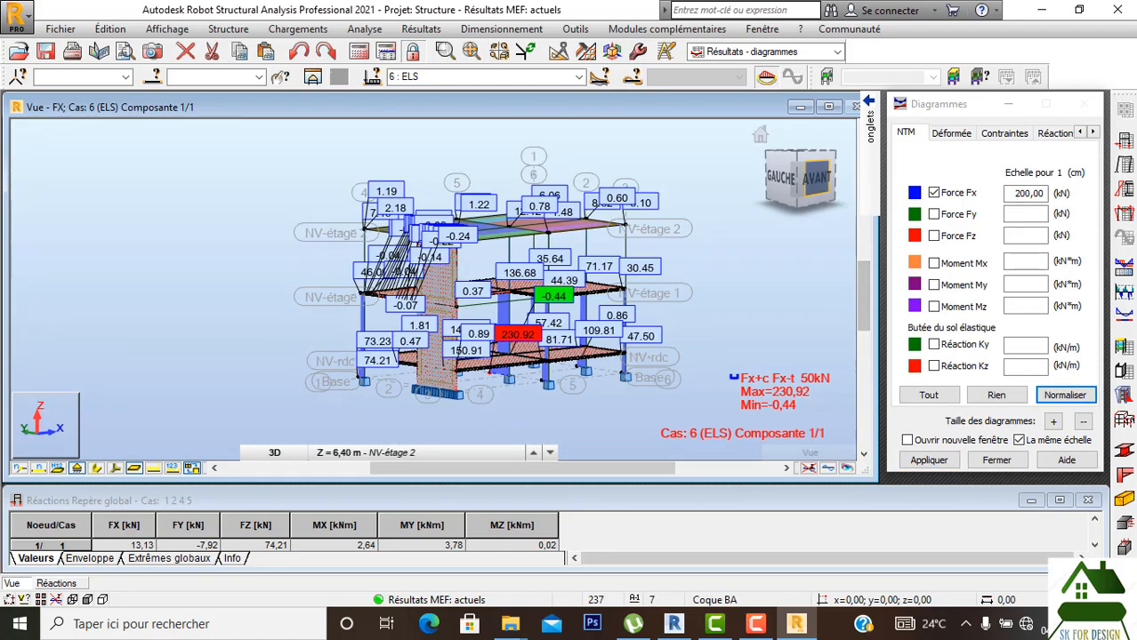
Turn off the same-scale option (La même échelle) and apply an Fx diagram scale of 200000 kN per cm.
left_click(1083, 422)
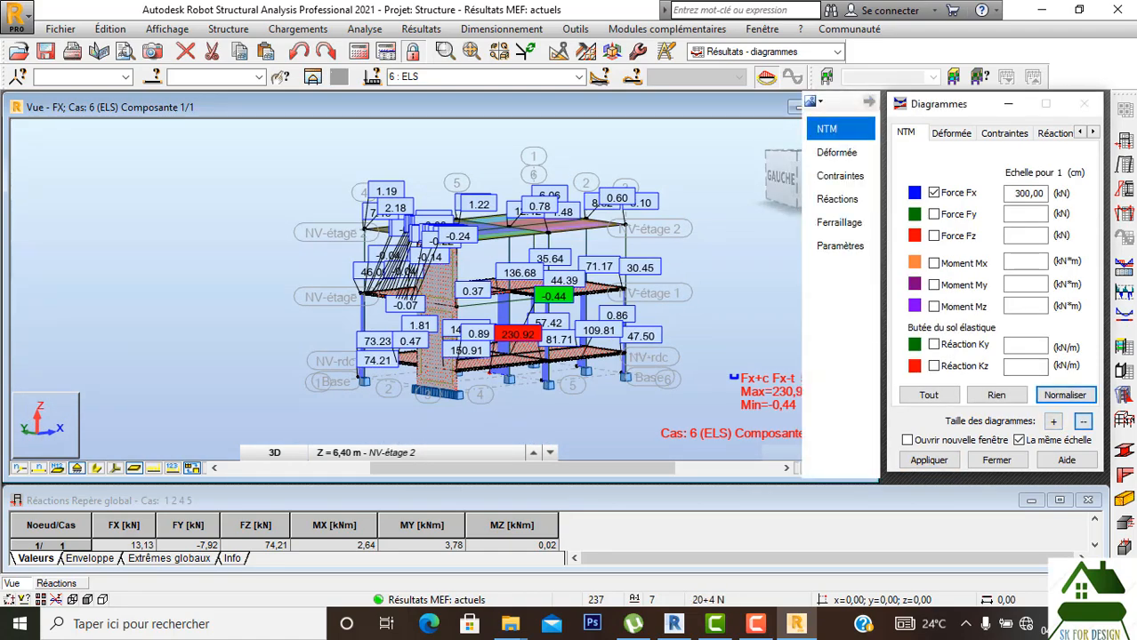
left_click(1019, 439)
left_click(928, 460)
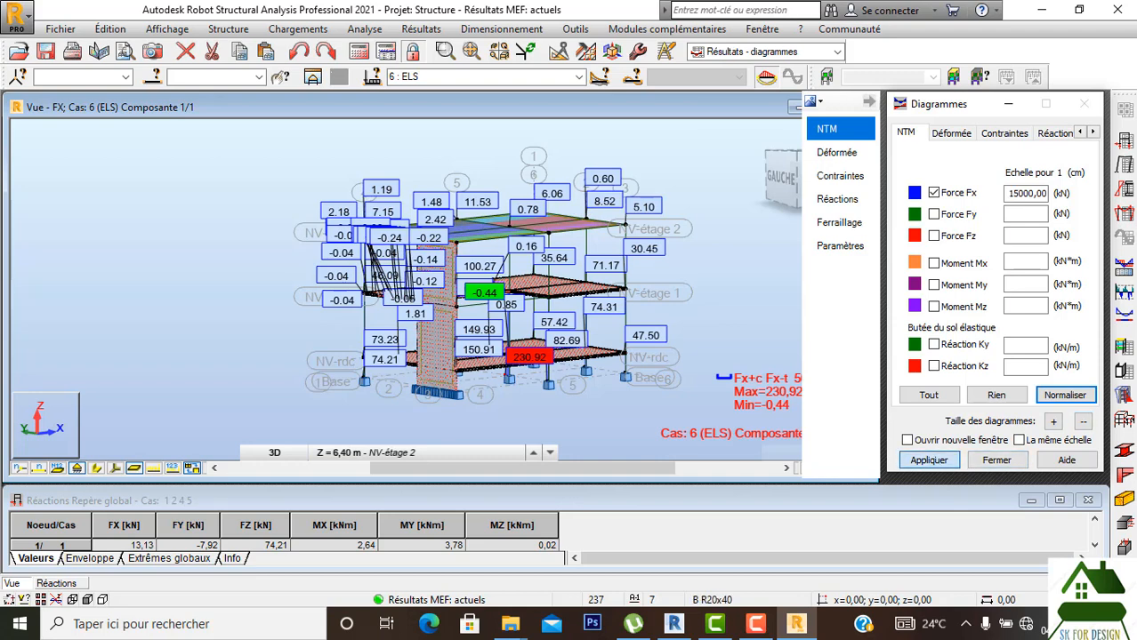
left_click(929, 460)
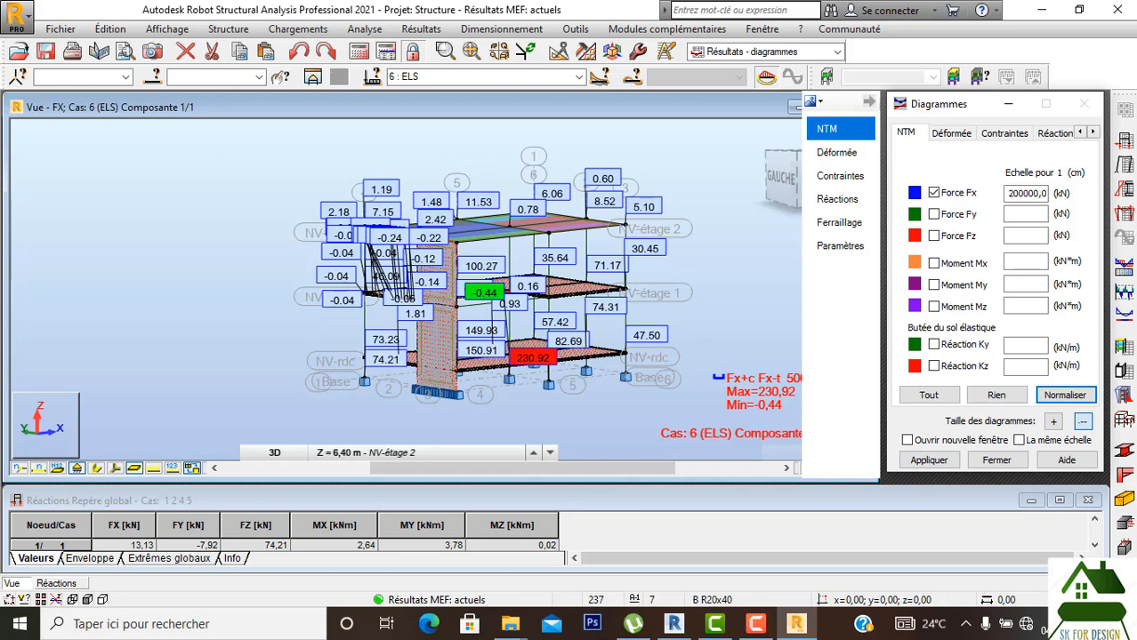
left_click(929, 460)
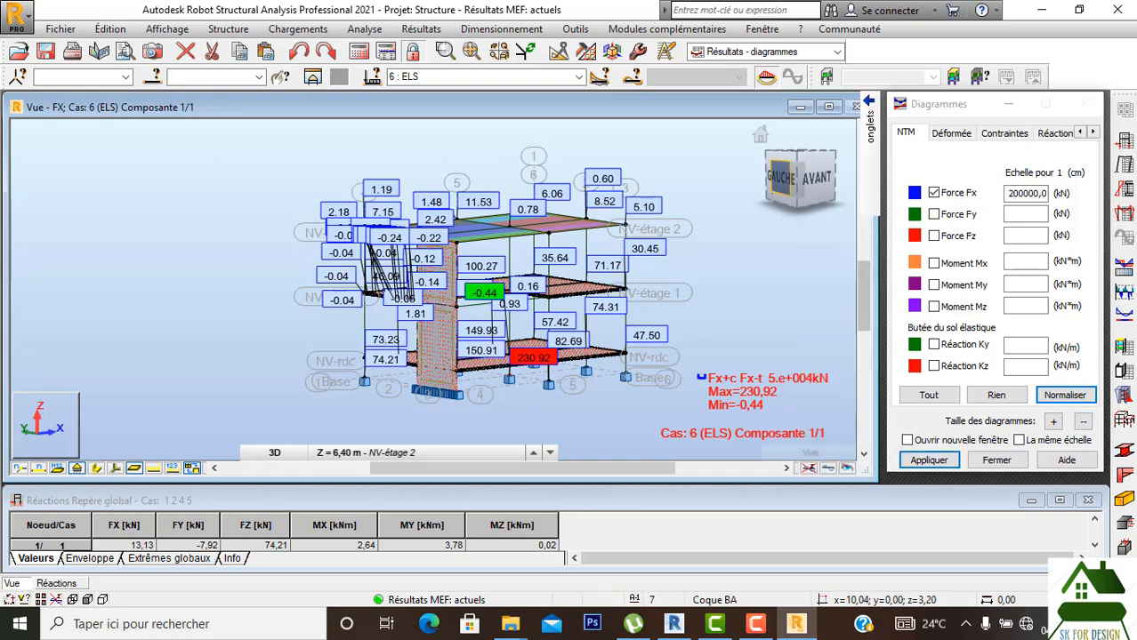
Restore a normalised scale for the Fx force diagrams of the whole structure.
left_click_drag(817, 178, 861, 183)
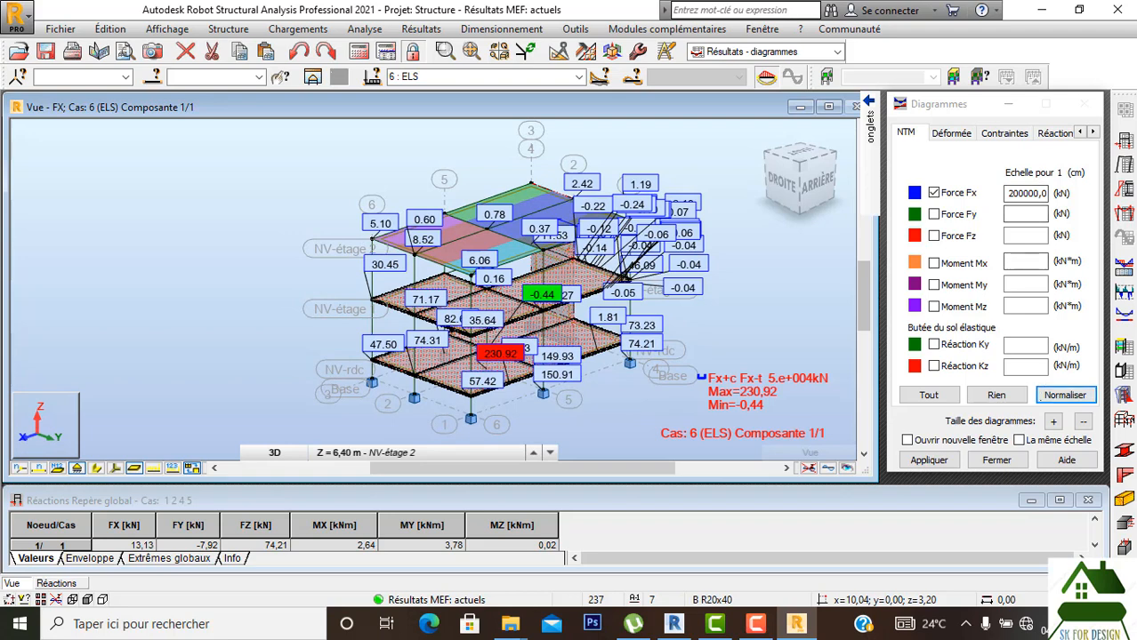
left_click(928, 460)
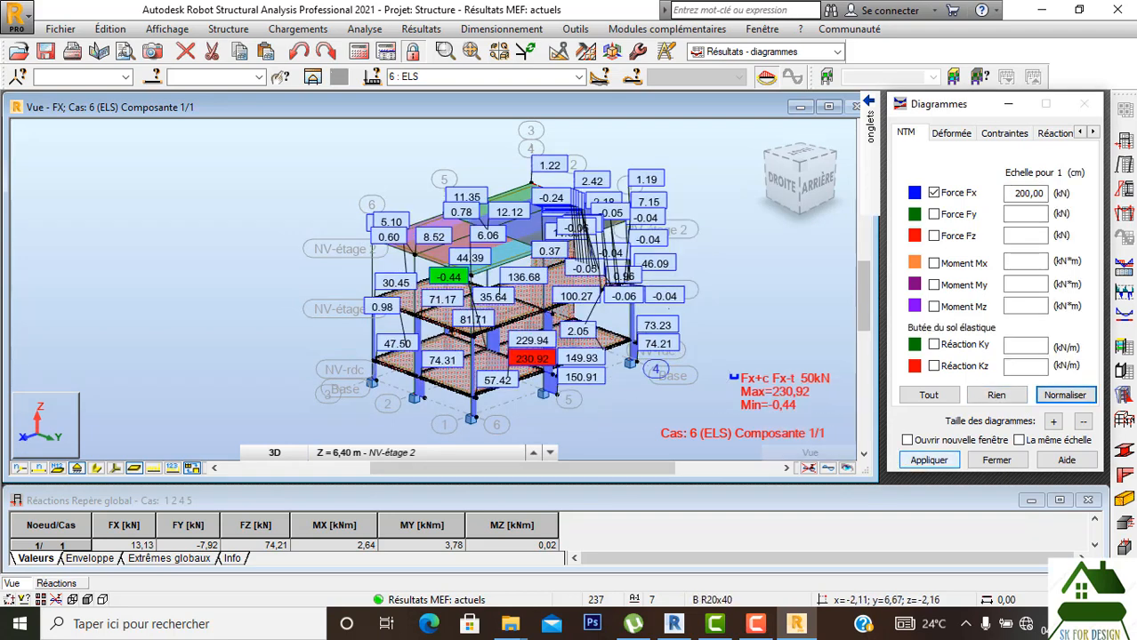
left_click(781, 178)
left_click_drag(759, 174, 872, 178)
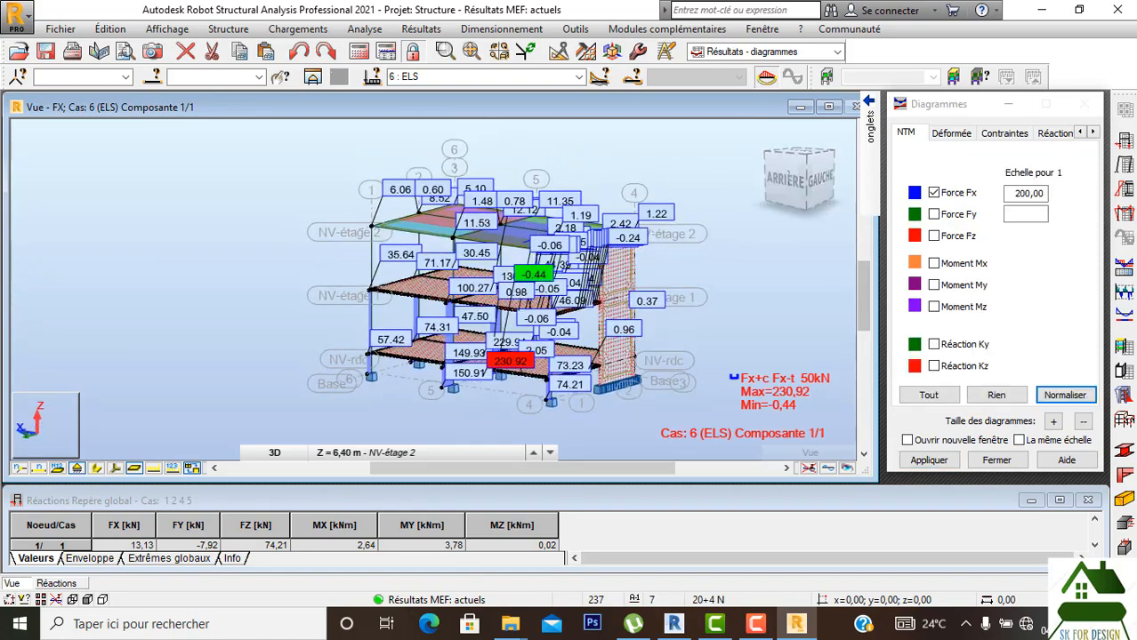
Display the Fx diagrams for the ELU: Pondérations combinations.
left_click(485, 76)
key("Down")
key("Down")
key("Down")
key("Down")
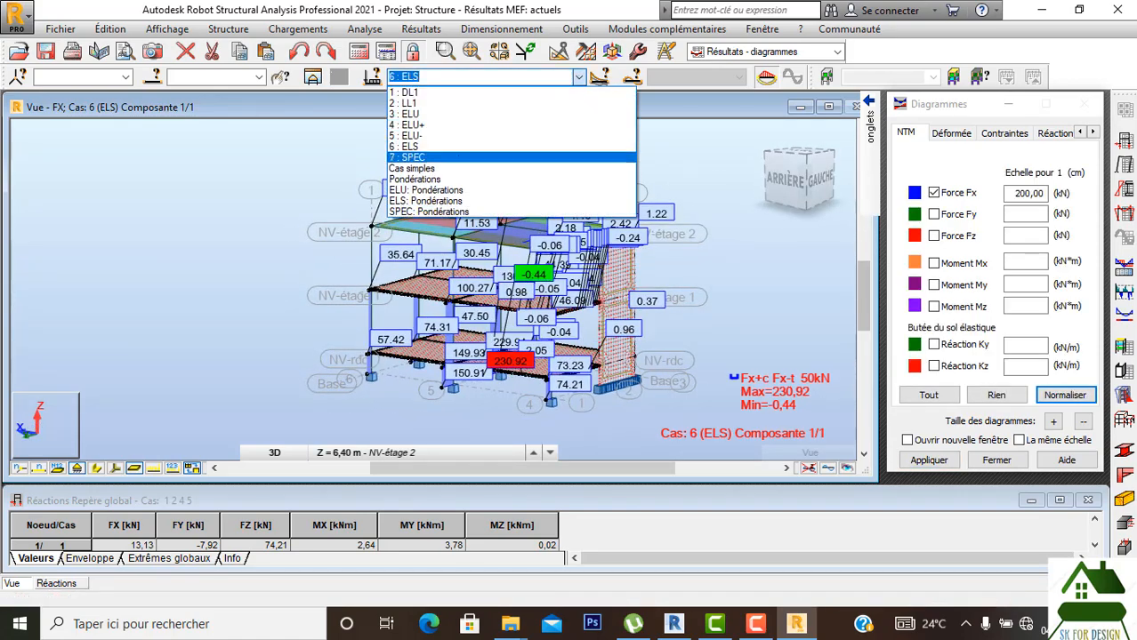
key("Return")
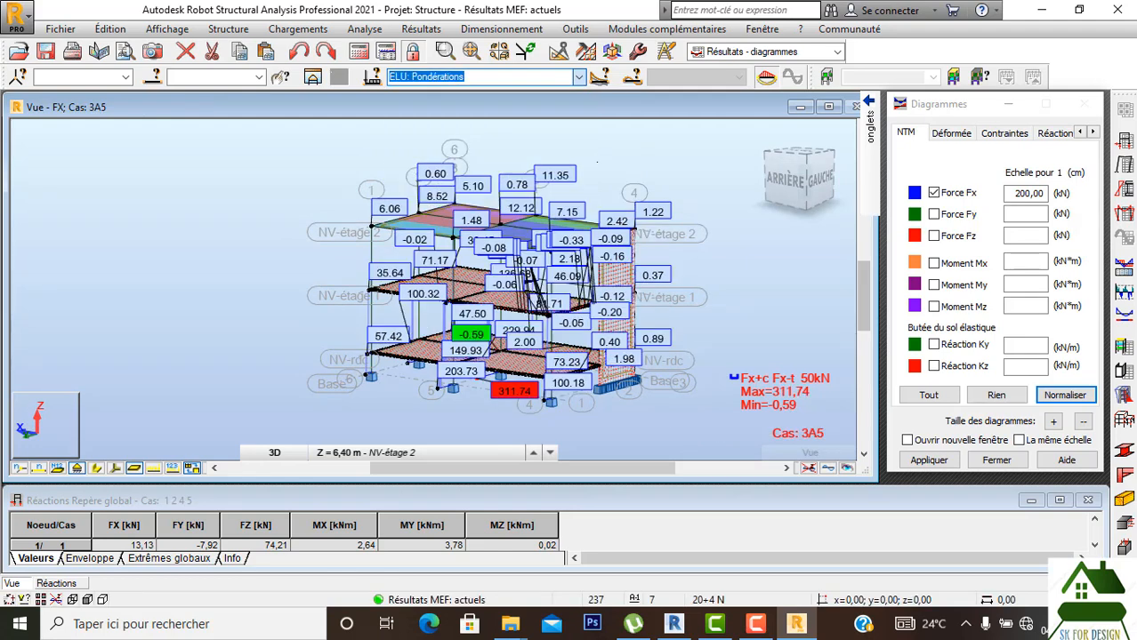
Display the Fx diagrams for load case 1 : DL1 and inspect the lower storeys.
left_click(578, 77)
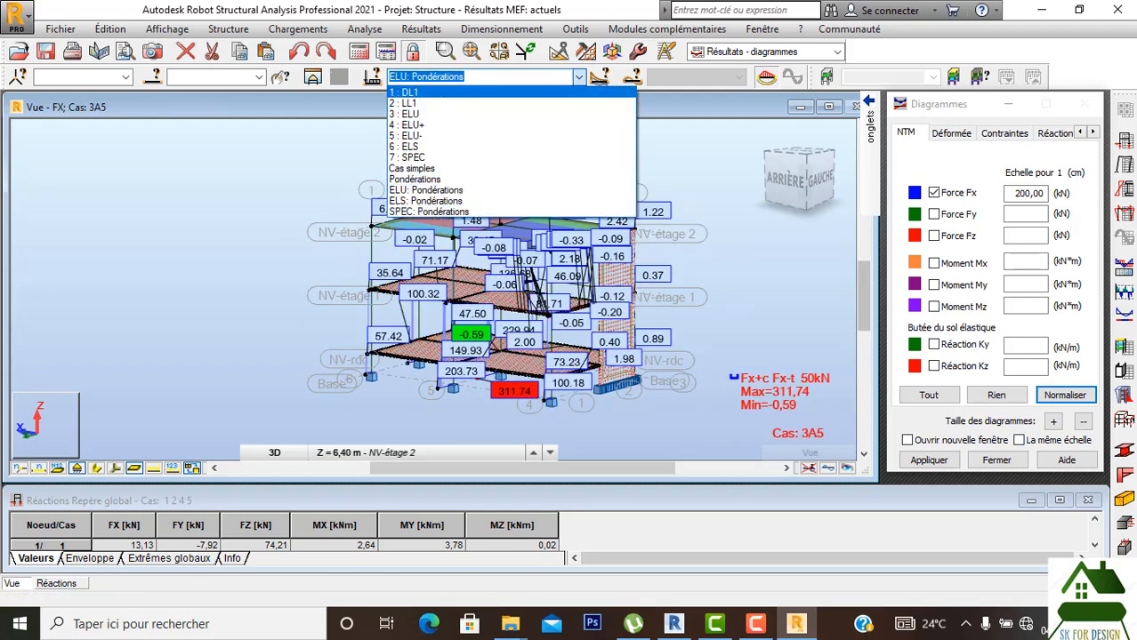
left_click(499, 91)
scroll(523, 347, "up", 3)
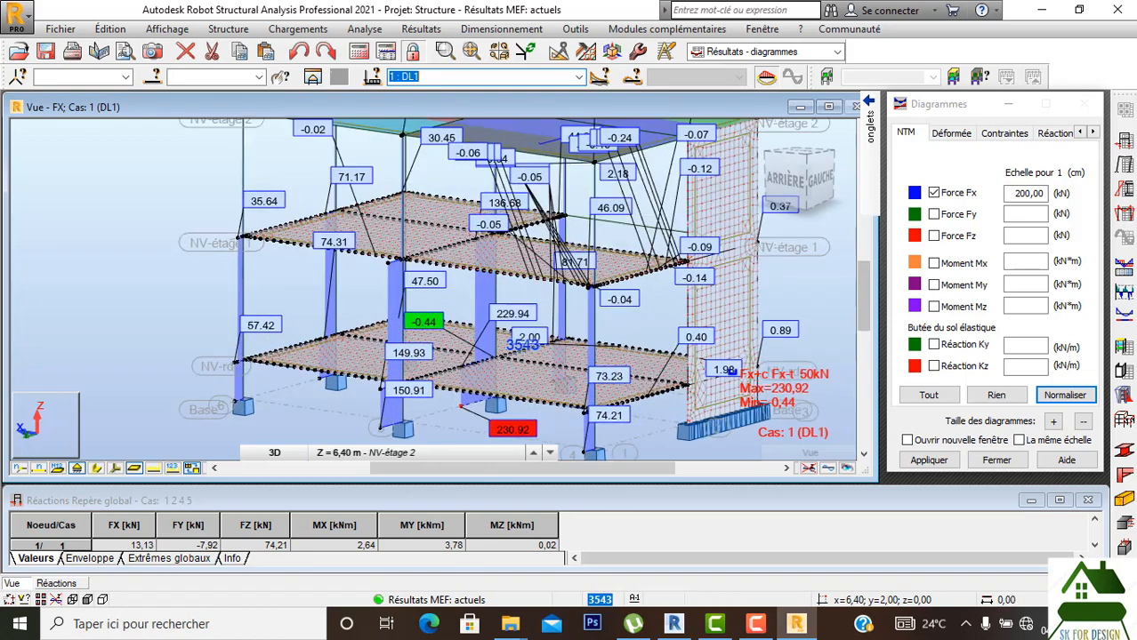
middle_click_drag(690, 331, 625, 332)
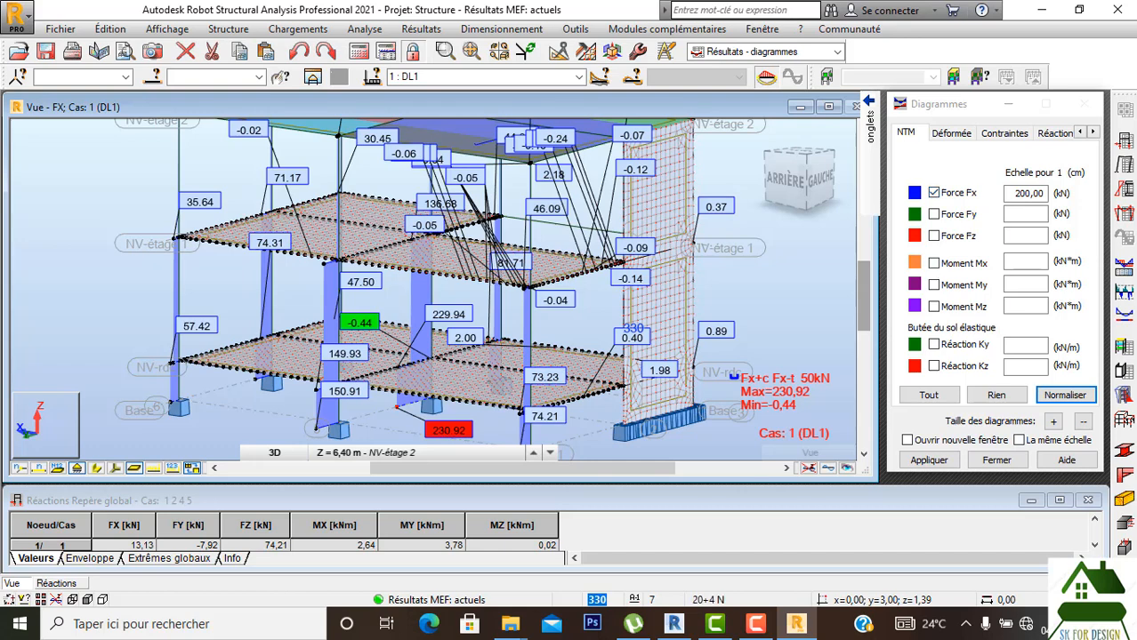
Add the Moment My diagrams to the displayed Fx results for the structure.
left_click(934, 286)
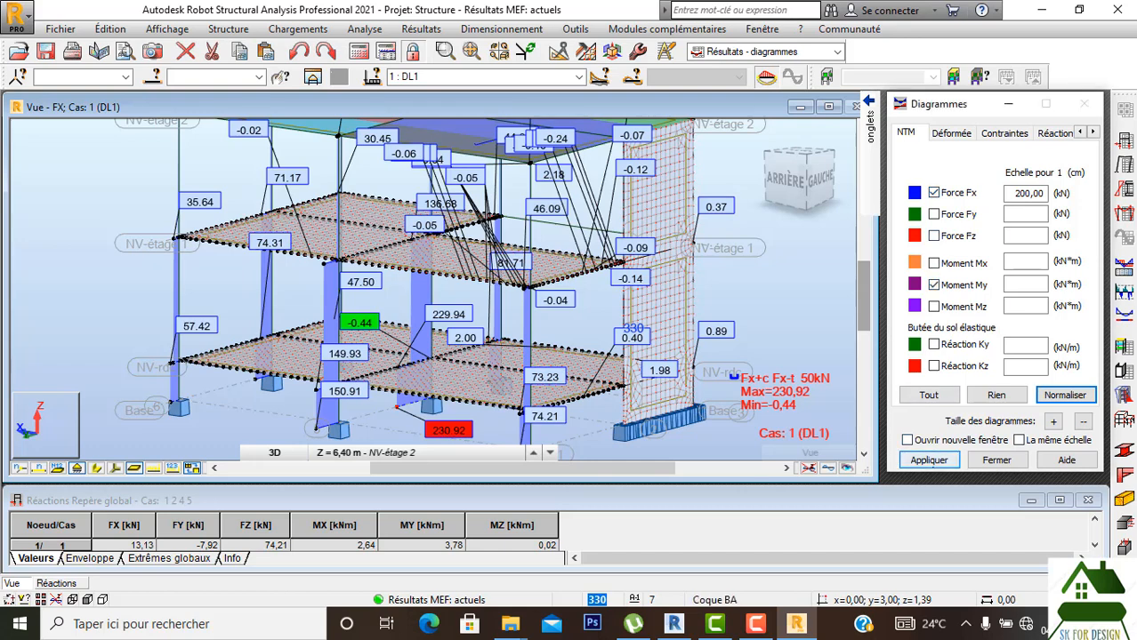
left_click(928, 460)
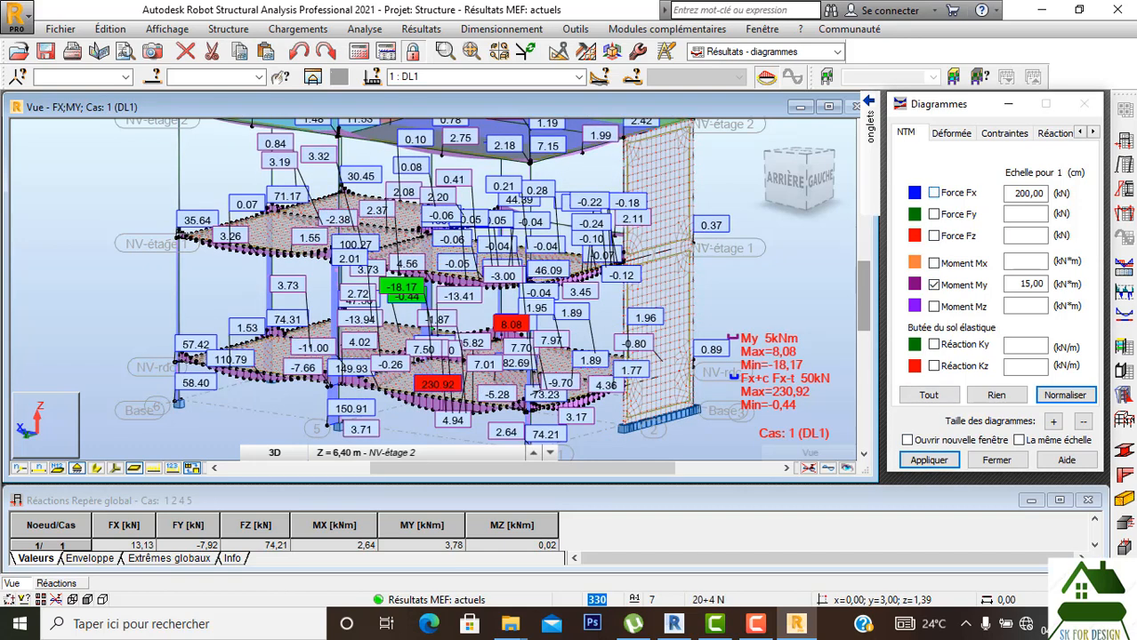
middle_click_drag(763, 255, 727, 257)
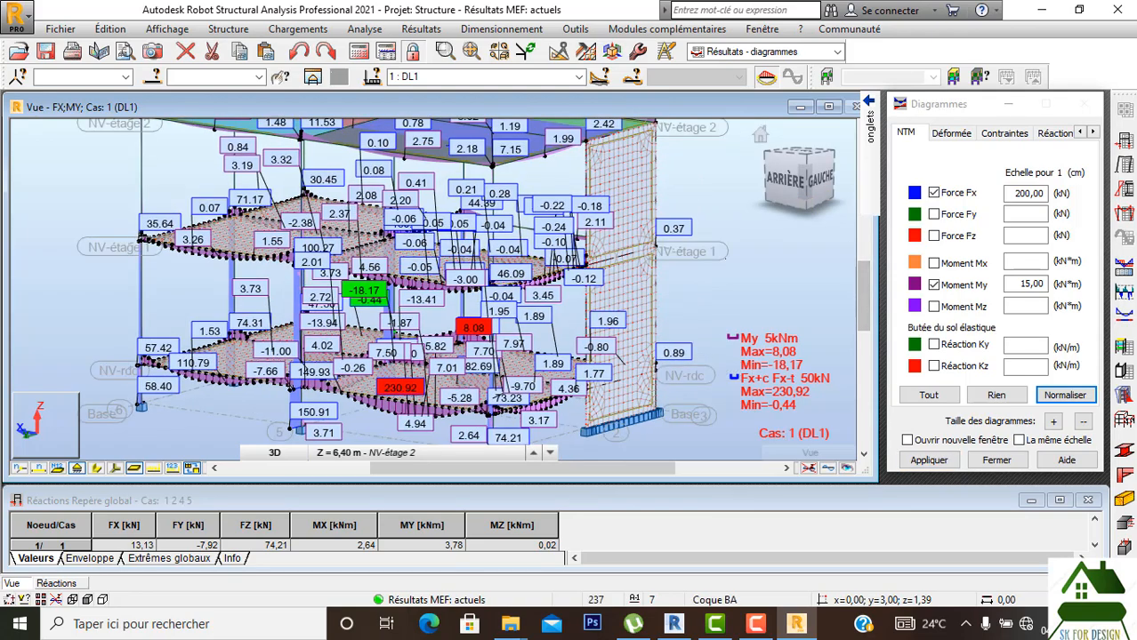
scroll(727, 258, "down", 2)
left_click_drag(819, 180, 714, 199)
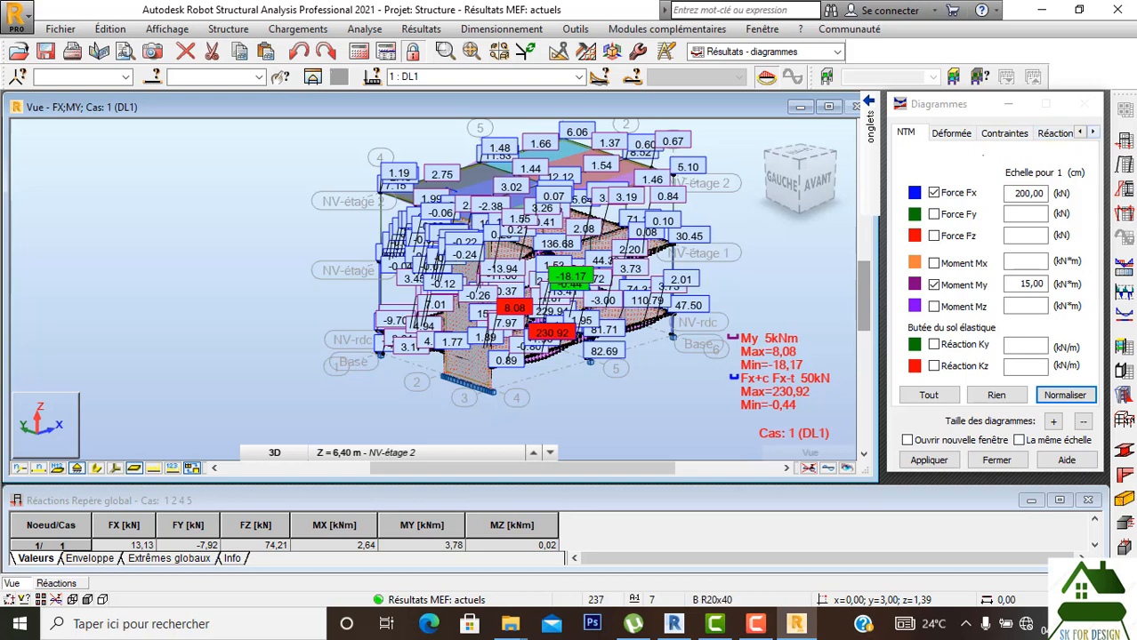
Set the diagram description to aucune in the diagram parameters so no value labels are drawn.
left_click(1093, 132)
left_click(1094, 133)
left_click(1093, 132)
left_click(1080, 132)
left_click(1080, 133)
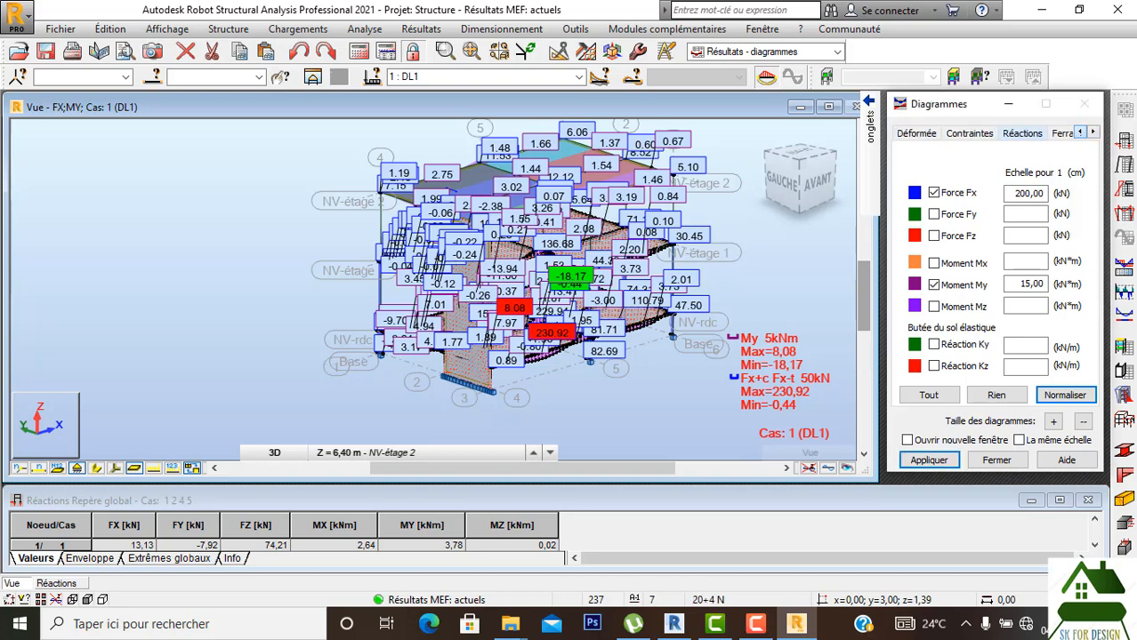
left_click(1080, 132)
left_click(1056, 134)
left_click(1093, 132)
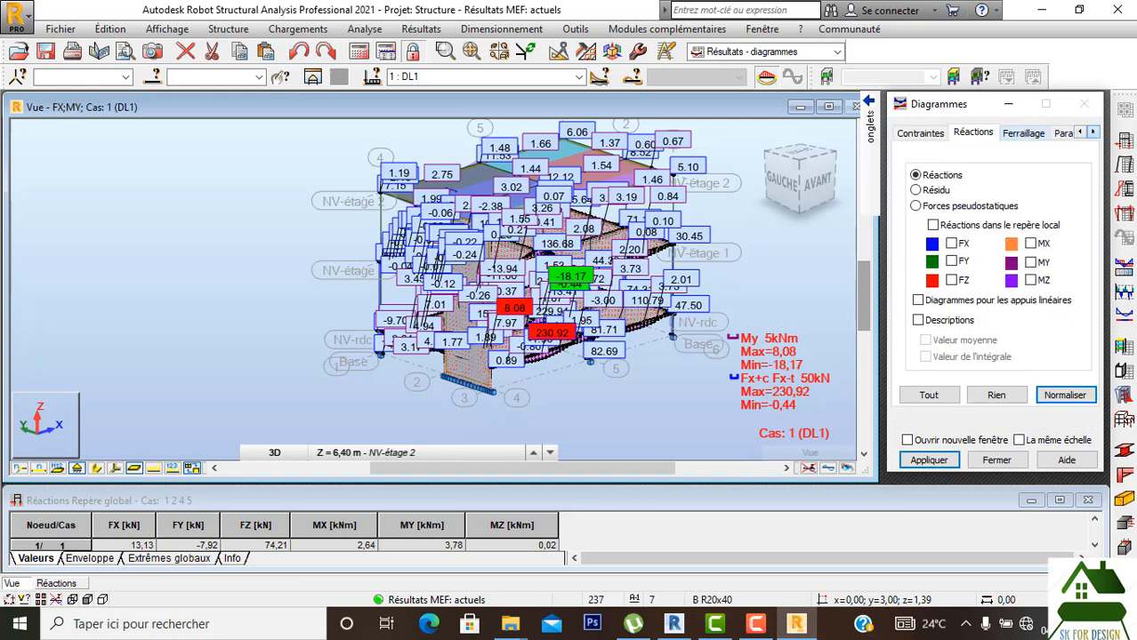
left_click(1093, 133)
left_click(1021, 133)
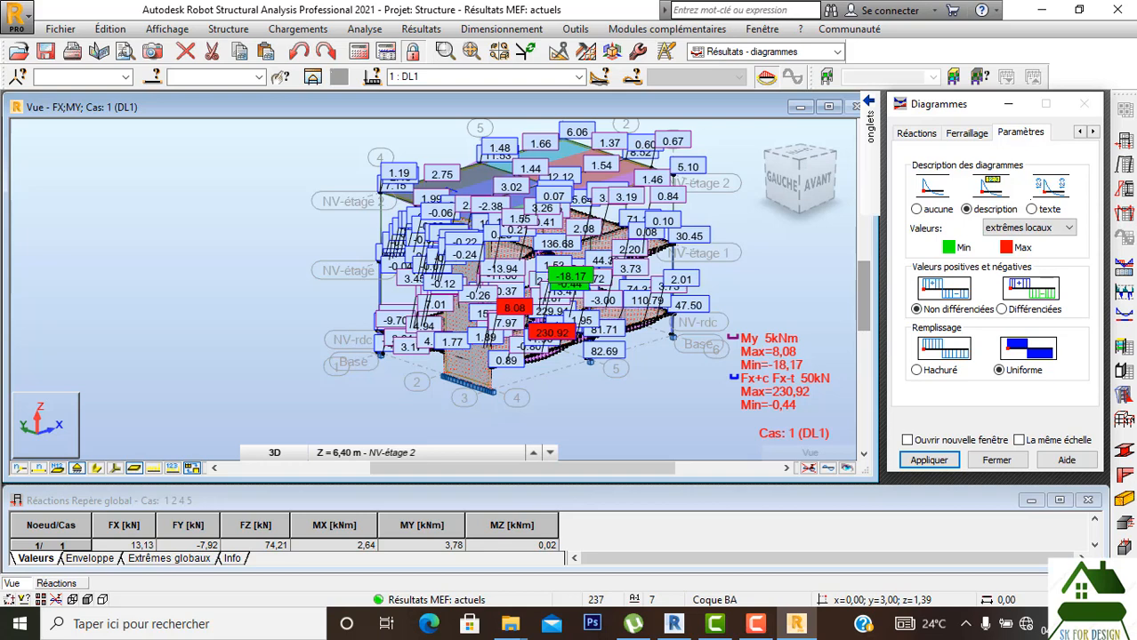
left_click(917, 210)
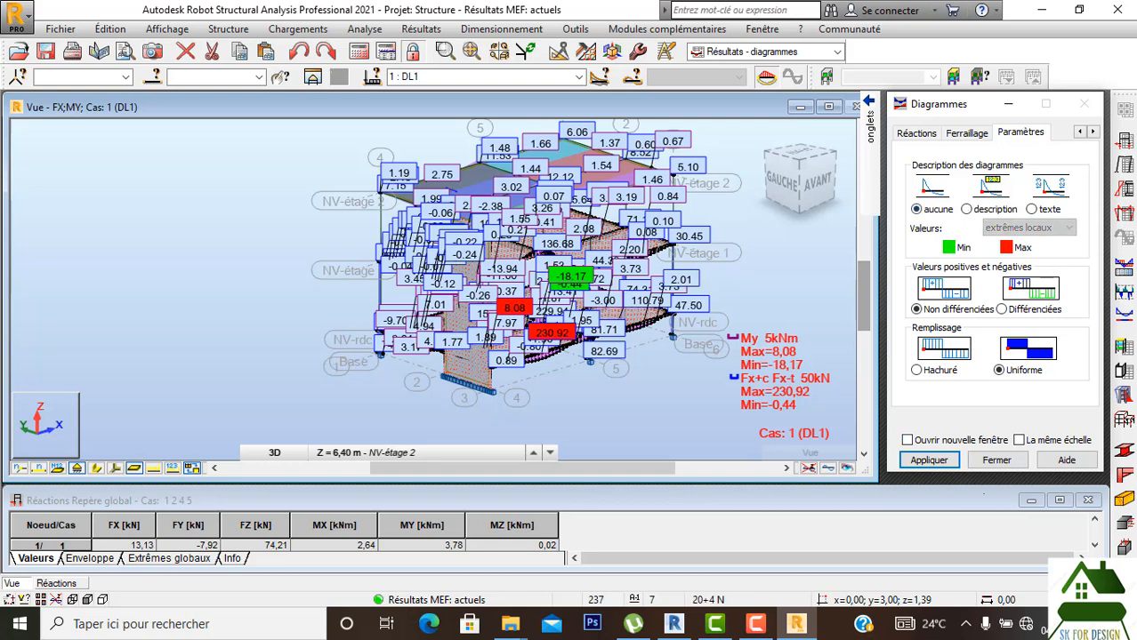
left_click(929, 460)
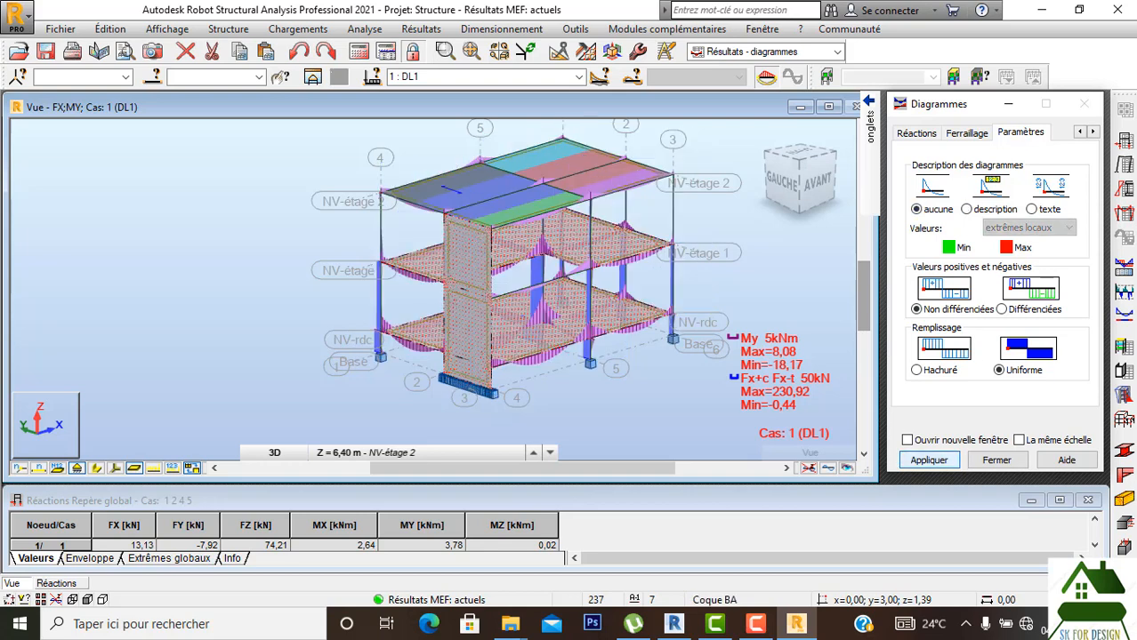
Inspect the unlabelled diagrams and apply the texte description with local extreme values.
left_click_drag(788, 184, 660, 171)
scroll(625, 333, "up", 3)
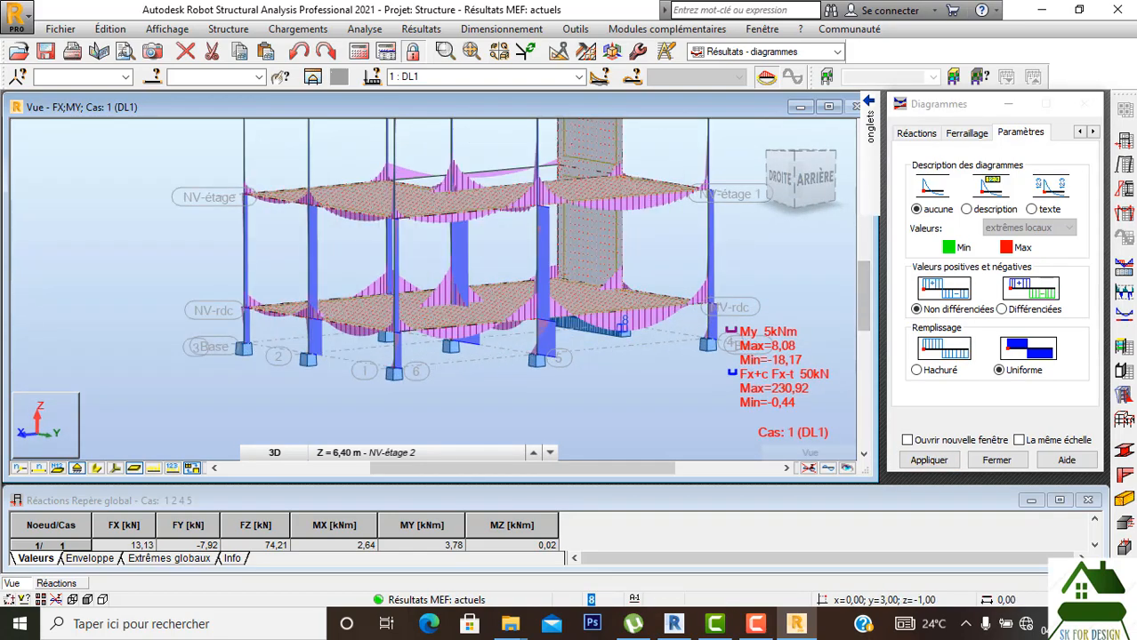
scroll(625, 331, "up", 3)
scroll(638, 294, "down", 2)
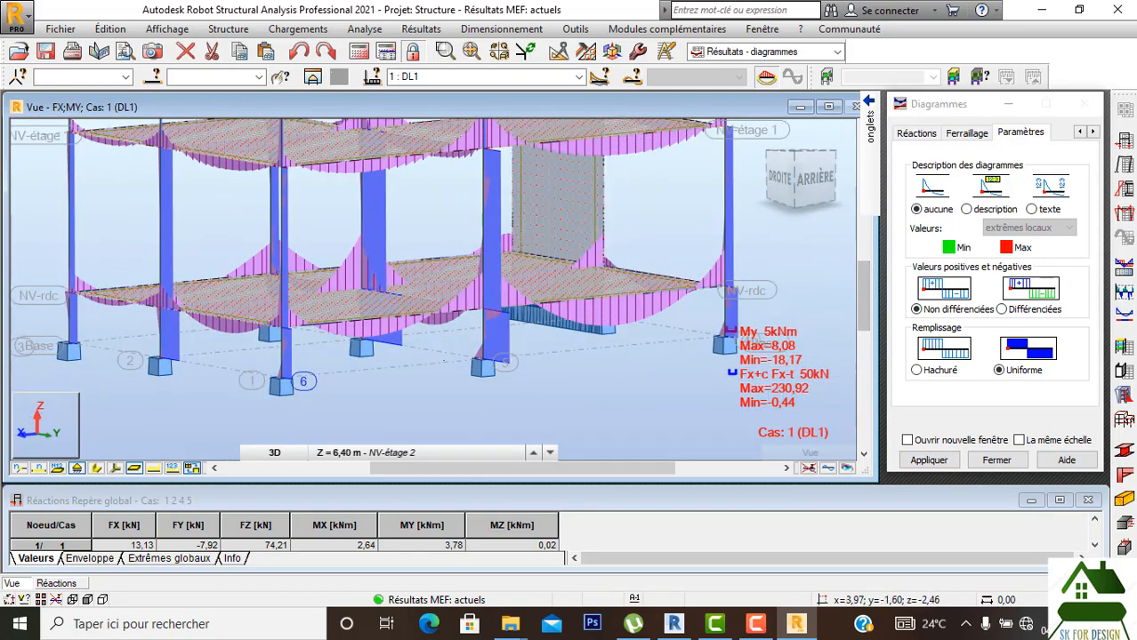
scroll(365, 355, "down", 2)
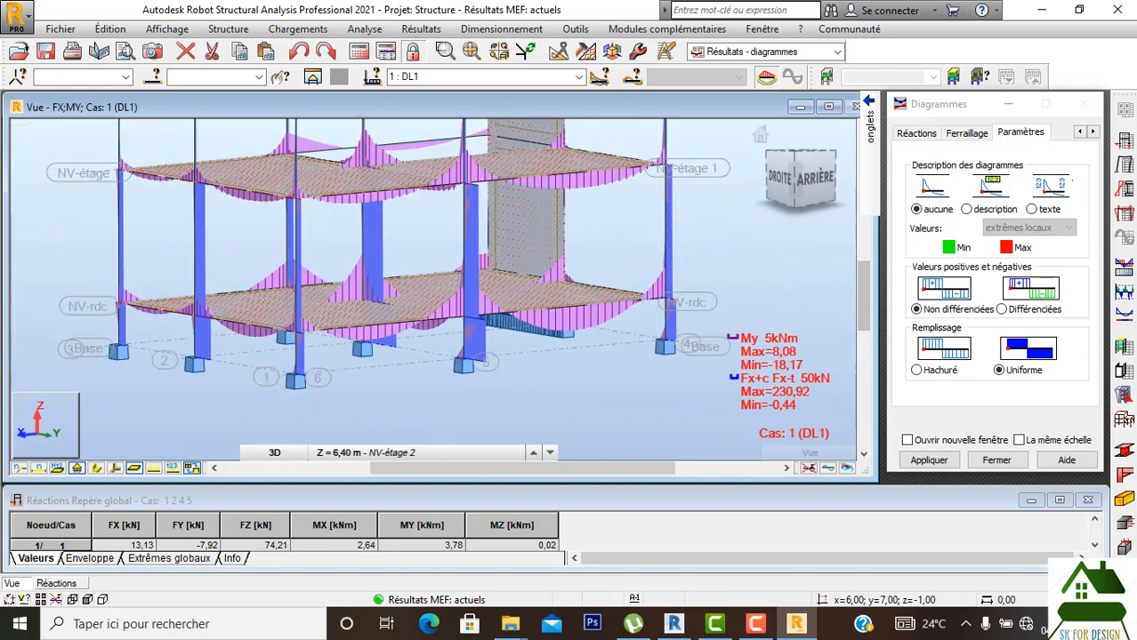
left_click(1032, 209)
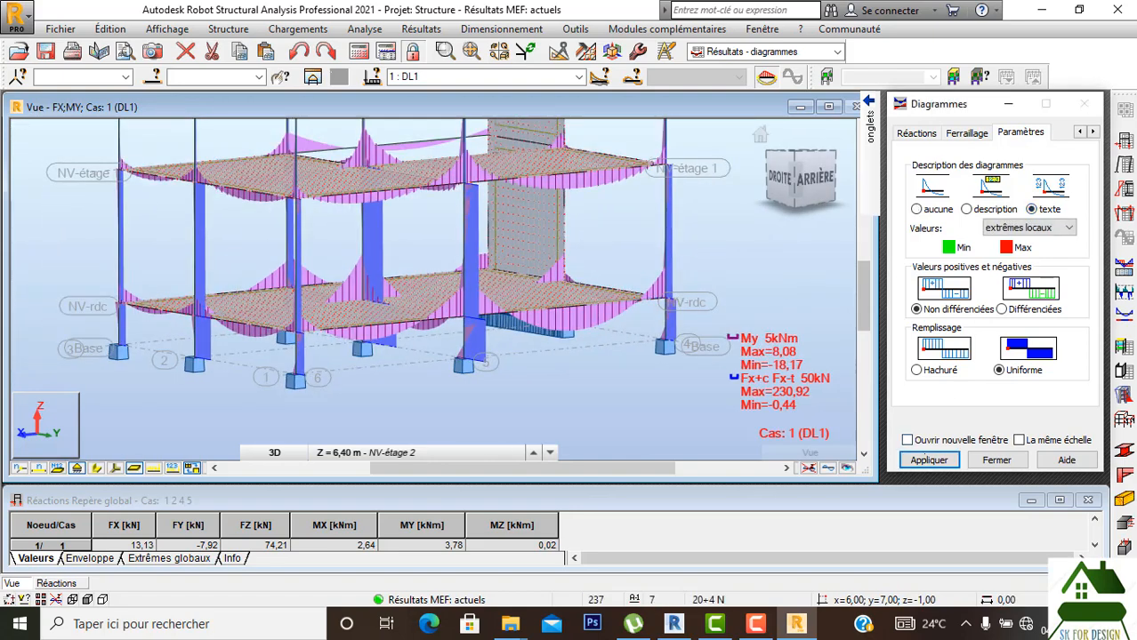
left_click(927, 459)
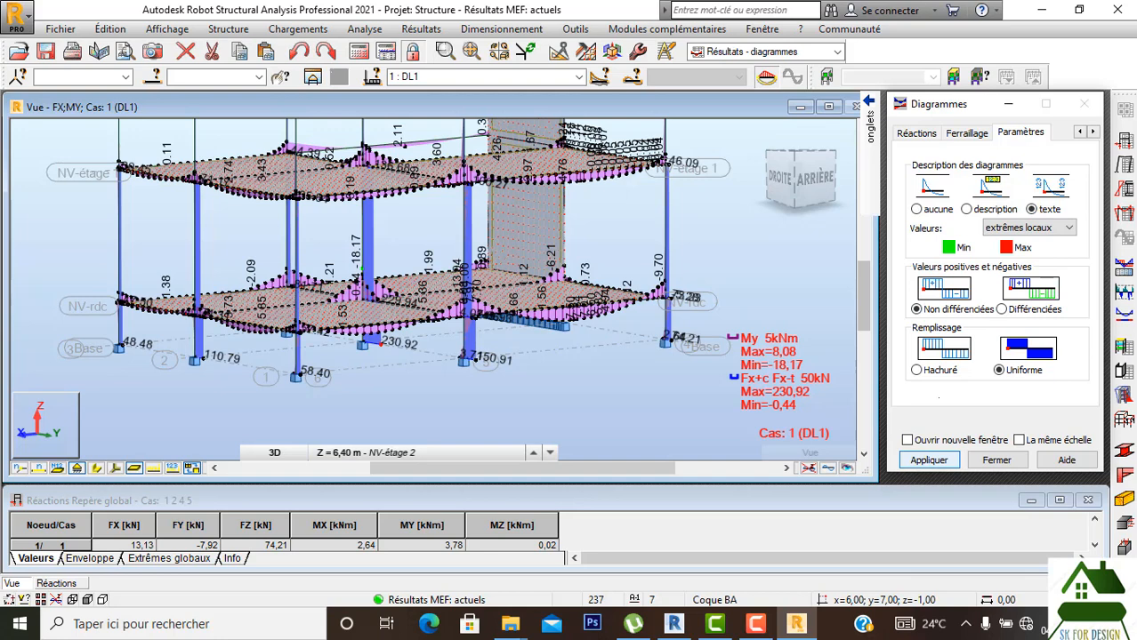
Label the diagrams with the description style showing only extrêmes globaux, and inspect the extremes around the structure.
left_click(967, 210)
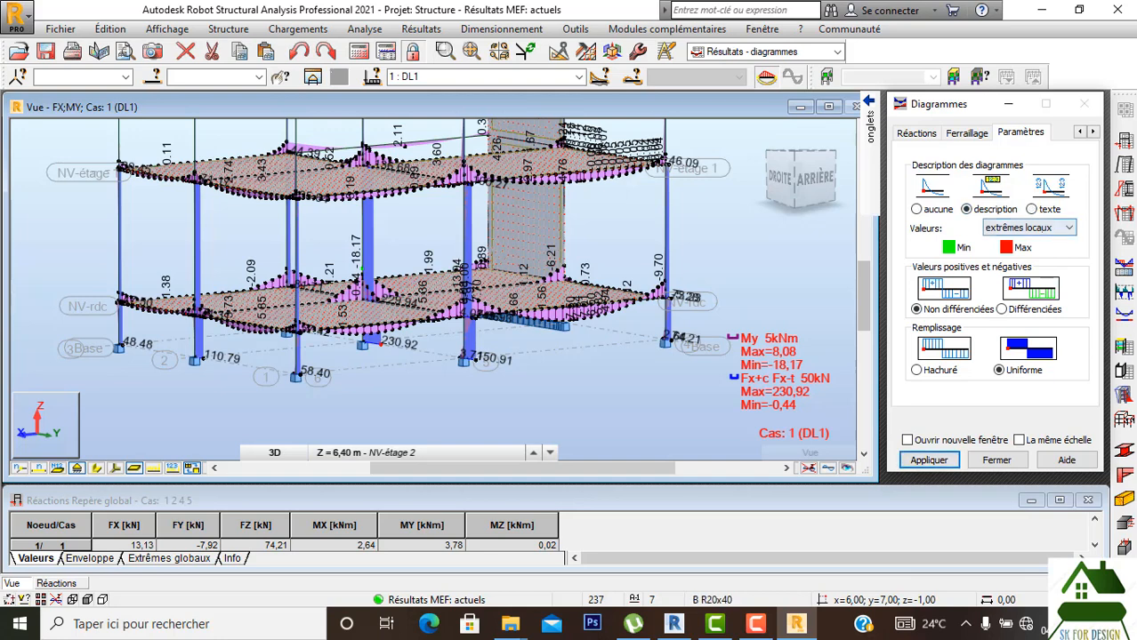
left_click(1030, 229)
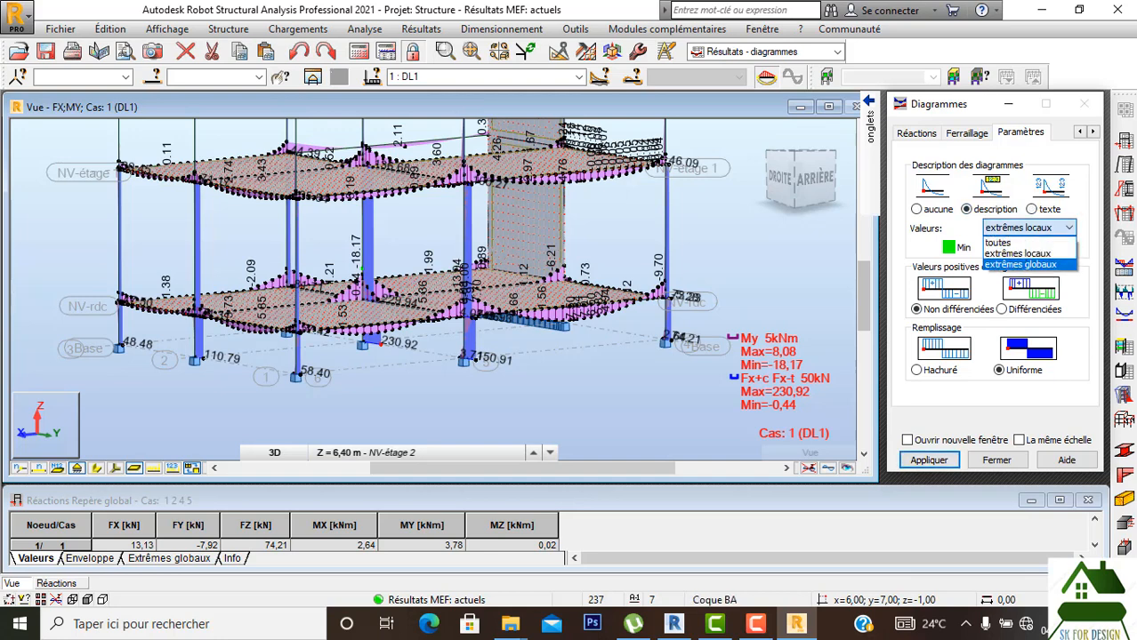
left_click(1021, 264)
left_click(928, 460)
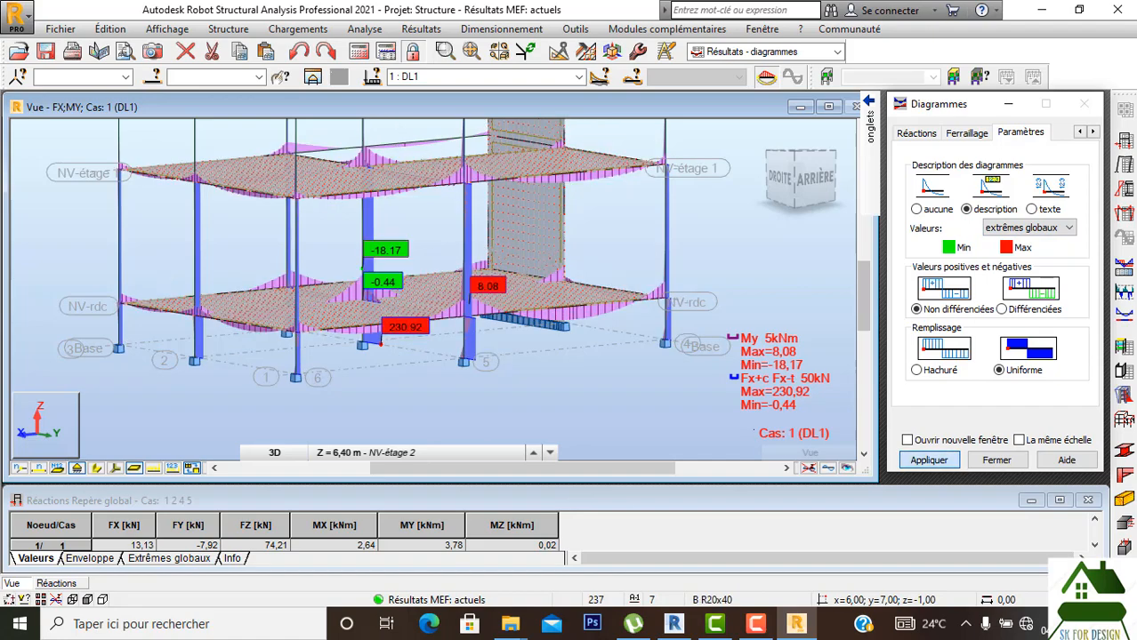
scroll(734, 396, "down", 1)
left_click_drag(794, 180, 443, 184)
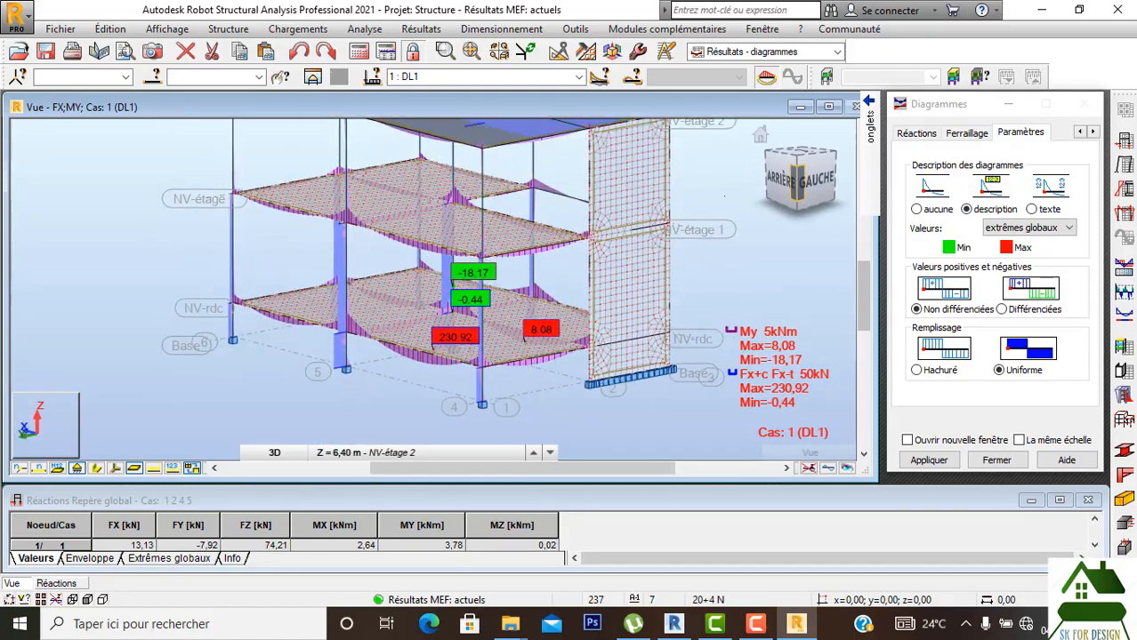
left_click_drag(781, 181, 861, 178)
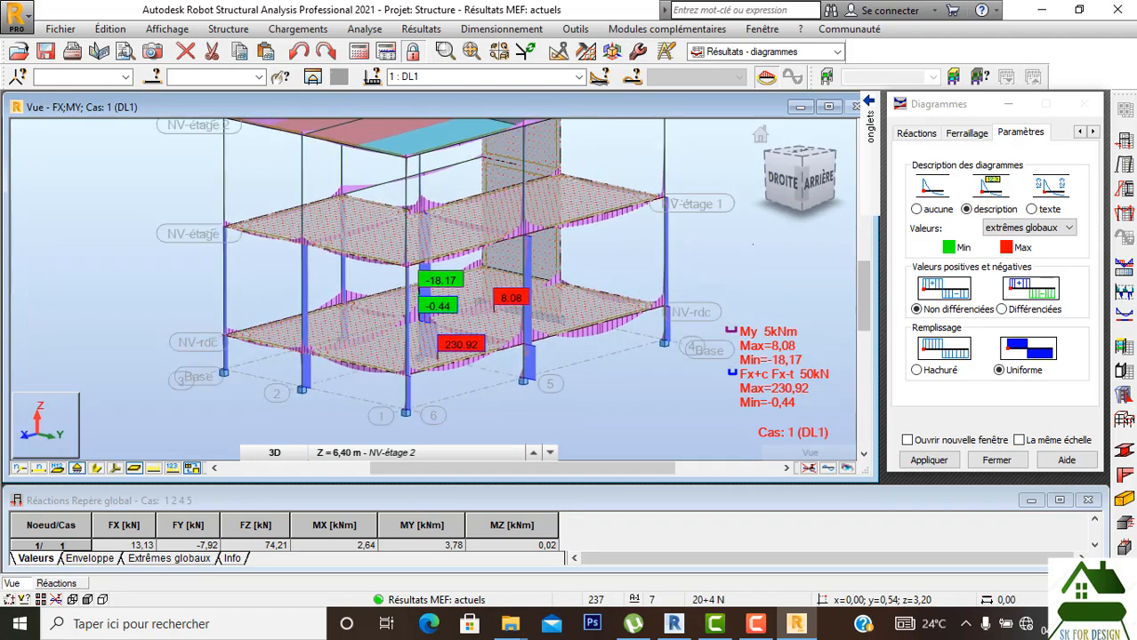
Replace the displayed Fx and My diagrams with the Moment Mz diagrams for case DL1.
left_click(918, 133)
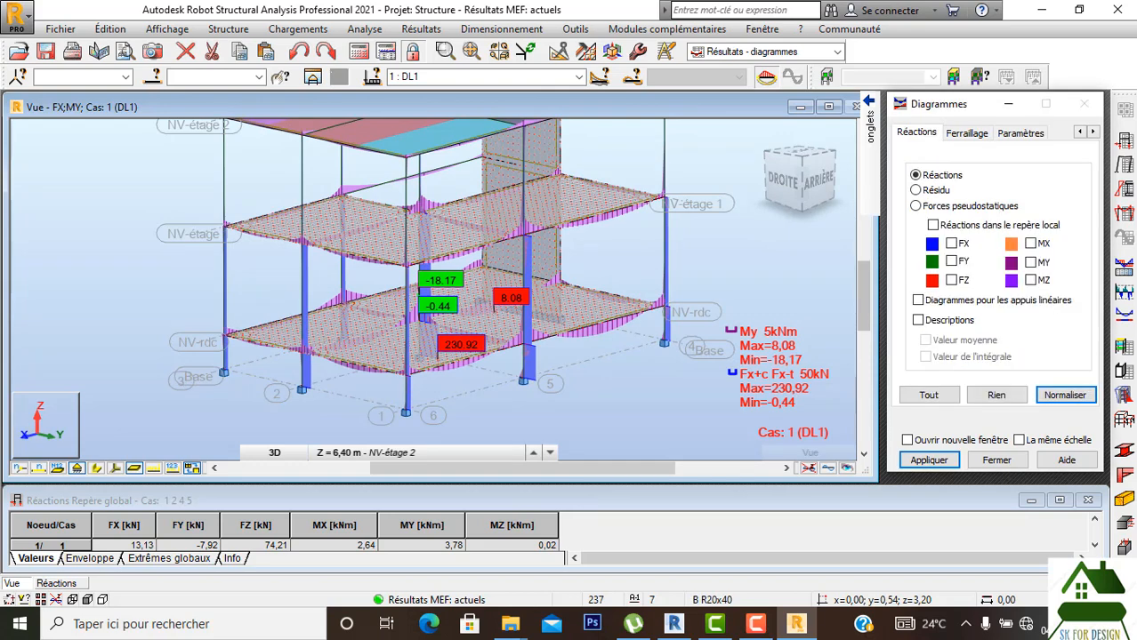
left_click(1080, 131)
left_click(1081, 131)
left_click(1080, 132)
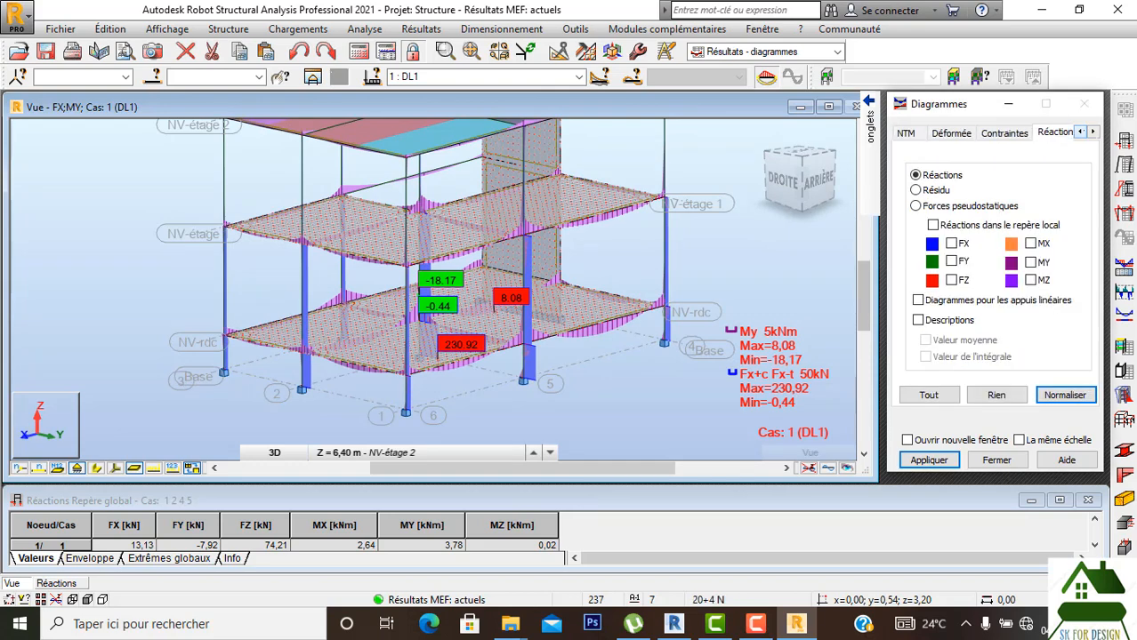
left_click(905, 133)
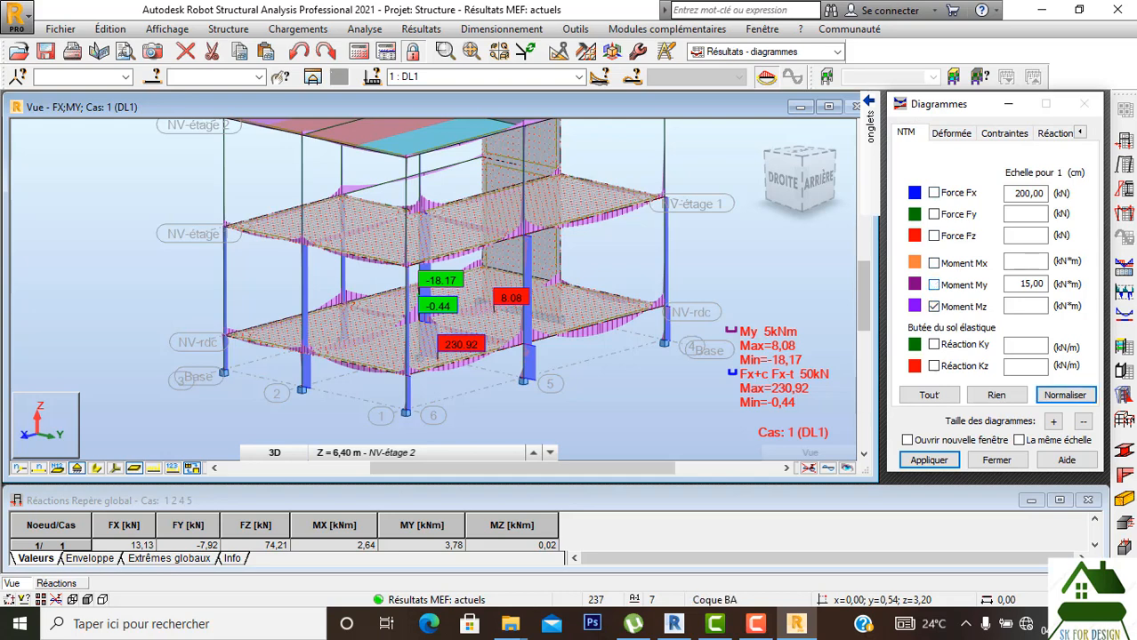
left_click(929, 459)
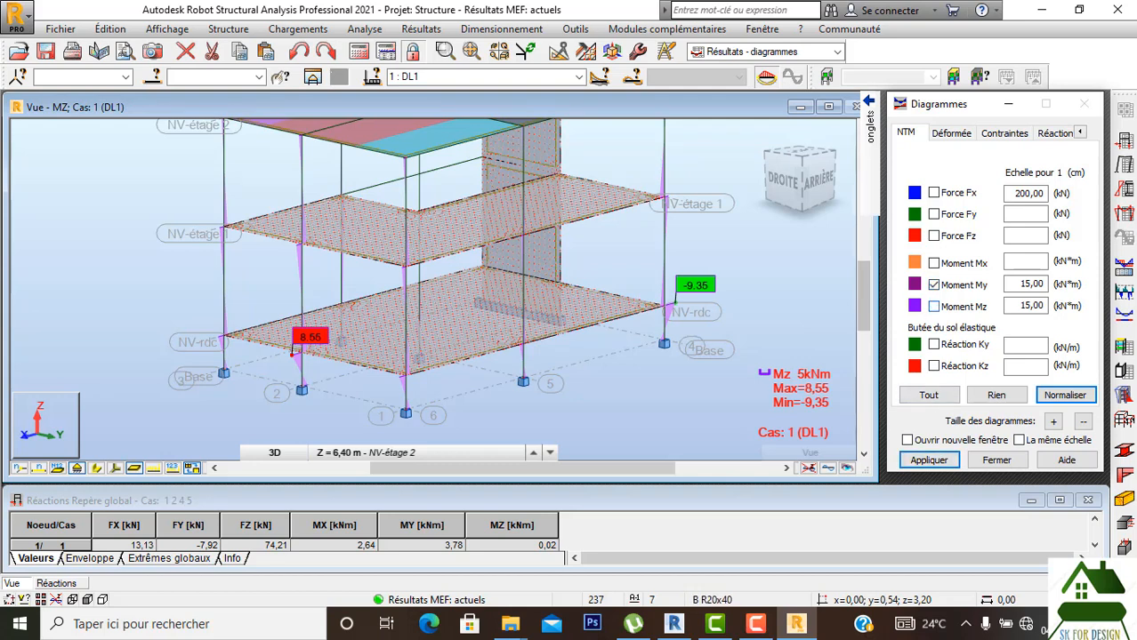
Display only the Moment My diagrams and examine the beam and column moments at the lower floors from several sides.
left_click(929, 460)
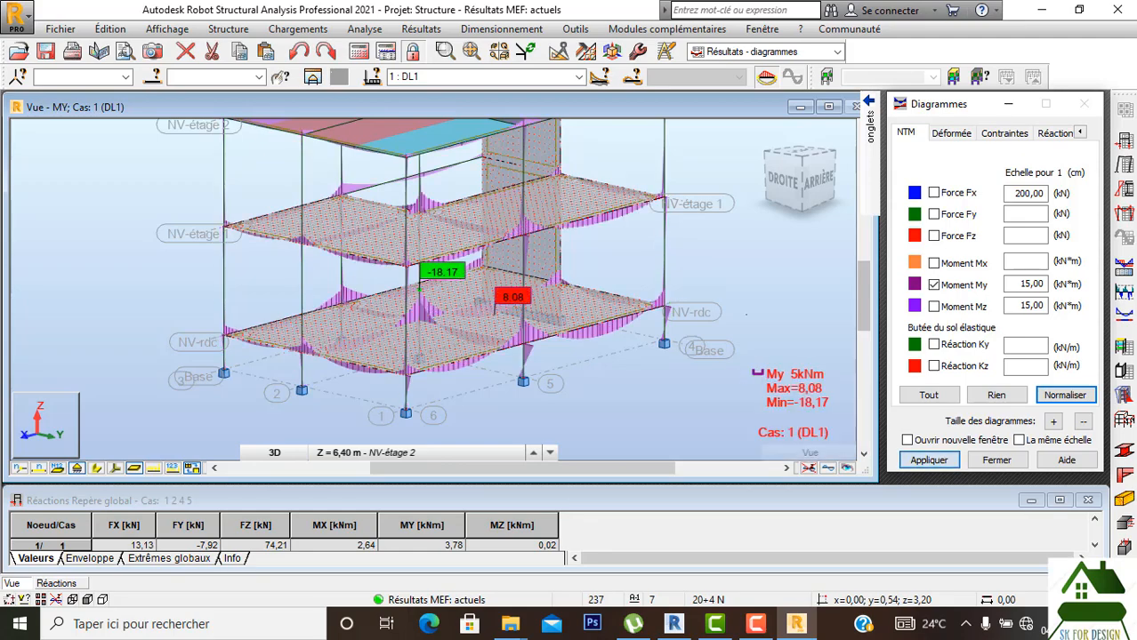
left_click_drag(807, 183, 764, 180)
scroll(392, 377, "up", 5)
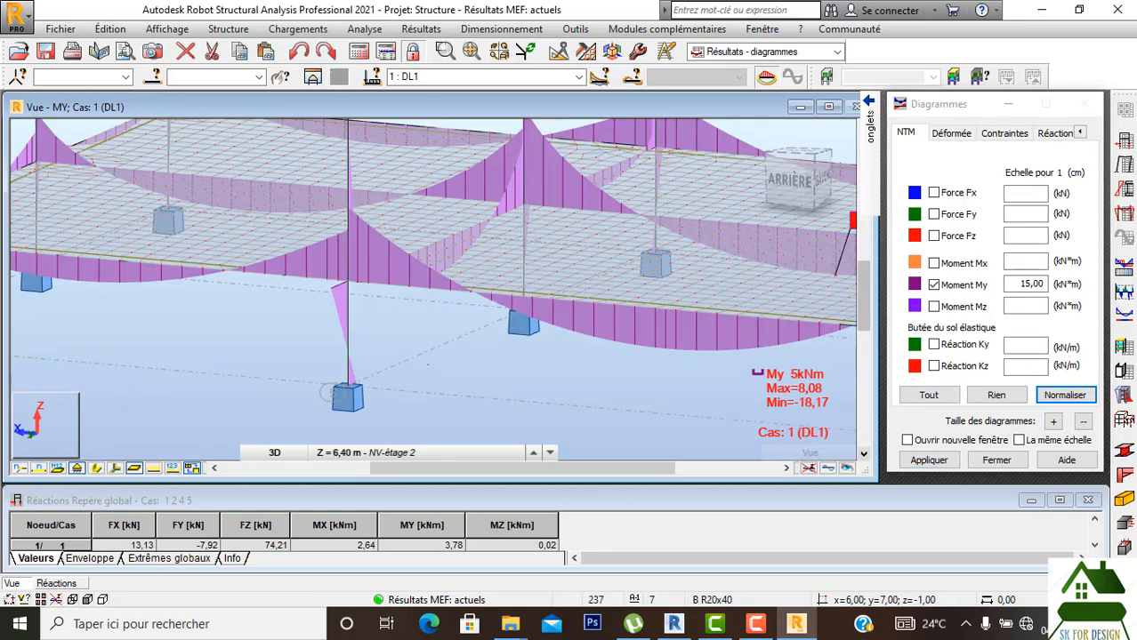
middle_click_drag(397, 357, 331, 355)
scroll(321, 265, "down", 2)
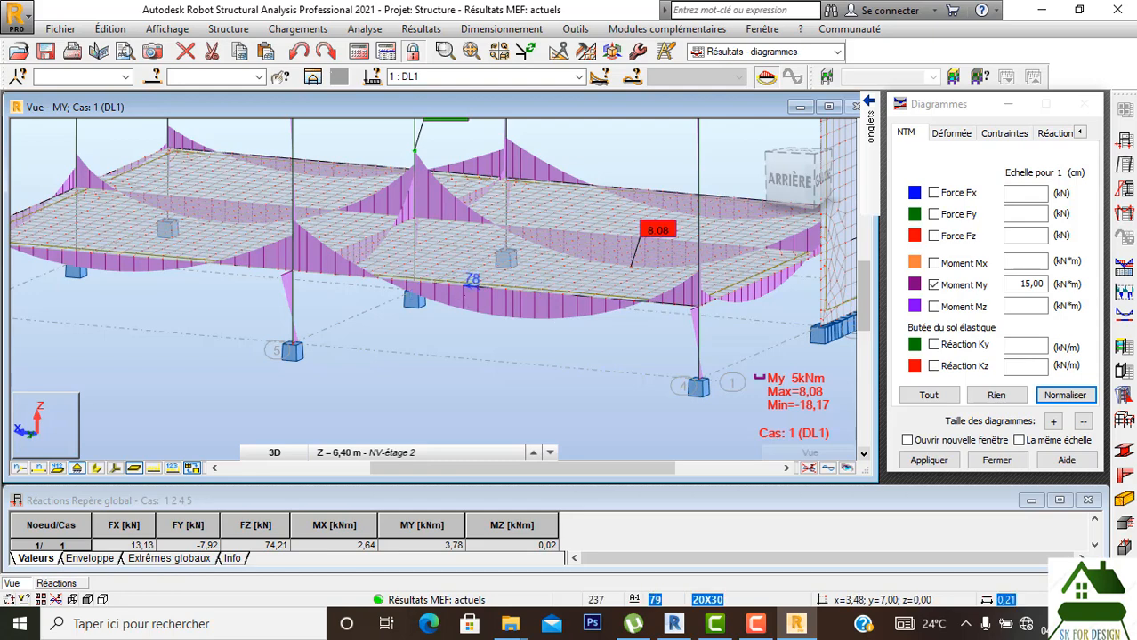
scroll(500, 283, "up", 3)
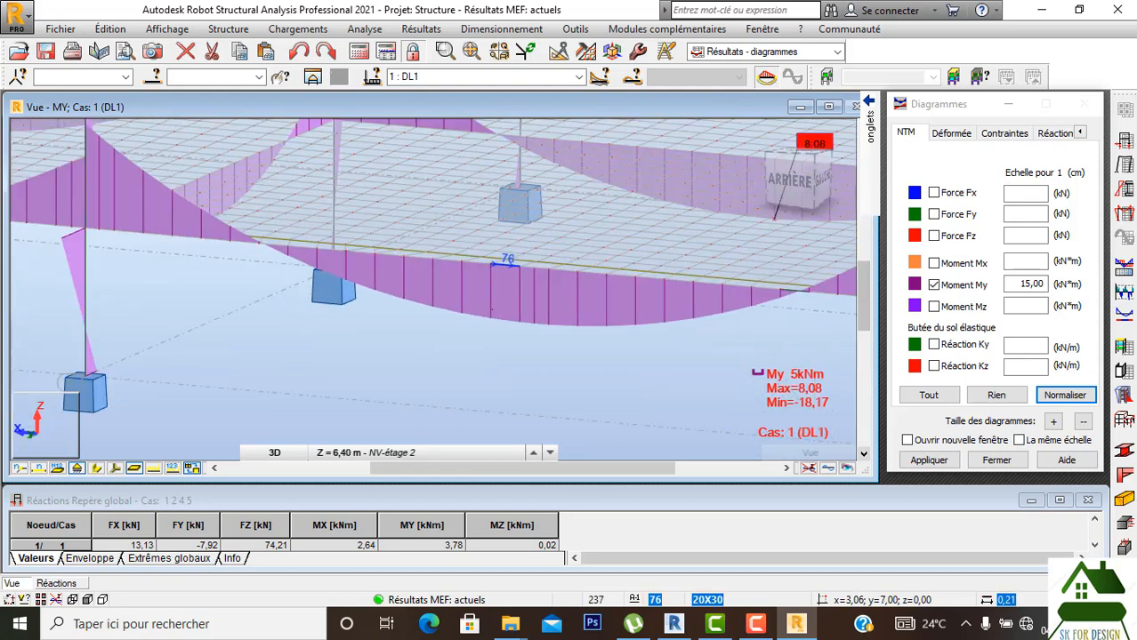
scroll(499, 281, "down", 3)
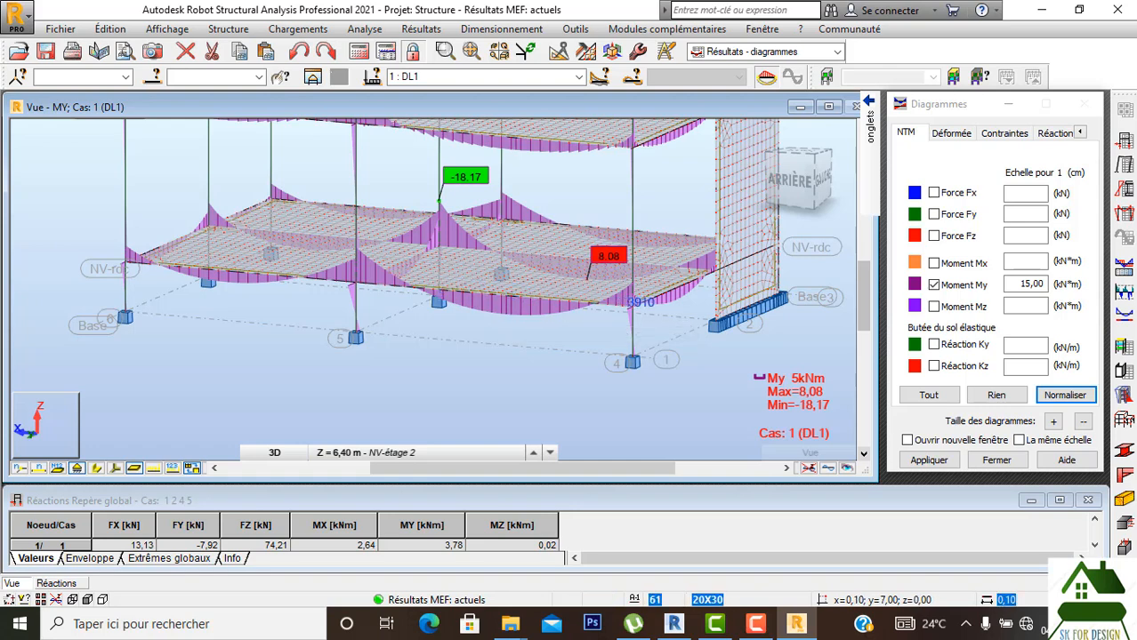
scroll(488, 320, "down", 1)
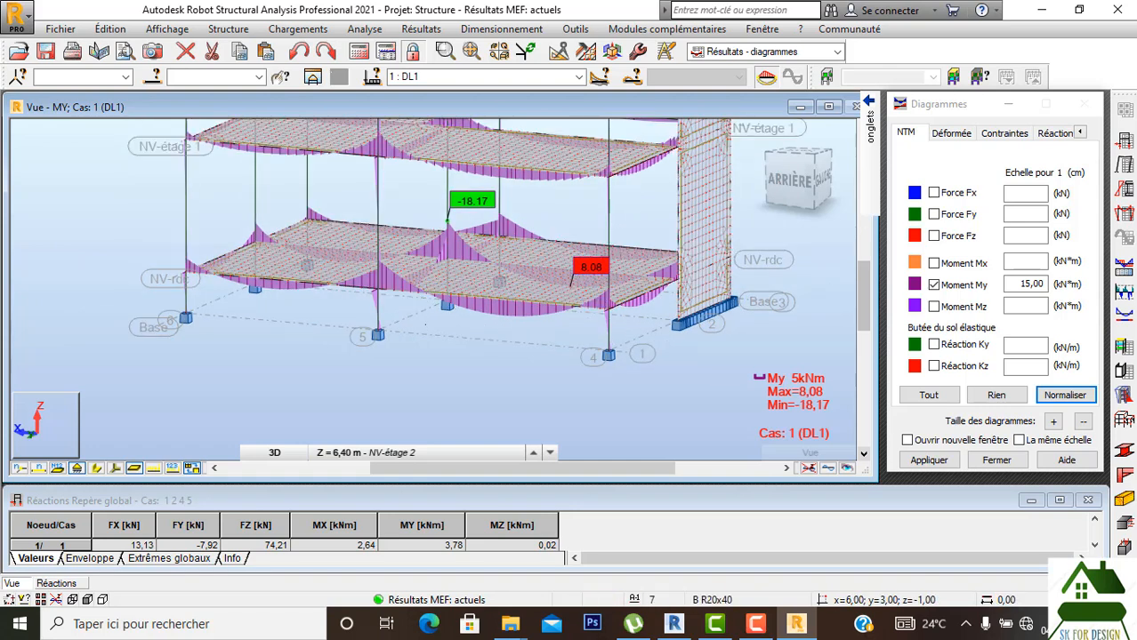
scroll(425, 324, "up", 2)
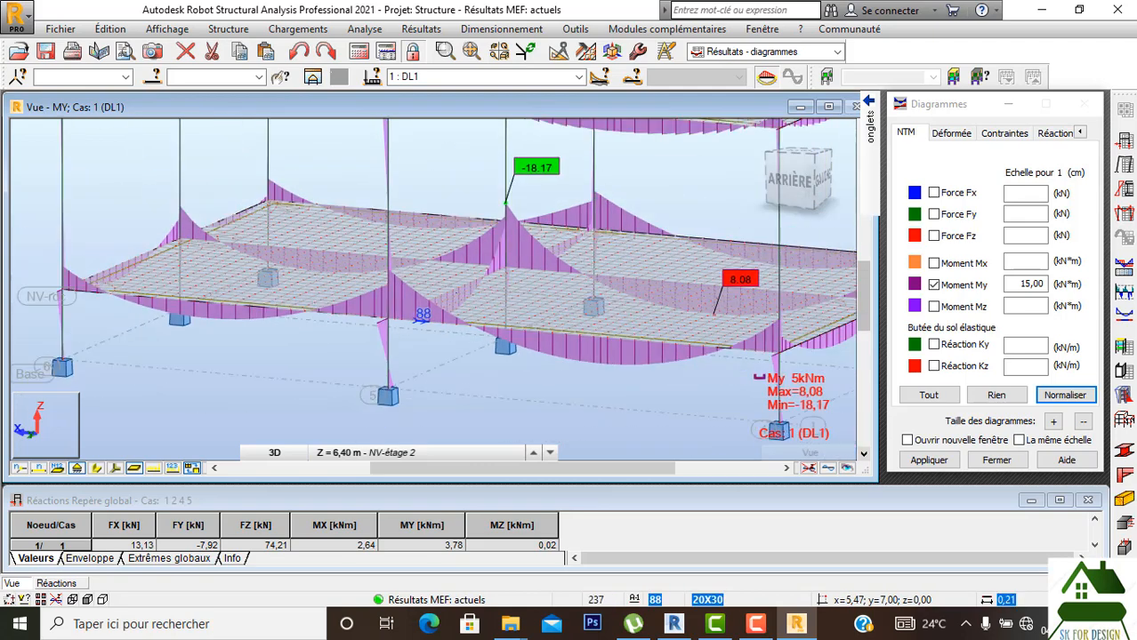
scroll(421, 317, "down", 1)
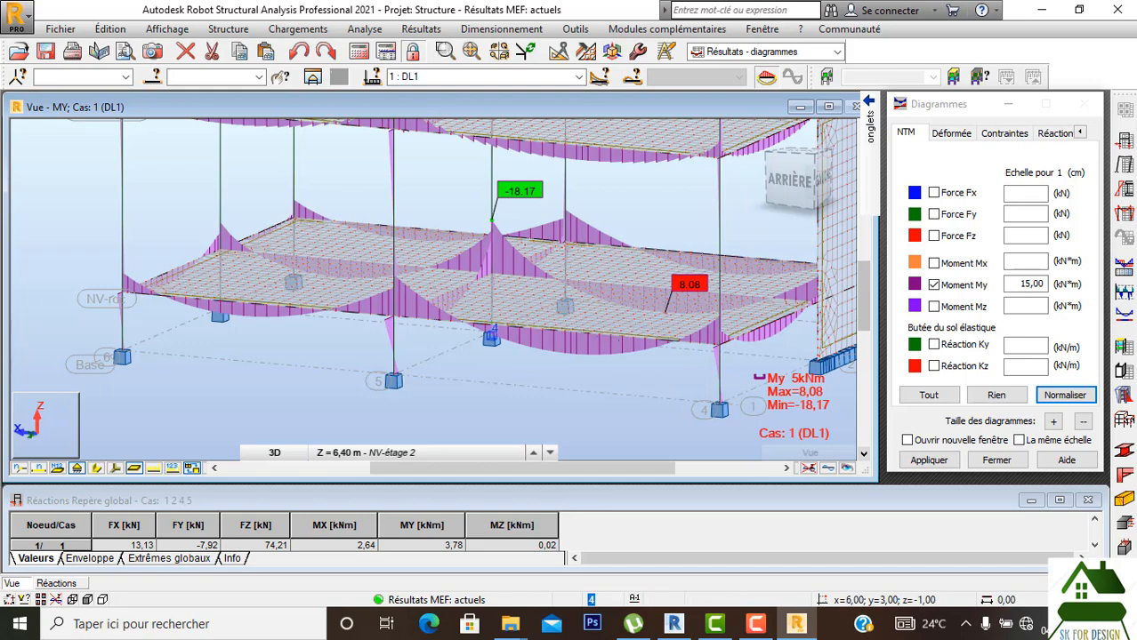
scroll(627, 318, "down", 2)
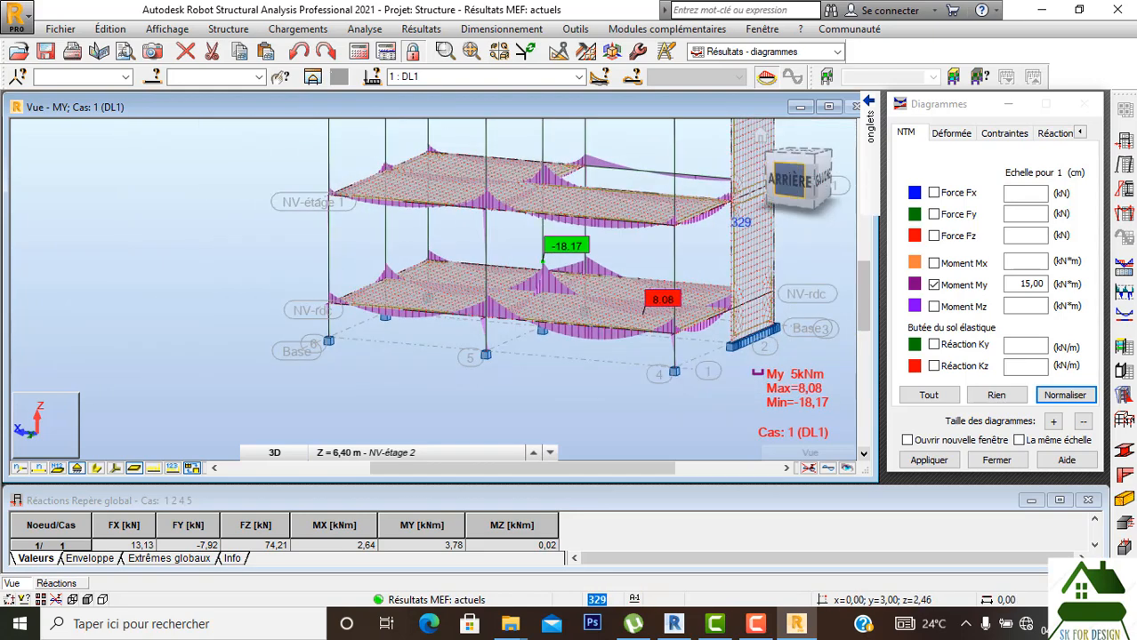
left_click_drag(790, 181, 832, 177)
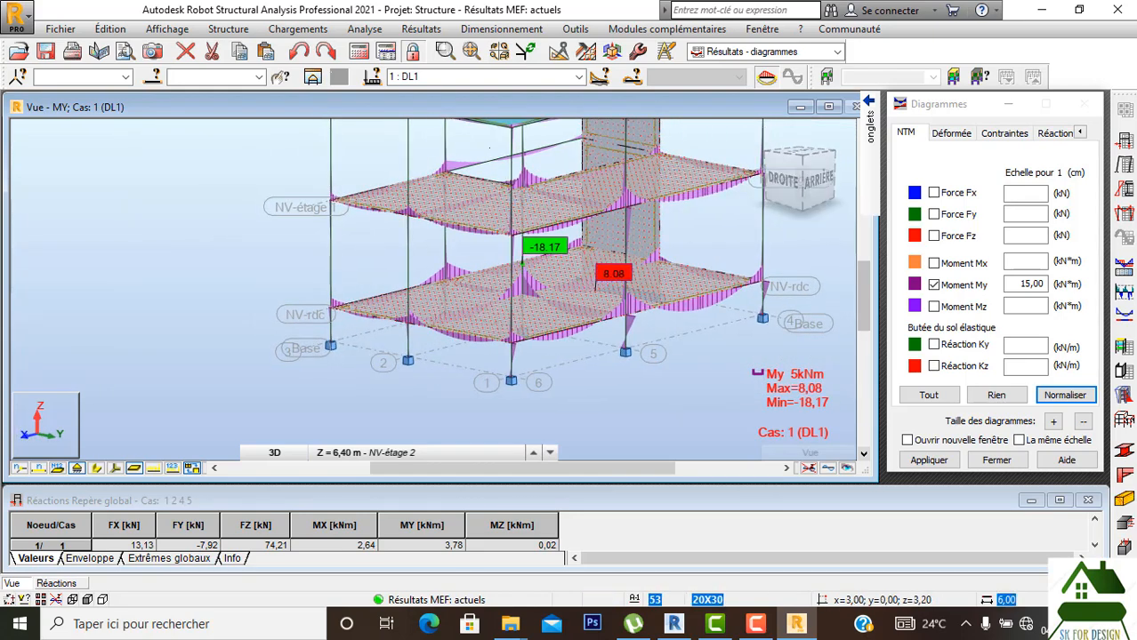
Switch the displayed results to load case 4 : ELU+.
left_click(484, 76)
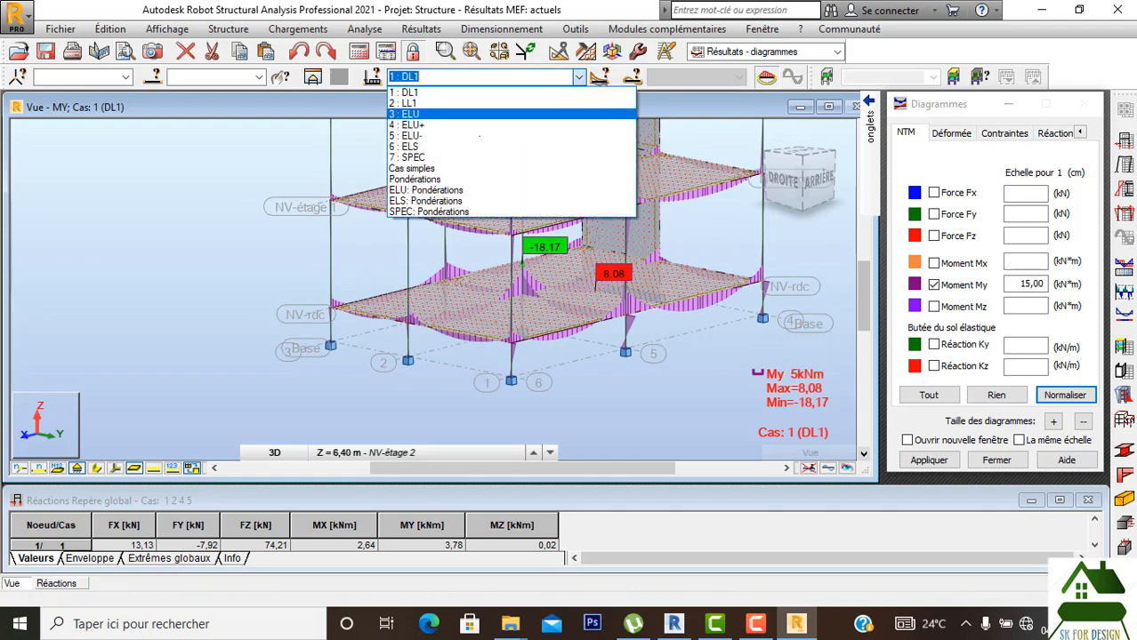
key("Up")
key("Up")
key("Up")
key("Up")
key("Return")
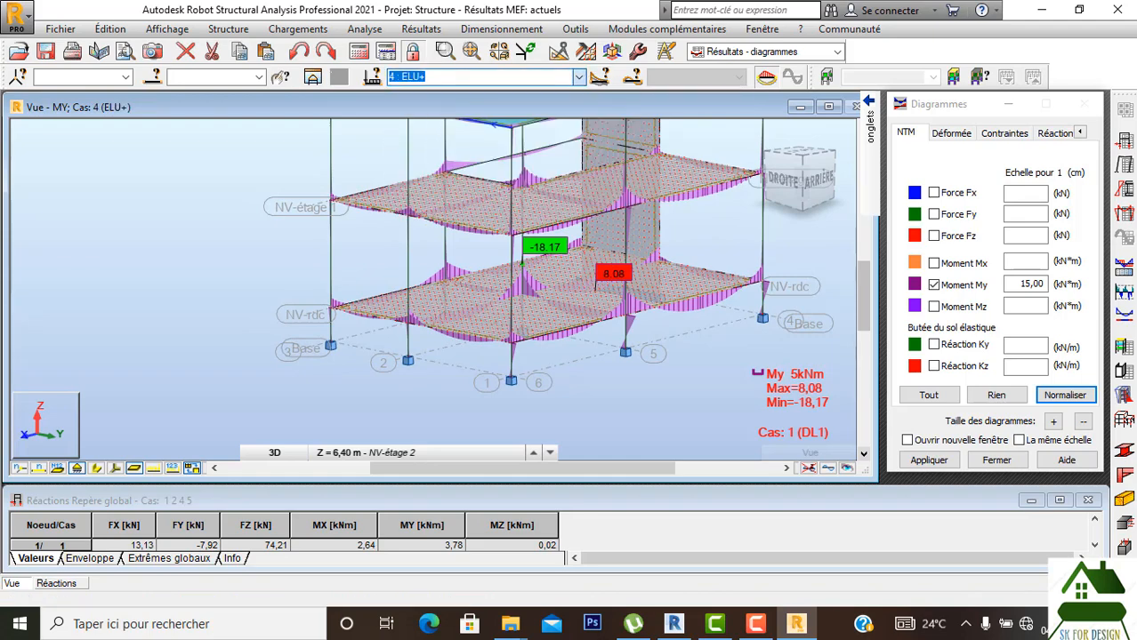
Examine the ELU+ Moment My diagrams around the structure, including the roof beams, shear wall and global extremes.
middle_click_drag(636, 371, 551, 398)
left_click_drag(785, 183, 627, 180)
middle_click_drag(588, 247, 610, 339)
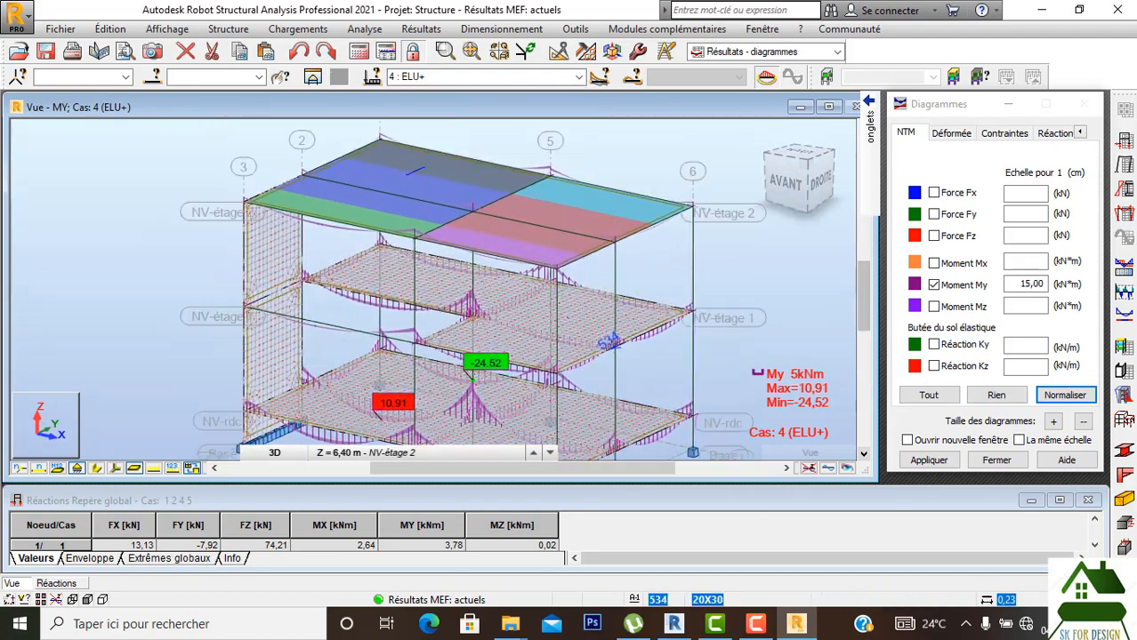
left_click_drag(805, 185, 890, 176)
scroll(342, 243, "up", 5)
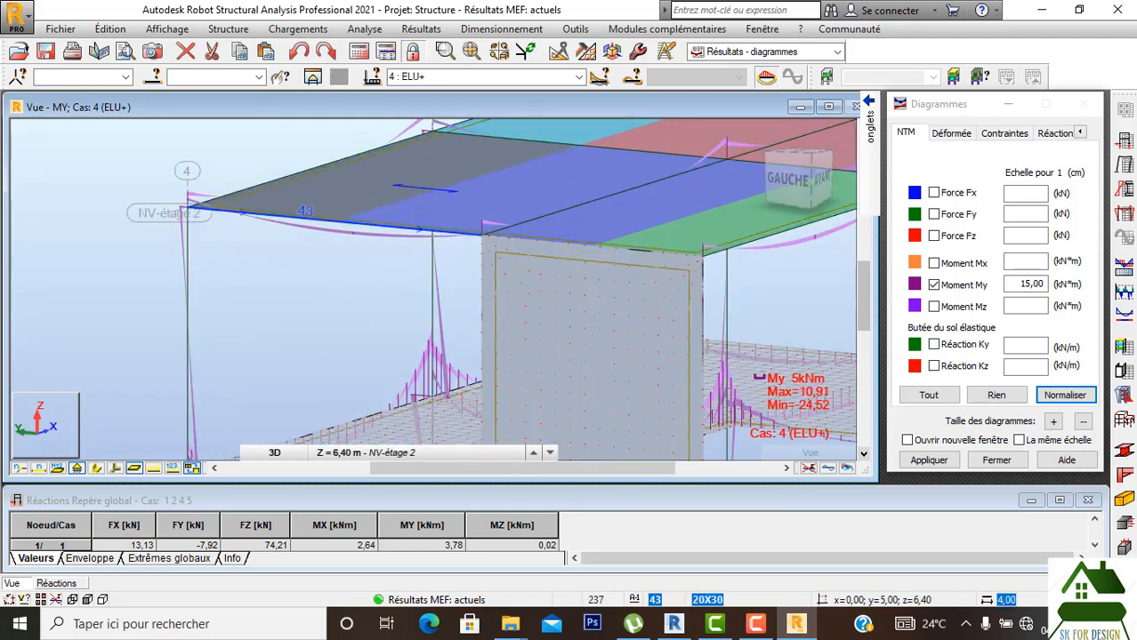
scroll(337, 218, "down", 3)
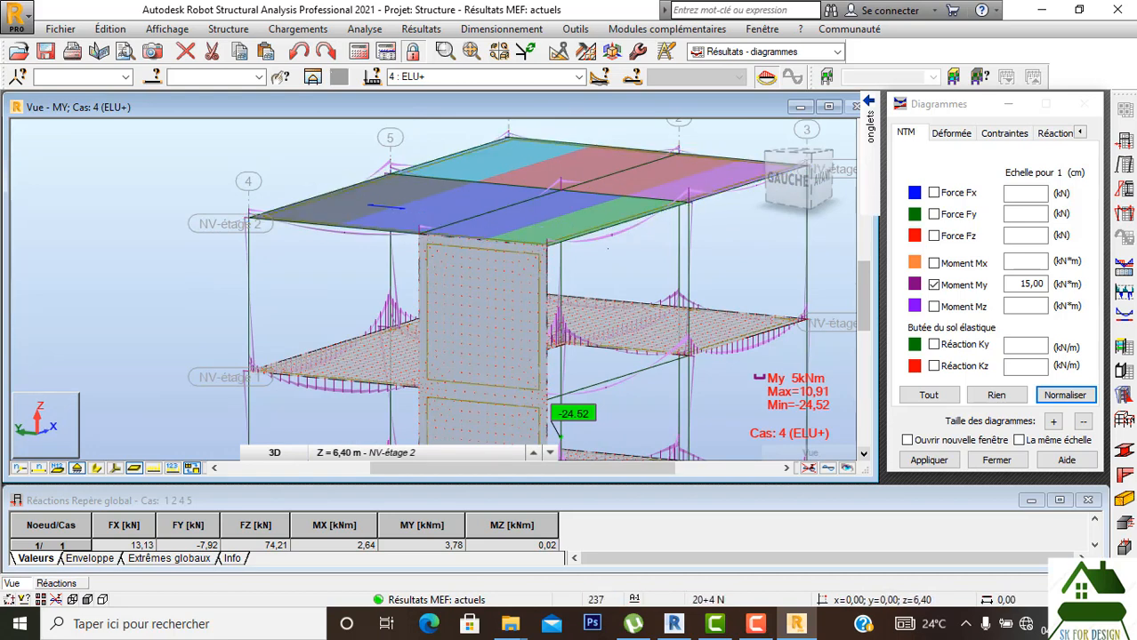
left_click_drag(788, 181, 776, 186)
middle_click_drag(581, 259, 535, 251)
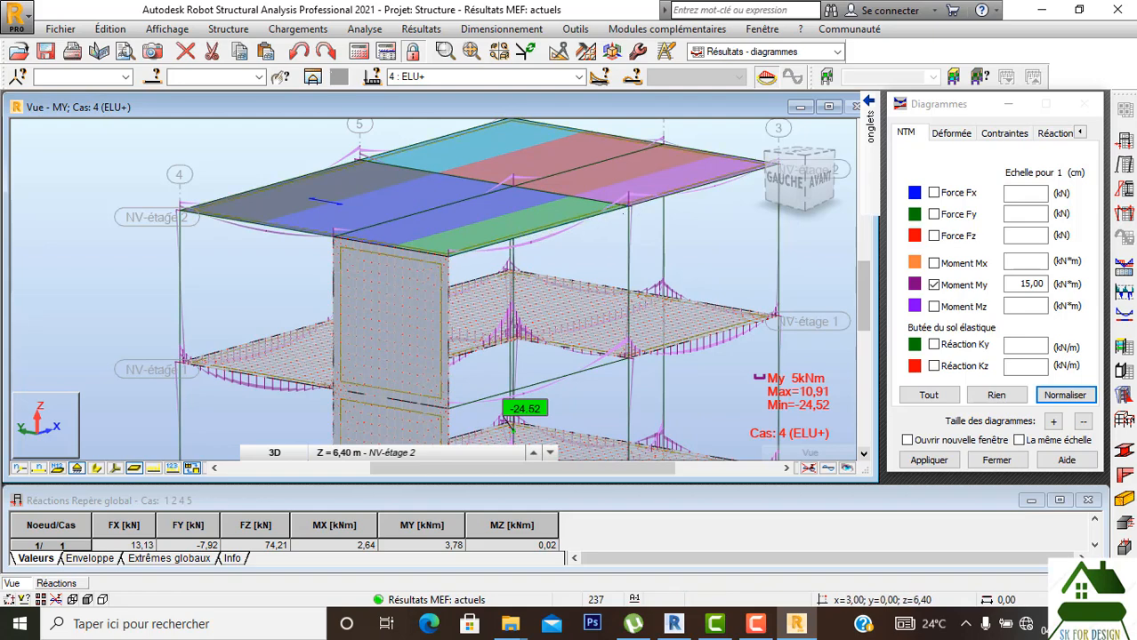
scroll(542, 357, "down", 2)
scroll(541, 358, "down", 3)
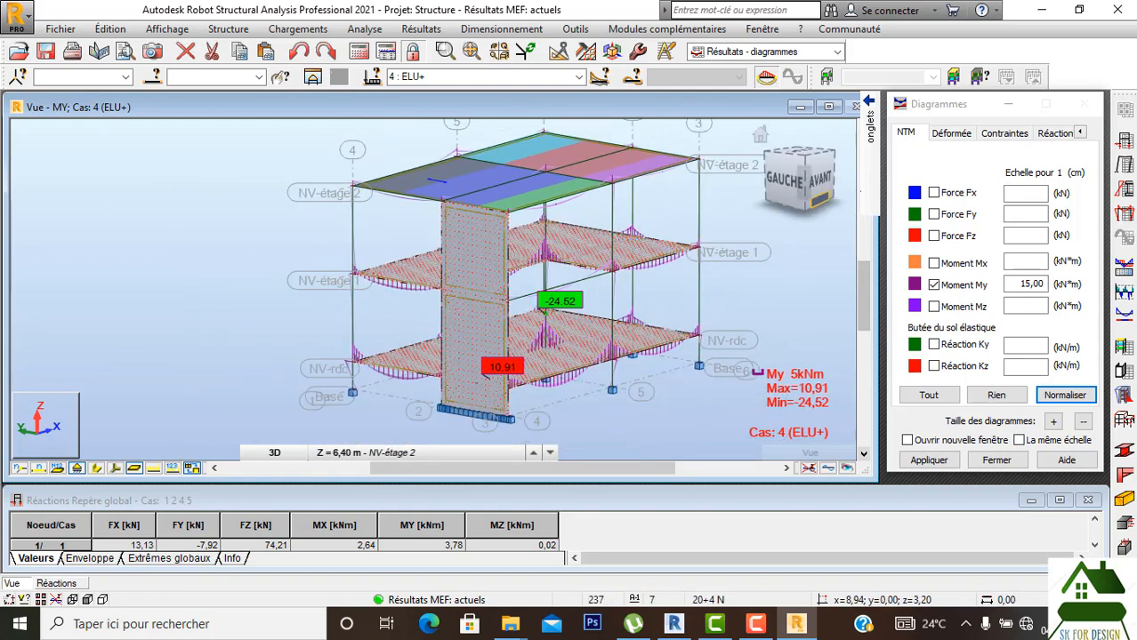
middle_click_drag(817, 193, 750, 198)
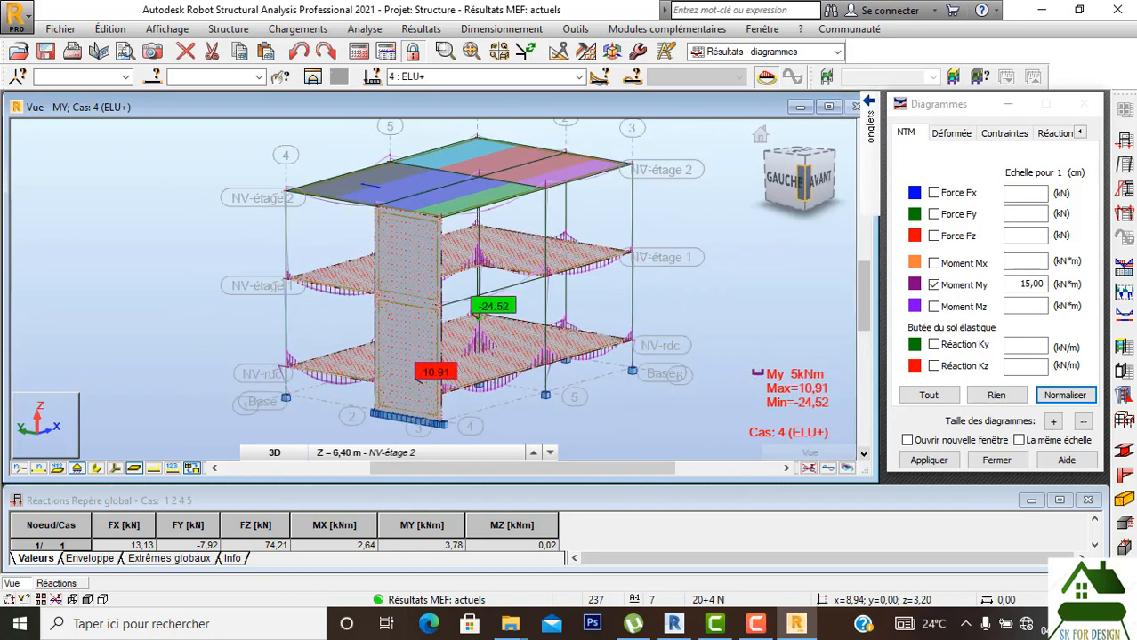
left_click_drag(800, 182, 746, 178)
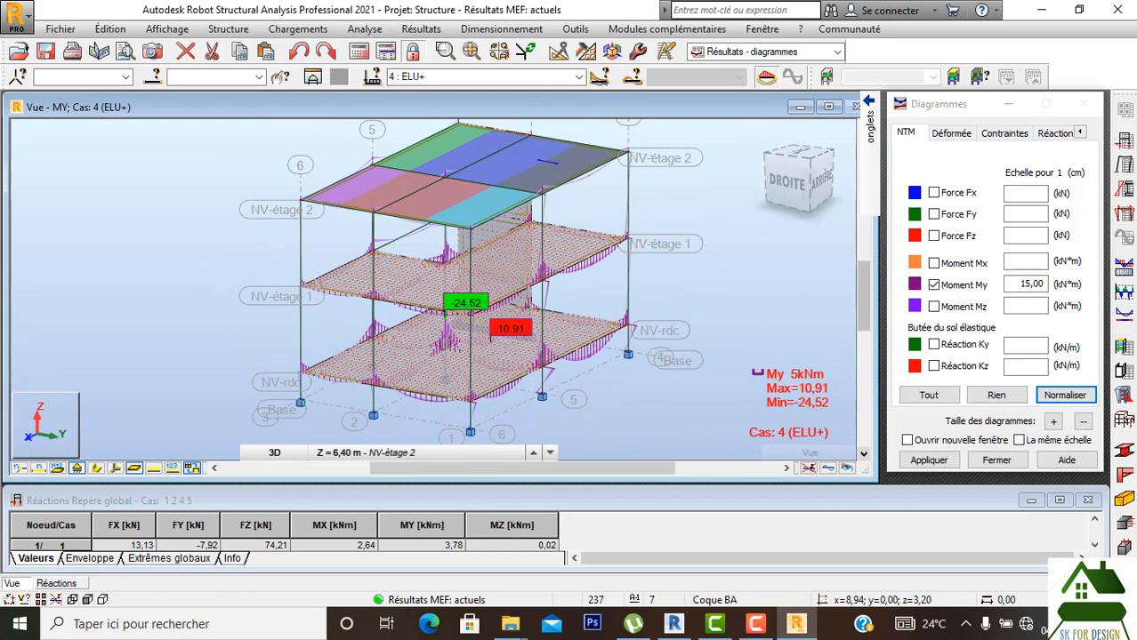
Remove the Moment My diagrams and review the Dimensionnement and colour palette options of the bar maps (Cartographies - barres).
left_click(929, 460)
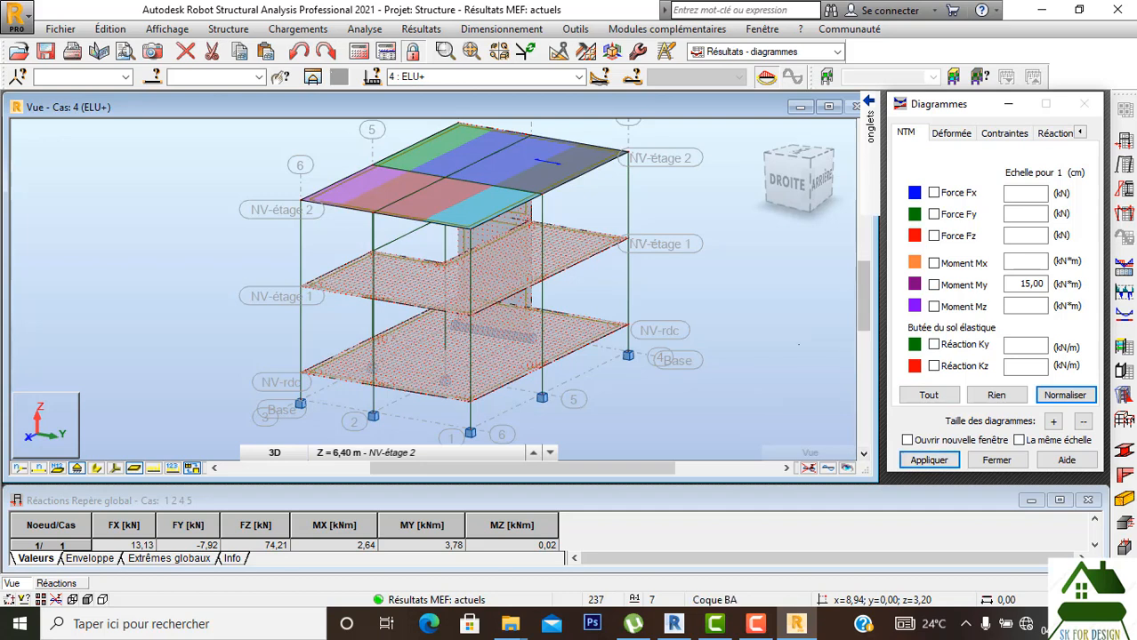
left_click(421, 29)
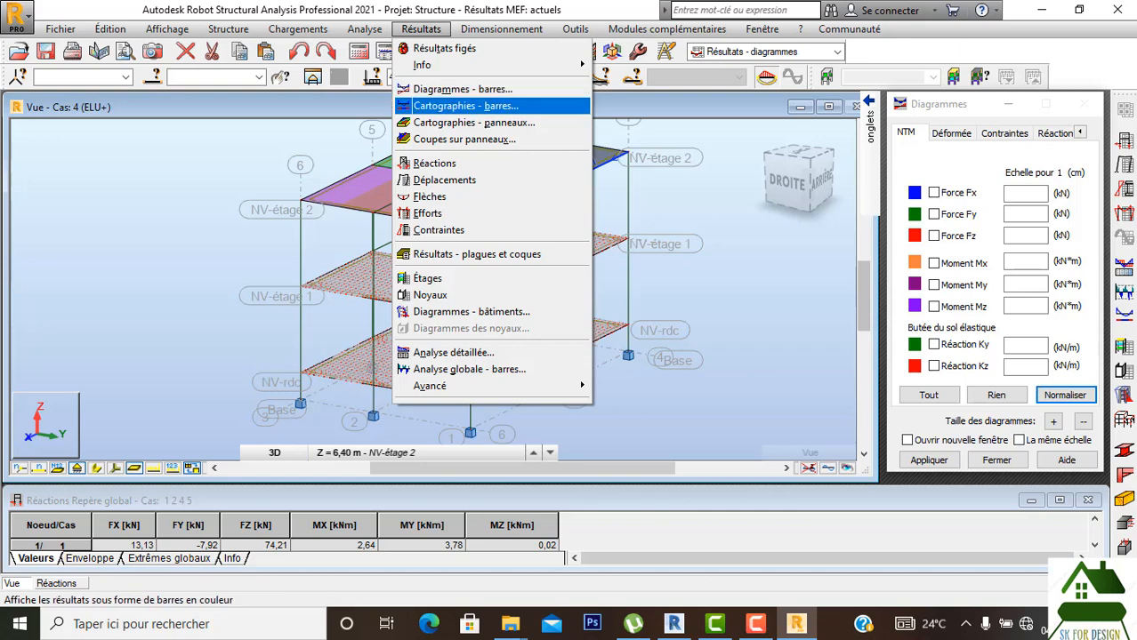
left_click(465, 106)
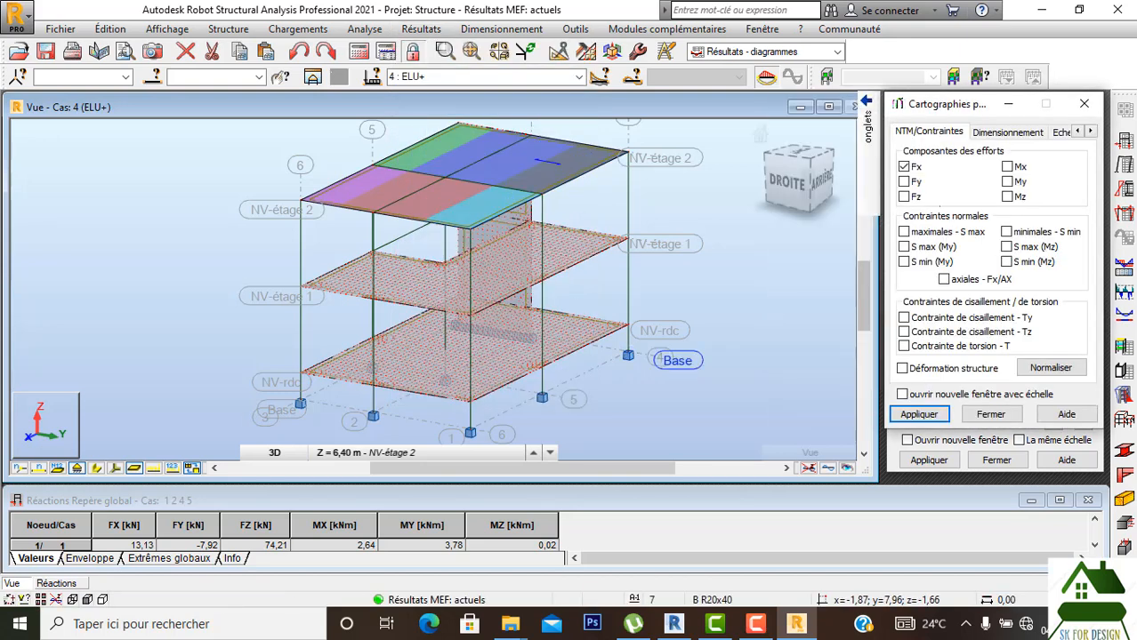
left_click(1008, 132)
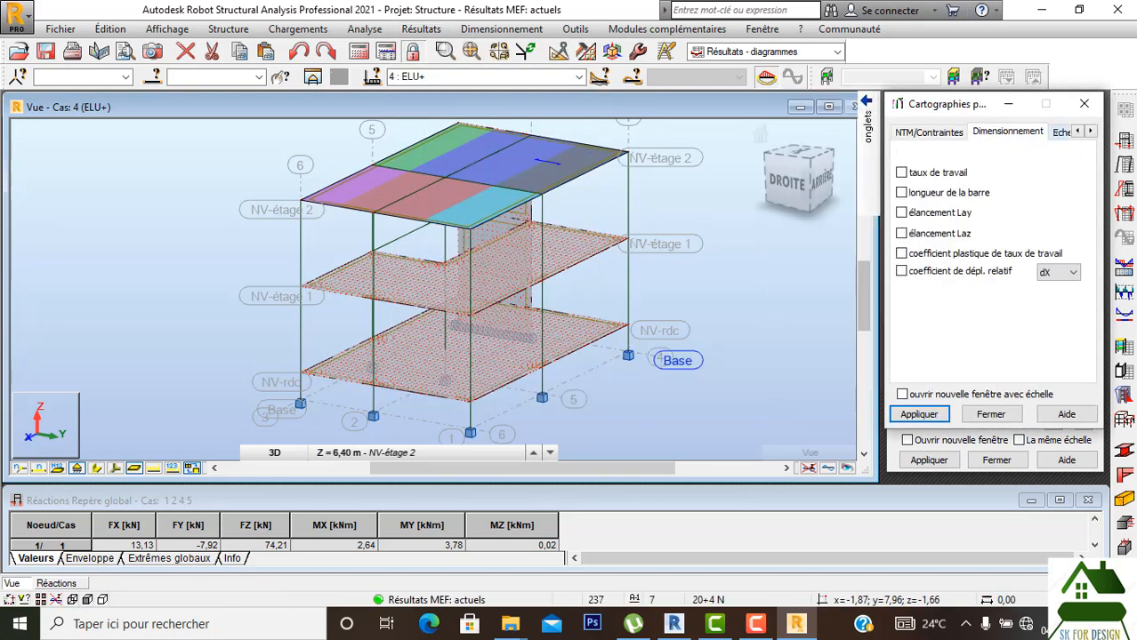
key("ctrl+Tab")
left_click(1055, 153)
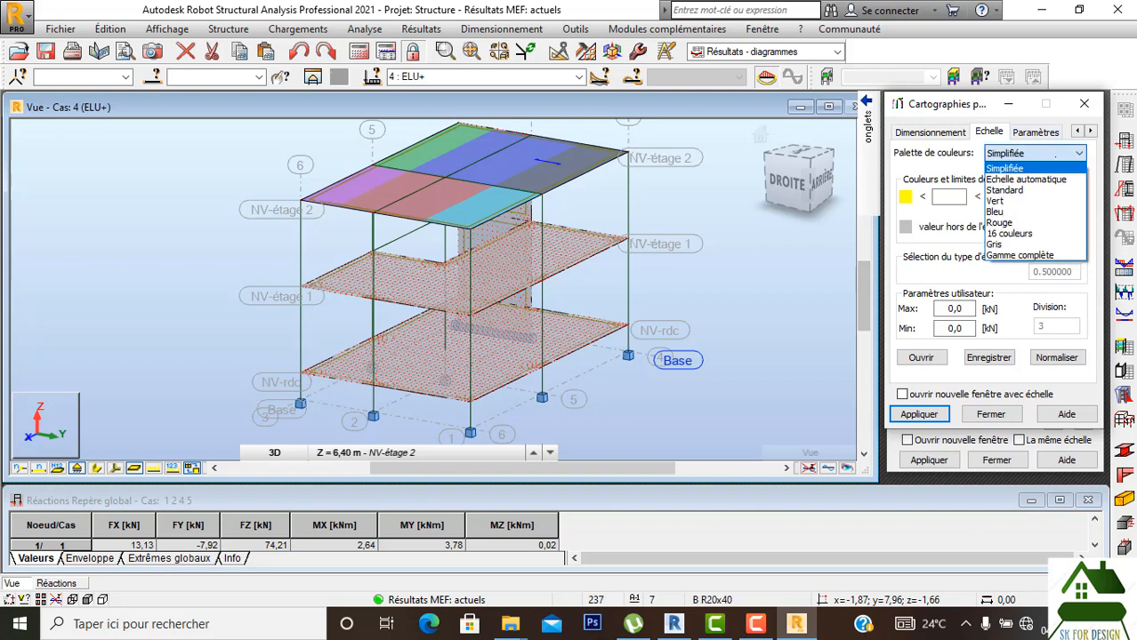
left_click(1055, 153)
left_click(929, 460)
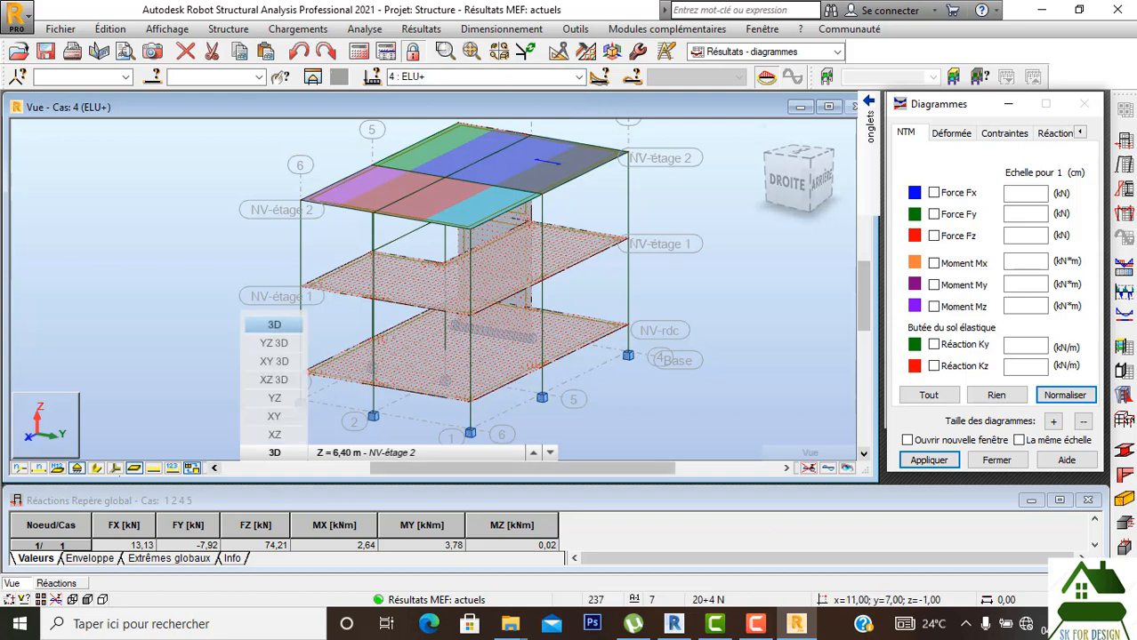
Show the section shapes of the bars on the model, and hide them again.
left_click(97, 468)
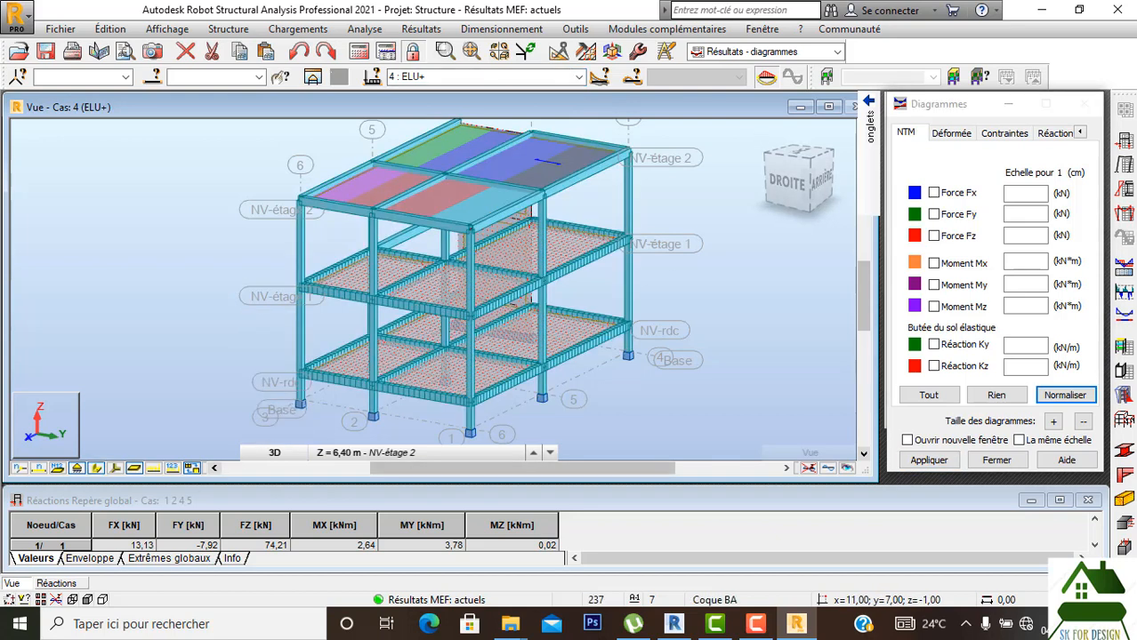
left_click(96, 468)
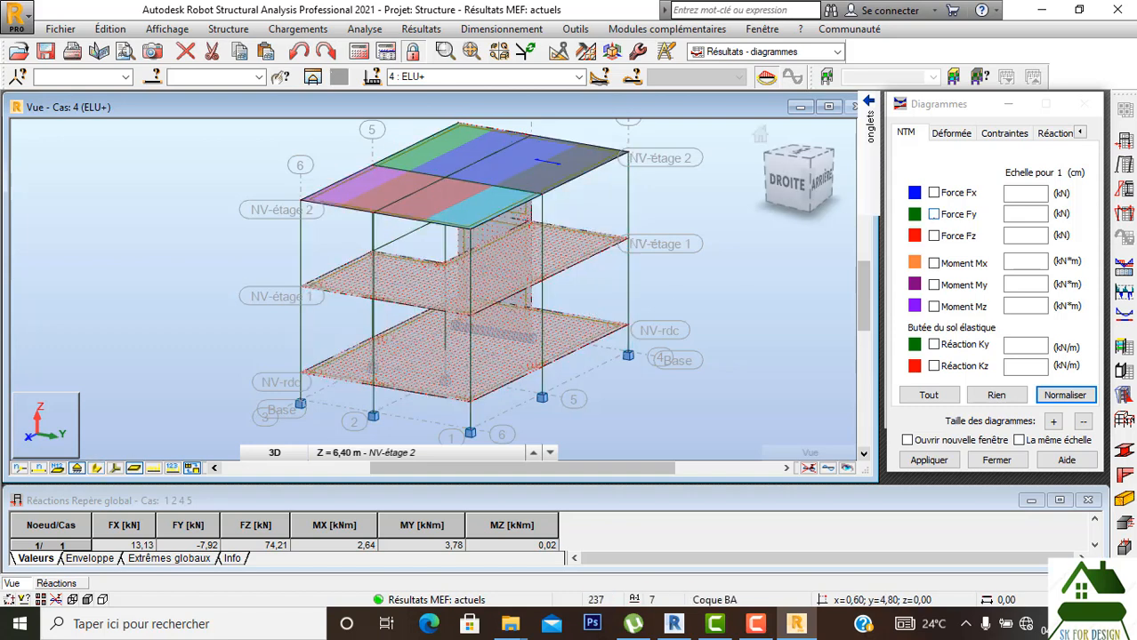
Display the Force Fx diagrams for case ELU+ and examine the axial forces in the ground-floor columns.
left_click(934, 192)
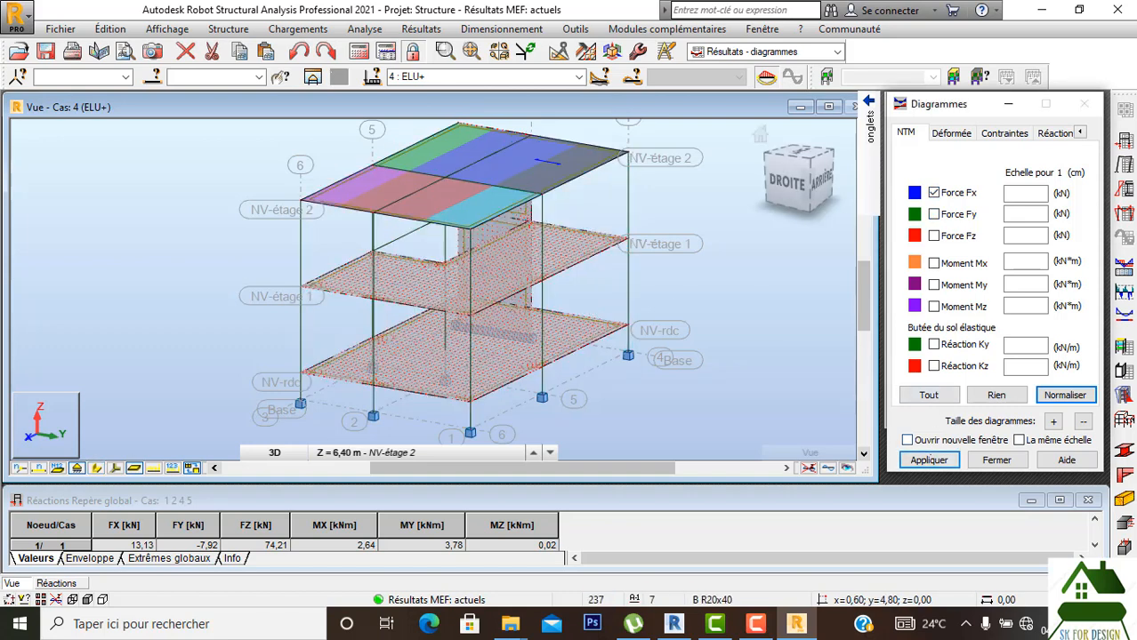
left_click(929, 460)
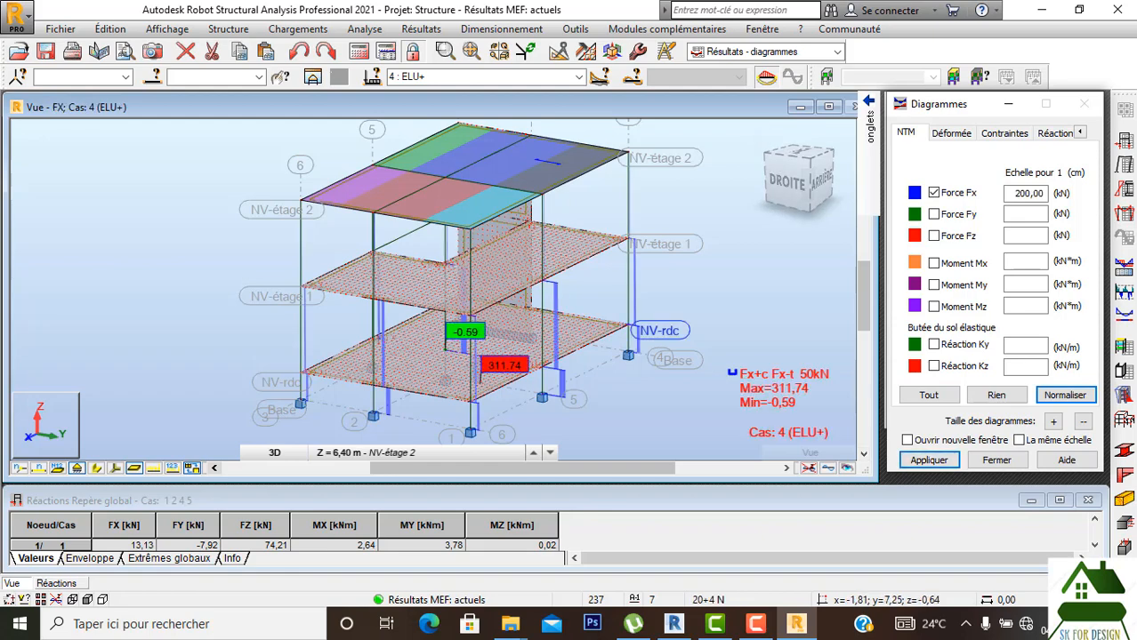
middle_click_drag(658, 330, 655, 287)
left_click(787, 183)
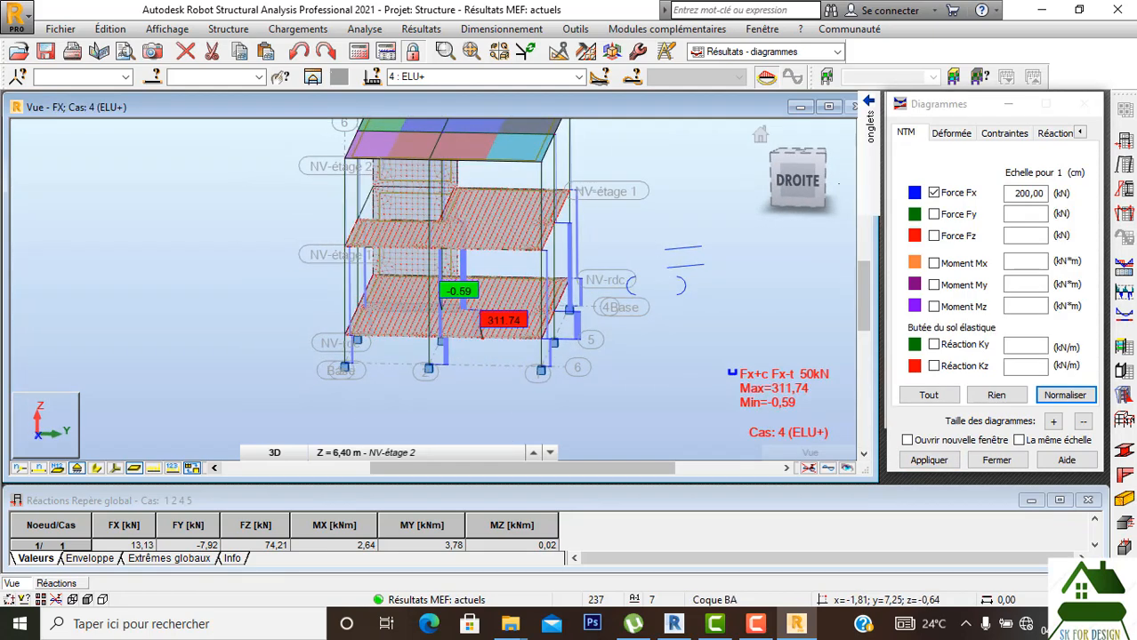
scroll(663, 317, "up", 3)
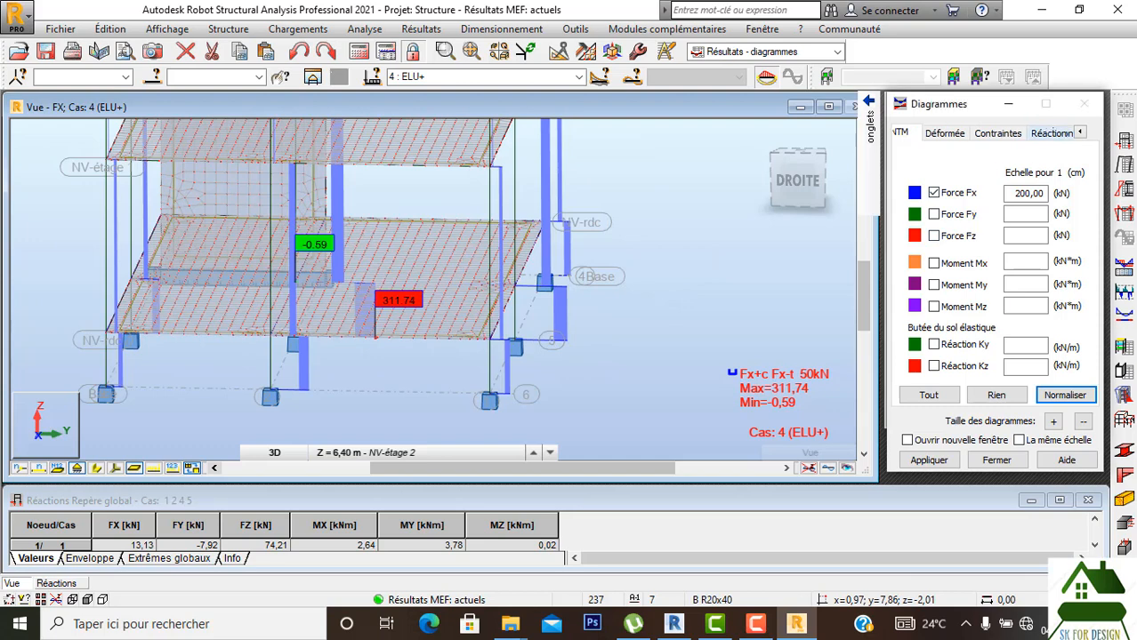
Review the Réactions and Déformée options of the bar diagrams, and return to the NTM force settings.
left_click(1055, 132)
left_click(1080, 132)
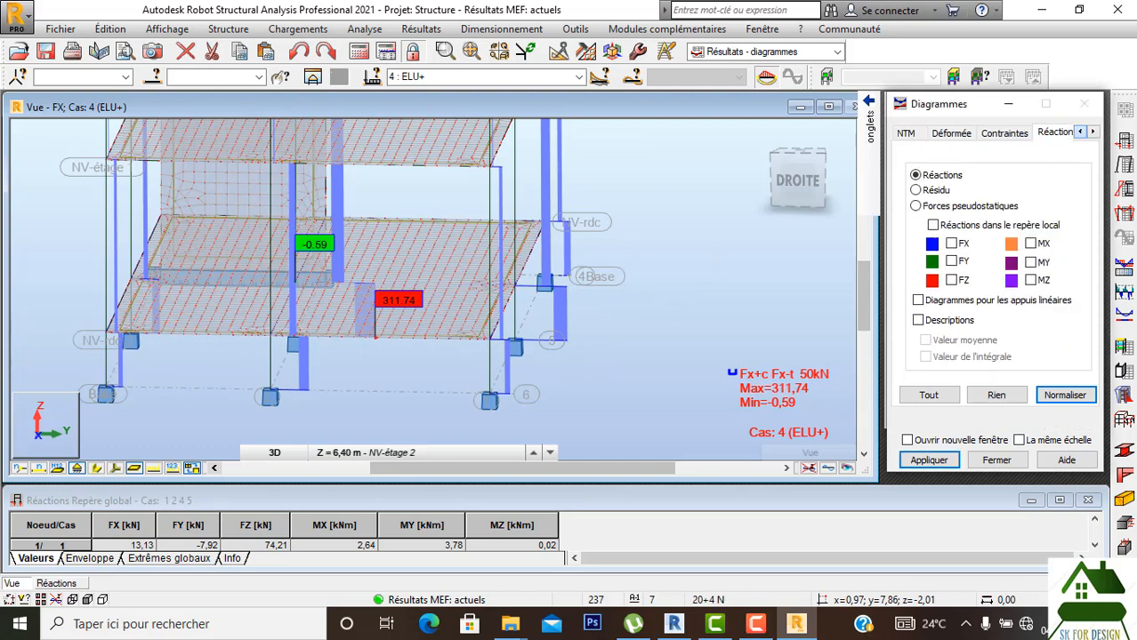
left_click(952, 133)
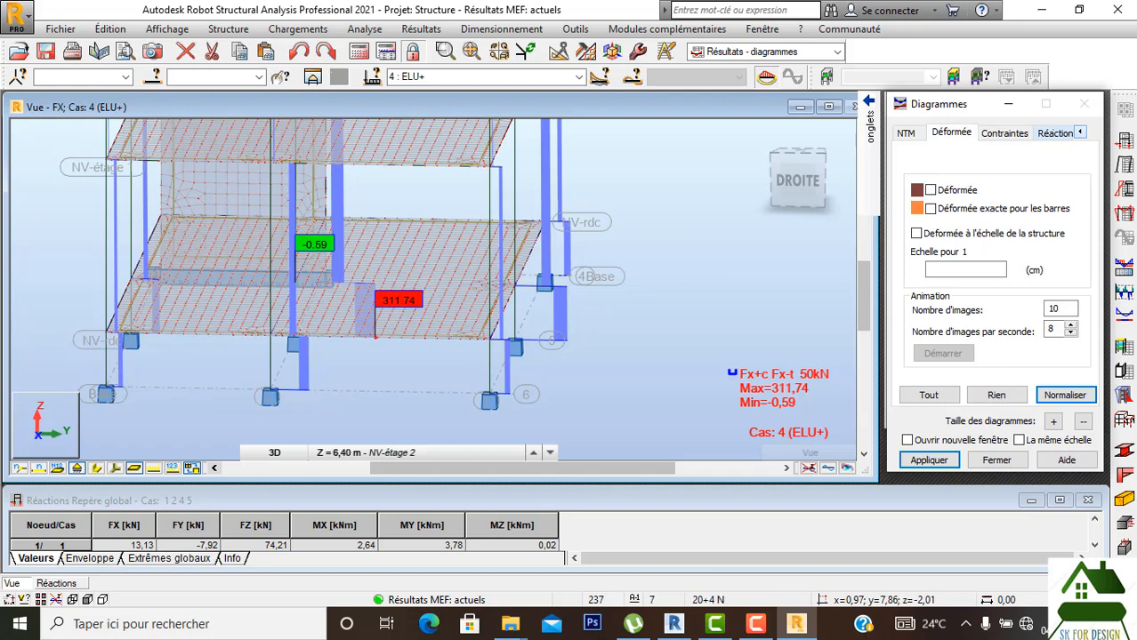
left_click(907, 133)
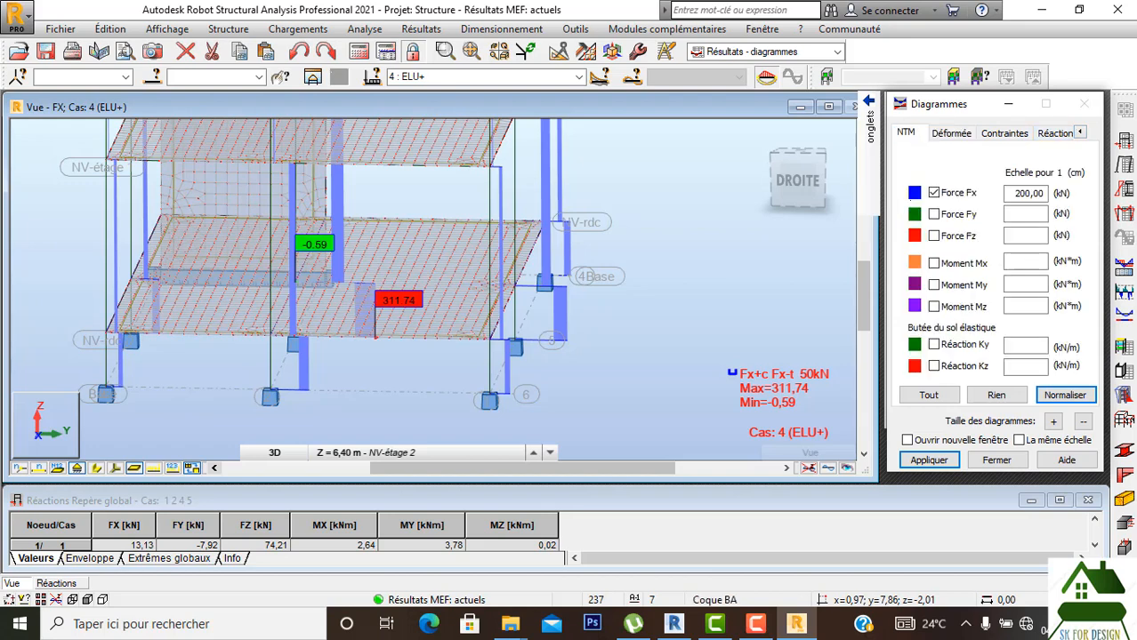
Apply the Fx force colour map to the bars (Cartographies - barres) for case ELU+ and view the whole structure.
left_click(421, 28)
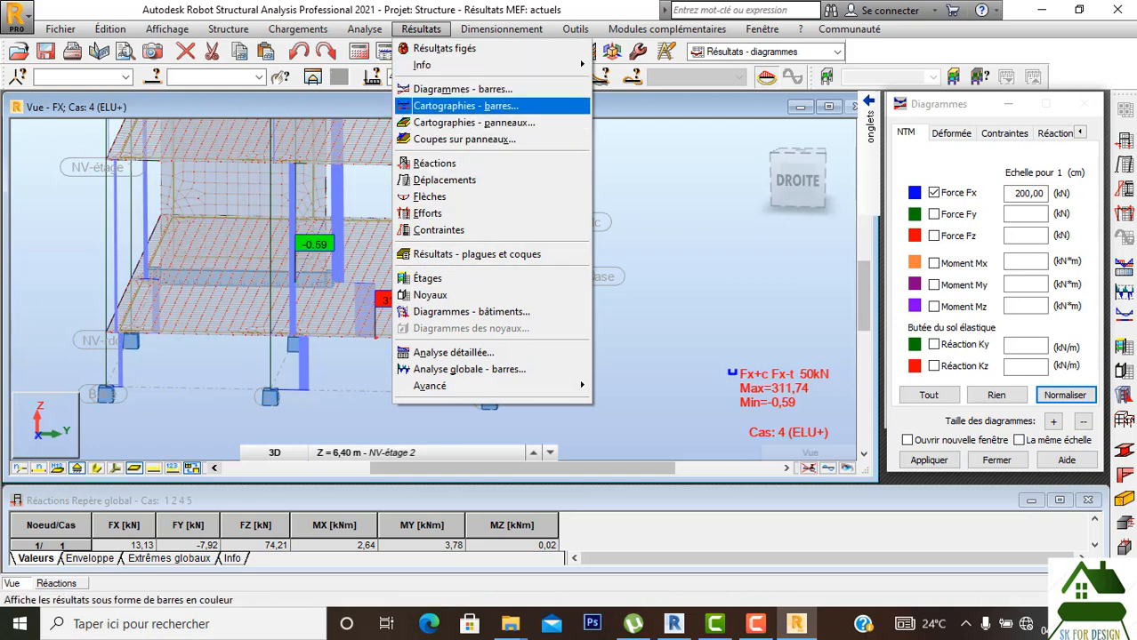
left_click(466, 106)
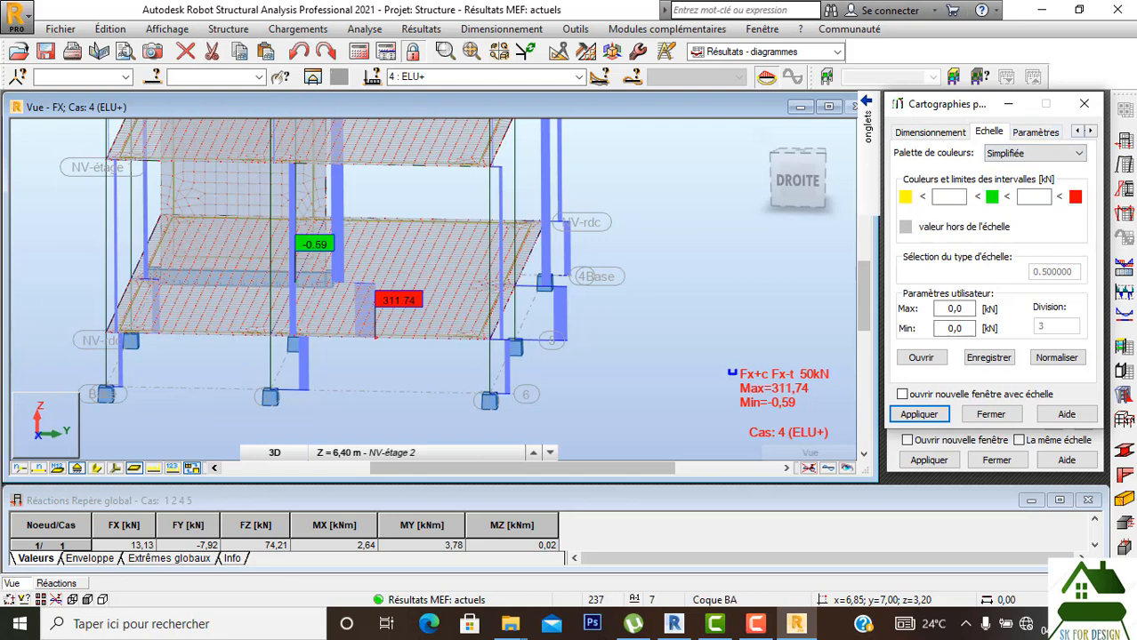
left_click(1077, 132)
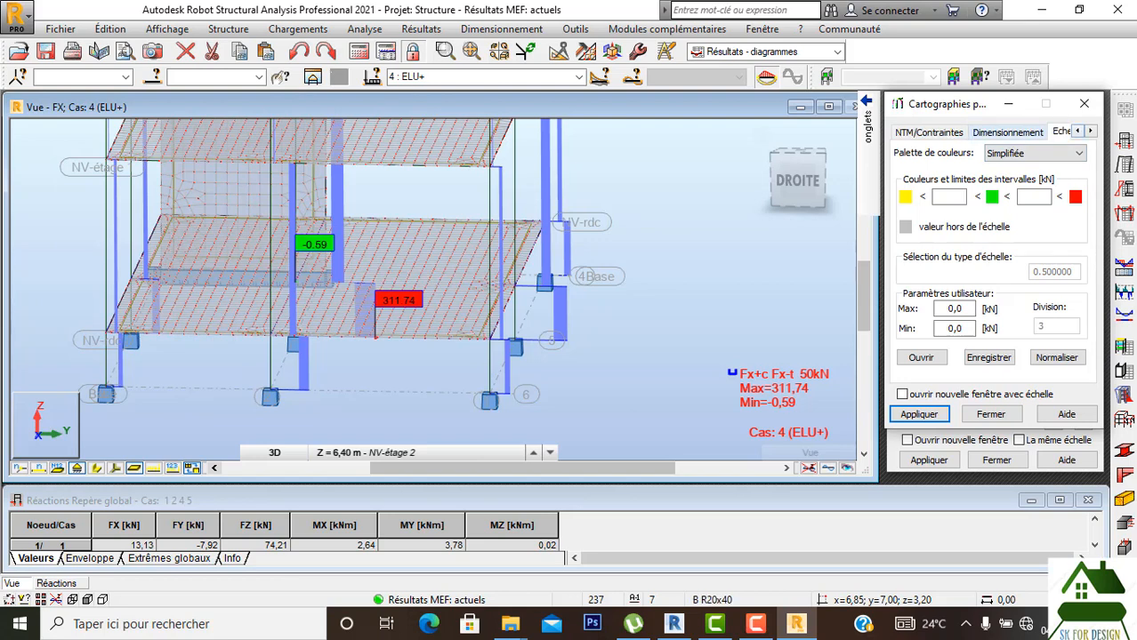
left_click(929, 132)
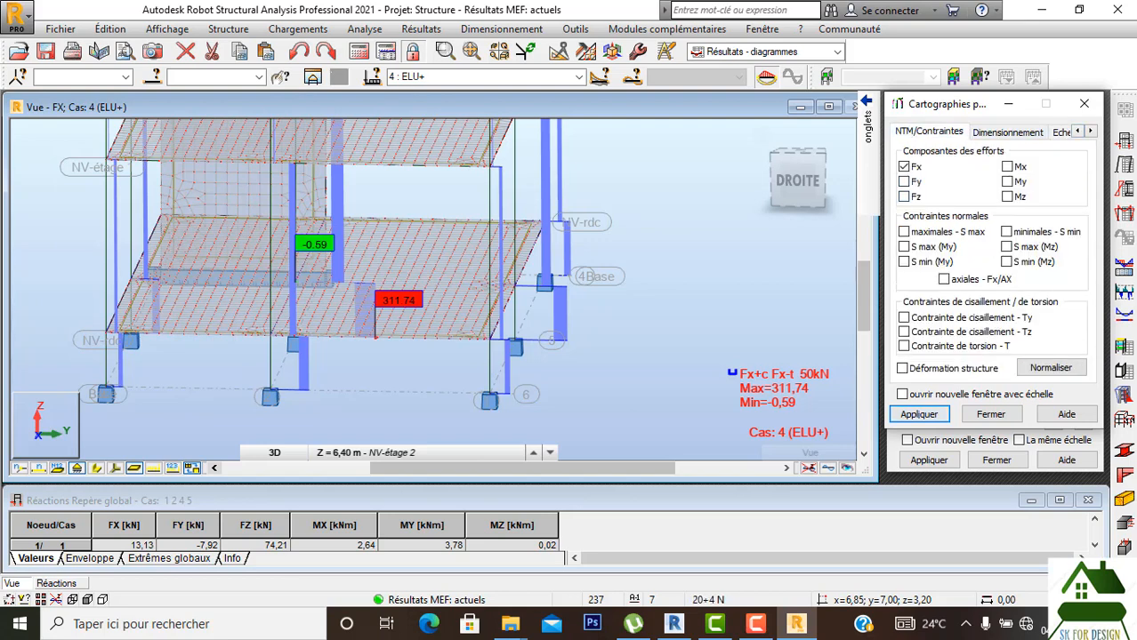
left_click(918, 414)
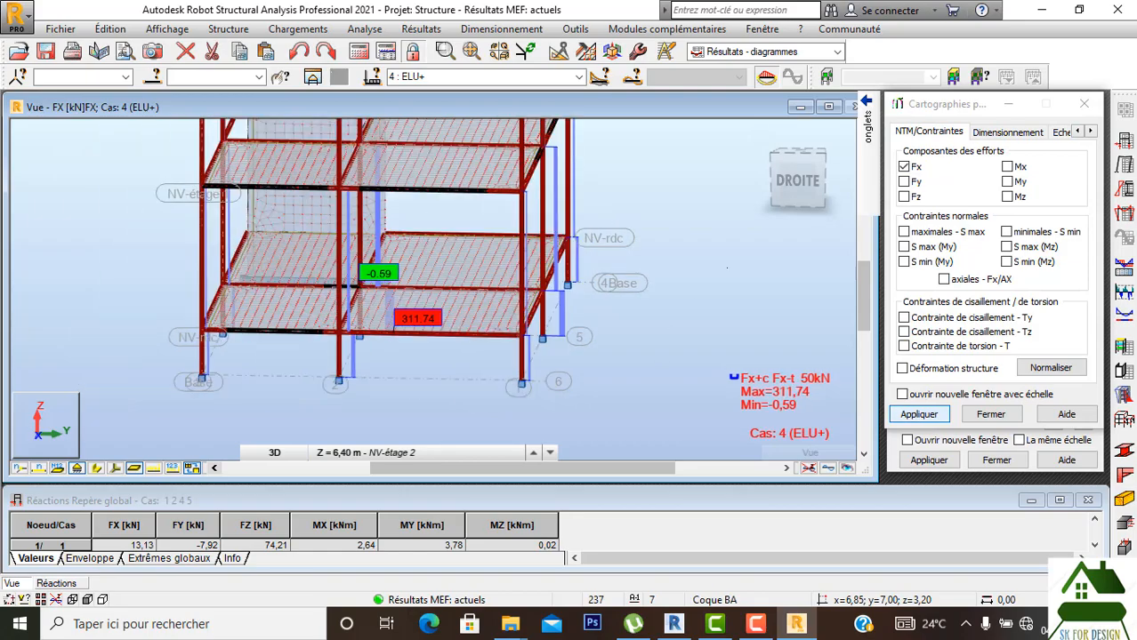
mouse_move(798, 186)
left_mouse_down()
mouse_move(748, 189)
mouse_move(819, 188)
left_mouse_up()
scroll(671, 299, "down", 3)
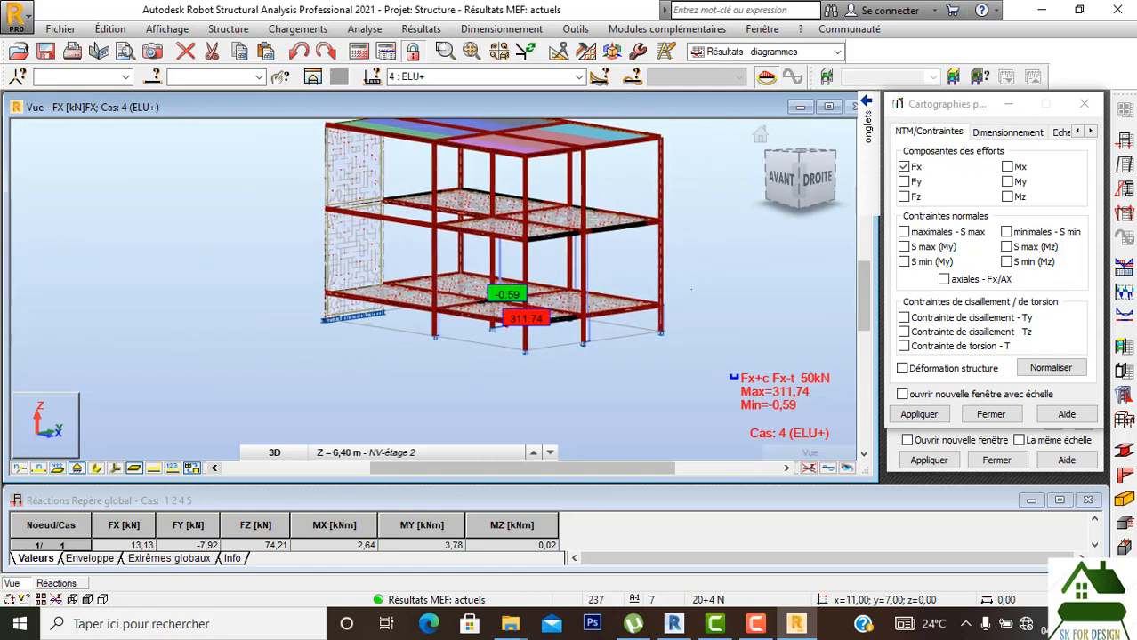
middle_click_drag(671, 299, 659, 311)
Choose the Standard colour palette for the Fx bar map, reapply the Force Fx diagrams and inspect the model from another side.
left_click(1067, 132)
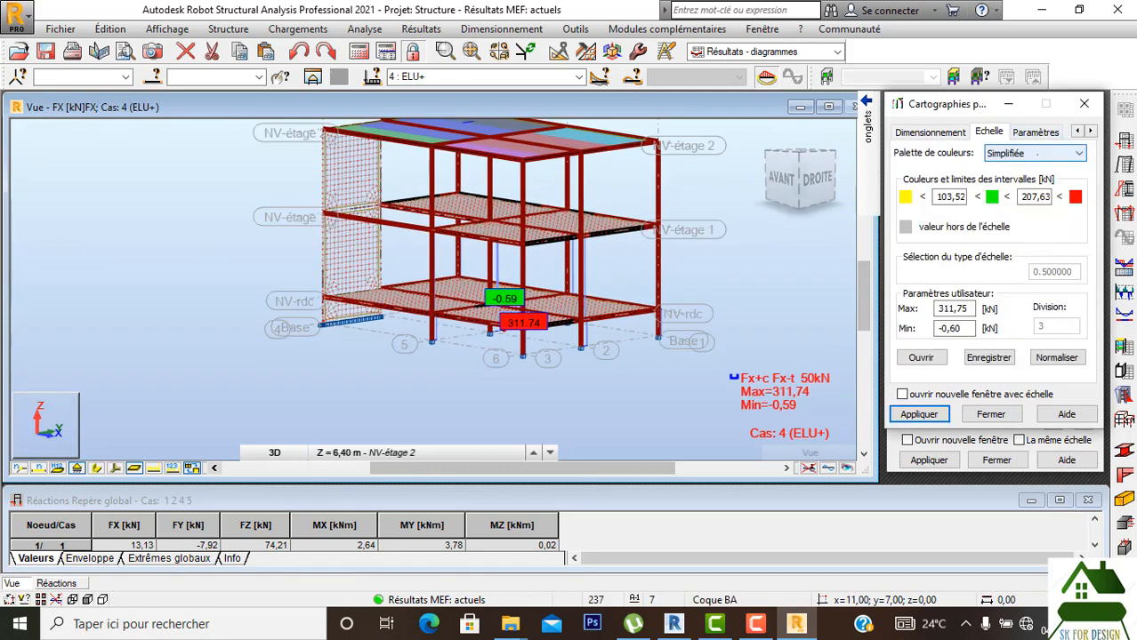
left_click(1078, 153)
left_click(1015, 191)
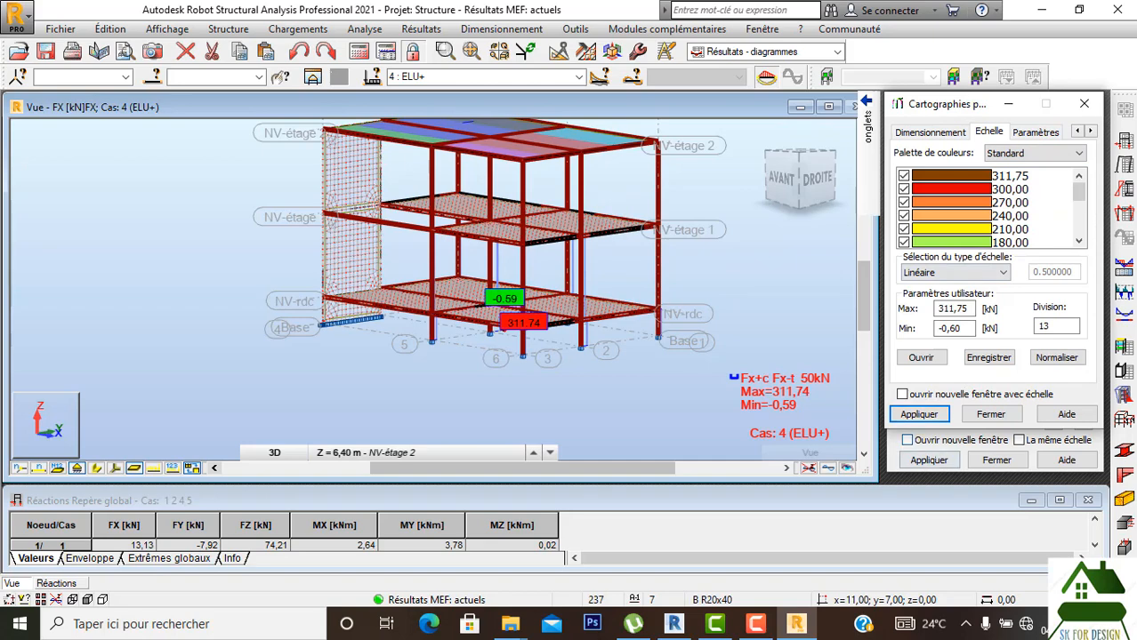
left_click(929, 460)
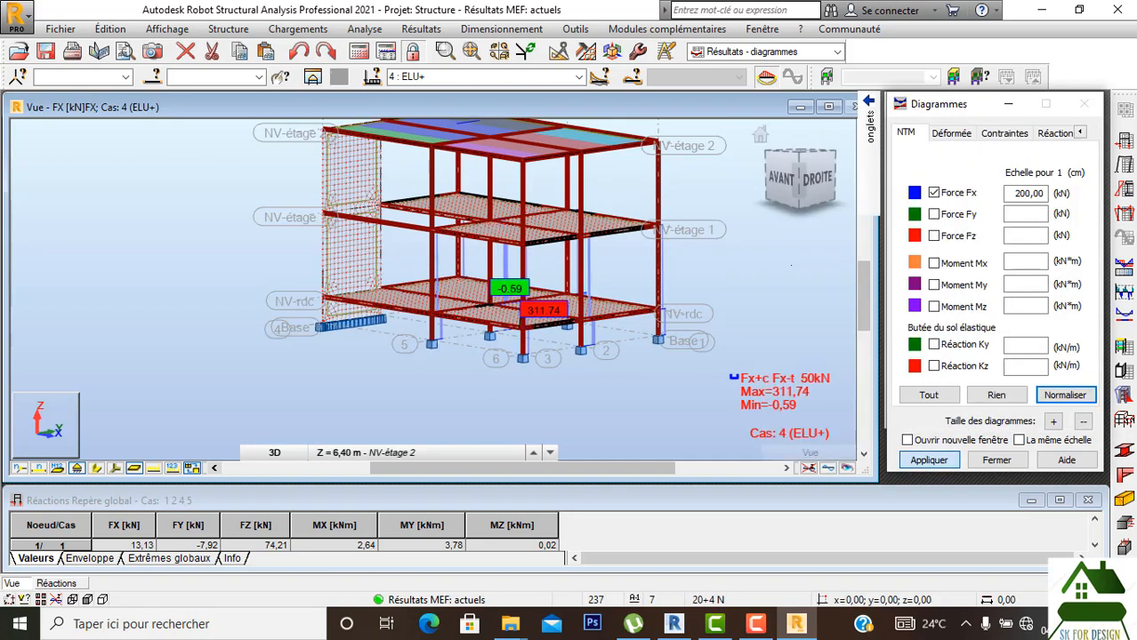
left_click_drag(817, 180, 743, 192)
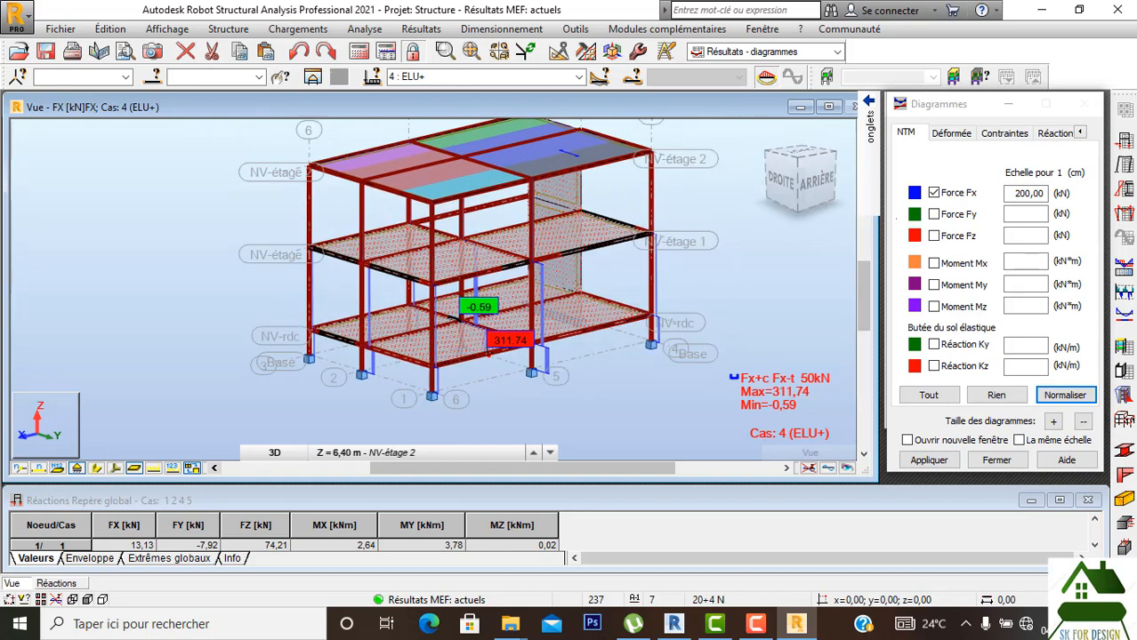
Look through the Réactions, Contraintes and Déformée options of the bar diagrams.
left_click(1045, 133)
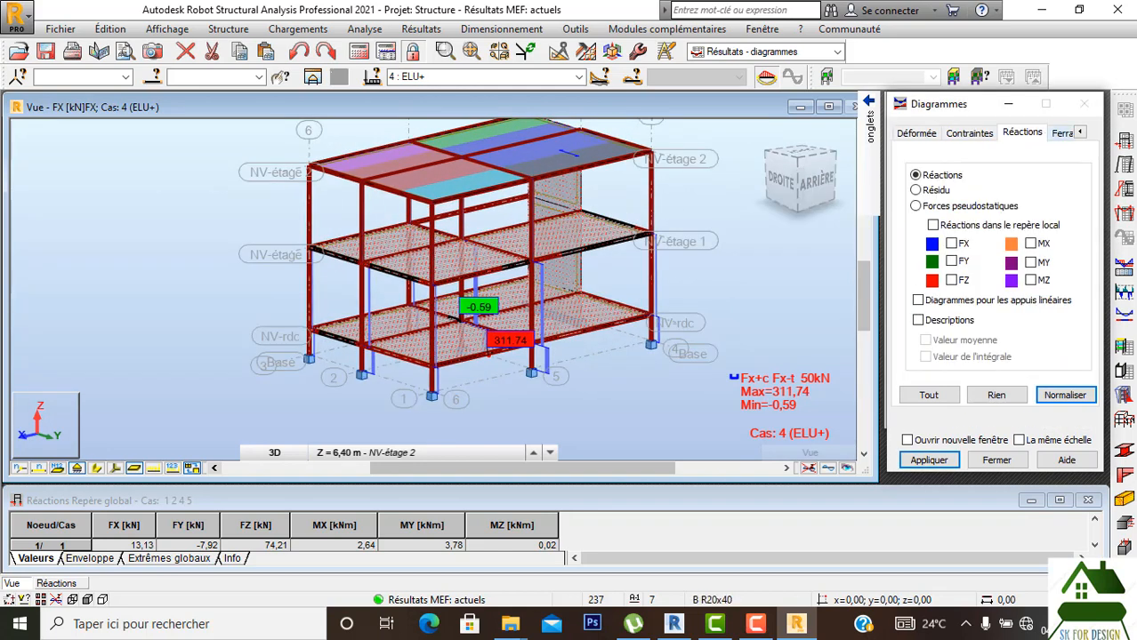
left_click(970, 133)
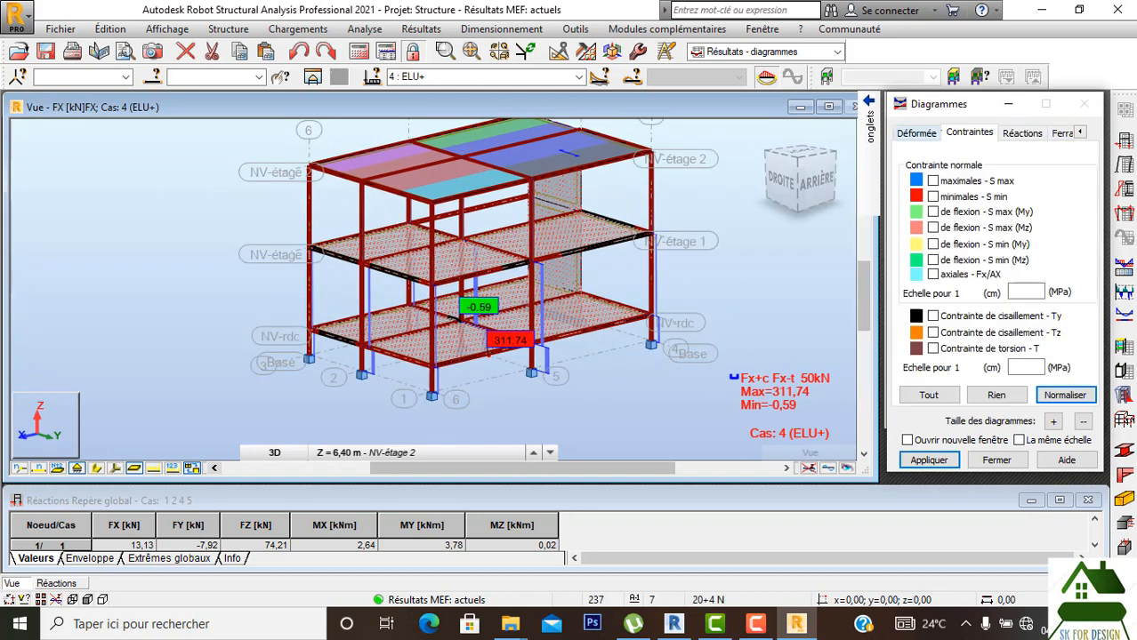
left_click(916, 133)
Uncover the bar map settings, set the colour palette to Simplifiée and apply it.
left_click_drag(961, 104, 794, 236)
left_click(1032, 153)
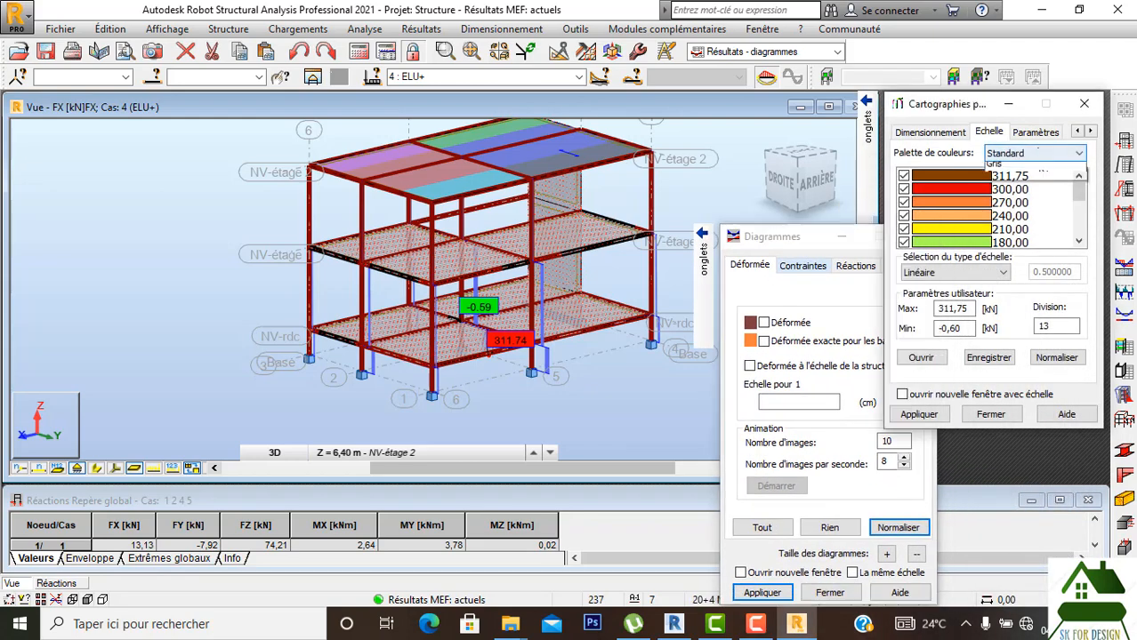
left_click(1032, 153)
left_click(1023, 168)
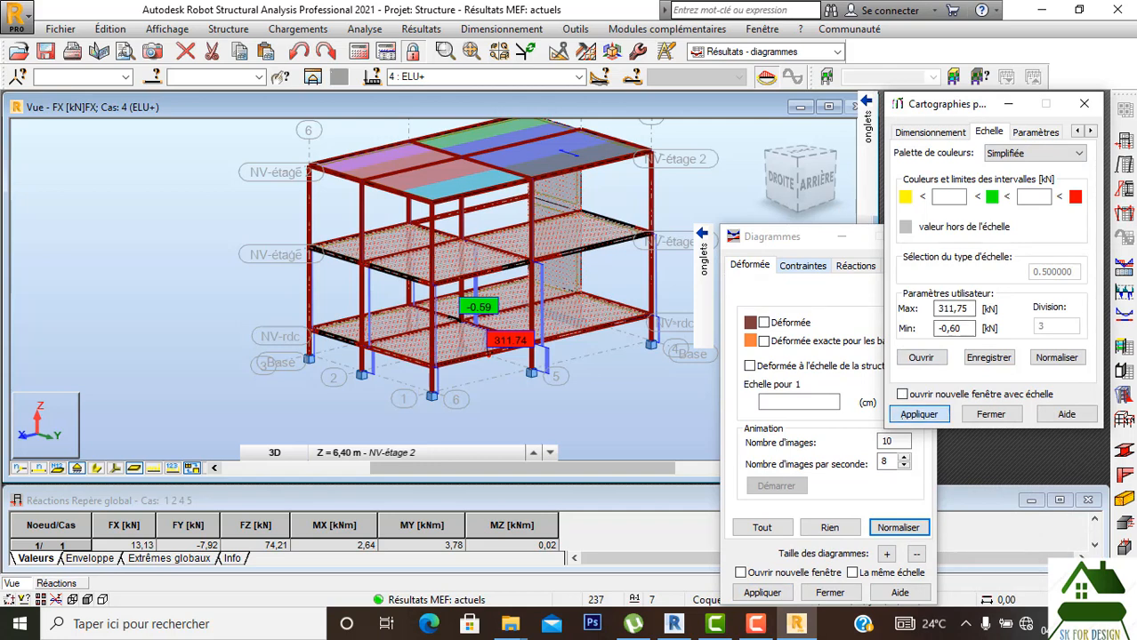
left_click(919, 415)
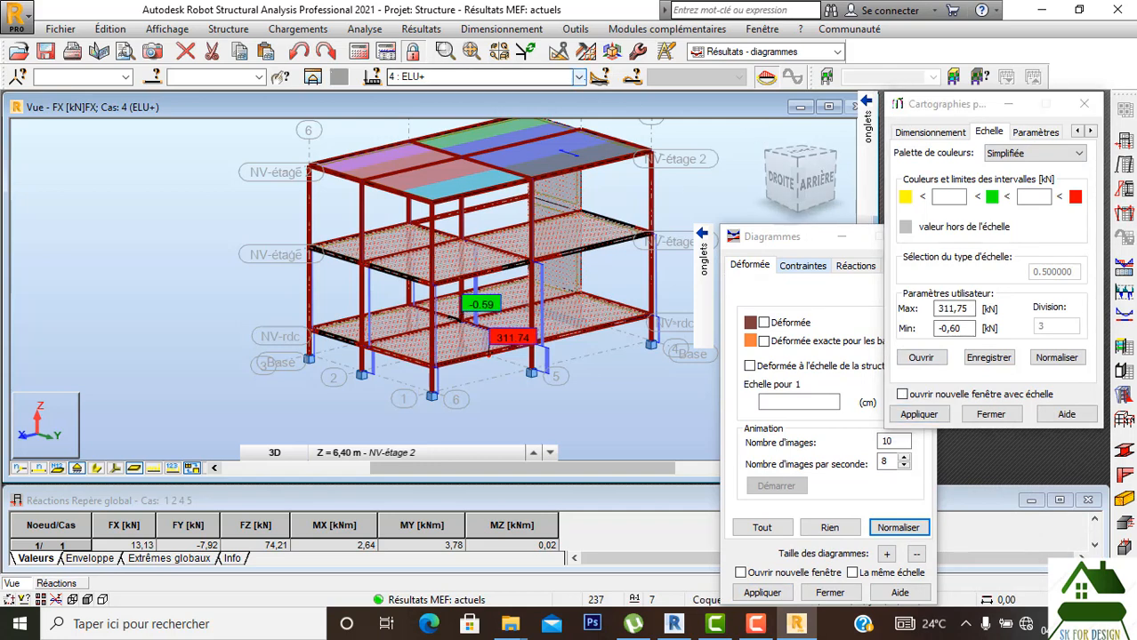
Switch the displayed results to load case 6 : ELS and look at the Fx results around the structure.
left_click(580, 77)
left_click(445, 147)
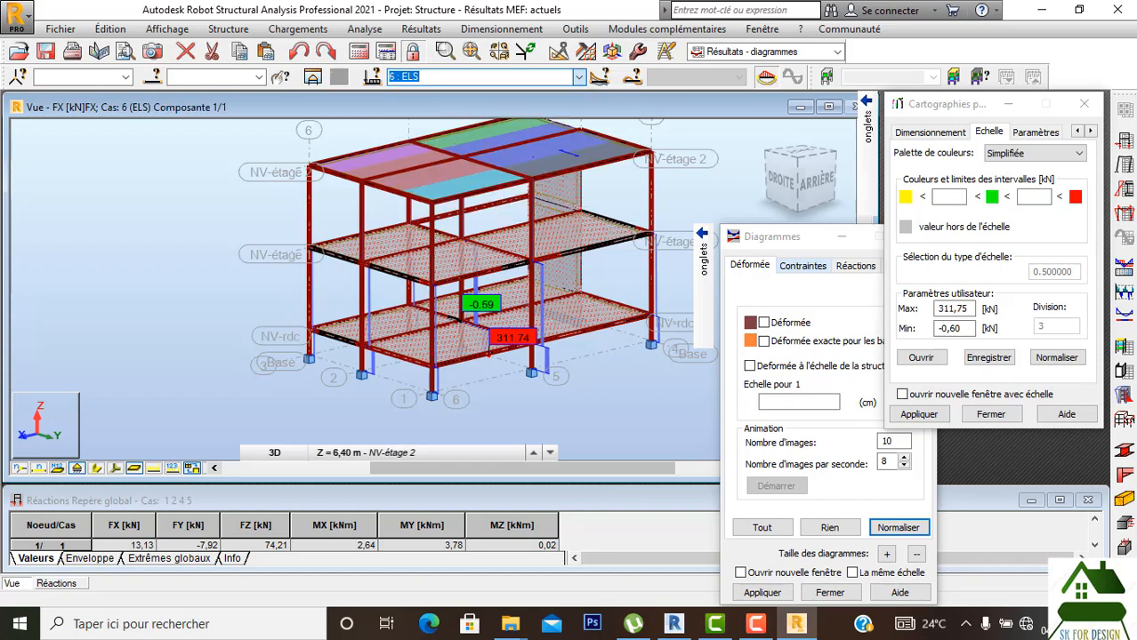
left_click(816, 182)
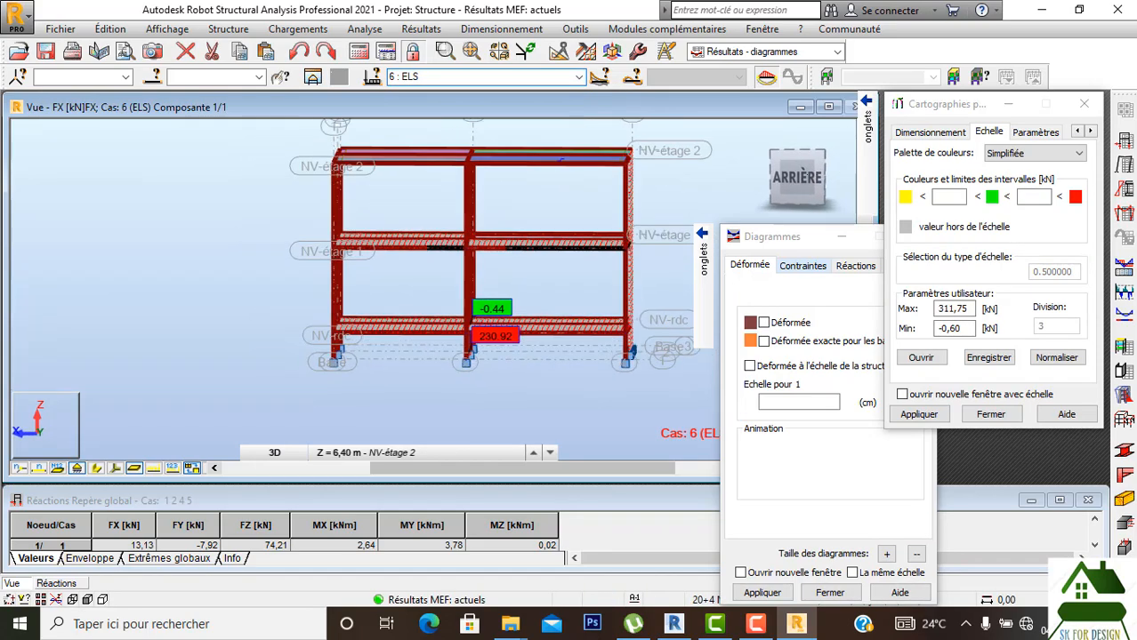
left_click_drag(811, 181, 867, 180)
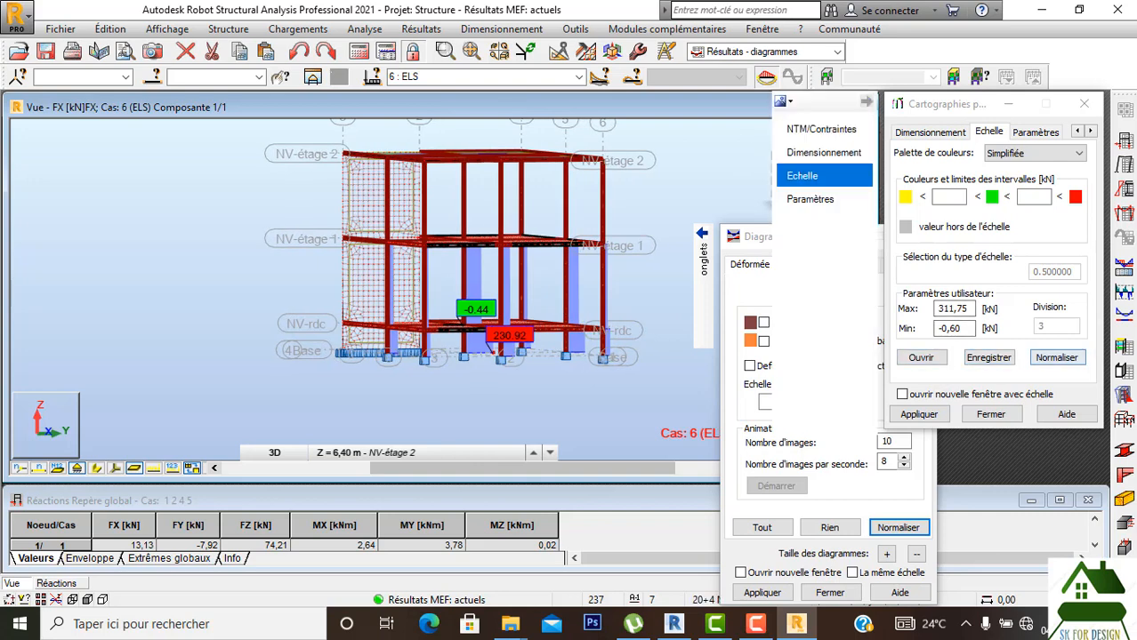
Normalise the Fx bar map scale for case ELS and apply it to the model.
left_click(1056, 357)
left_click(909, 414)
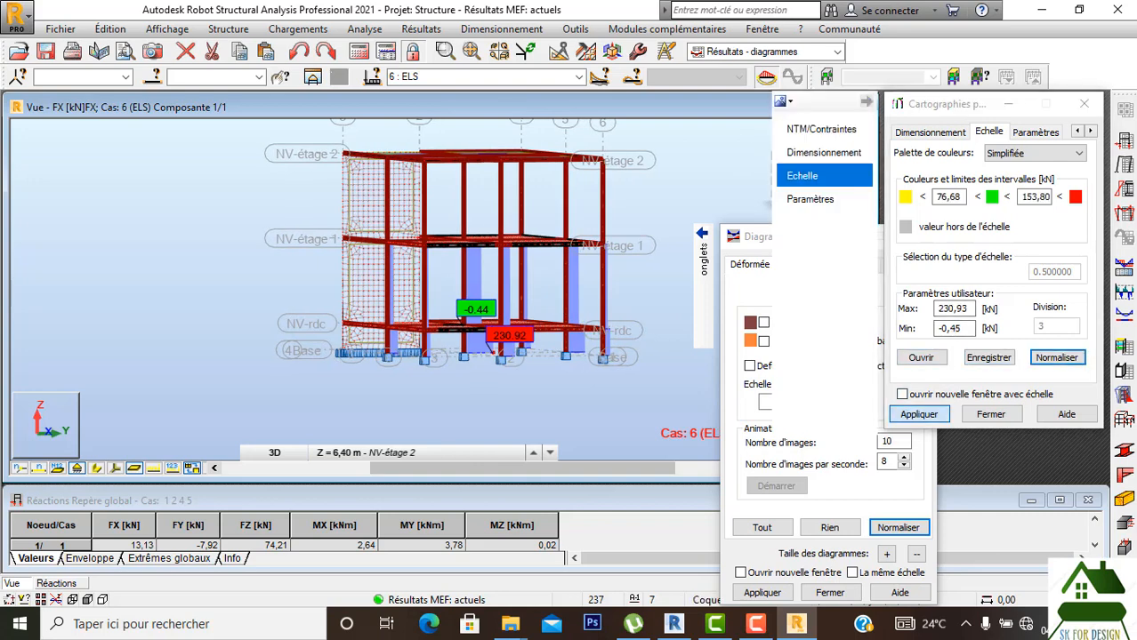
scroll(652, 290, "down", 1)
left_click_drag(807, 176, 712, 192)
Apply the Vert colour palette to the Fx bar map.
left_click(1020, 151)
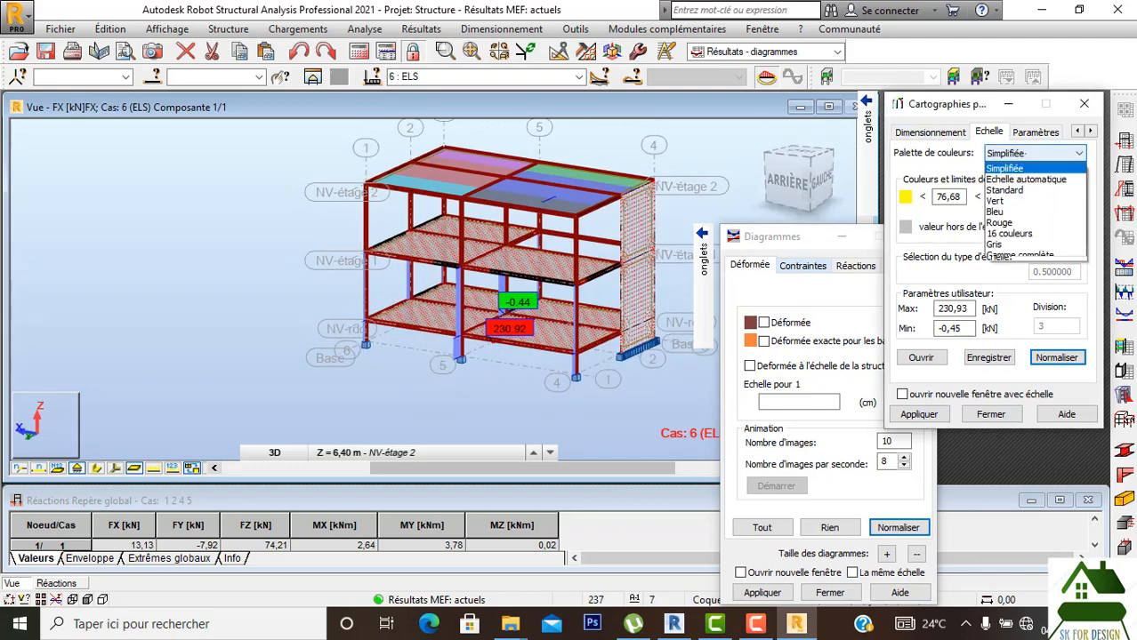
left_click(1009, 201)
left_click(919, 414)
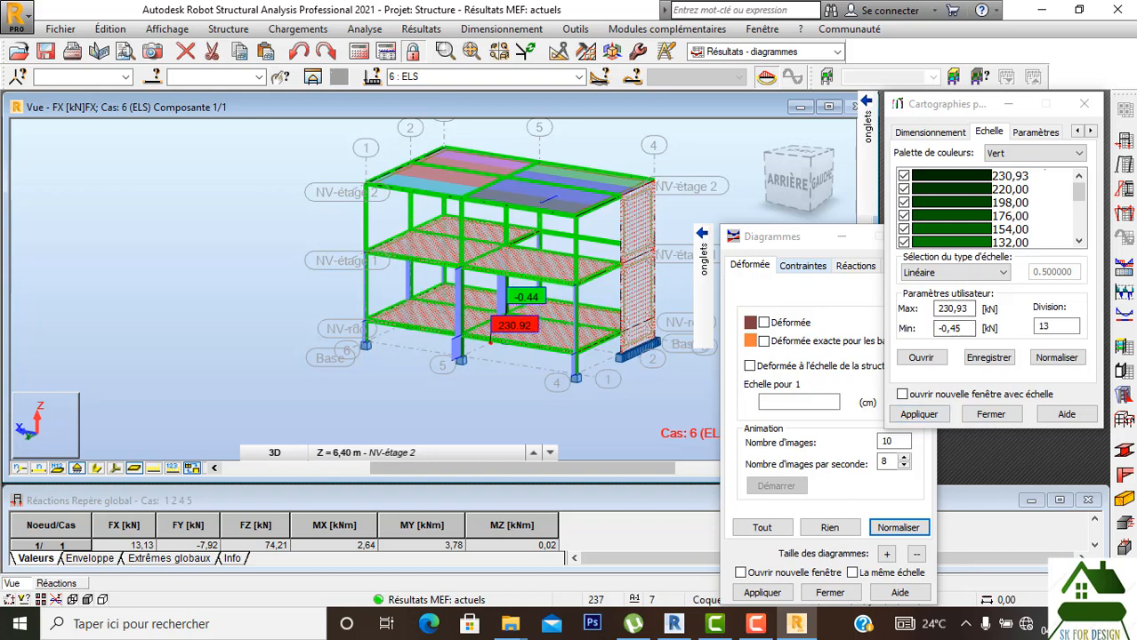
Set the Fx bar map's colour palette to Echelle automatique and apply it.
left_click(1032, 153)
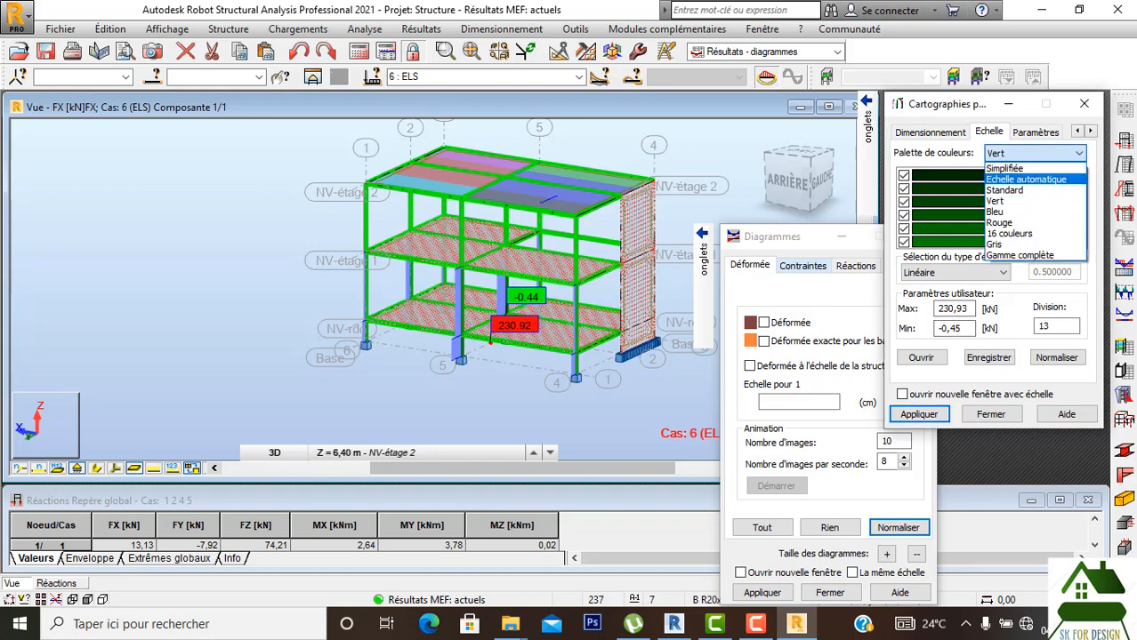
left_click(1025, 179)
left_click(919, 415)
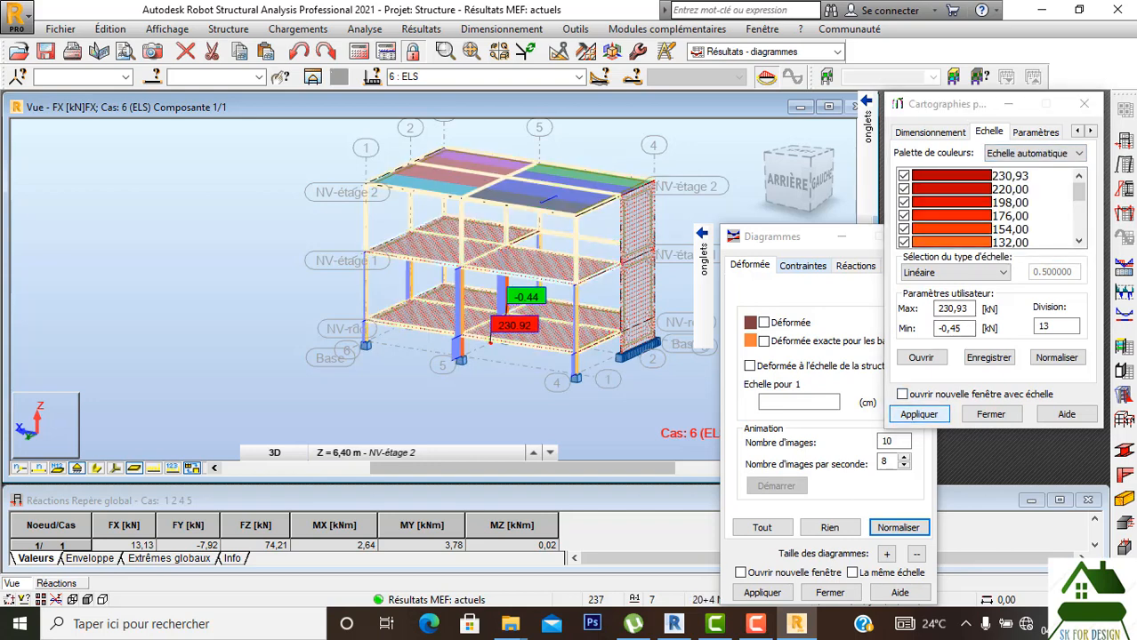
Examine the ELS Fx colour map on the columns and beams from several sides, then move the diagram settings clear of the model.
scroll(529, 365, "up", 5)
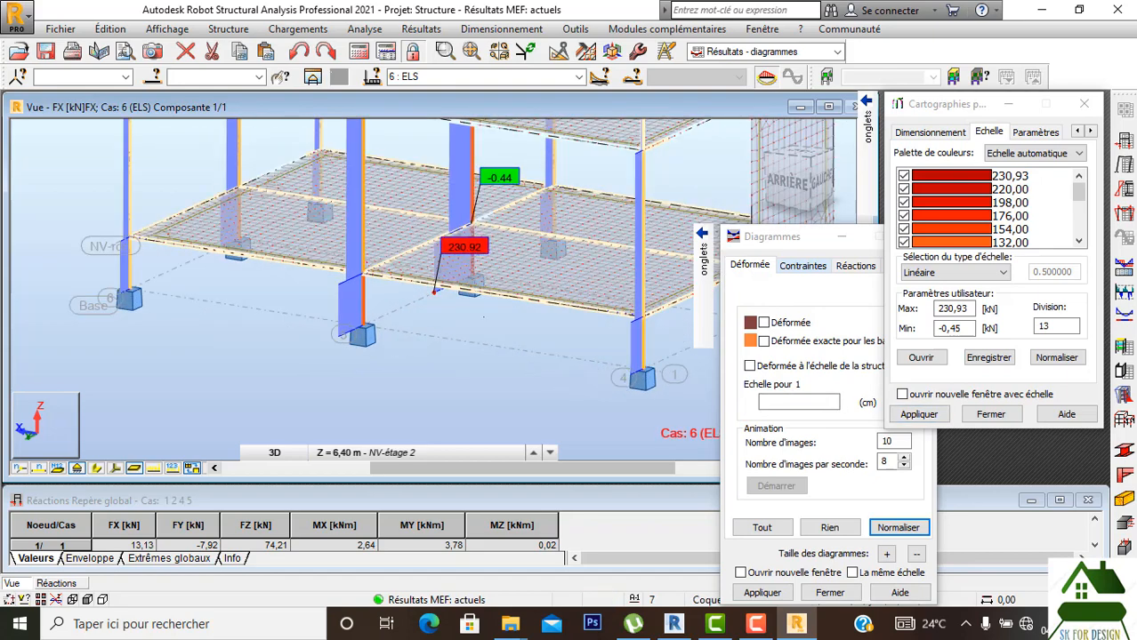
scroll(483, 314, "down", 3)
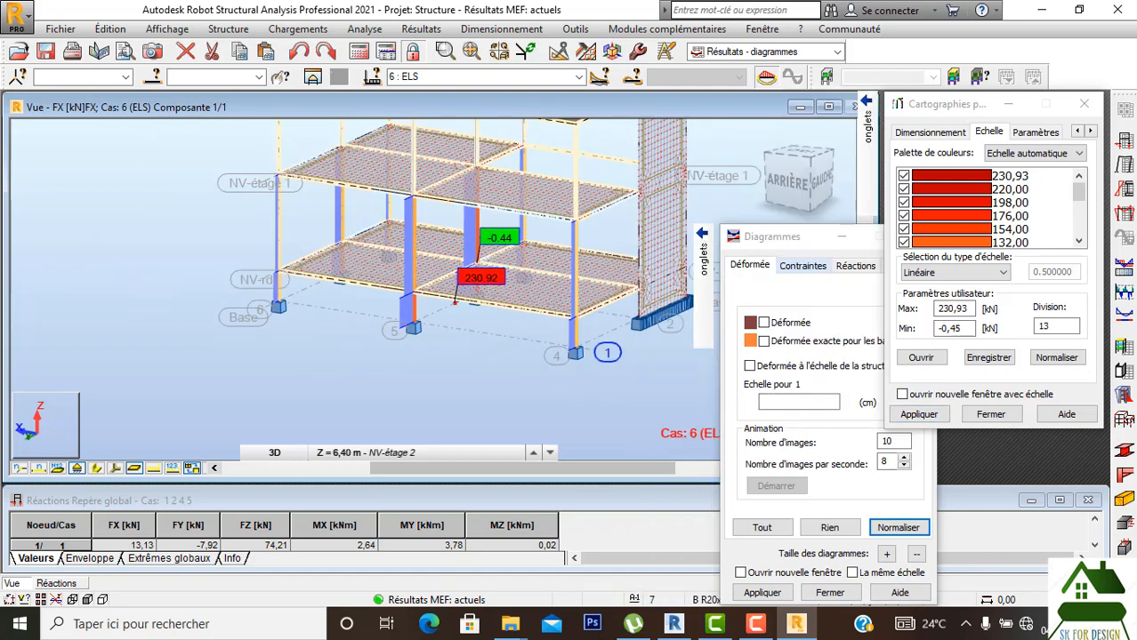
mouse_move(799, 182)
left_mouse_down()
mouse_move(806, 204)
mouse_move(798, 182)
left_mouse_up()
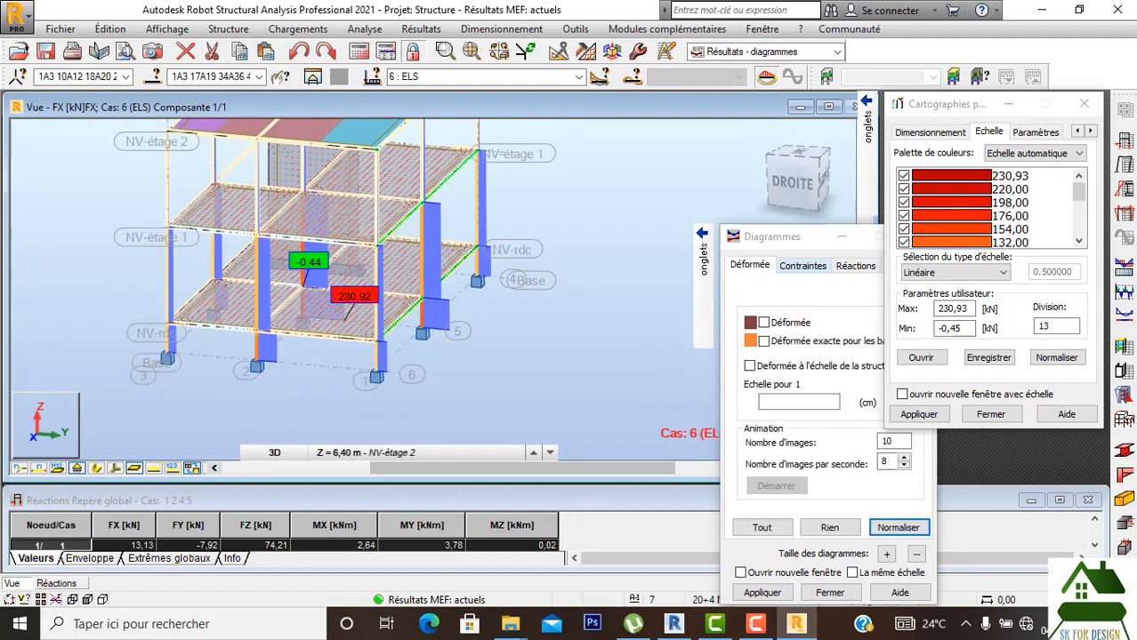
scroll(382, 284, "up", 3)
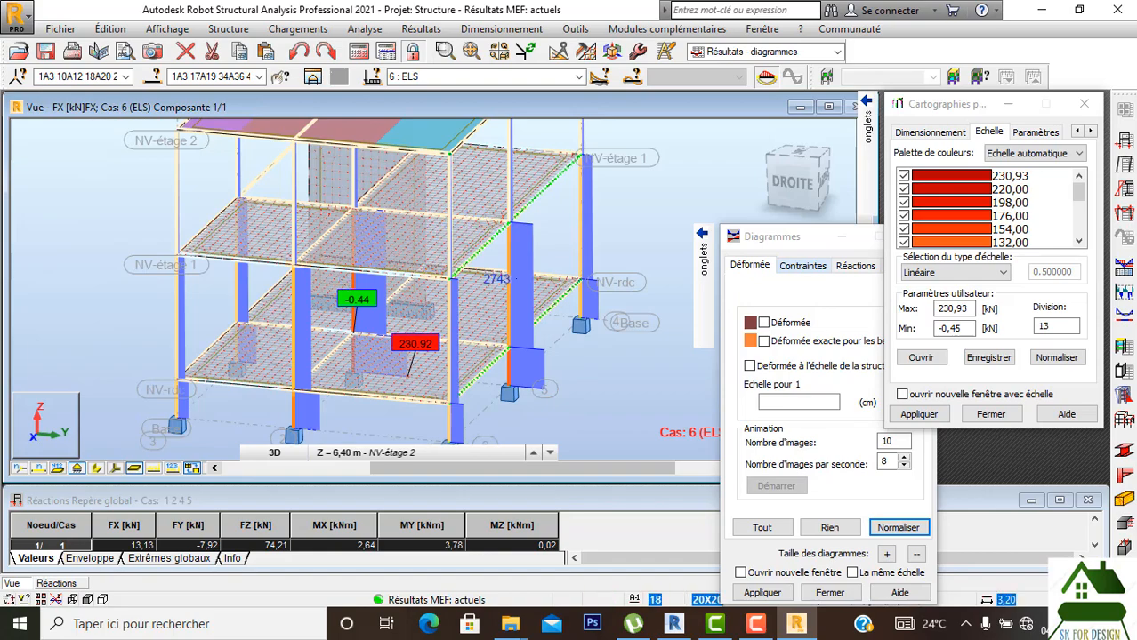
scroll(525, 278, "down", 2)
left_click_drag(798, 183, 849, 182)
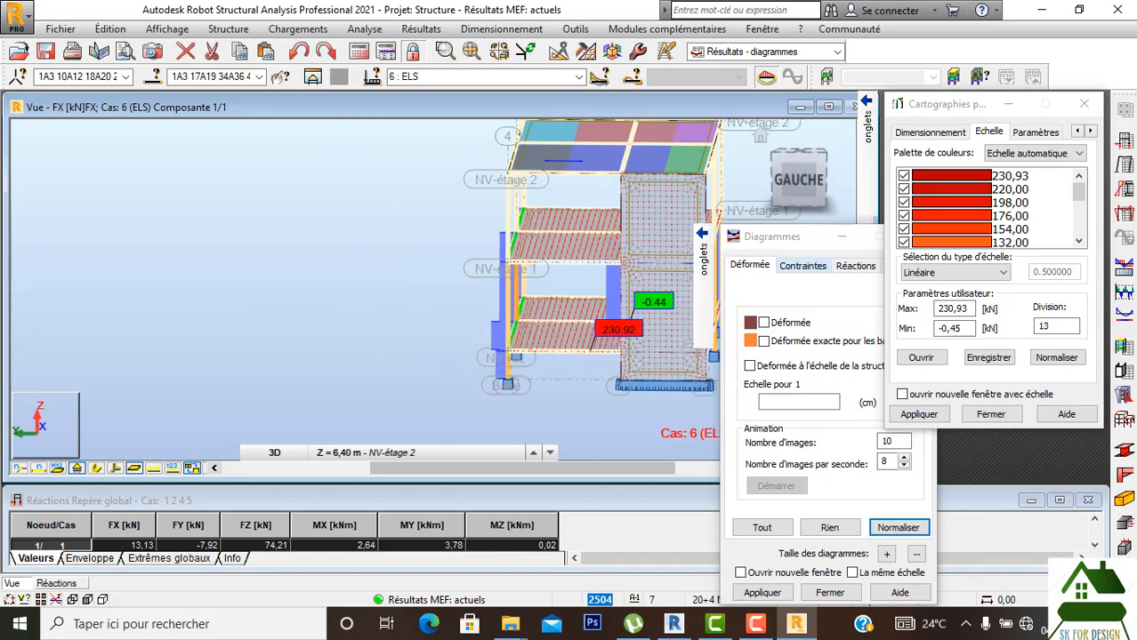
middle_click_drag(618, 287, 481, 285)
left_click_drag(777, 181, 743, 193)
middle_click_drag(507, 267, 657, 315)
left_click_drag(828, 236, 989, 109)
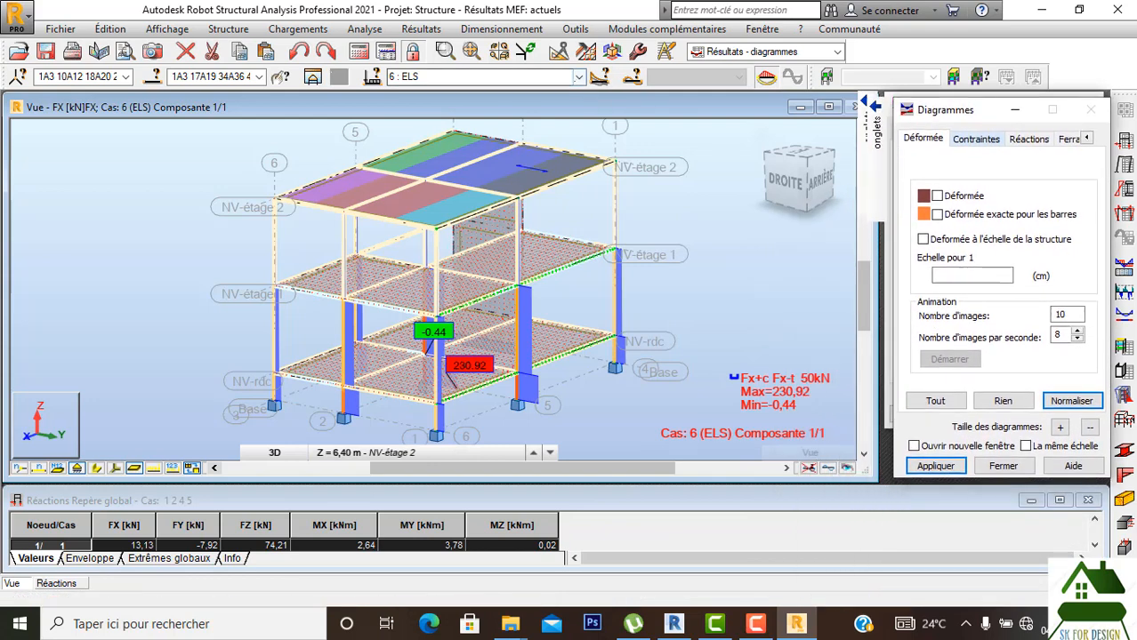
Switch the workspace from Résultats - diagrammes to Modélisation.
left_click(765, 51)
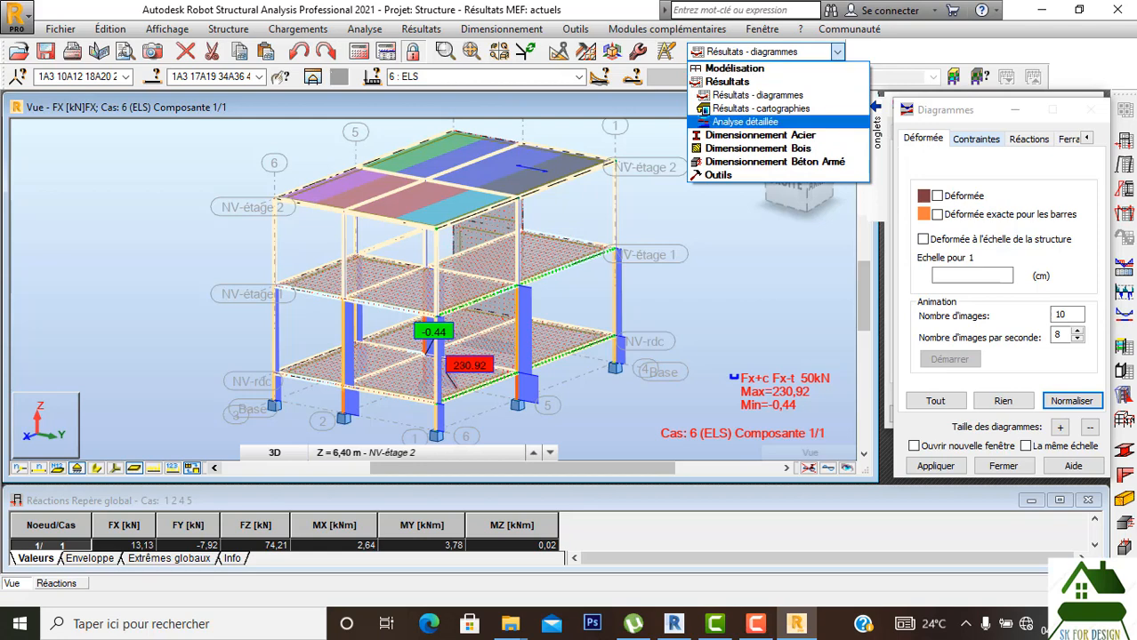
left_click(837, 51)
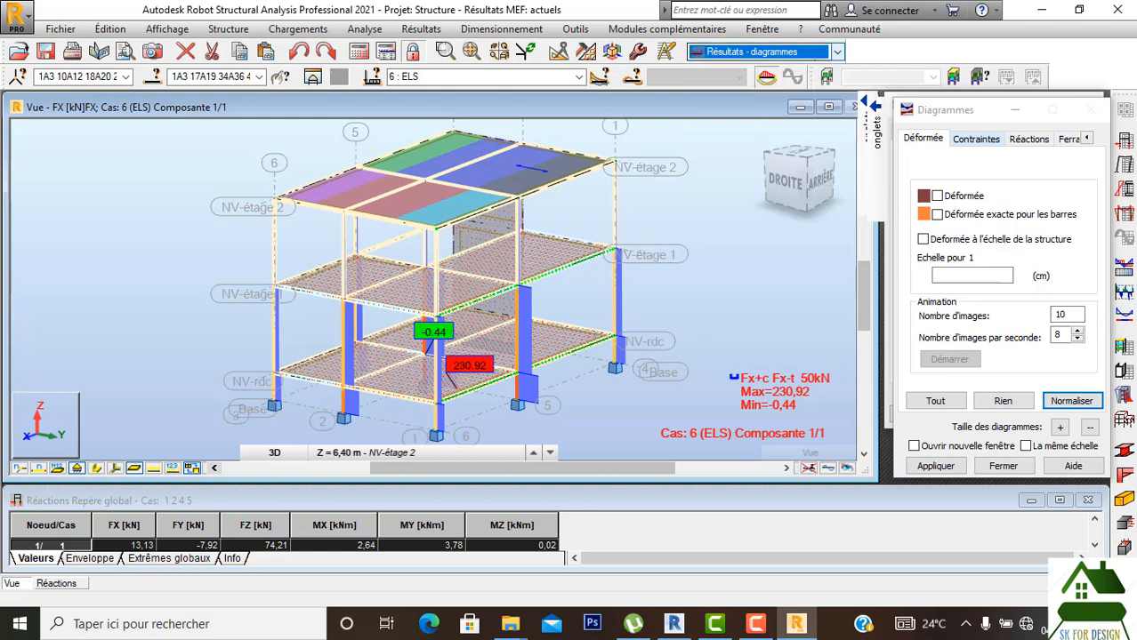
left_click(836, 52)
left_click(735, 68)
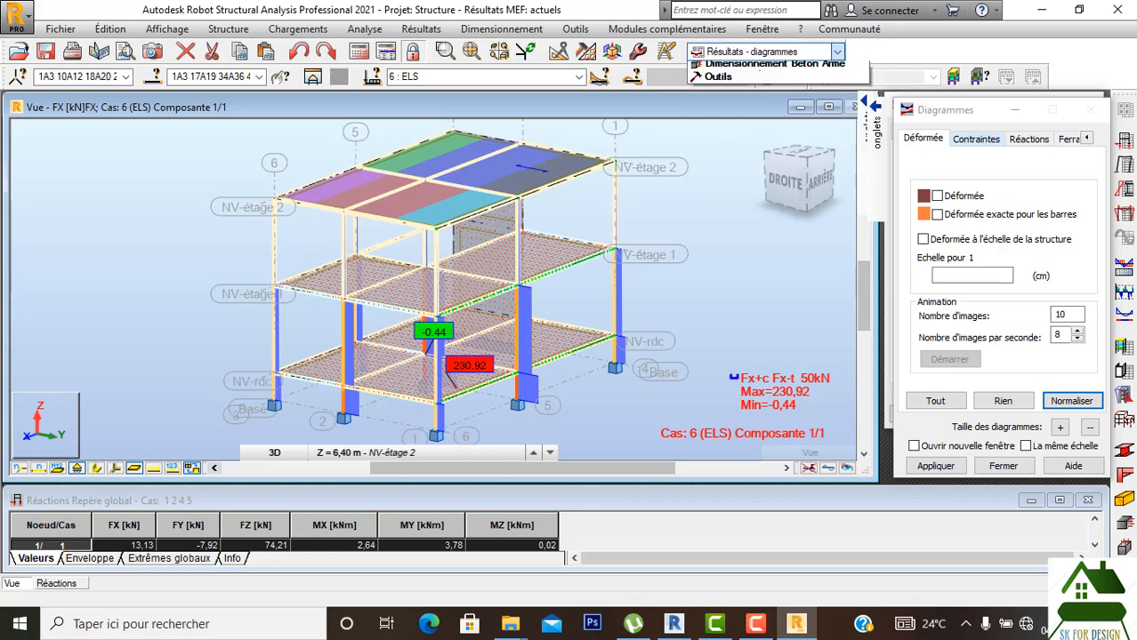
Switch the workspace to Géométrie, display the bars' section shapes and clear the selection.
left_click(735, 82)
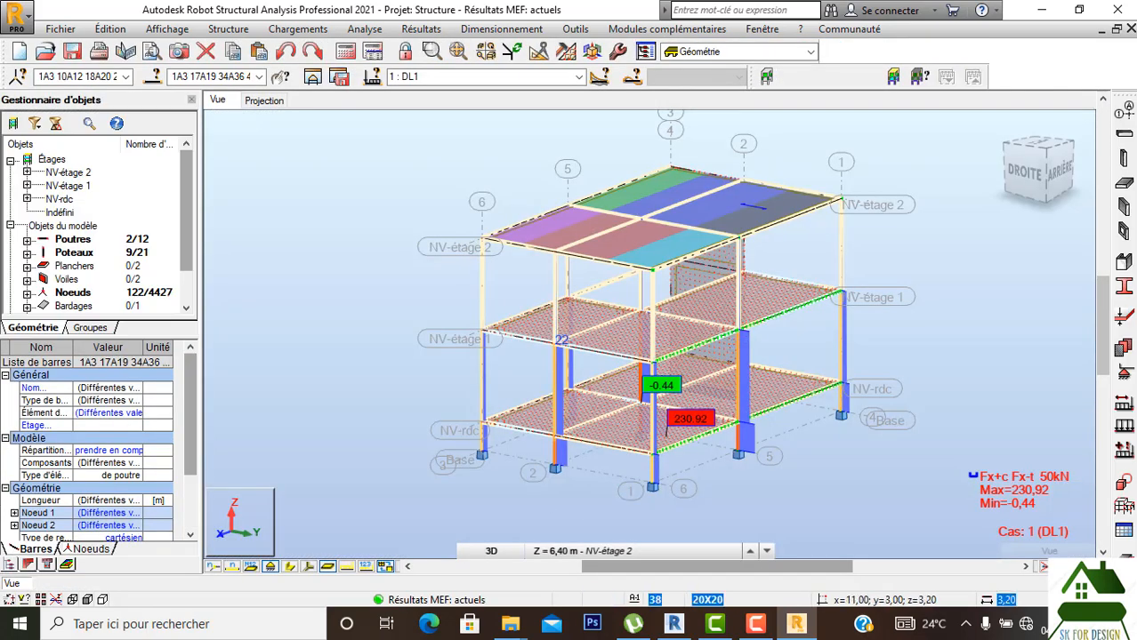
left_click(557, 310)
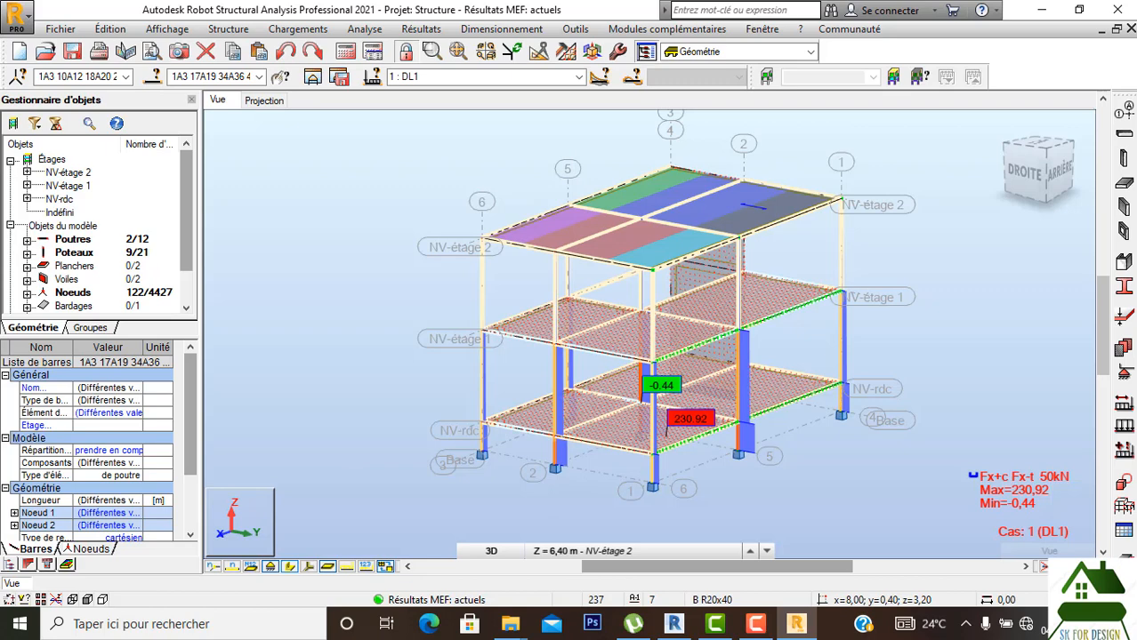
left_click(289, 567)
left_click(380, 330)
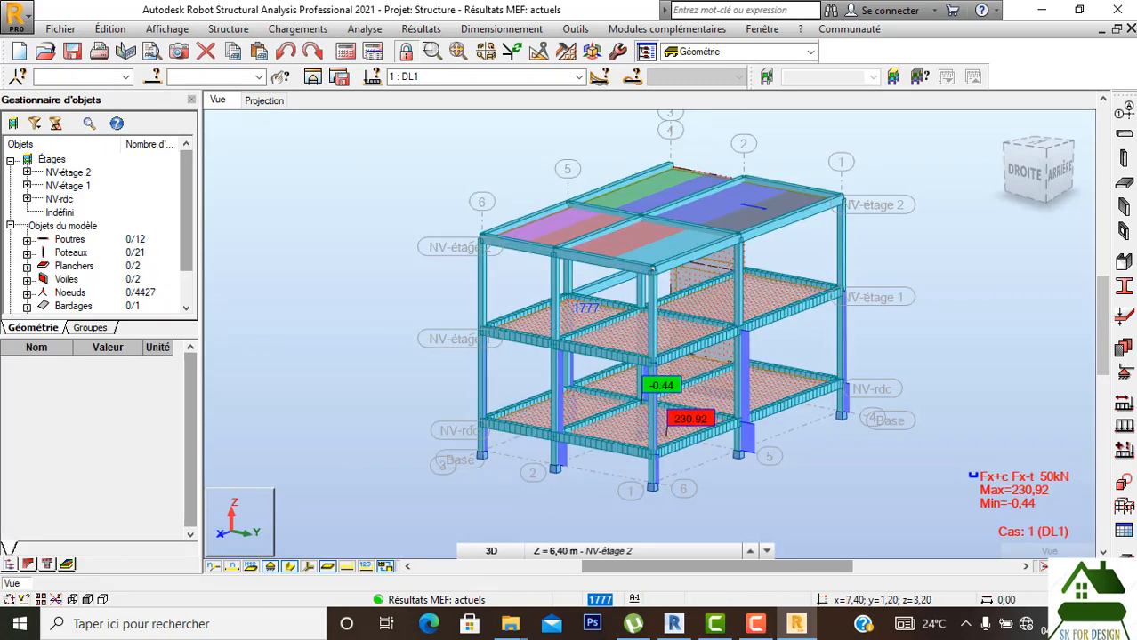
Start reinforced-concrete design of the 20X20 NV-étage 2 column 38 with simple load cases, and keep its storey cracking at peu préjudiciable.
left_click(545, 306)
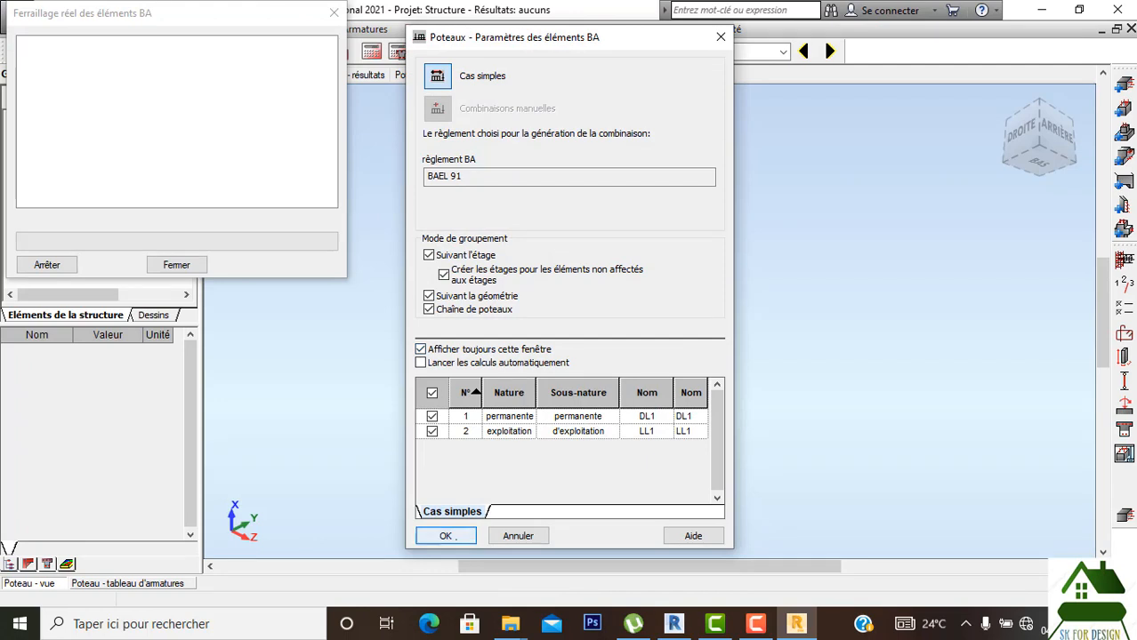
left_click(445, 536)
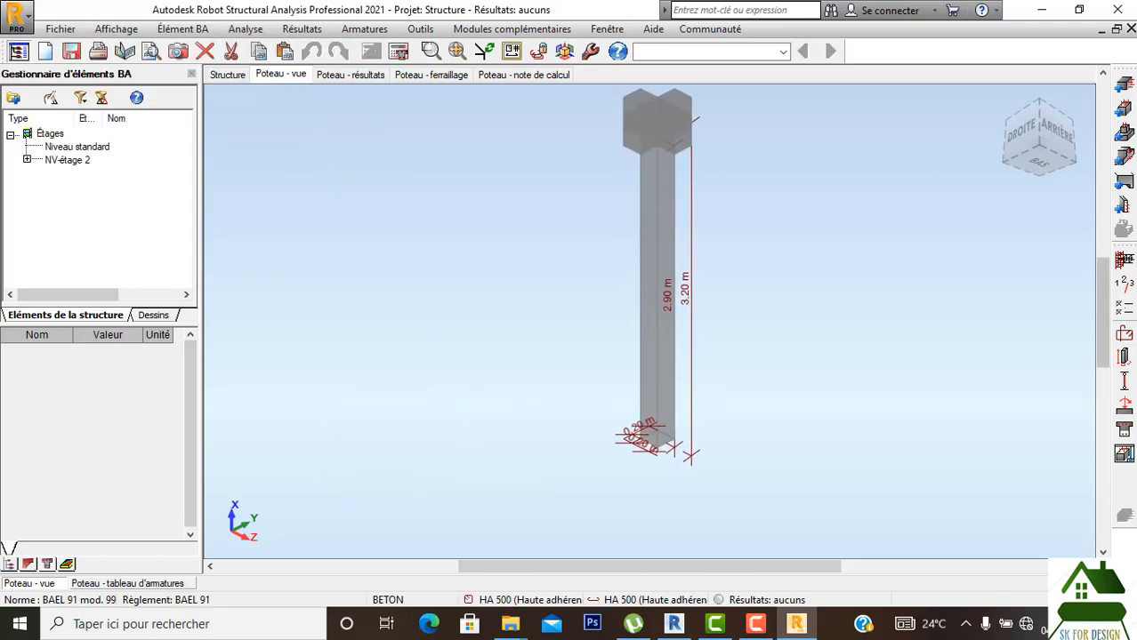
left_click(1124, 308)
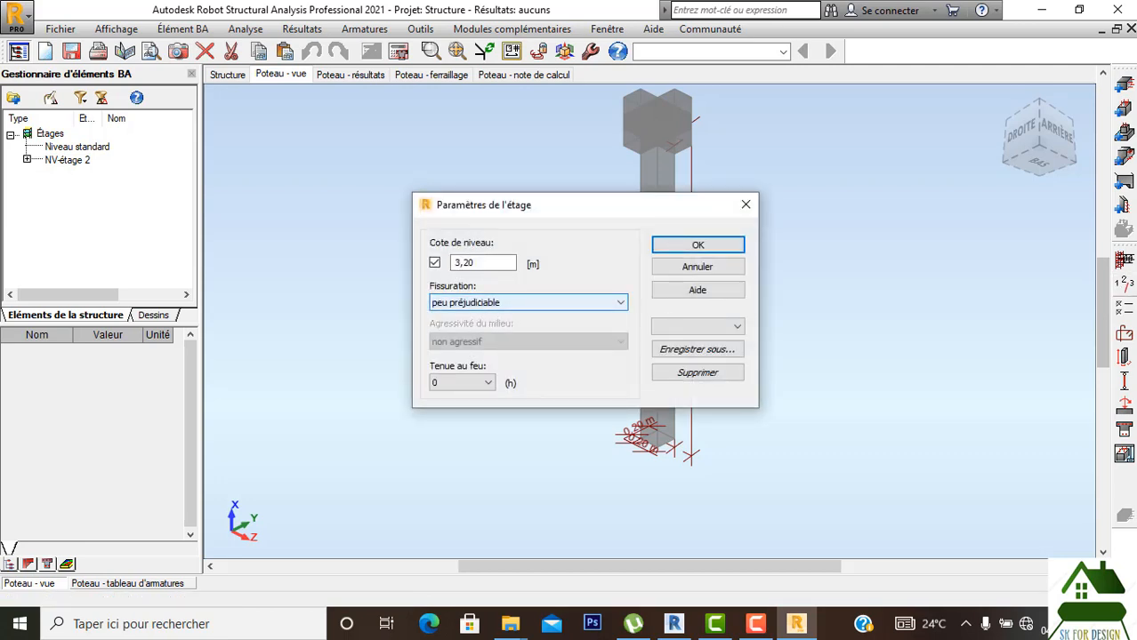
left_click(534, 303)
left_click(534, 302)
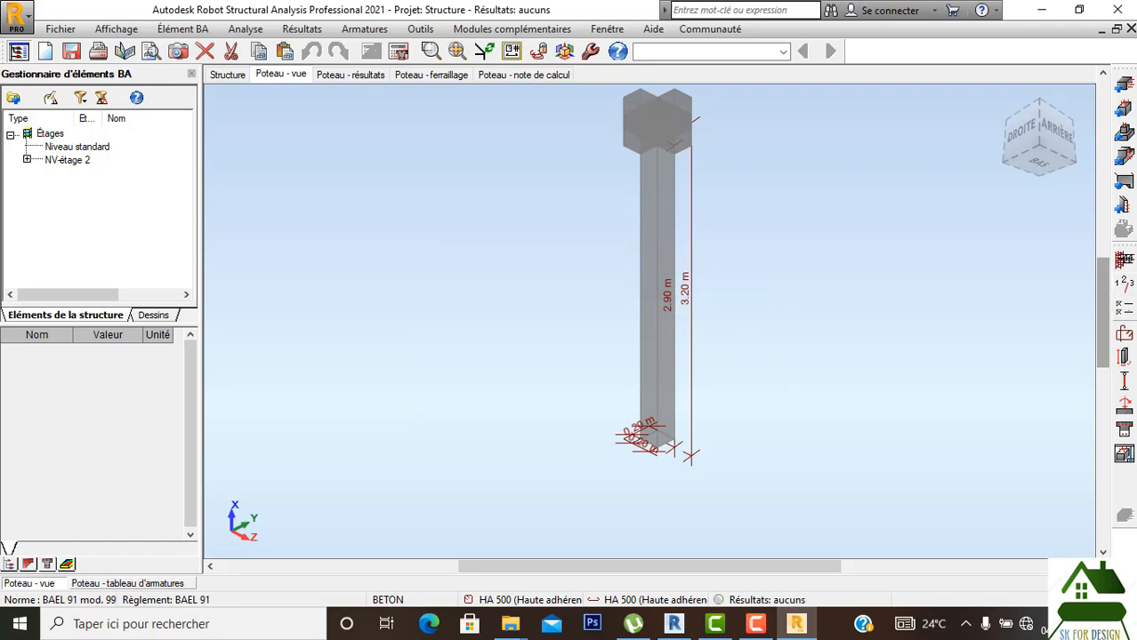
Set the concrete to BETON20 in the column's calculation options.
left_click(1124, 308)
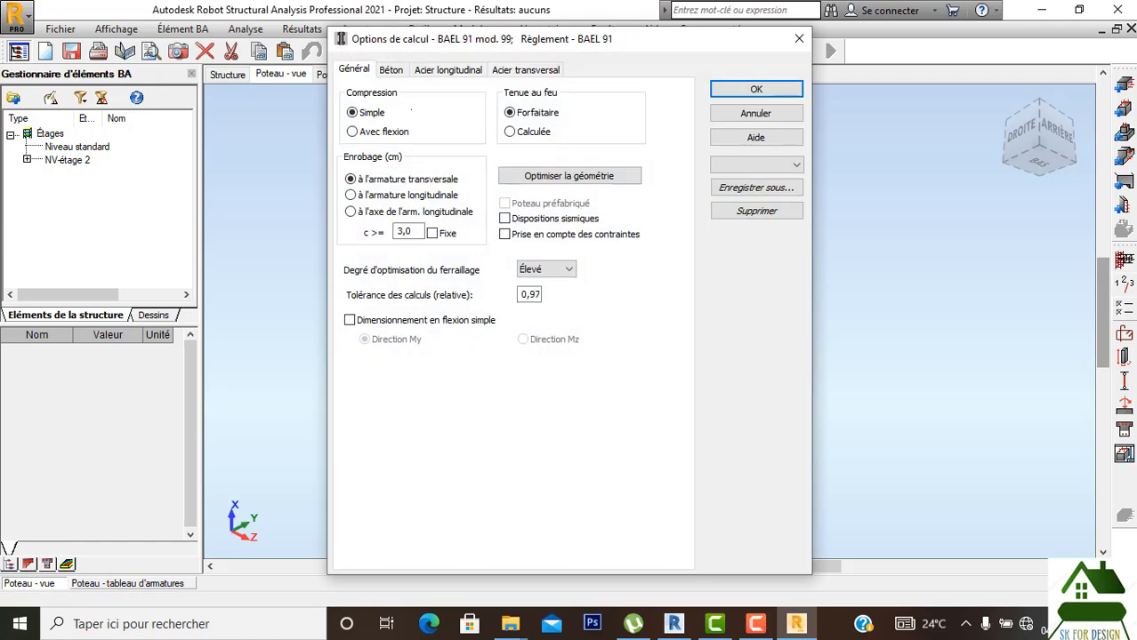
left_click(387, 70)
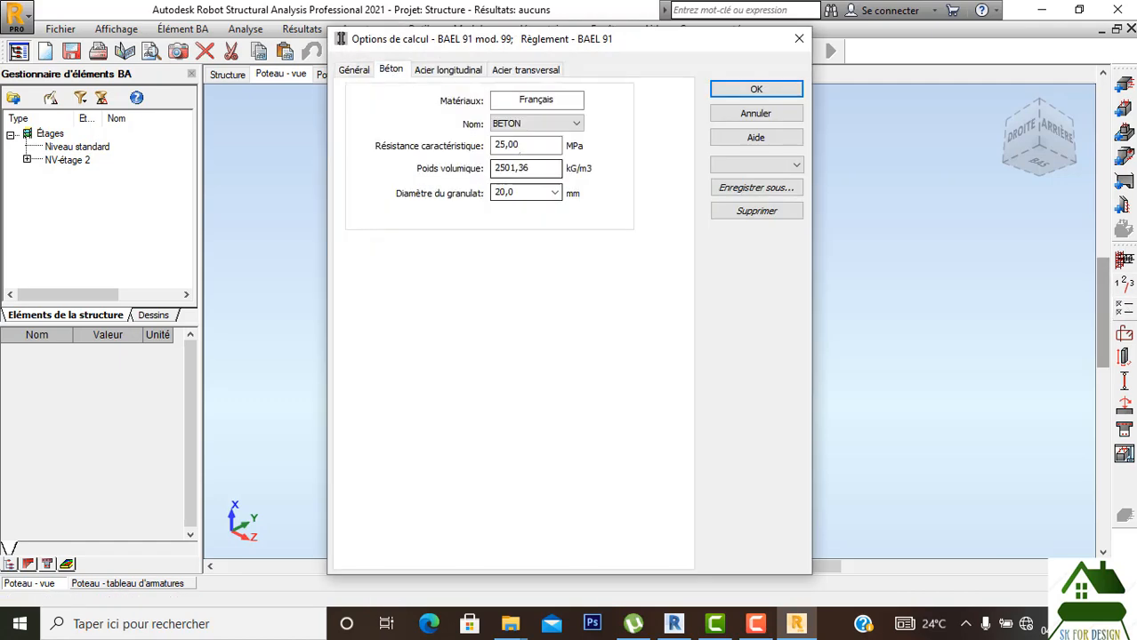
left_click(537, 124)
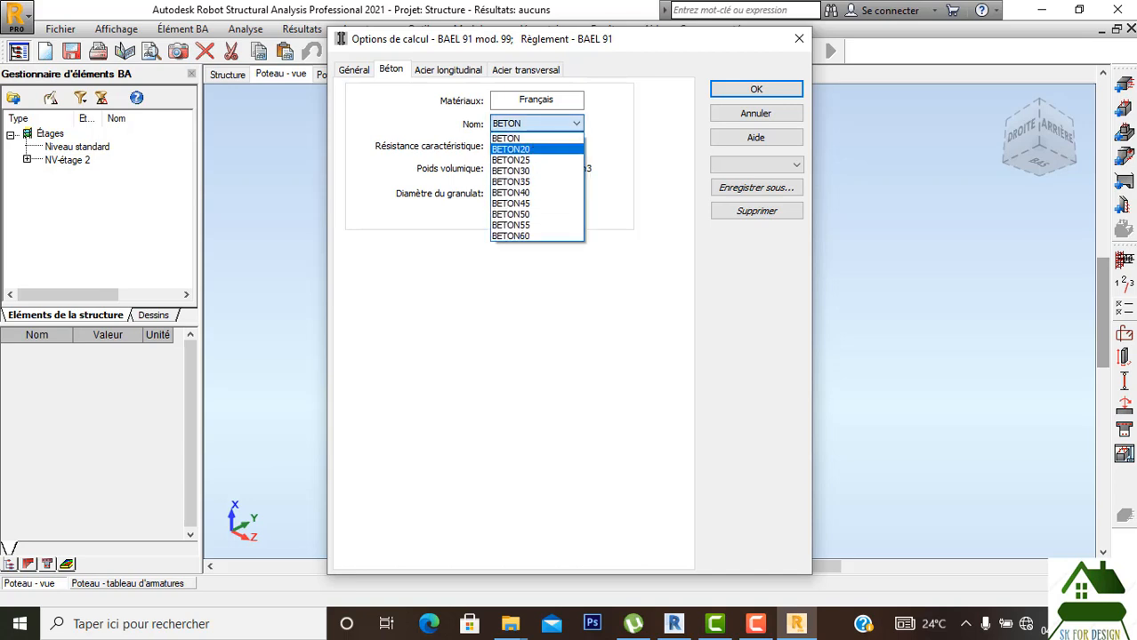
left_click(510, 148)
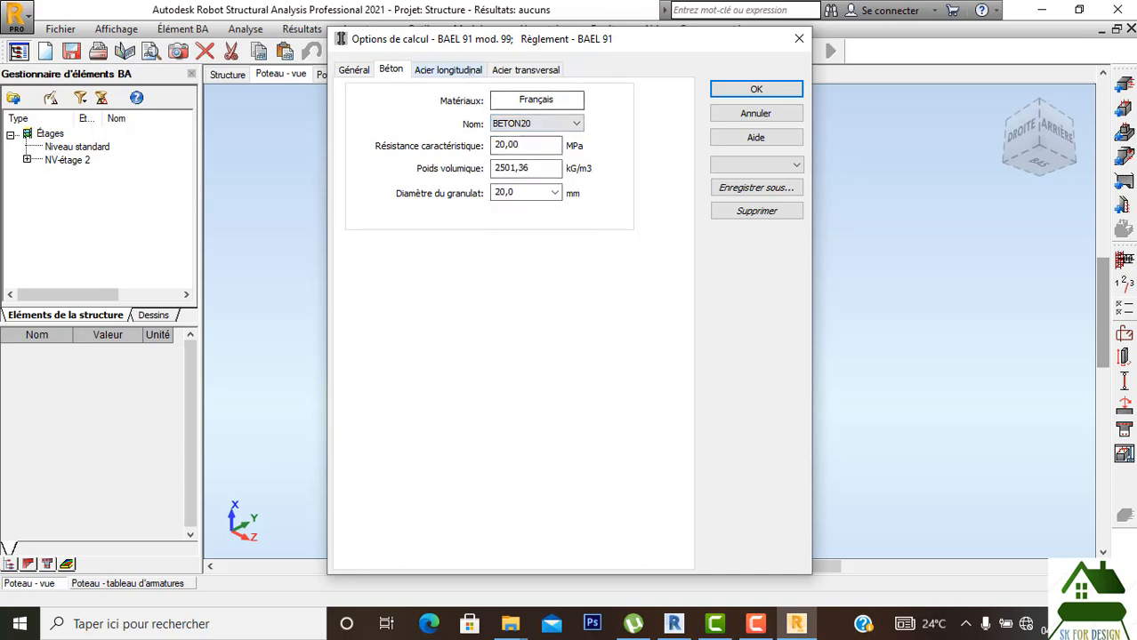
Exclude the 6 mm and 8 mm diameters from the column's longitudinal steel.
left_click(449, 70)
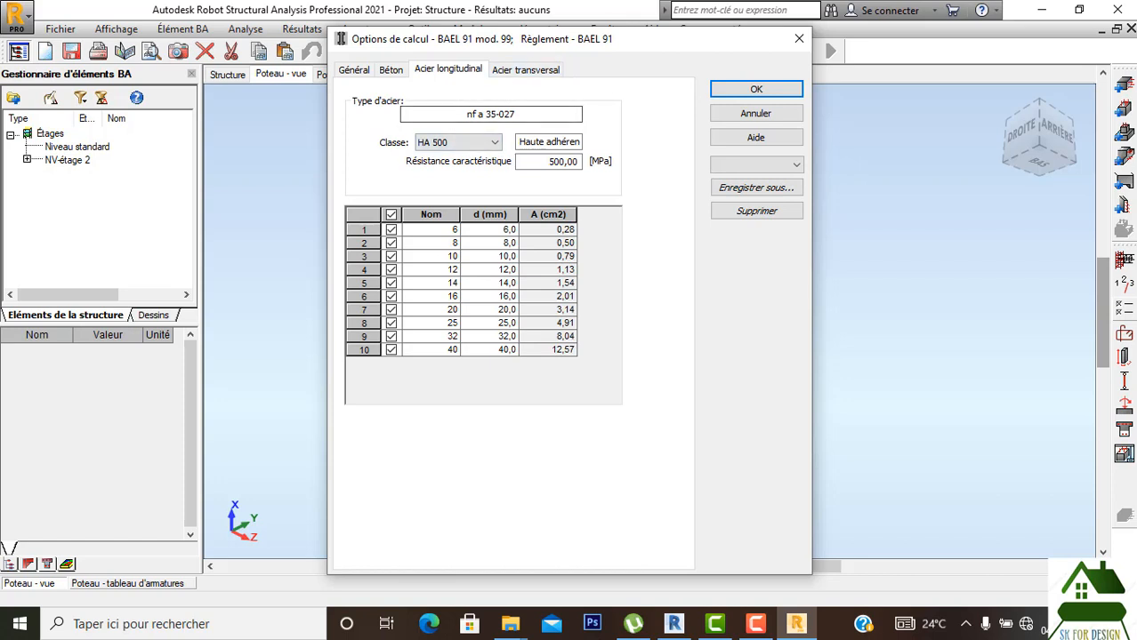
left_click(391, 229)
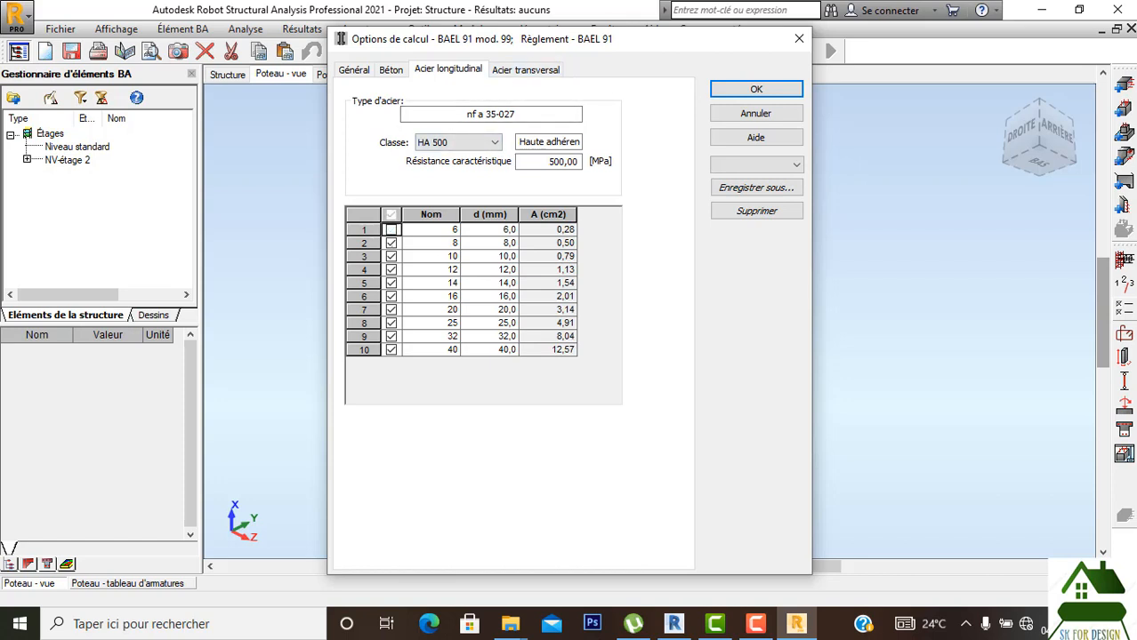
left_click(392, 243)
Restrict the column's transverse steel to the 6 mm and 8 mm diameters and accept the calculation options.
left_click(526, 70)
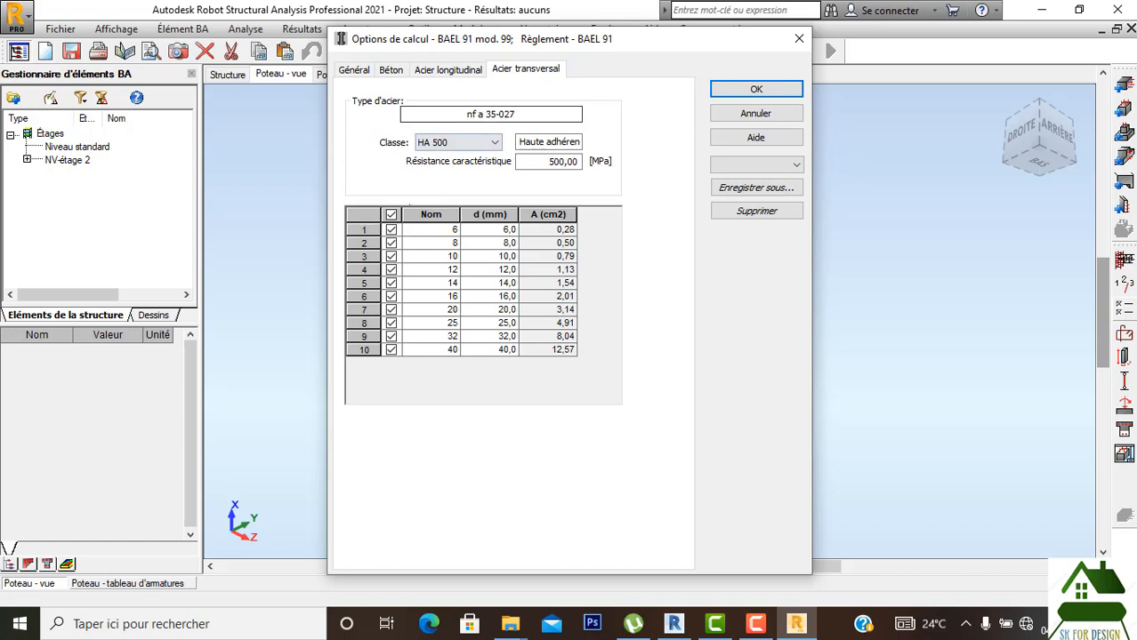
left_click(392, 214)
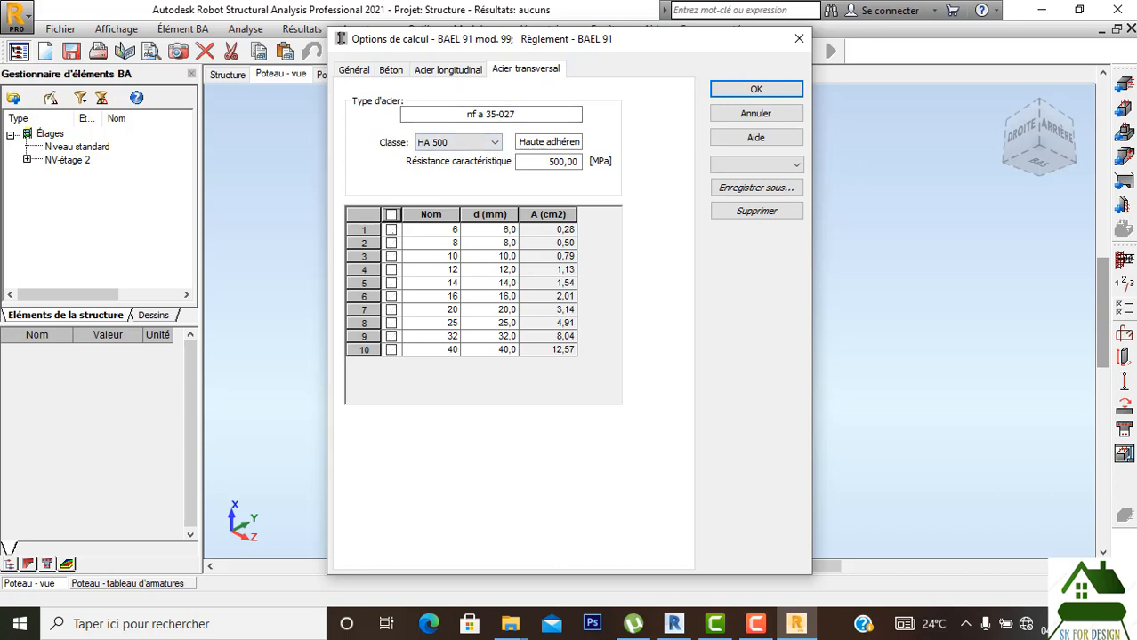
left_click(392, 230)
left_click(392, 243)
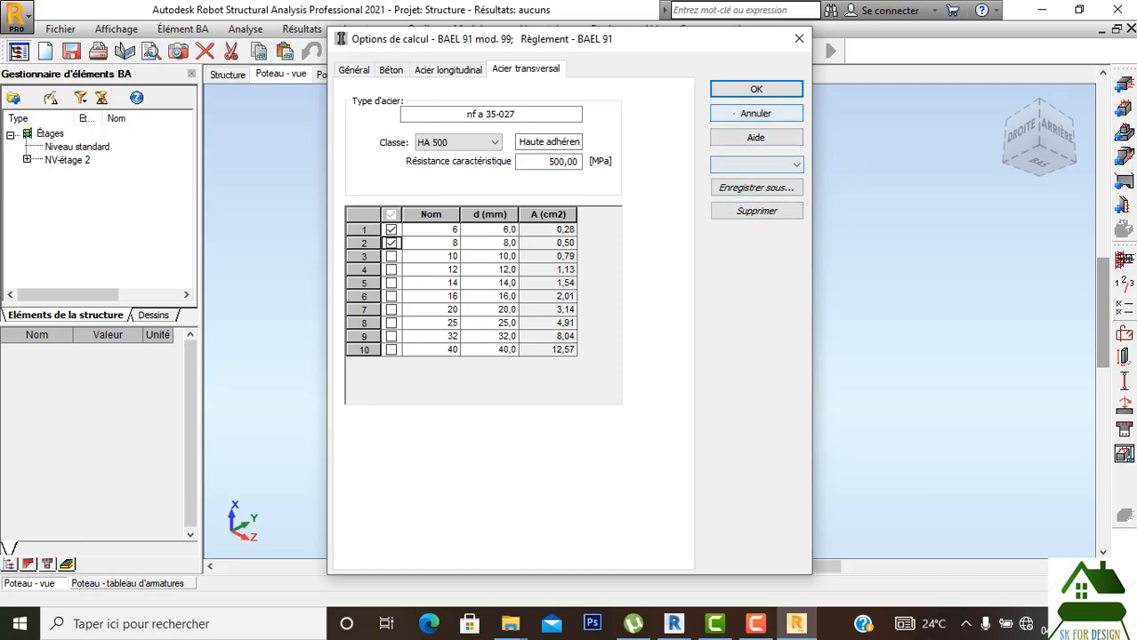
left_click(756, 89)
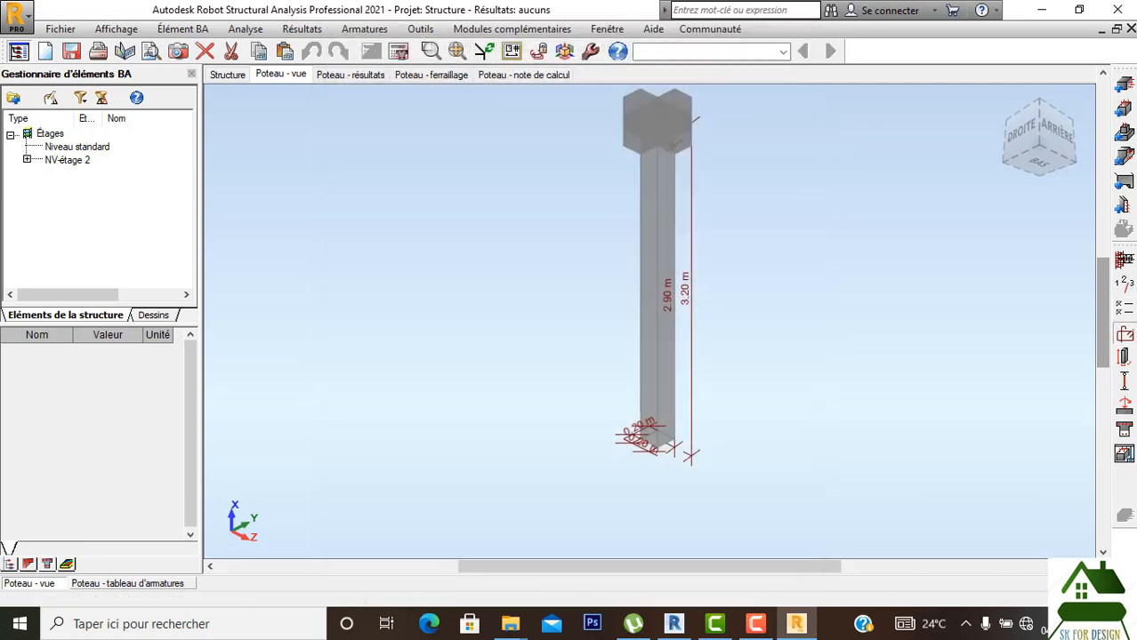
Review the column's main, transverse, construction and shape reinforcement settings, accept them, and check the column's geometry.
left_click(1125, 333)
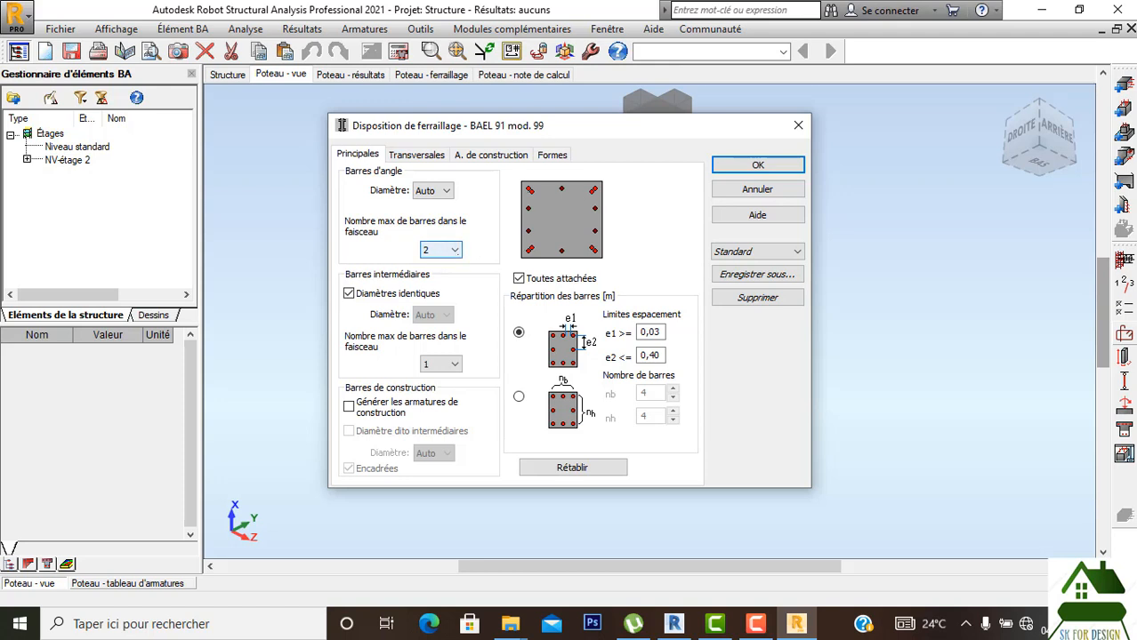
left_click(440, 250)
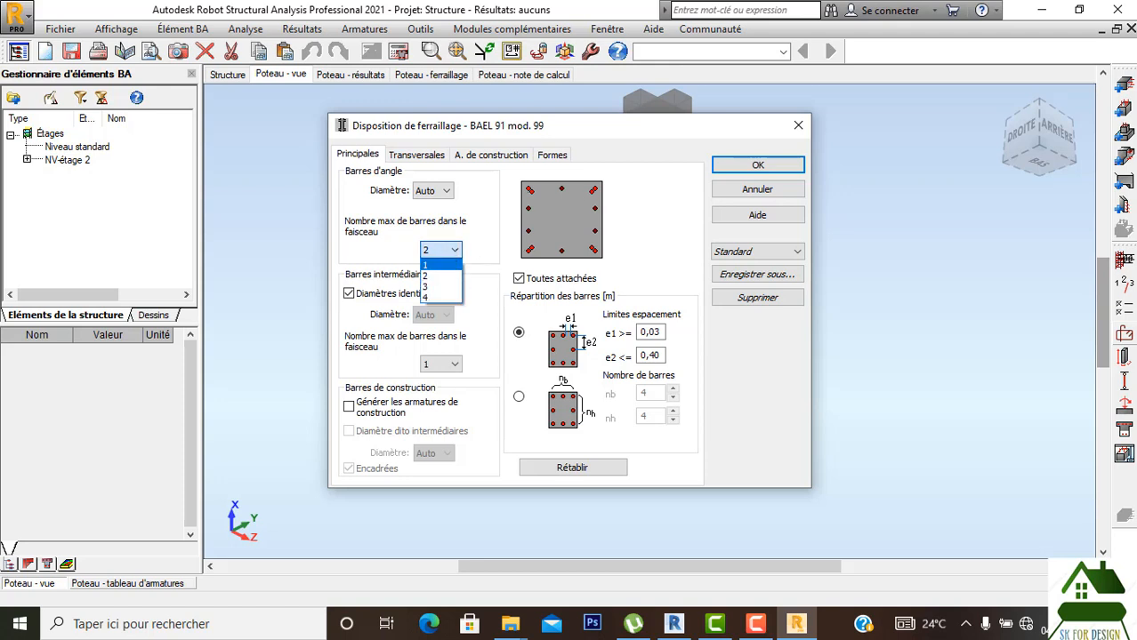
left_click(440, 250)
left_click(417, 155)
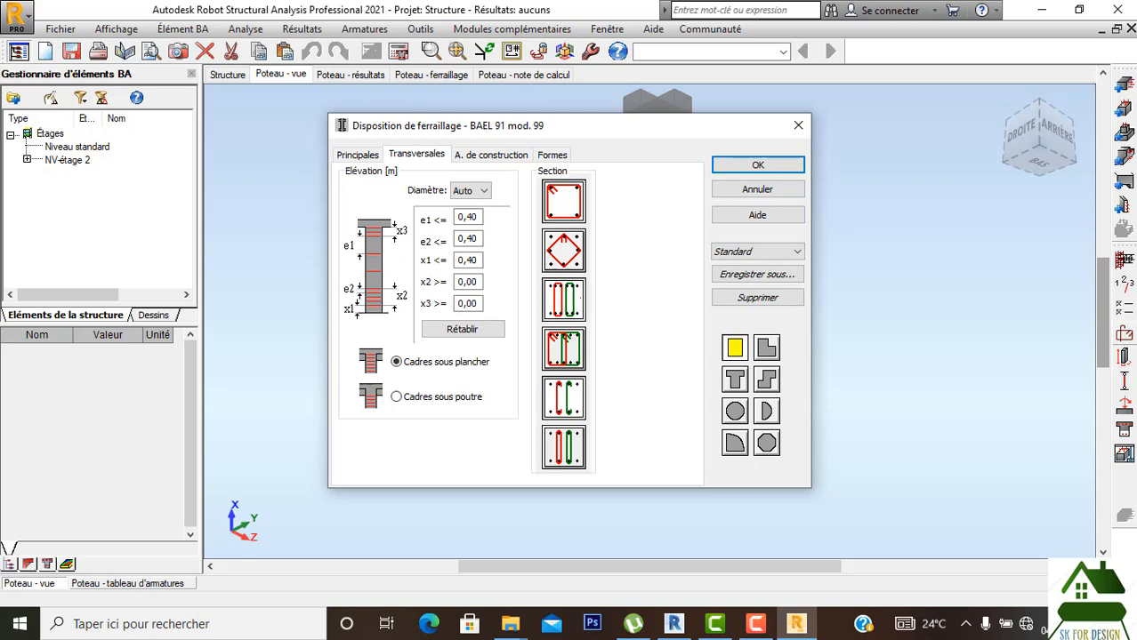
left_click(511, 156)
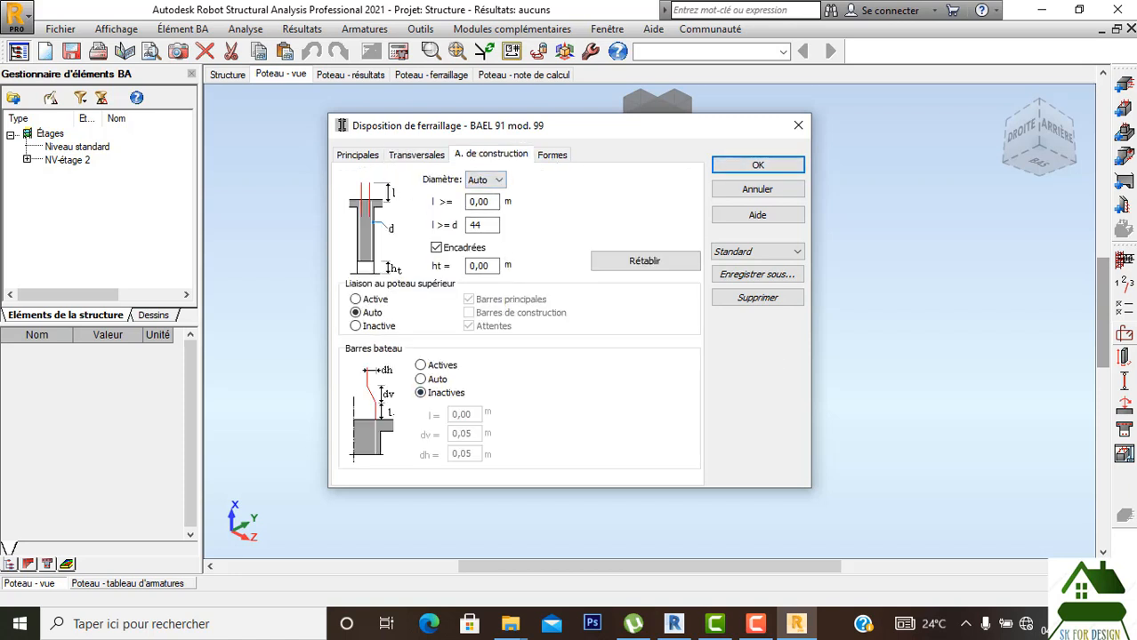
left_click(552, 155)
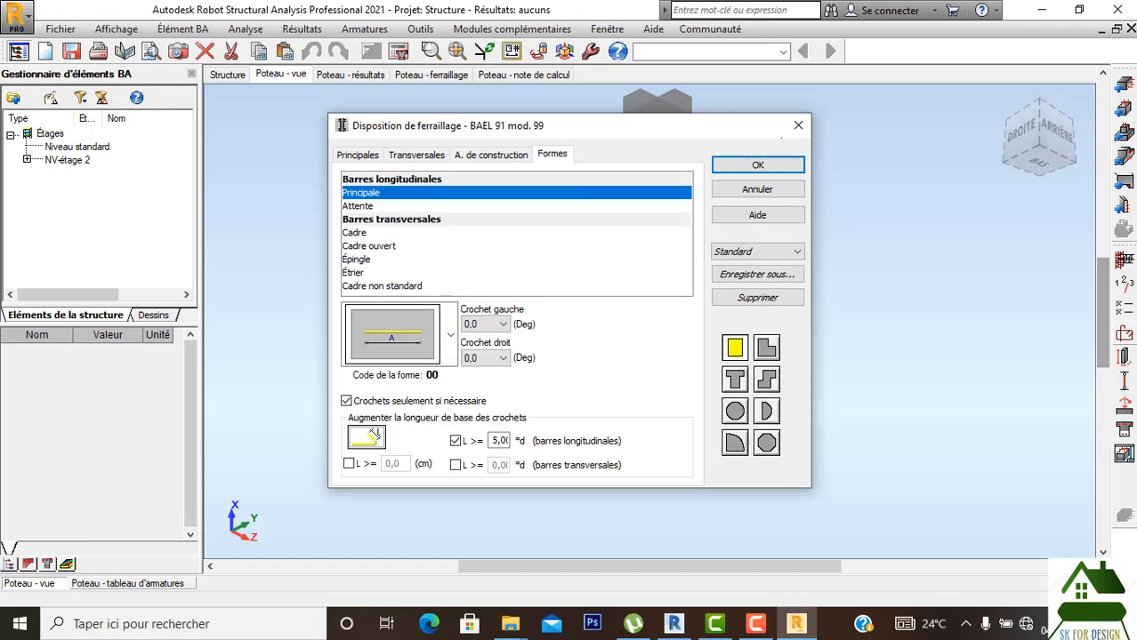
left_click(770, 164)
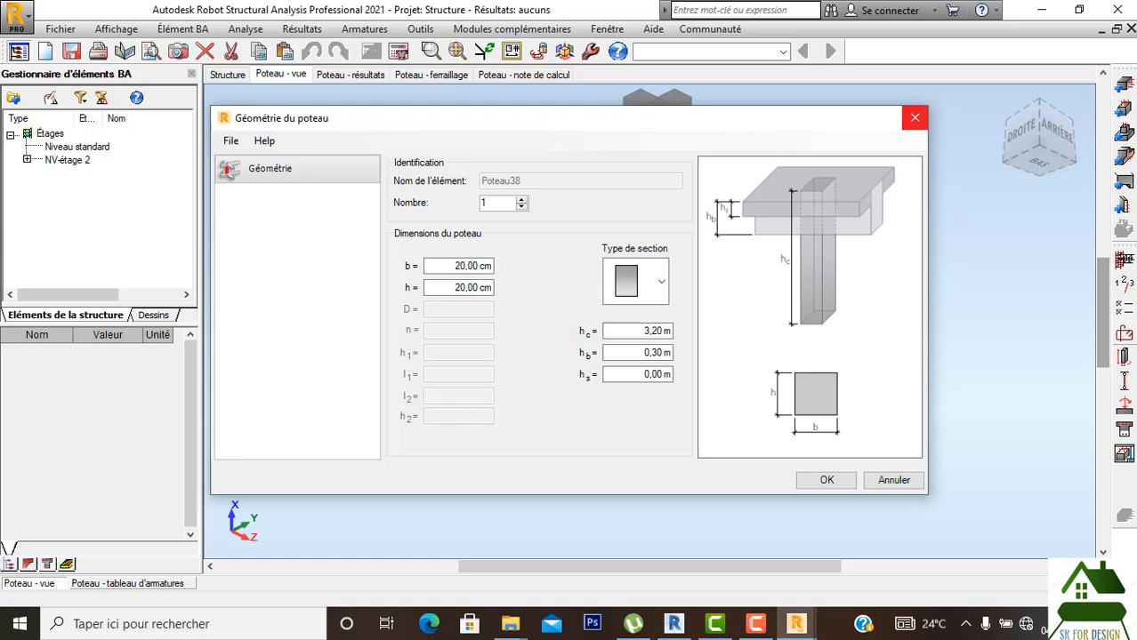
left_click(914, 117)
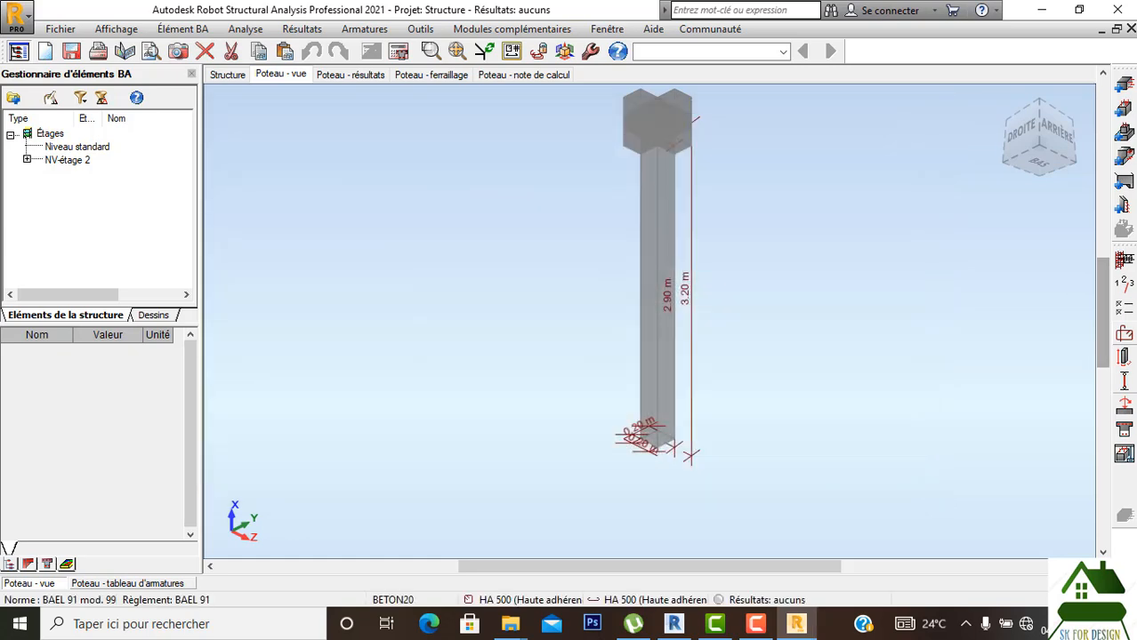
Apply the pinned-top, fixed-base buckling model without sway, with k = 0,70, to the column in directions Y and Z.
left_click(1125, 383)
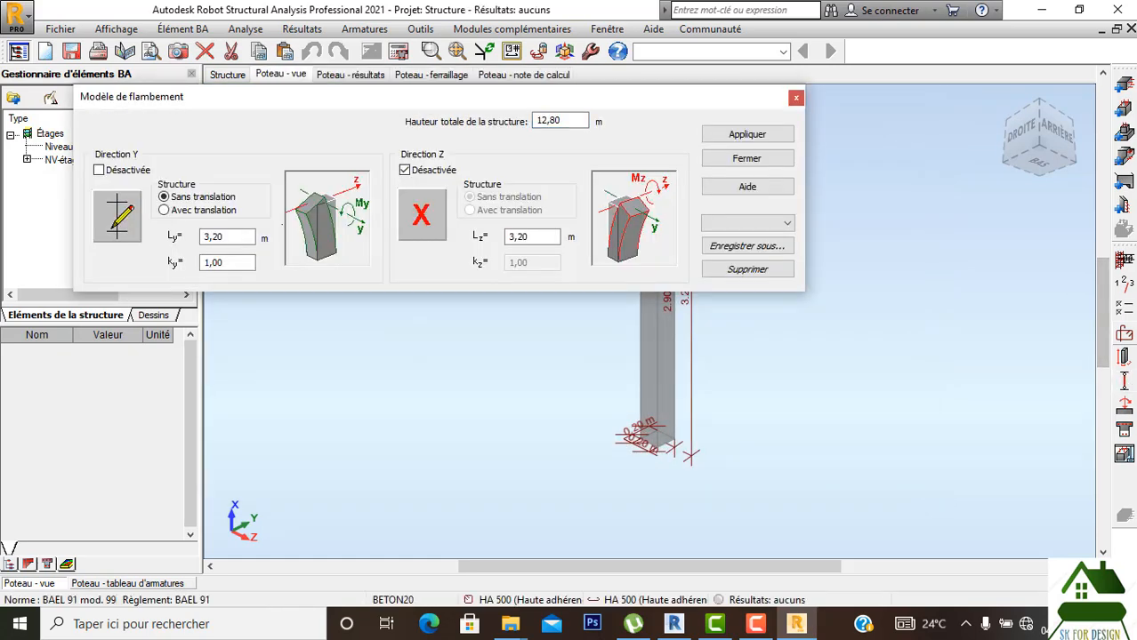
left_click(117, 216)
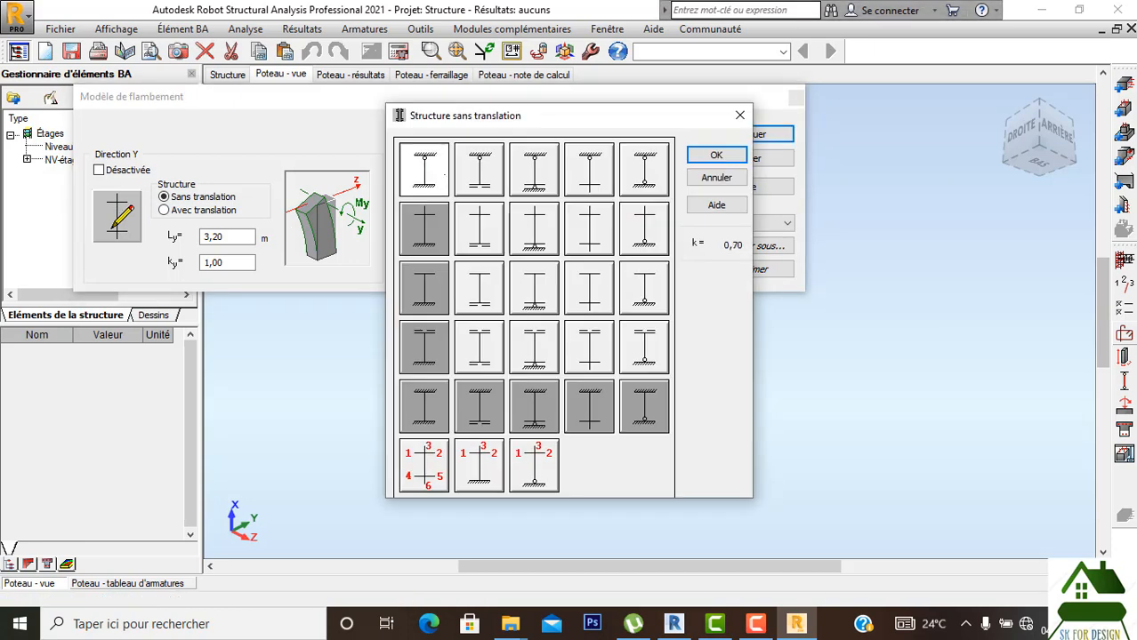
left_click(716, 154)
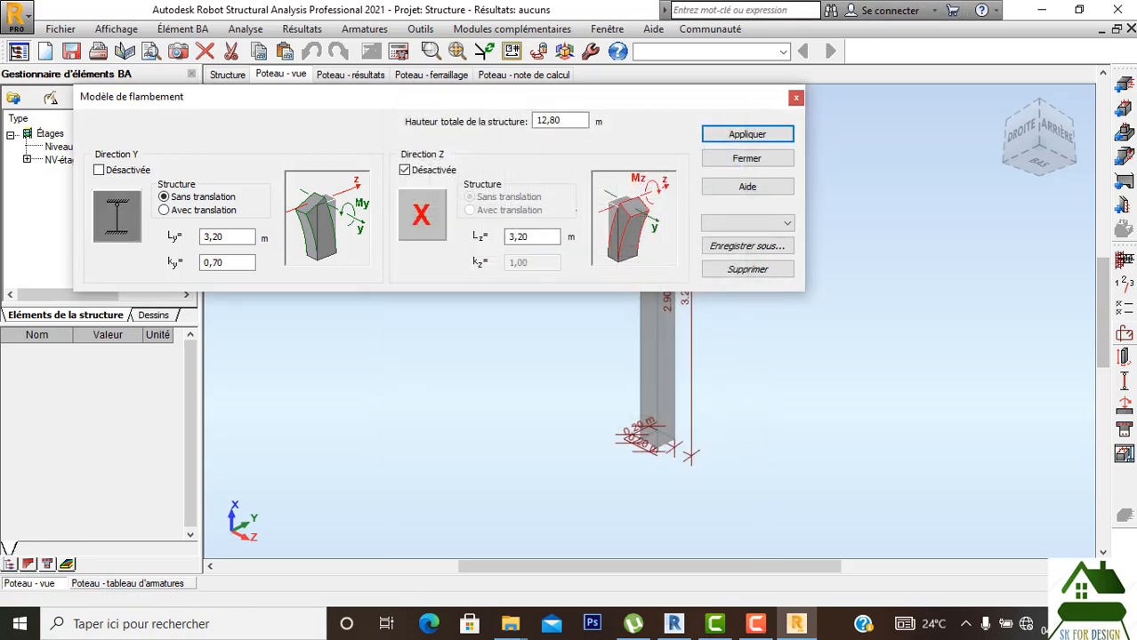
left_click(422, 215)
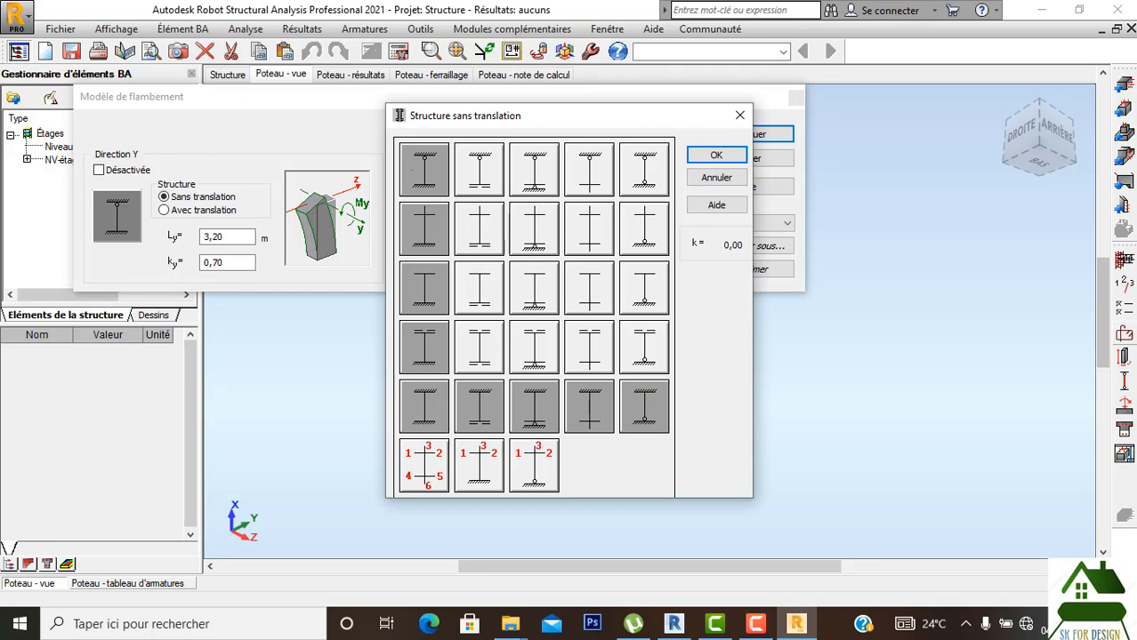
left_click(424, 170)
left_click(716, 156)
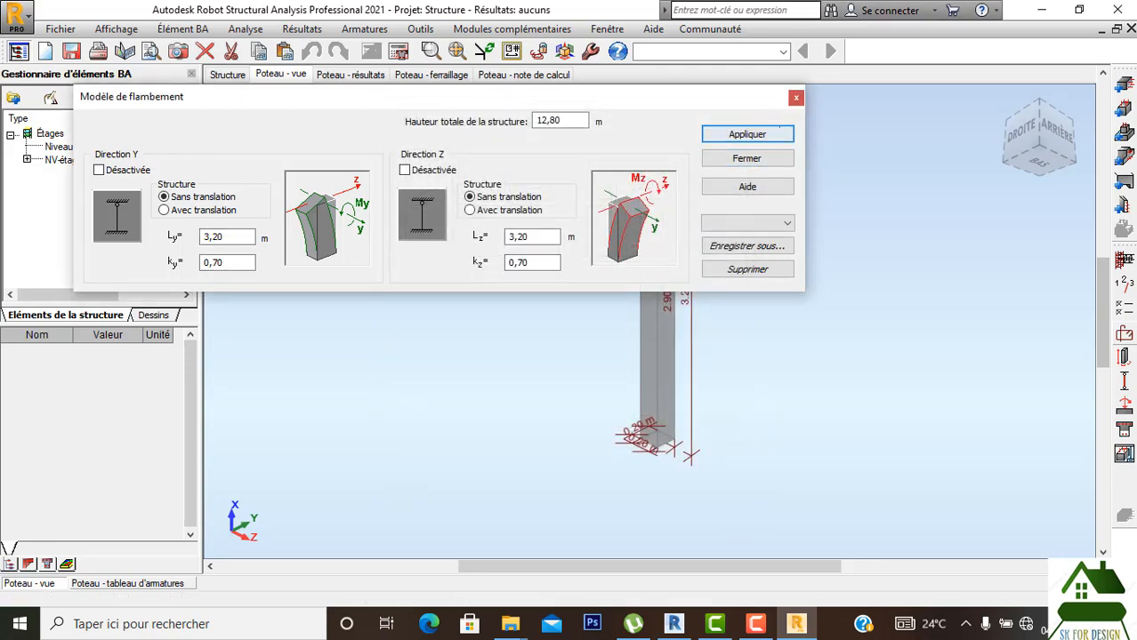
left_click(747, 135)
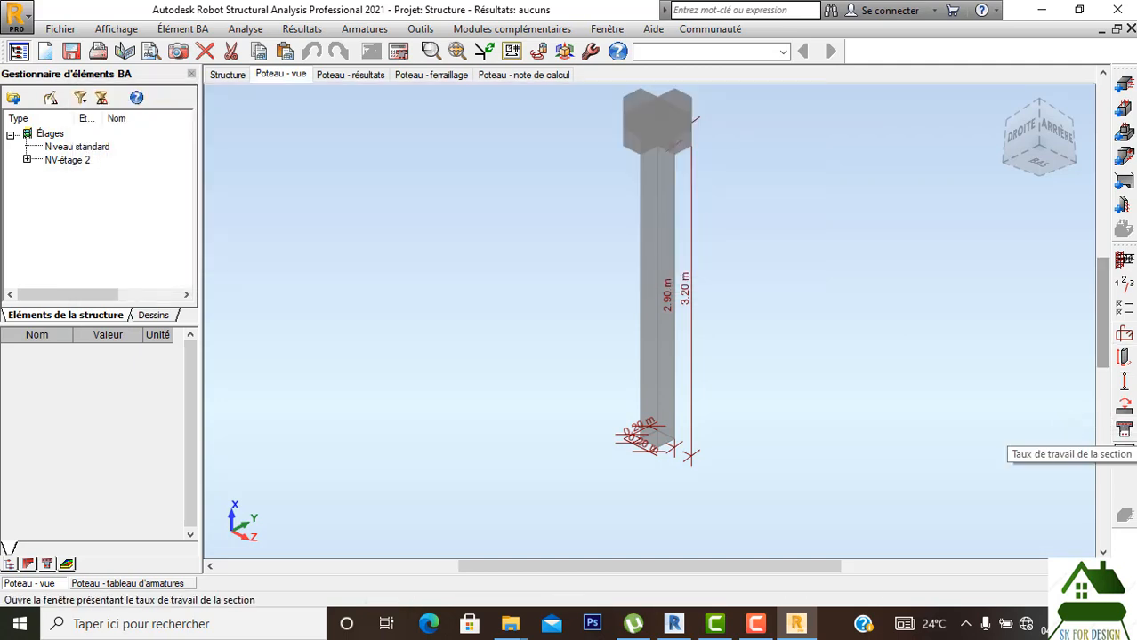
Calculate the column's reinforcement with drawings generated for calculated elements, and inspect section A-A on the resulting execution drawing.
left_click(1124, 432)
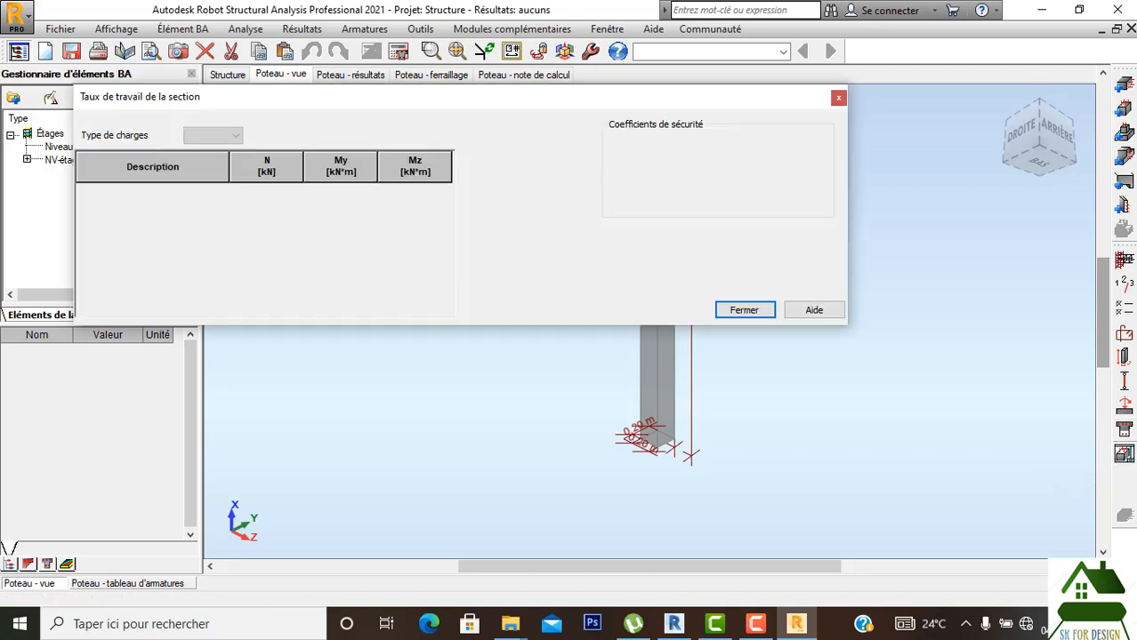
left_click(744, 310)
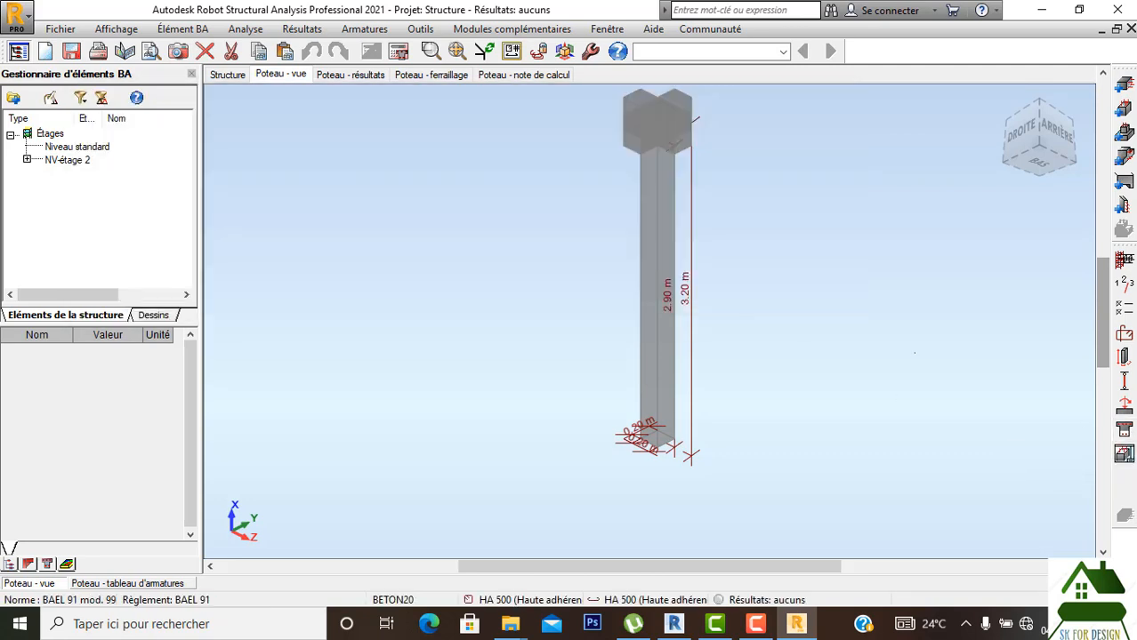
left_click(398, 51)
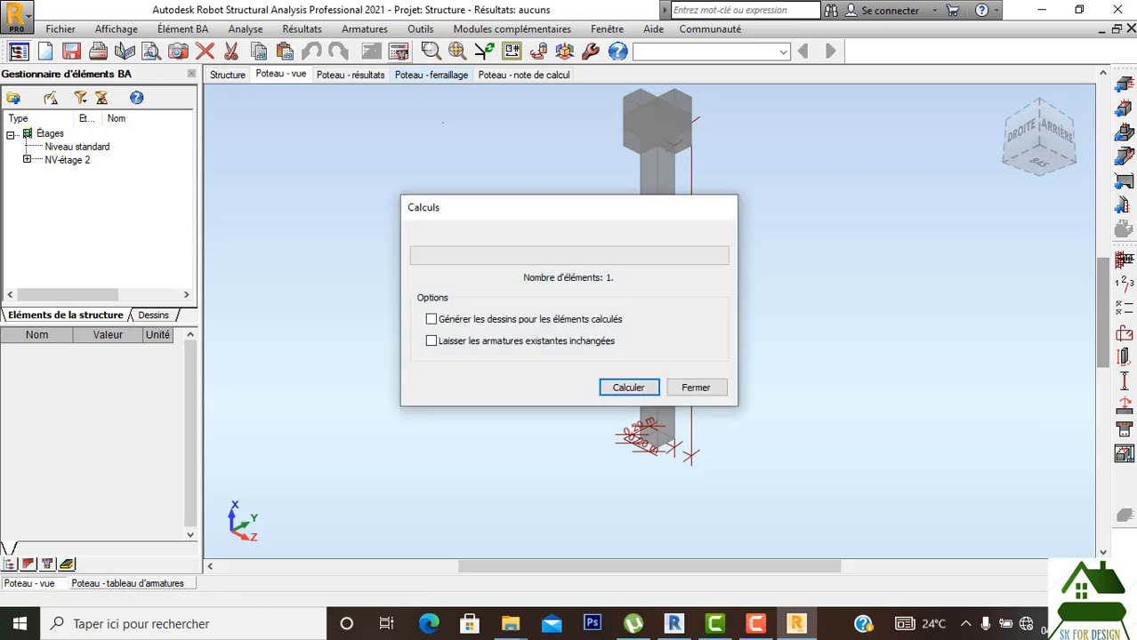
left_click(432, 319)
left_click(628, 387)
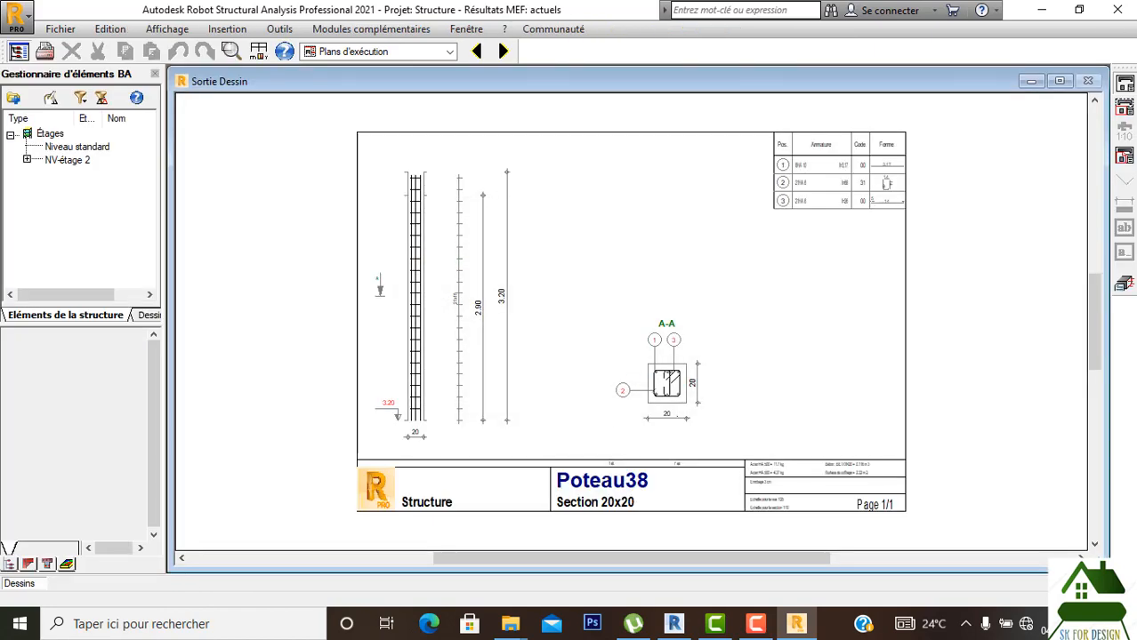
scroll(664, 392, "up", 5)
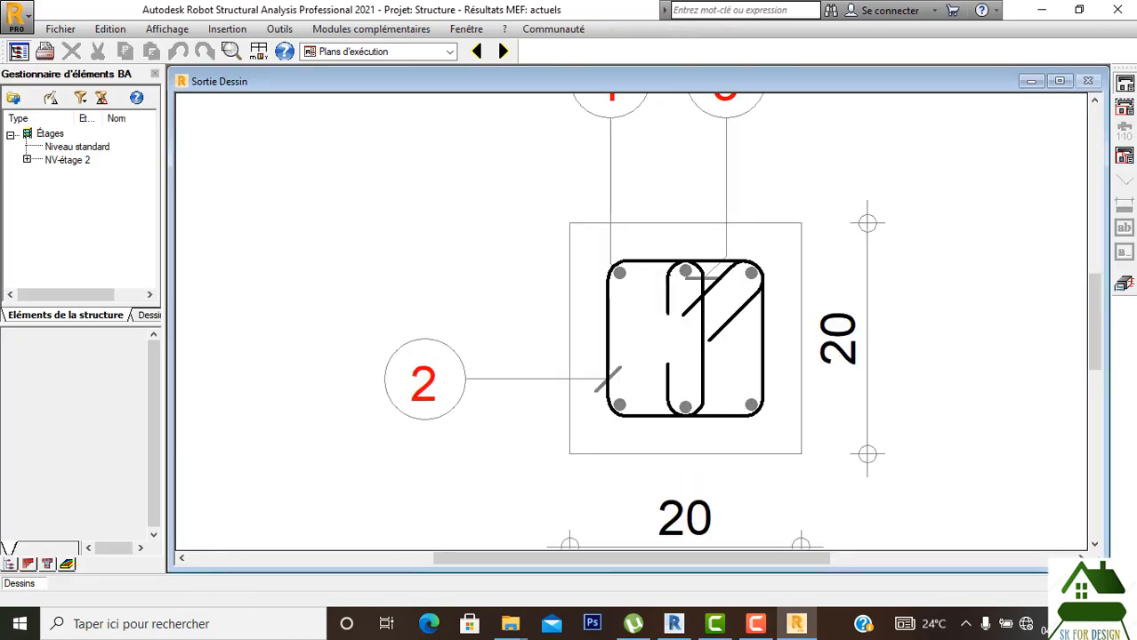
Examine the bar schedule on the column's execution drawing and return to the column model.
scroll(631, 321, "down", 5)
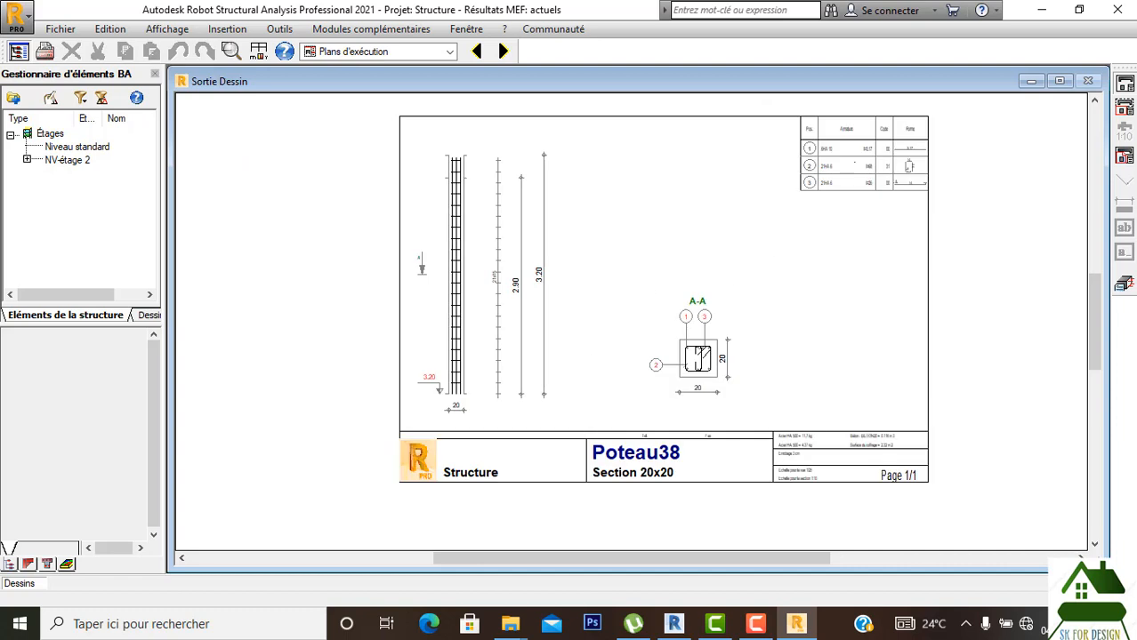
scroll(872, 148, "up", 5)
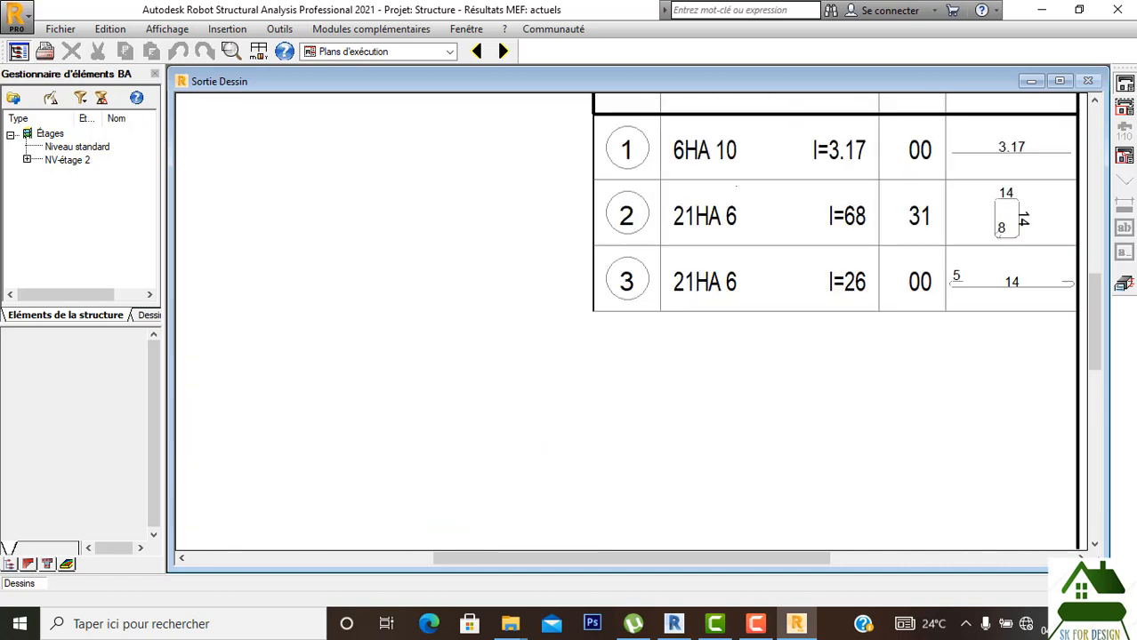
scroll(690, 281, "down", 5)
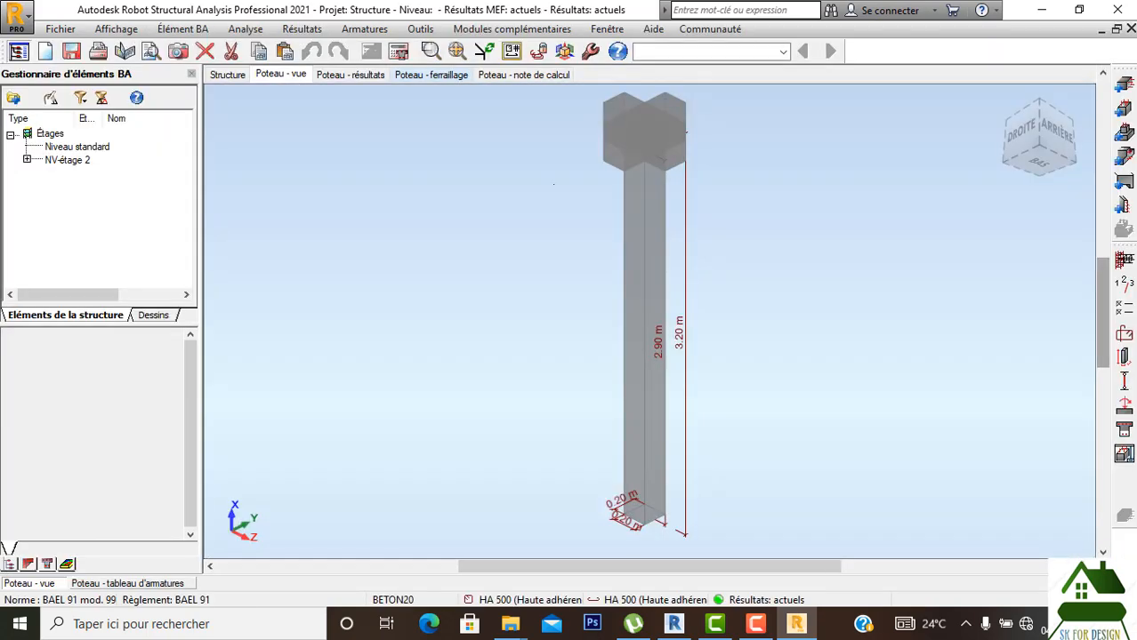
Review the column's calculation note, from the materials, geometry and assumptions through the loads and theoretical results to the reinforcement and quantities.
left_click(523, 75)
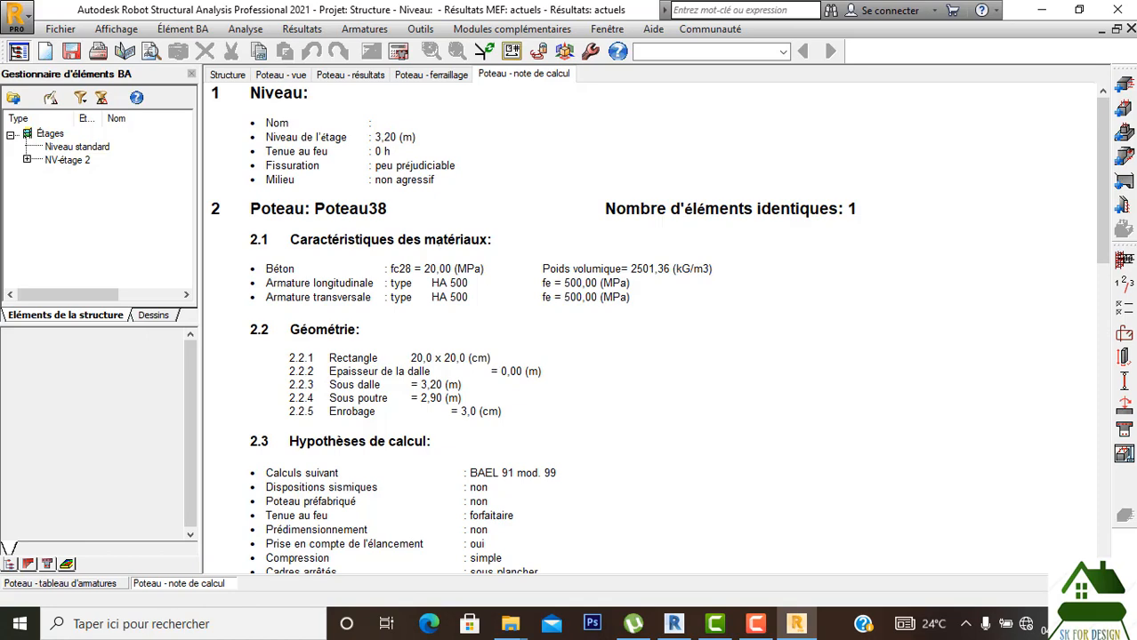
scroll(653, 329, "down", 9)
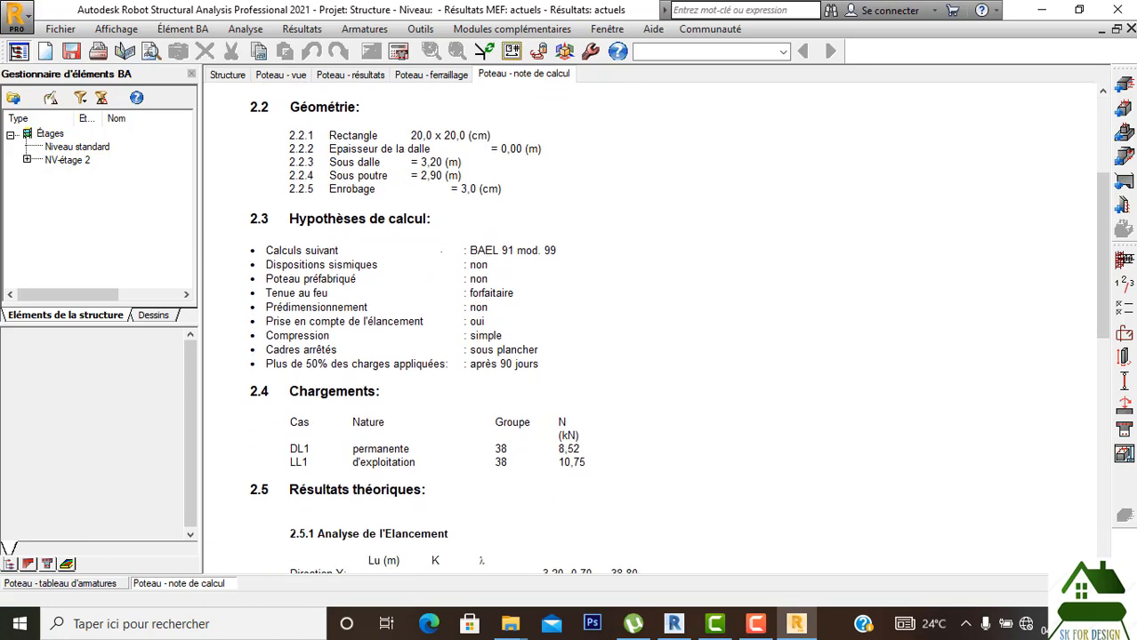
scroll(654, 329, "down", 2)
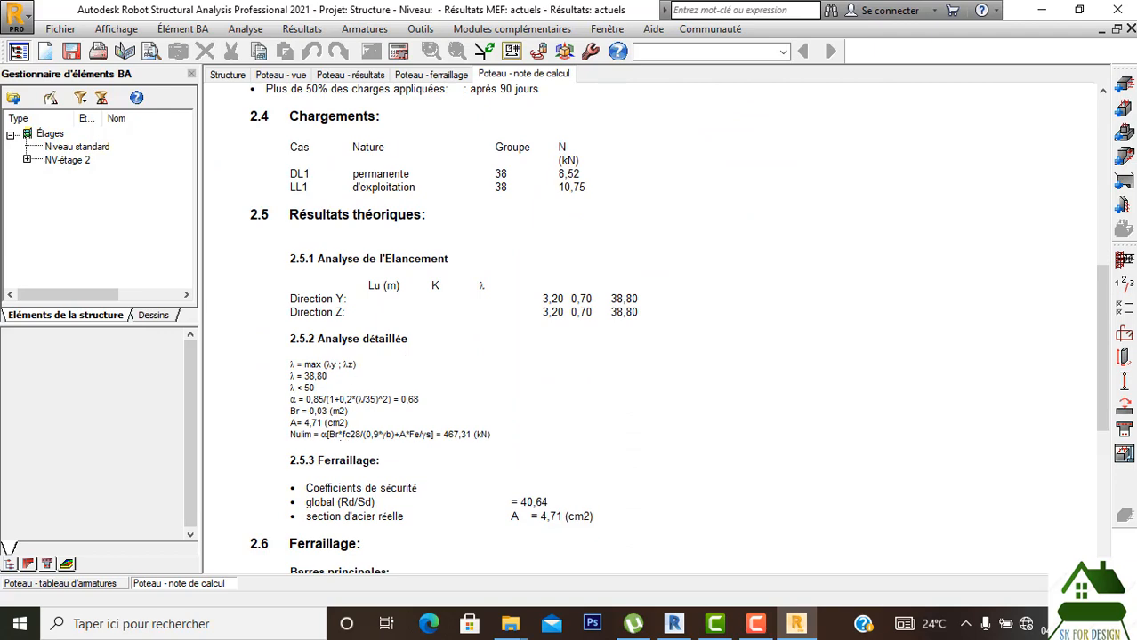
scroll(678, 329, "down", 8)
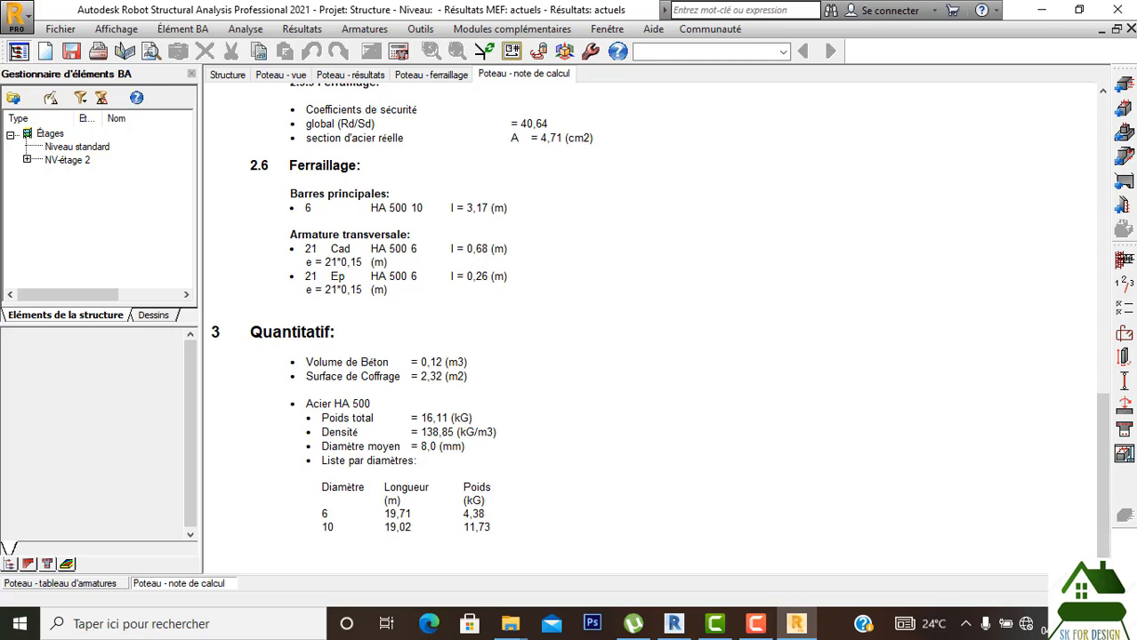
scroll(660, 322, "up", 1)
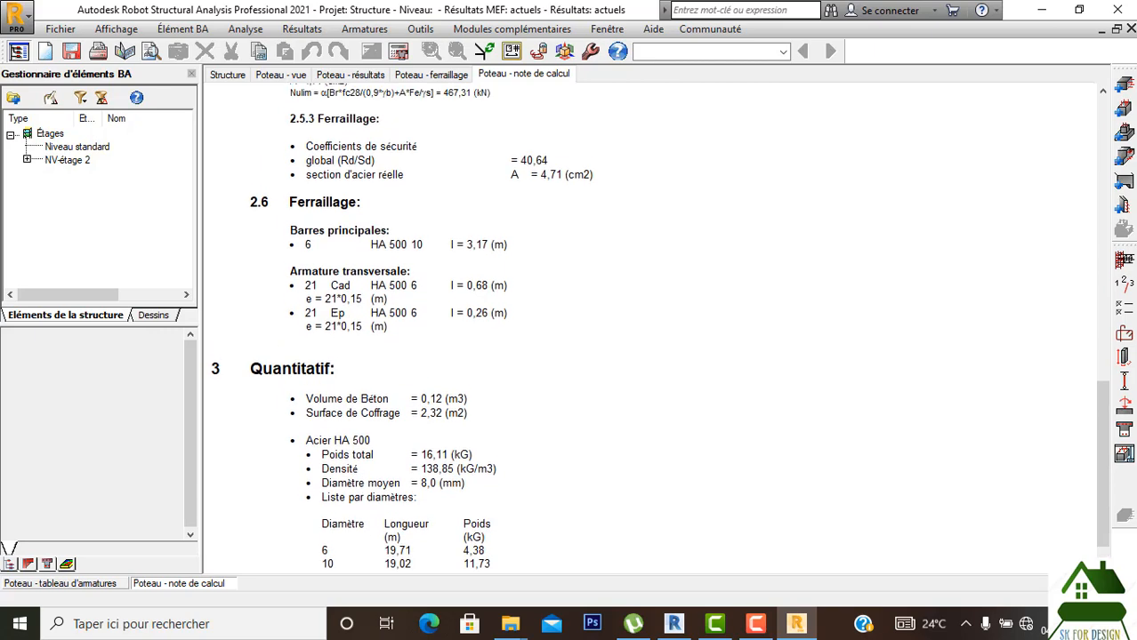
scroll(659, 327, "up", 2)
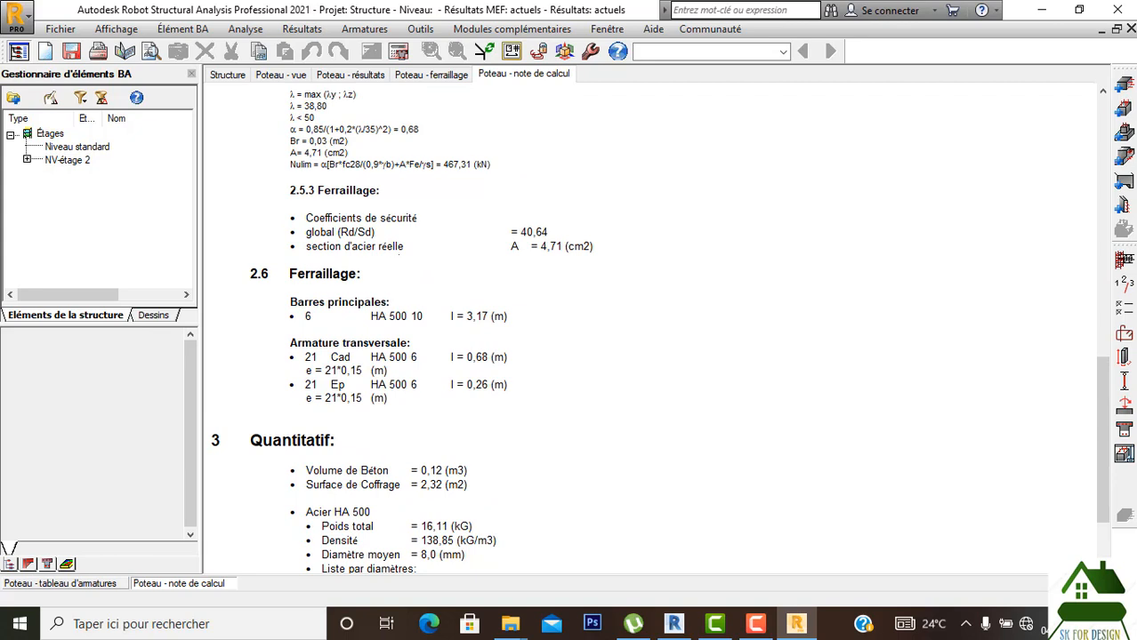
scroll(659, 326, "up", 2)
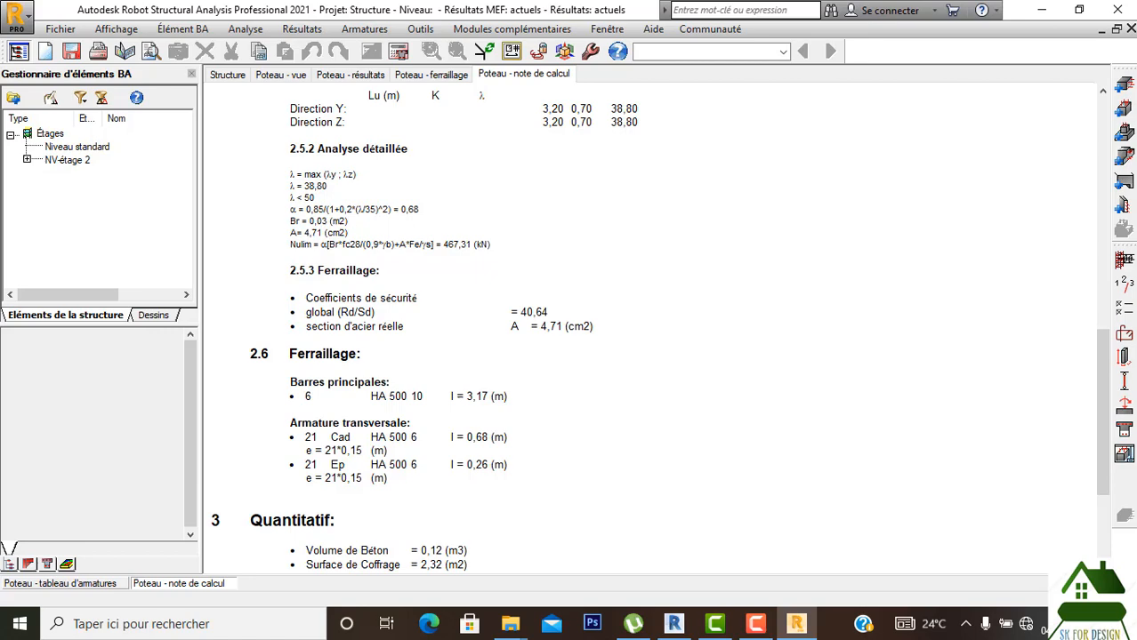
scroll(660, 328, "up", 2)
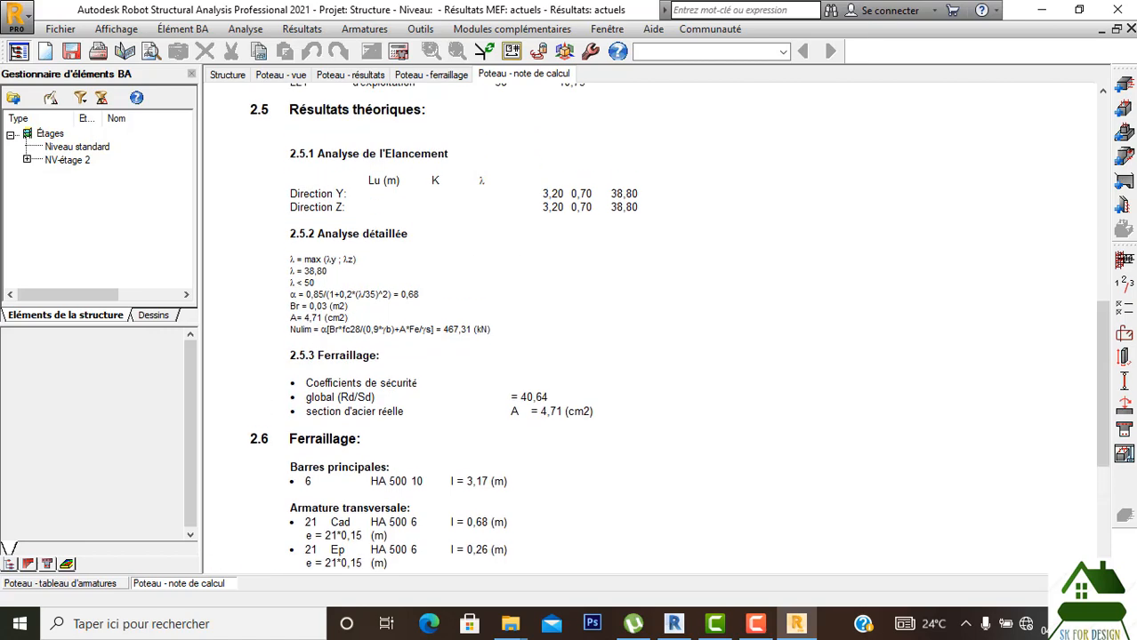
scroll(660, 328, "up", 7)
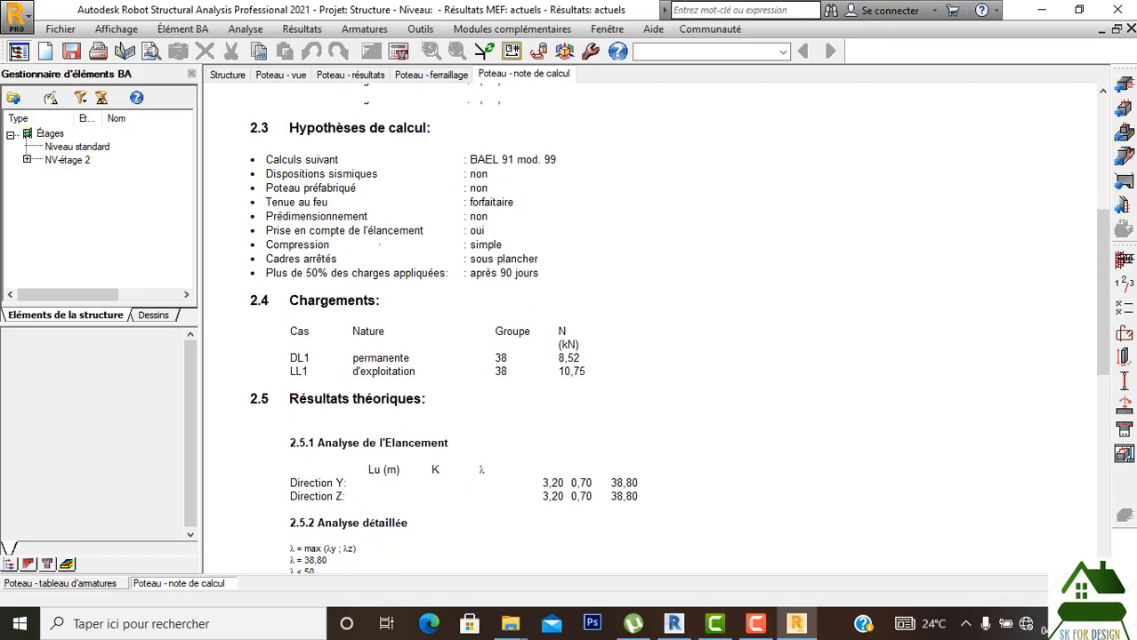
scroll(660, 328, "up", 8)
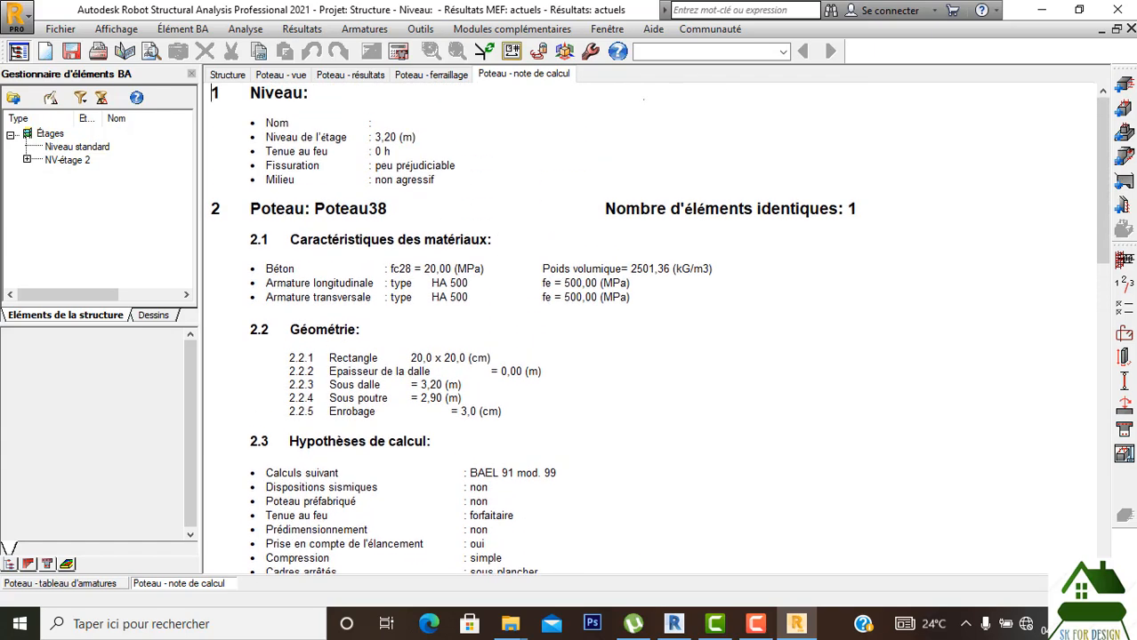
Display the column's reinforcement layout and dock the bar table below the graphic views, beside the selection pane.
left_click(409, 77)
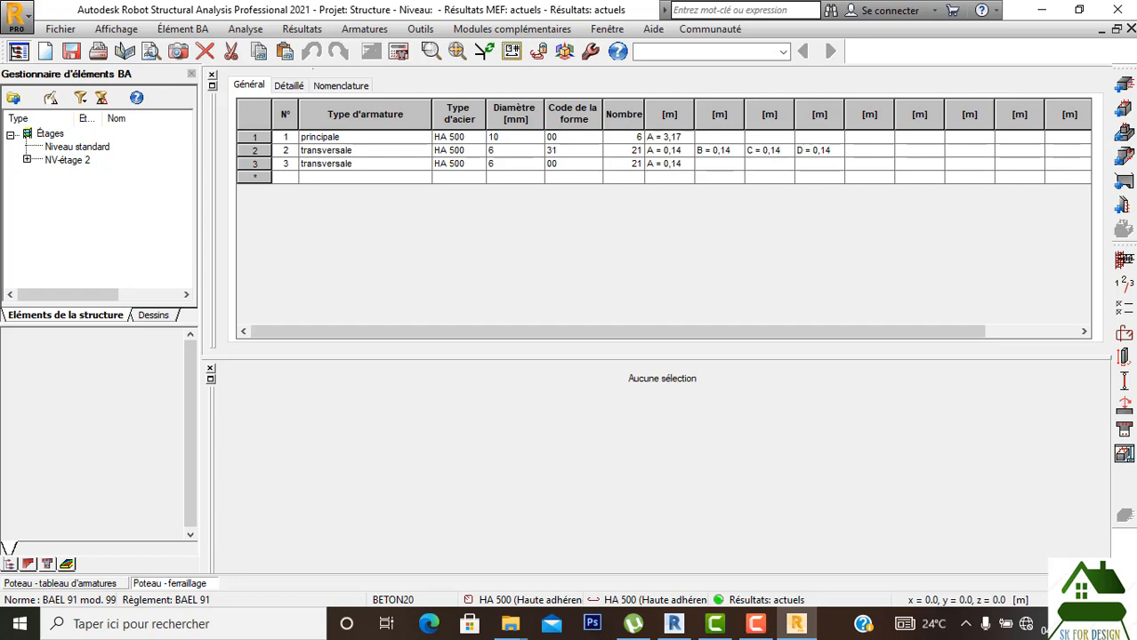
left_click(211, 85)
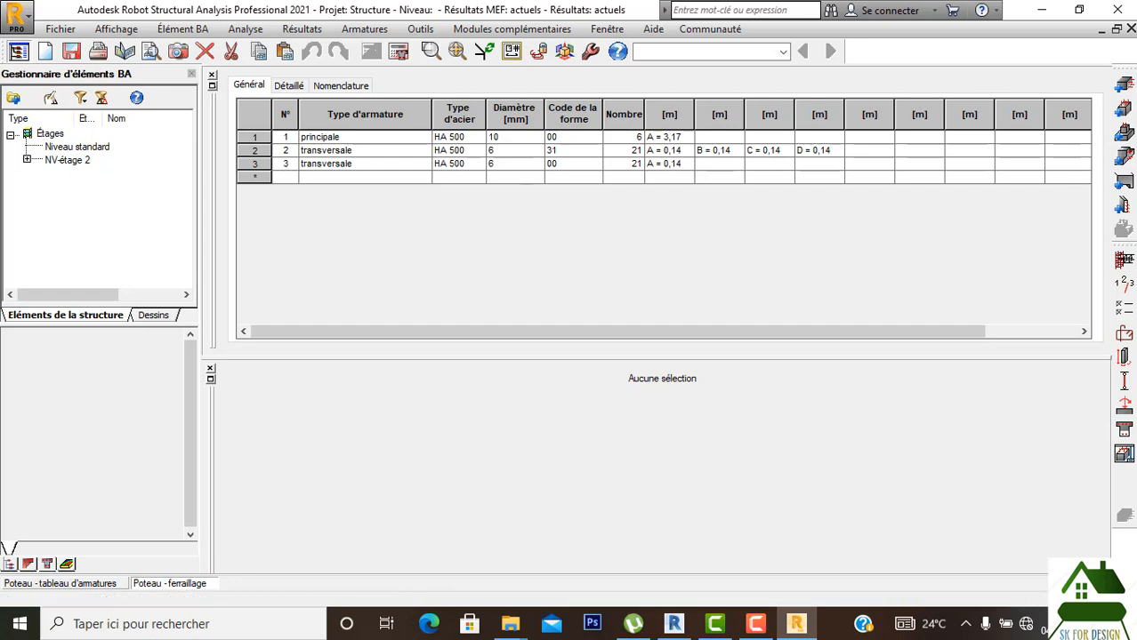
left_click_drag(343, 75, 727, 340)
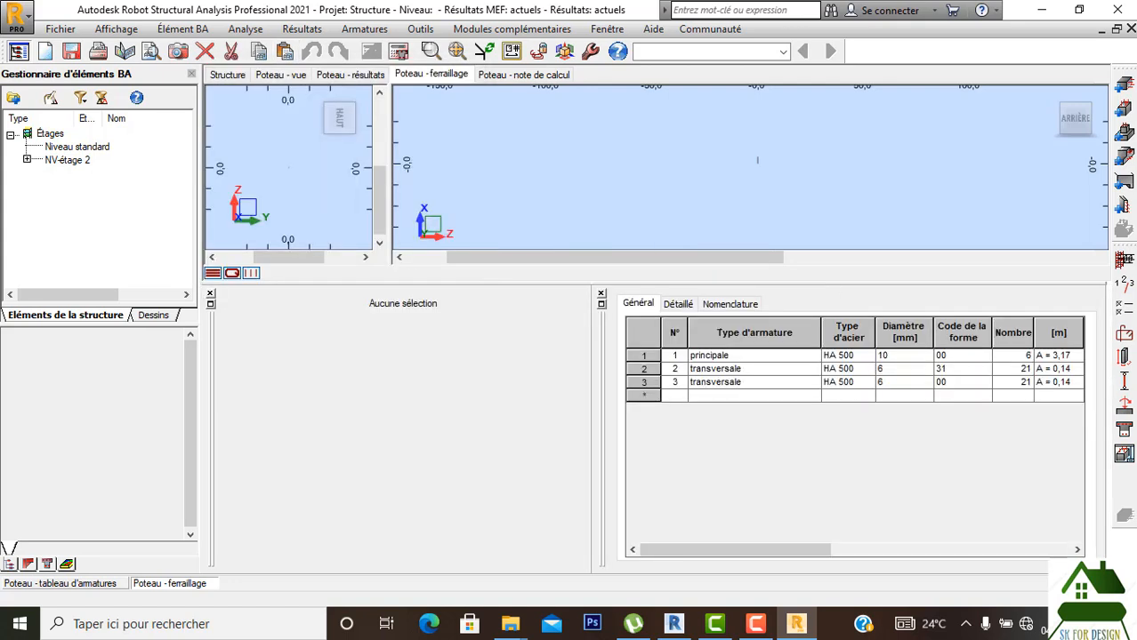
Examine the column's reinforcement in the rear elevation view.
scroll(711, 146, "up", 6)
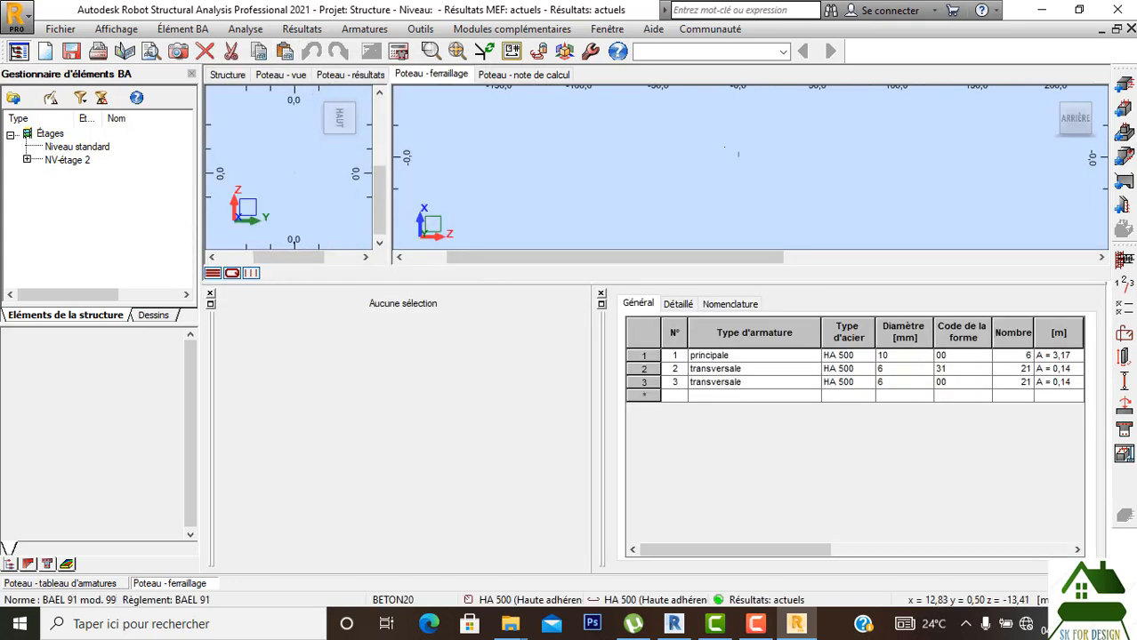
scroll(642, 218, "up", 4)
mouse_move(647, 236)
middle_mouse_down()
mouse_move(668, 161)
mouse_move(687, 140)
mouse_move(676, 172)
middle_mouse_up()
scroll(686, 136, "up", 5)
scroll(627, 147, "down", 2)
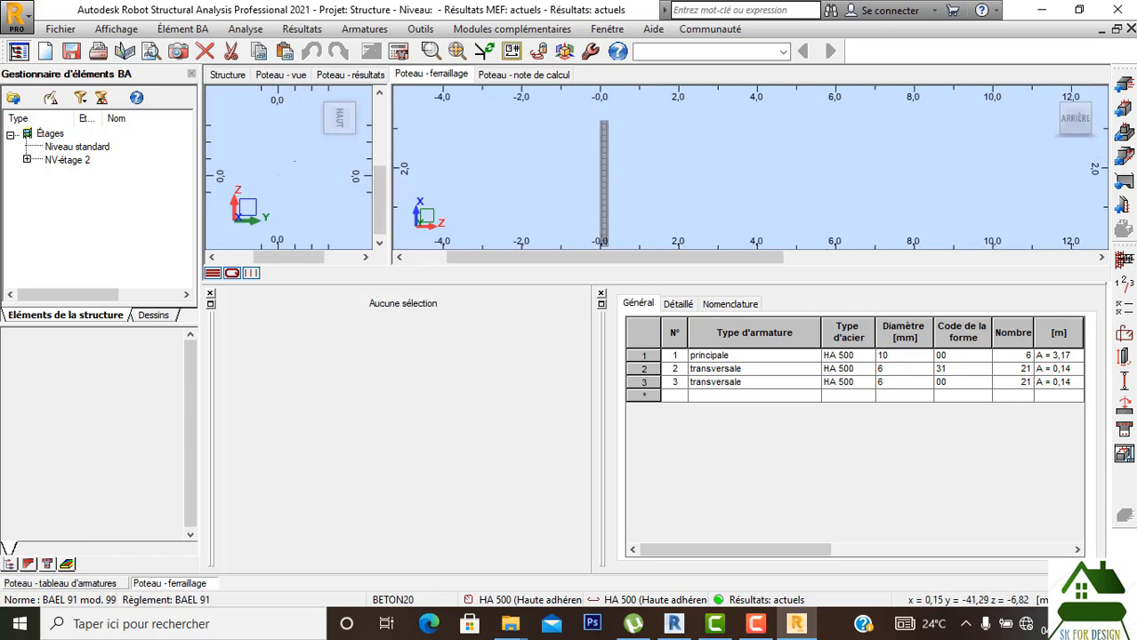
Inspect the column's reinforcement cage in 3D and in the Haut view, and frame the full height in the elevation.
scroll(329, 134, "down", 4)
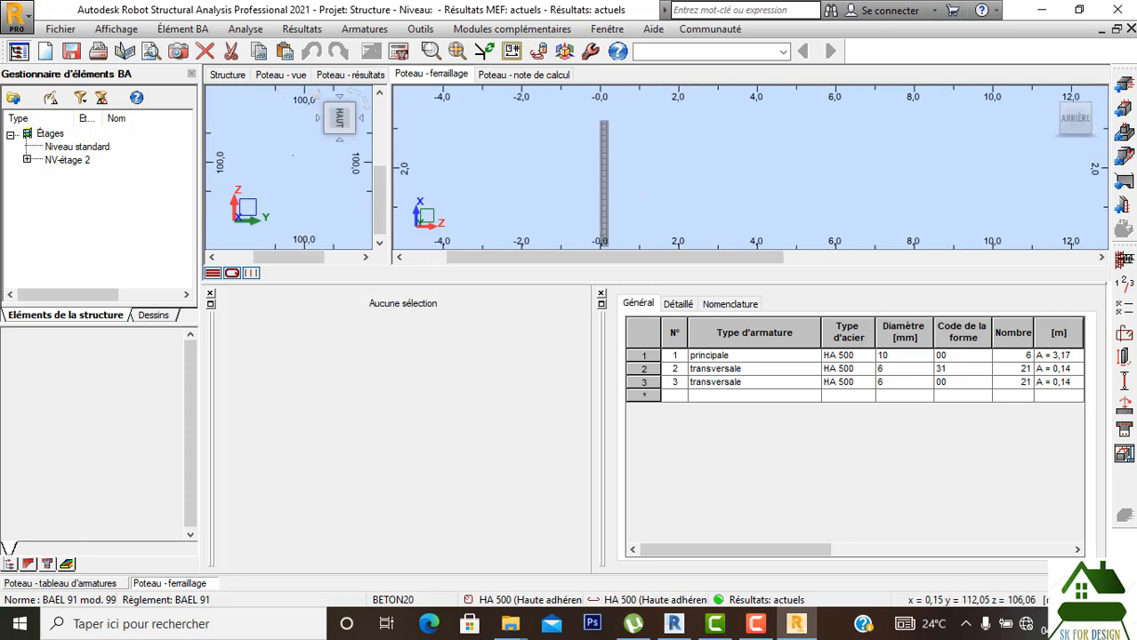
scroll(293, 156, "down", 3)
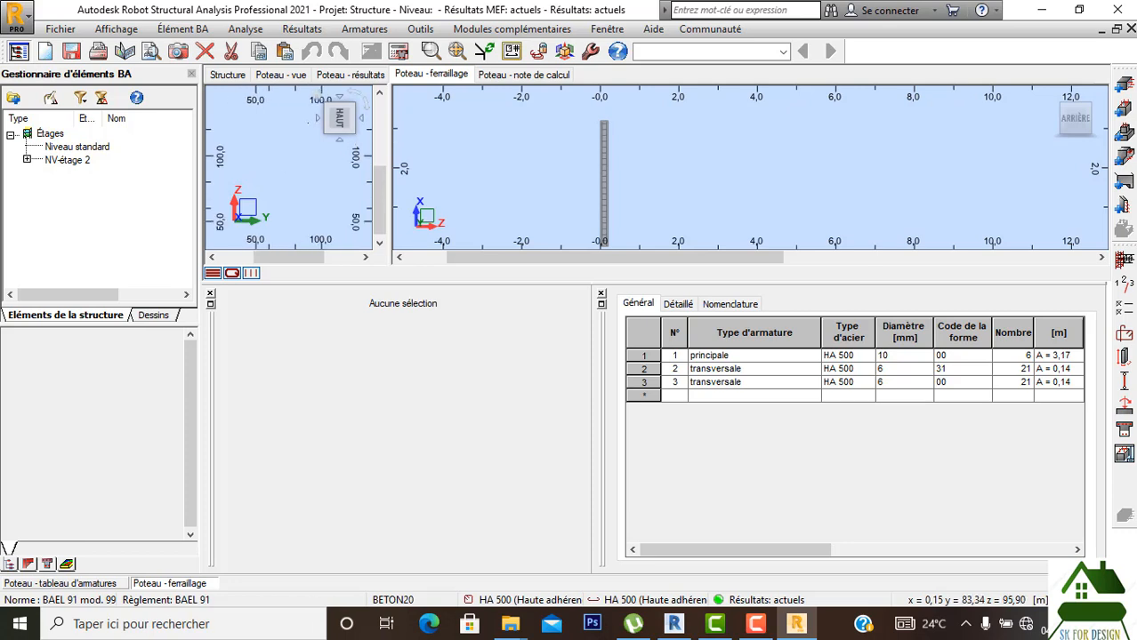
left_click(318, 96)
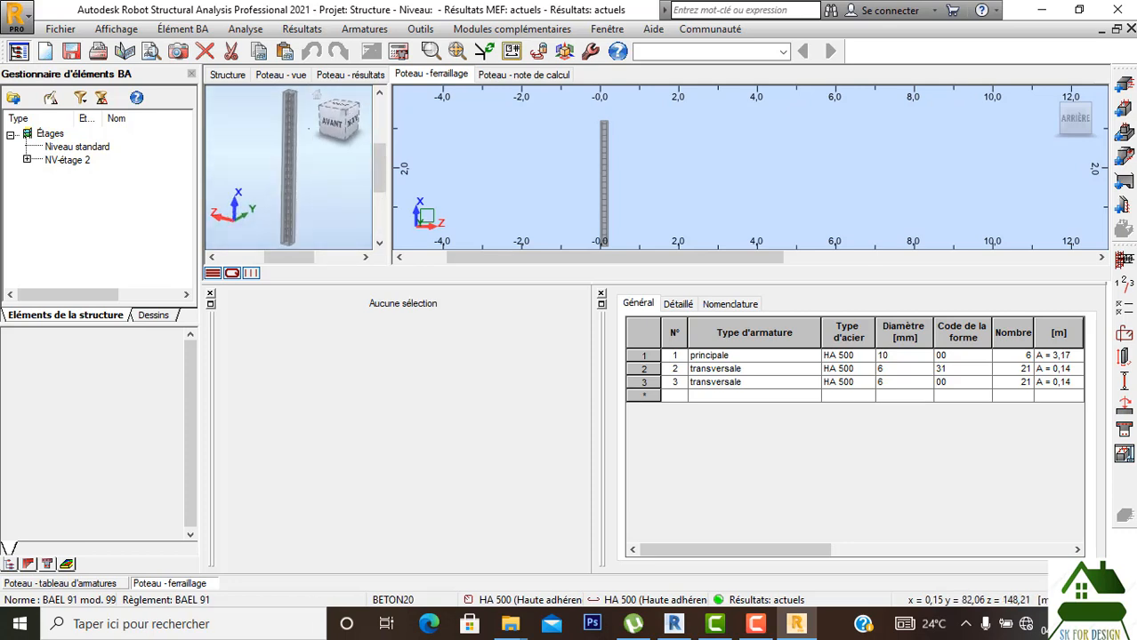
scroll(300, 166, "down", 3)
scroll(301, 166, "up", 2)
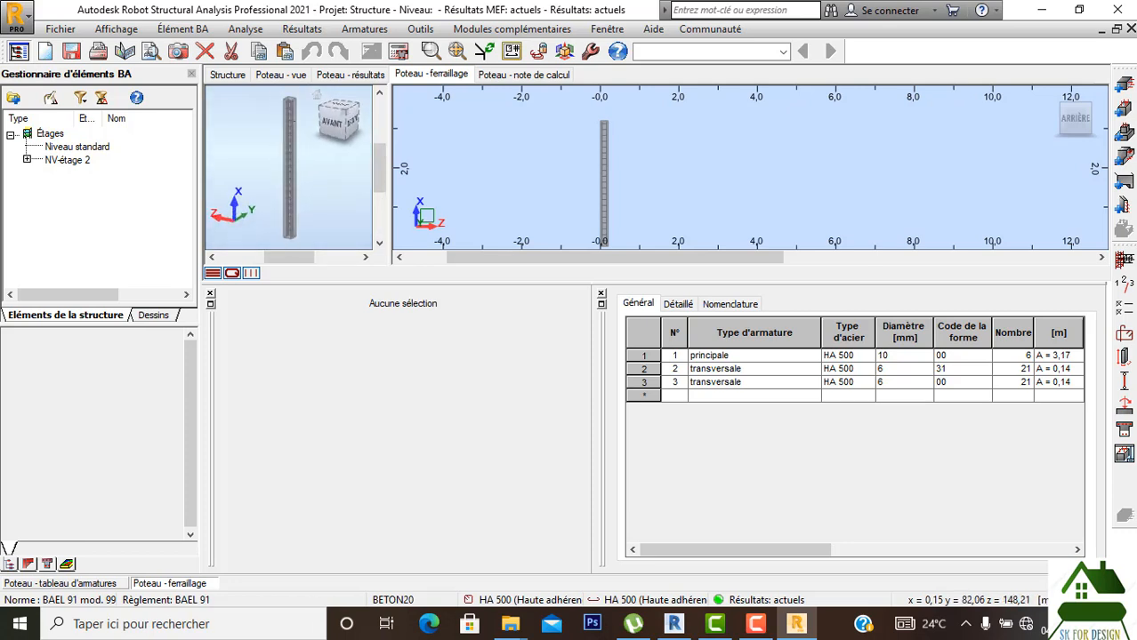
left_click(345, 107)
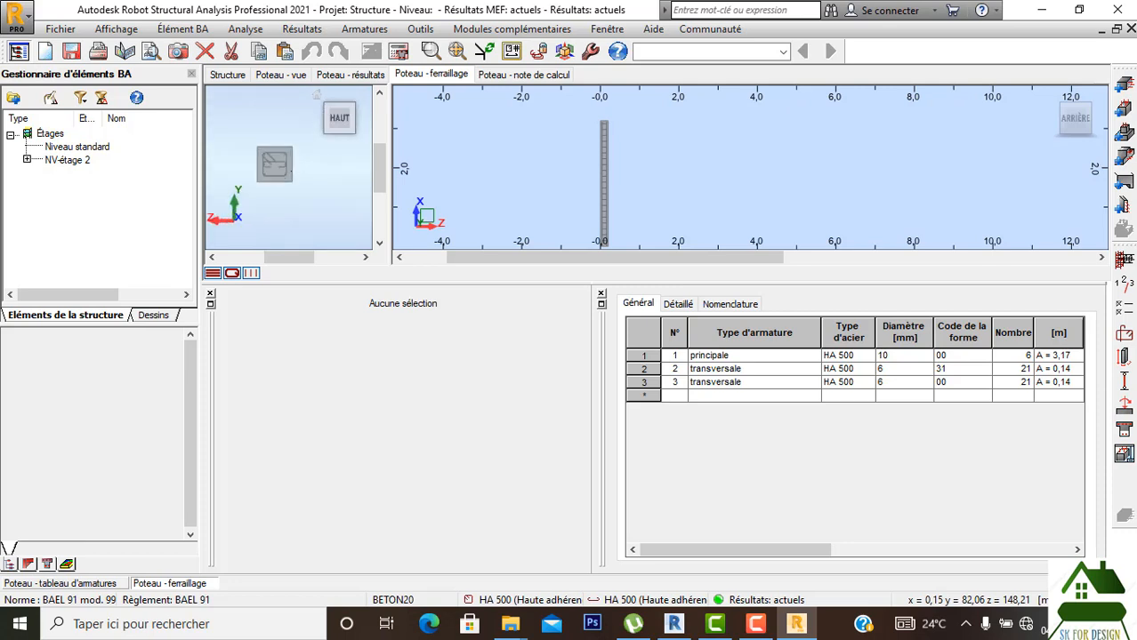
scroll(289, 169, "up", 4)
scroll(289, 169, "down", 1)
scroll(614, 164, "down", 2)
middle_click_drag(602, 163, 603, 139)
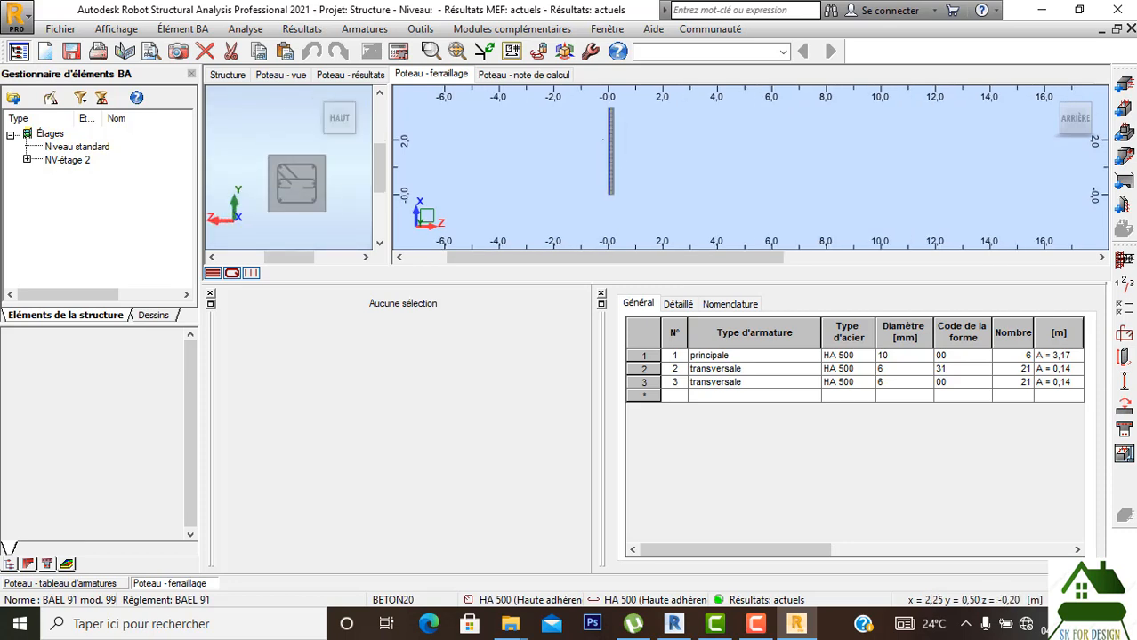
scroll(604, 140, "up", 3)
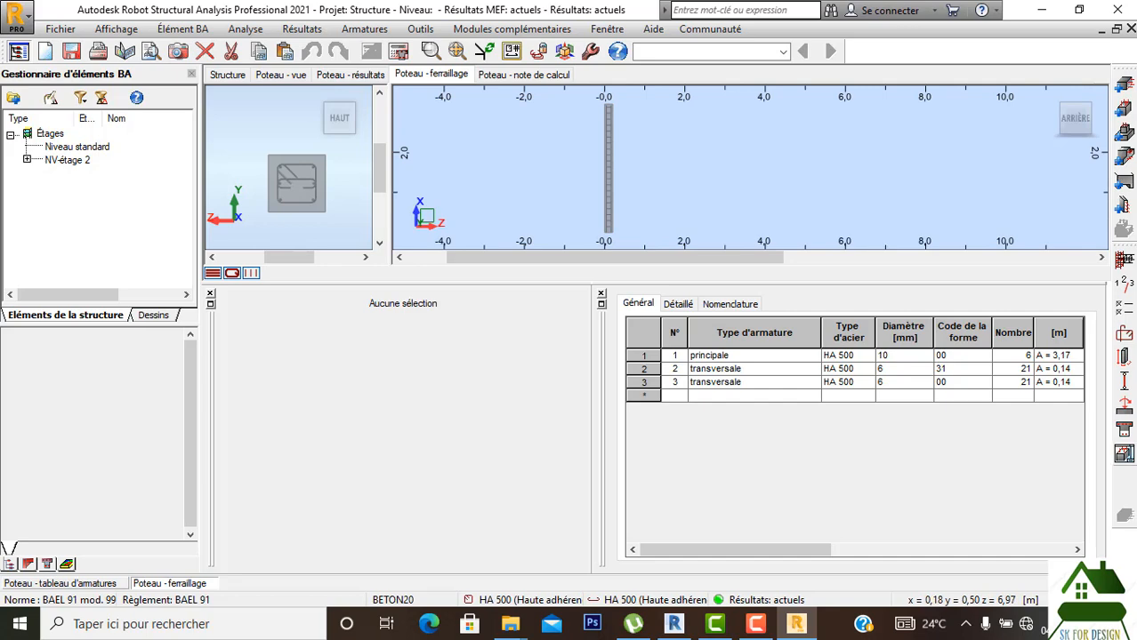
Reopen the column's execution drawing and check its elevation, section A-A and title block.
left_click(1123, 454)
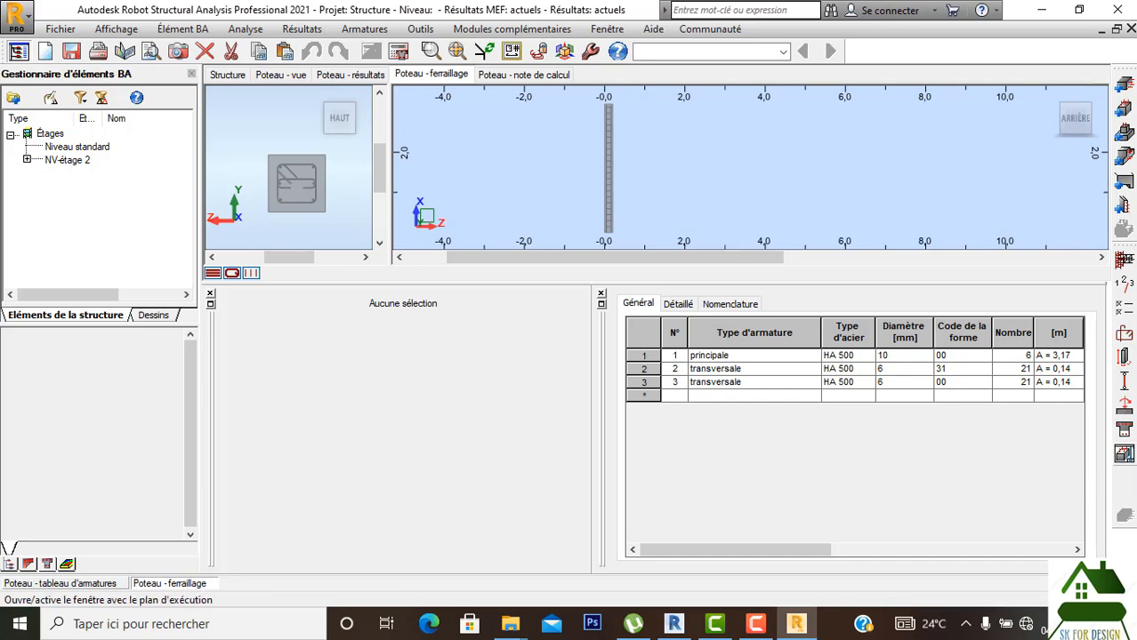
scroll(721, 231, "down", 1)
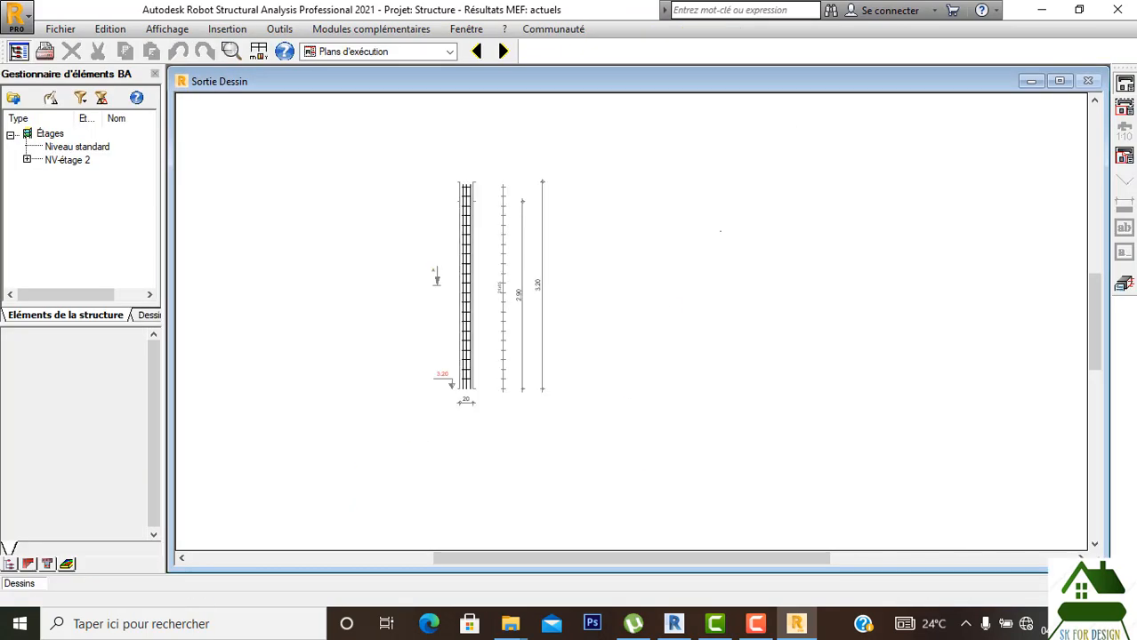
scroll(706, 356, "up", 2)
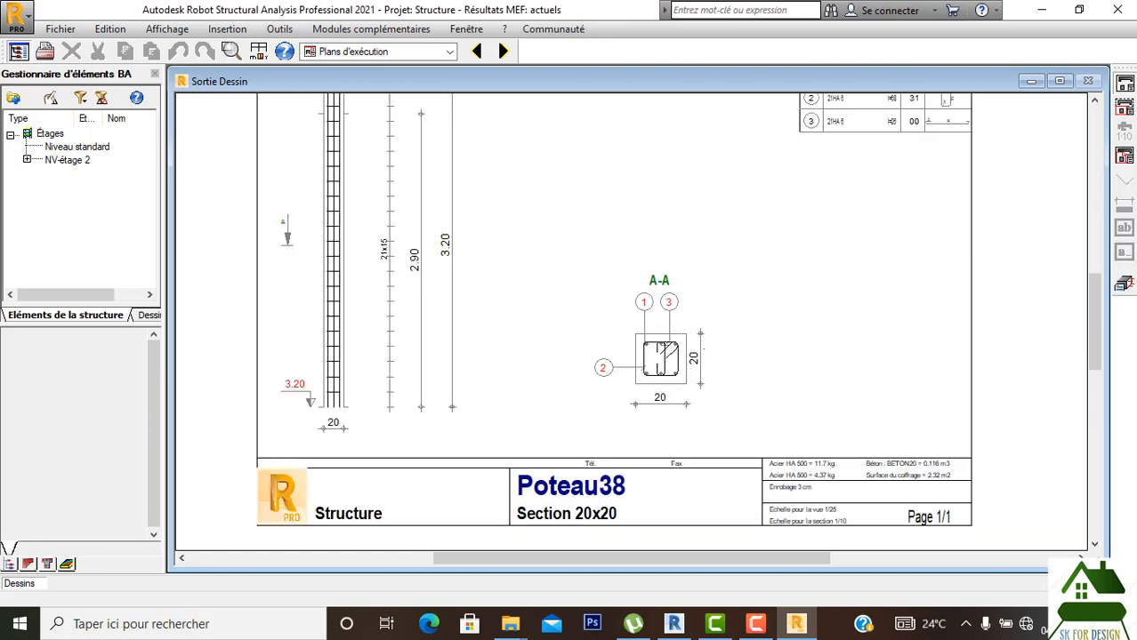
scroll(714, 344, "down", 1)
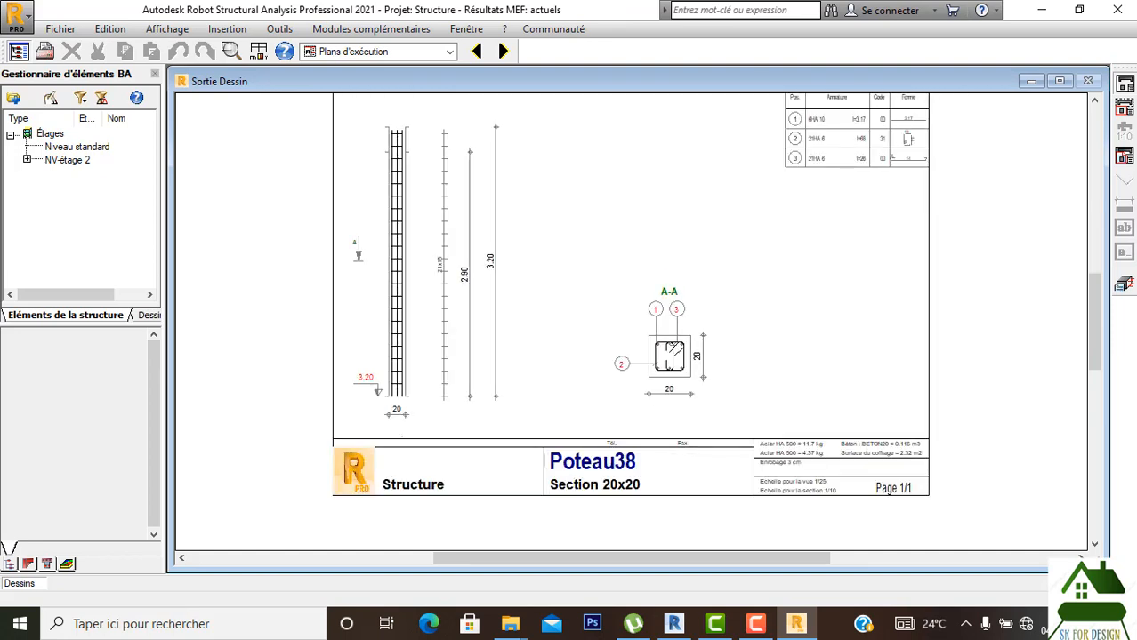
scroll(657, 454, "down", 1)
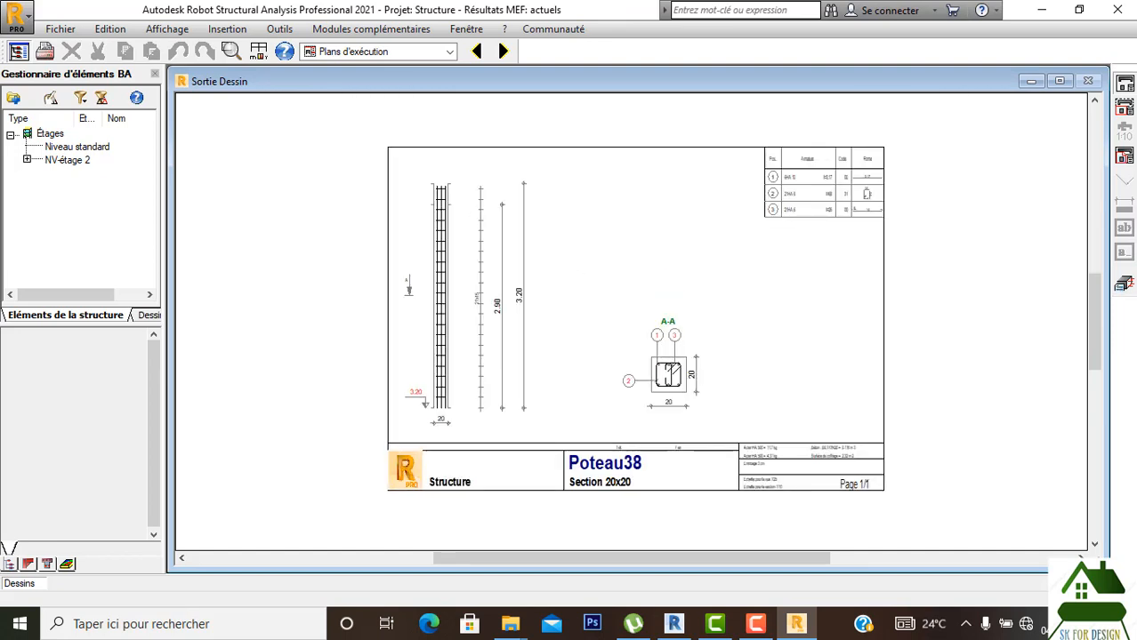
Save the project in ROBOT (*.rtd) format over the existing file Structure.
left_click(60, 29)
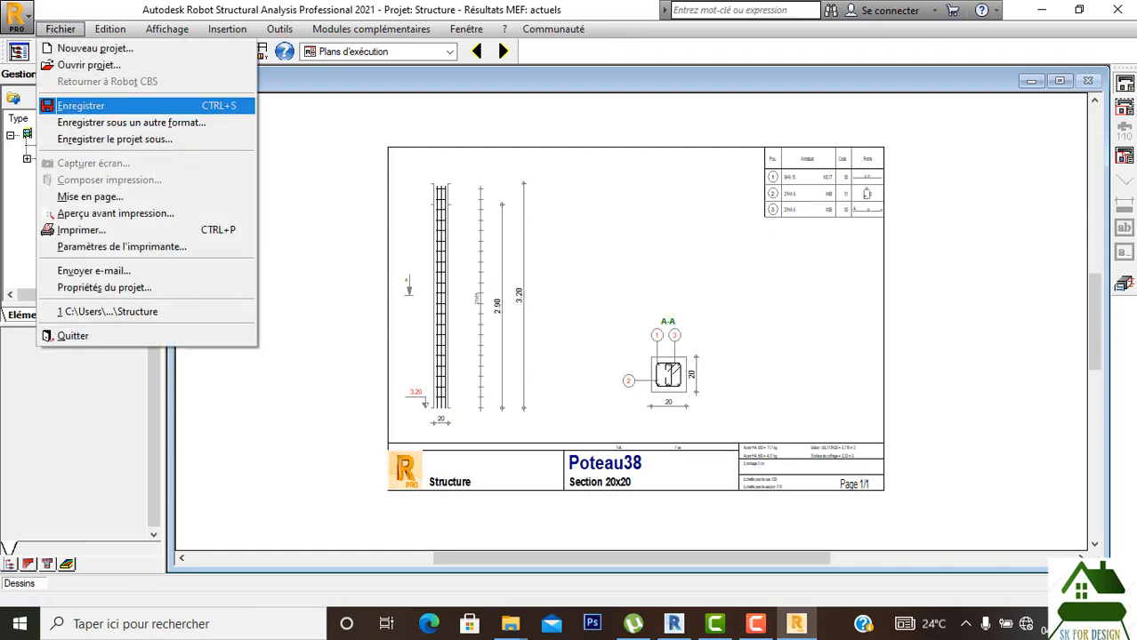
left_click(80, 104)
left_click(463, 220)
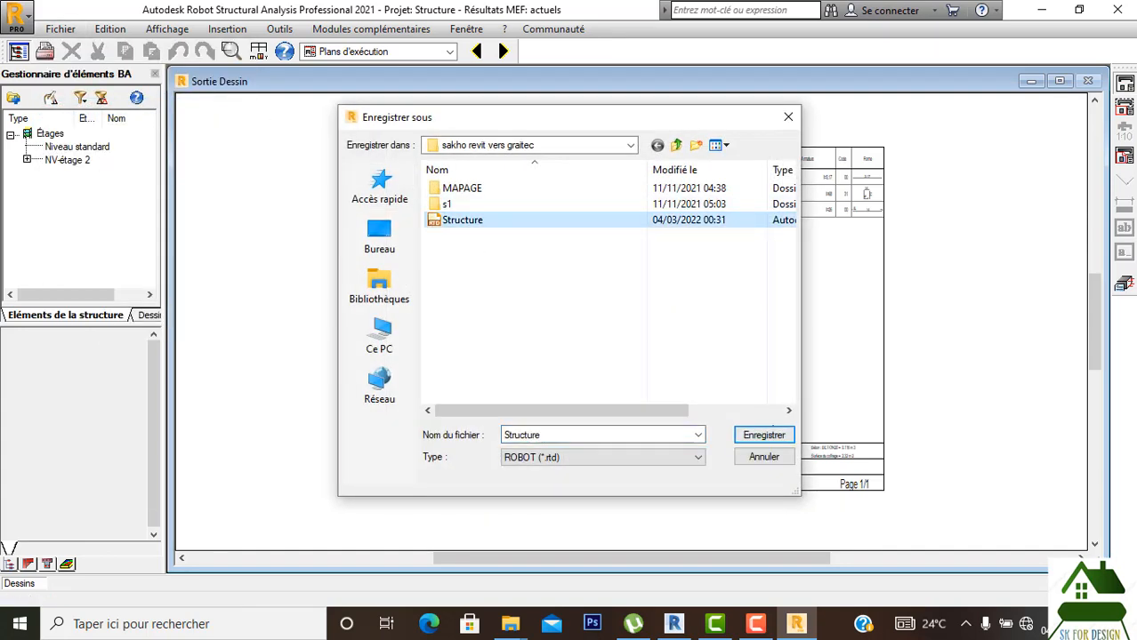
left_click(763, 435)
left_click(631, 311)
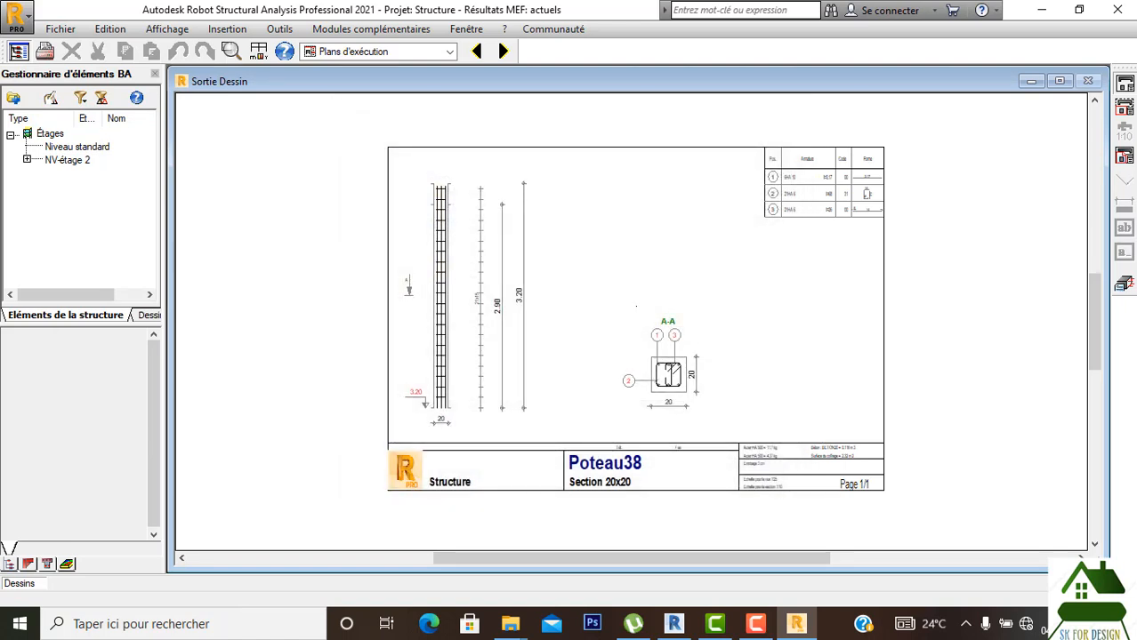
Check the whole execution drawing sheet and return to the column's reinforcement layout and schedule.
scroll(660, 307, "down", 1)
scroll(686, 390, "up", 1)
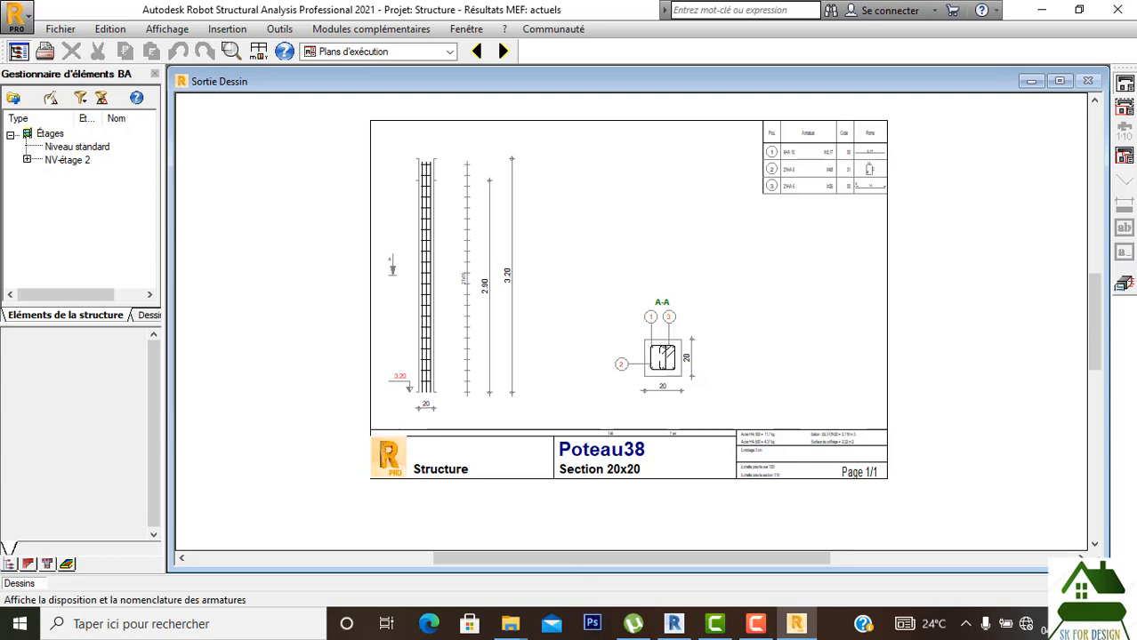
left_click(1124, 284)
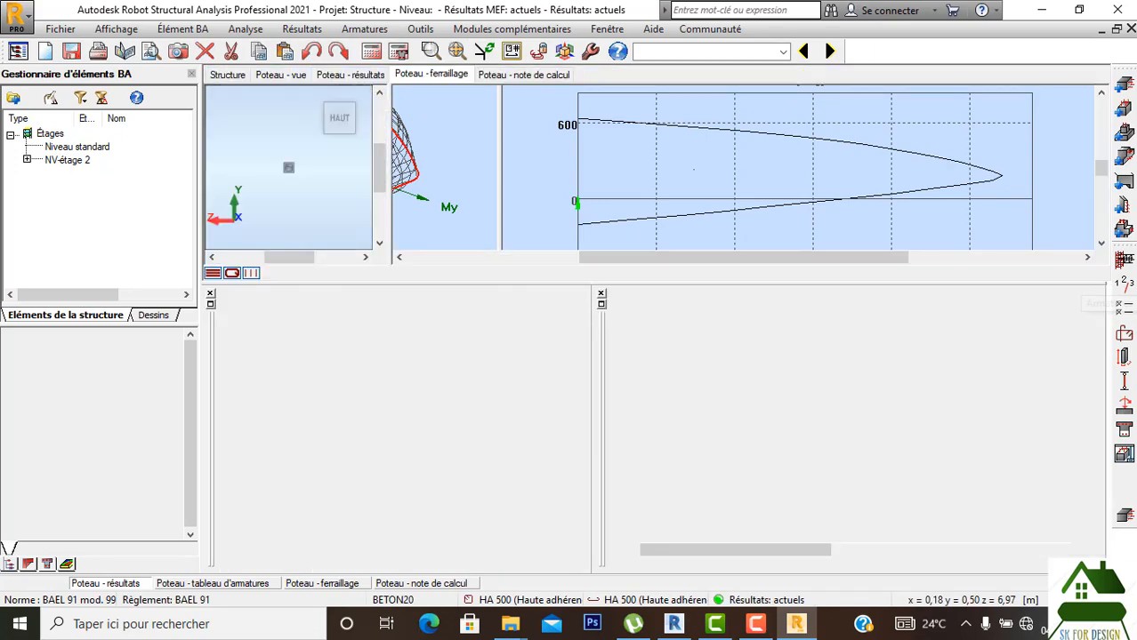
Return to the building's geometry and open NV-étage 2 beam 50 (20X30) for reinforcement to BAEL 91 using simple cases DL1 and LL1.
left_click(685, 80)
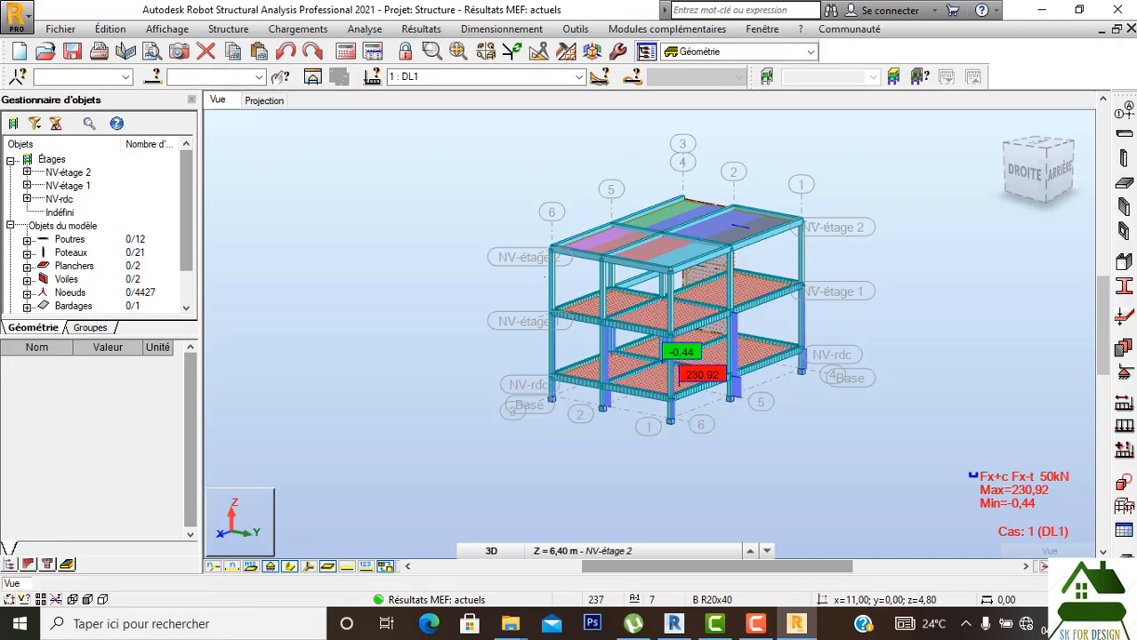
scroll(545, 281, "up", 3)
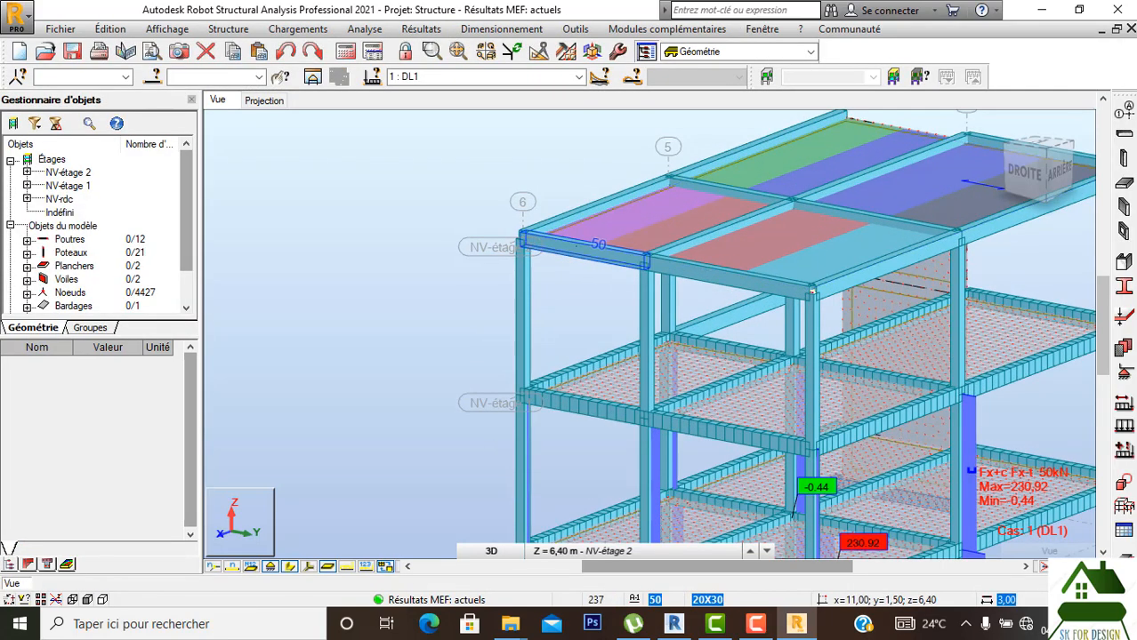
left_click(587, 249)
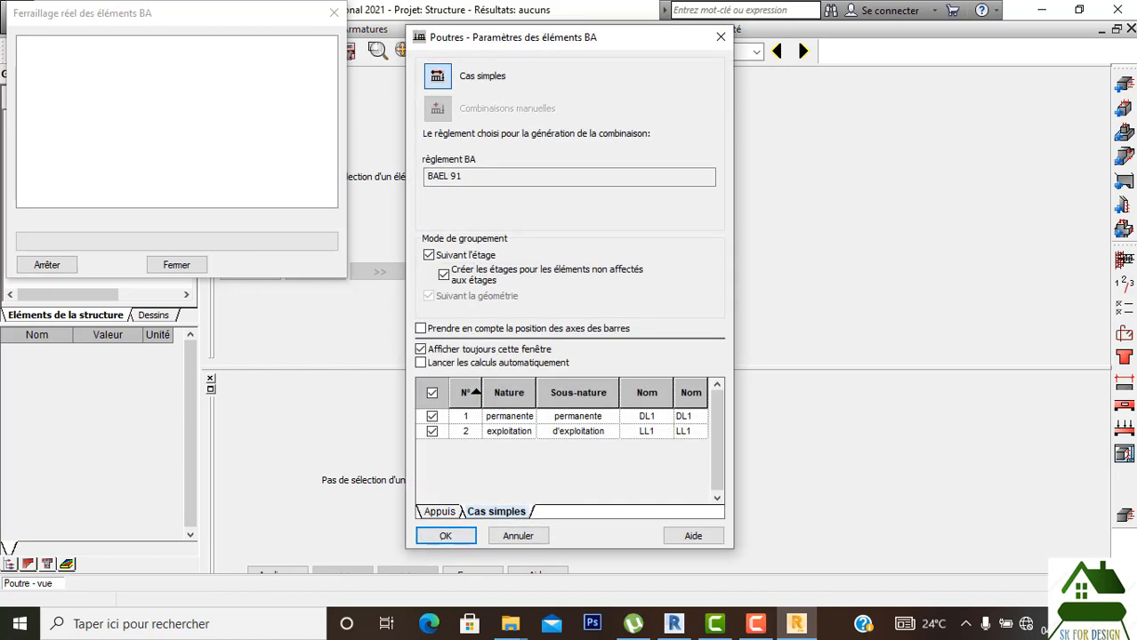
key("Return")
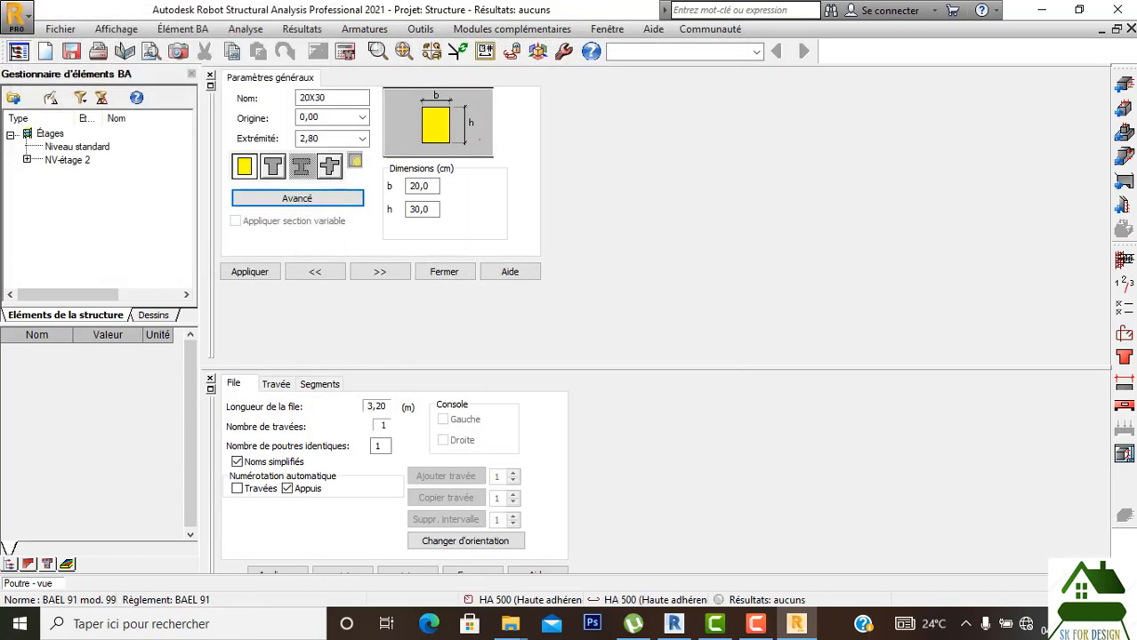
Calculate the beam's reinforcement with drawing generation enabled and check its execution drawing, including sections A-A and B-B.
left_click(345, 51)
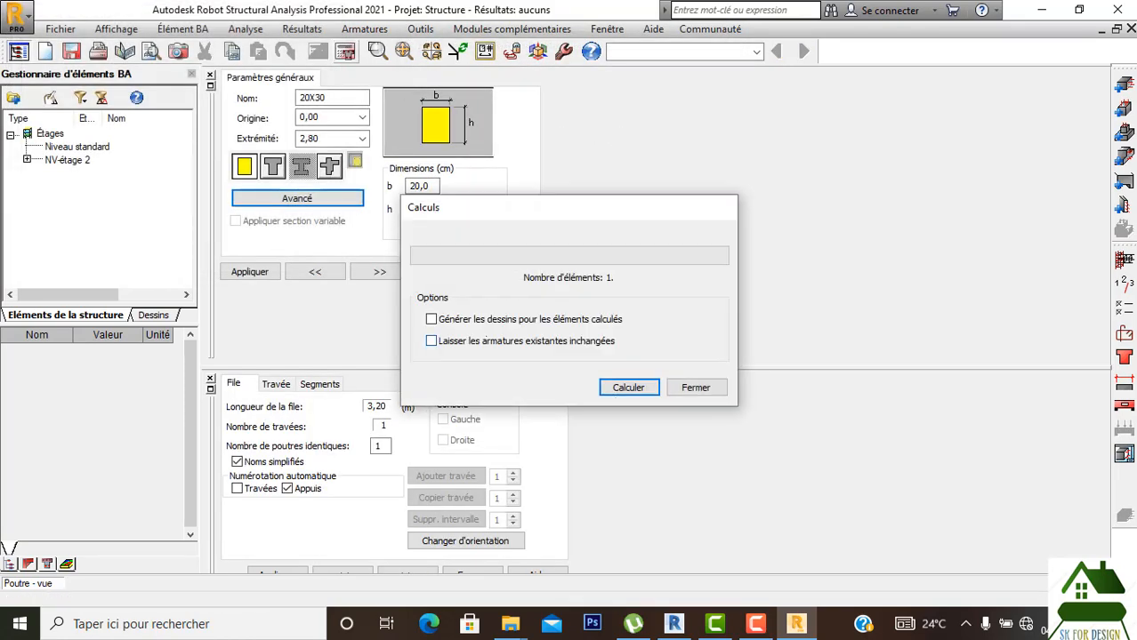
left_click(432, 319)
left_click(629, 388)
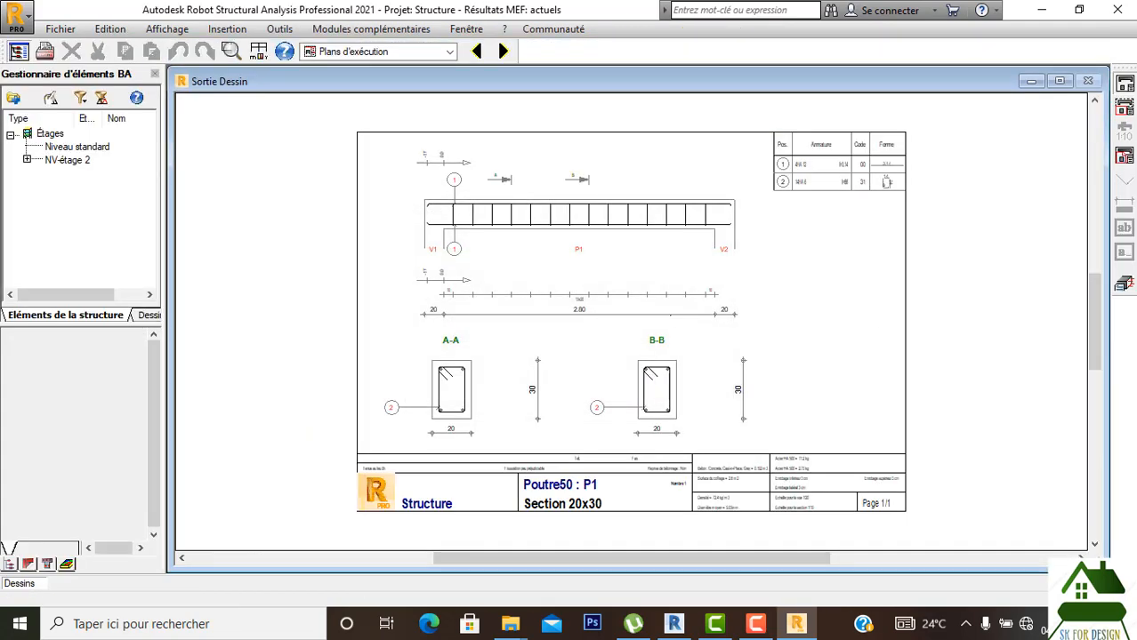
scroll(605, 207, "up", 2)
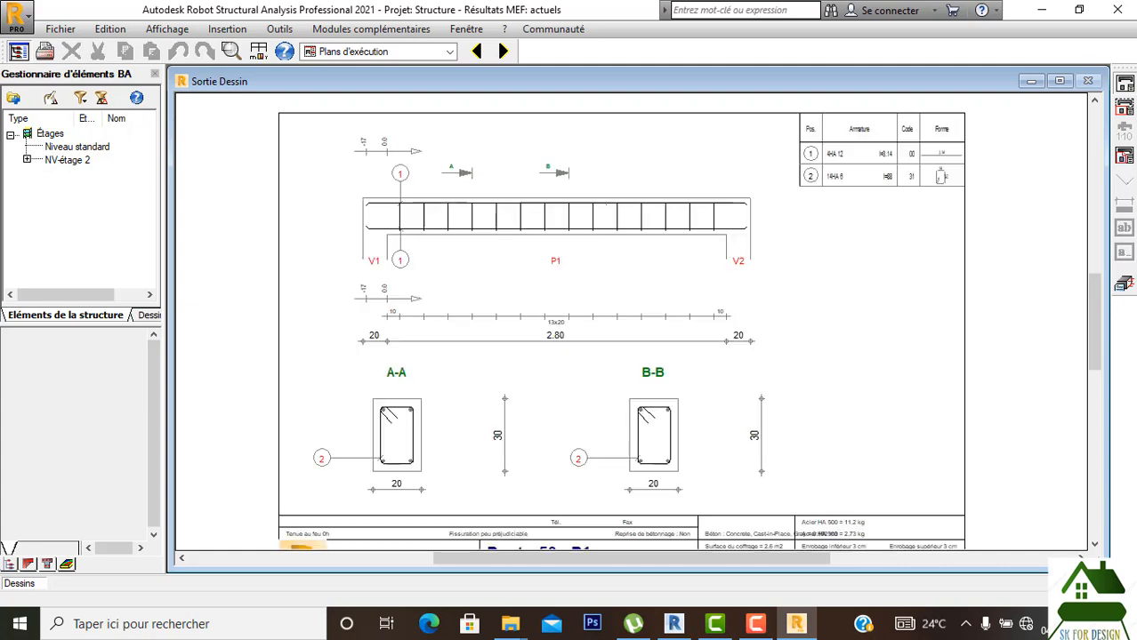
scroll(516, 266, "down", 1)
scroll(618, 427, "down", 1)
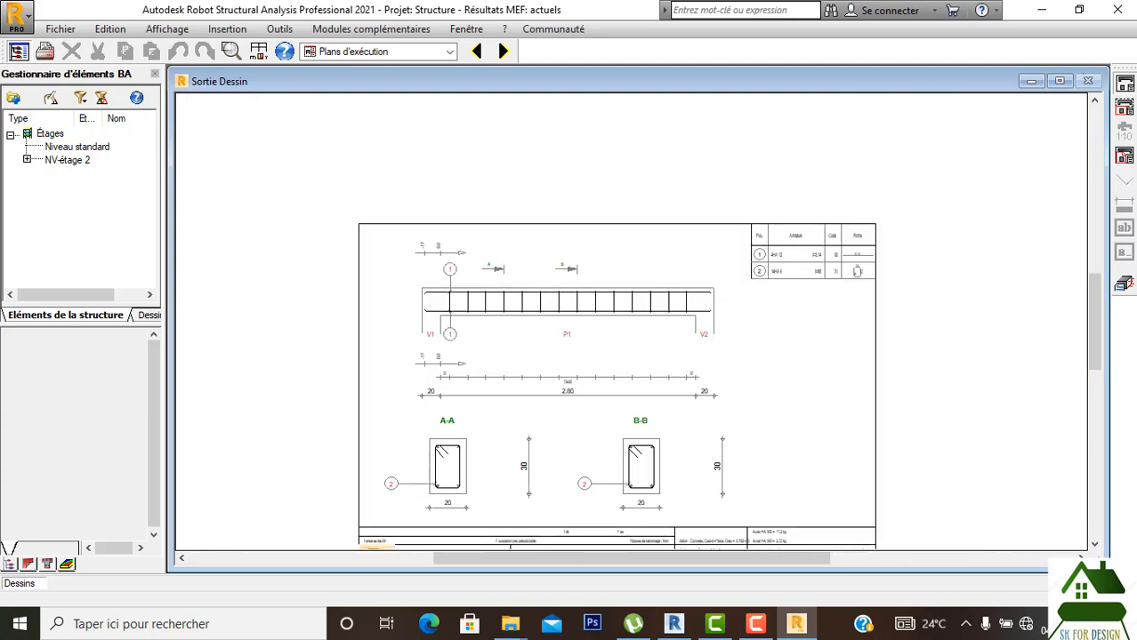
Return to the building's geometry model, save the project and clear the beam selection.
left_click(477, 52)
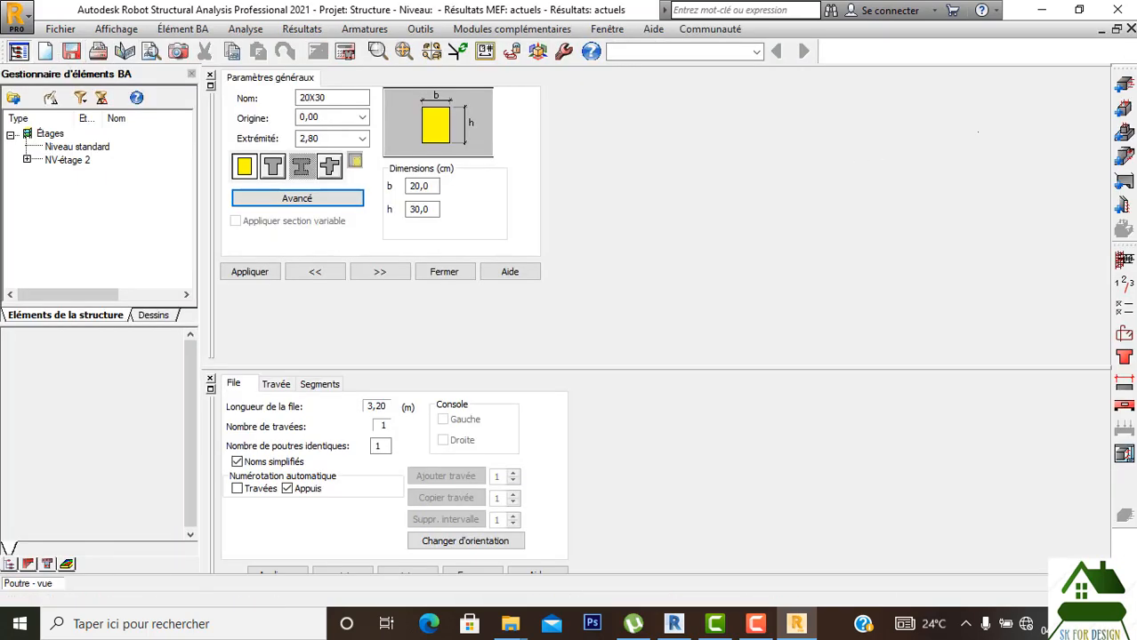
left_click(685, 51)
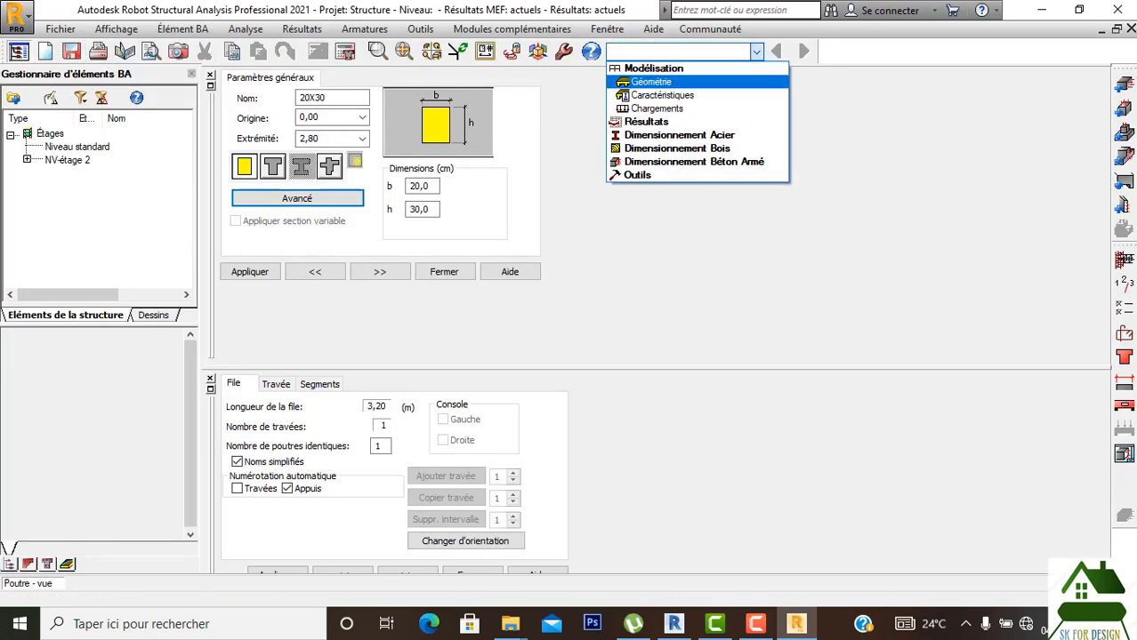
left_click(658, 84)
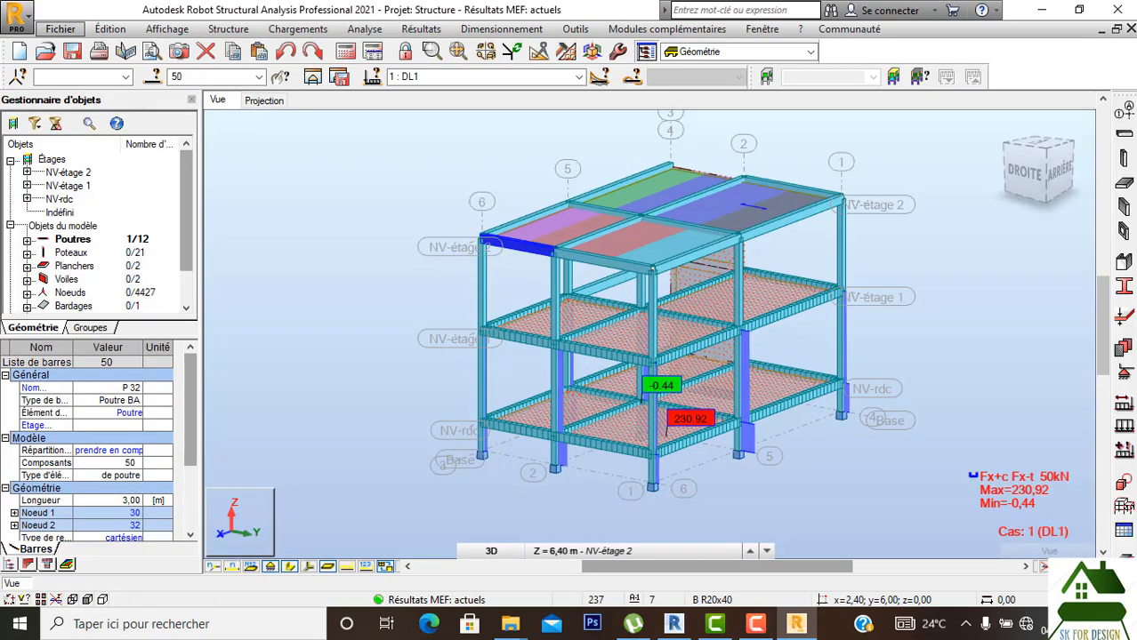
left_click(60, 29)
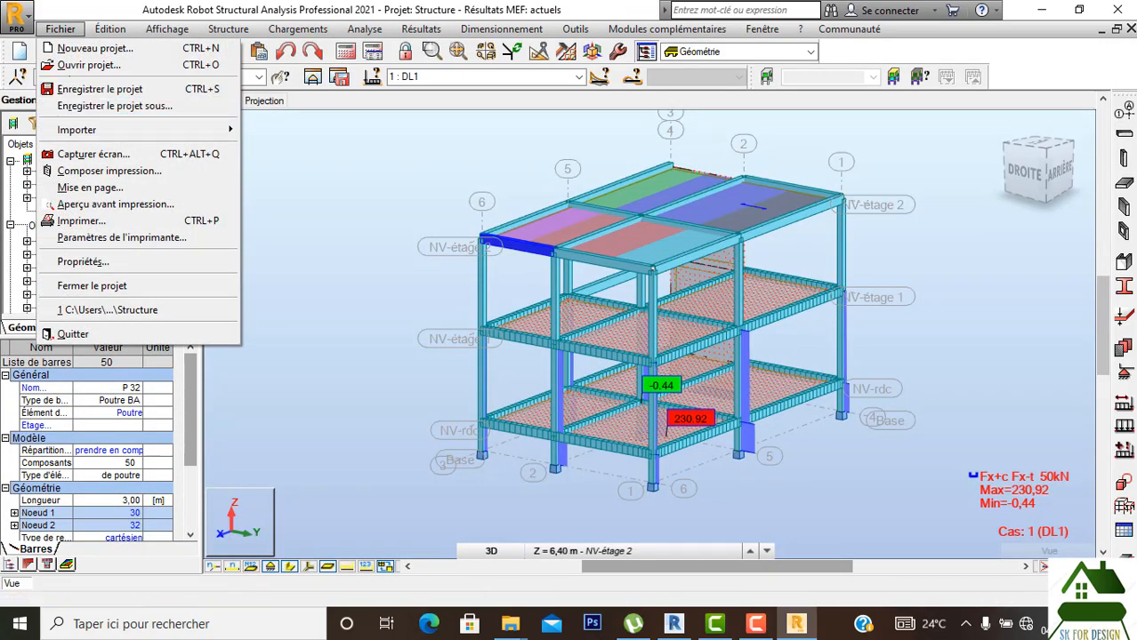
left_click(100, 89)
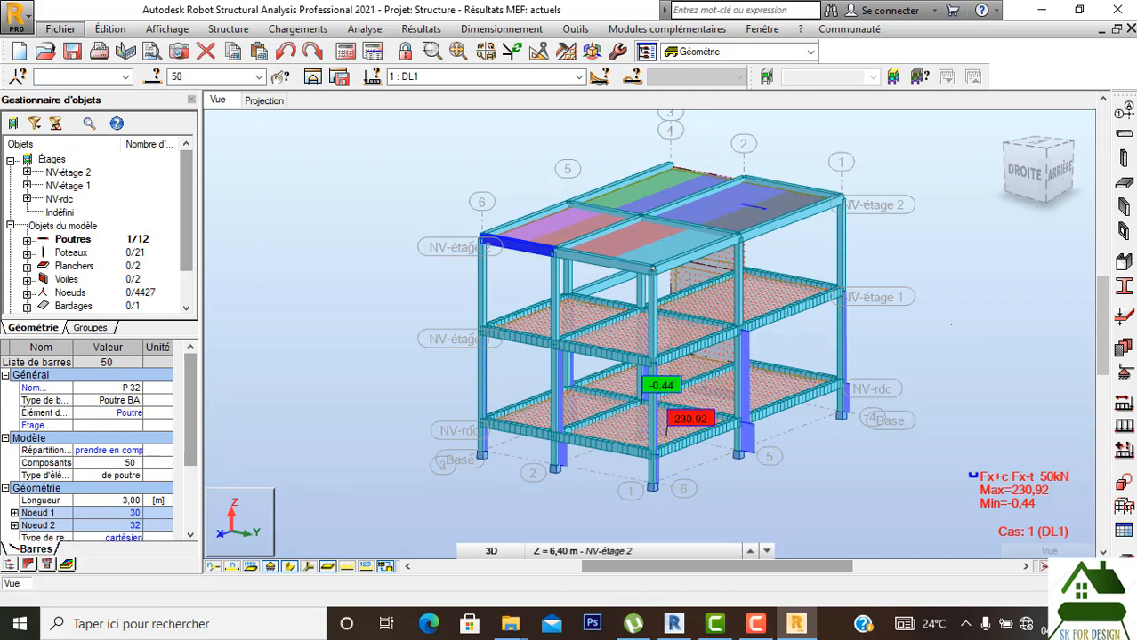
left_click(951, 325)
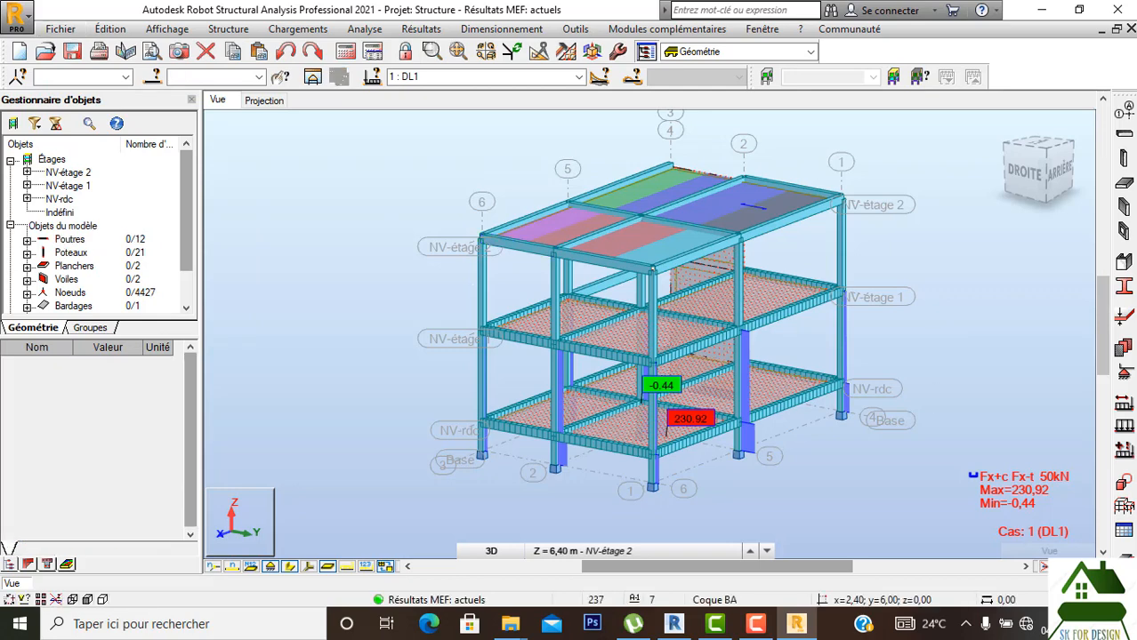
Switch to Revit and examine the structure in the Modèle analytique view and the {3D} view.
left_click(673, 624)
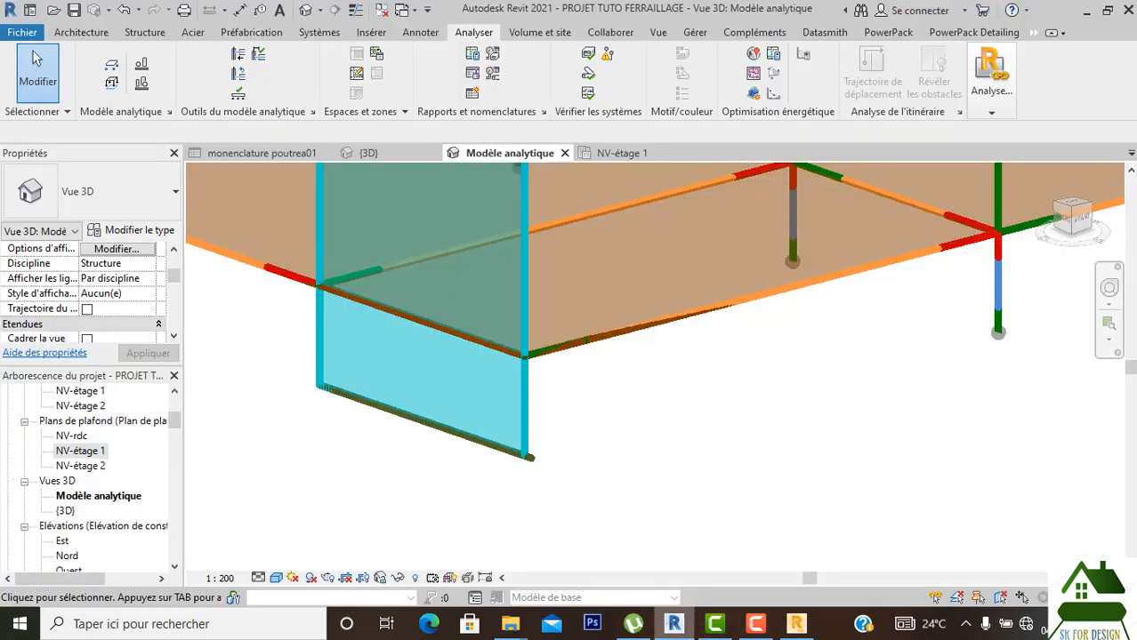
scroll(737, 478, "down", 1)
middle_click_drag(746, 437, 743, 476)
scroll(742, 477, "down", 2)
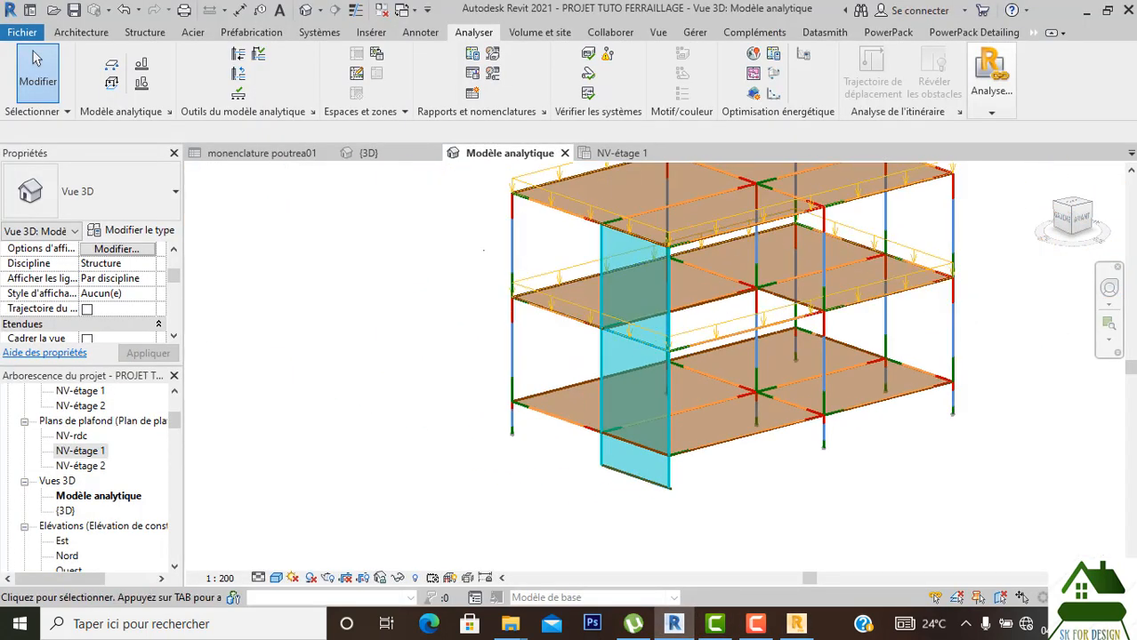
middle_click_drag(402, 267, 393, 322)
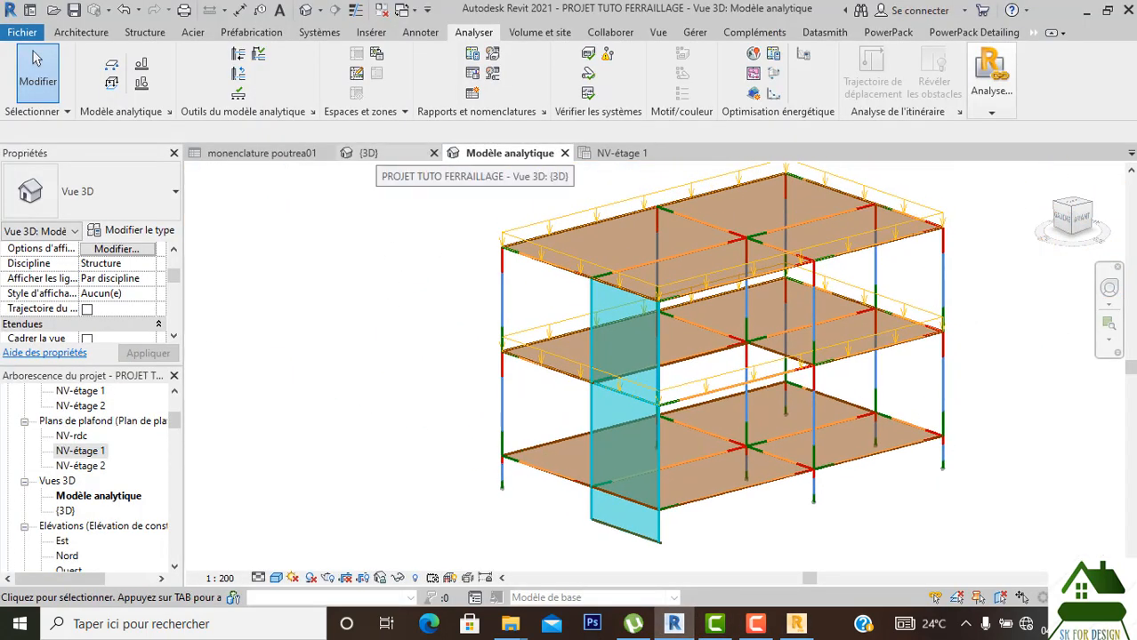
left_click(377, 153)
scroll(706, 393, "down", 3)
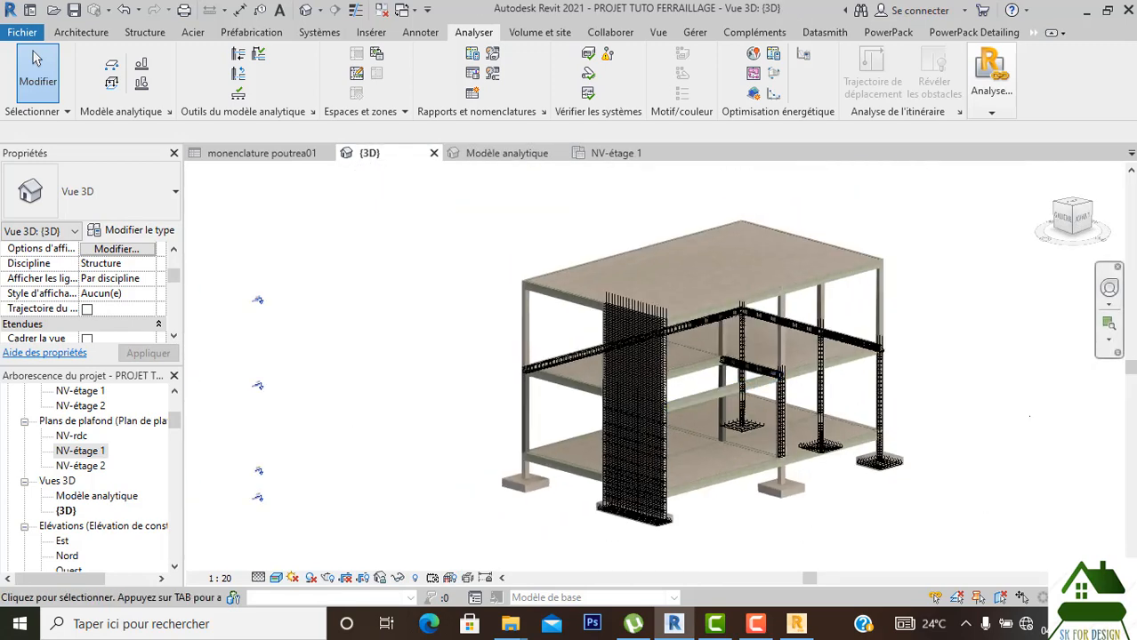
middle_click_drag(705, 393, 610, 394)
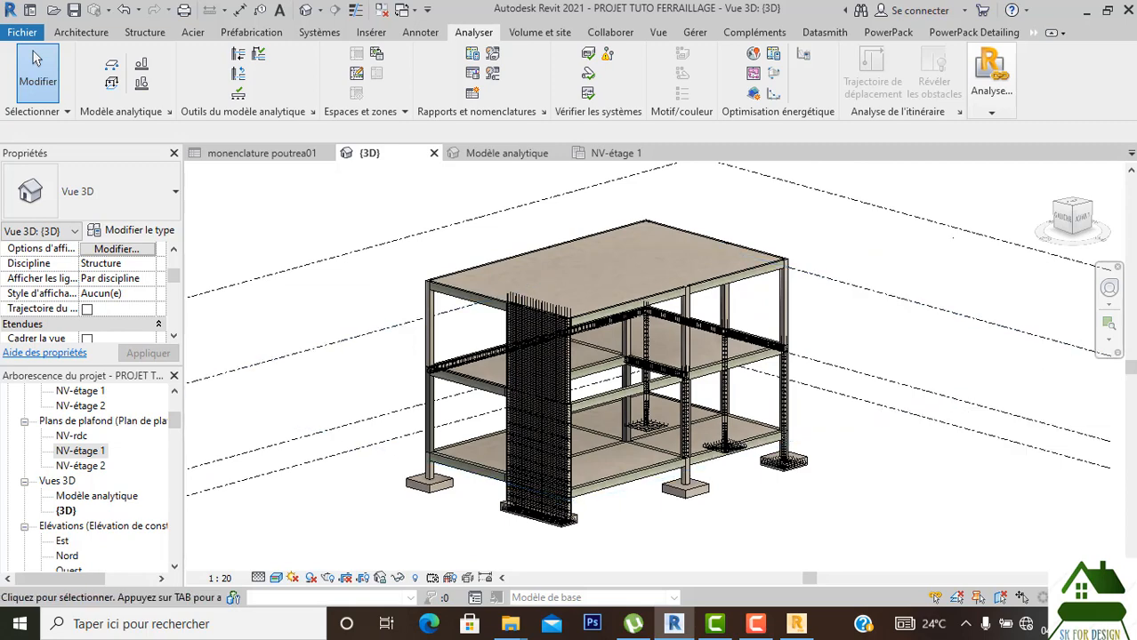
left_click(976, 112)
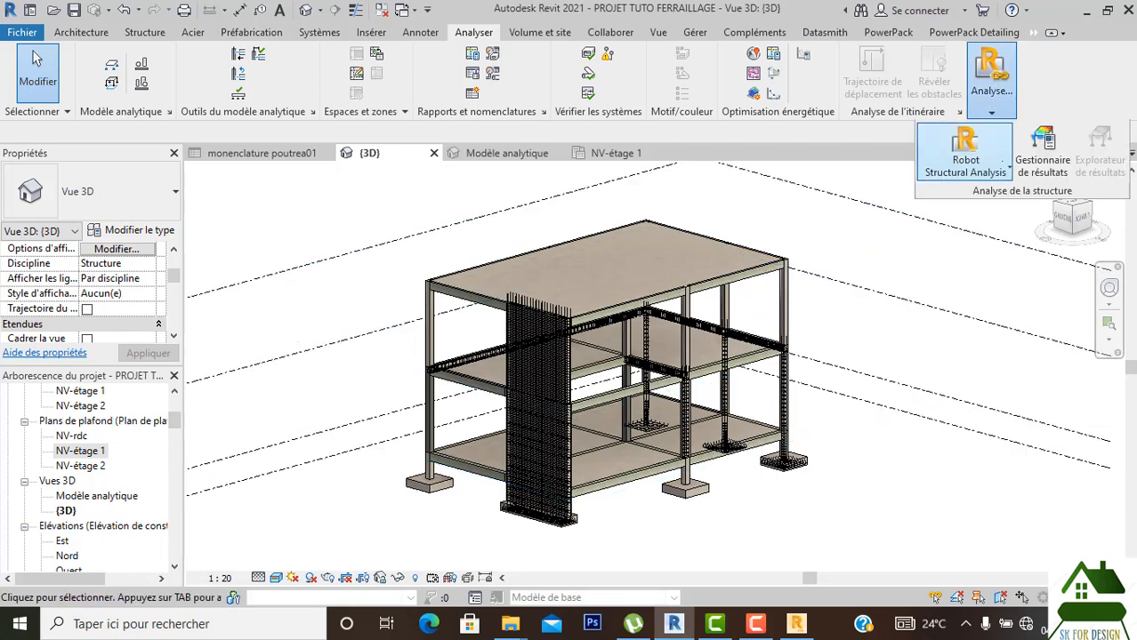
left_click(966, 165)
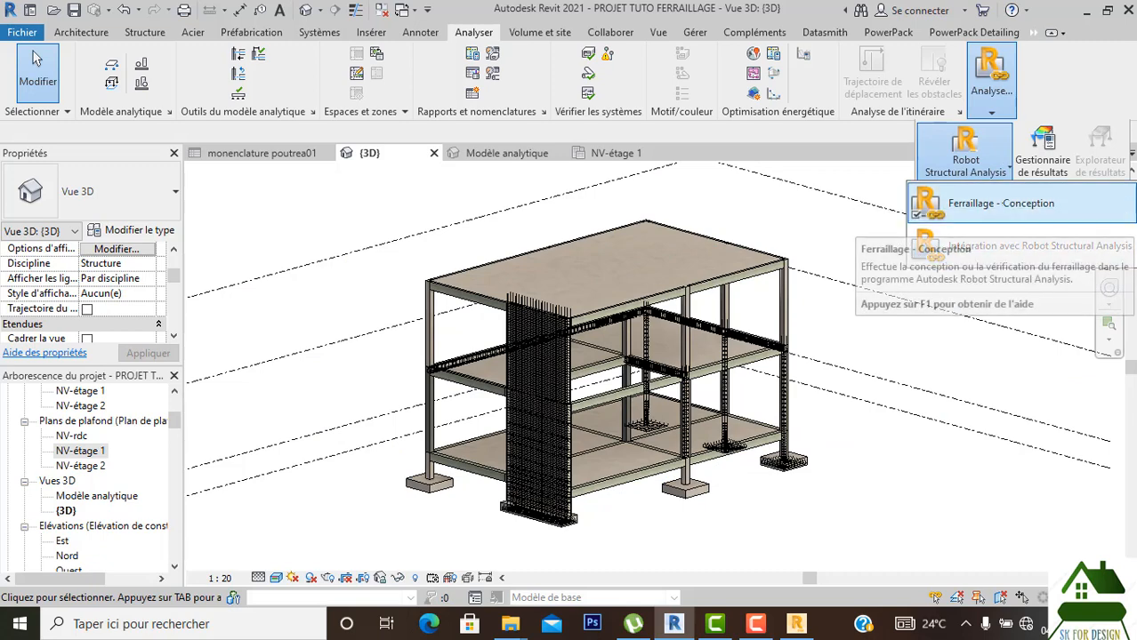
left_click(1000, 203)
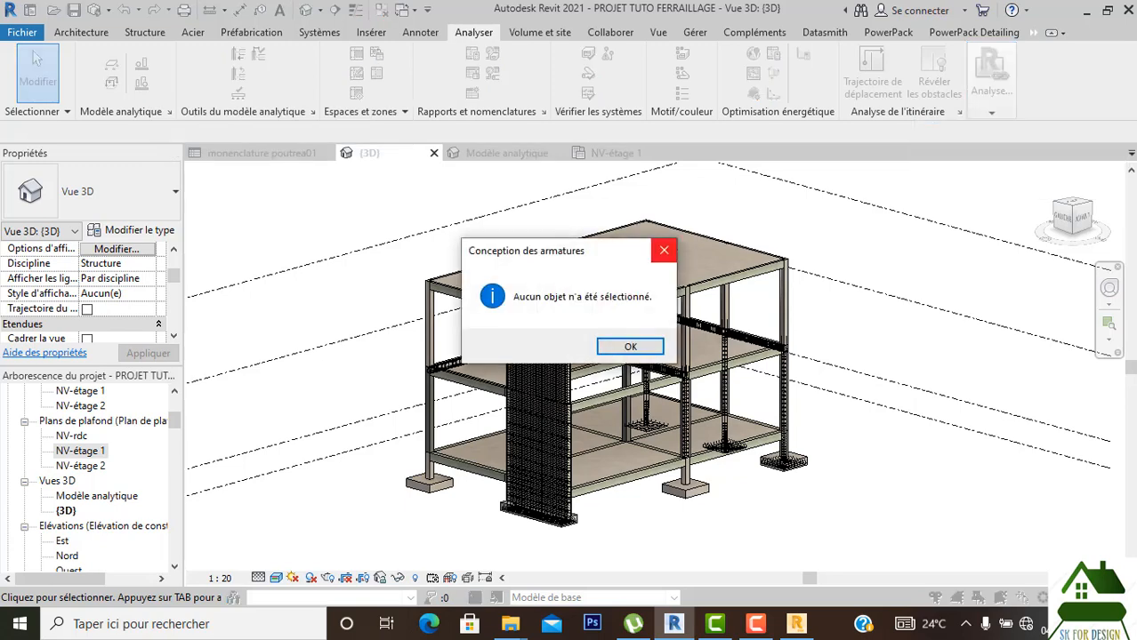
key("Return")
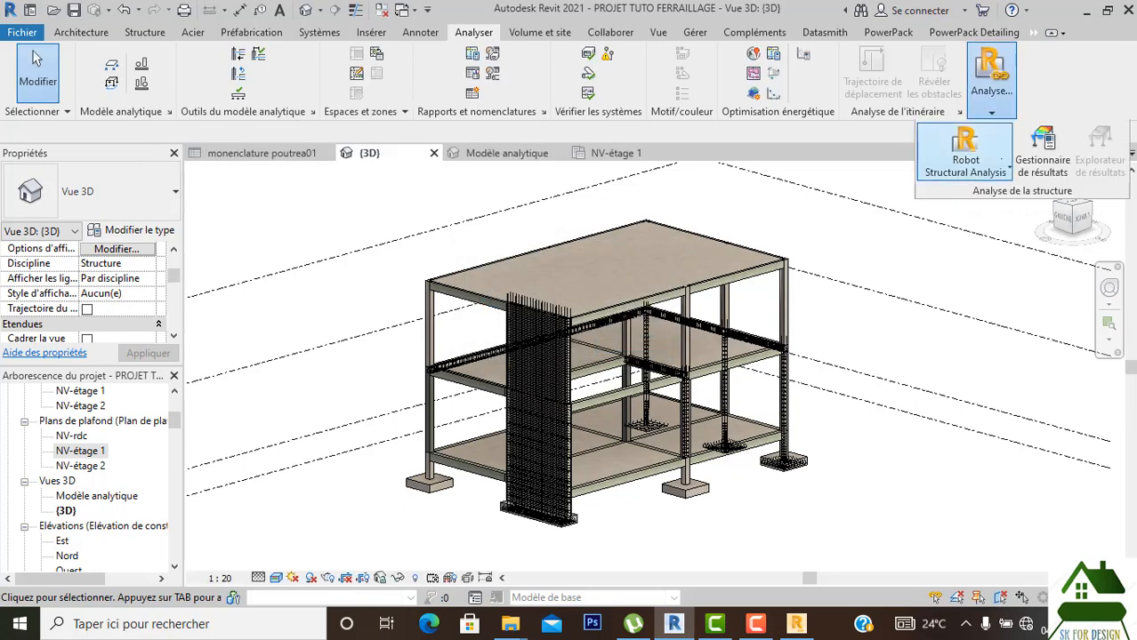
Start the integration with Robot Structural Analysis and include the reinforcement projects for beams, columns and isolated footings in the send options.
left_click(965, 161)
left_click(1023, 245)
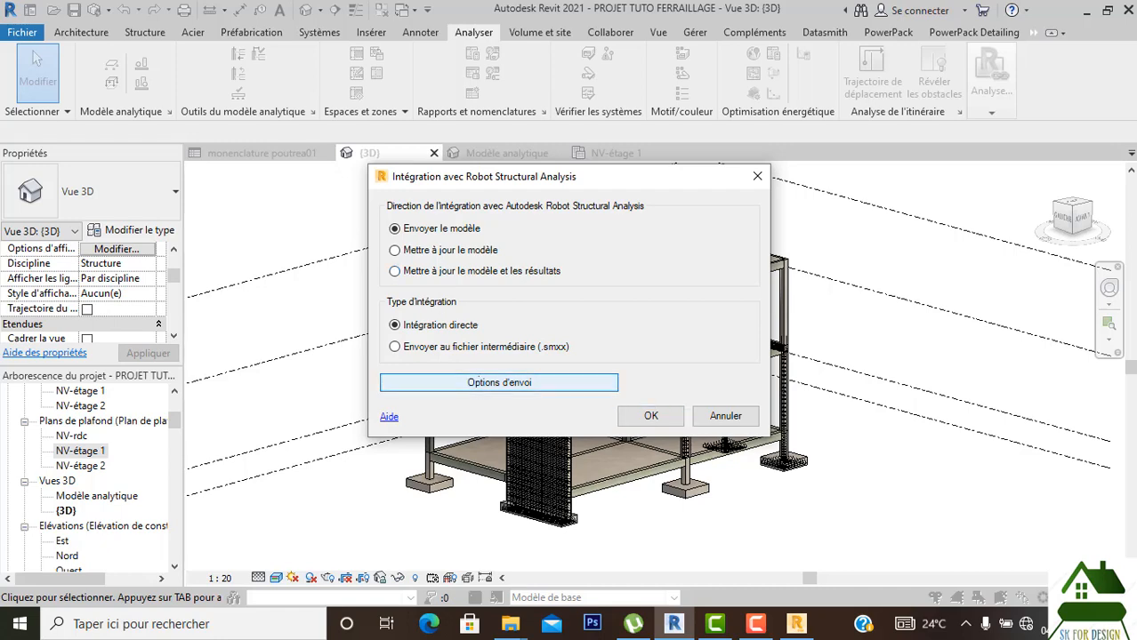
left_click(484, 382)
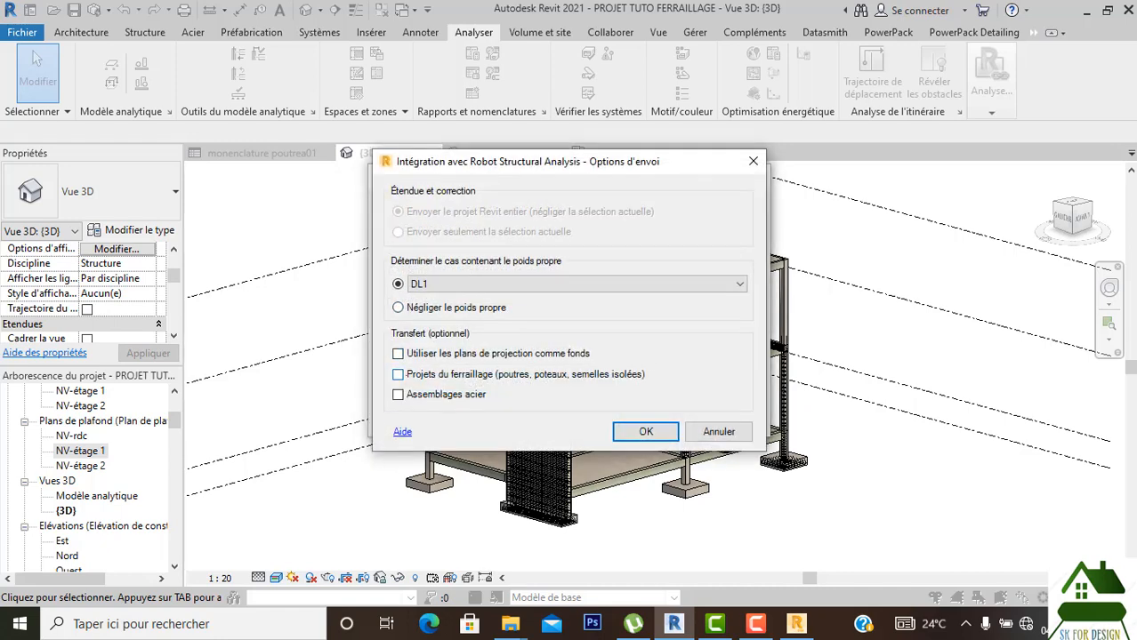
left_click(397, 374)
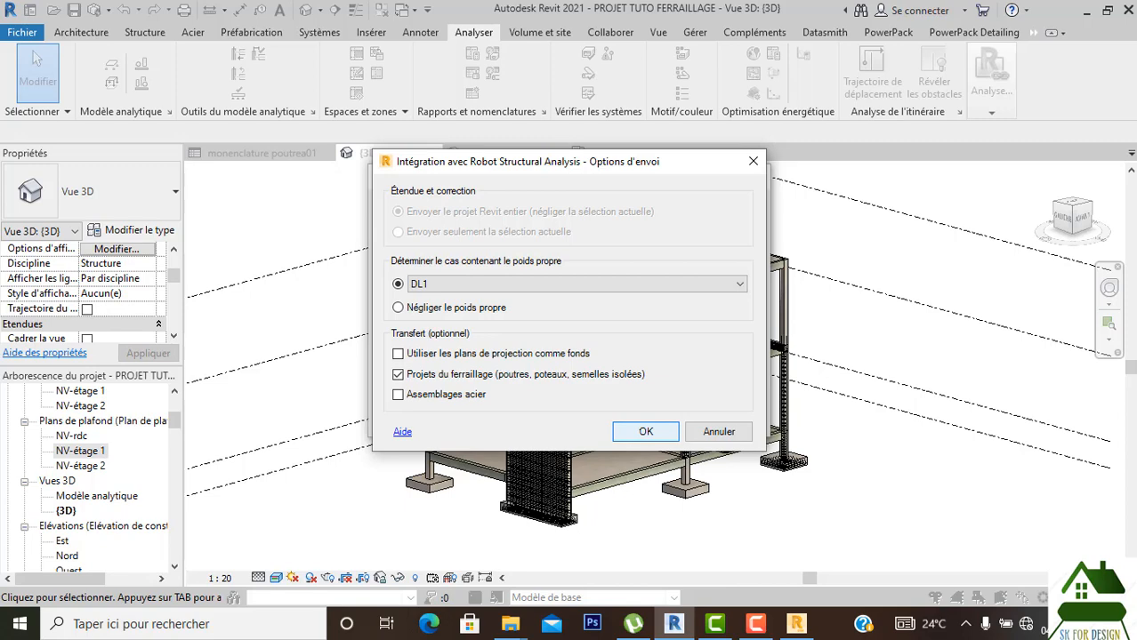
left_click(644, 431)
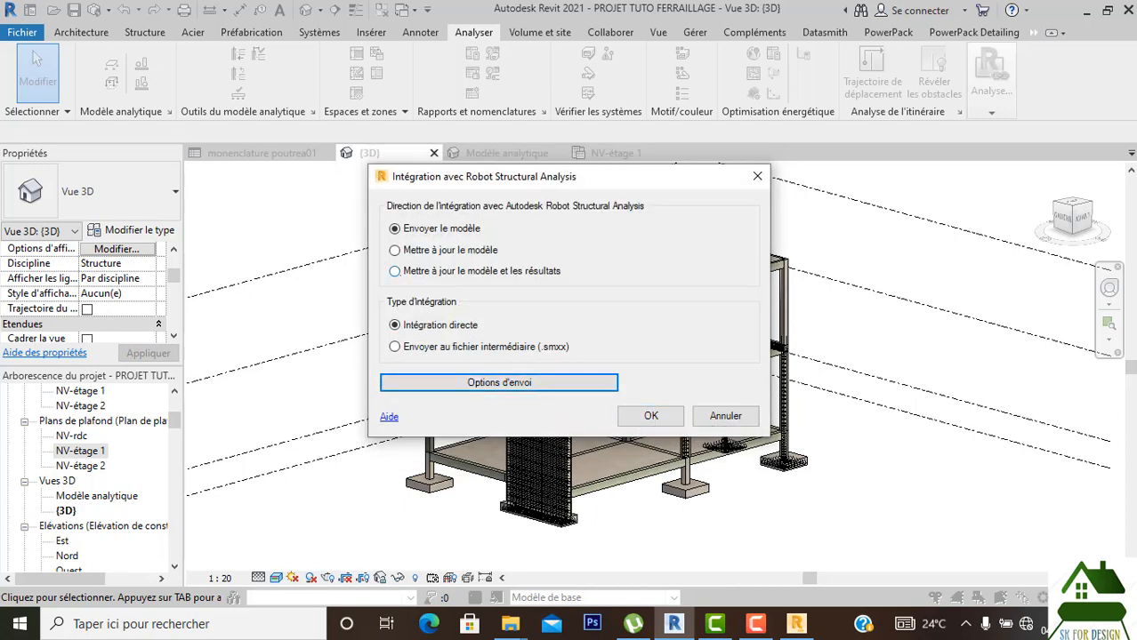
Update the model and results from Robot by direct integration with both result packages, deleting the incorrect dimensions and skipping the warning list.
left_click(395, 272)
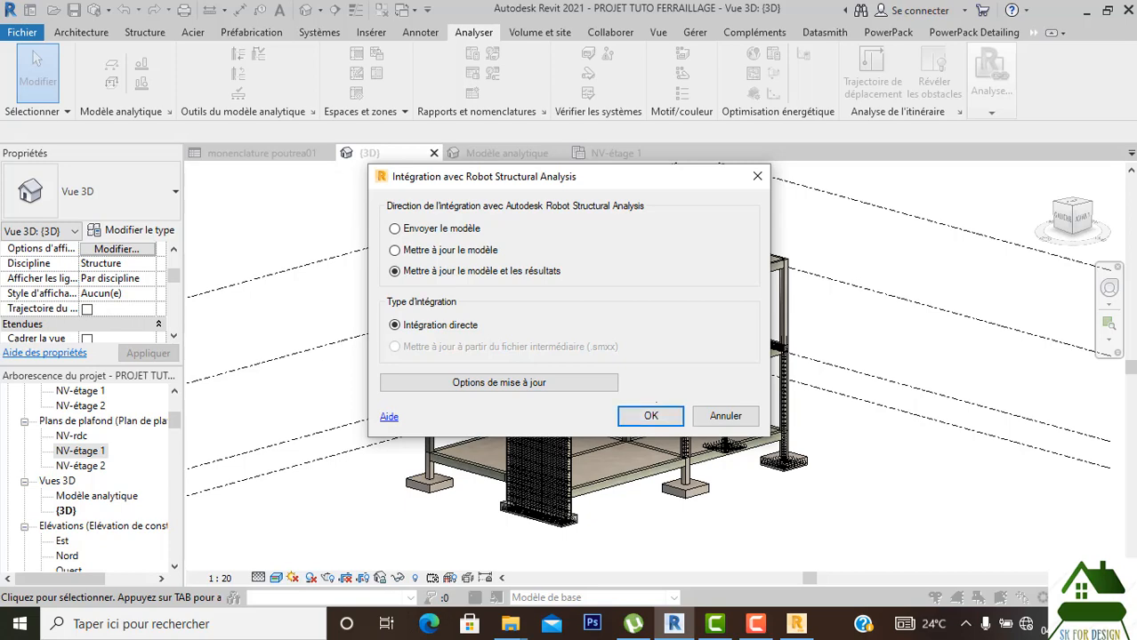
left_click(652, 415)
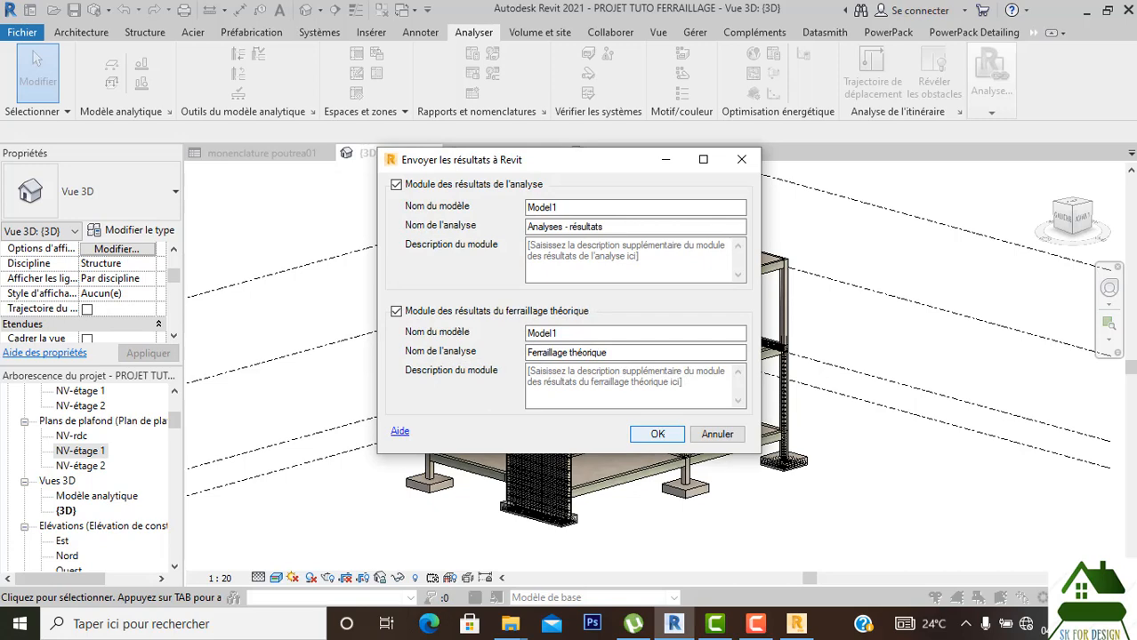
key("Return")
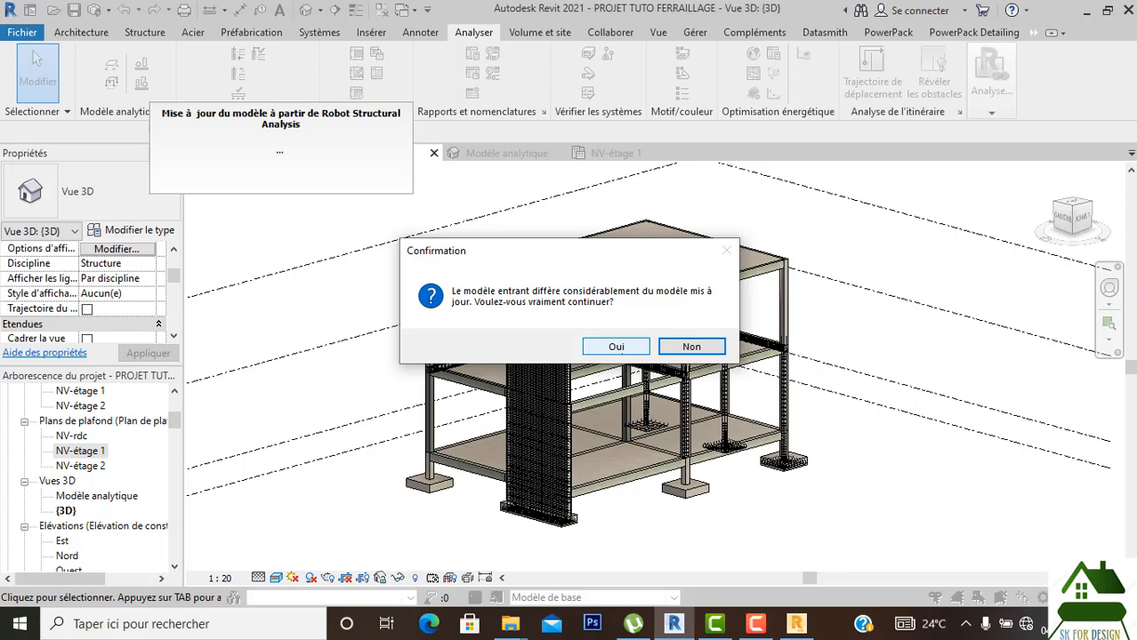
left_click(622, 349)
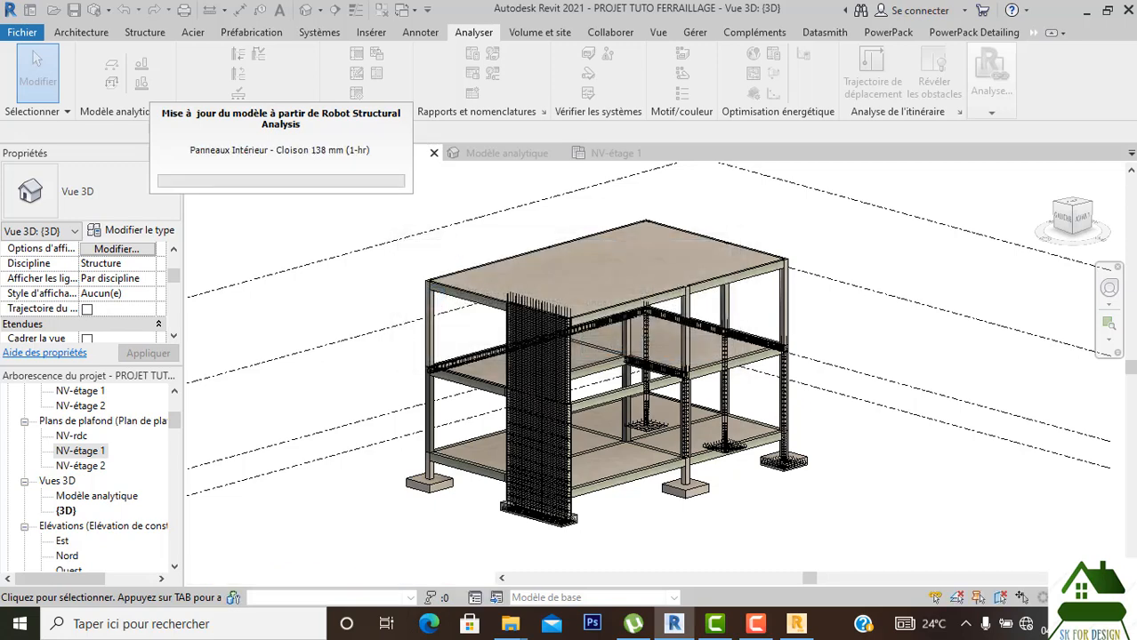
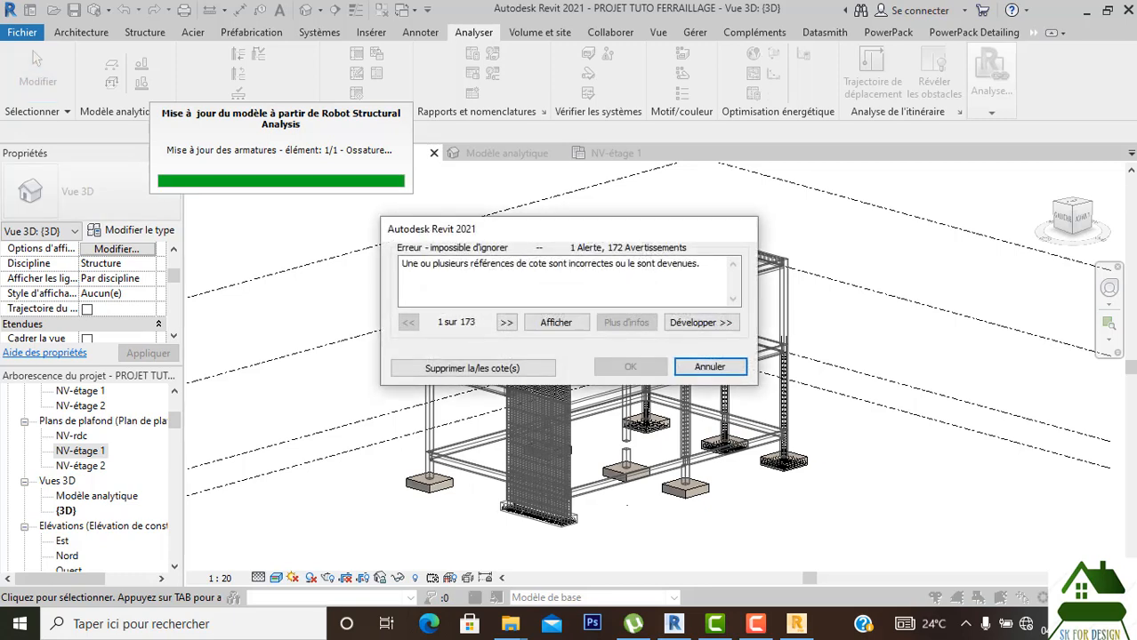
left_click(472, 367)
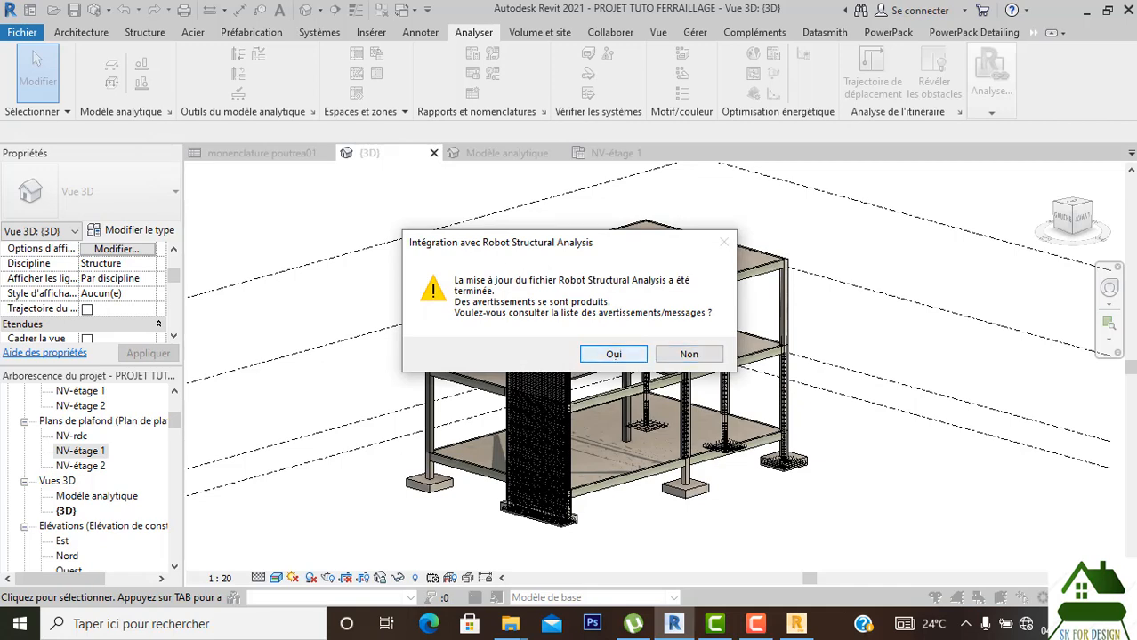
left_click(688, 354)
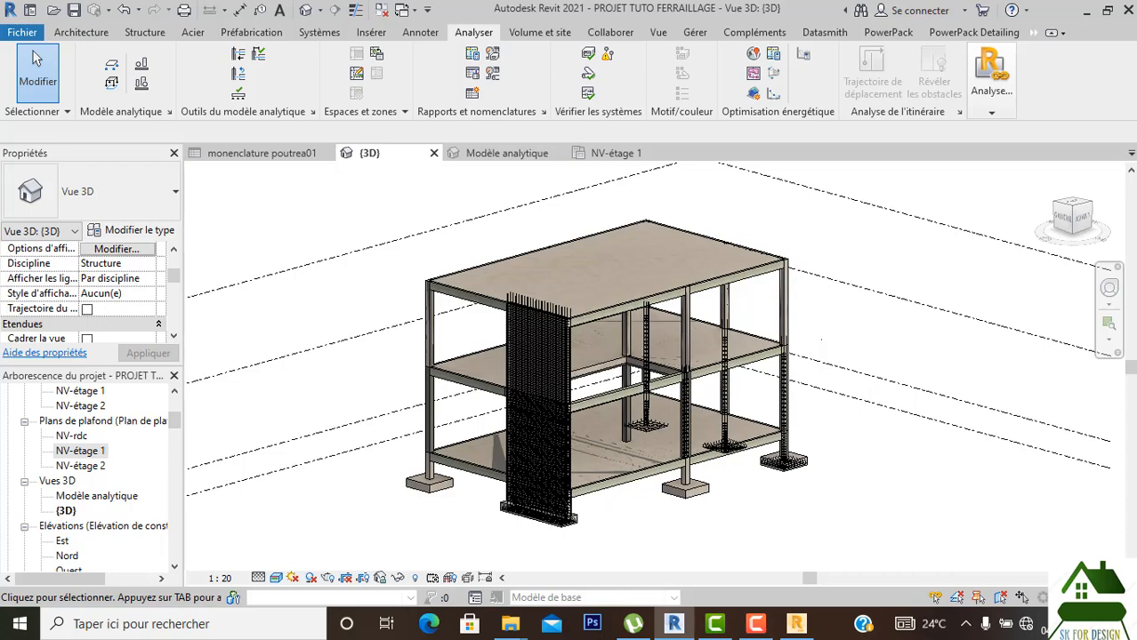
Inspect the updated structure and its reinforcement in 3D from the Droite side.
scroll(821, 339, "down", 1)
scroll(760, 340, "up", 1)
left_click_drag(1074, 218, 562, 215)
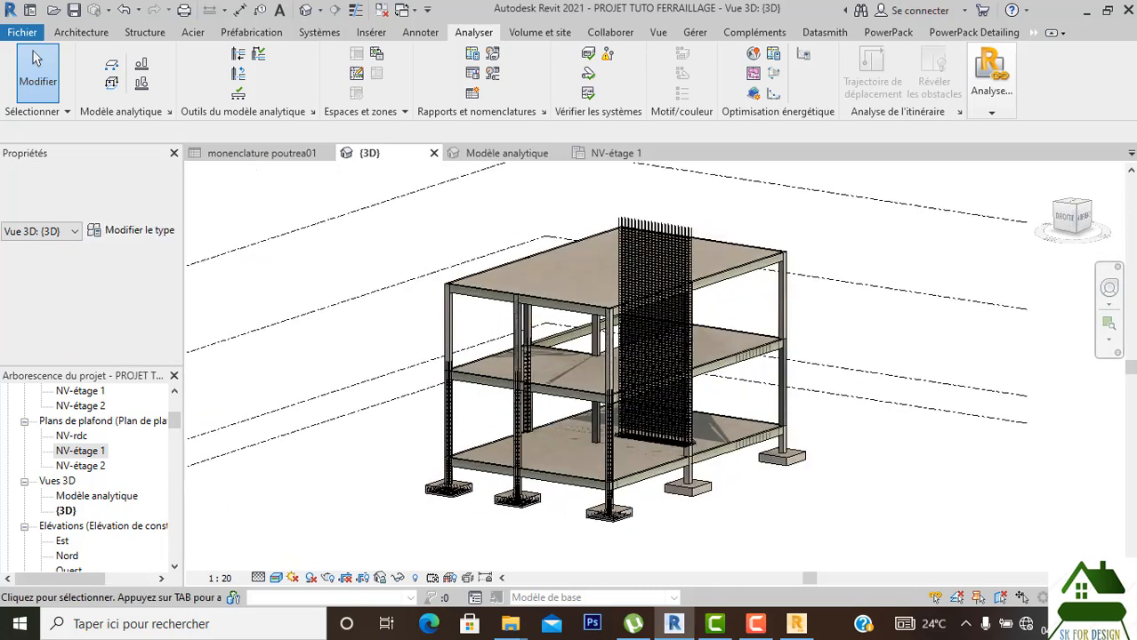
Examine the upper-storey columns in the {3D} view and compare them with the structure model in Robot before returning to Revit.
scroll(559, 376, "up", 3)
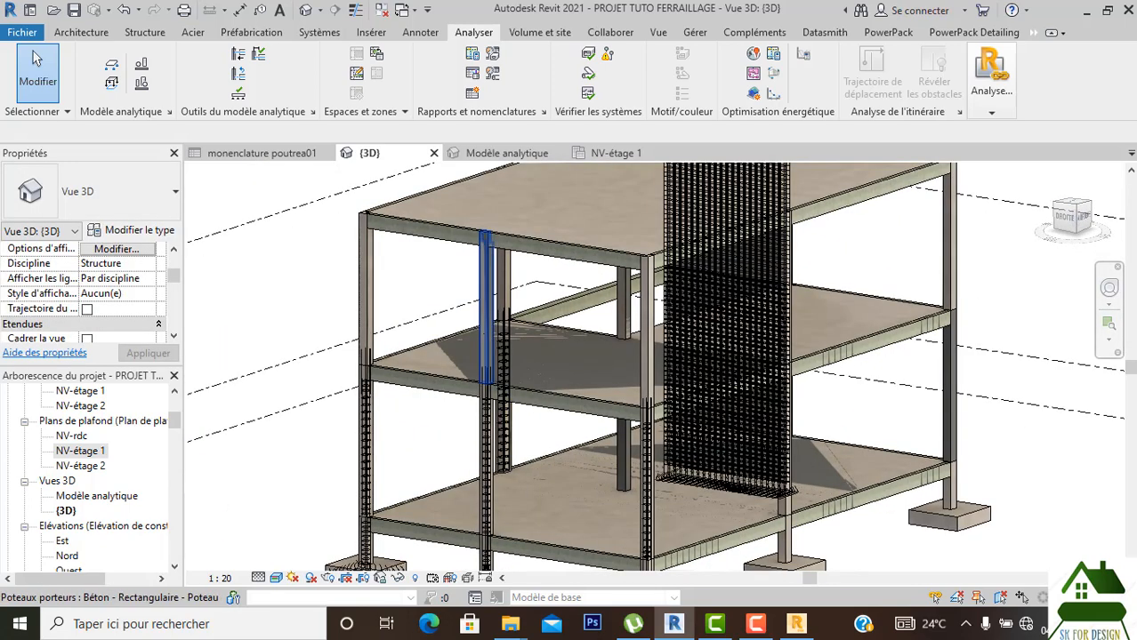
scroll(484, 313, "up", 2)
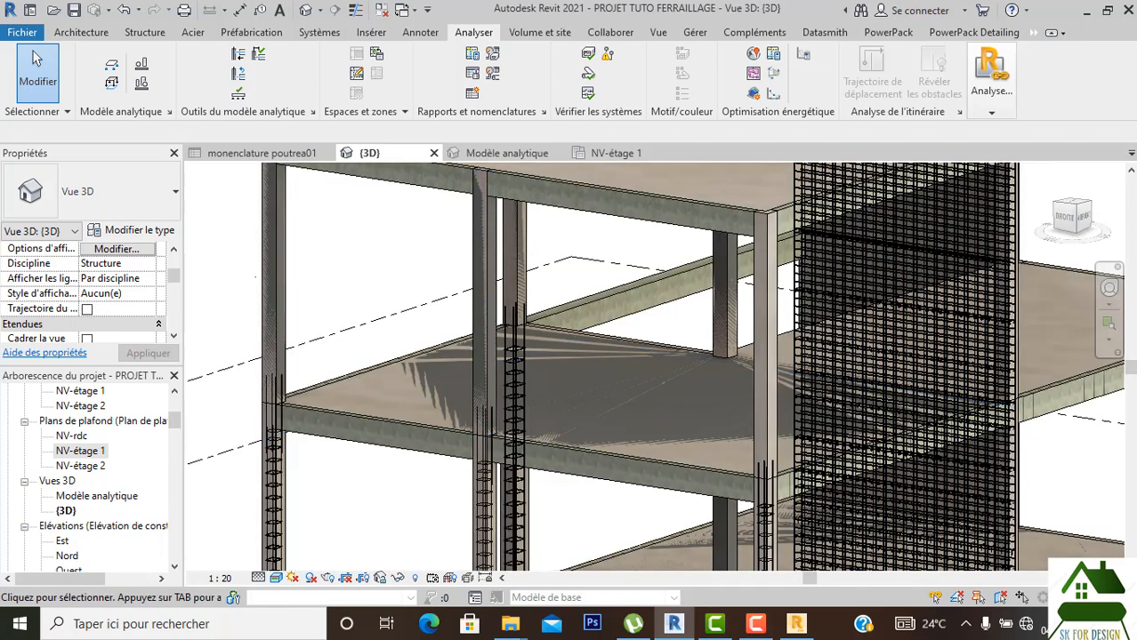
left_click(272, 293)
scroll(272, 293, "down", 1)
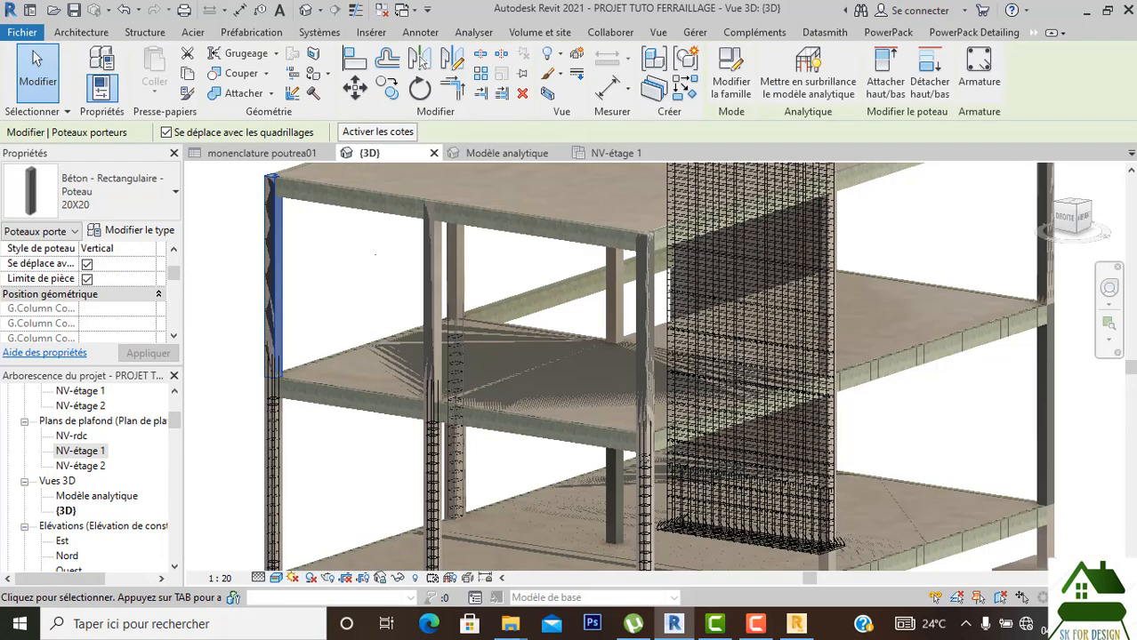
key("Escape")
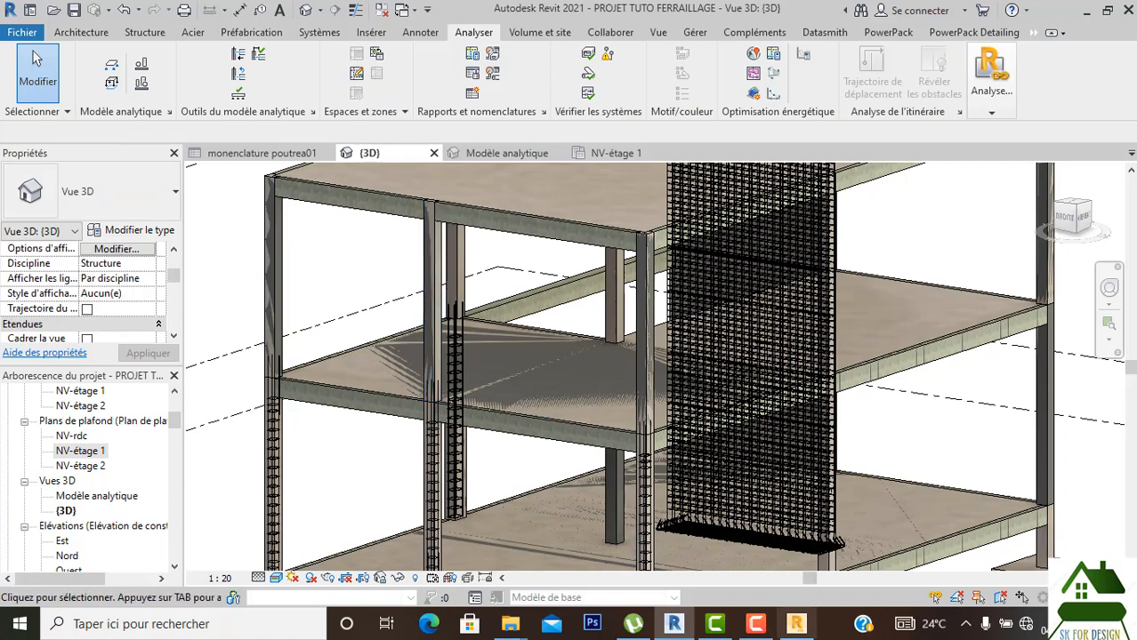
left_click(797, 624)
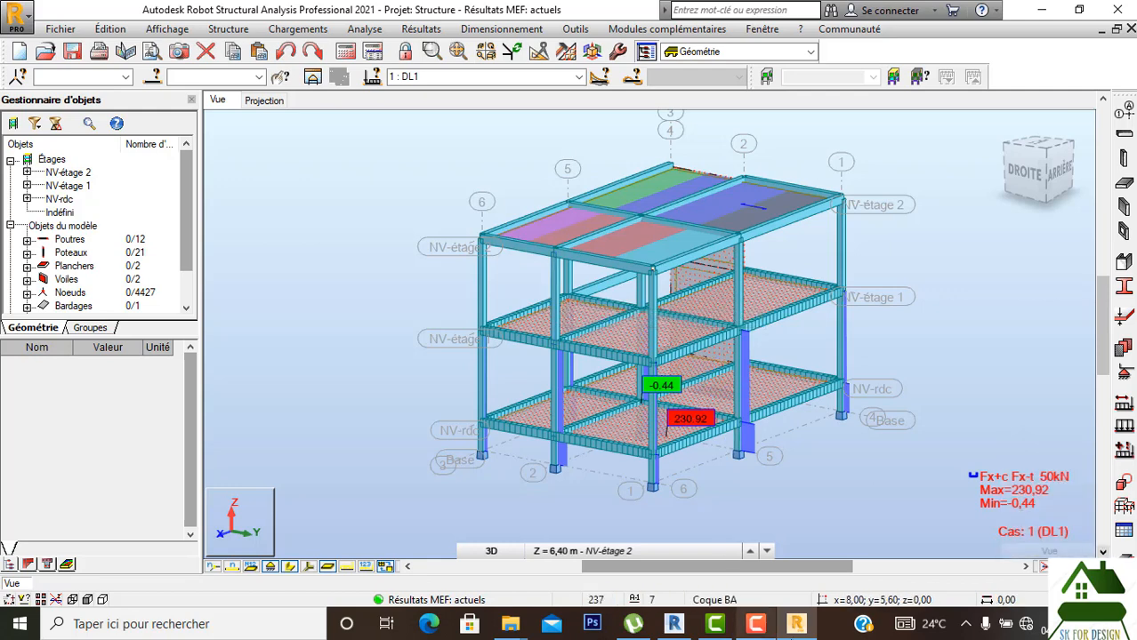
left_click(673, 624)
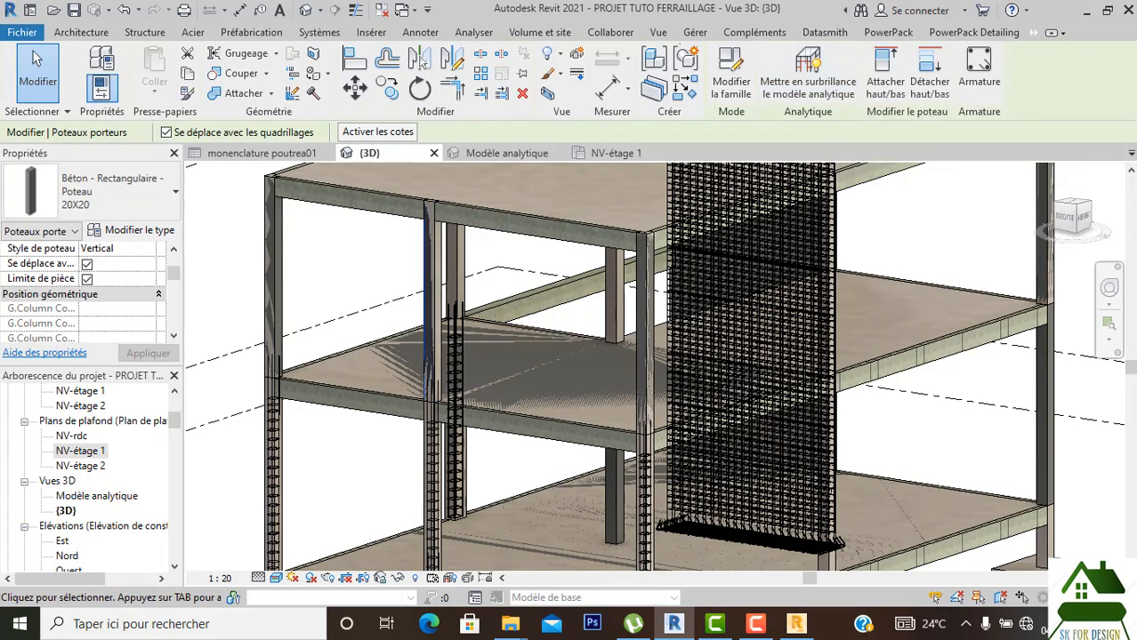
Display the reinforcement bars as 3D SOLID in the active view using the PowerPack rebar visibility settings.
left_click(973, 32)
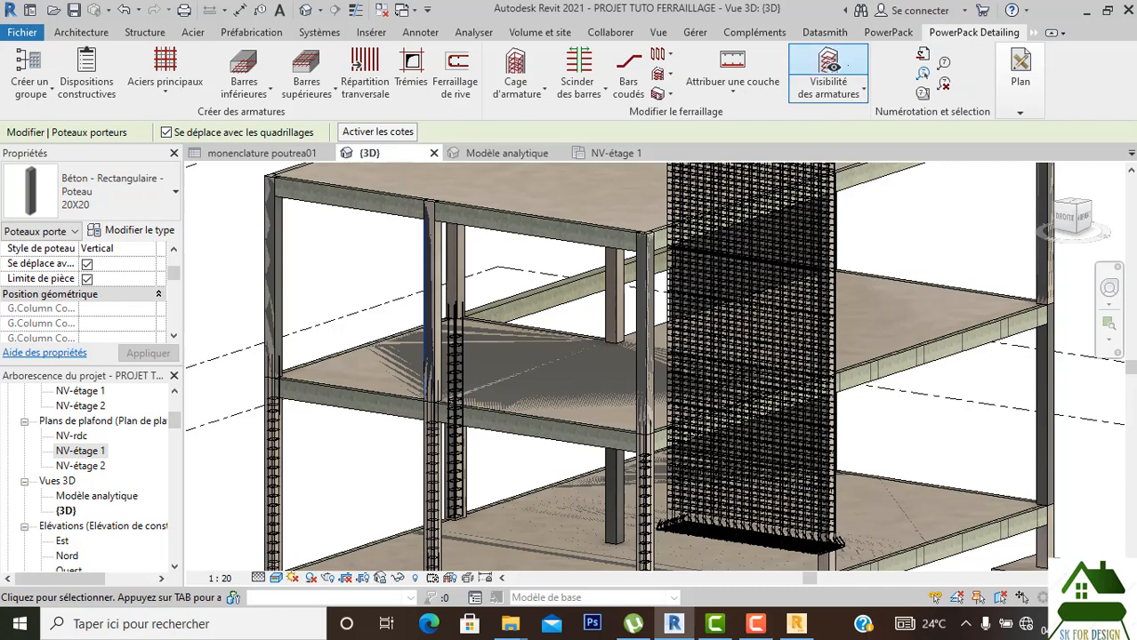
left_click(836, 71)
left_click(519, 247)
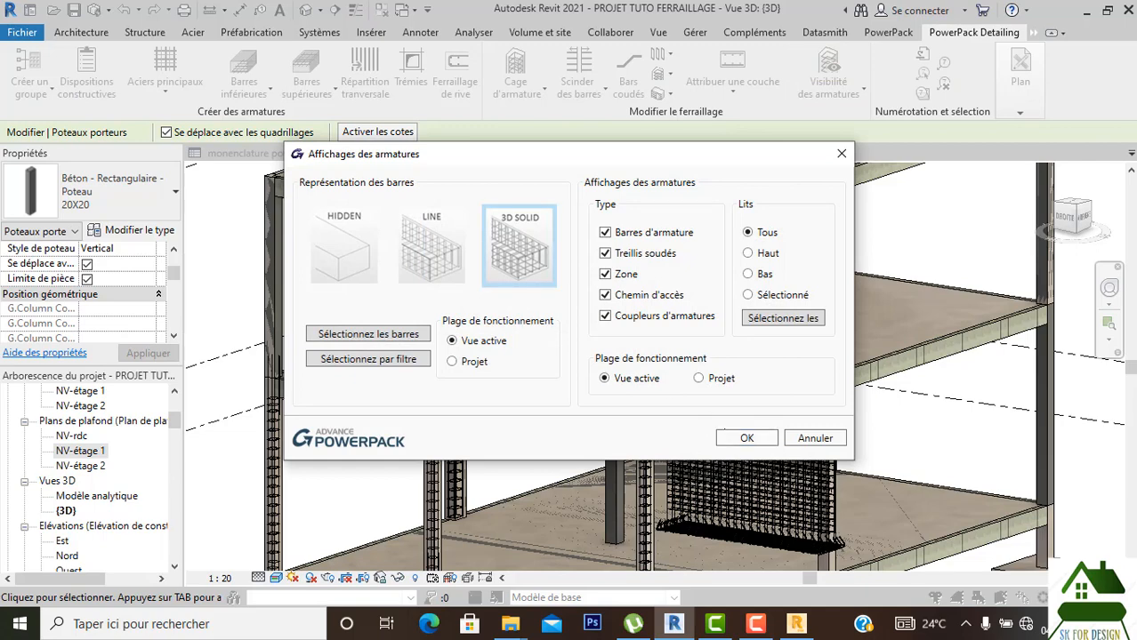
left_click(746, 437)
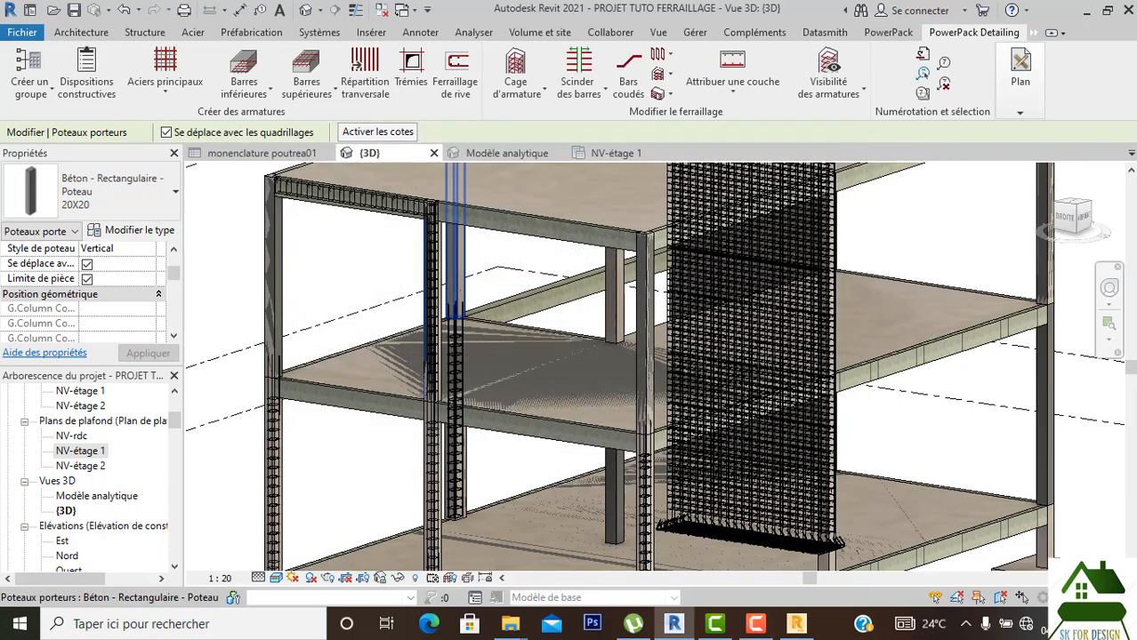
Inspect the reinforcement cages of the top-storey edge beam and its supporting column, including the bar overlap at the column base.
mouse_move(1074, 219)
left_mouse_down()
mouse_move(1112, 224)
mouse_move(1103, 227)
left_mouse_up()
middle_click_drag(614, 267, 814, 303)
scroll(575, 268, "up", 5)
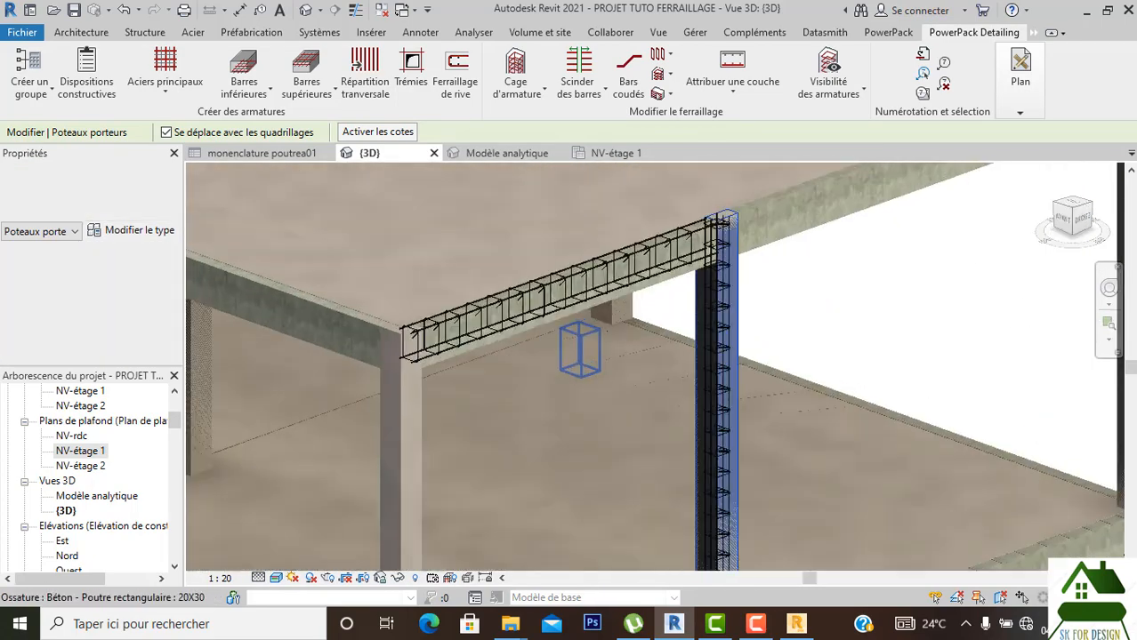
scroll(399, 315, "up", 5)
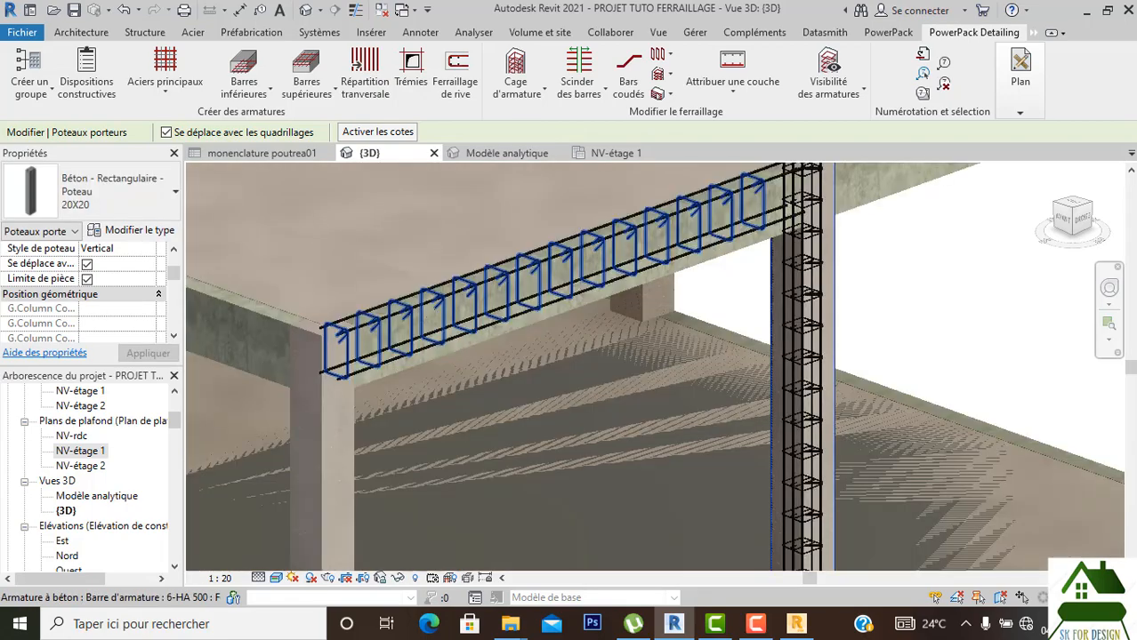
scroll(407, 308, "down", 4)
middle_click_drag(415, 341, 402, 303)
scroll(401, 300, "down", 3)
middle_click_drag(684, 275, 655, 139)
key("Escape")
scroll(589, 478, "up", 2)
scroll(569, 471, "up", 3)
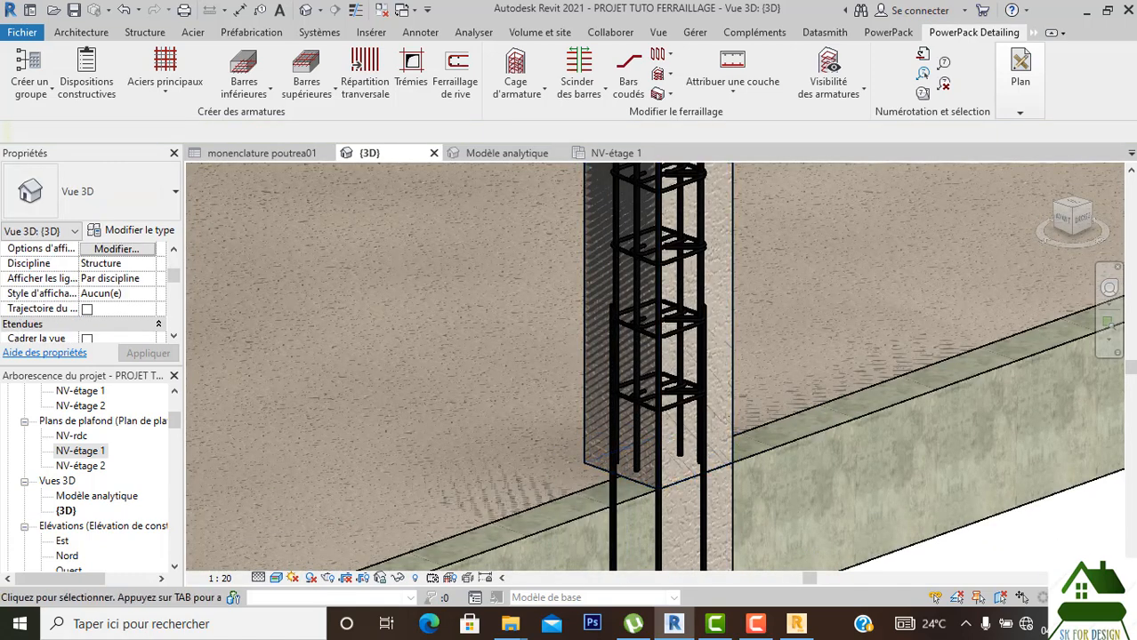
scroll(729, 414, "down", 5)
scroll(580, 442, "down", 1)
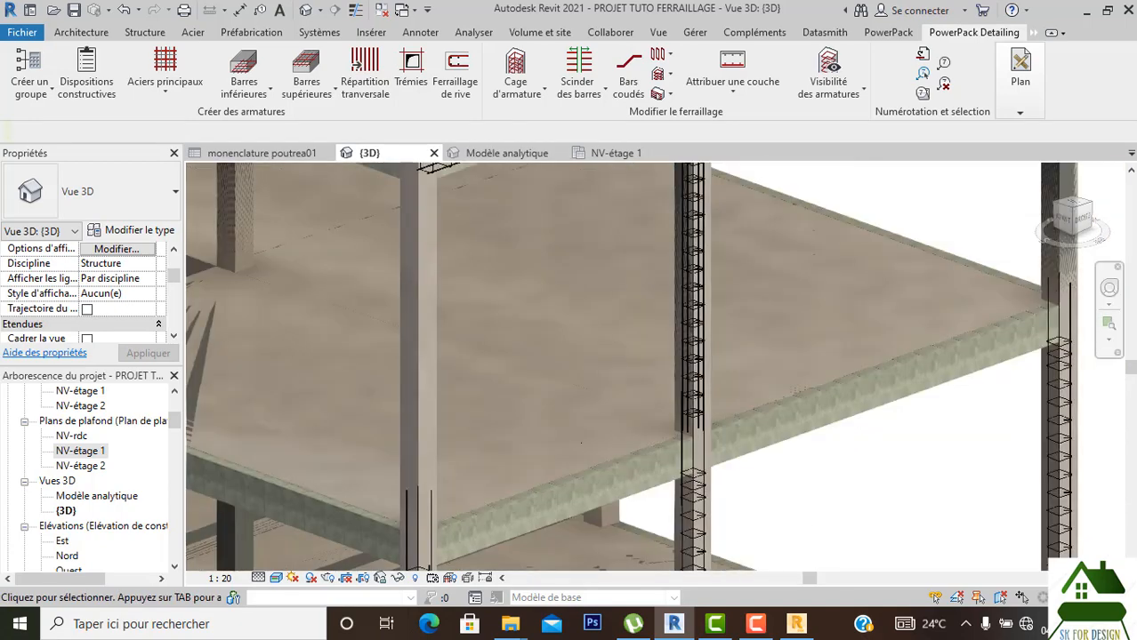
scroll(581, 442, "down", 6)
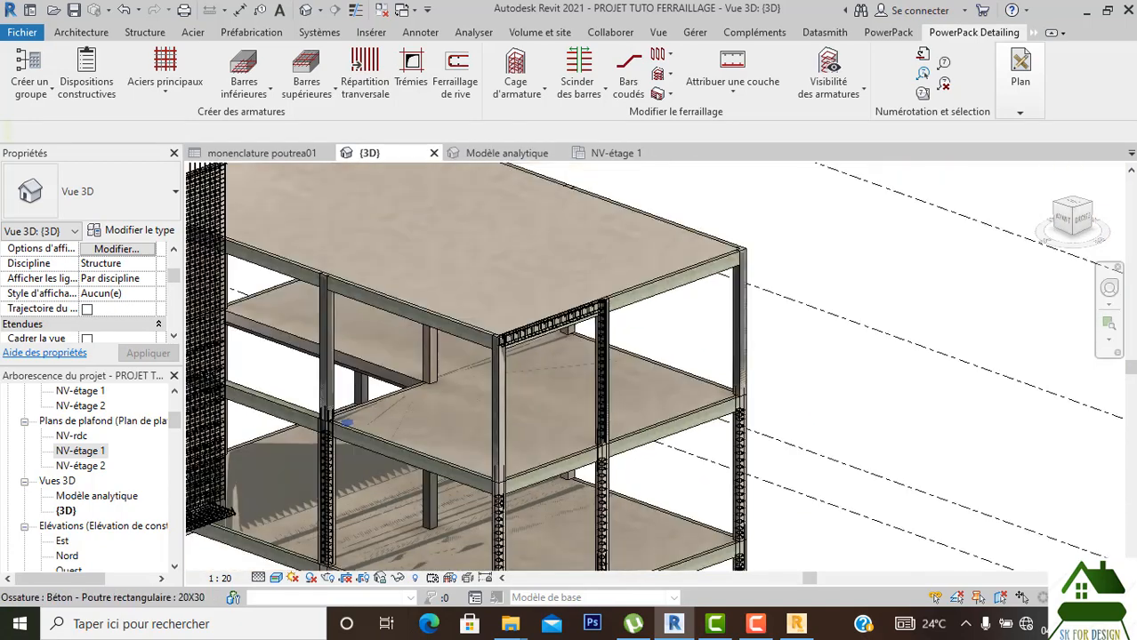
Check the floor elements on each level, selecting the Générique 300 mm and 20+4 slabs in turn and clearing the selection.
scroll(376, 441, "up", 5)
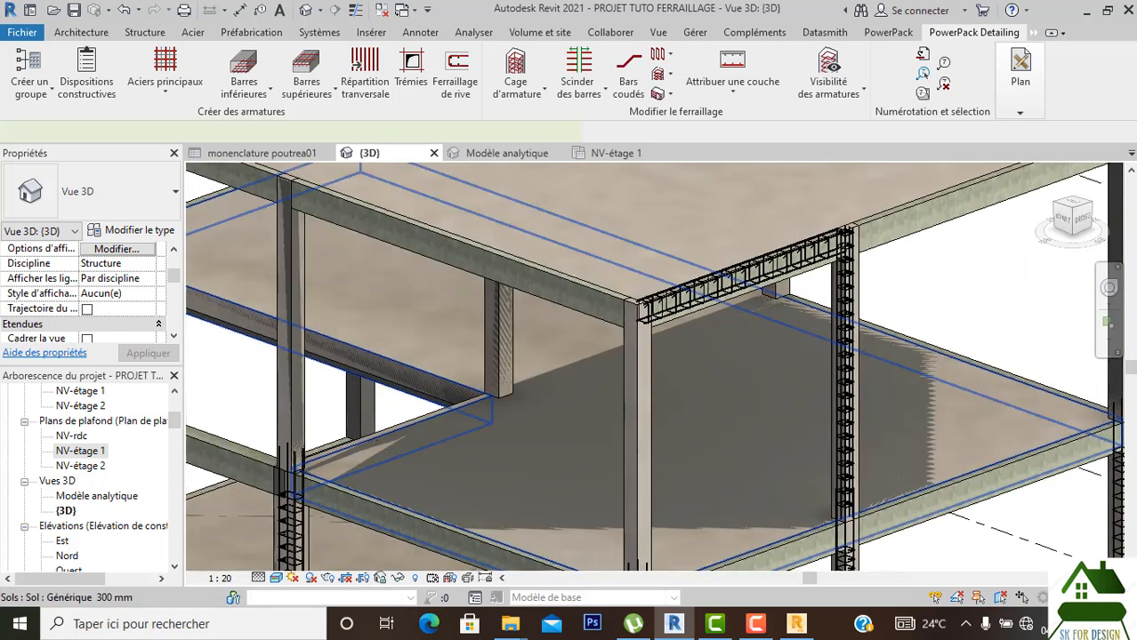
left_click(409, 449)
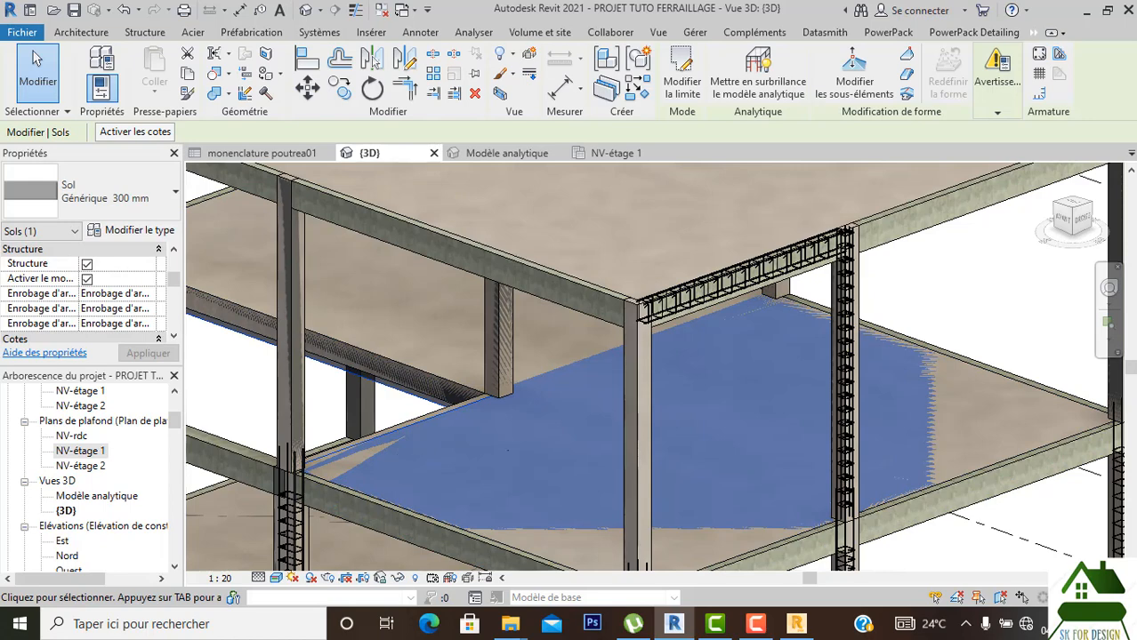
scroll(525, 452, "down", 2)
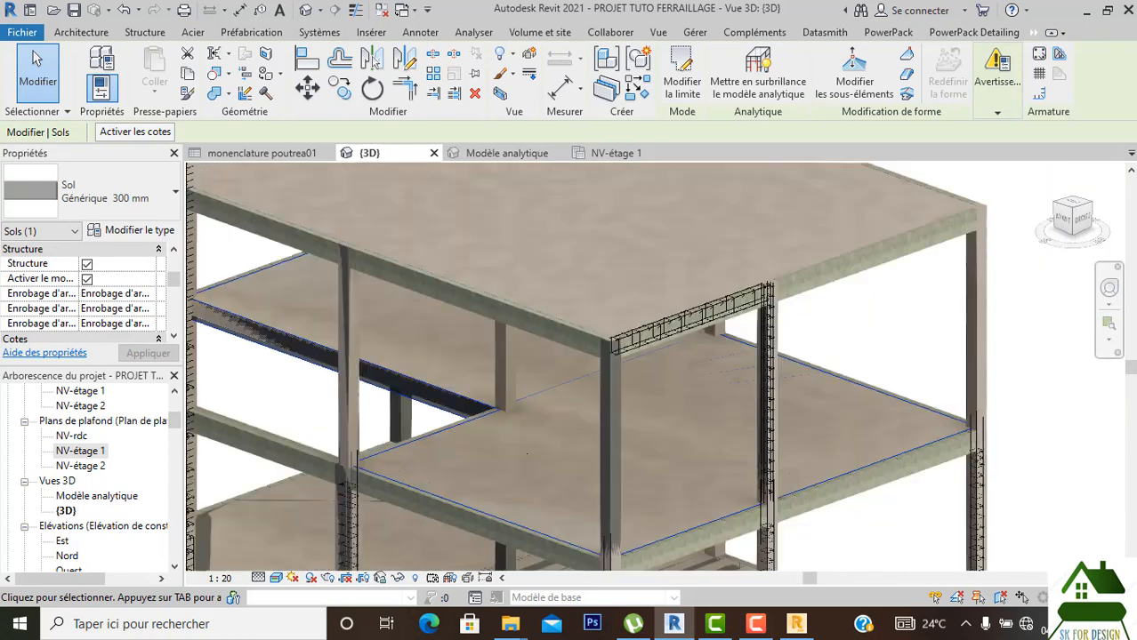
scroll(527, 453, "up", 1)
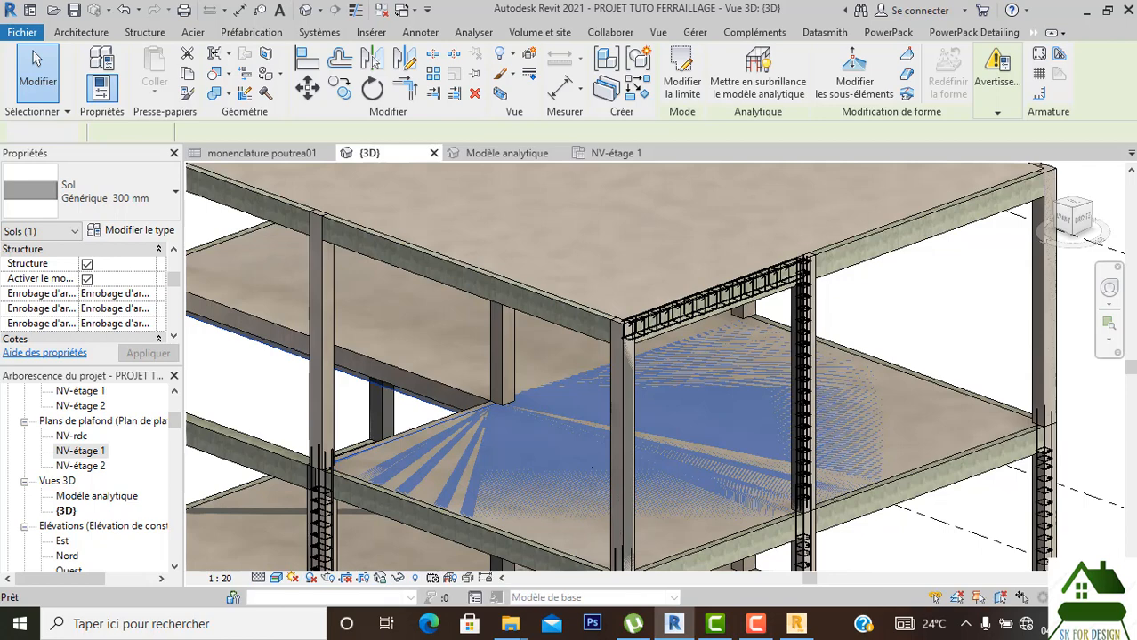
left_click(975, 32)
key("Escape")
scroll(606, 469, "down", 2)
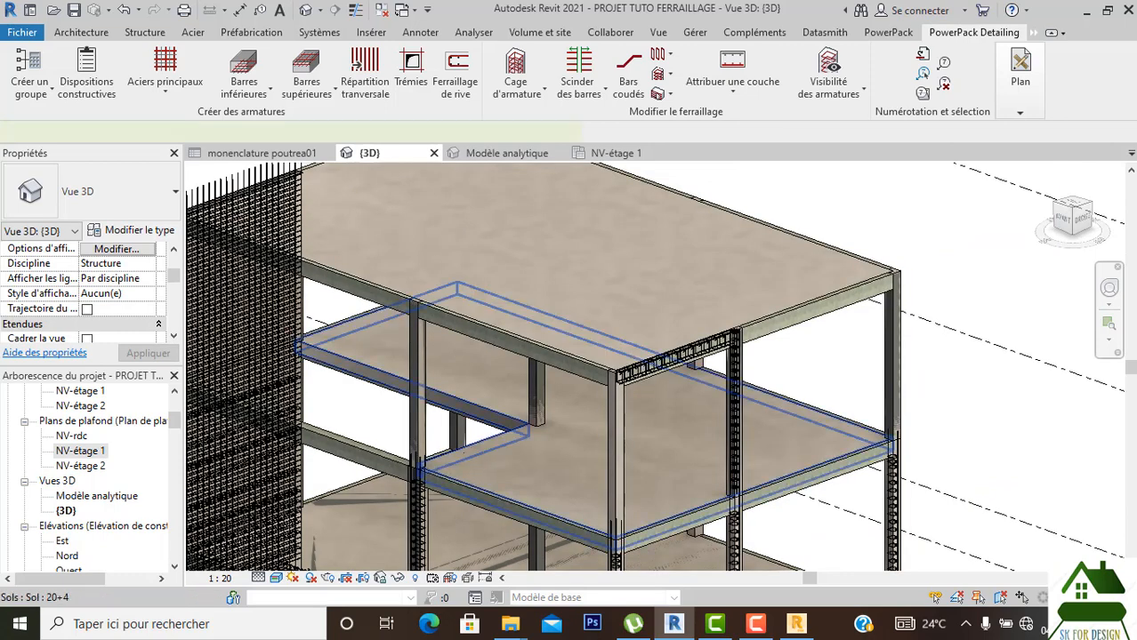
left_click(531, 429)
scroll(556, 381, "down", 1)
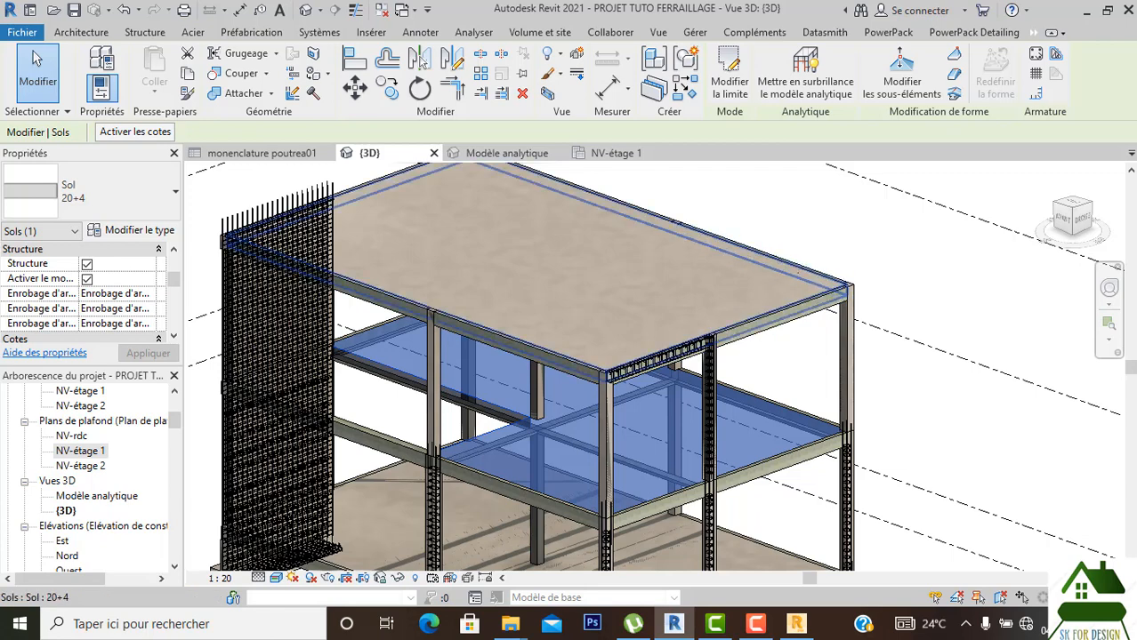
left_click(792, 273)
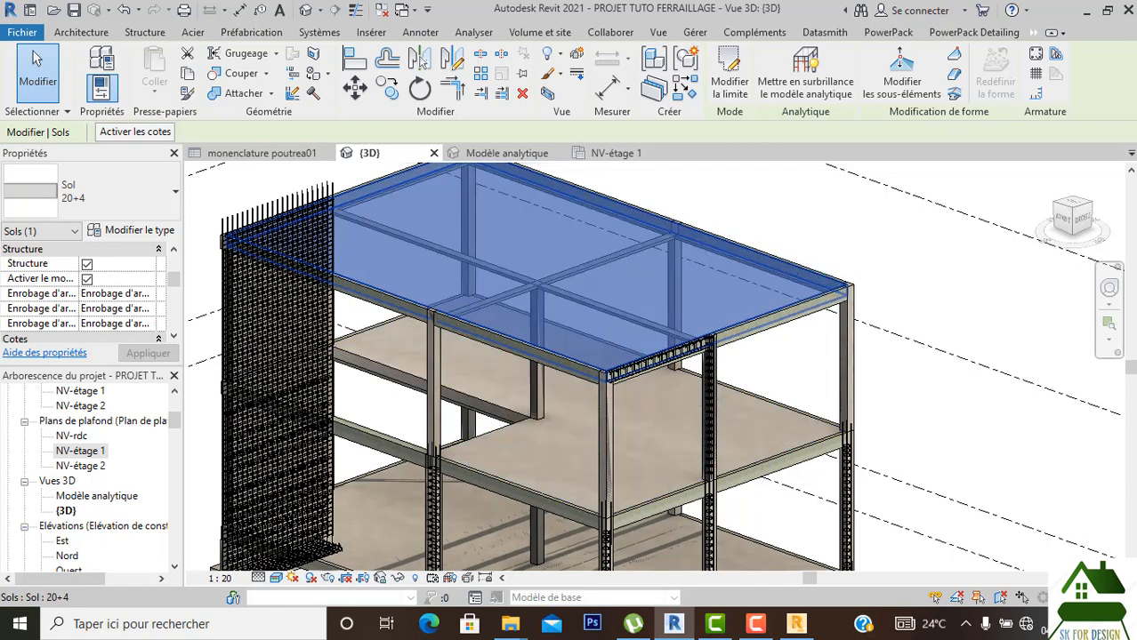
left_click(788, 369)
middle_click_drag(782, 454, 778, 333)
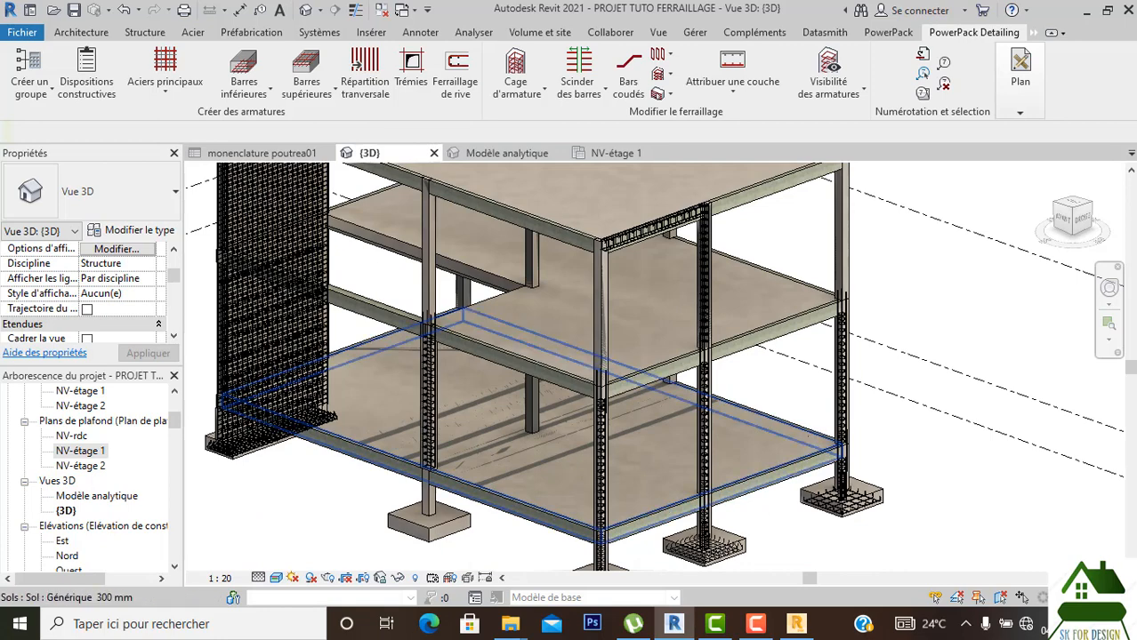
left_click(839, 445)
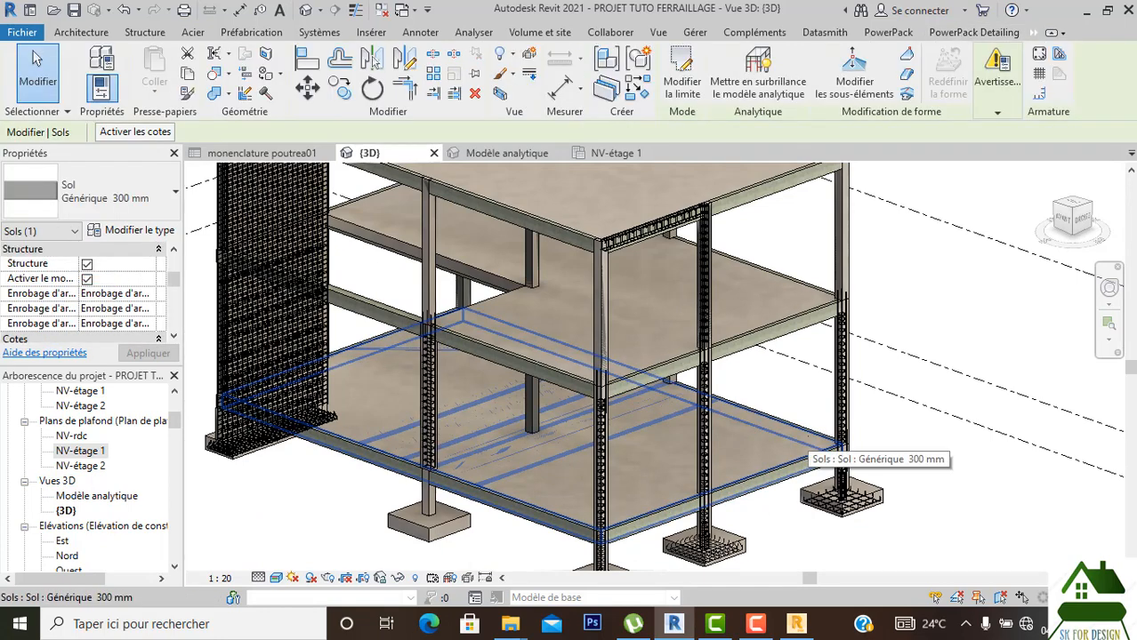
key("Escape")
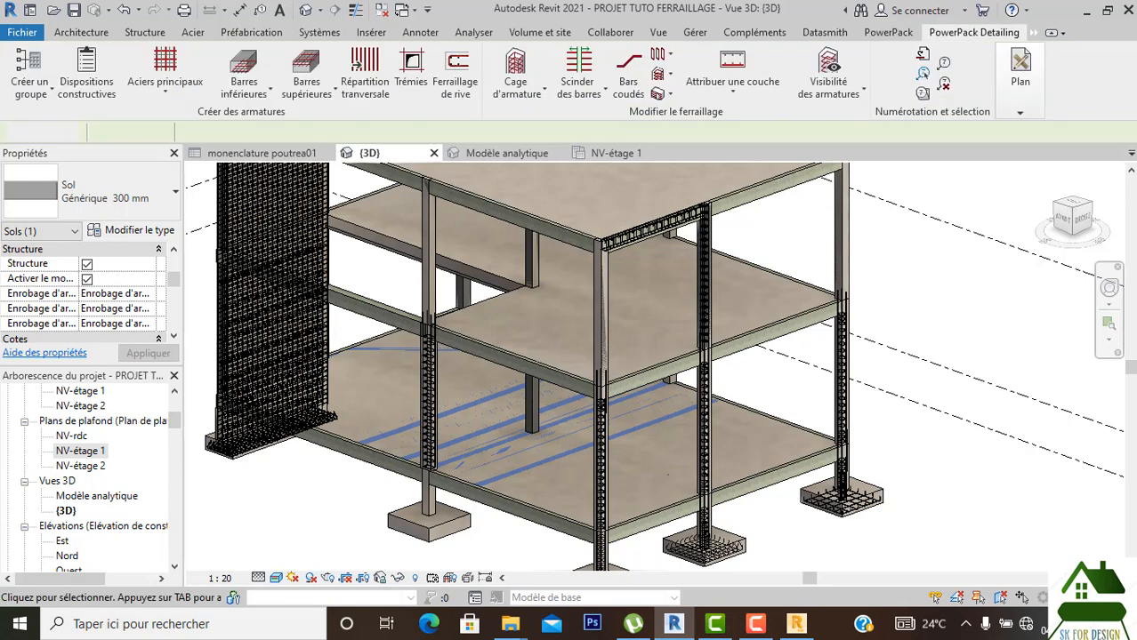
key("Escape")
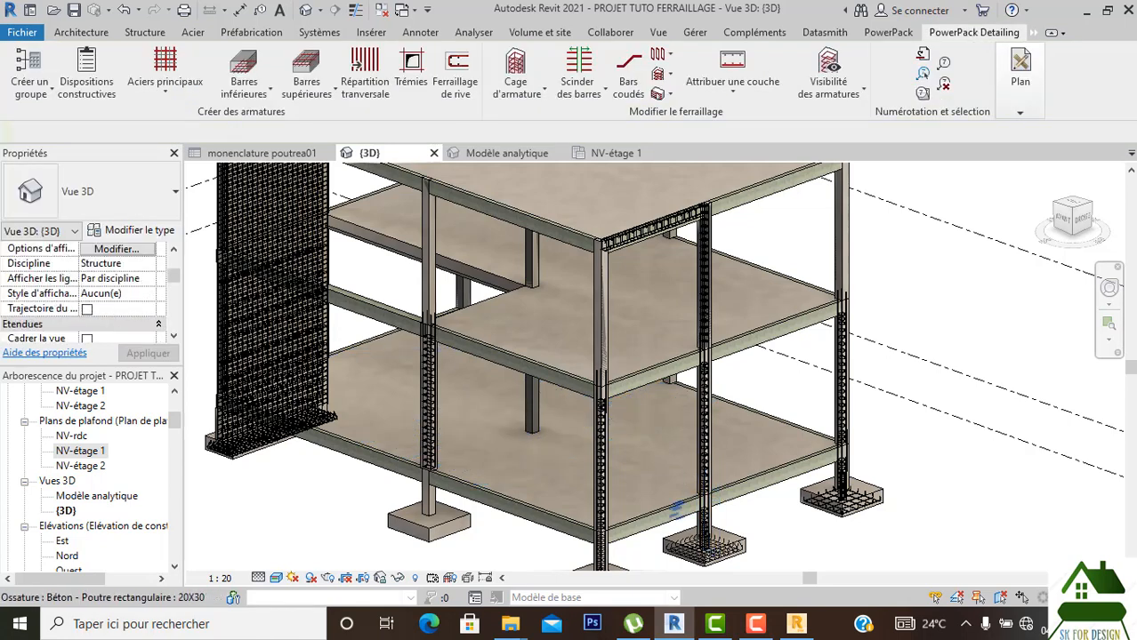
Orbit to the Droite and Arrière sides and examine the NV-étage 2 column's stirrups and its 10-HA 500 longitudinal bar.
scroll(731, 426, "down", 1)
middle_click_drag(731, 278, 741, 332)
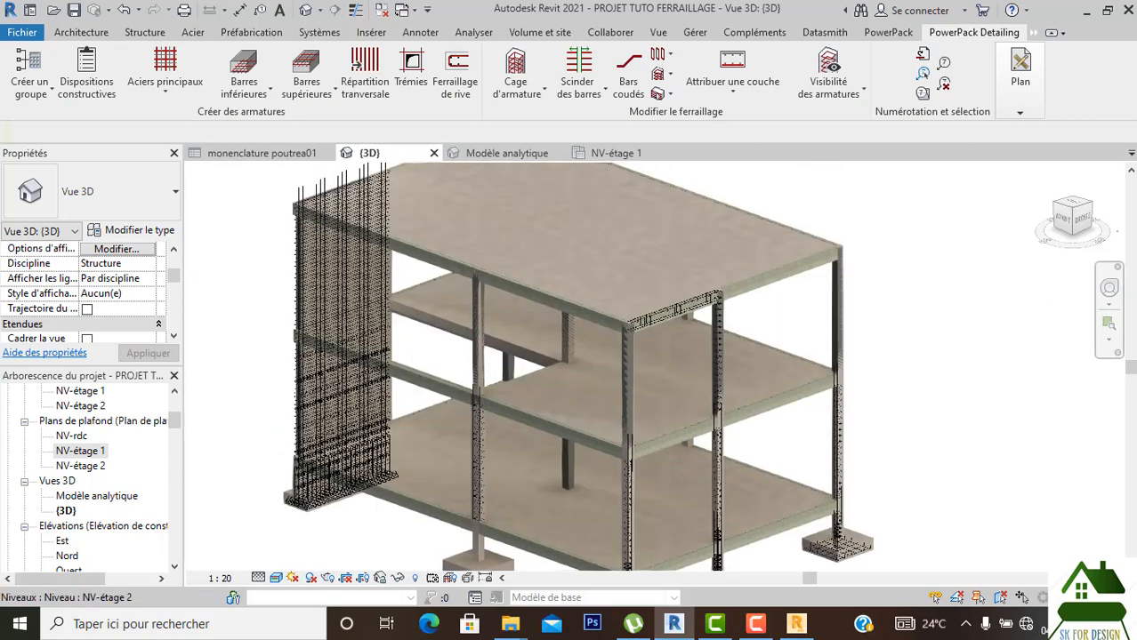
left_click_drag(1077, 219, 952, 219)
scroll(1046, 307, "up", 2)
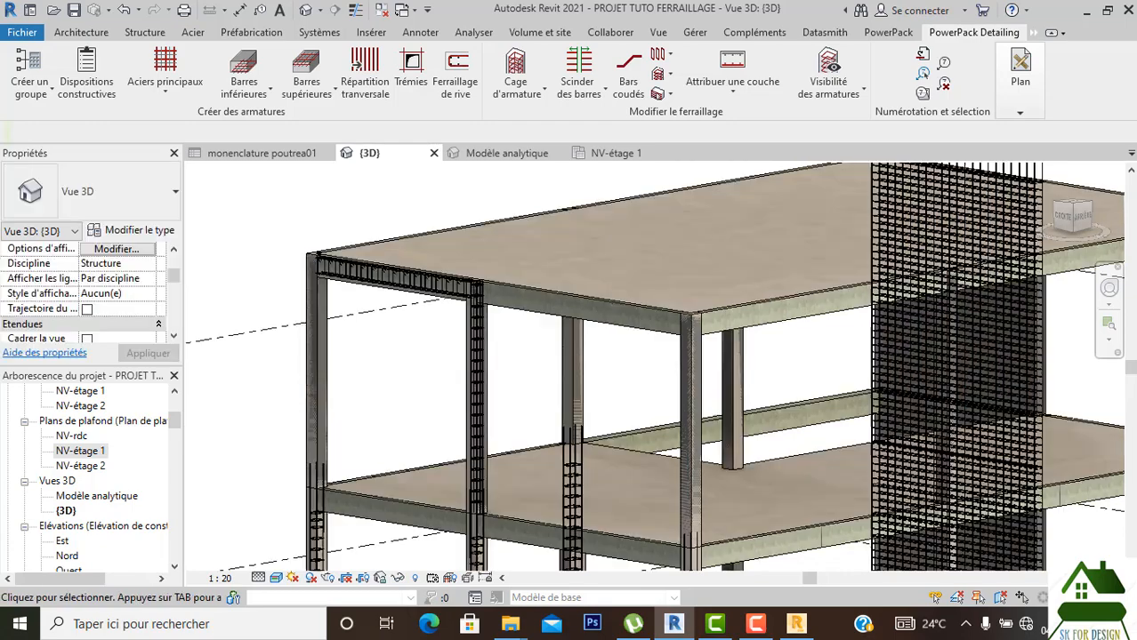
middle_click_drag(587, 356, 600, 298)
scroll(407, 218, "up", 5)
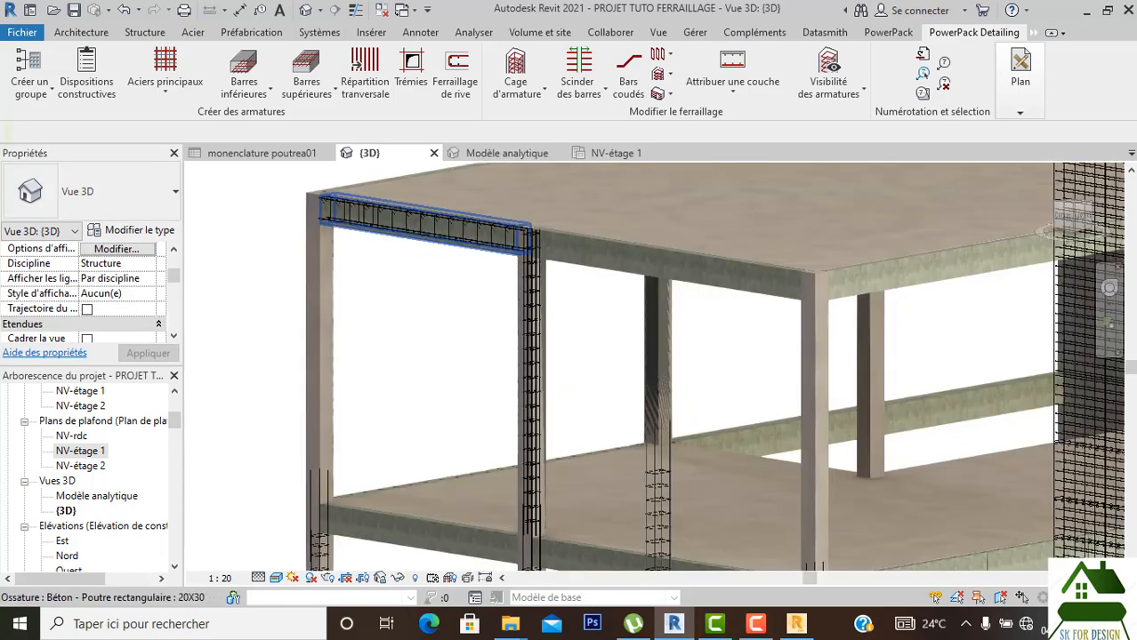
middle_click_drag(623, 427, 589, 322)
middle_click_drag(584, 436, 556, 338)
scroll(572, 356, "up", 5)
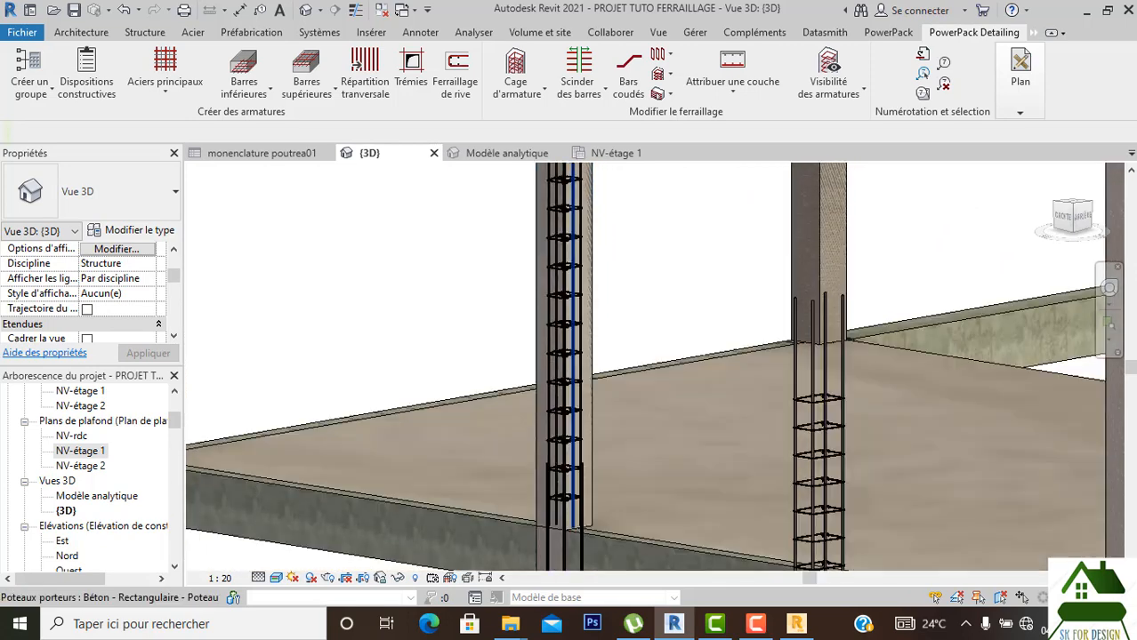
middle_click_drag(544, 234, 545, 387)
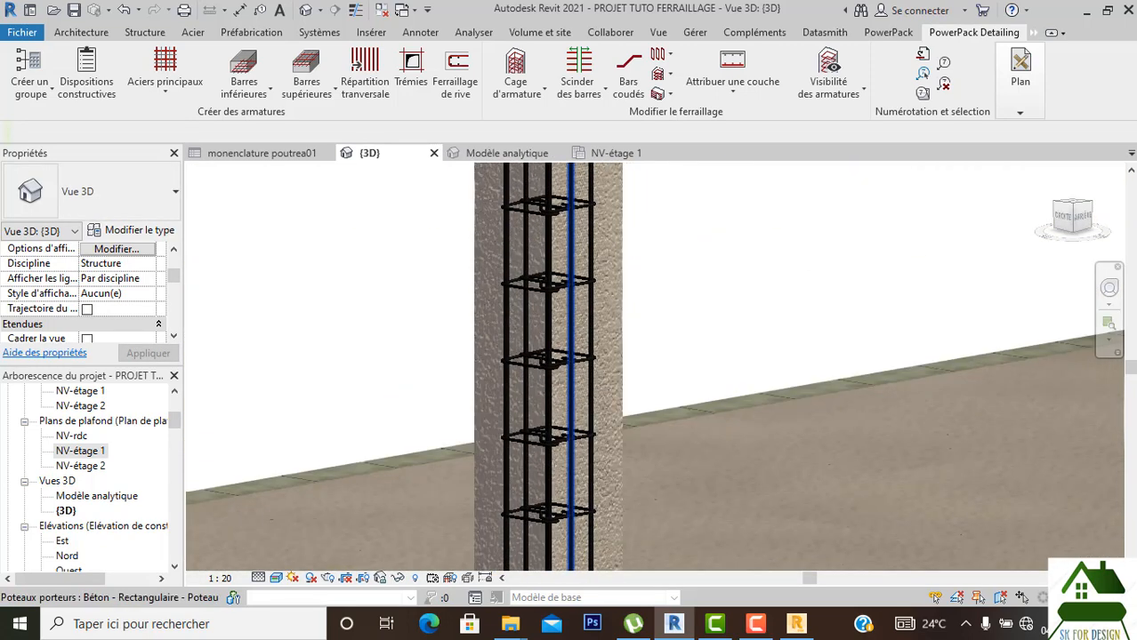
scroll(545, 387, "up", 3)
left_click(544, 387)
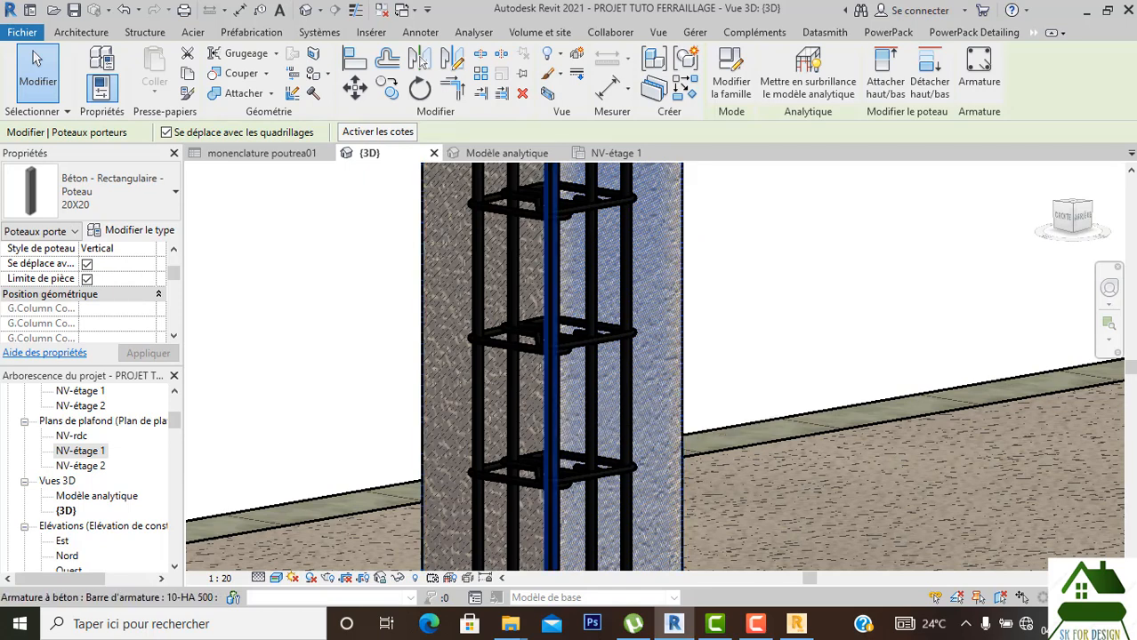
left_click(551, 386)
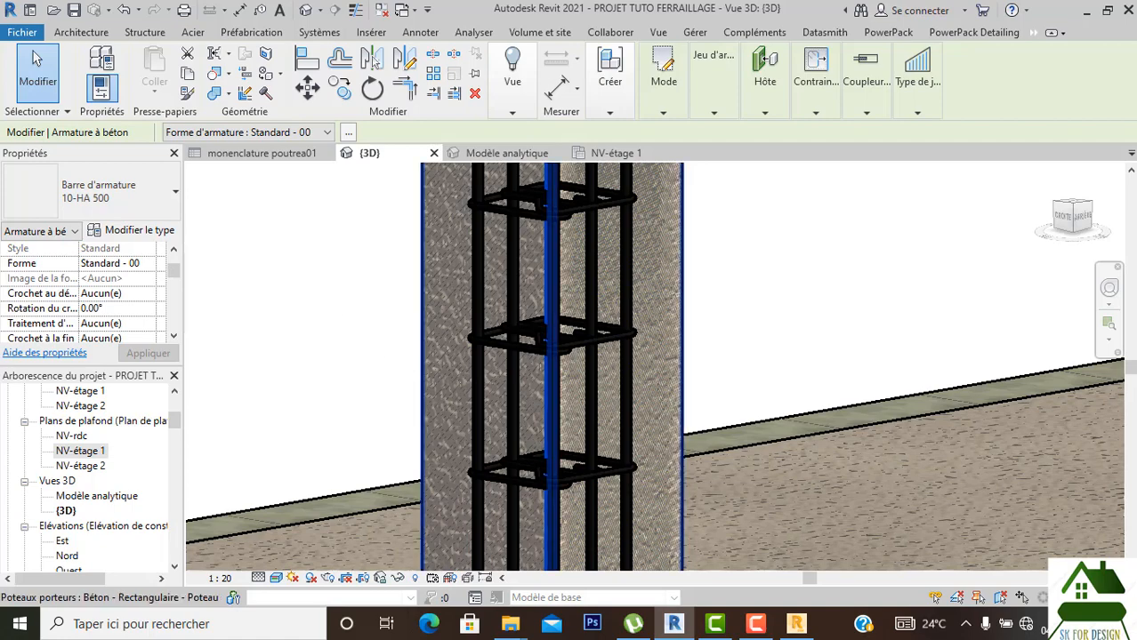
scroll(497, 355, "down", 3)
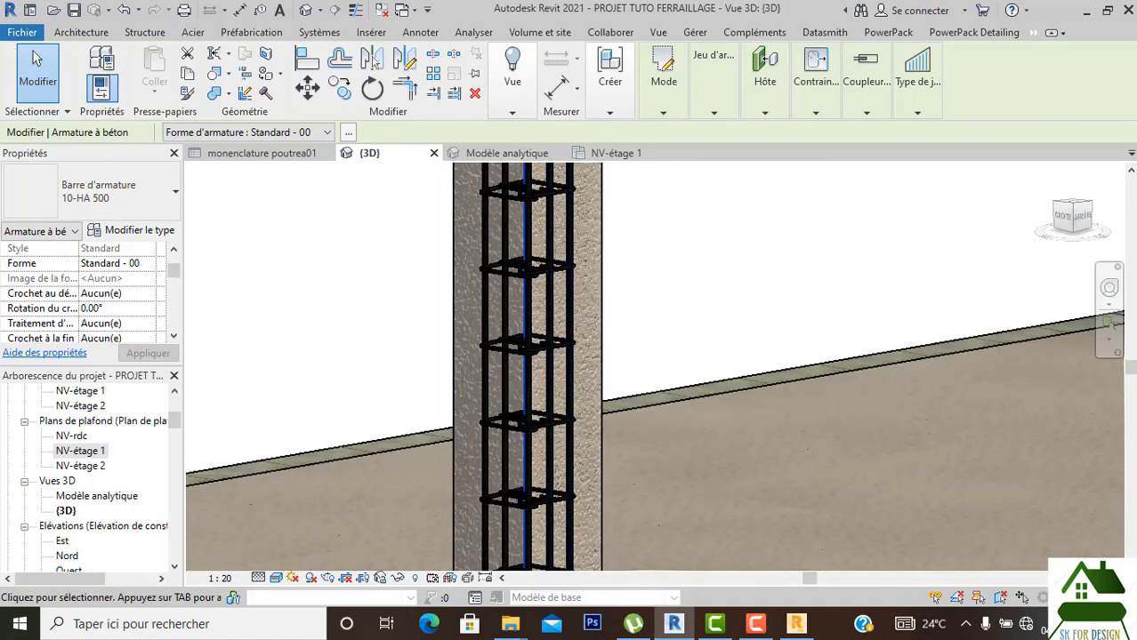
Switch to Robot, open the reinforcement of Poteau38 on NV-étage 2 and generate its execution drawing.
left_click(797, 624)
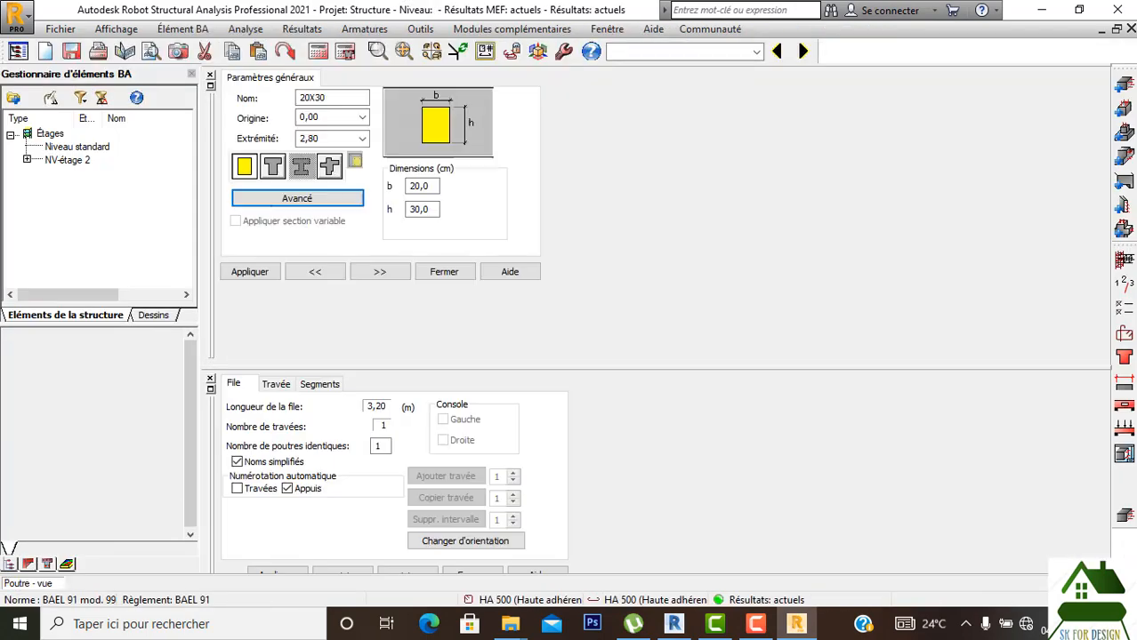
key("Return")
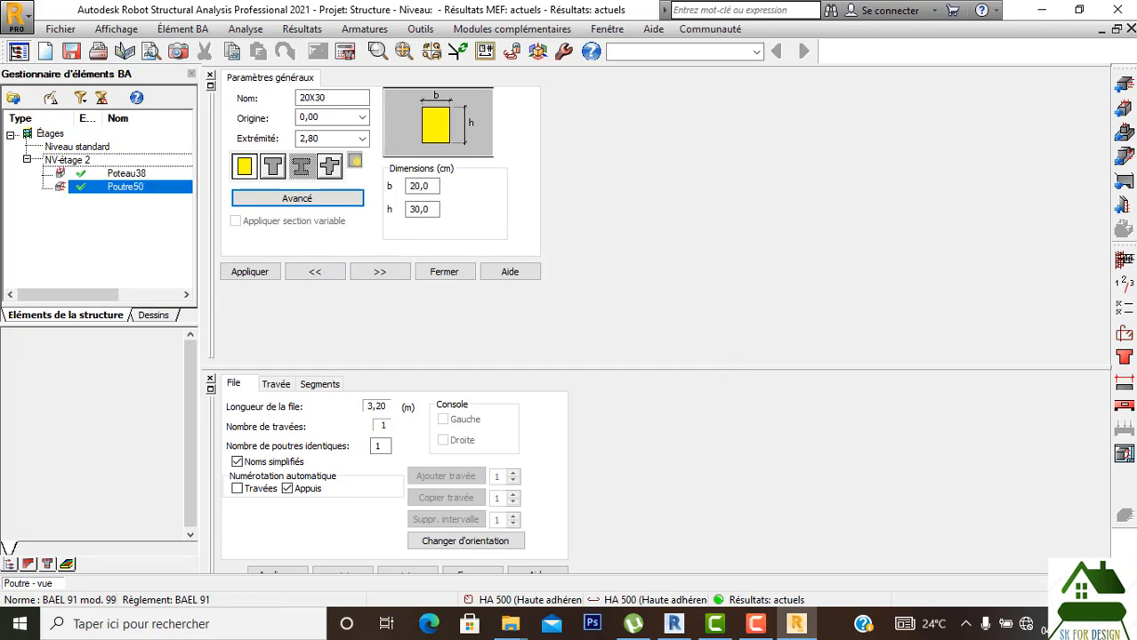
double_click(126, 173)
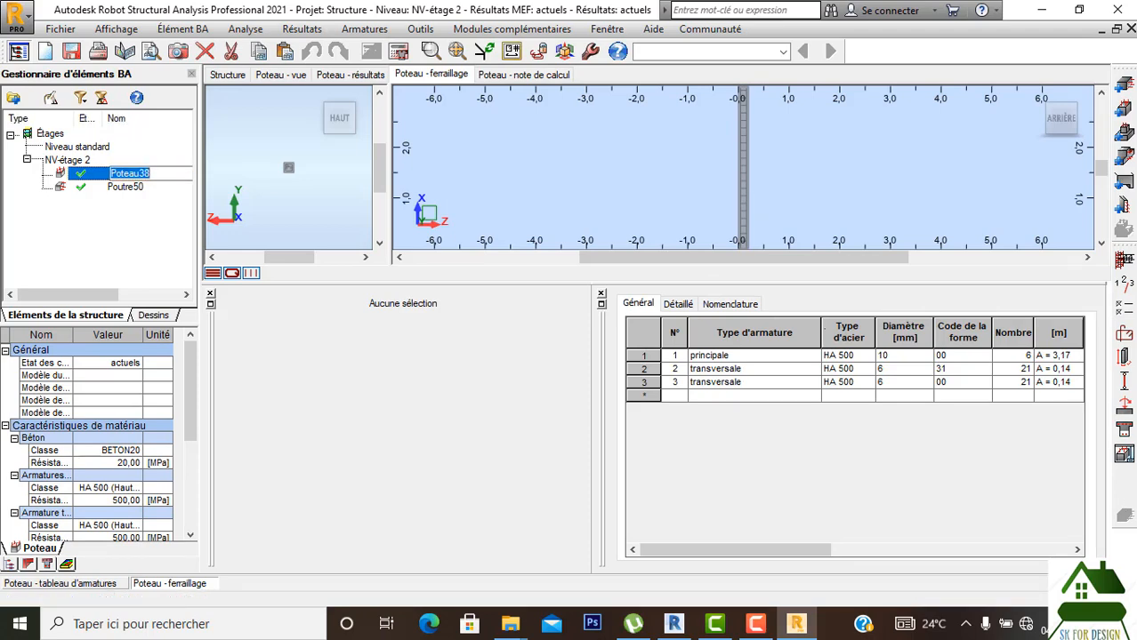
left_click(1124, 454)
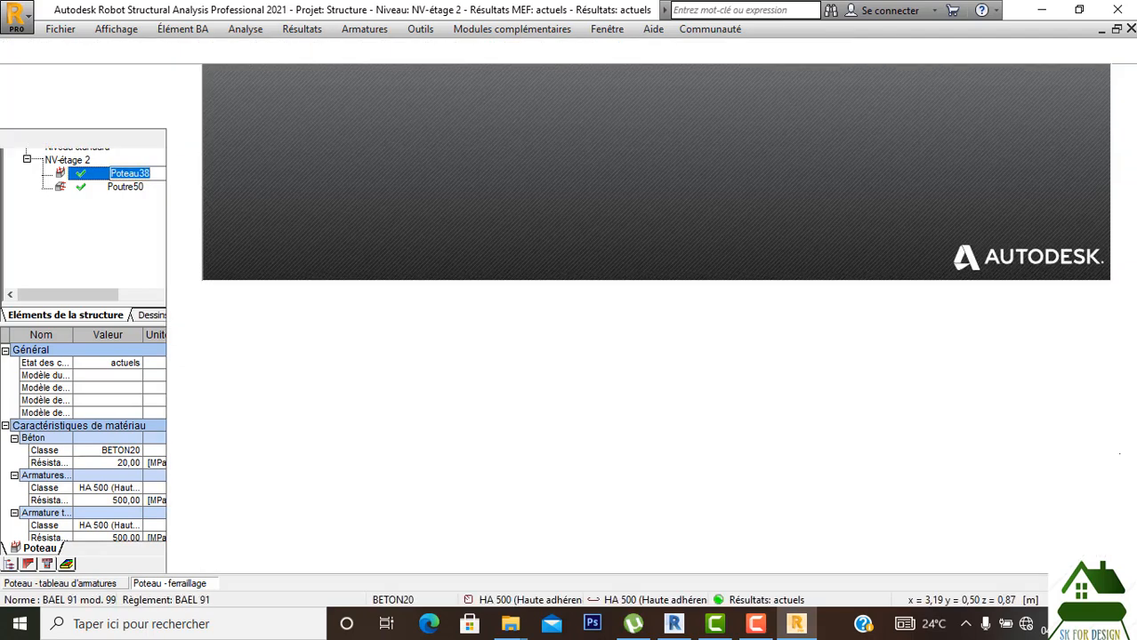
scroll(640, 389, "up", 2)
scroll(701, 380, "down", 3)
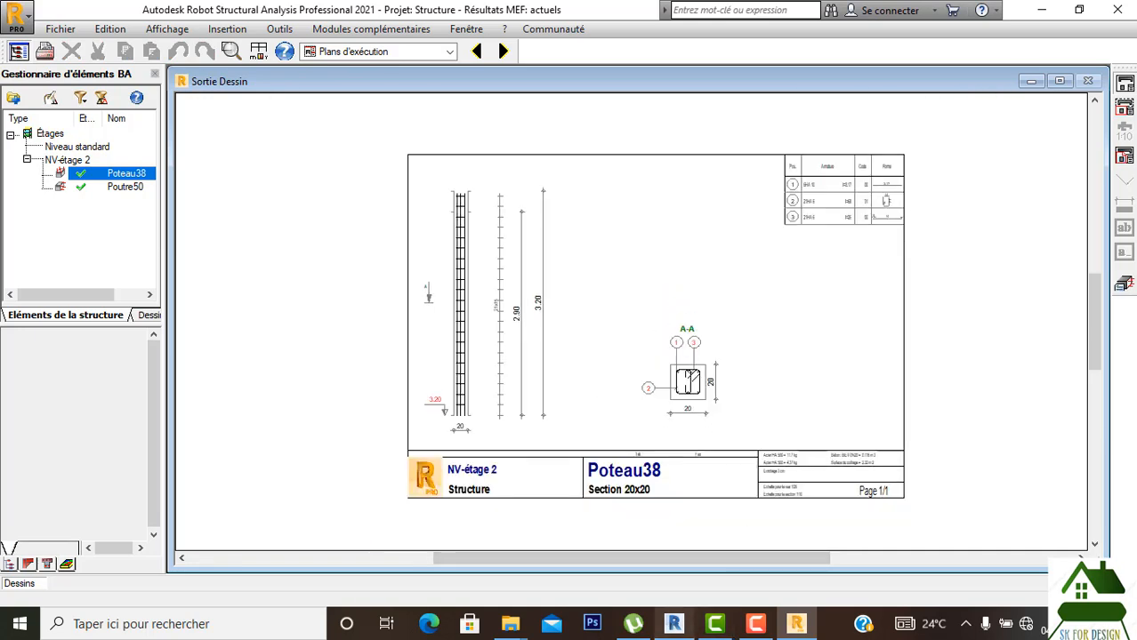
Return to Revit and generate the NV-étage 2 20X20 column's drawings with PowerPack Detailing, continuing past the updater warnings and accepting the duplicate types.
left_click(674, 624)
scroll(612, 384, "down", 2)
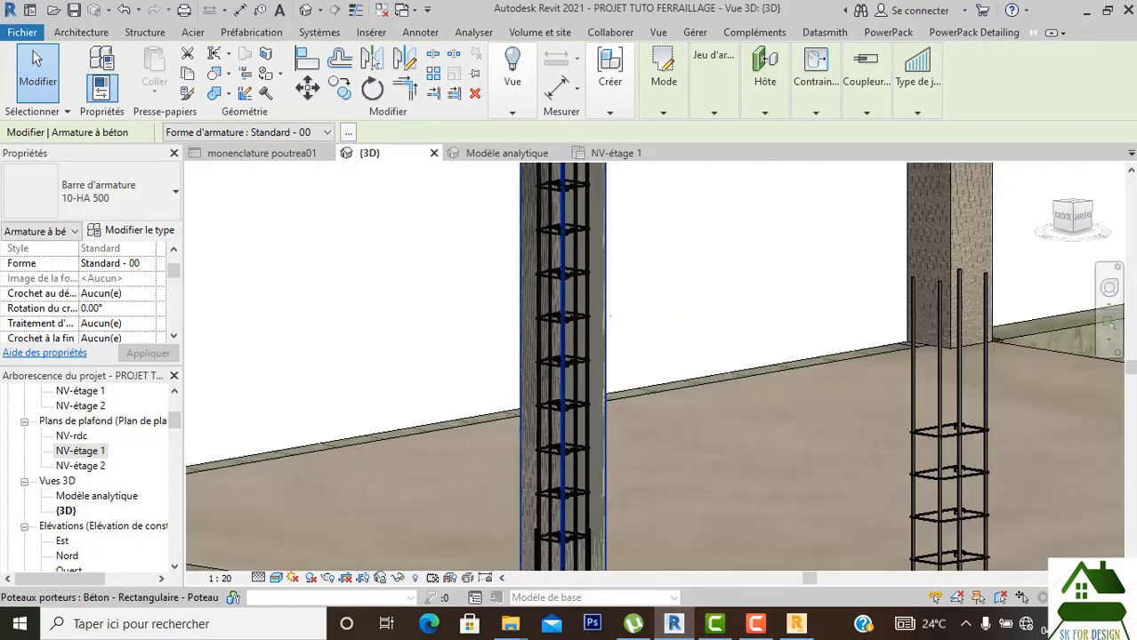
left_click(608, 310)
scroll(607, 310, "down", 3)
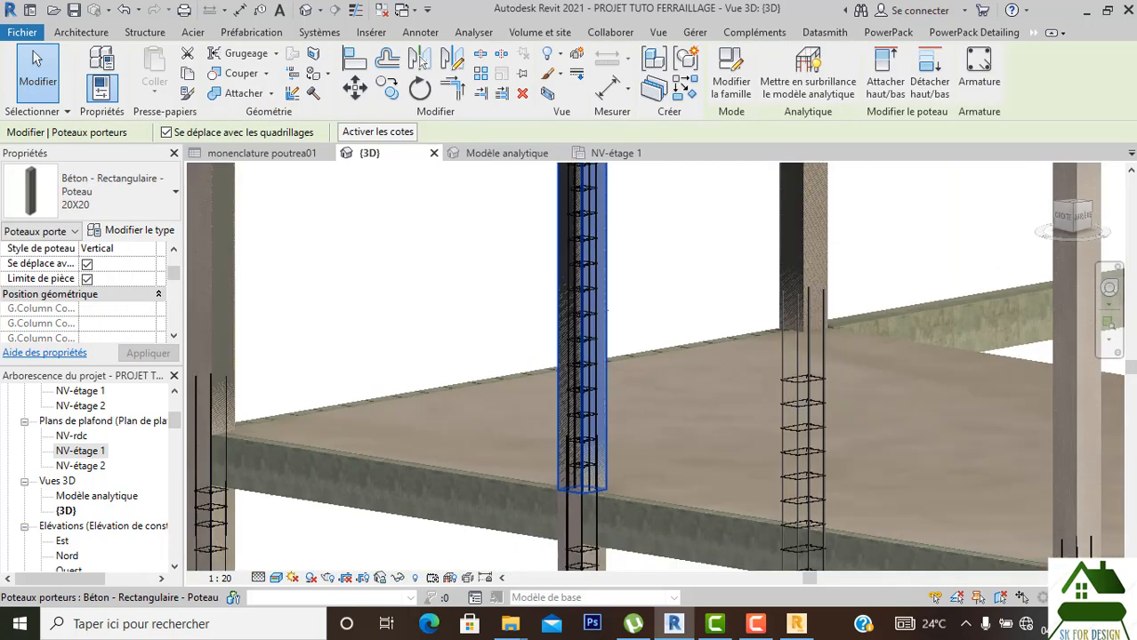
left_click(974, 32)
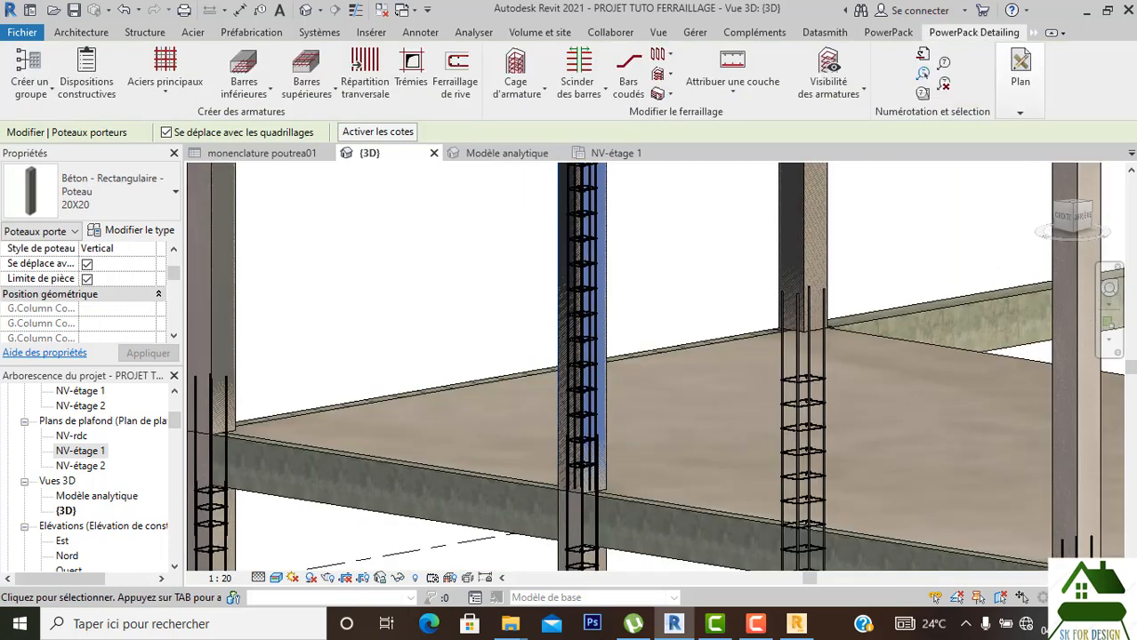
left_click(1019, 113)
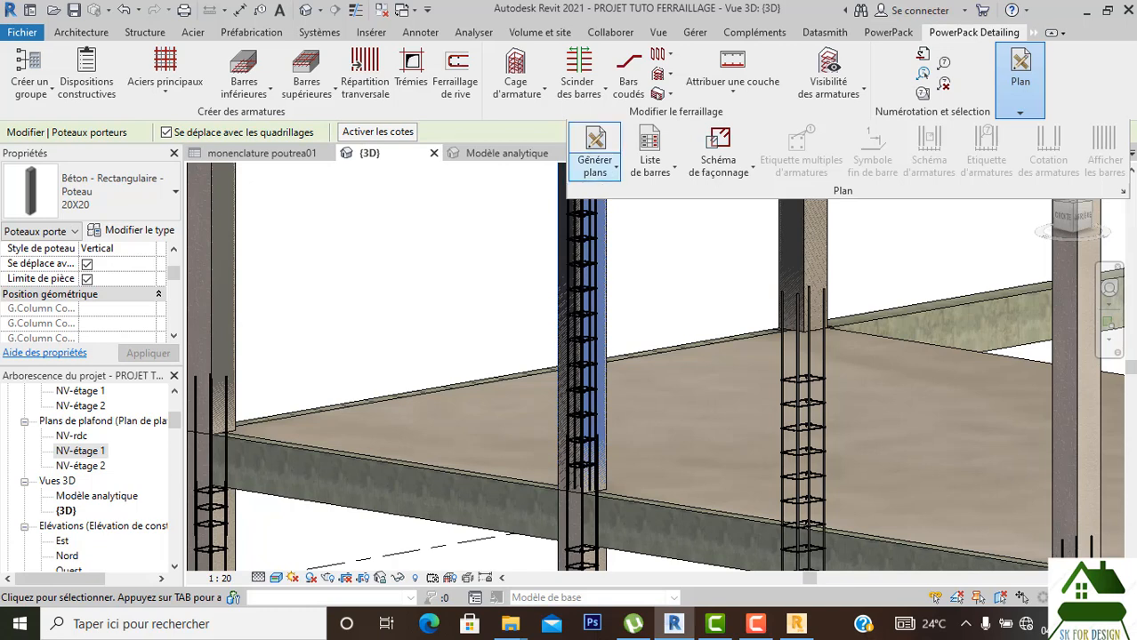
left_click(595, 167)
left_click(627, 200)
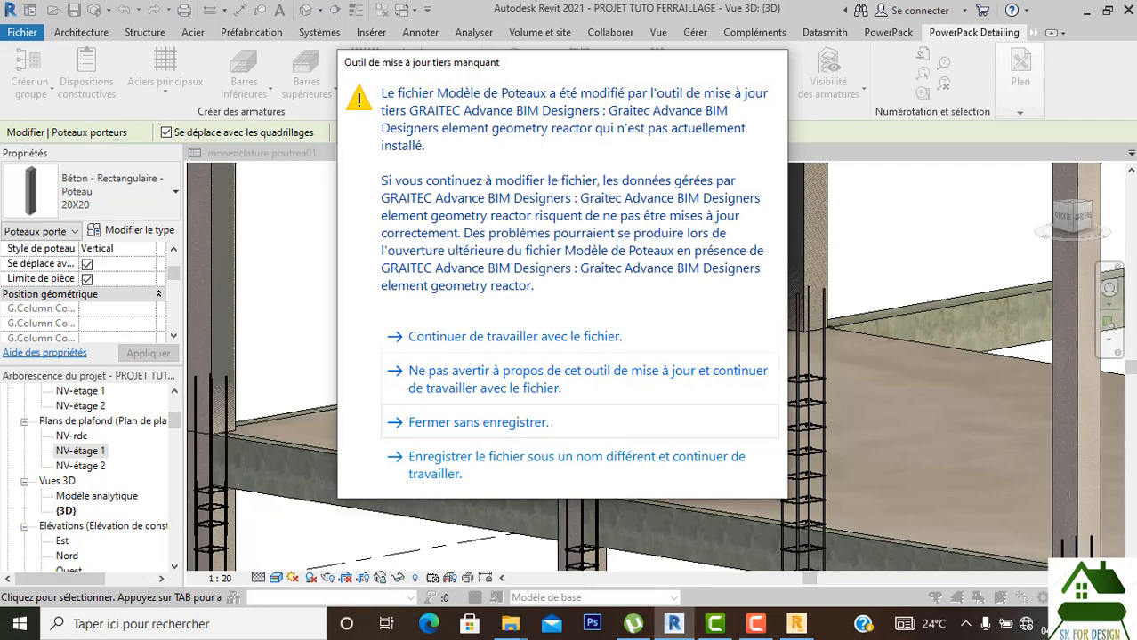
left_click(534, 337)
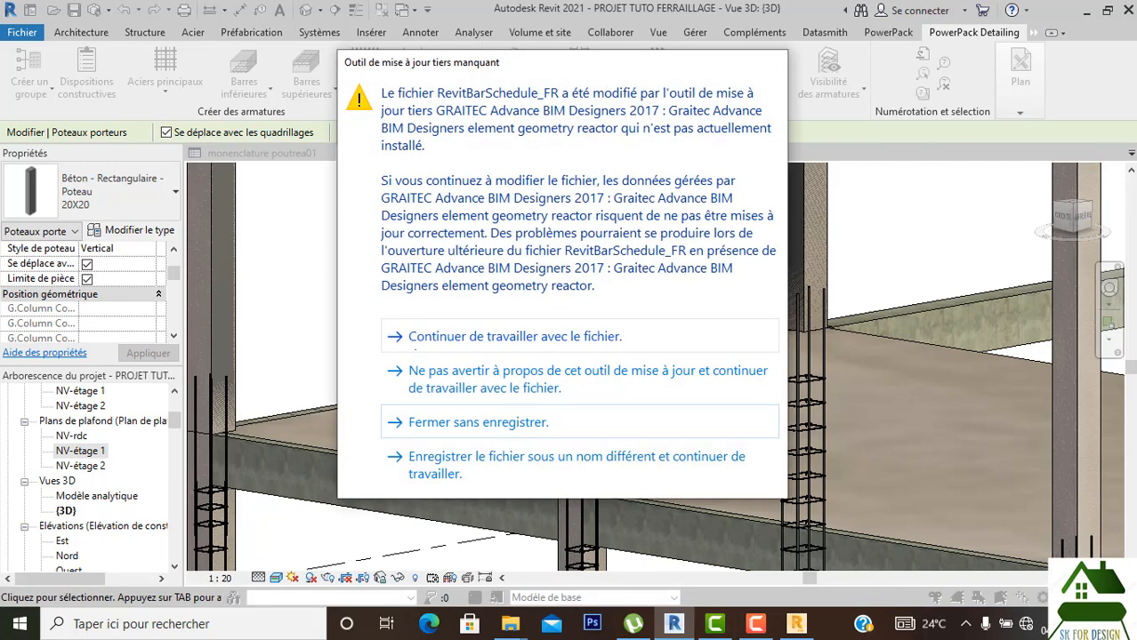
key("Return")
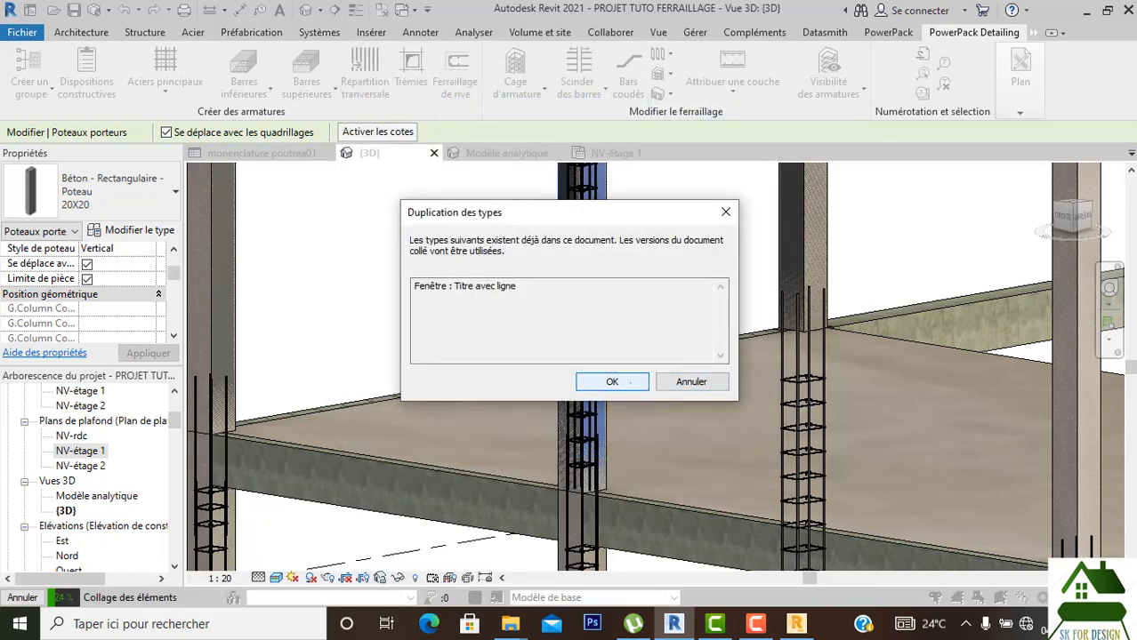
left_click(630, 382)
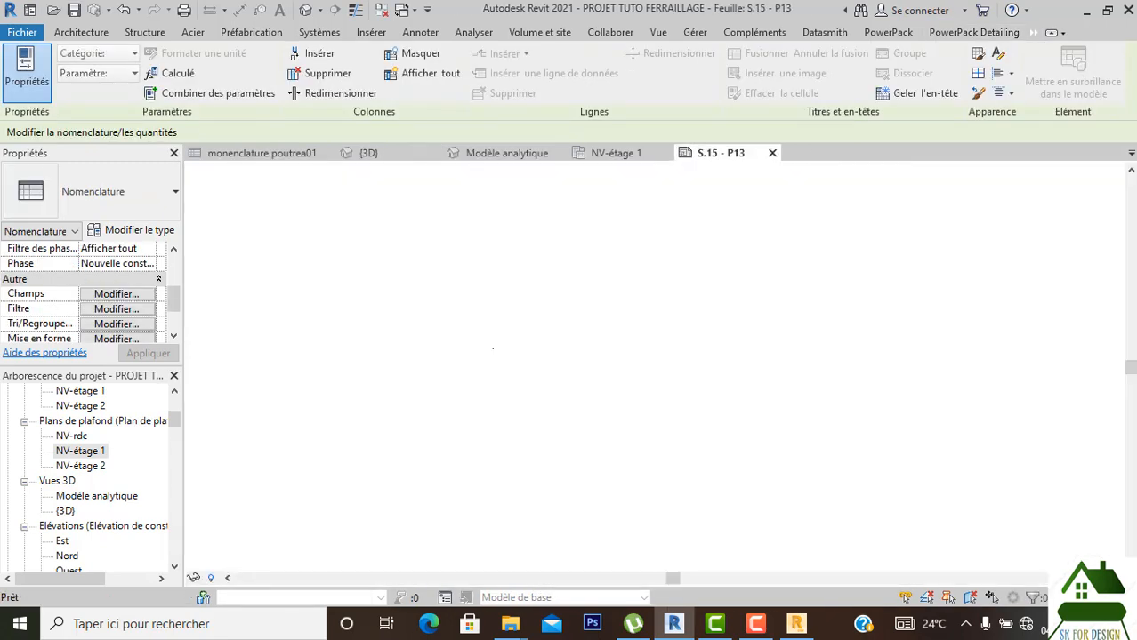
Examine sheet S.15 - P13, including the column elevation, the cross-sections and the bar schedule.
left_click(723, 150)
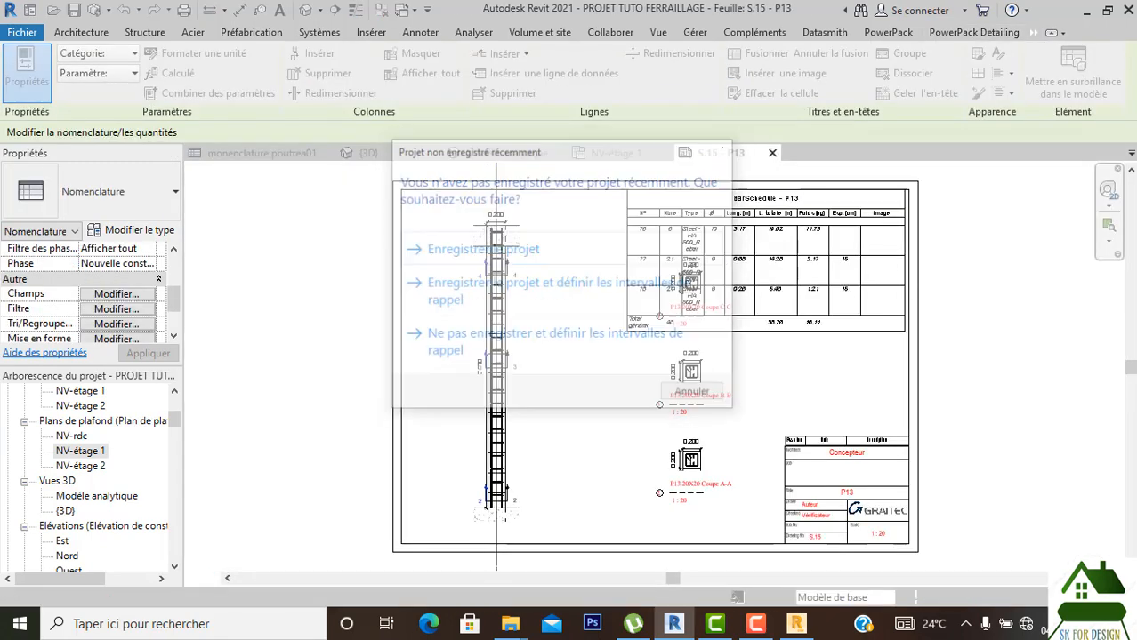
scroll(692, 274, "up", 6)
scroll(689, 277, "down", 1)
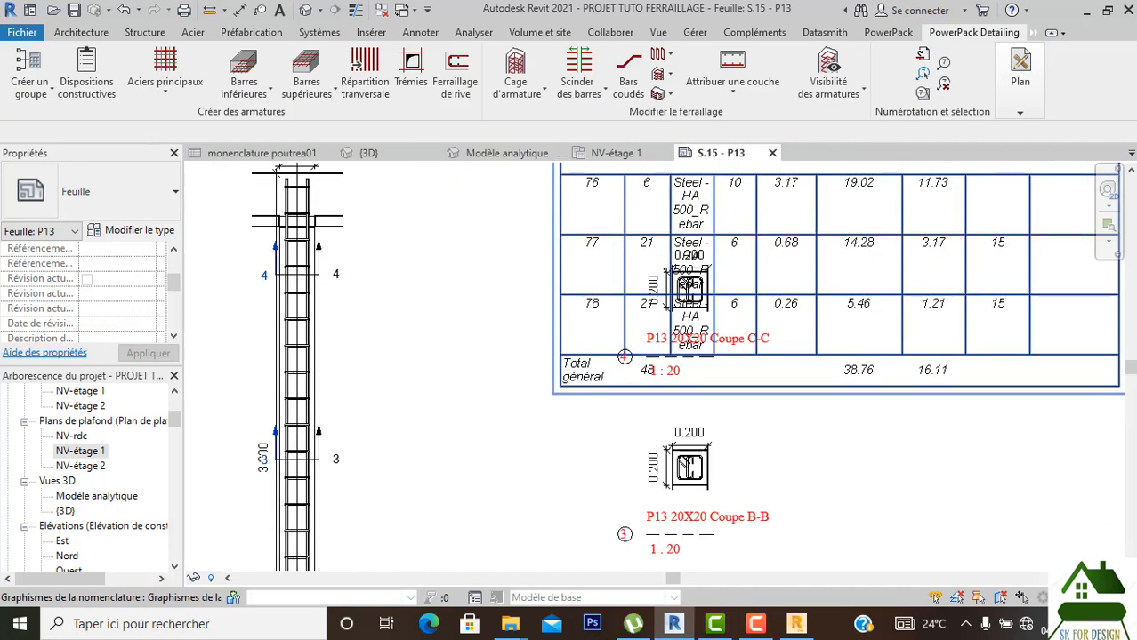
scroll(691, 306, "down", 4)
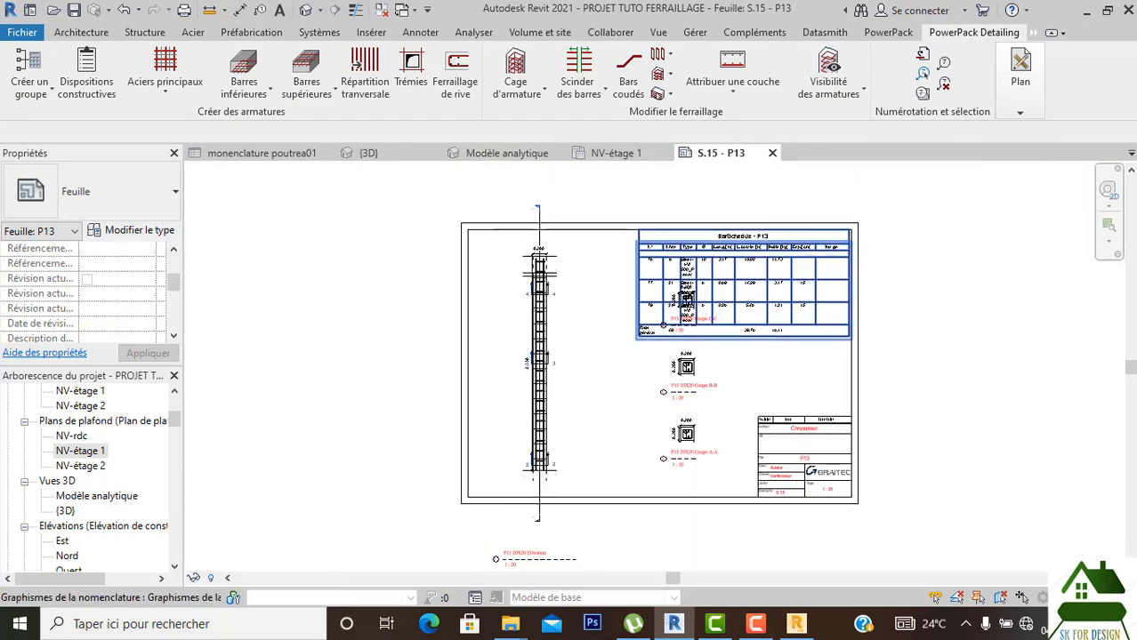
Move the P13 20X20 Coupe B-B and Coupe A-A section views beside the column elevation on the sheet.
left_click(685, 364)
scroll(690, 363, "up", 1)
left_click_drag(690, 363, 561, 341)
scroll(682, 450, "up", 2)
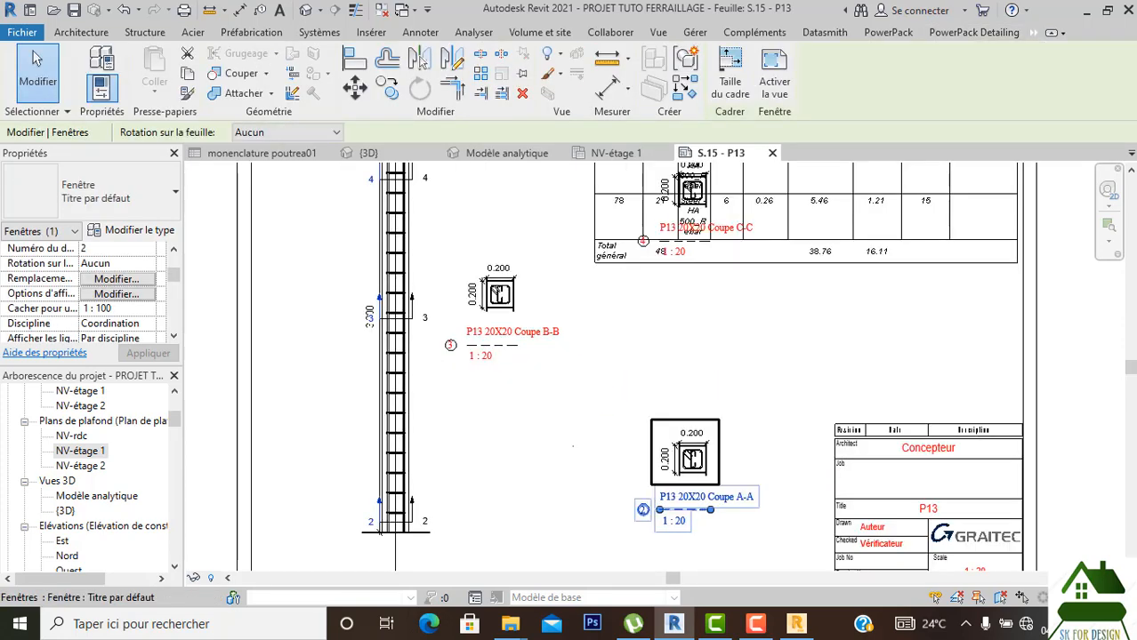
left_click_drag(667, 453, 504, 424)
Examine the bars and stirrups in Coupe A-A and review the overall layout of the P13 sheet.
scroll(512, 485, "up", 5)
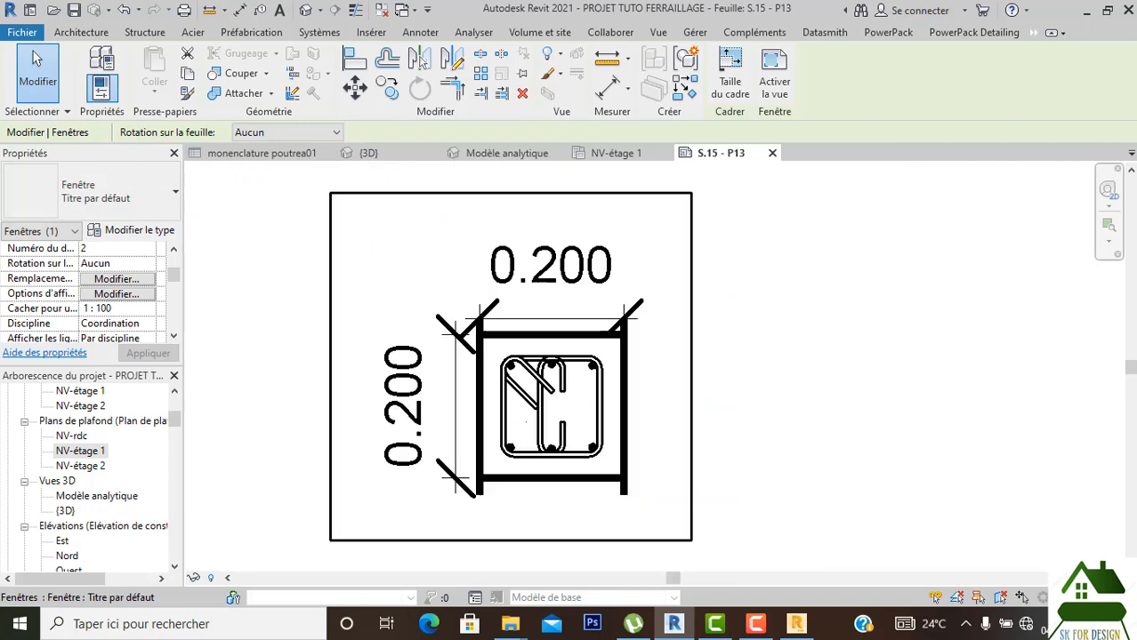
scroll(548, 415, "down", 3)
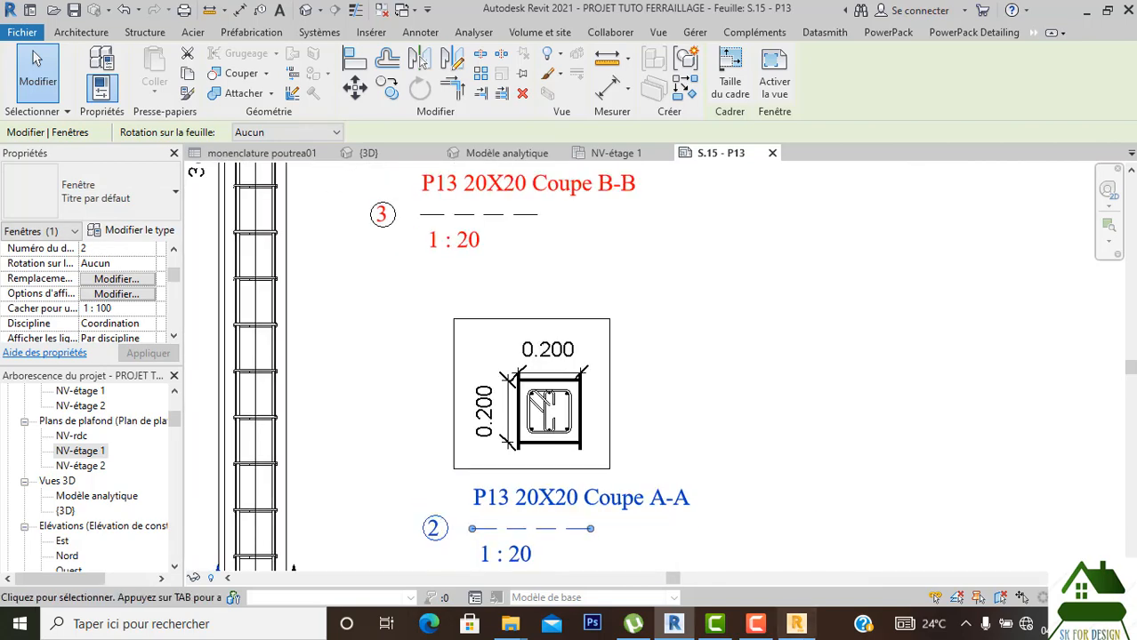
scroll(416, 445, "down", 5)
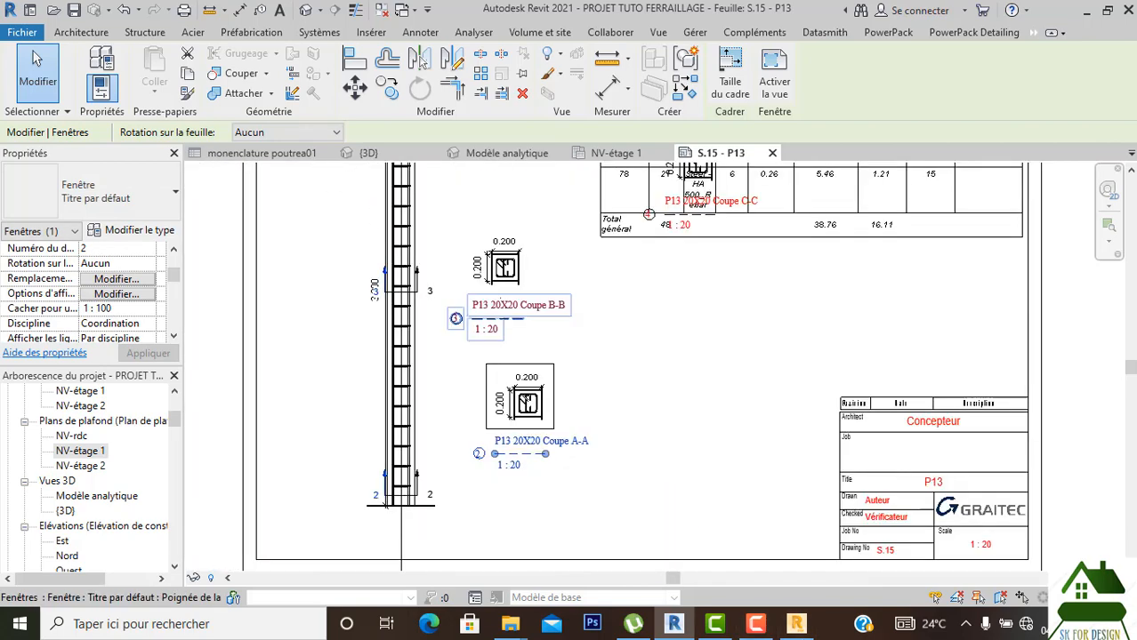
scroll(540, 439, "down", 2)
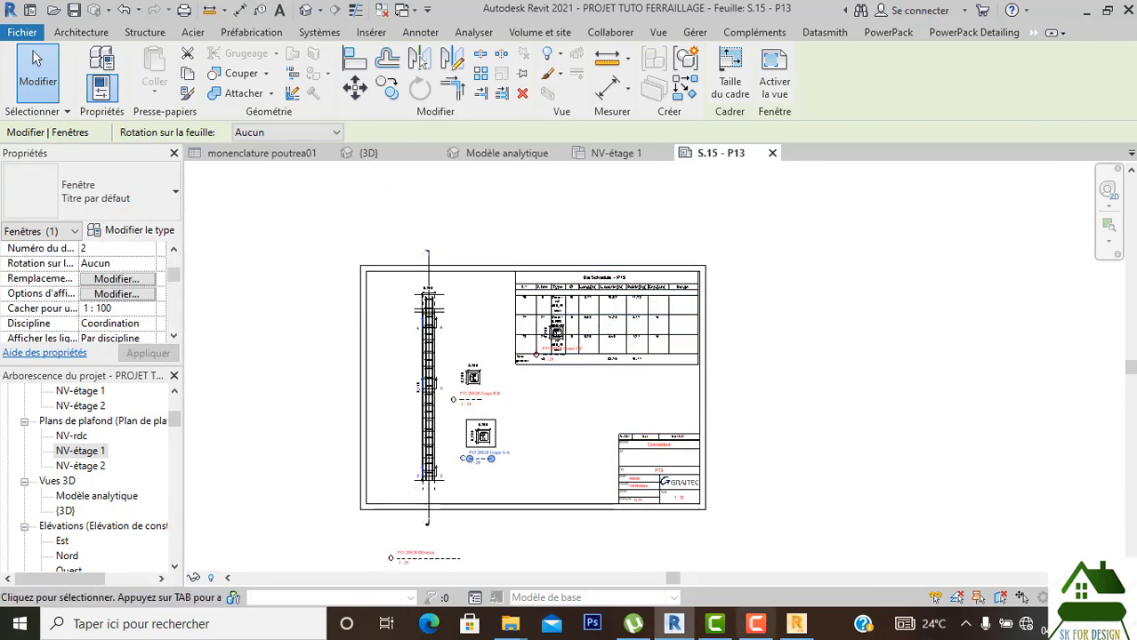
left_click(797, 624)
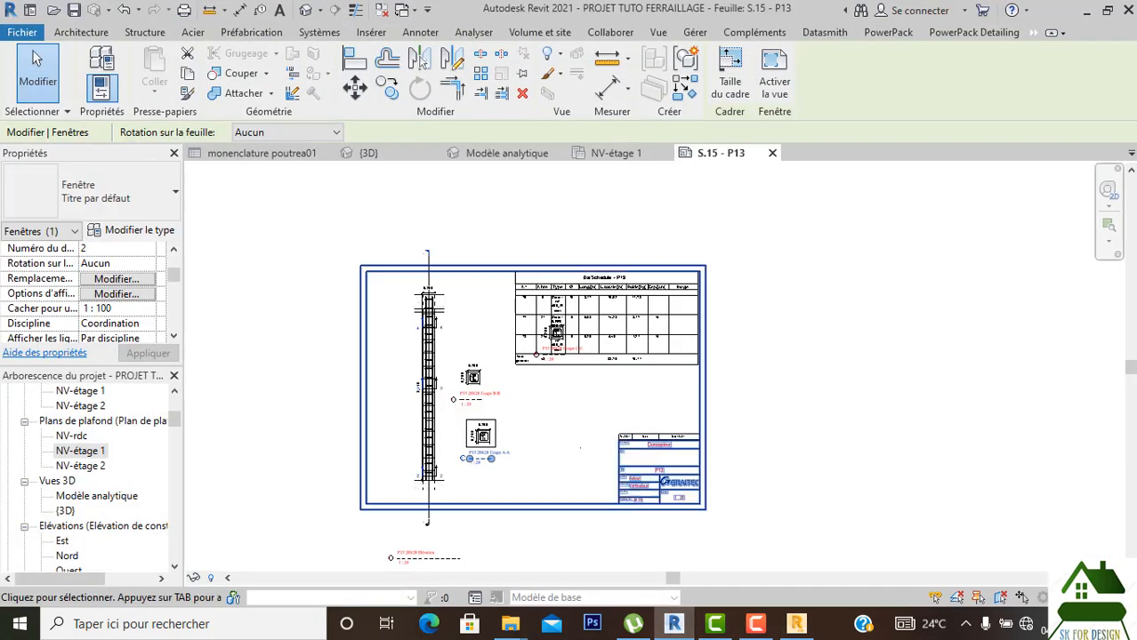
Return to the {3D} view, select the reinforced NV-étage 2 20X20 column and clear the selection.
left_click(379, 154)
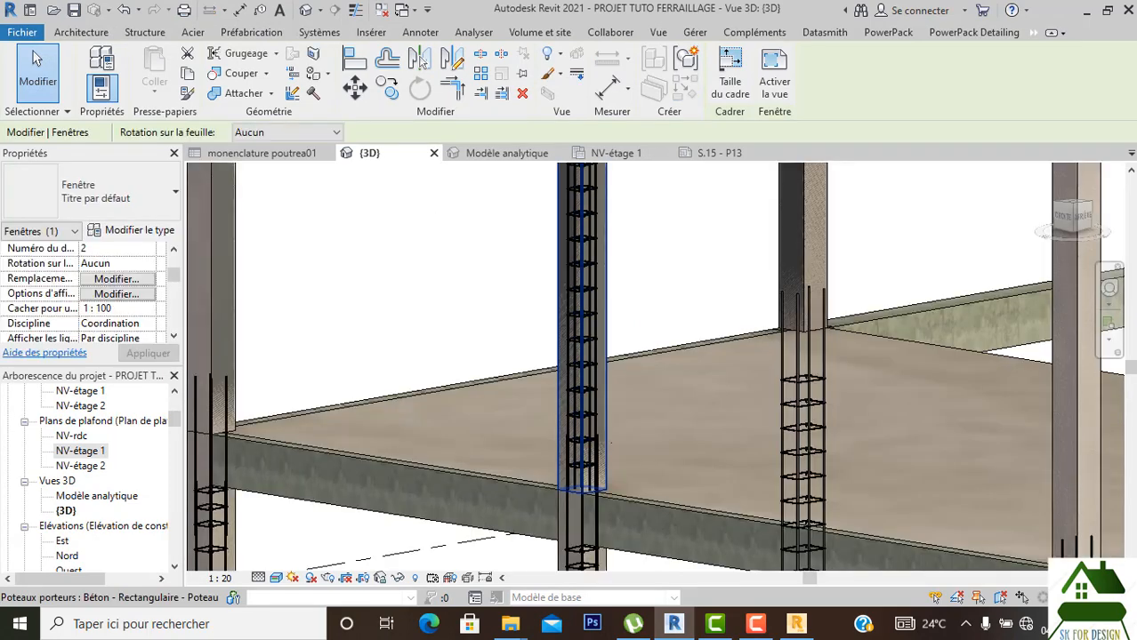
left_click(610, 442)
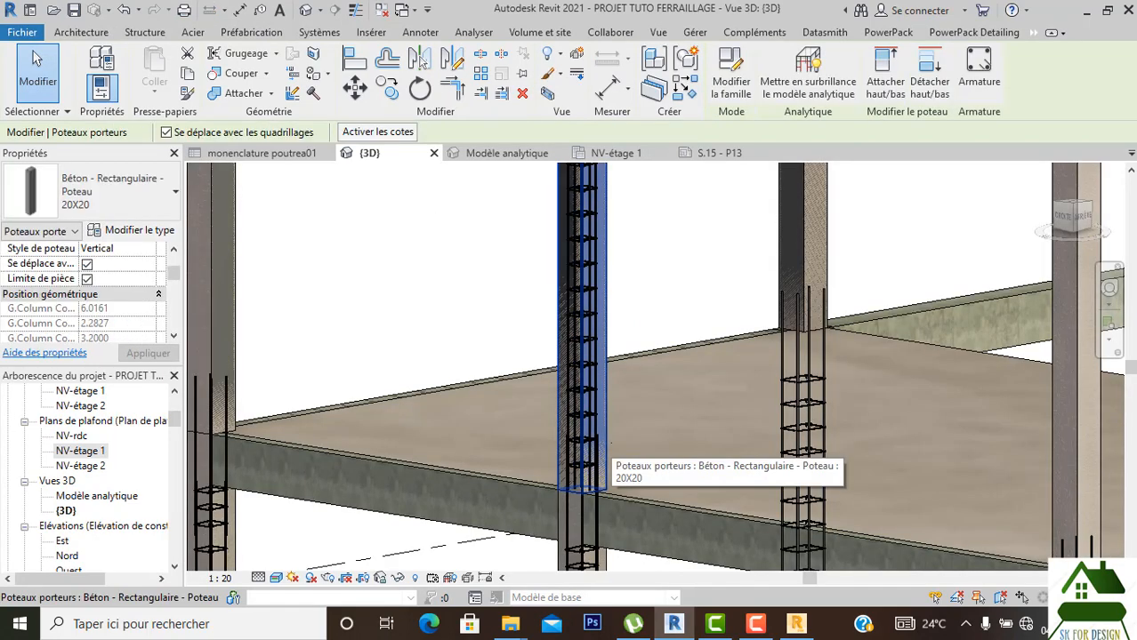
key("Escape")
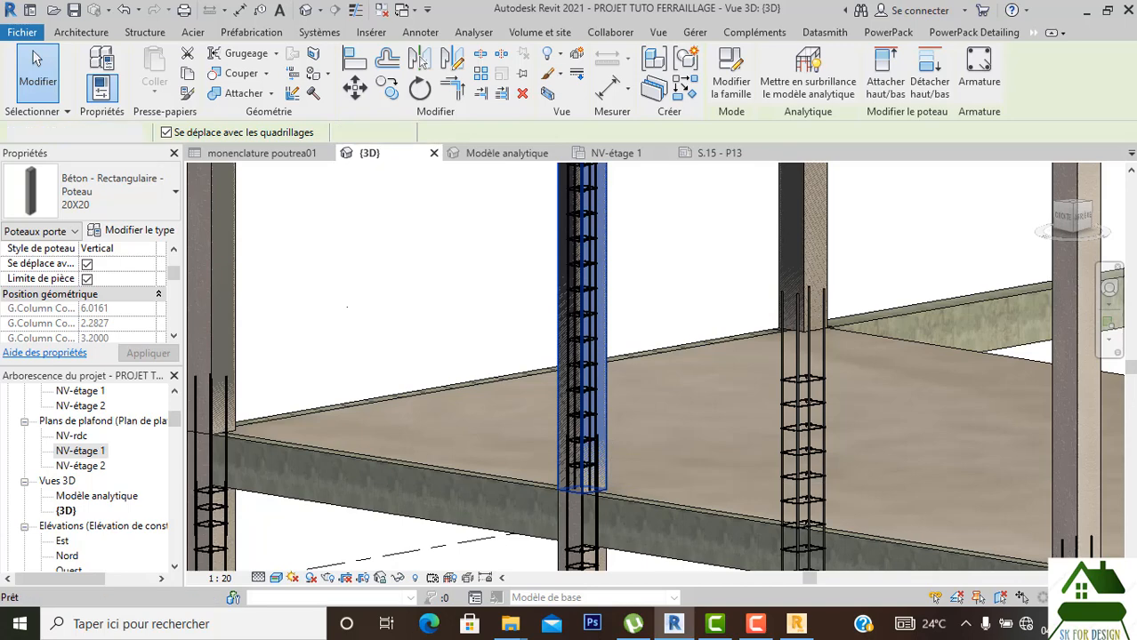
left_click(974, 33)
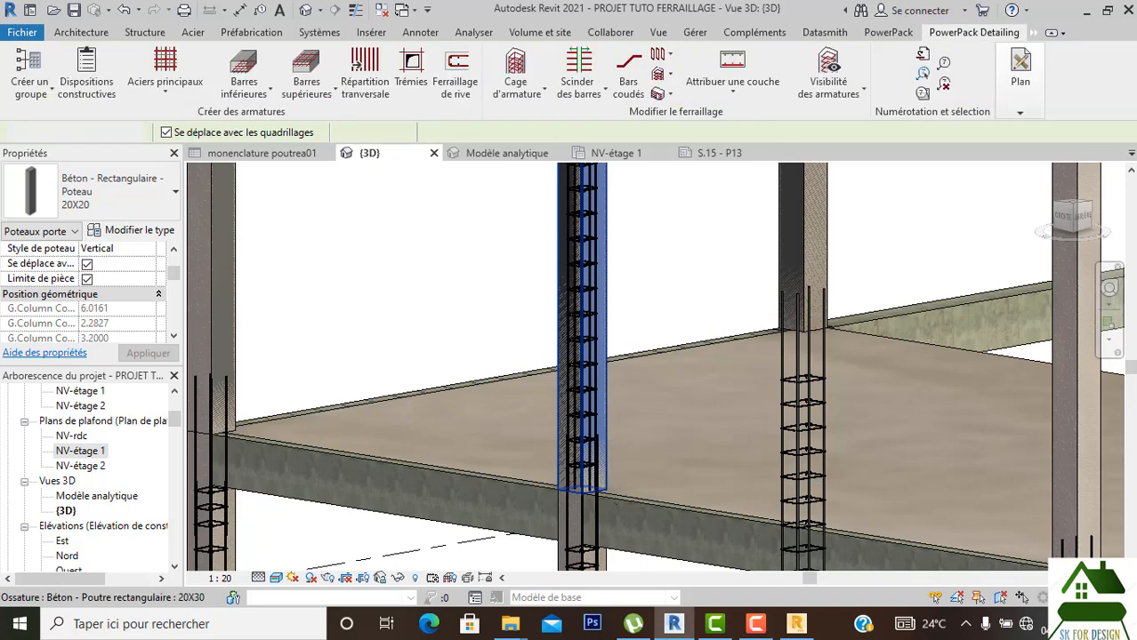
key("Escape")
scroll(605, 402, "down", 5)
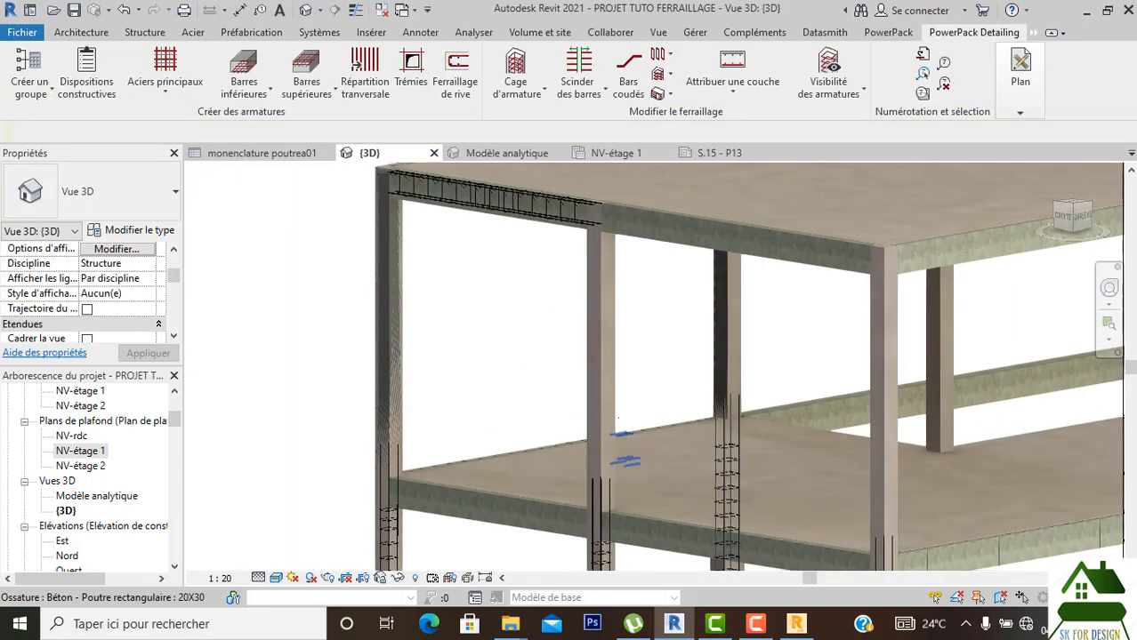
left_click(605, 402)
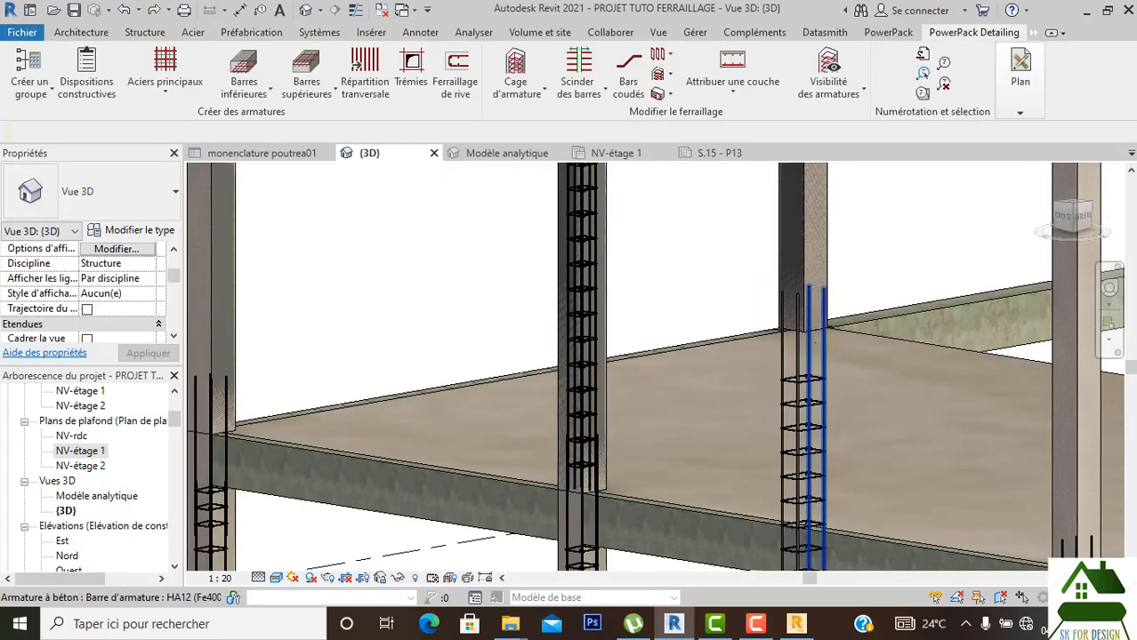
Select all 20X20 column instances visible in the 3D view, check their locations across the building, and clear the selection.
scroll(795, 343, "down", 2)
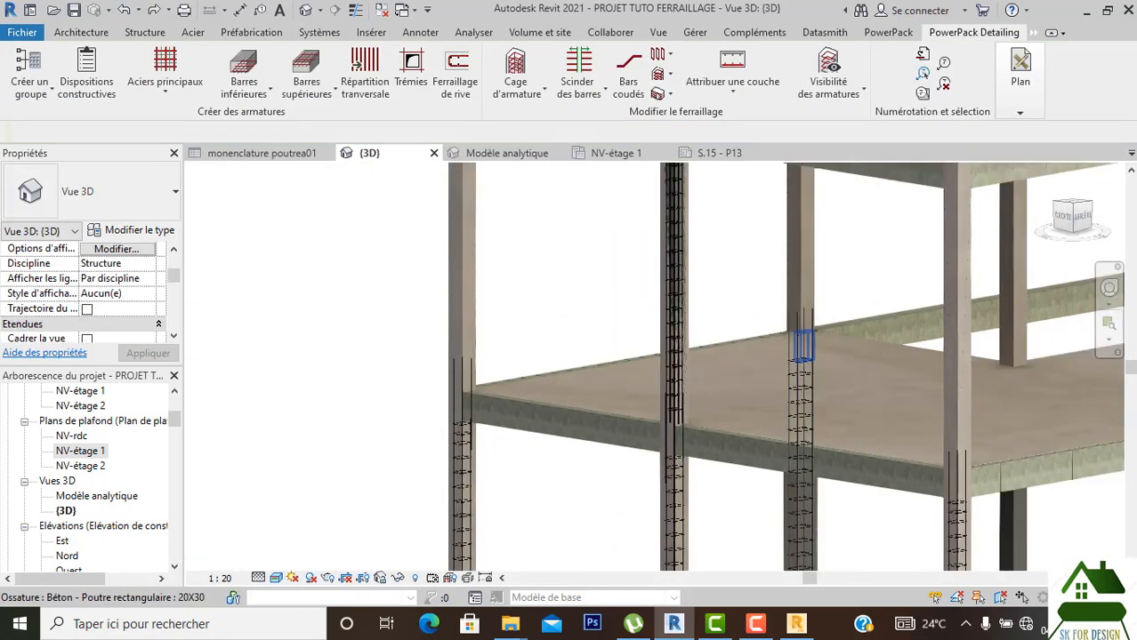
scroll(804, 346, "down", 1)
middle_click_drag(850, 407, 747, 416)
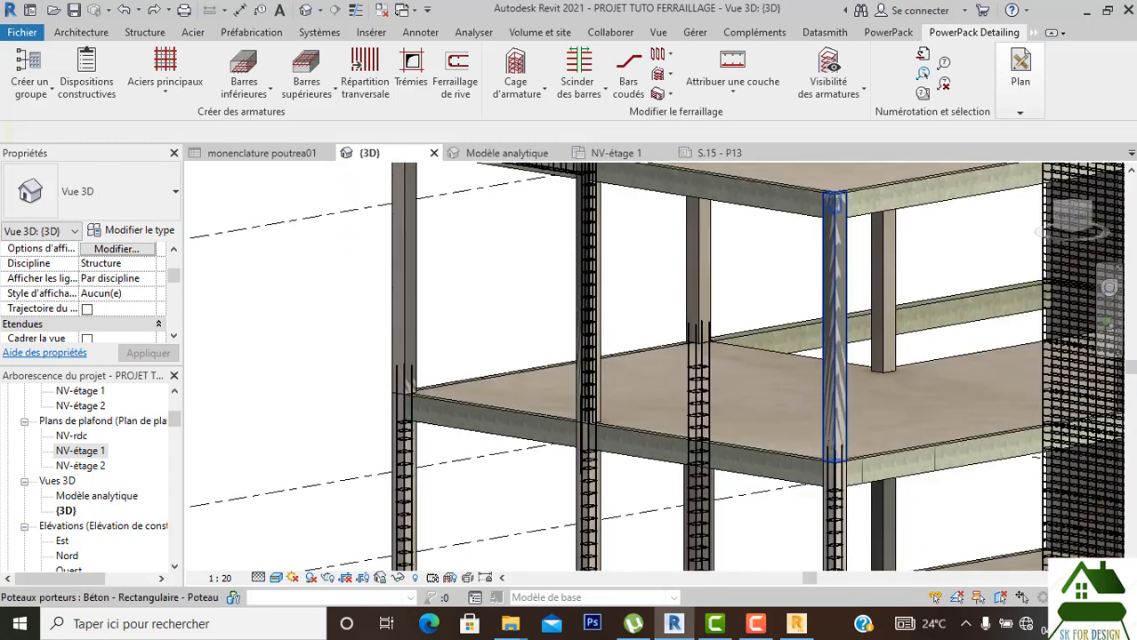
left_click(834, 449)
right_click(829, 452)
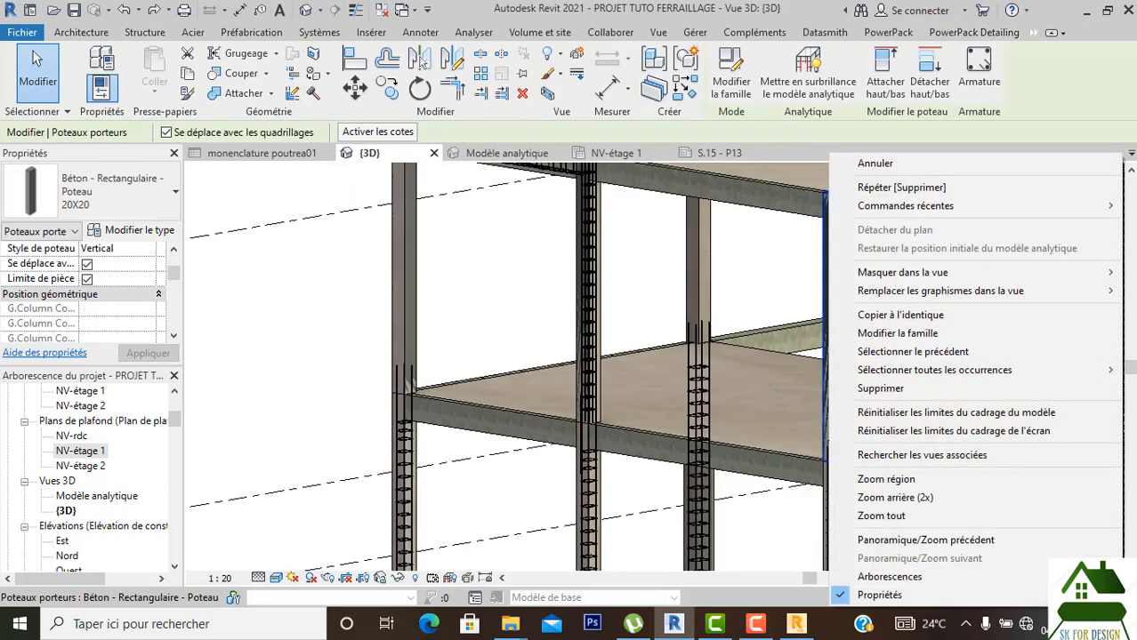
mouse_move(925, 370)
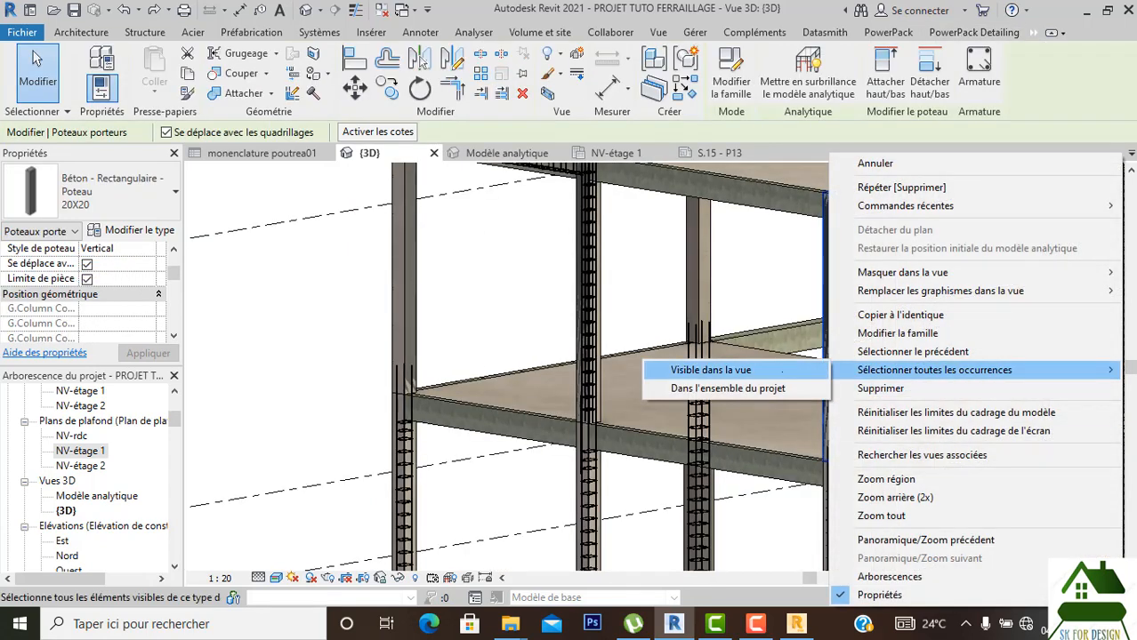
left_click(711, 370)
scroll(221, 327, "down", 1)
scroll(221, 328, "down", 1)
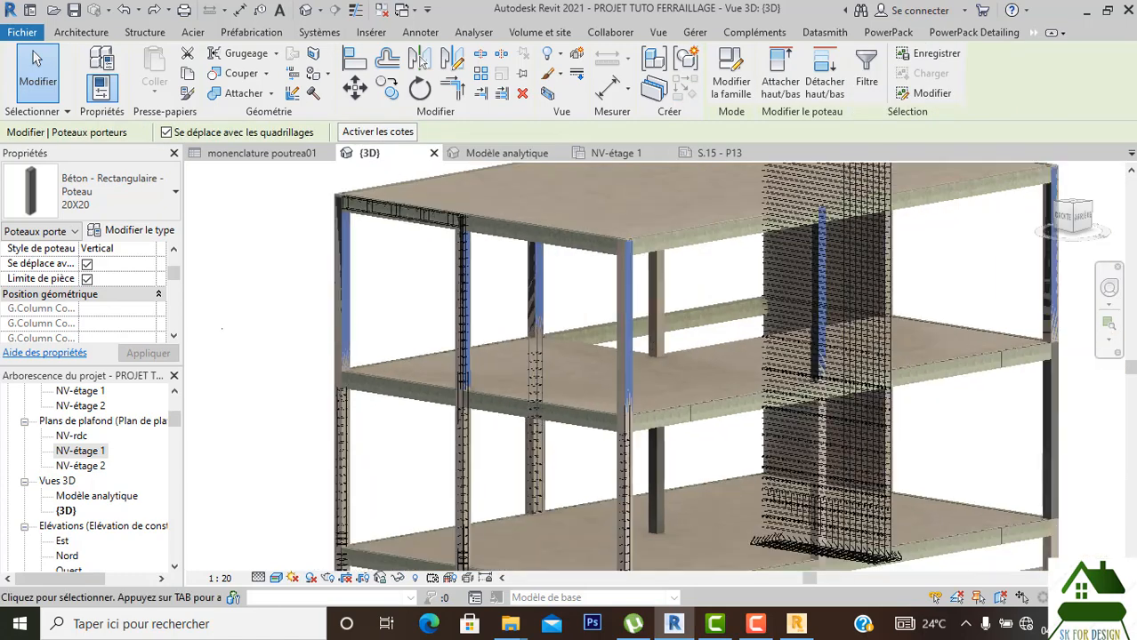
scroll(221, 327, "down", 3)
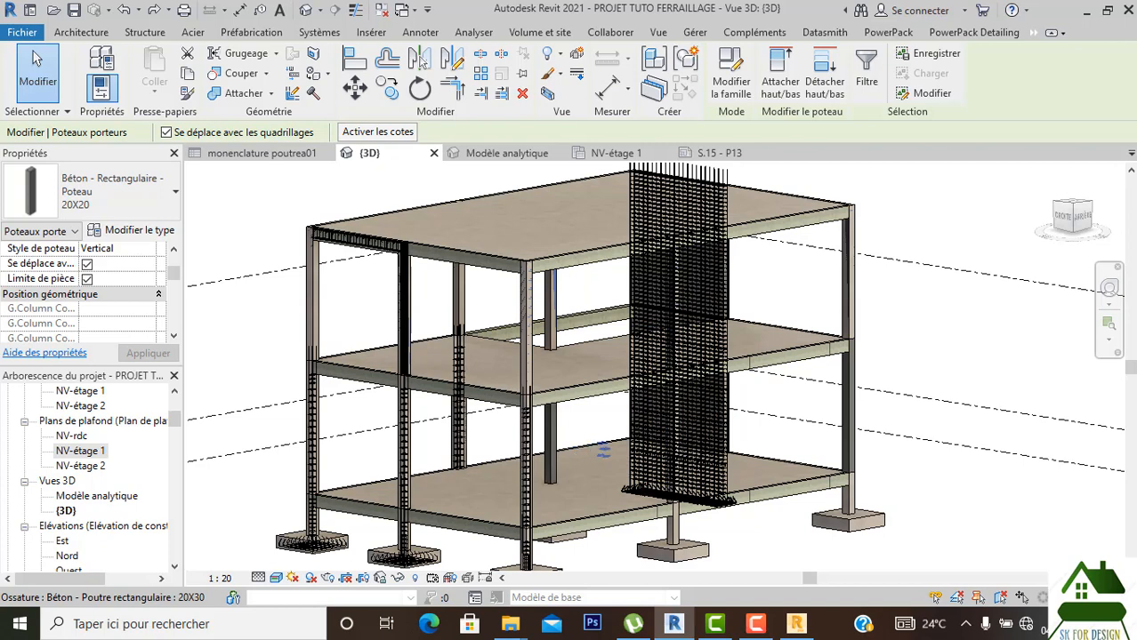
left_click(603, 450)
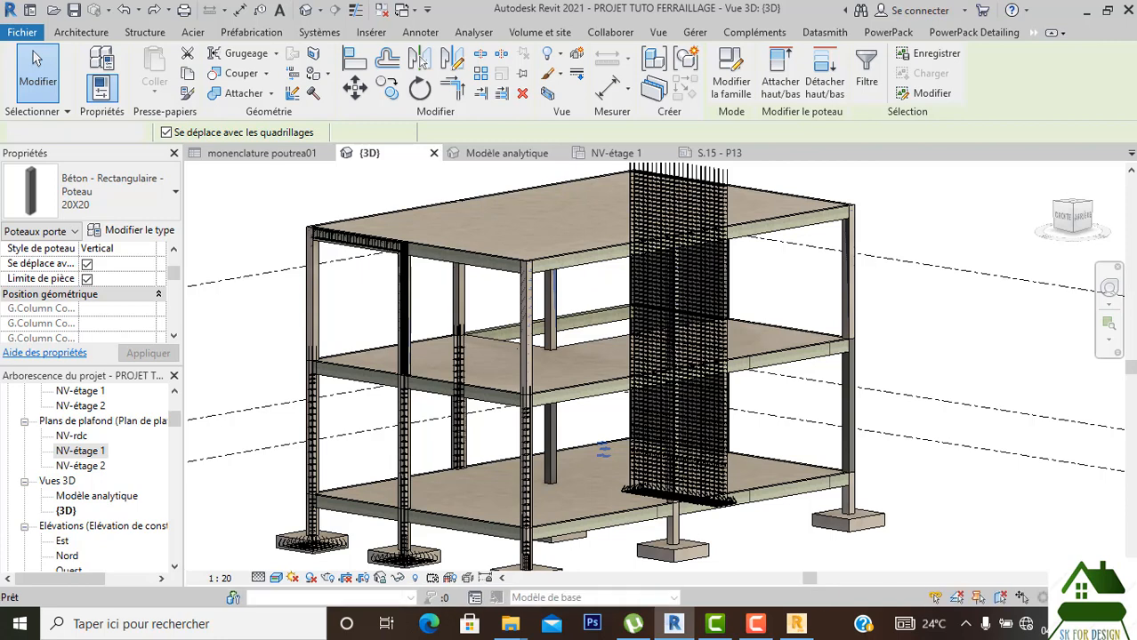
left_click(974, 32)
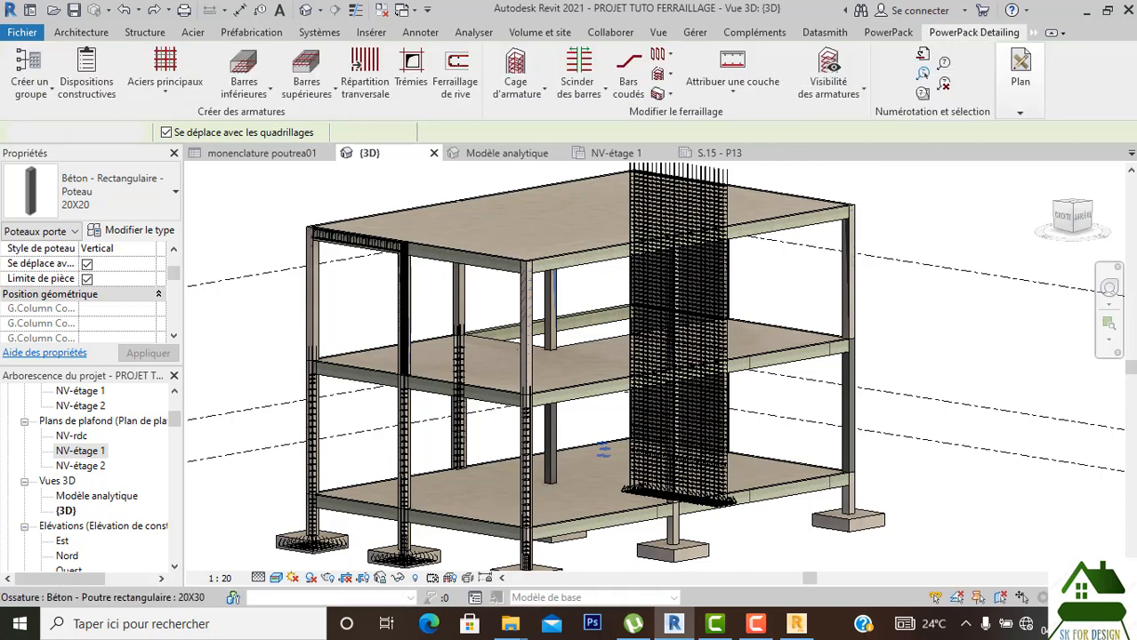
key("Escape")
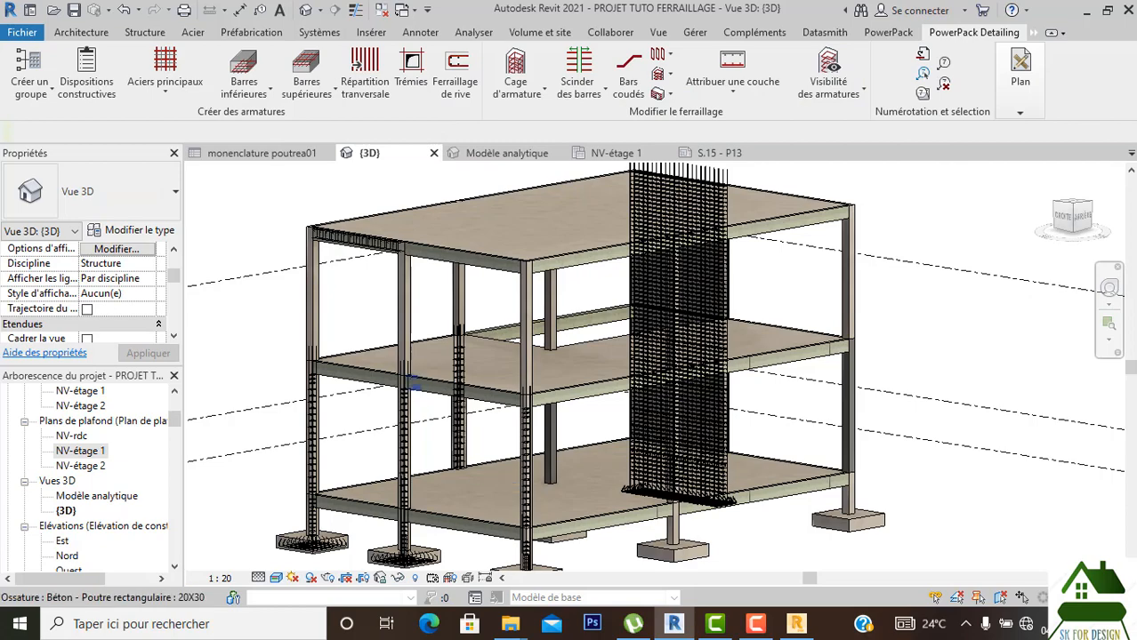
scroll(448, 306, "up", 3)
scroll(599, 295, "up", 2)
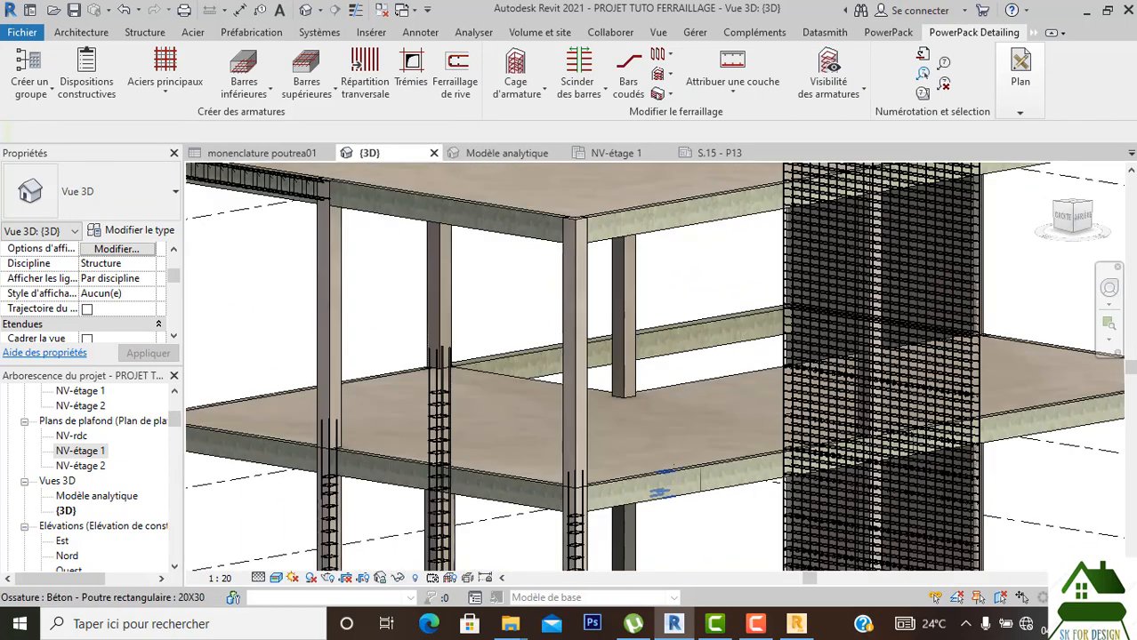
scroll(535, 338, "down", 3)
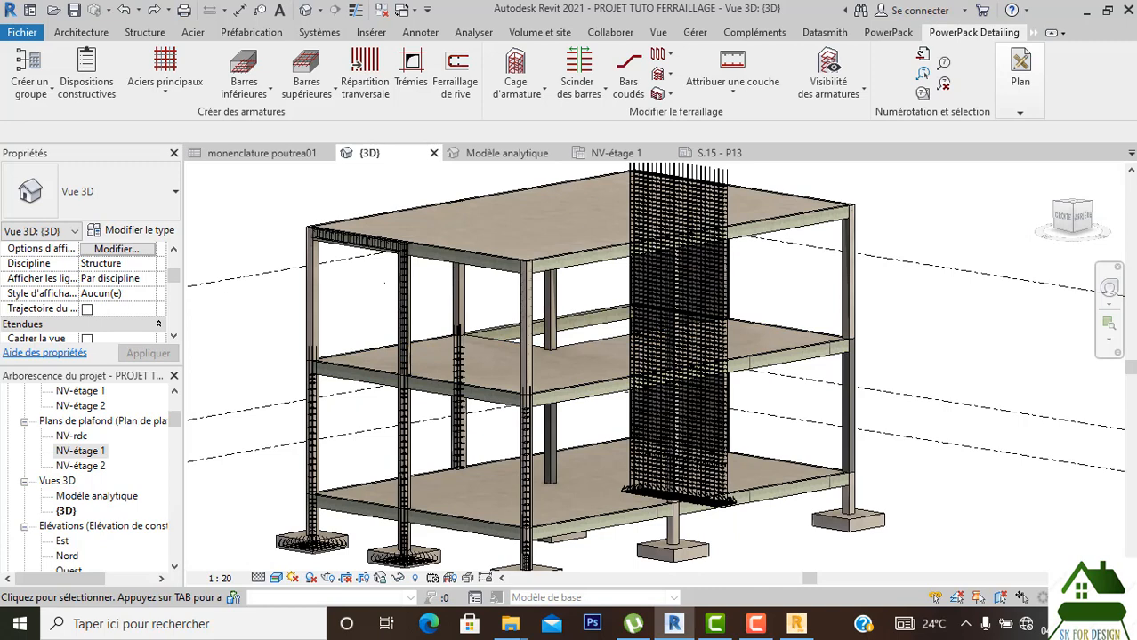
Set the base offset of the reinforced NV-étage 2 20X20 concrete column (Béton - Rectangulaire - Poteau) to 0.5.
scroll(400, 280, "up", 5)
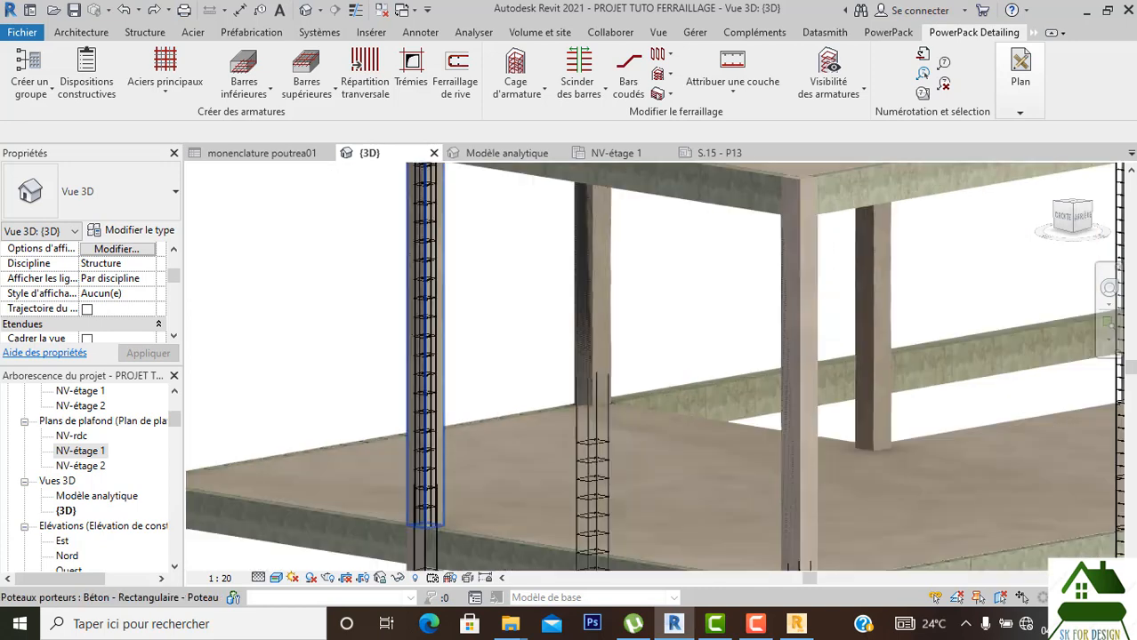
scroll(421, 341, "up", 2)
scroll(431, 345, "down", 2)
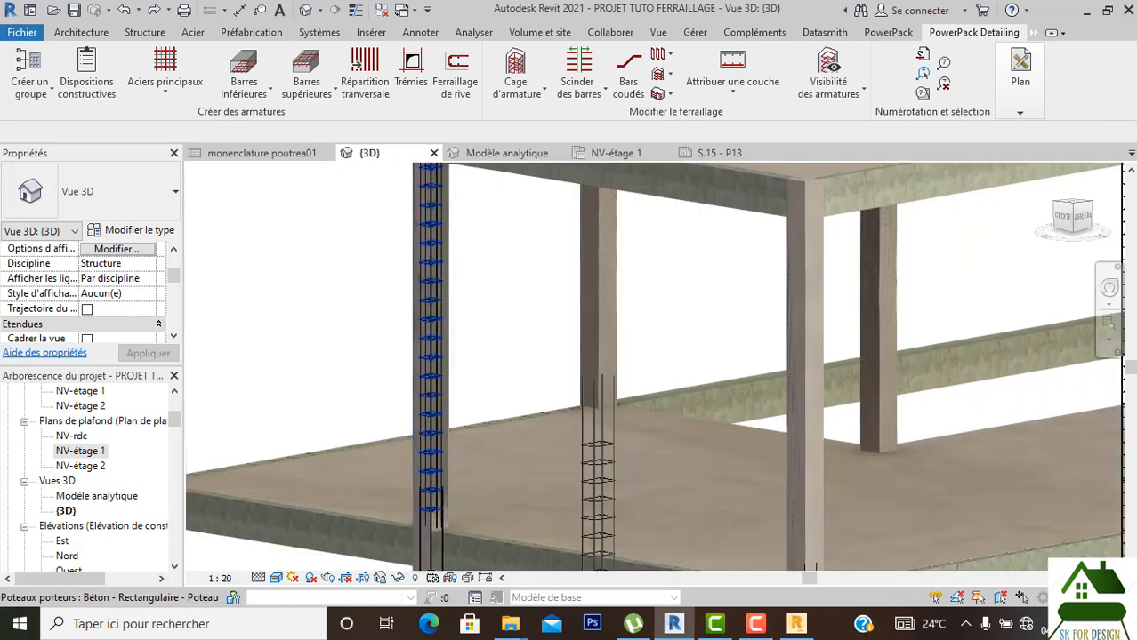
left_click(430, 345)
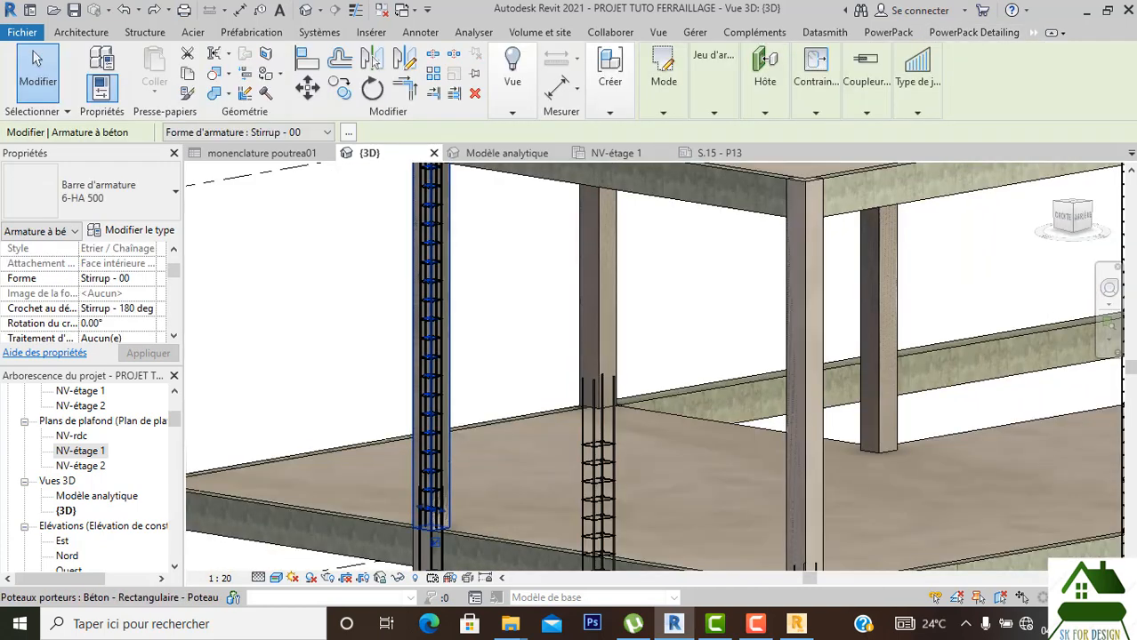
left_click(432, 374)
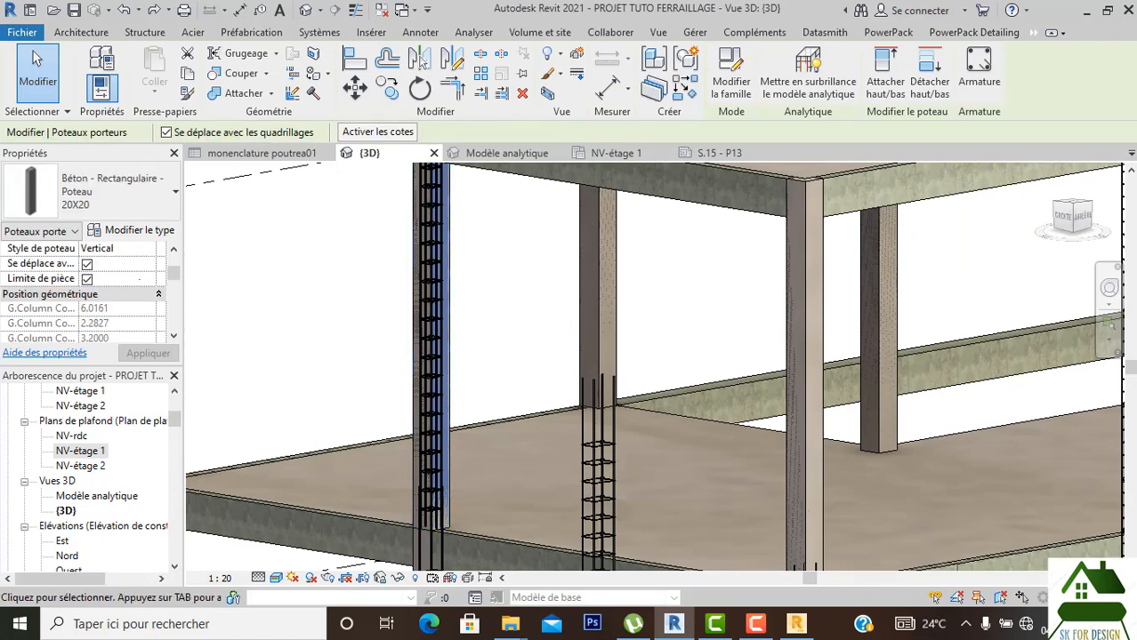
scroll(139, 279, "down", 2)
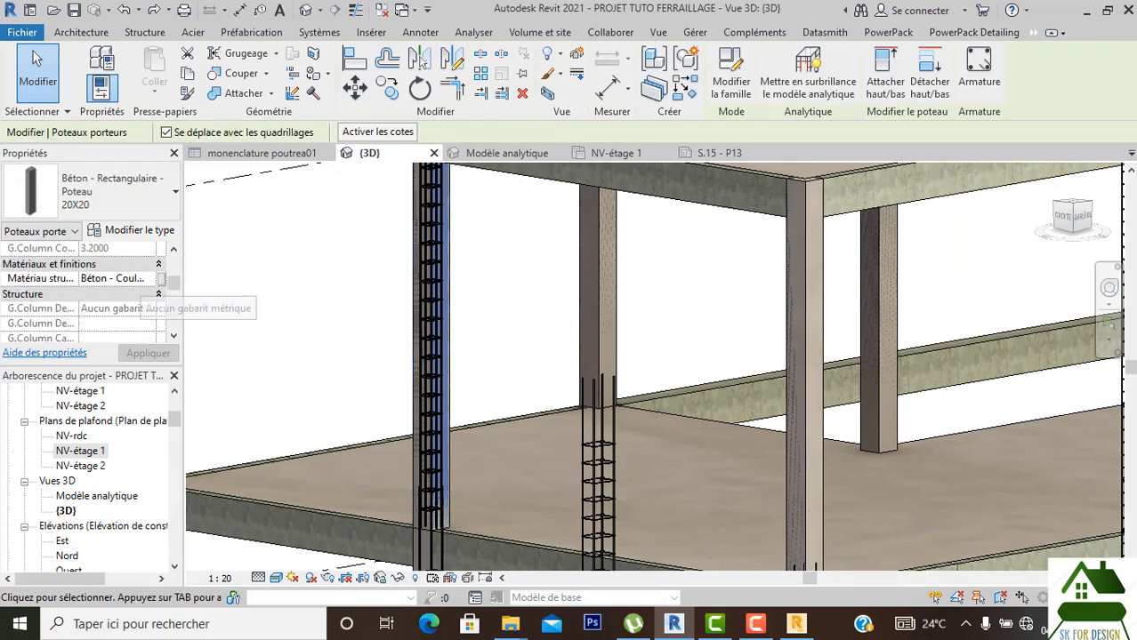
scroll(139, 279, "up", 2)
scroll(139, 279, "up", 1)
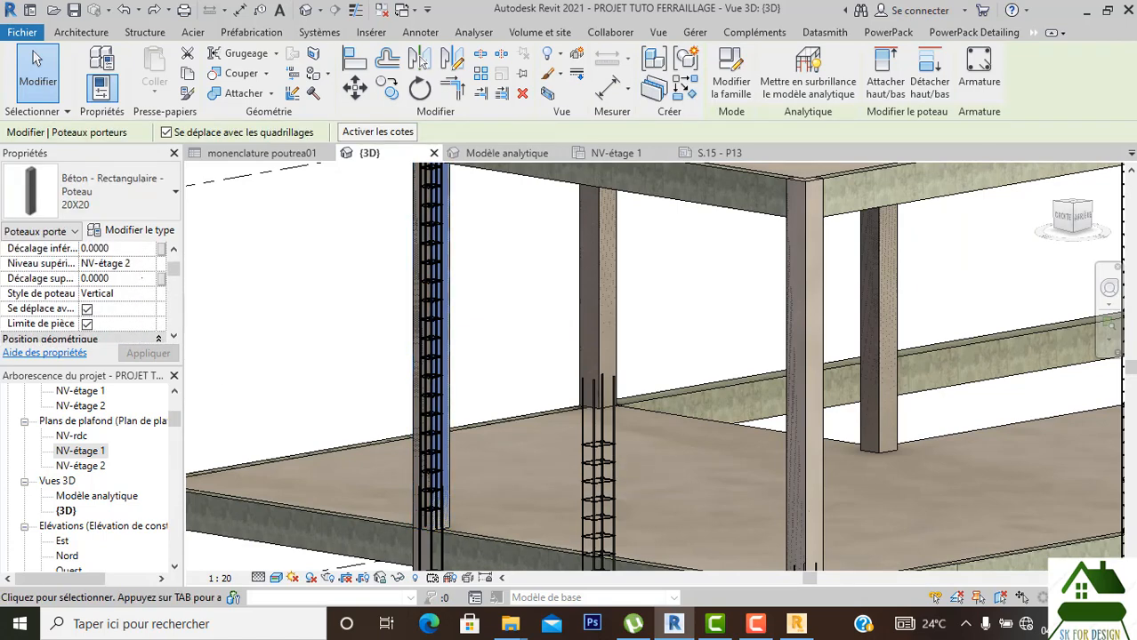
left_click(134, 249)
type("0.5")
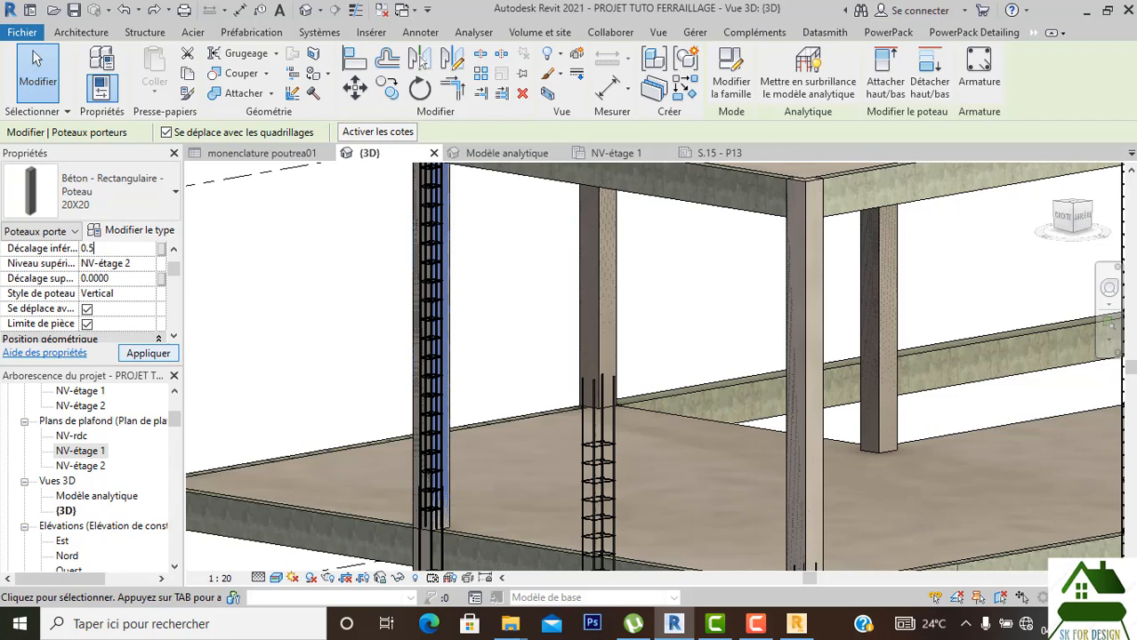
key("Return")
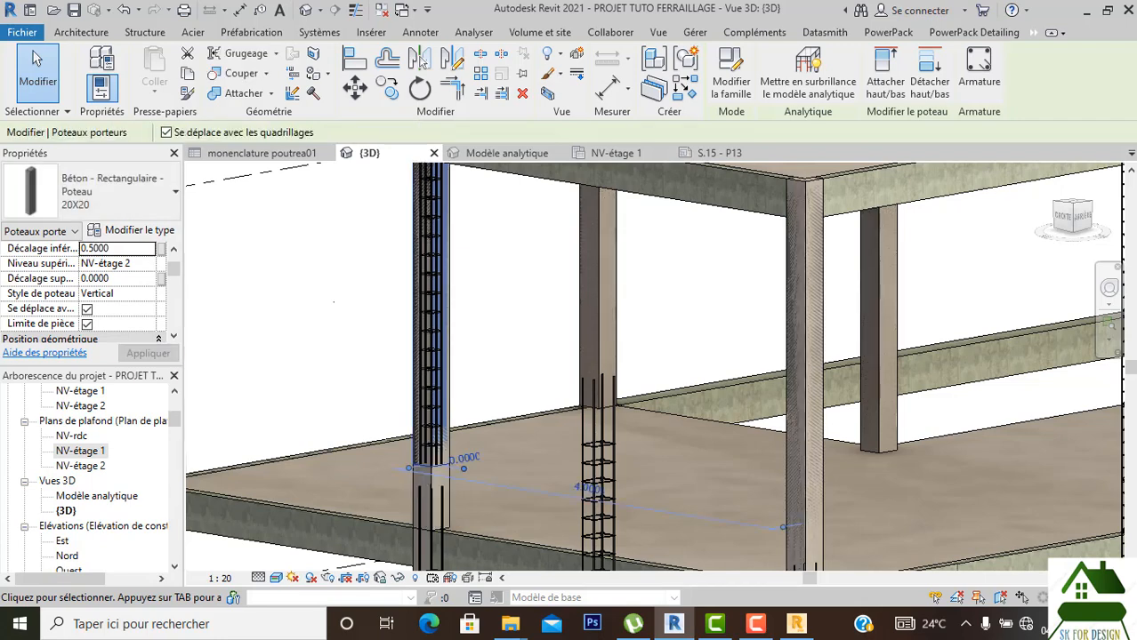
Select all G_Pot_Rect 20X20 column instances visible in the 3D view and delete them.
scroll(333, 302, "down", 1)
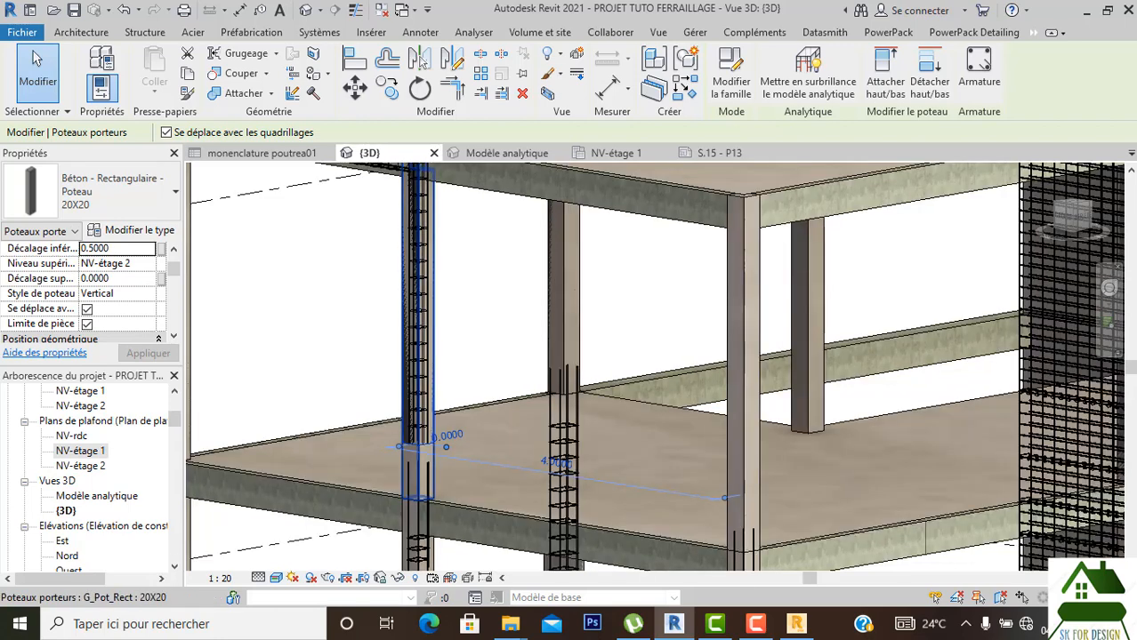
right_click(418, 294)
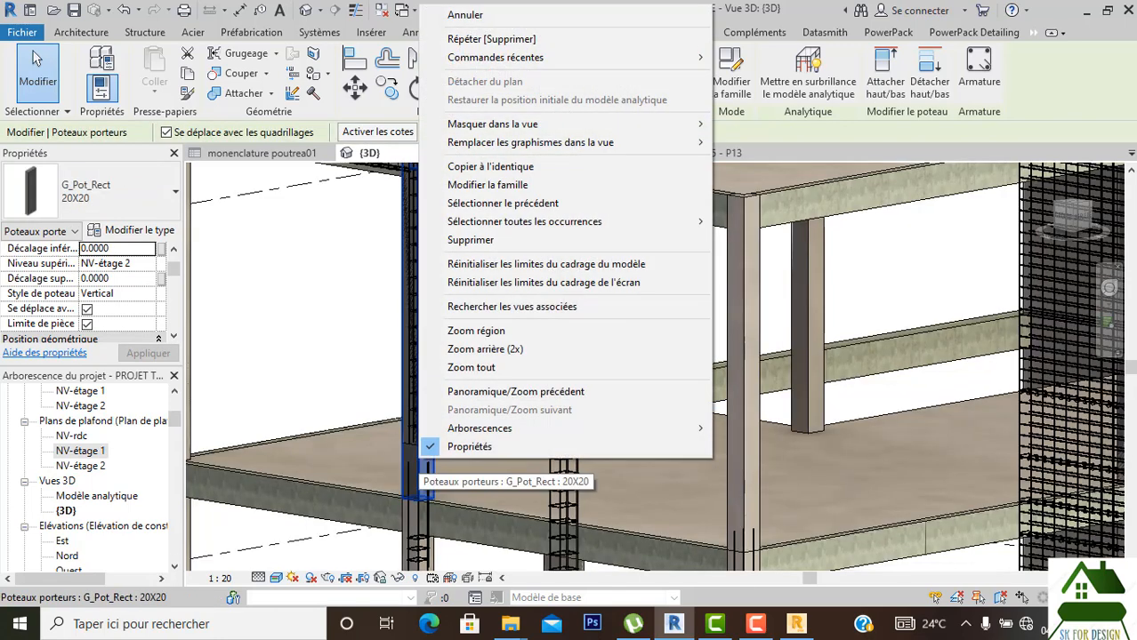
mouse_move(579, 221)
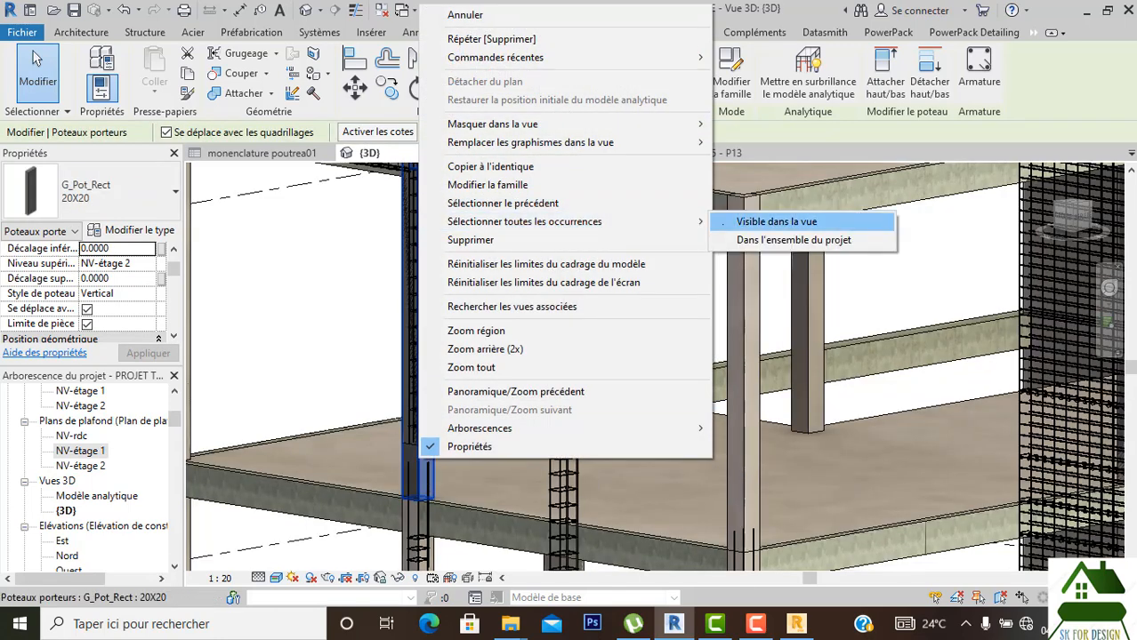
left_click(761, 222)
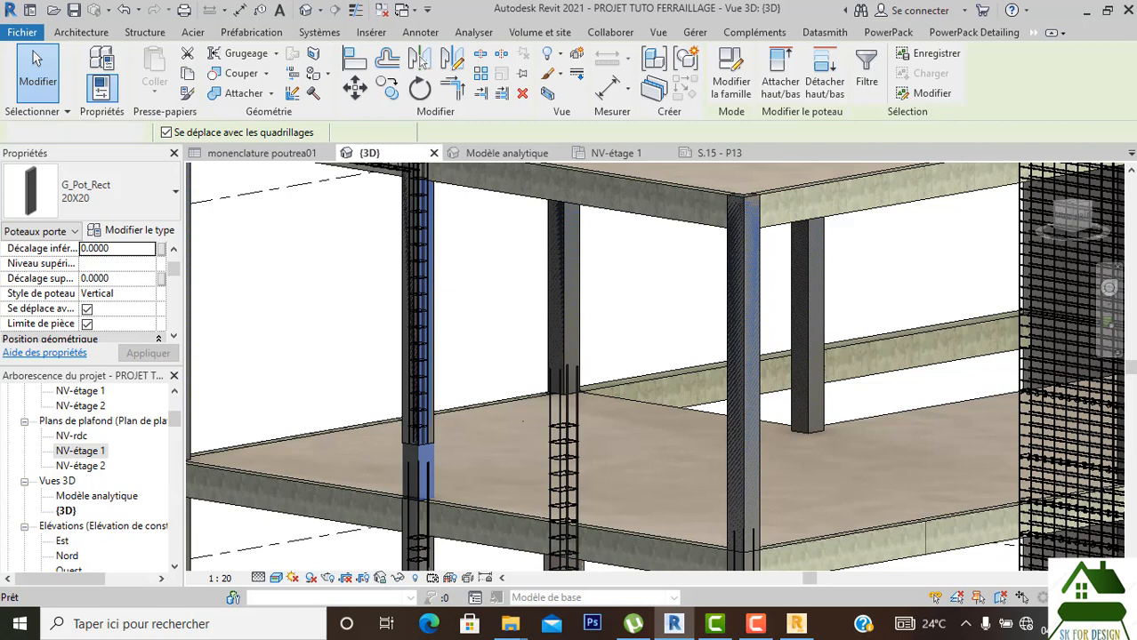
left_click(974, 32)
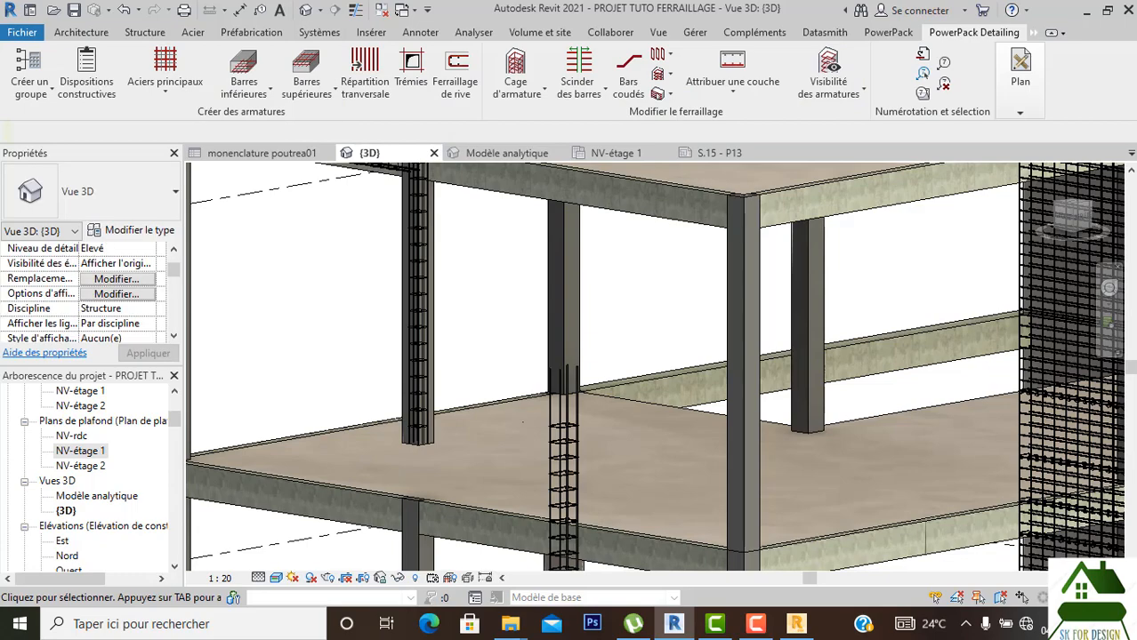
Set the base offset of the reinforced NV-étage 2 20X20 concrete column to 0 and clear the selection.
scroll(516, 423, "down", 2)
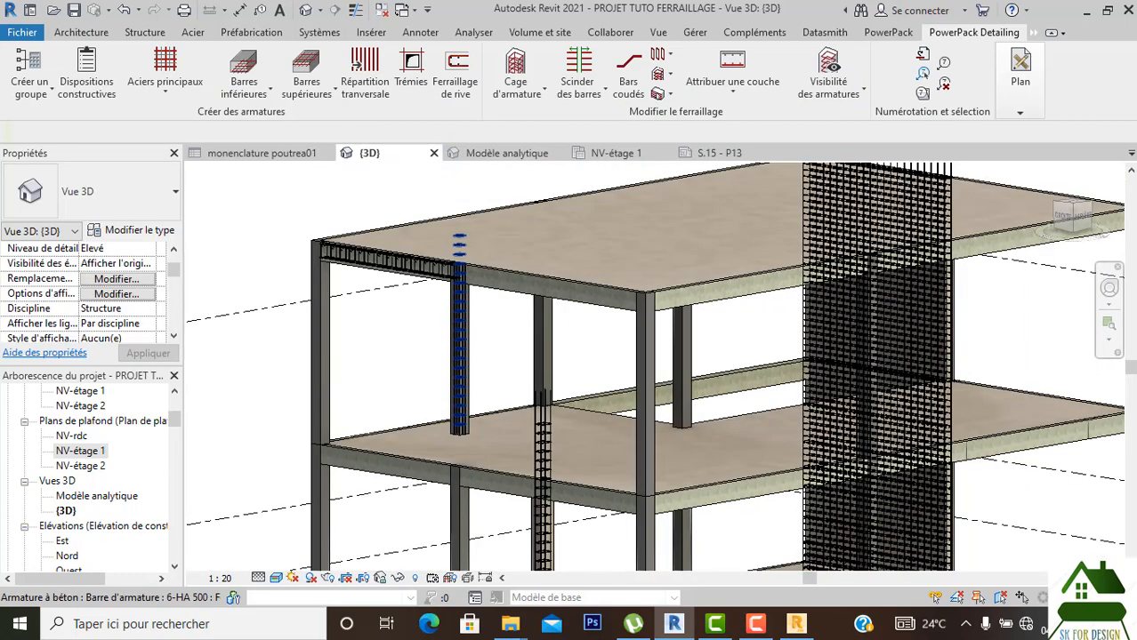
scroll(459, 425, "up", 2)
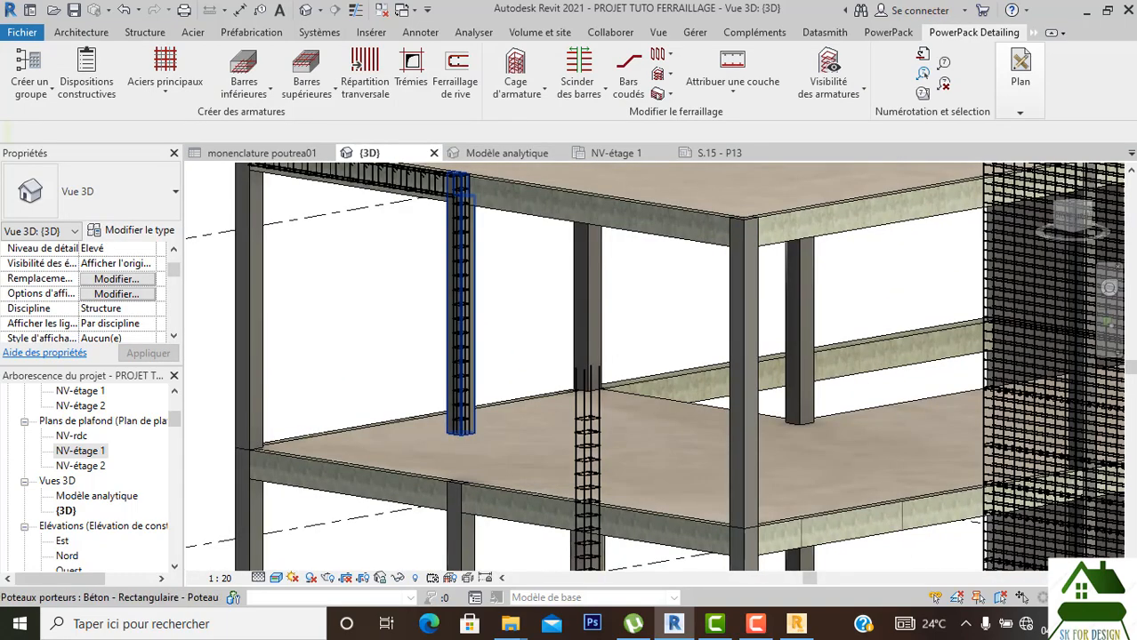
left_click(460, 419)
left_click(460, 427)
scroll(459, 436, "down", 2)
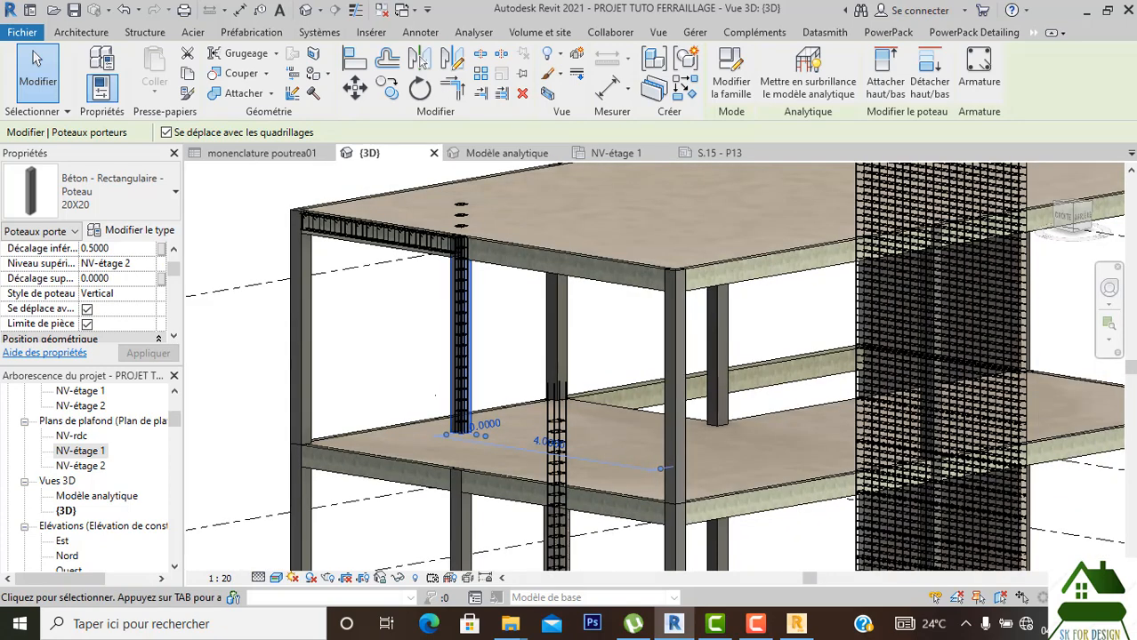
scroll(458, 431, "down", 2)
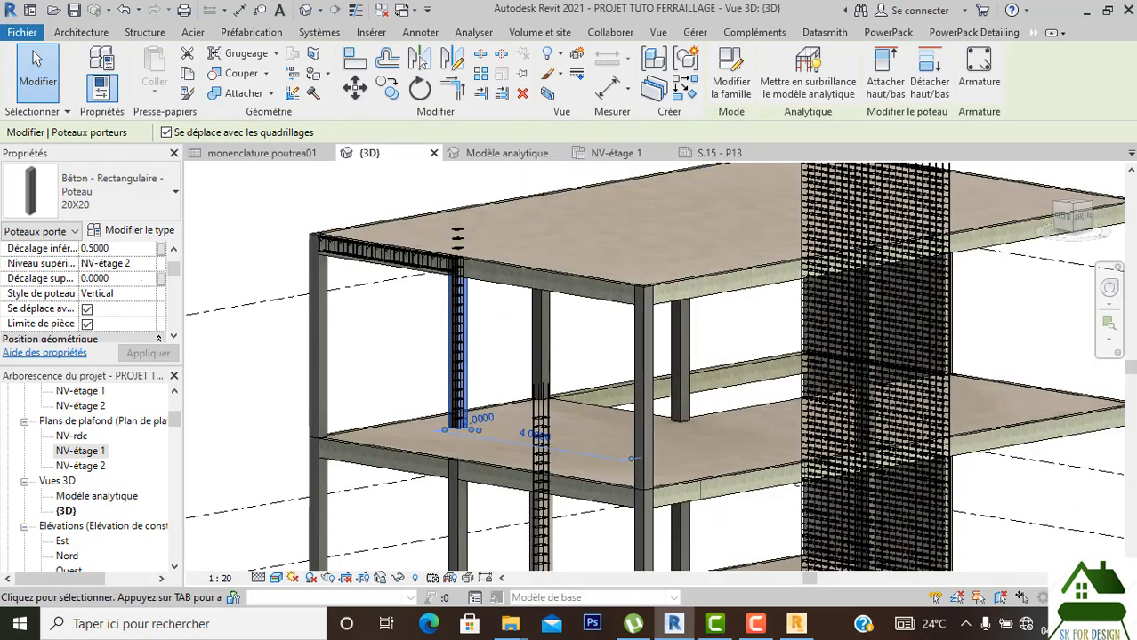
left_click(132, 249)
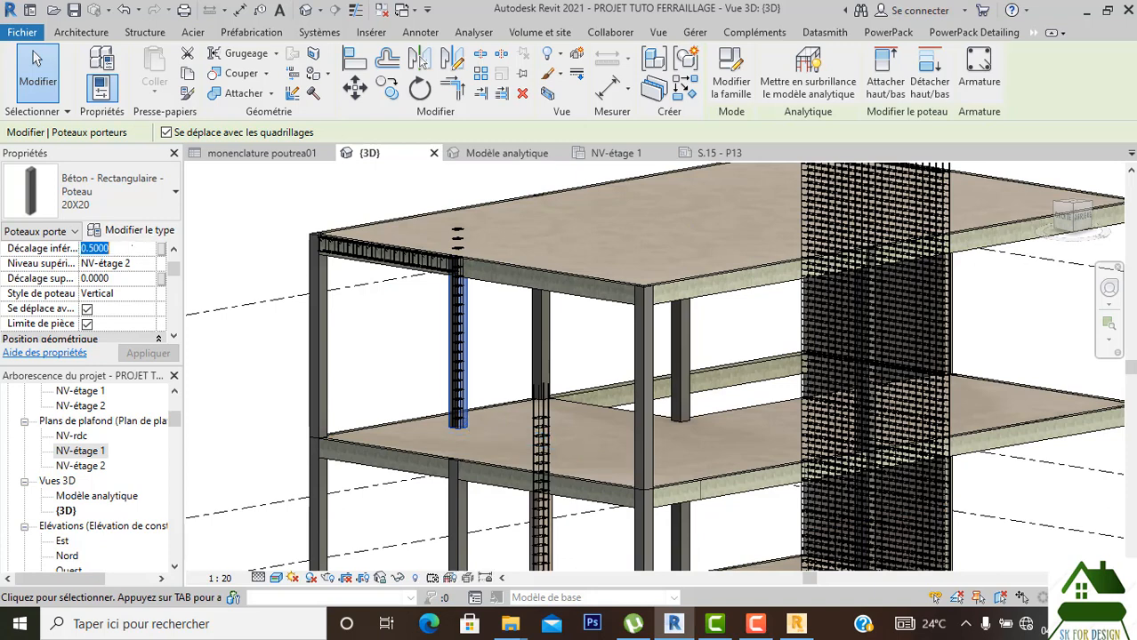
type("0")
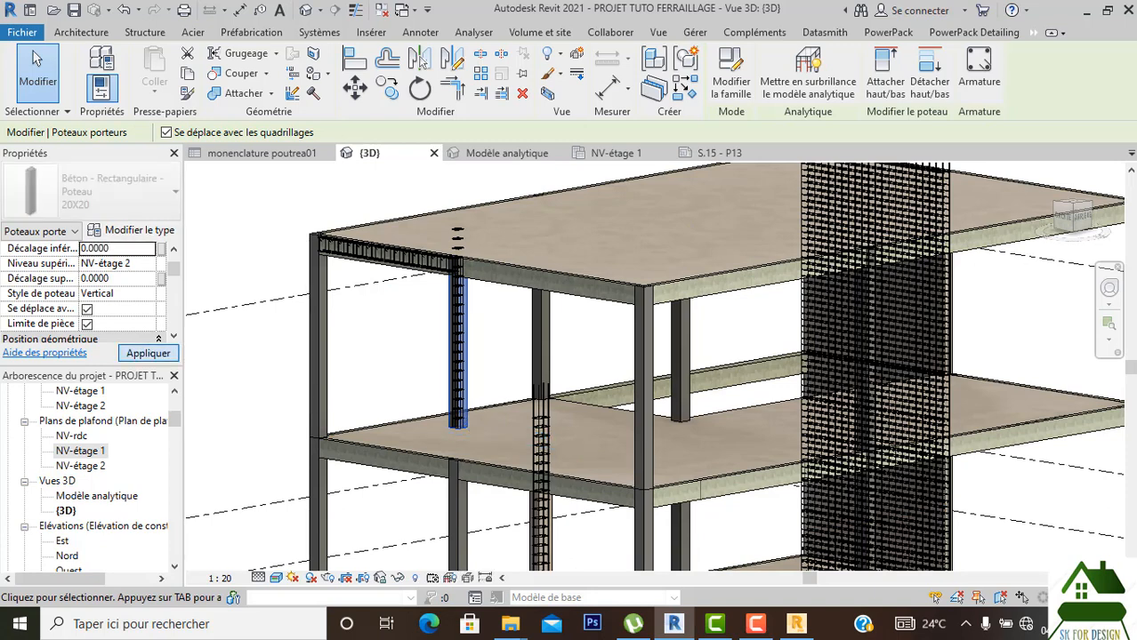
key("Return")
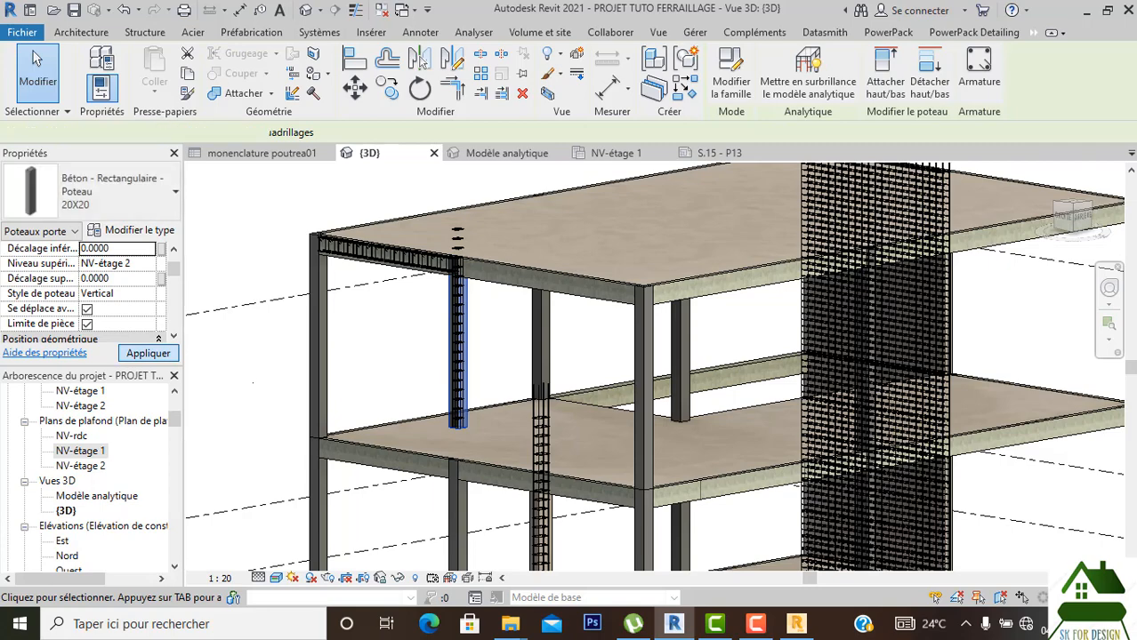
left_click(252, 383)
Examine the building's columns and reinforcement in 3D from the opposite side.
scroll(418, 363, "down", 1)
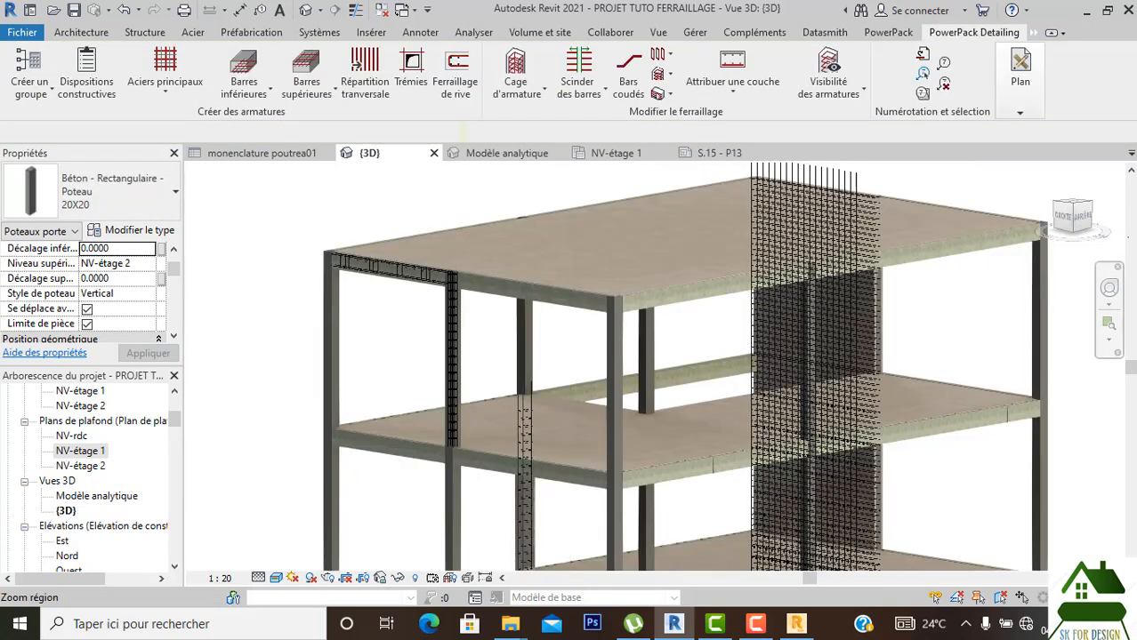
mouse_move(1062, 217)
left_mouse_down()
mouse_move(1090, 207)
mouse_move(1117, 219)
left_mouse_up()
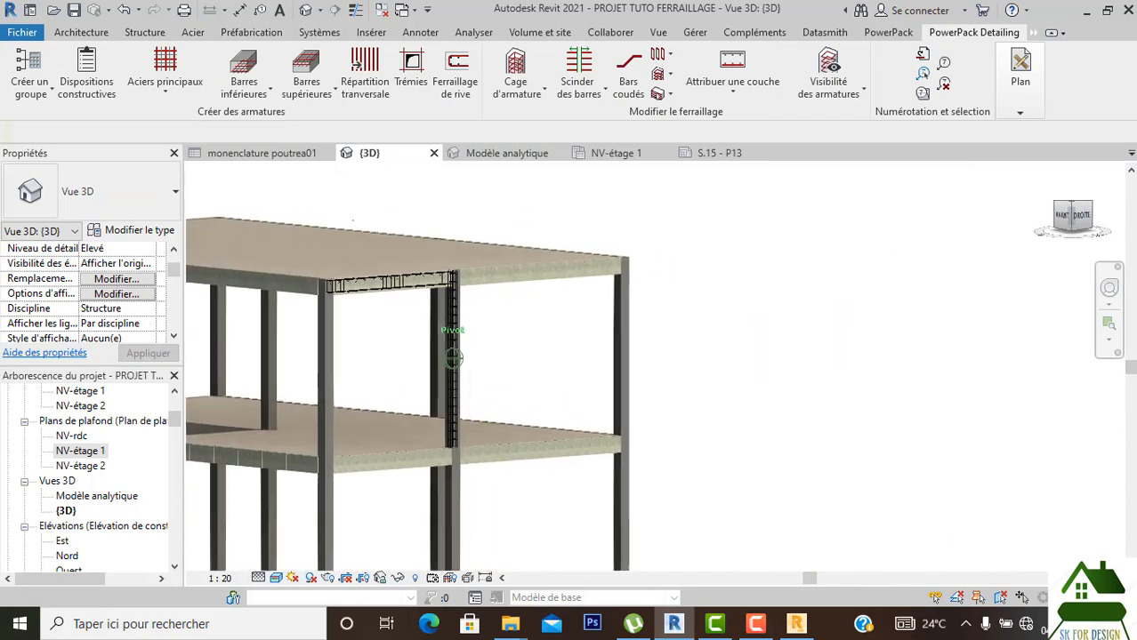
scroll(1014, 225, "down", 2)
middle_click_drag(759, 302, 951, 270)
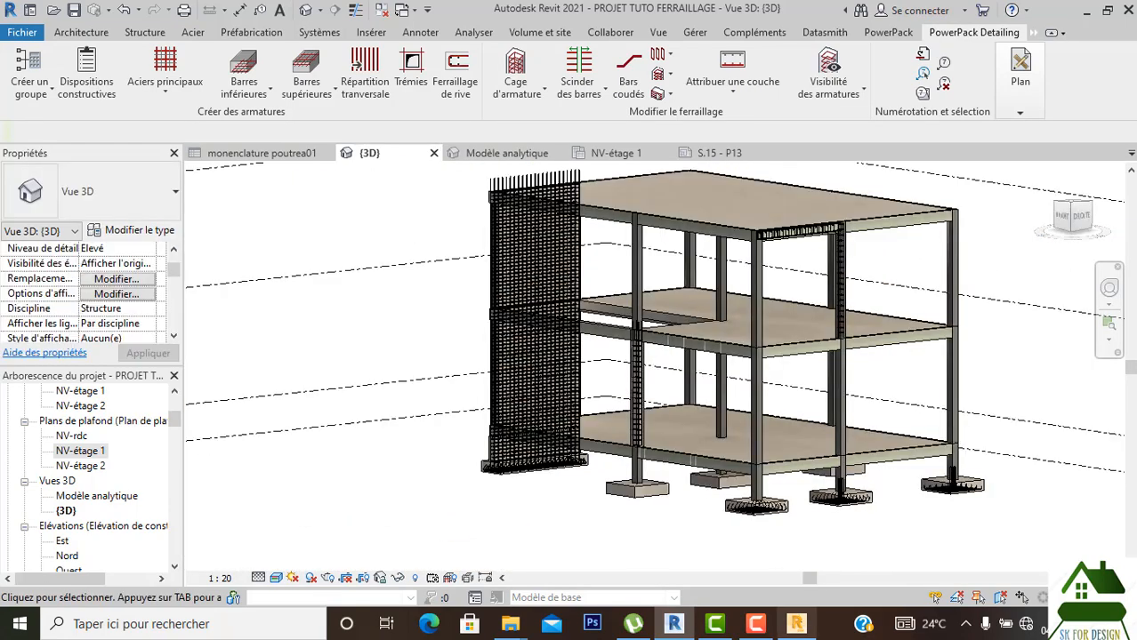
Switch to Robot, leave the Poteau38 execution drawing for the Géométrie layout and examine the structure's columns and beams in 3D.
left_click(796, 623)
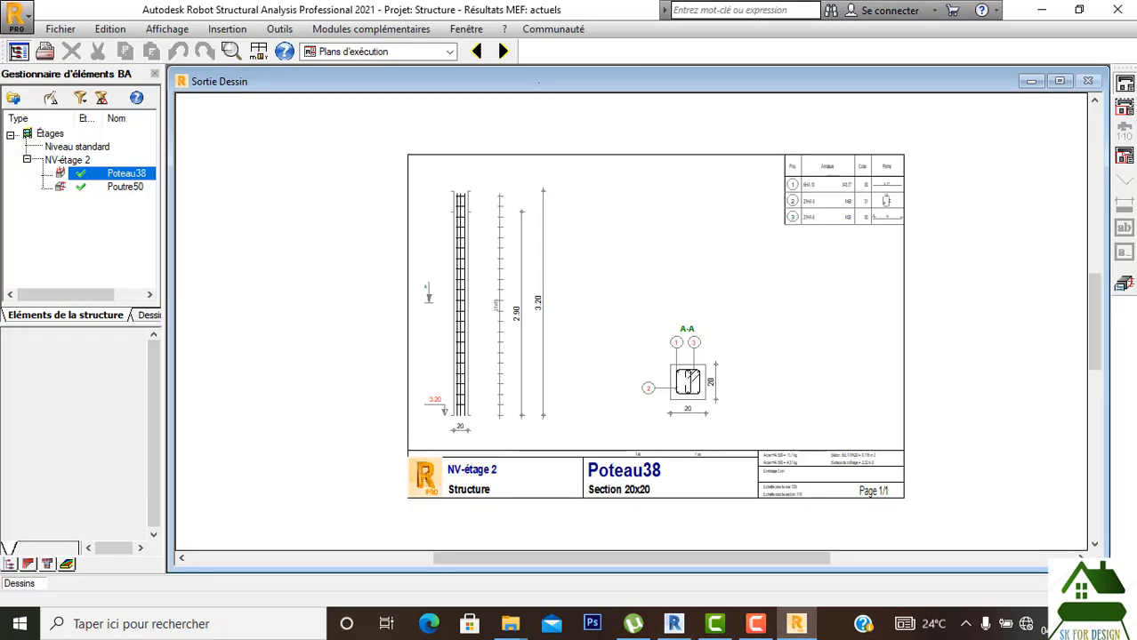
left_click(1124, 284)
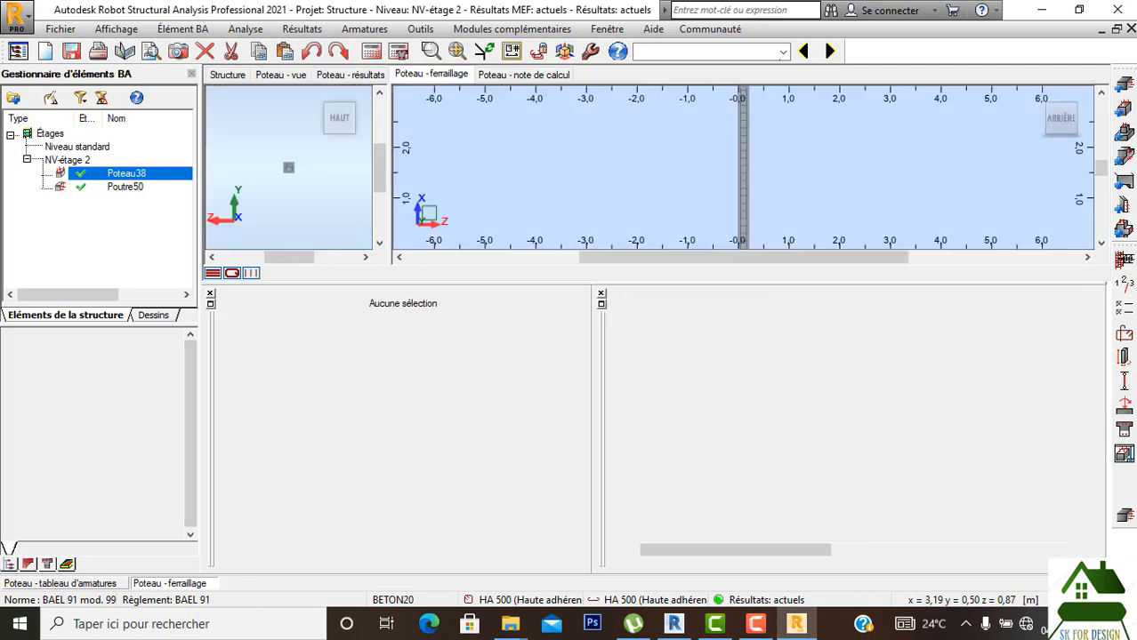
left_click(783, 50)
left_click(678, 81)
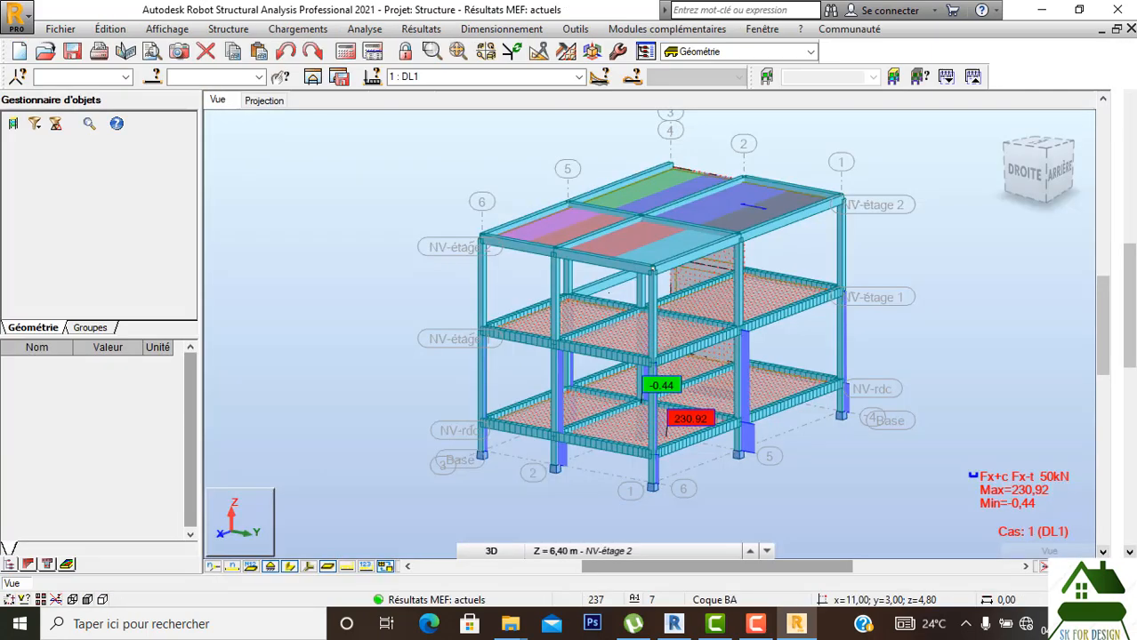
left_click_drag(1059, 174, 1120, 160)
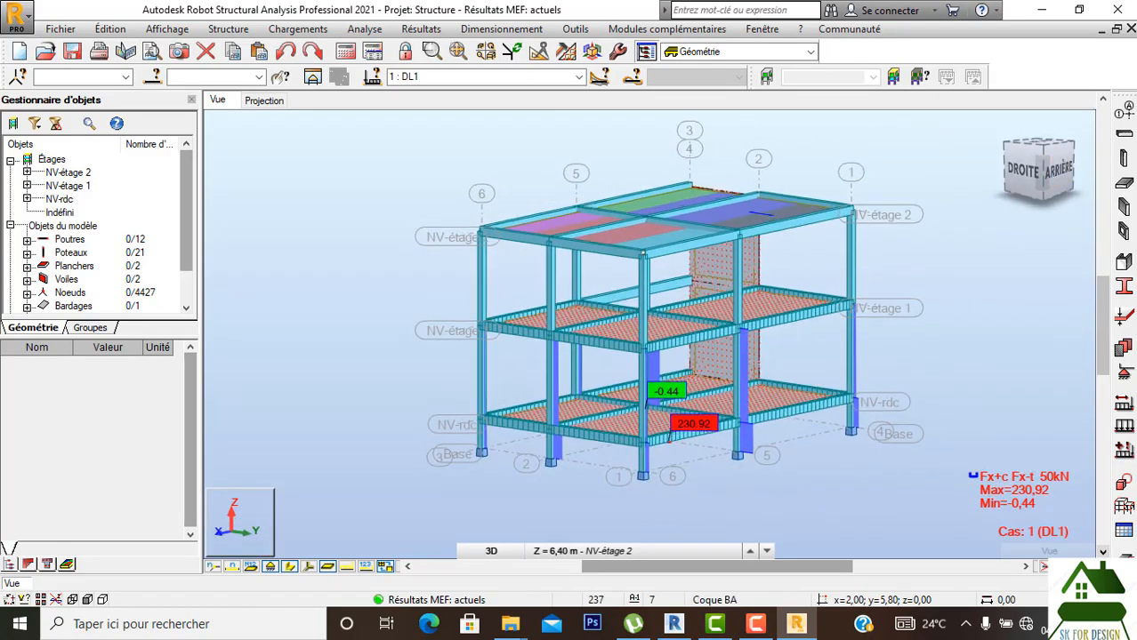
scroll(712, 337, "up", 4)
scroll(712, 336, "down", 4)
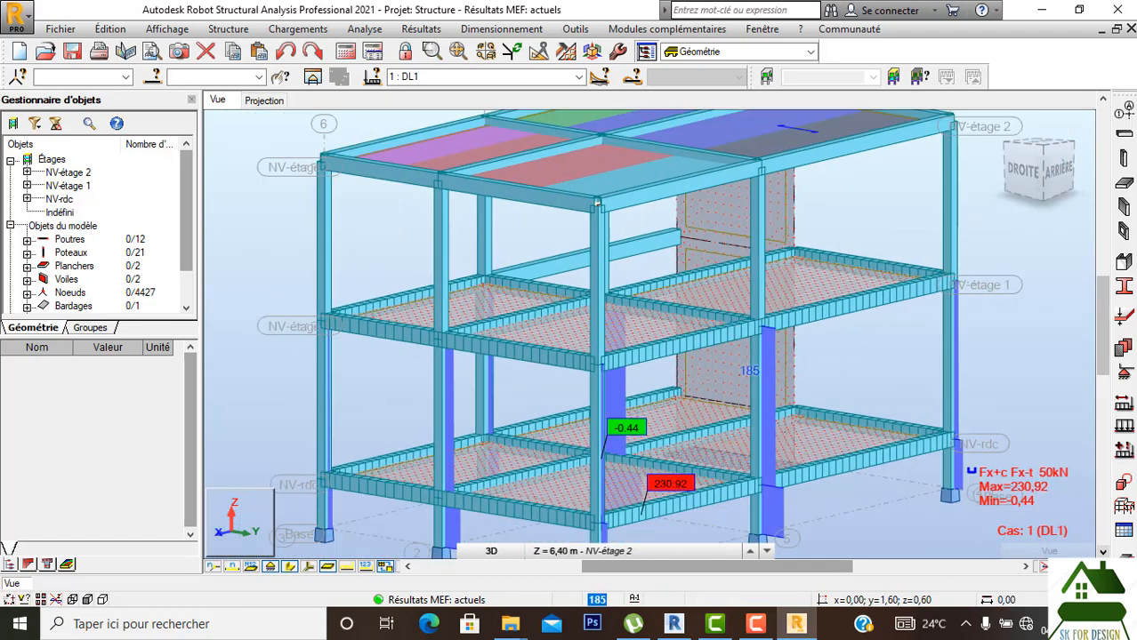
scroll(827, 429, "up", 2)
scroll(828, 428, "down", 3)
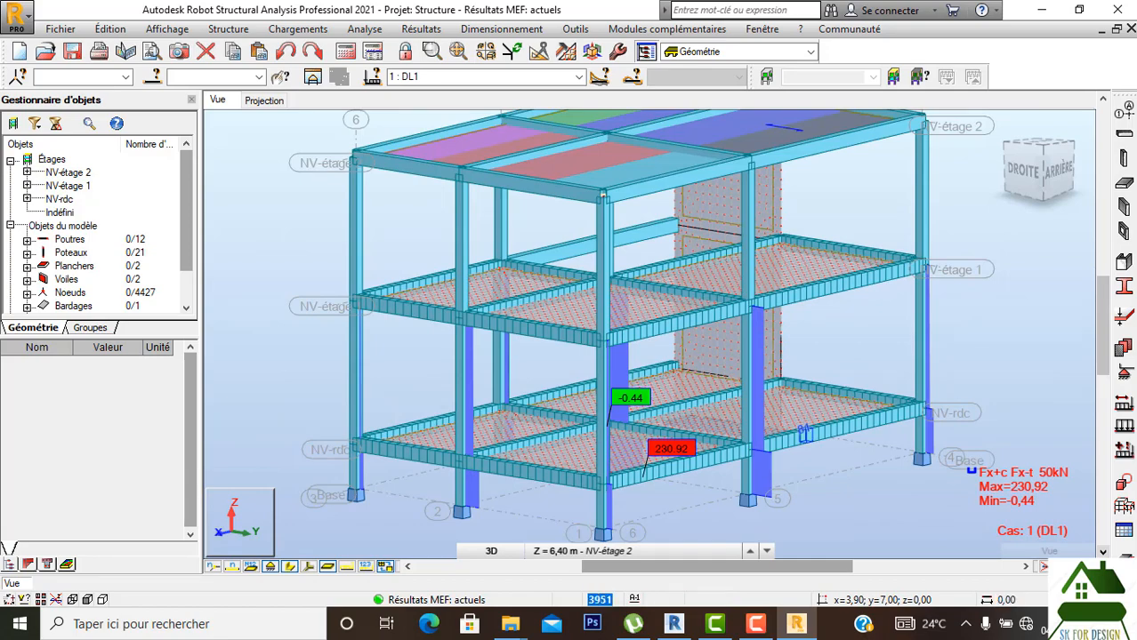
Switch to Revit and review the Robot integration's "Mettre à jour le modèle et les résultats" update options, leaving the dialogs without updating.
left_click(797, 624)
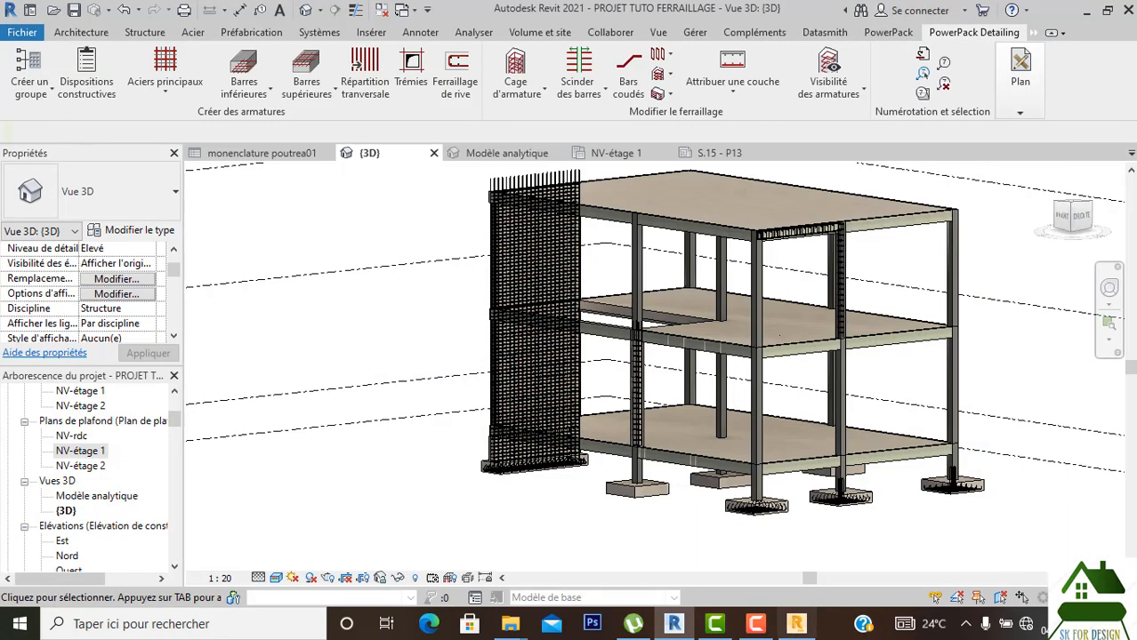
left_click(473, 32)
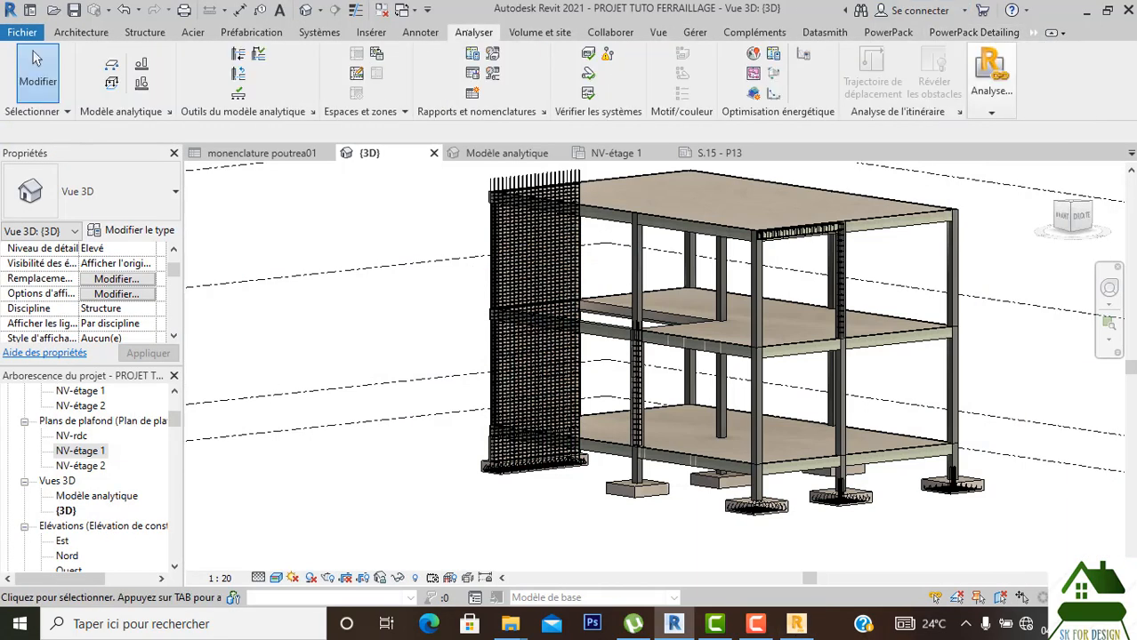
left_click(991, 86)
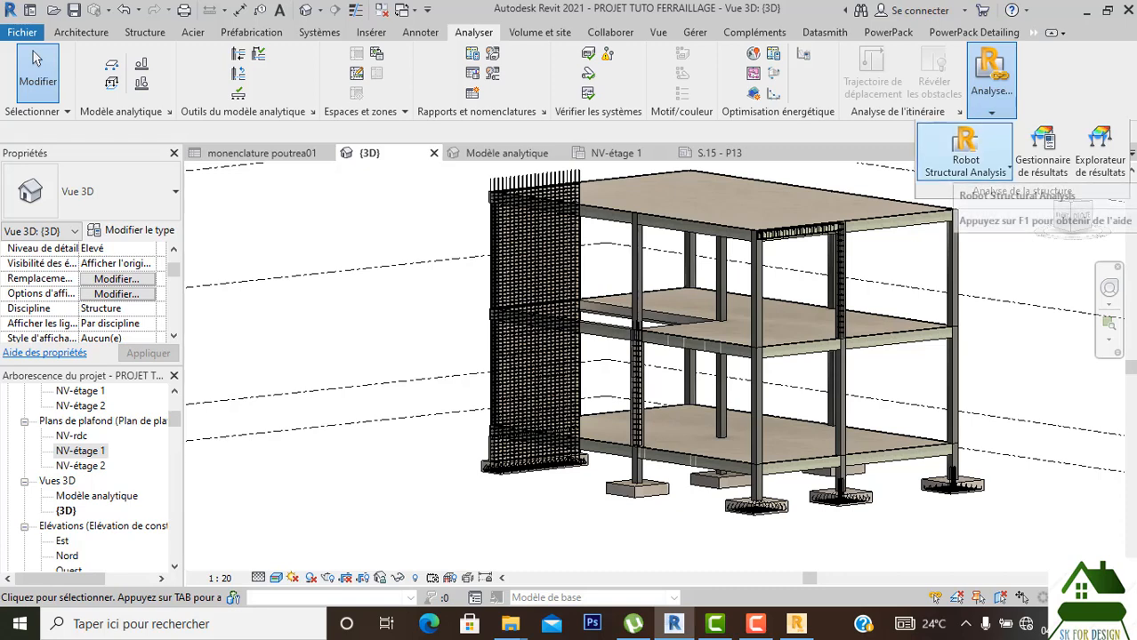
left_click(967, 164)
left_click(1023, 245)
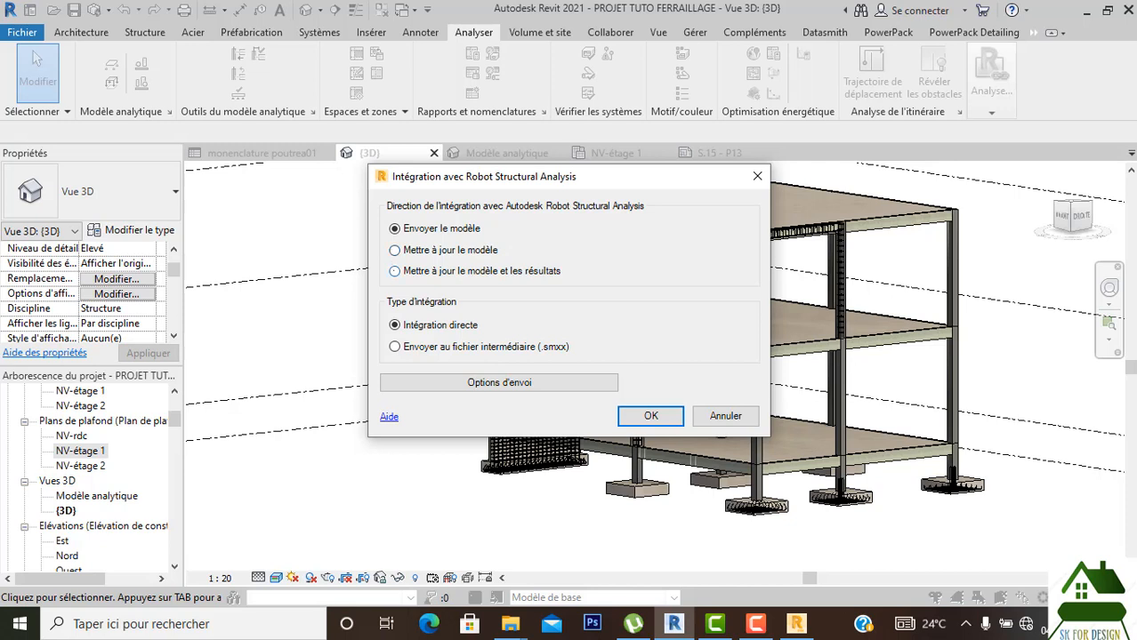
left_click(395, 271)
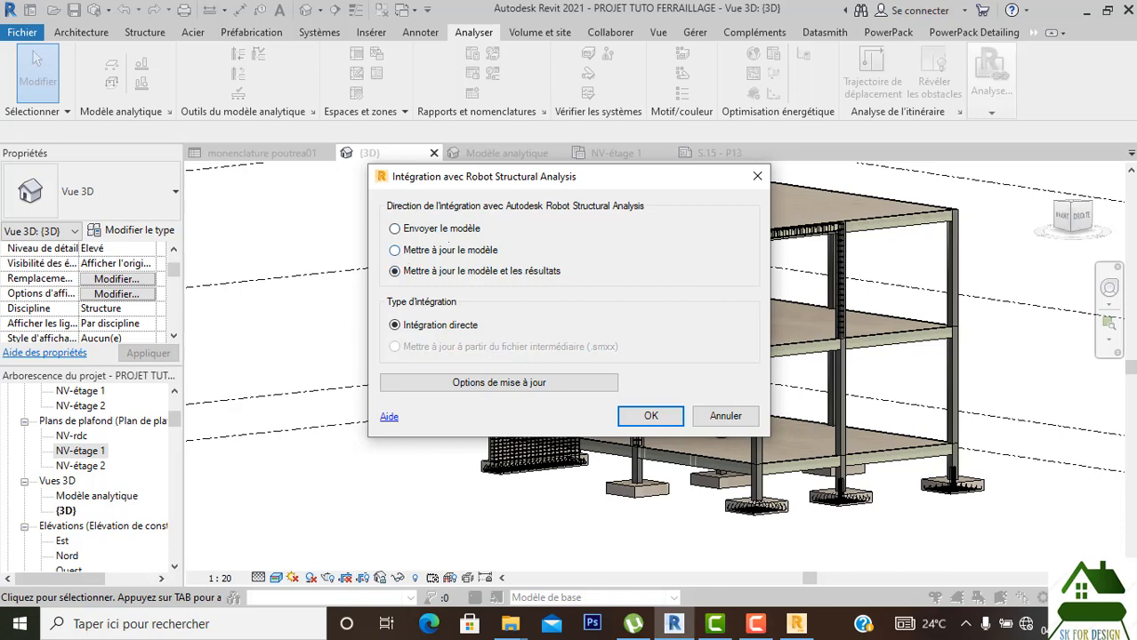
left_click(508, 383)
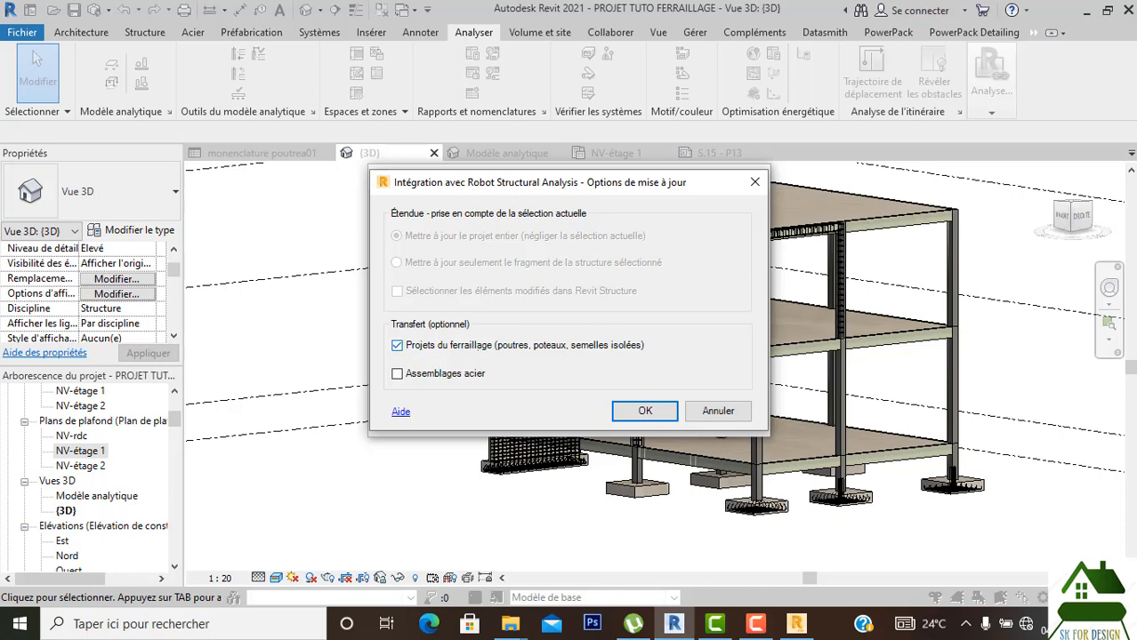
left_click(718, 411)
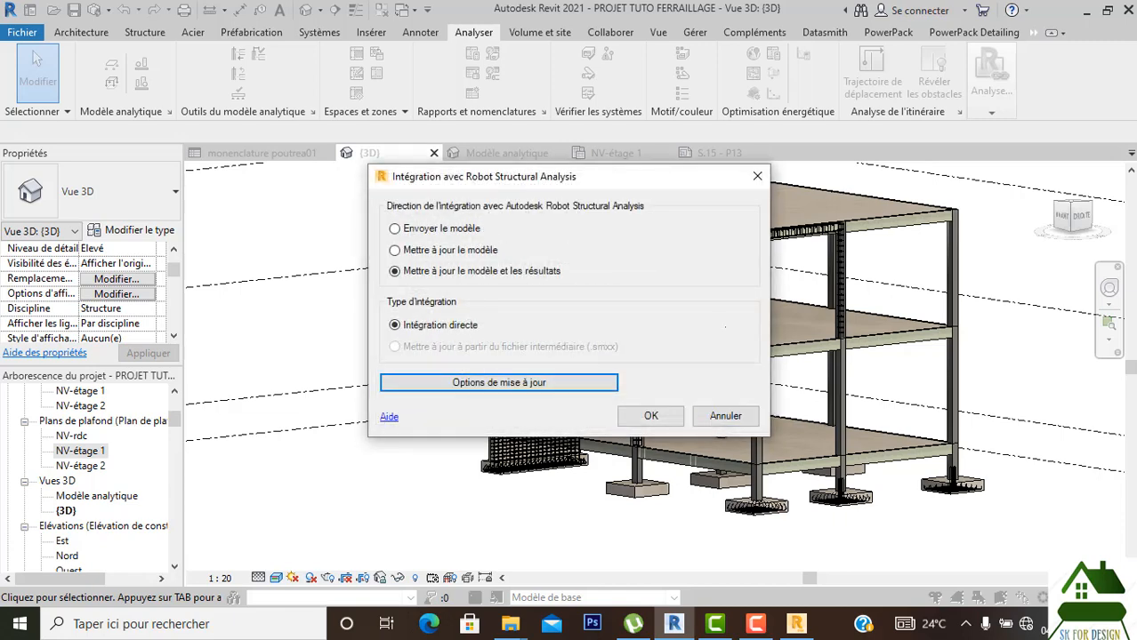
left_click(756, 180)
Examine the building's columns, wall and footing reinforcement in 3D from above, and return to Robot.
scroll(573, 322, "down", 1)
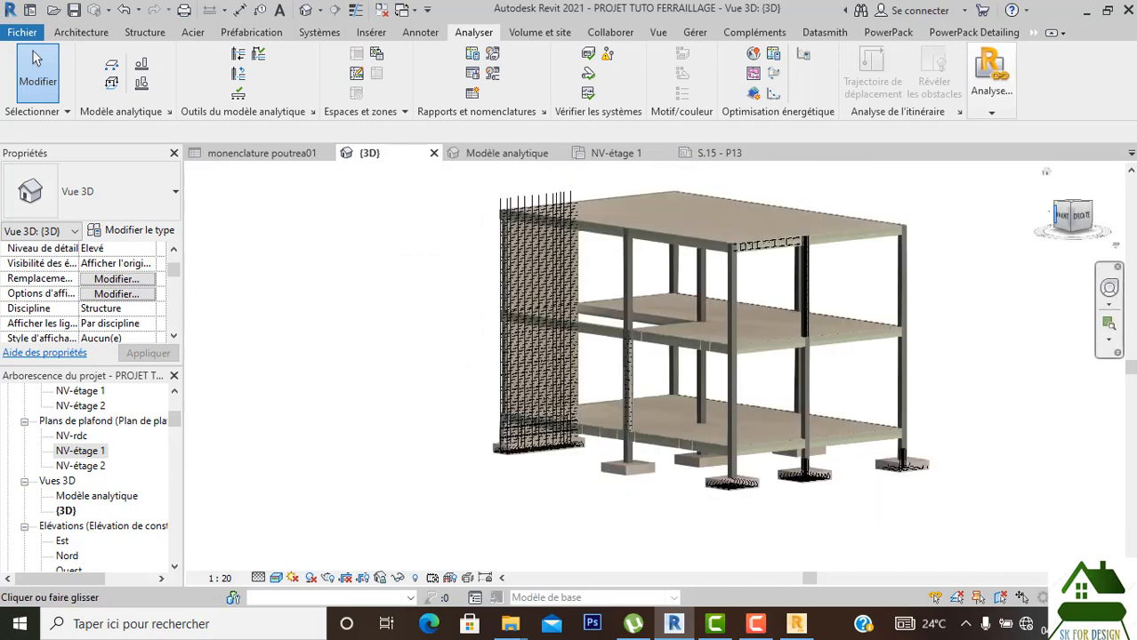
middle_click_drag(574, 322, 616, 347, "shift")
mouse_move(233, 220)
middle_mouse_down("shift")
mouse_move(388, 235)
mouse_move(445, 220)
mouse_move(520, 324)
mouse_move(457, 353)
mouse_move(489, 364)
middle_mouse_up("shift")
middle_click_drag(1023, 293, 654, 306)
left_click_drag(1072, 216, 1023, 222)
mouse_move(832, 199)
middle_mouse_down("shift")
mouse_move(690, 193)
mouse_move(657, 216)
mouse_move(535, 236)
mouse_move(430, 233)
mouse_move(688, 287)
middle_mouse_up("shift")
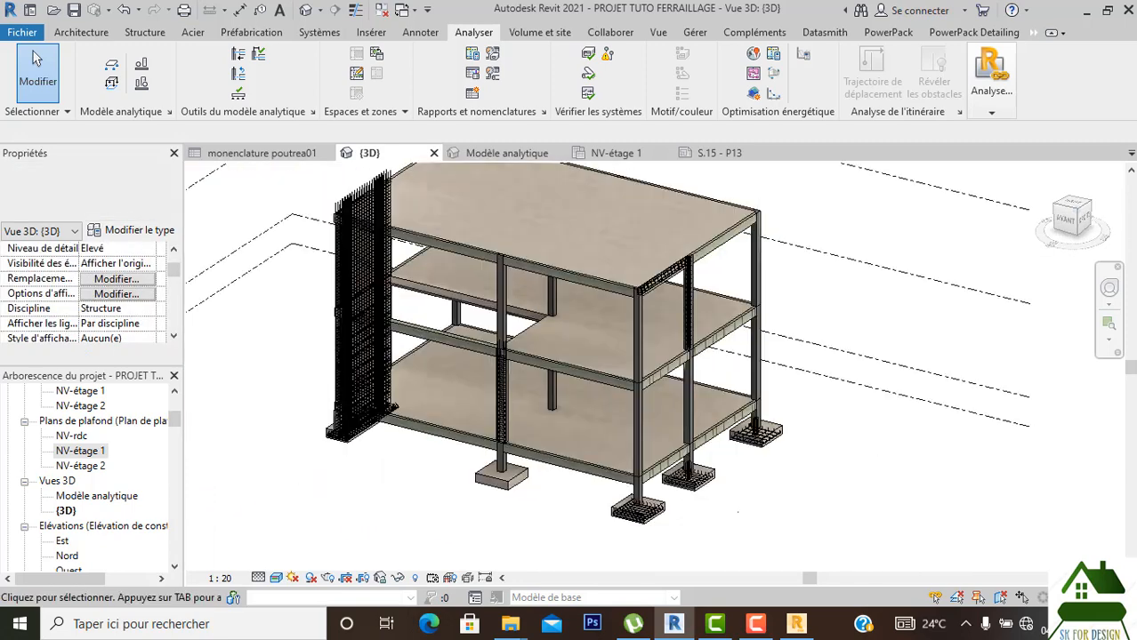
left_click(796, 623)
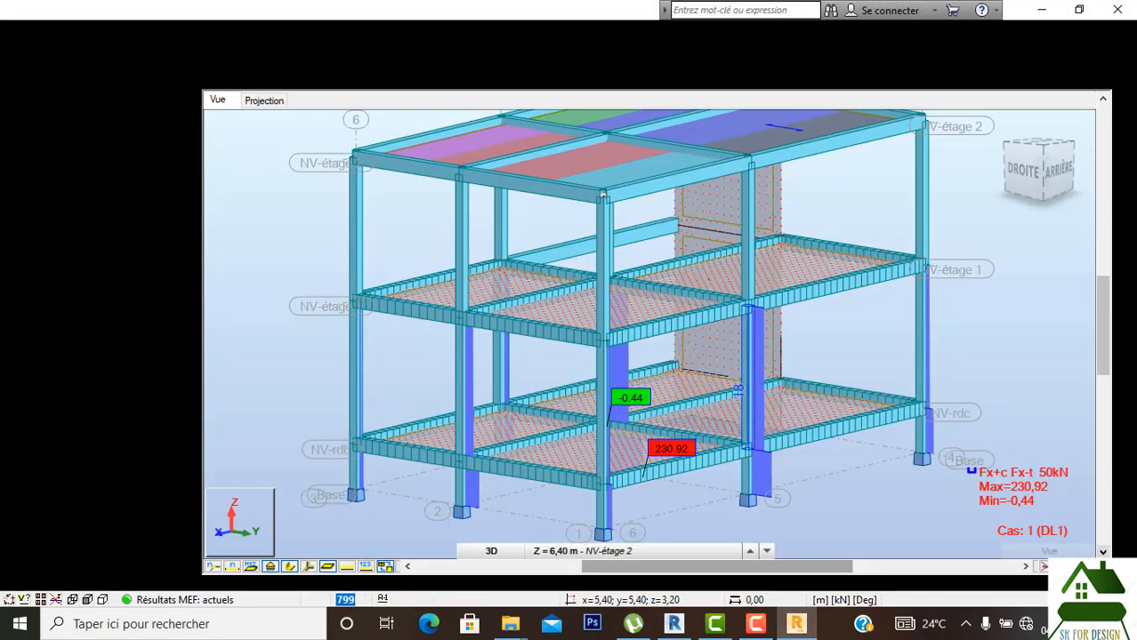